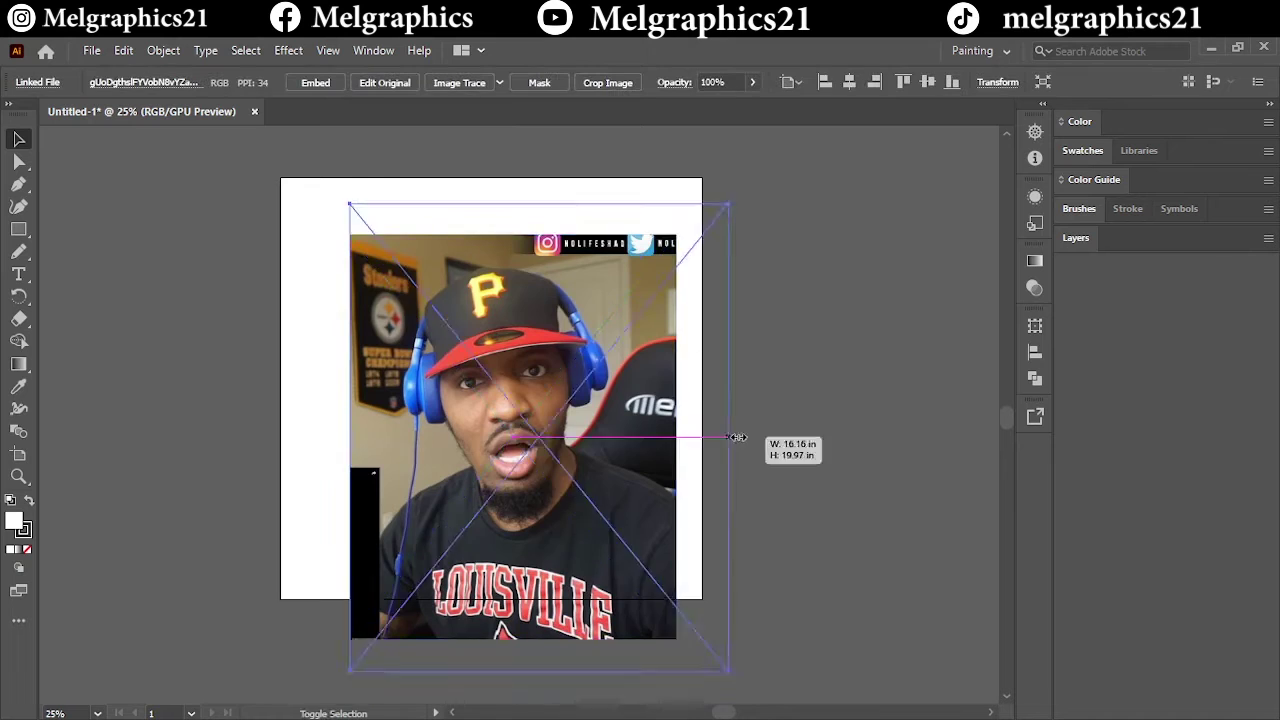
Step: Scale the placed photo up to fill the artboard and lower its opacity to fade it
left_click_drag(676, 436, 712, 438)
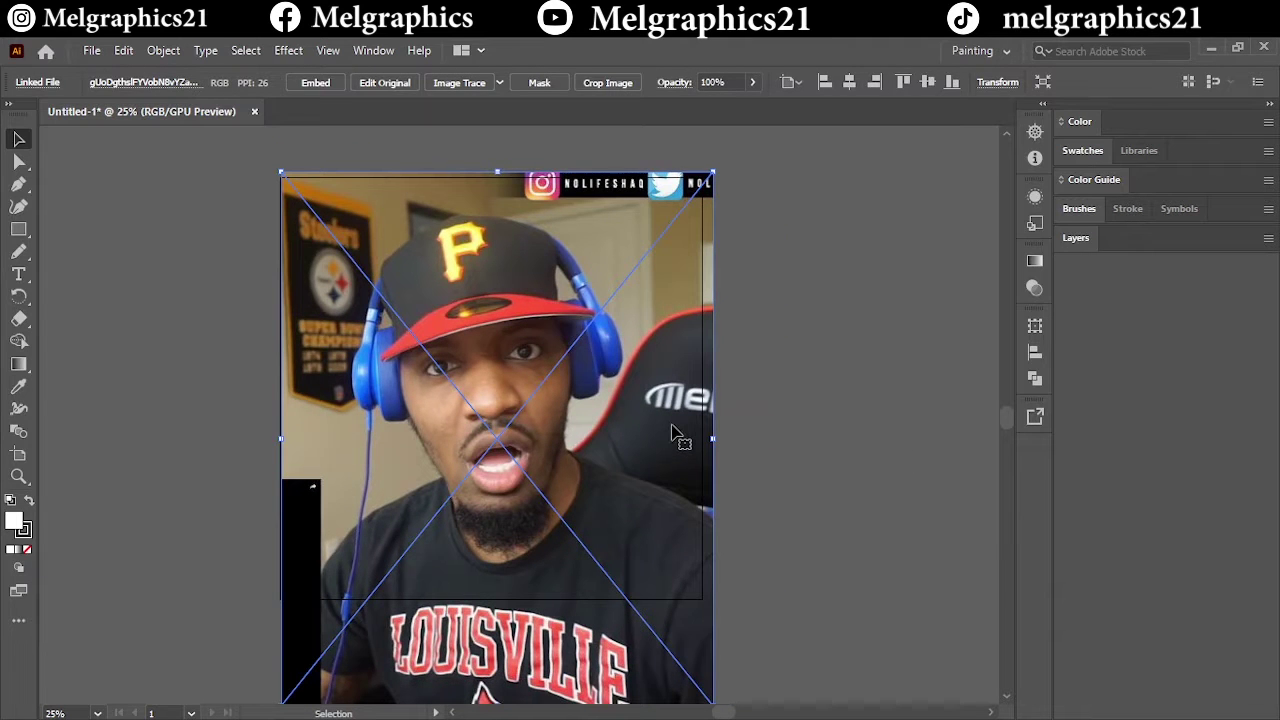
scroll(564, 422, "up", 3)
scroll(564, 422, "down", 3)
scroll(480, 490, "up", 1)
left_click(752, 82)
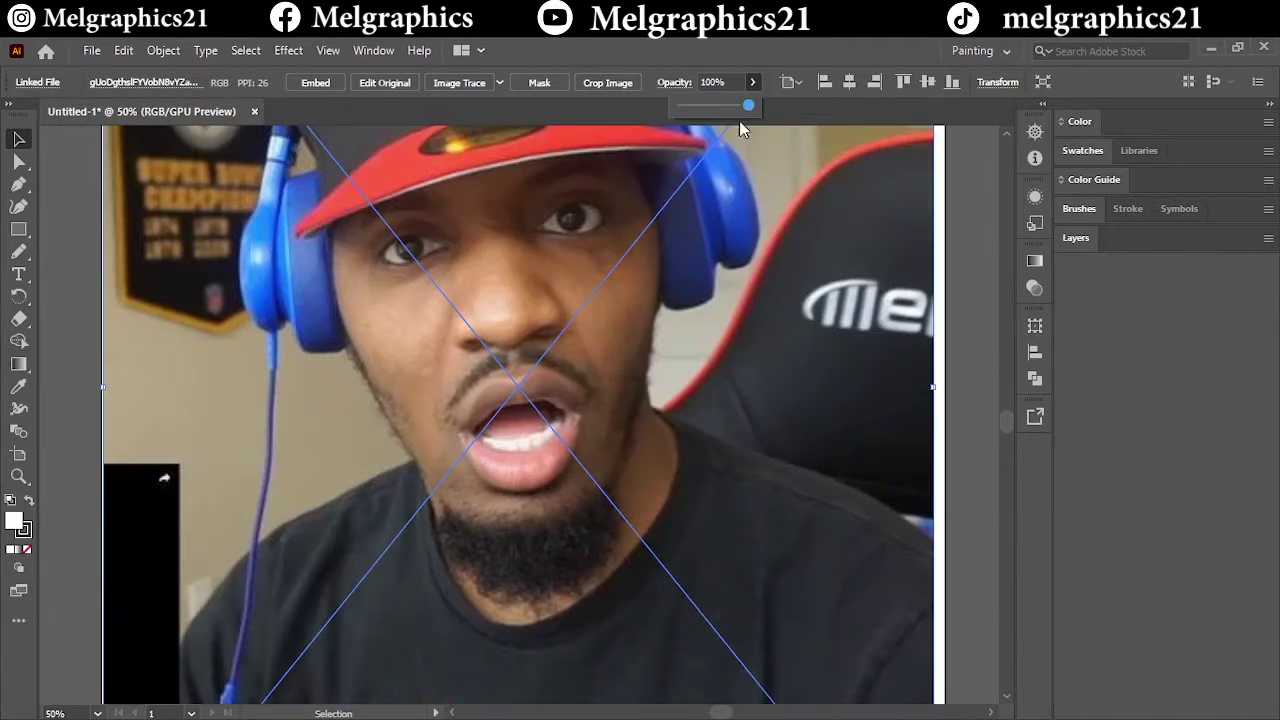
left_click_drag(748, 105, 731, 105)
left_click(986, 263)
Step: Close the Color, Libraries and Color Guide panels, then choose a tapered brush for Layer 2
right_click(1075, 121)
left_click(1076, 124)
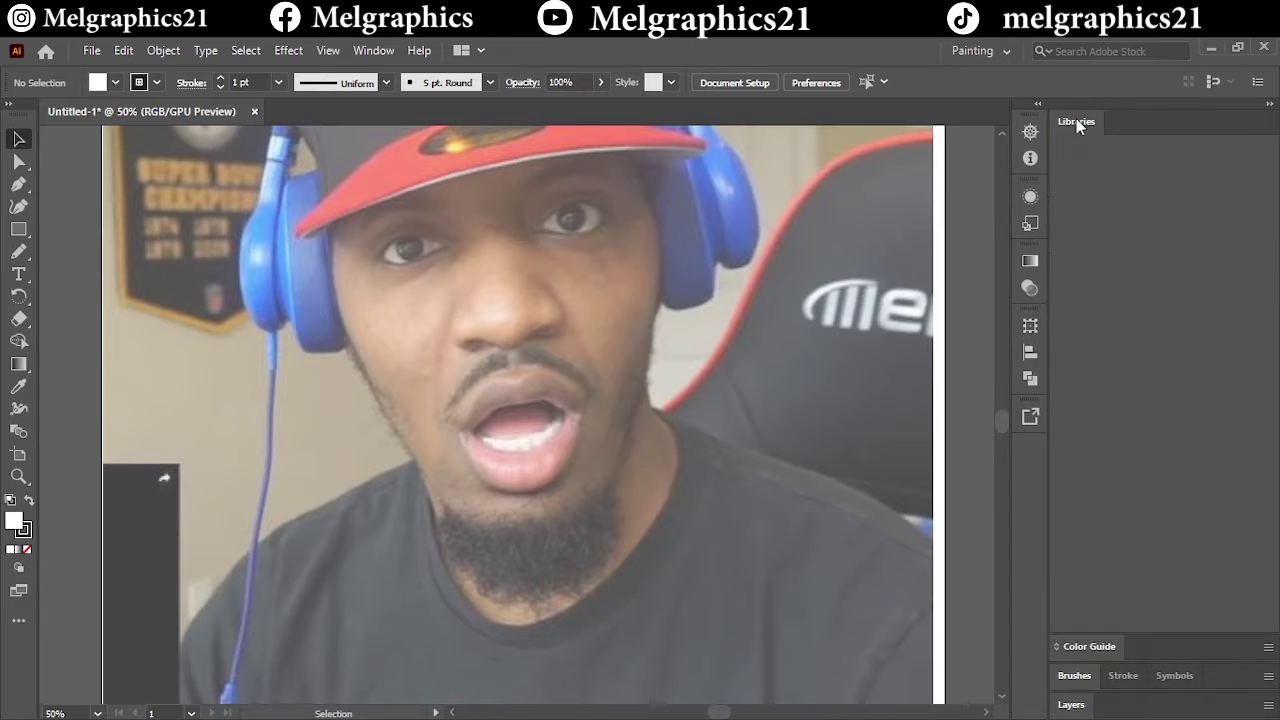
right_click(1076, 121)
left_click(1075, 172)
right_click(1085, 124)
left_click(1104, 186)
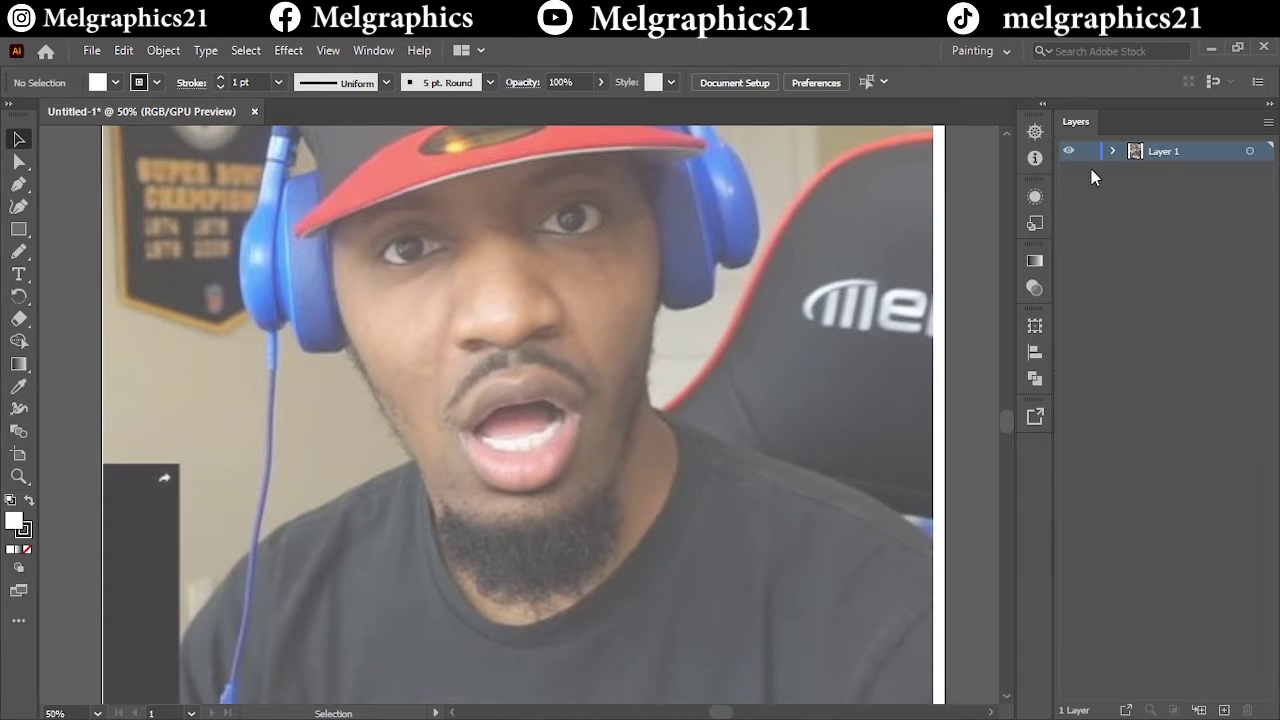
left_click(381, 54)
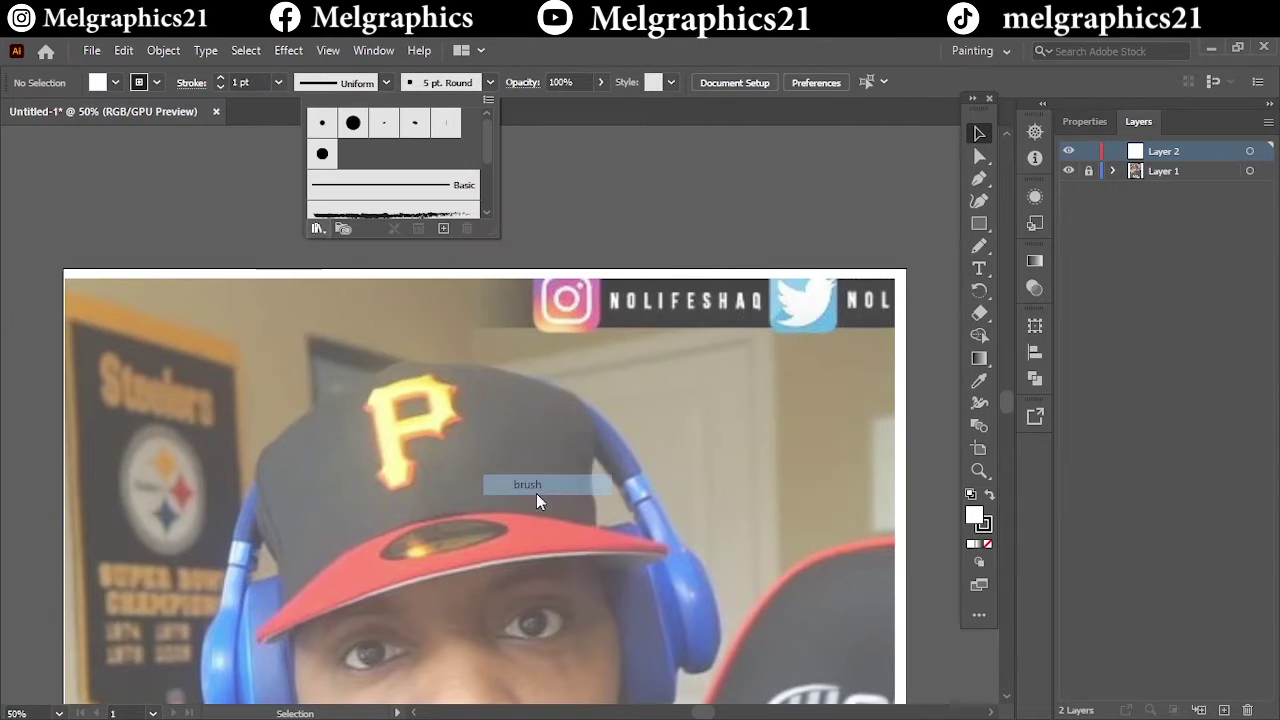
left_click(536, 493)
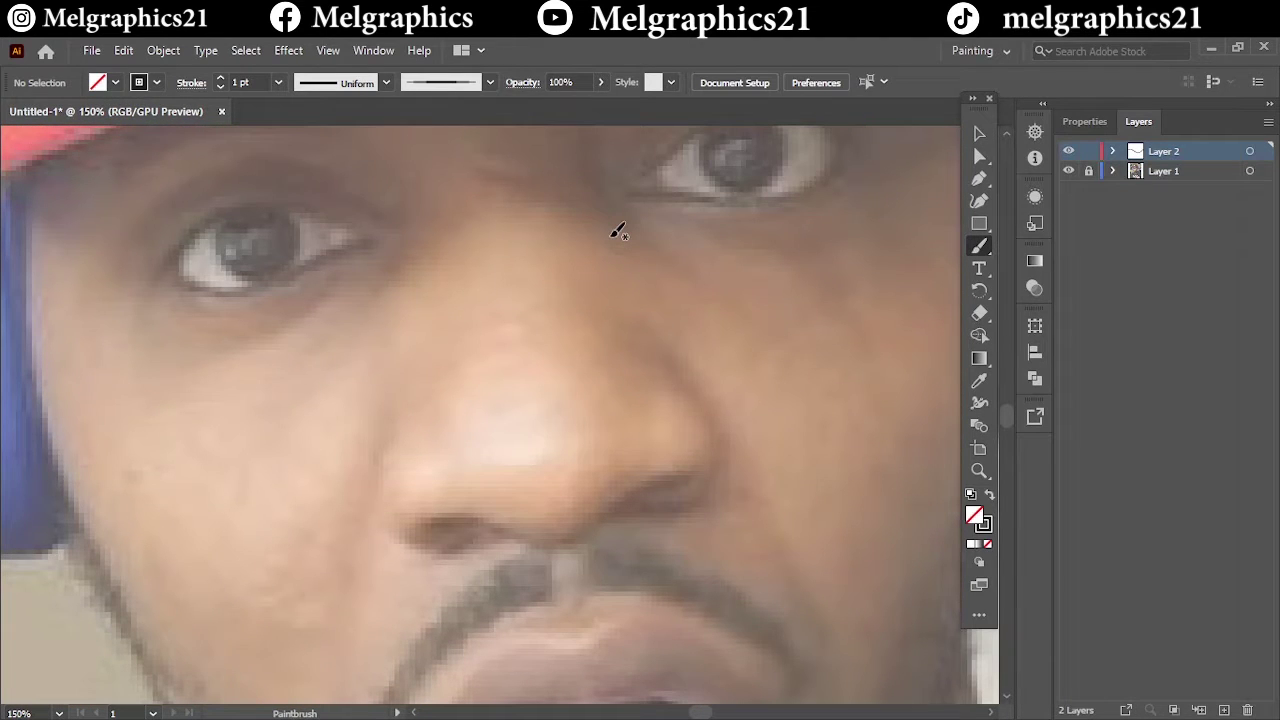
Step: Trace brush curves around both nostrils of the nose
left_click_drag(406, 417, 468, 510)
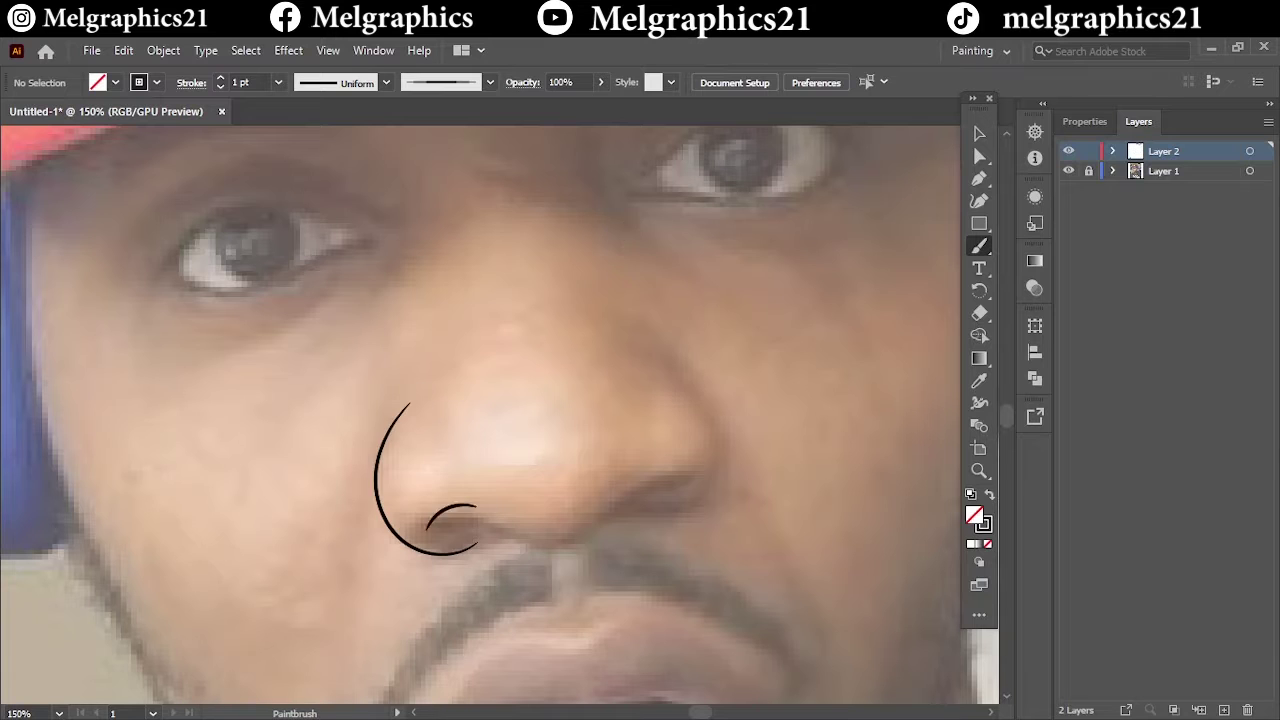
key("ctrl+plus")
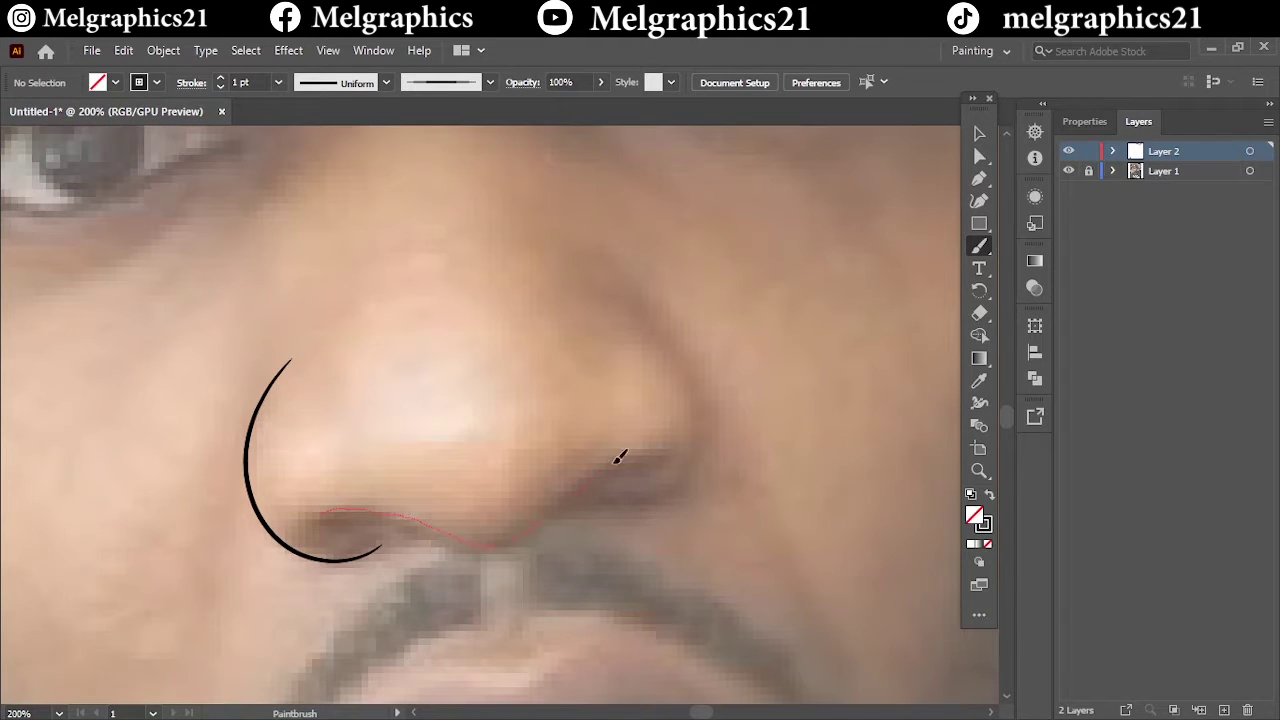
left_click_drag(619, 456, 686, 351)
scroll(643, 357, "down", 5)
scroll(355, 428, "down", 1)
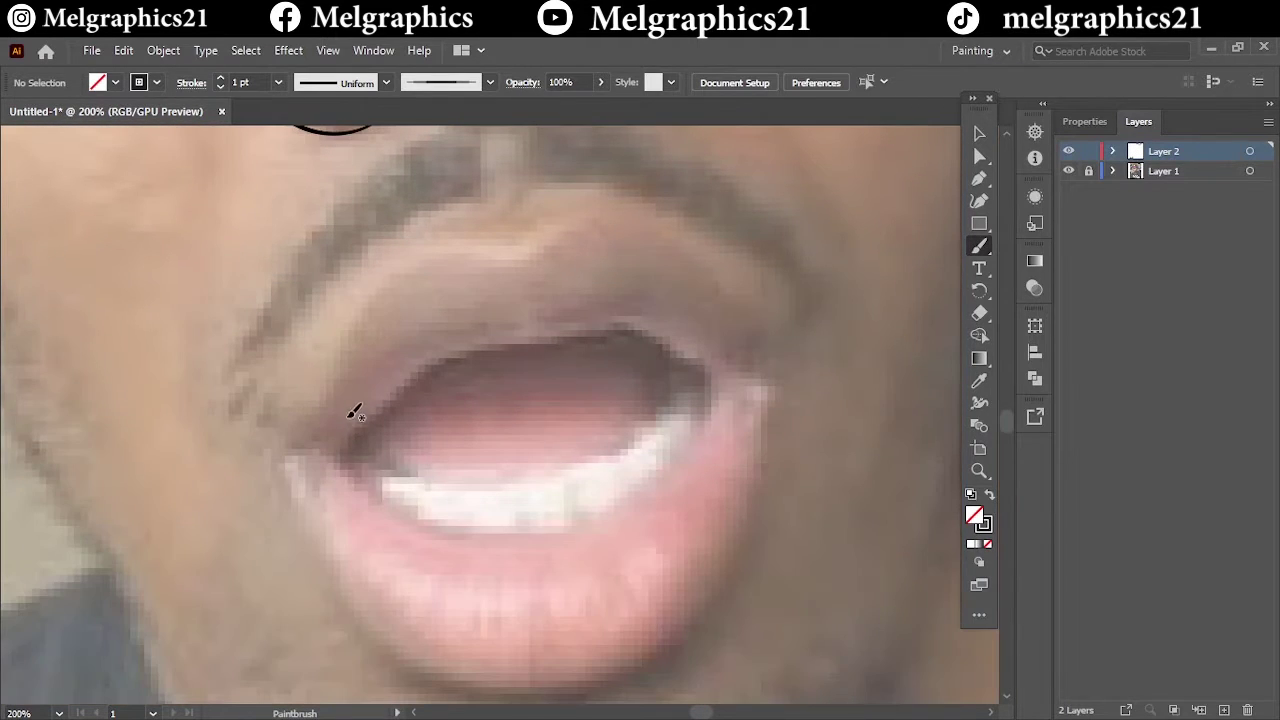
Step: Outline the upper and lower lips, both outer and inner edges, redrawing the lower lip once
left_click_drag(763, 300, 775, 370)
left_click_drag(289, 463, 302, 488)
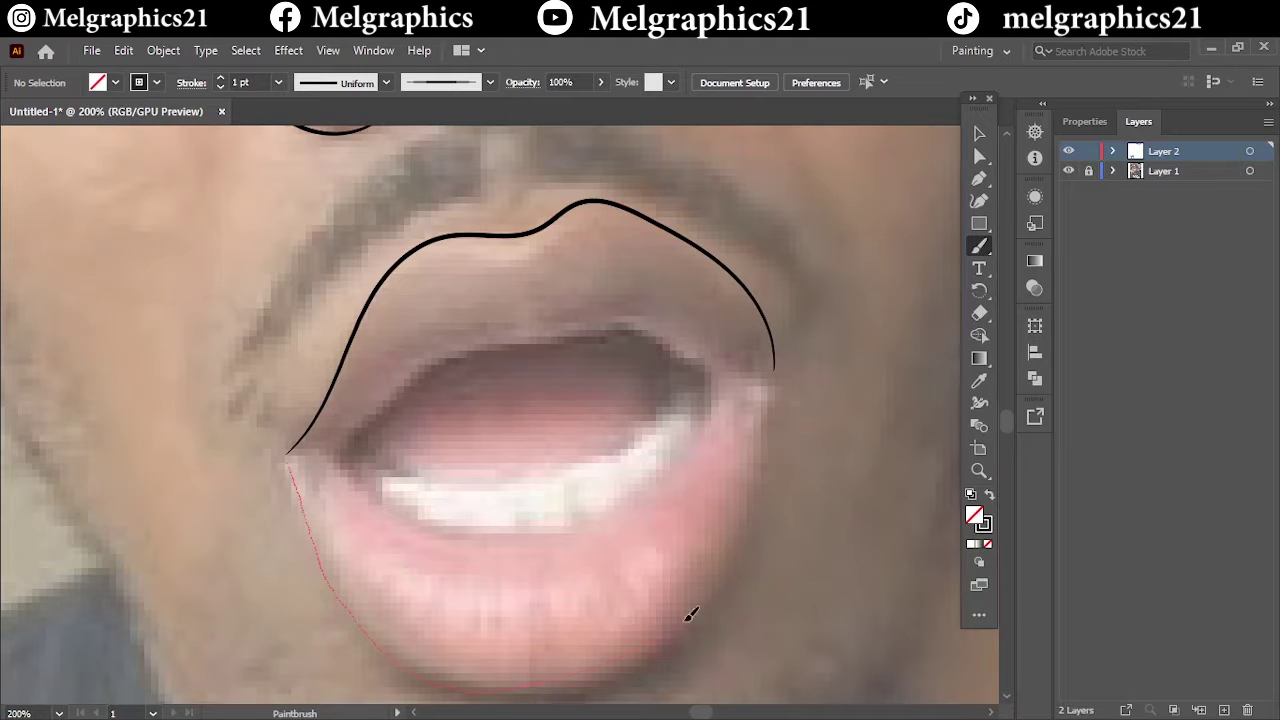
left_click_drag(690, 613, 775, 370)
key("ctrl+z")
scroll(420, 610, "down", 2)
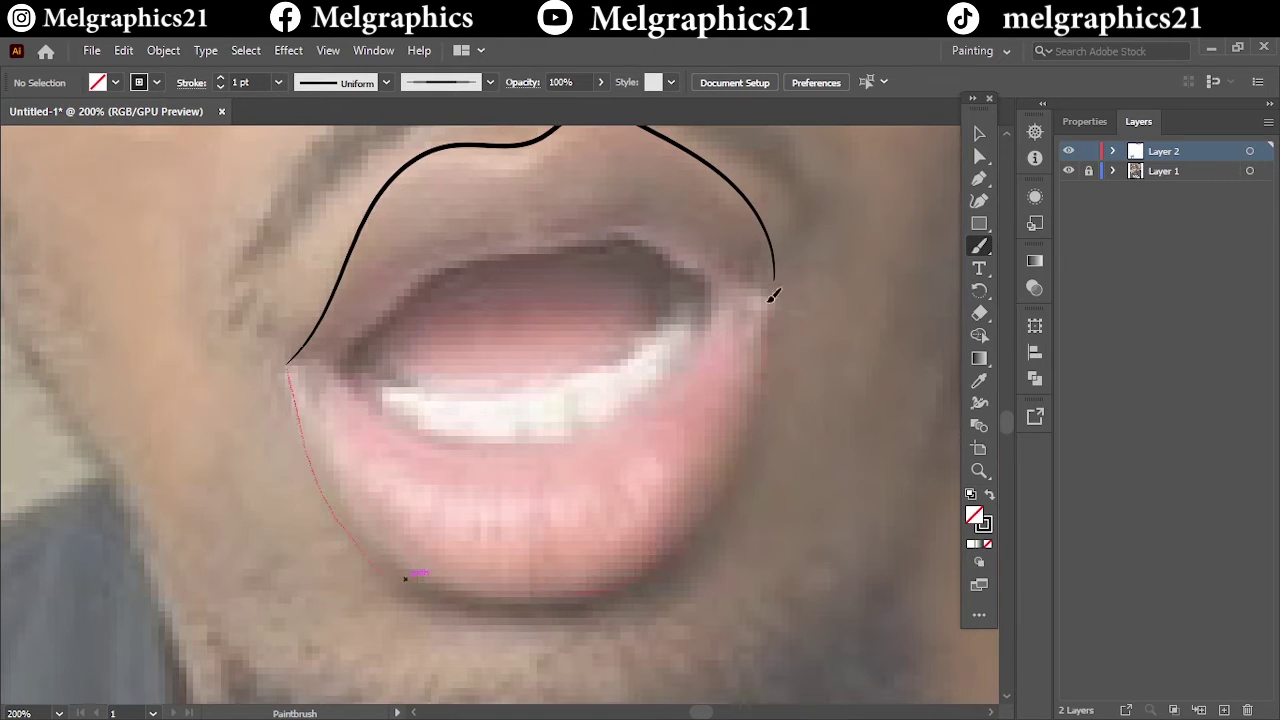
left_click_drag(773, 295, 767, 292)
mouse_move(335, 368)
left_mouse_down()
mouse_move(735, 300)
mouse_move(640, 228)
mouse_move(735, 302)
left_mouse_up()
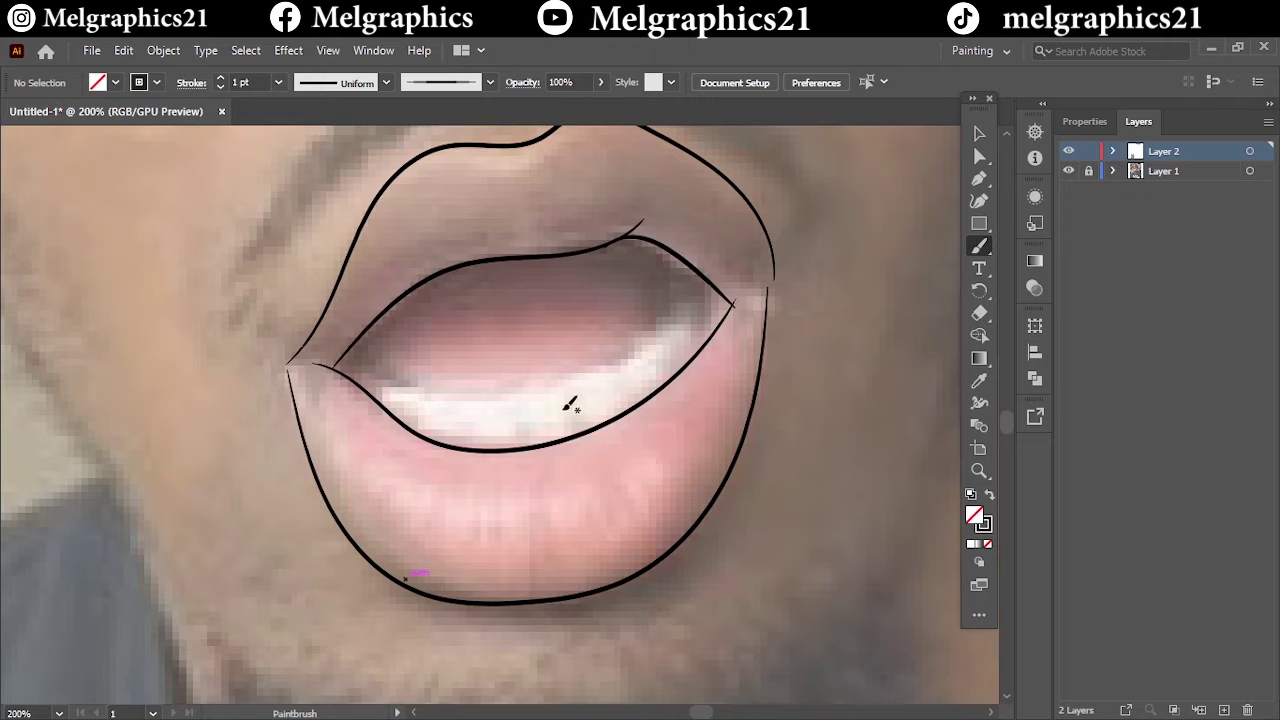
scroll(571, 405, "down", 3)
scroll(386, 363, "up", 2)
scroll(200, 483, "up", 2)
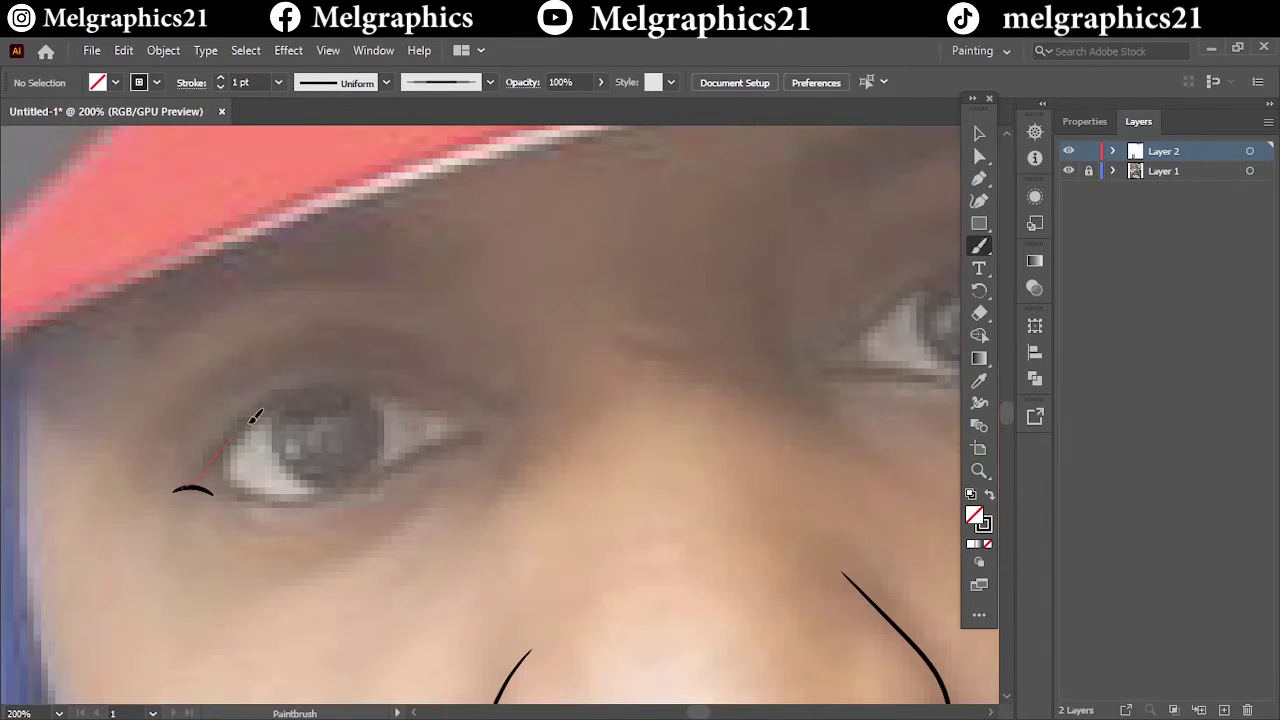
Step: Outline the first eye's upper and lower eyelids, corner and iris circle
left_click_drag(255, 417, 471, 418)
scroll(280, 512, "up", 1)
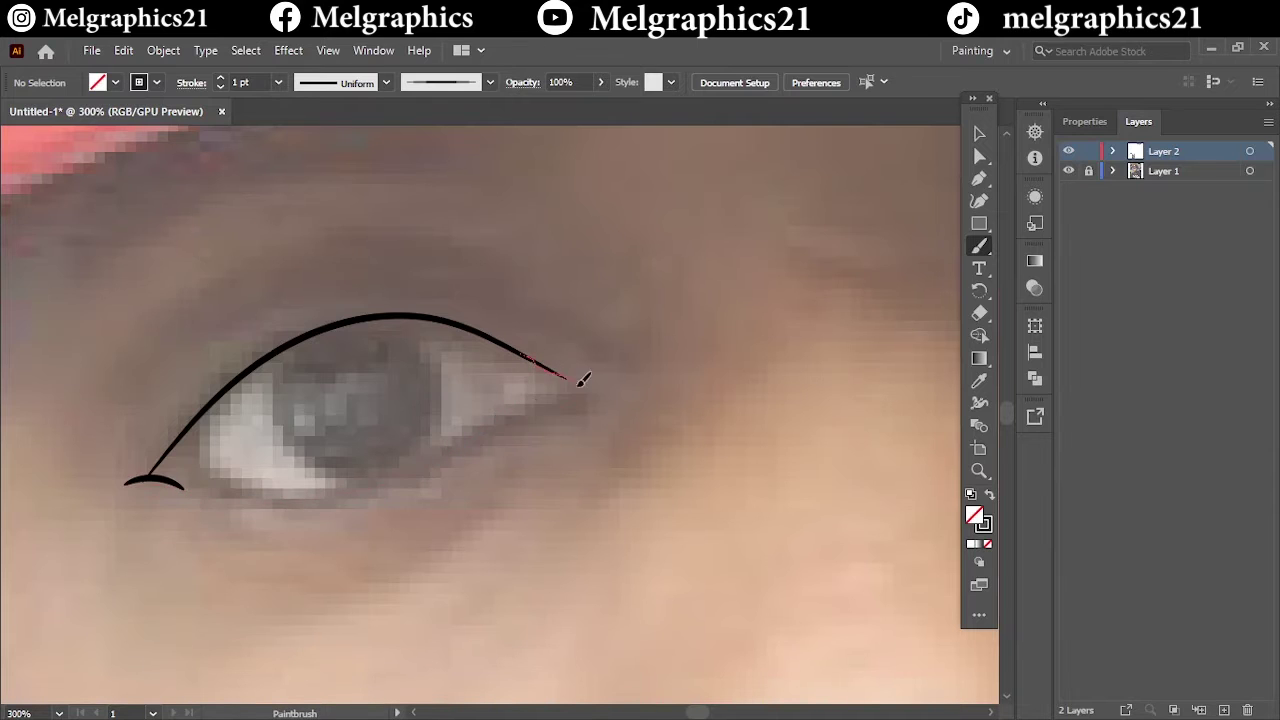
left_click_drag(584, 380, 490, 424)
left_click_drag(556, 399, 575, 400)
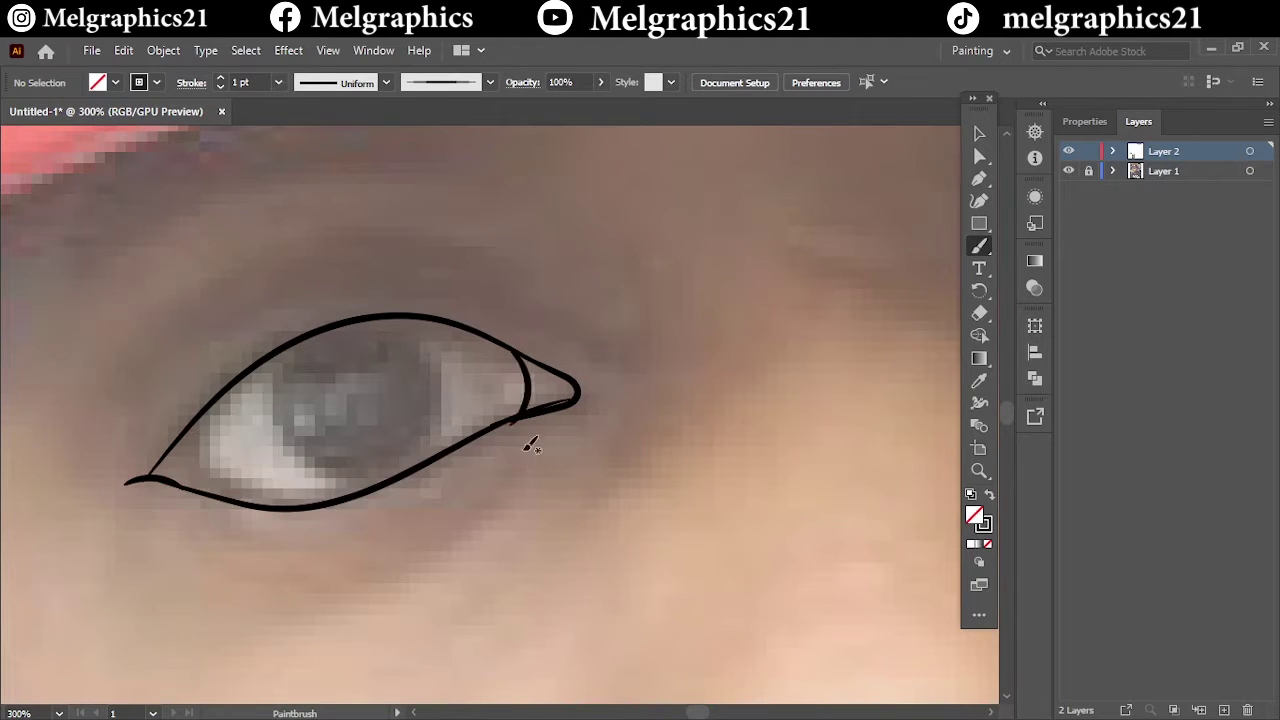
mouse_move(529, 443)
left_mouse_down()
mouse_move(194, 509)
mouse_move(525, 410)
left_mouse_up()
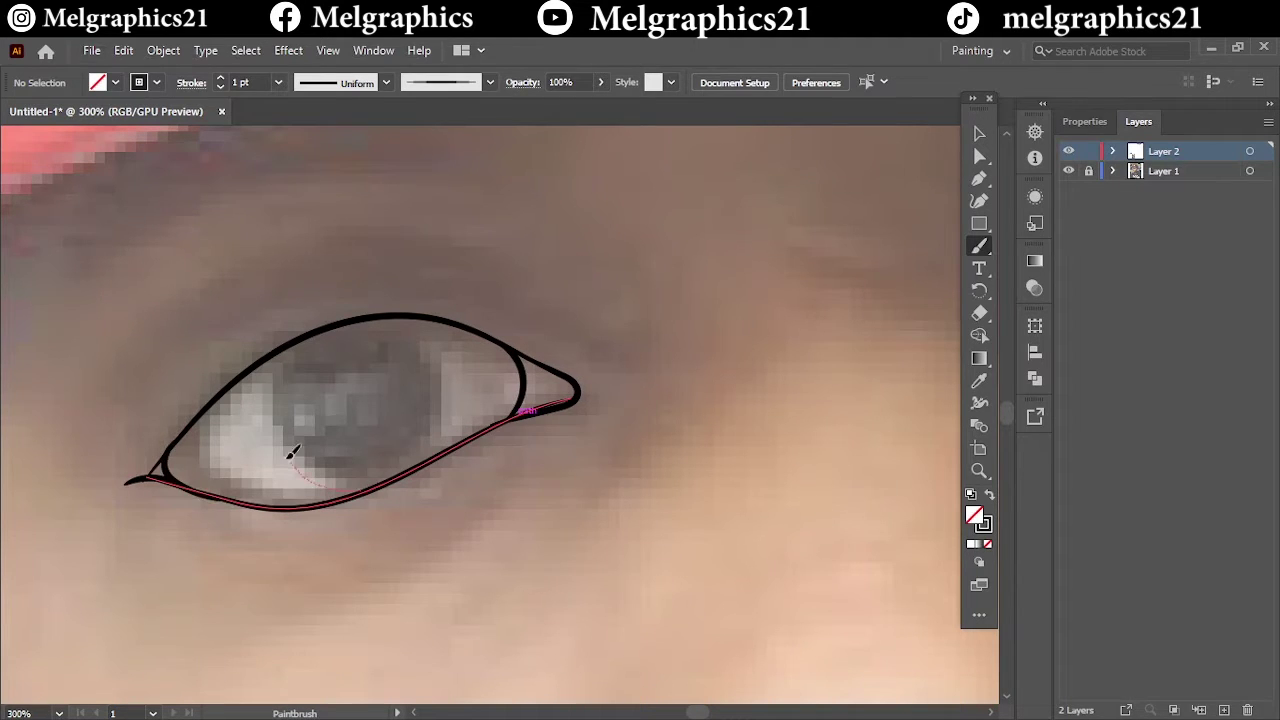
mouse_move(380, 318)
left_mouse_down()
mouse_move(388, 478)
mouse_move(290, 345)
left_mouse_up()
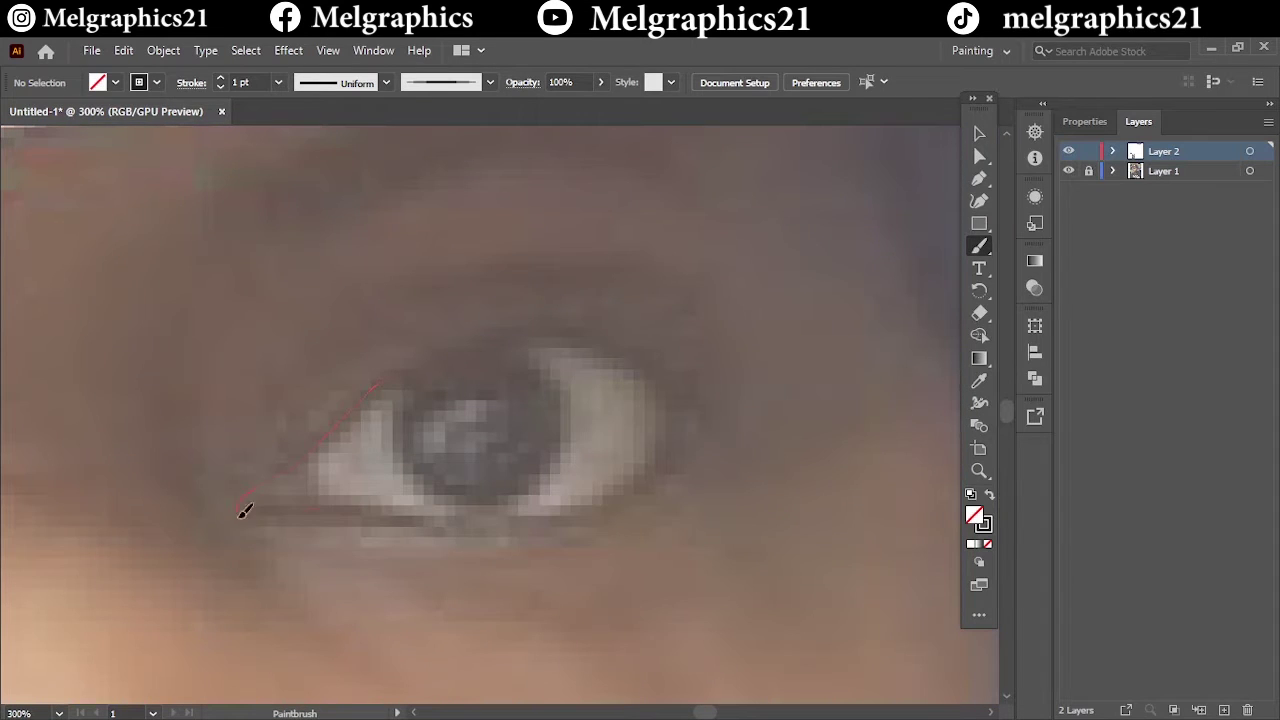
Step: Trace the other eye's lower and upper eyelids and its corner strokes
left_click_drag(244, 512, 700, 414)
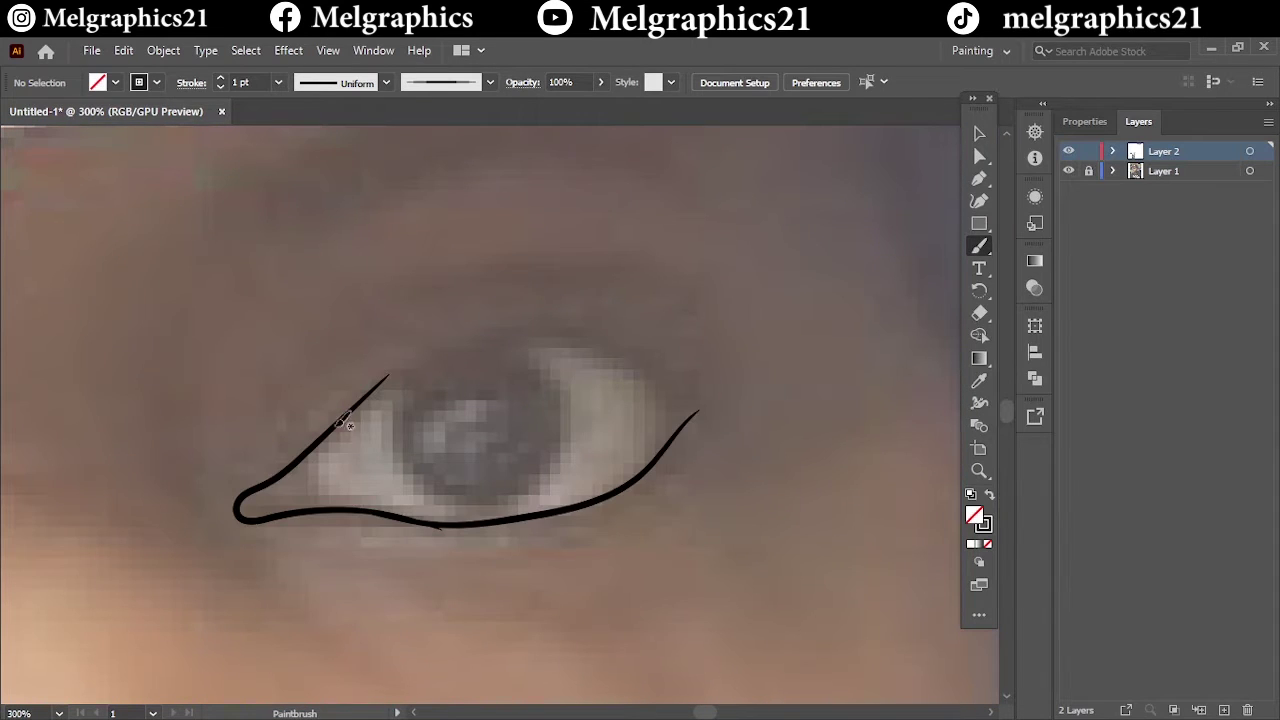
left_click_drag(387, 377, 703, 407)
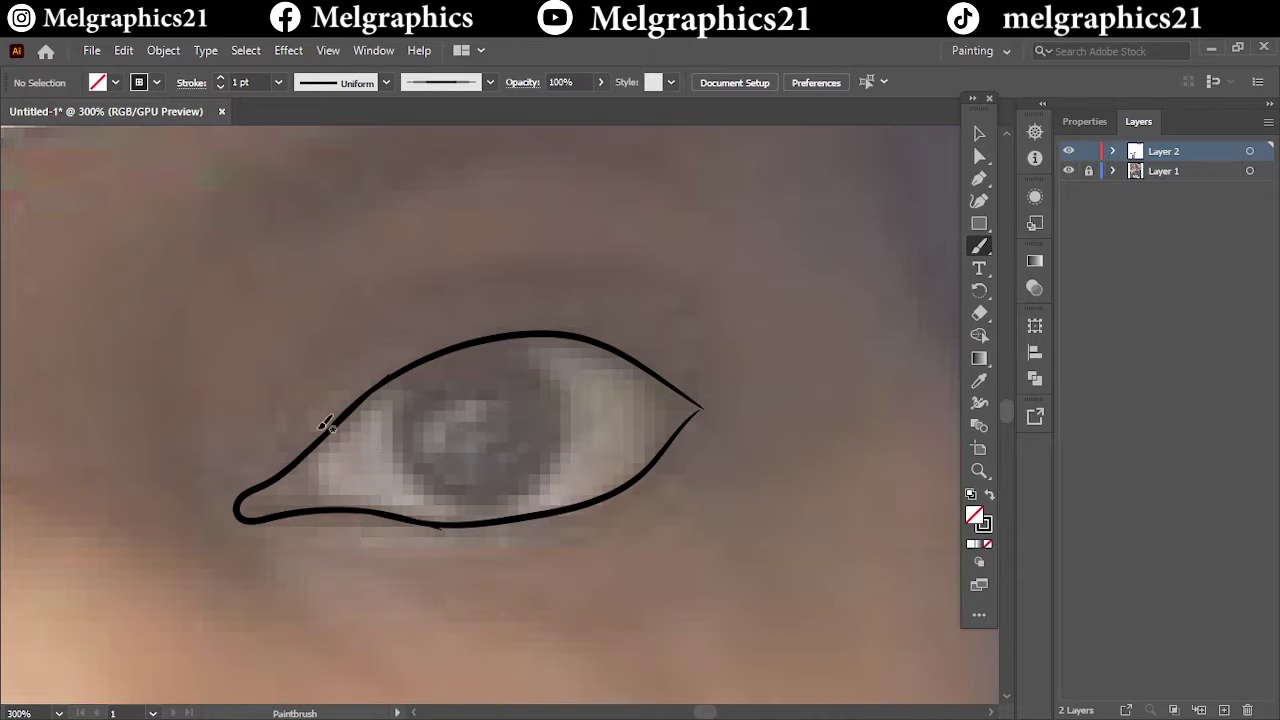
left_click_drag(303, 458, 320, 510)
mouse_move(665, 440)
left_mouse_down()
mouse_move(694, 392)
mouse_move(665, 442)
left_mouse_up()
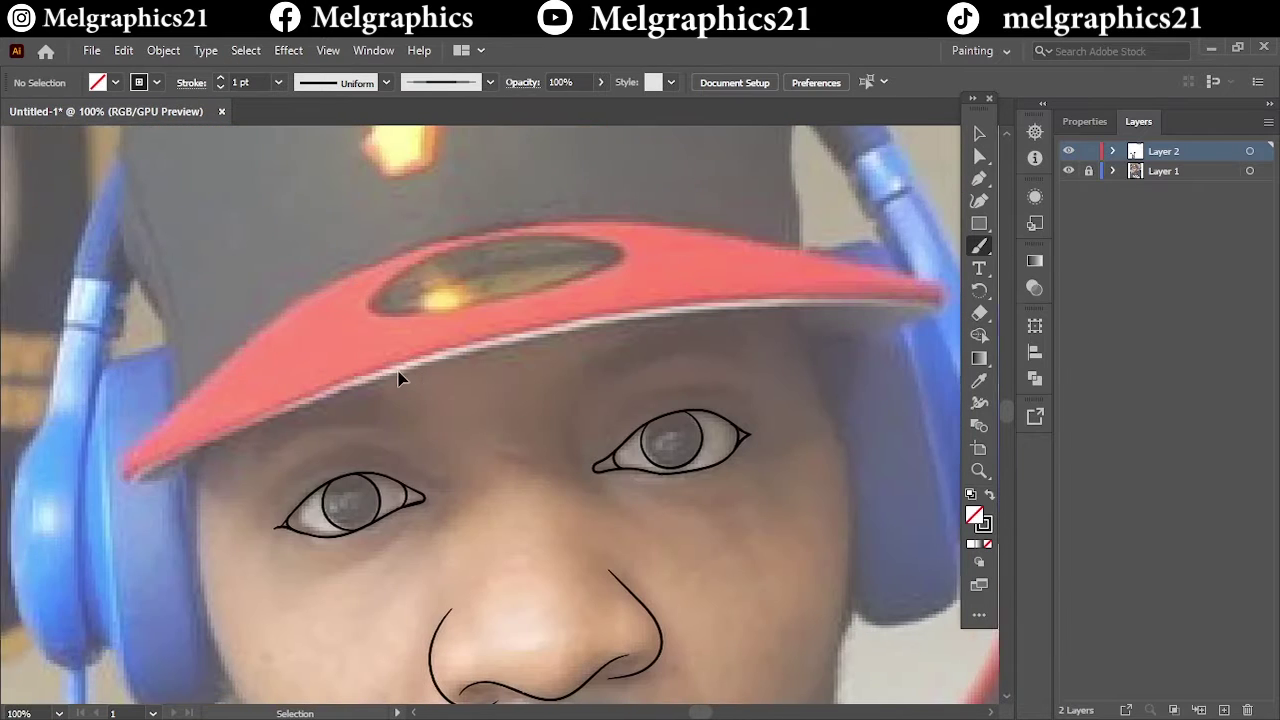
Step: Switch to a 2 pt stroke and trace the cap brim's left and top edges
left_click(278, 82)
left_click(250, 105)
mouse_move(231, 334)
left_mouse_down()
mouse_move(265, 415)
mouse_move(640, 343)
left_mouse_up()
key("ctrl+plus")
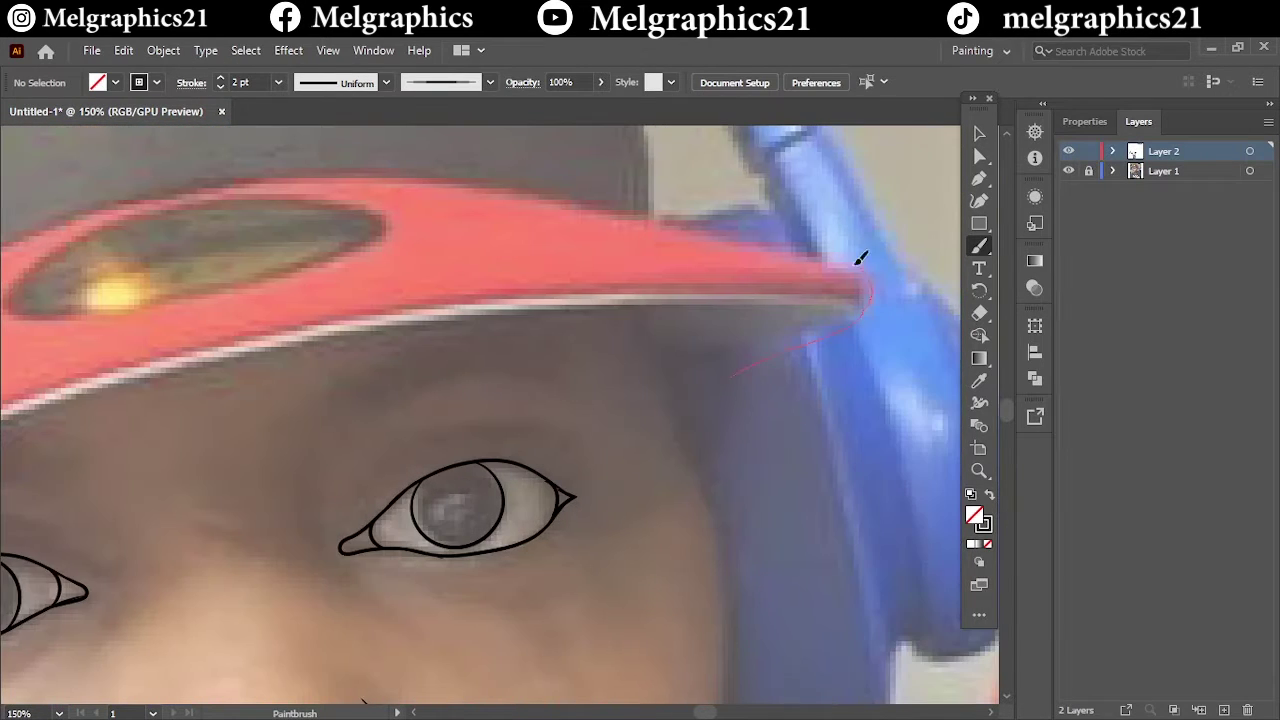
left_click_drag(860, 258, 688, 250)
Step: Extend the brim outline around its left end
scroll(140, 498, "left", 5)
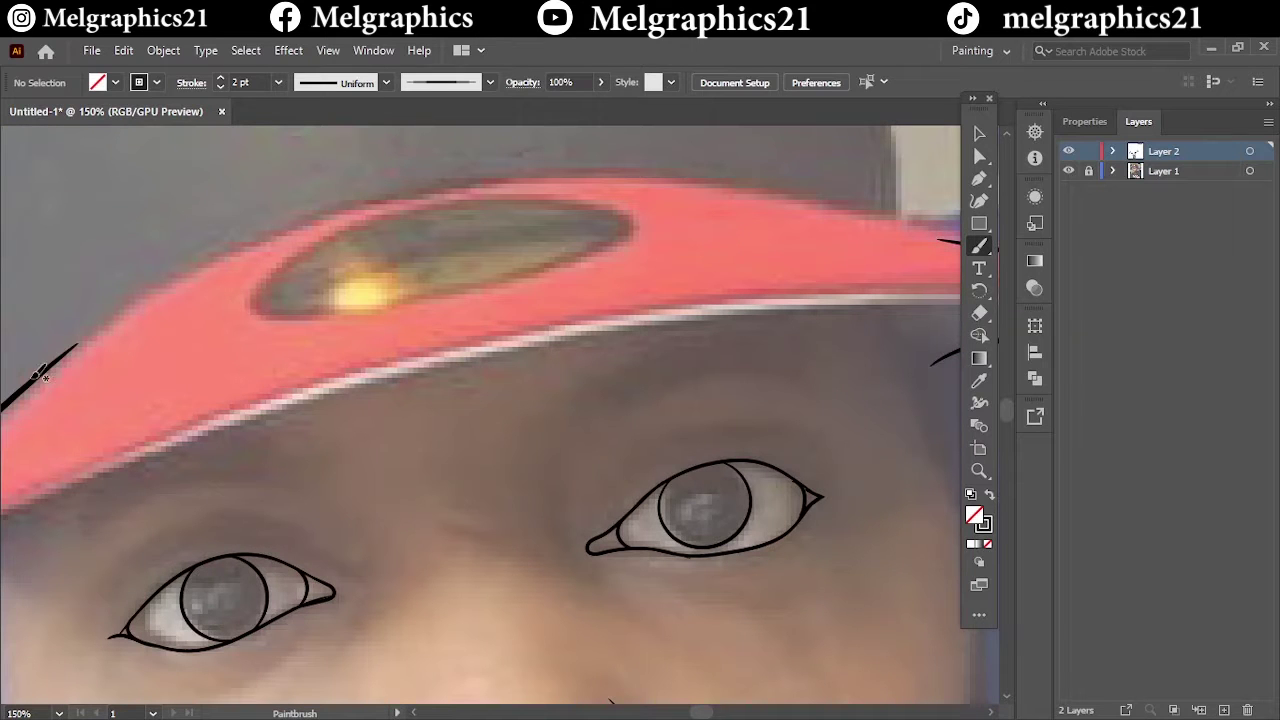
scroll(786, 186, "up", 2)
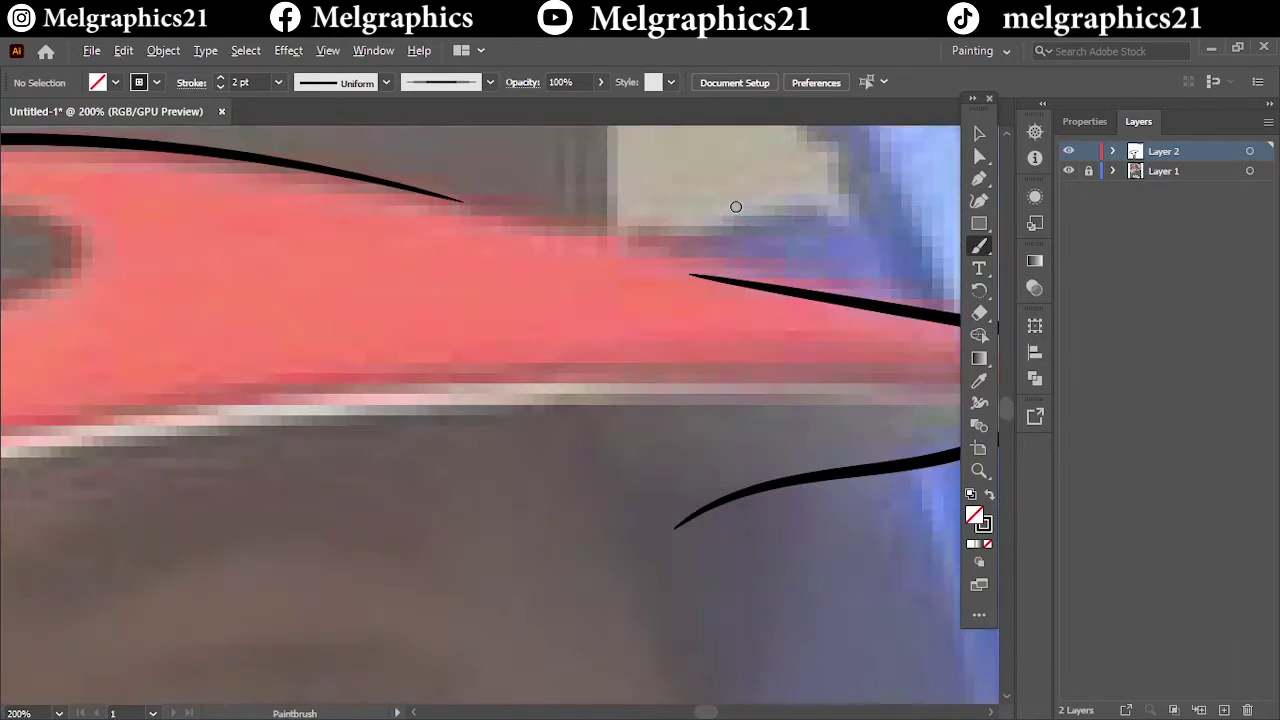
scroll(300, 204, "right", 1)
scroll(503, 231, "down", 2)
scroll(177, 503, "left", 5)
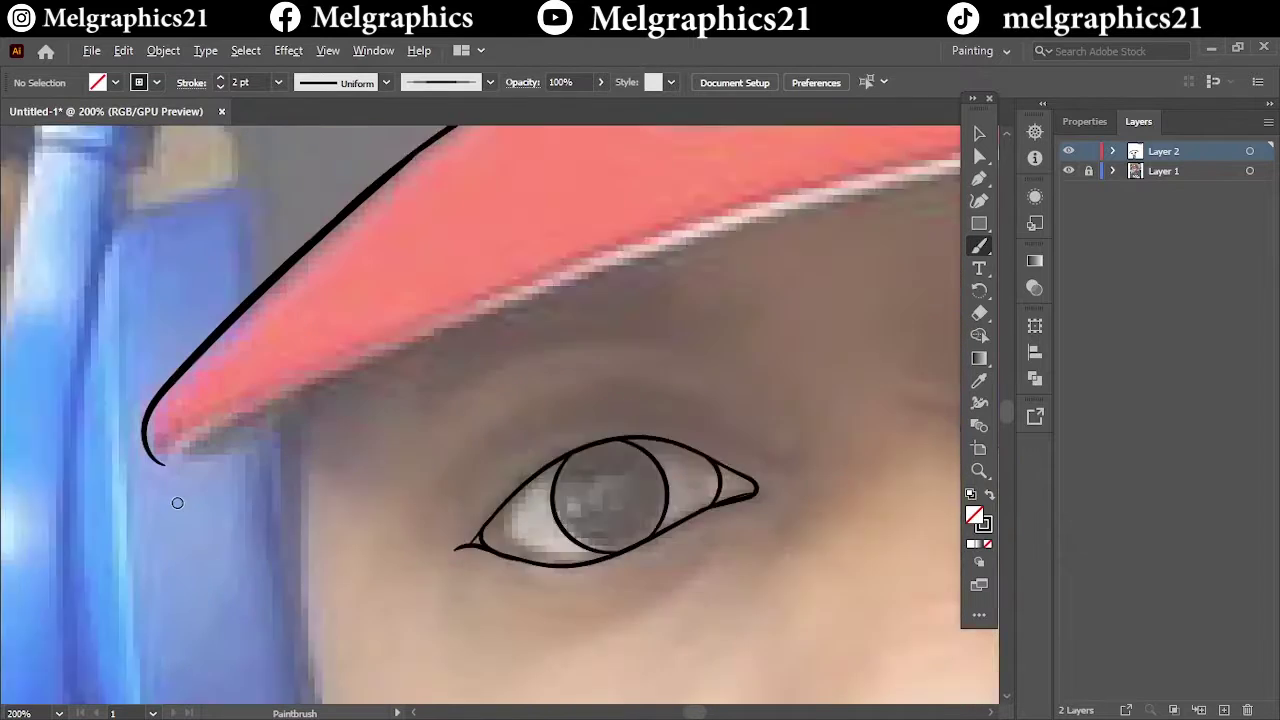
scroll(165, 449, "up", 2)
left_click_drag(239, 251, 310, 415)
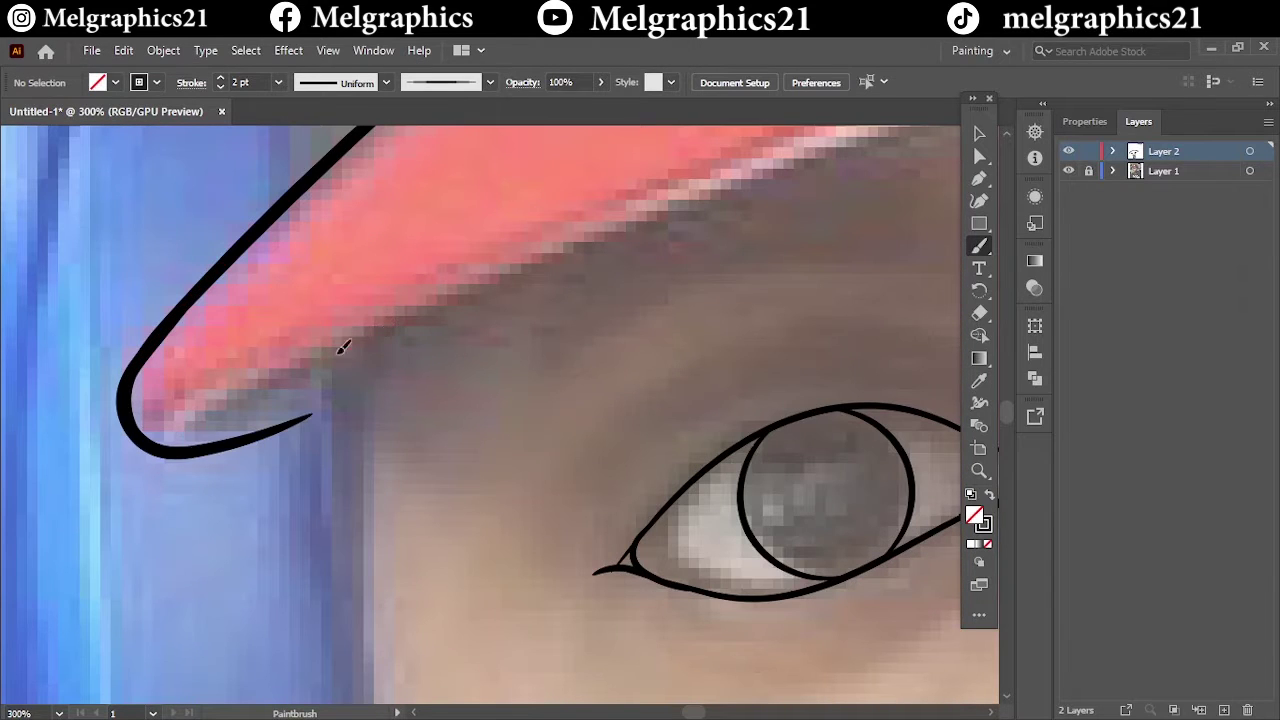
Step: Draw the line along the brim's underside to its right end, then fit the artboard in view
left_click_drag(337, 343, 186, 443)
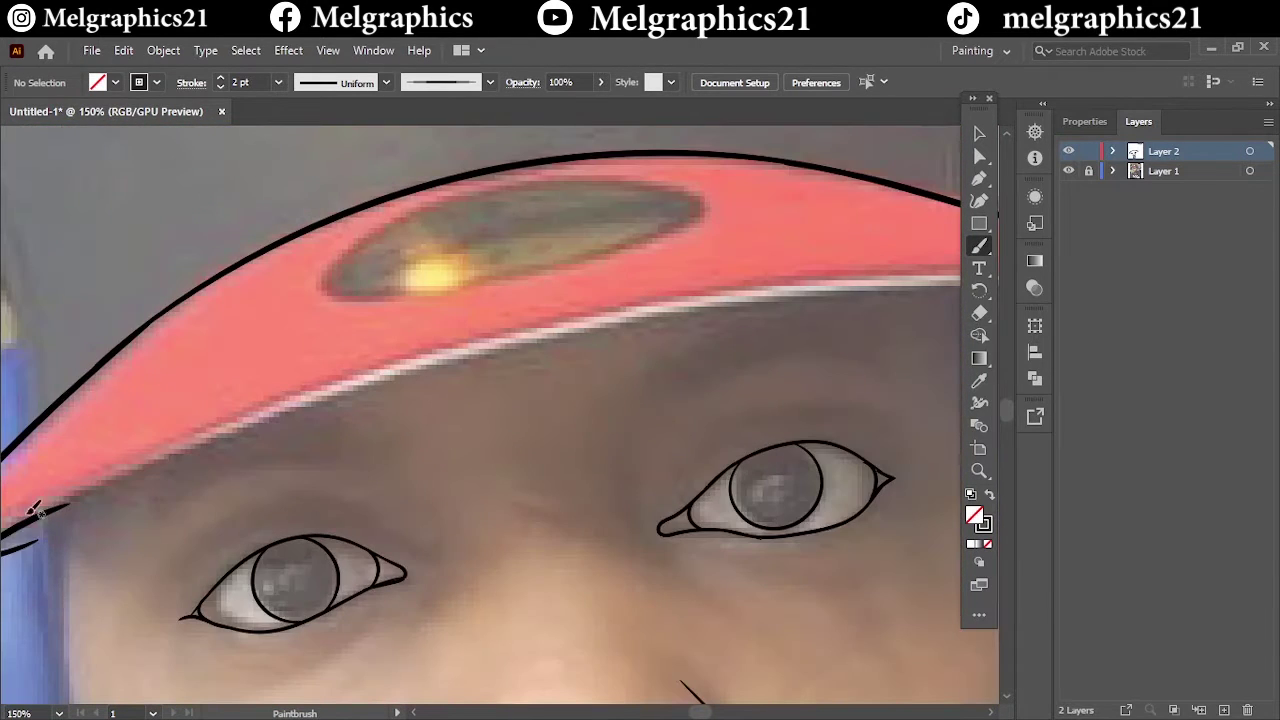
scroll(811, 293, "up", 1)
scroll(825, 291, "right", 5)
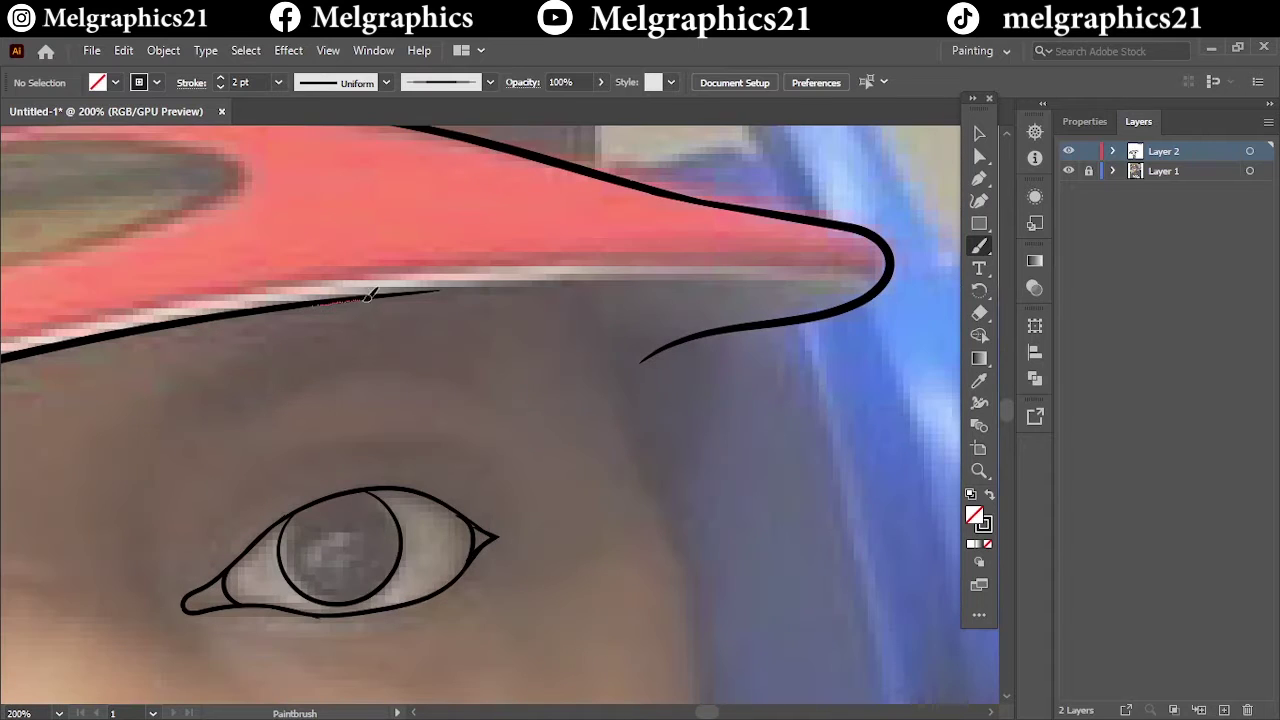
left_click_drag(802, 297, 792, 293)
scroll(540, 300, "right", 3)
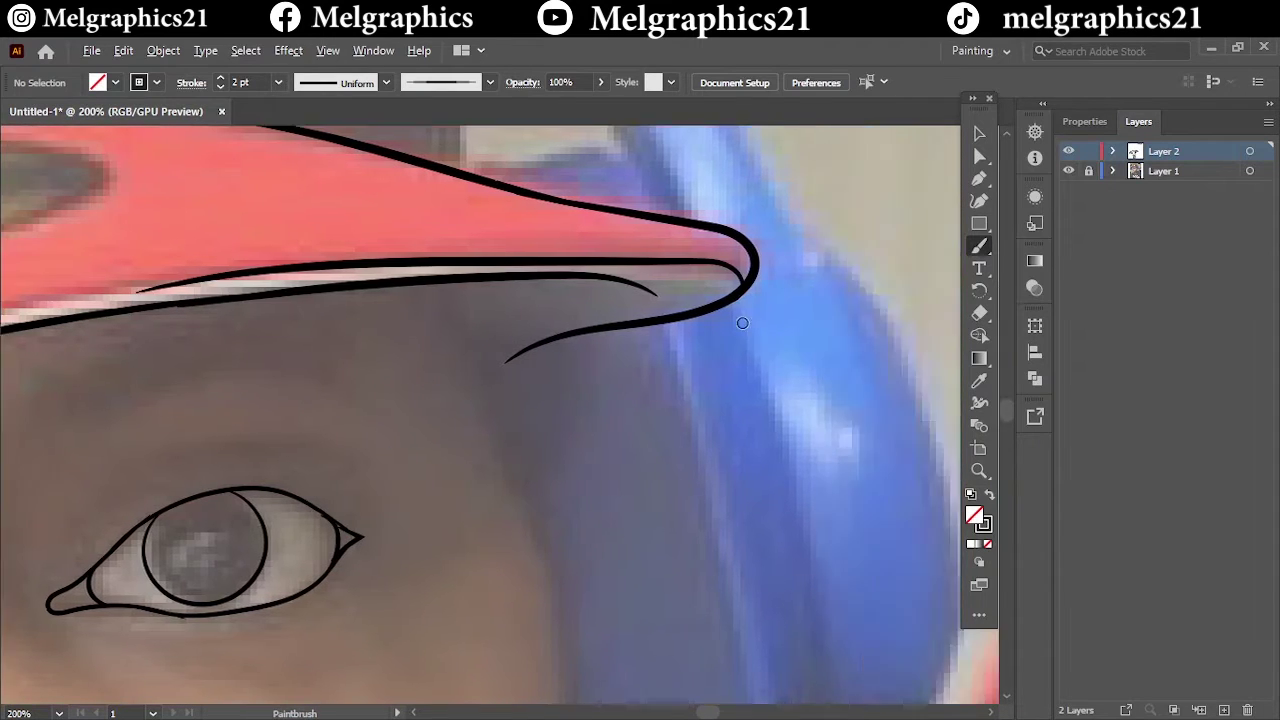
scroll(620, 300, "left", 10)
scroll(500, 286, "down", 1)
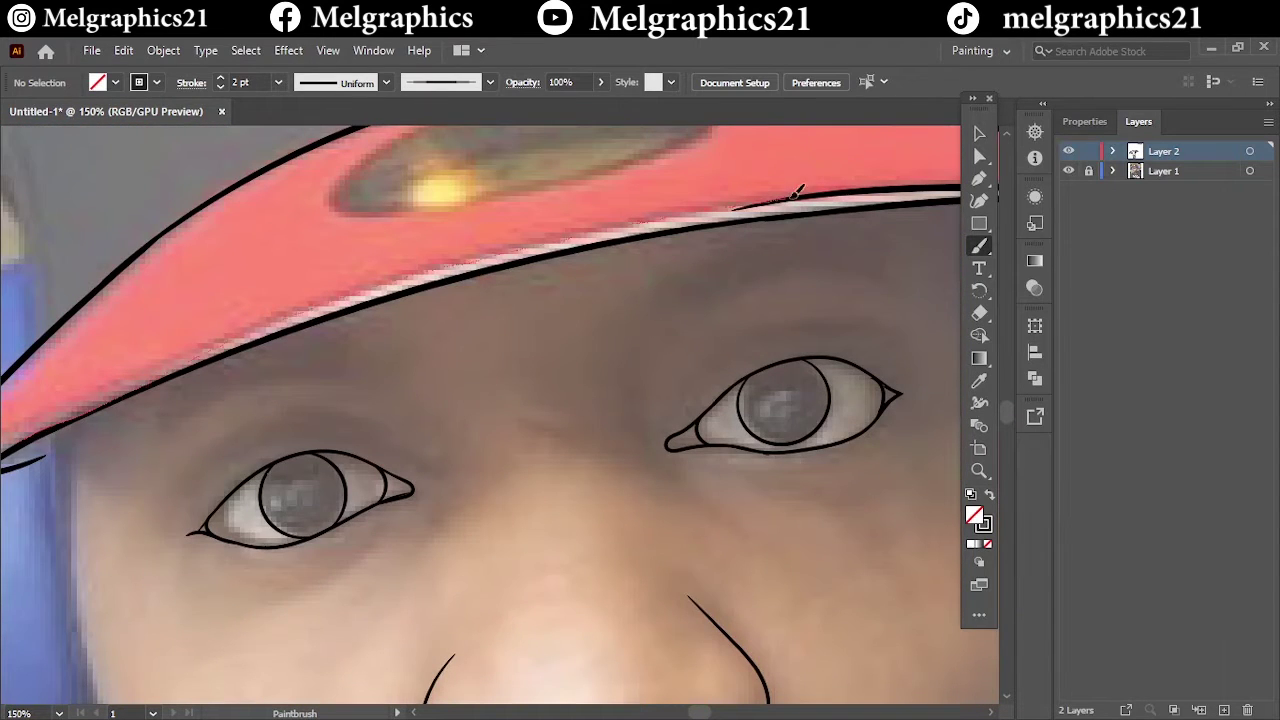
key("ctrl+0")
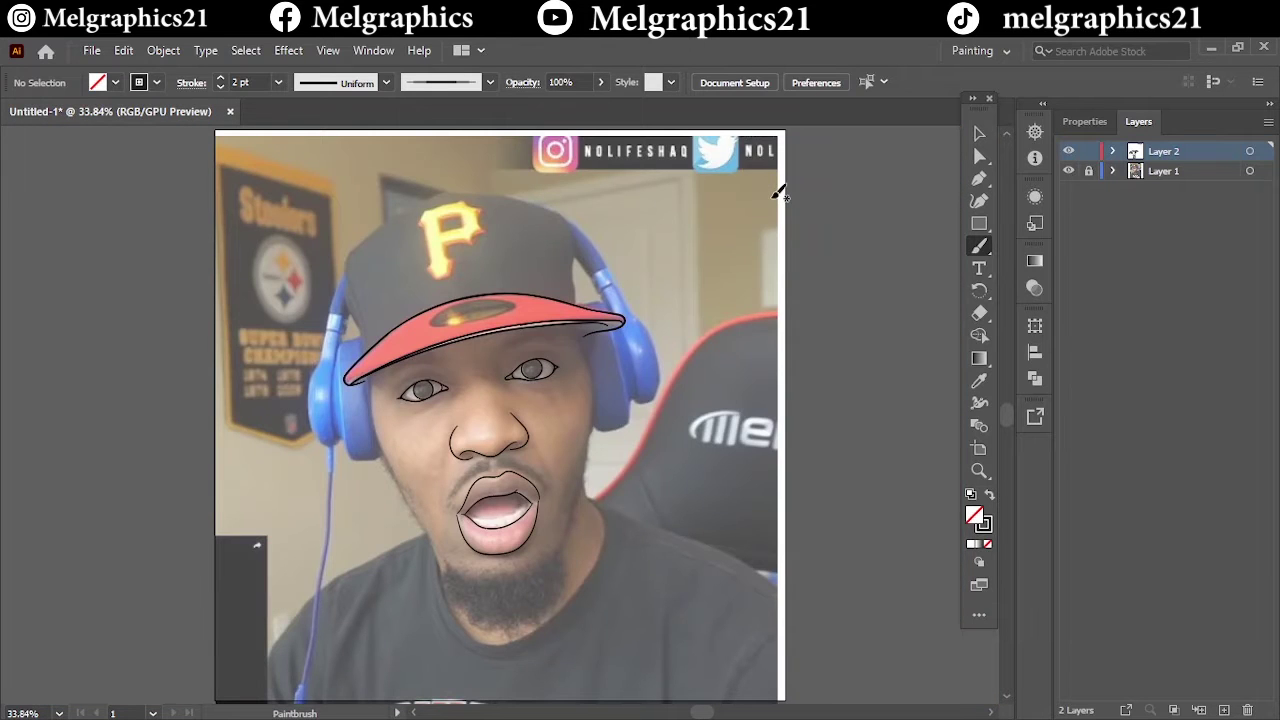
Step: Trace the cap's left side up to the crown and along its top edge
scroll(360, 370, "up", 4)
mouse_move(310, 605)
left_mouse_down()
mouse_move(292, 445)
mouse_move(242, 275)
left_mouse_up()
left_click_drag(330, 555, 248, 180)
scroll(348, 302, "up", 3)
scroll(348, 302, "up", 2)
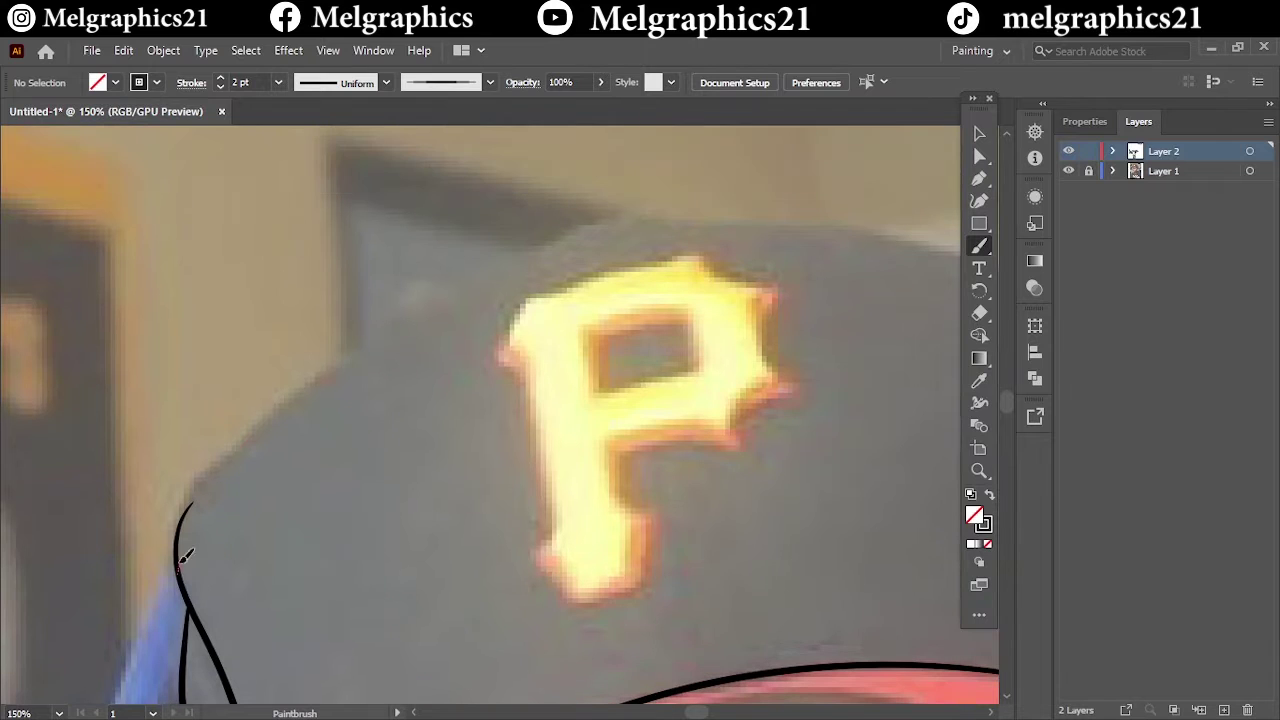
left_click_drag(180, 555, 484, 277)
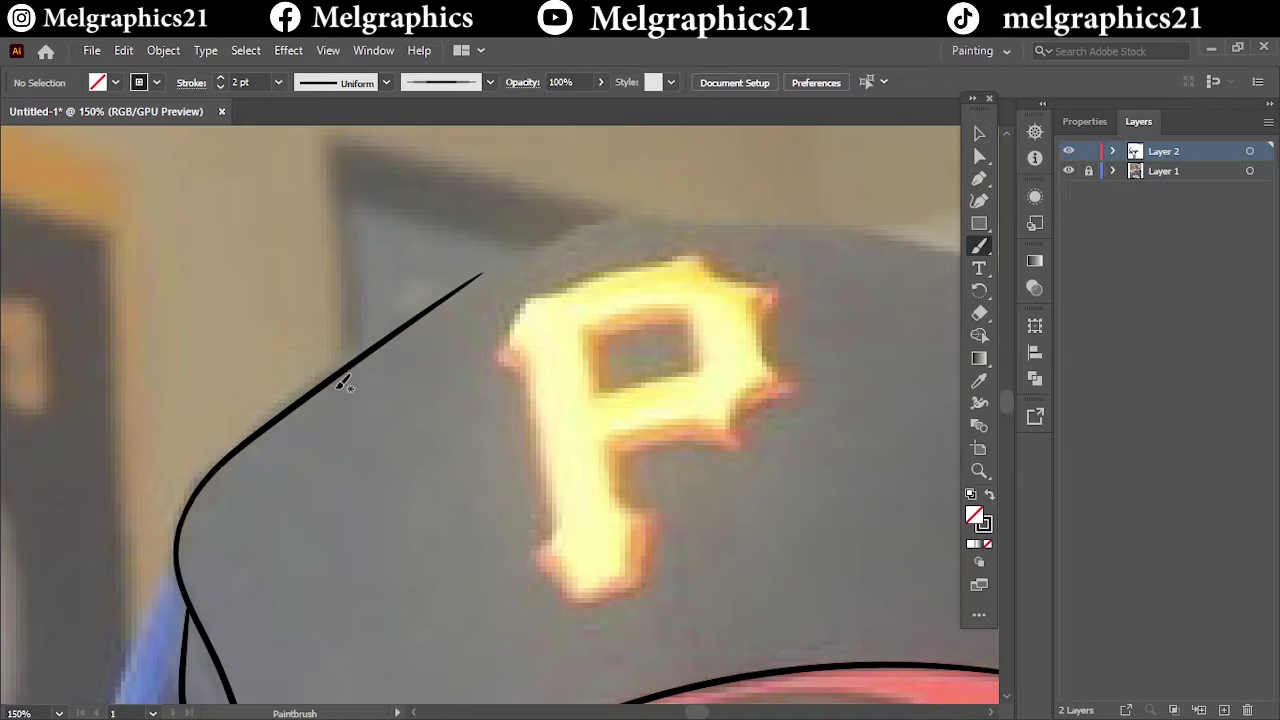
left_click_drag(660, 222, 700, 235)
Step: Stroke up the cap's other side edge, redoing one unwanted stroke
scroll(660, 222, "down", 3)
scroll(623, 271, "up", 3)
scroll(628, 583, "up", 1)
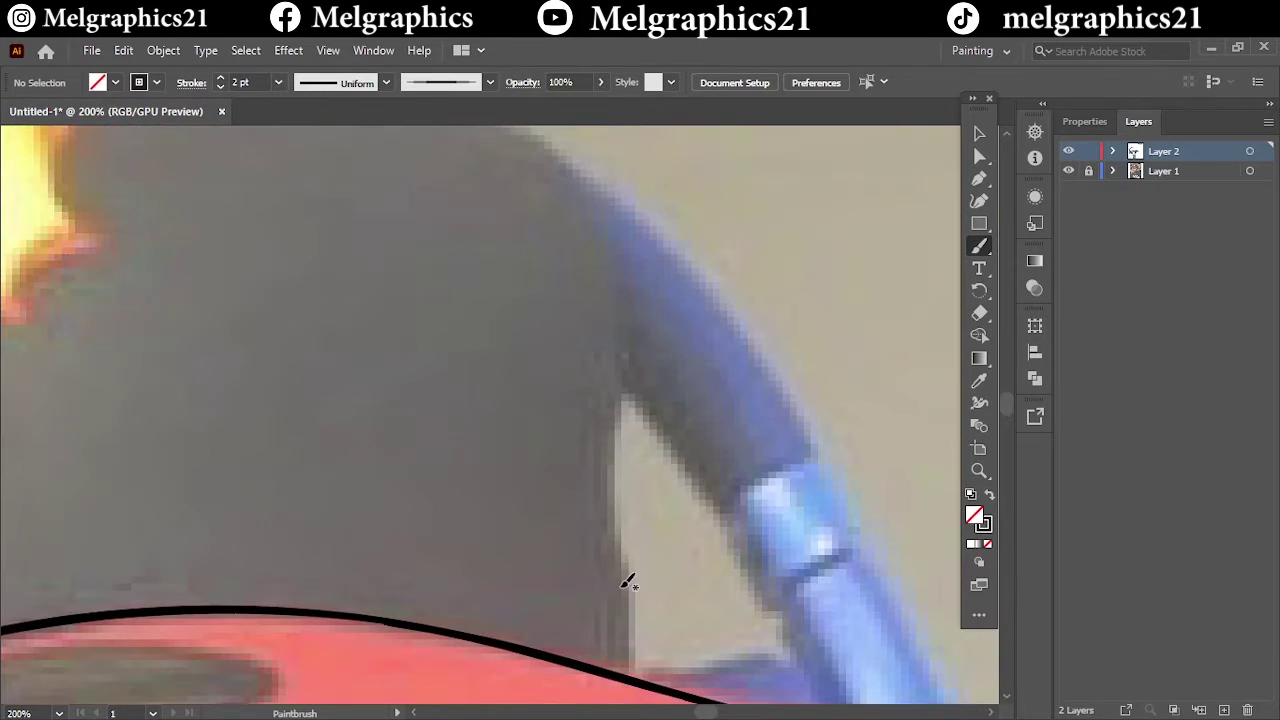
left_click_drag(660, 661, 634, 571)
key("ctrl+z")
left_click_drag(629, 305, 572, 228)
left_click_drag(600, 570, 534, 158)
scroll(419, 157, "up", 1)
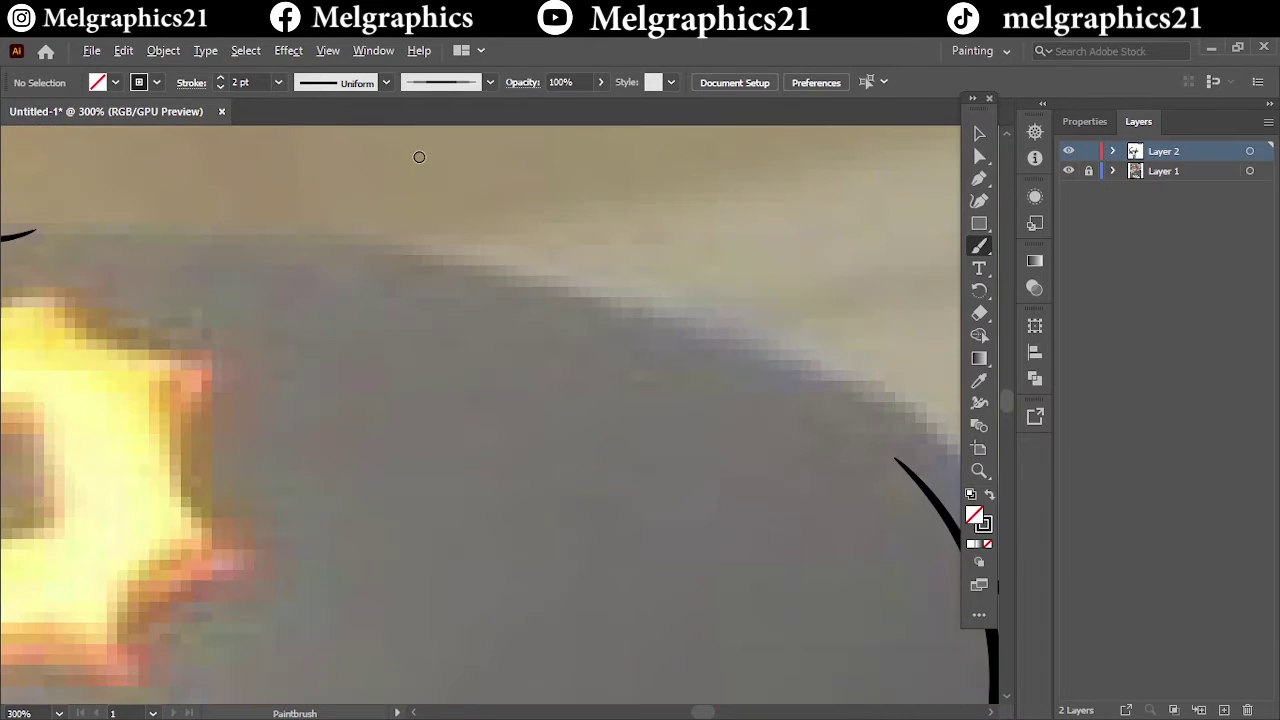
left_click_drag(869, 419, 900, 460)
Step: Add another stroke along the cap's top edge and fit the artwork in view
key("ctrl+0")
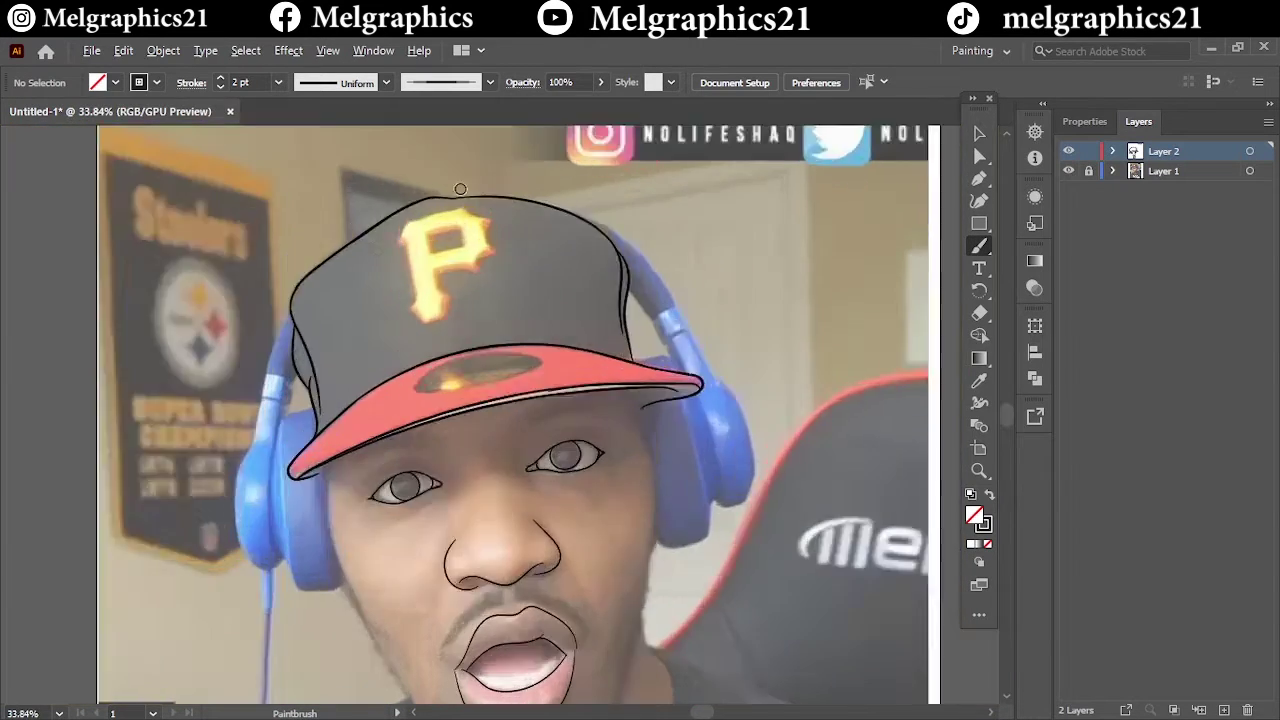
scroll(449, 220, "up", 5)
mouse_move(222, 295)
left_mouse_down()
mouse_move(325, 270)
mouse_move(506, 273)
left_mouse_up()
key("ctrl+0")
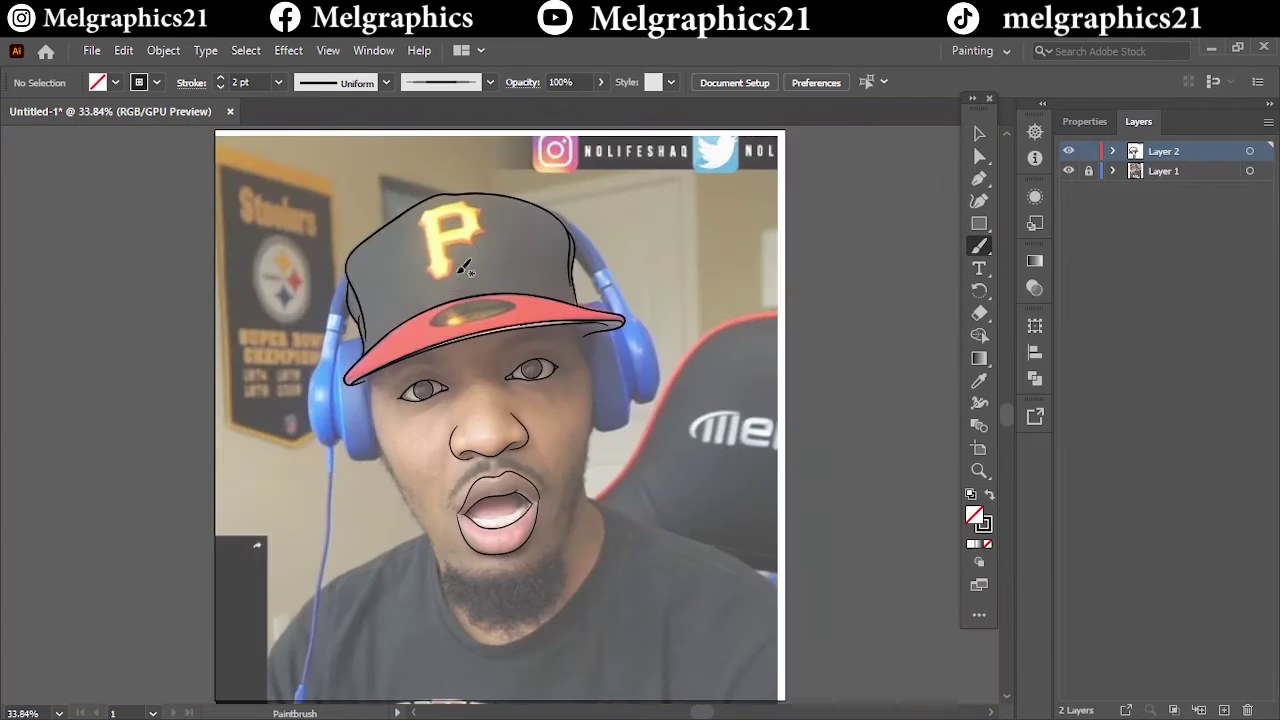
scroll(377, 429, "up", 5)
scroll(400, 470, "down", 3)
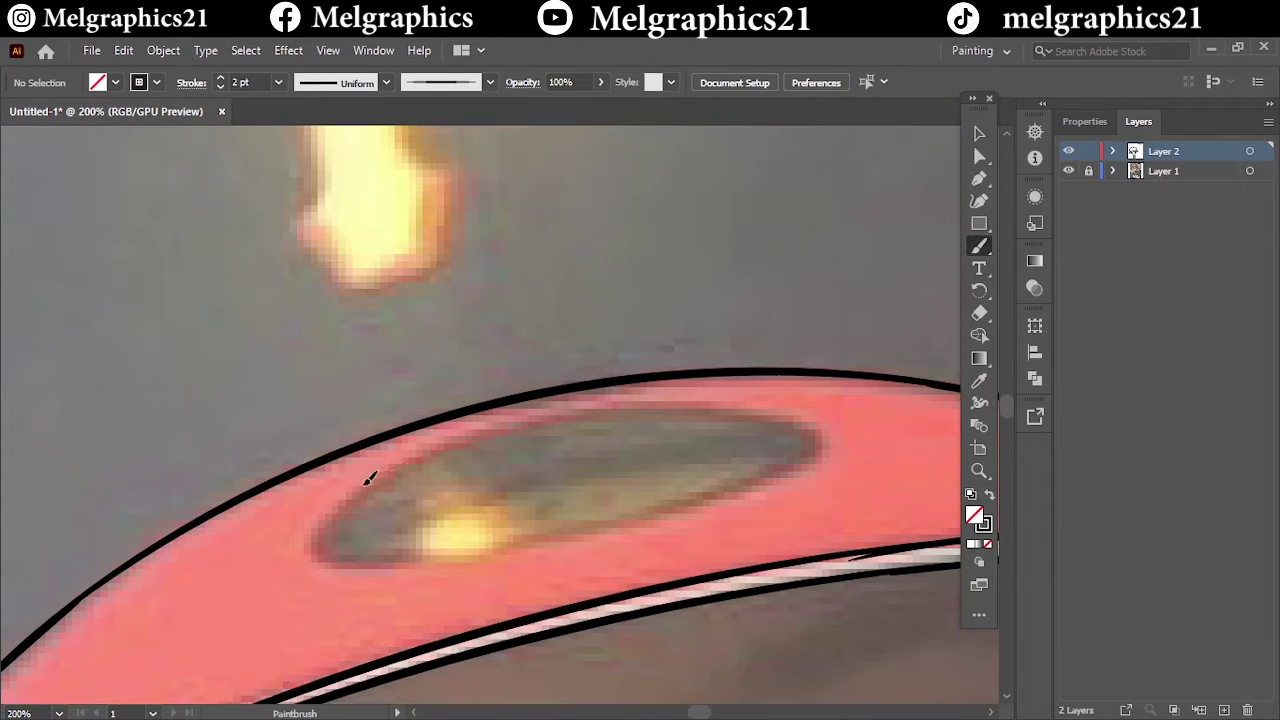
Step: Outline the brim's oval and the P logo's left edge down to its bottom tip
left_click_drag(598, 408, 612, 404)
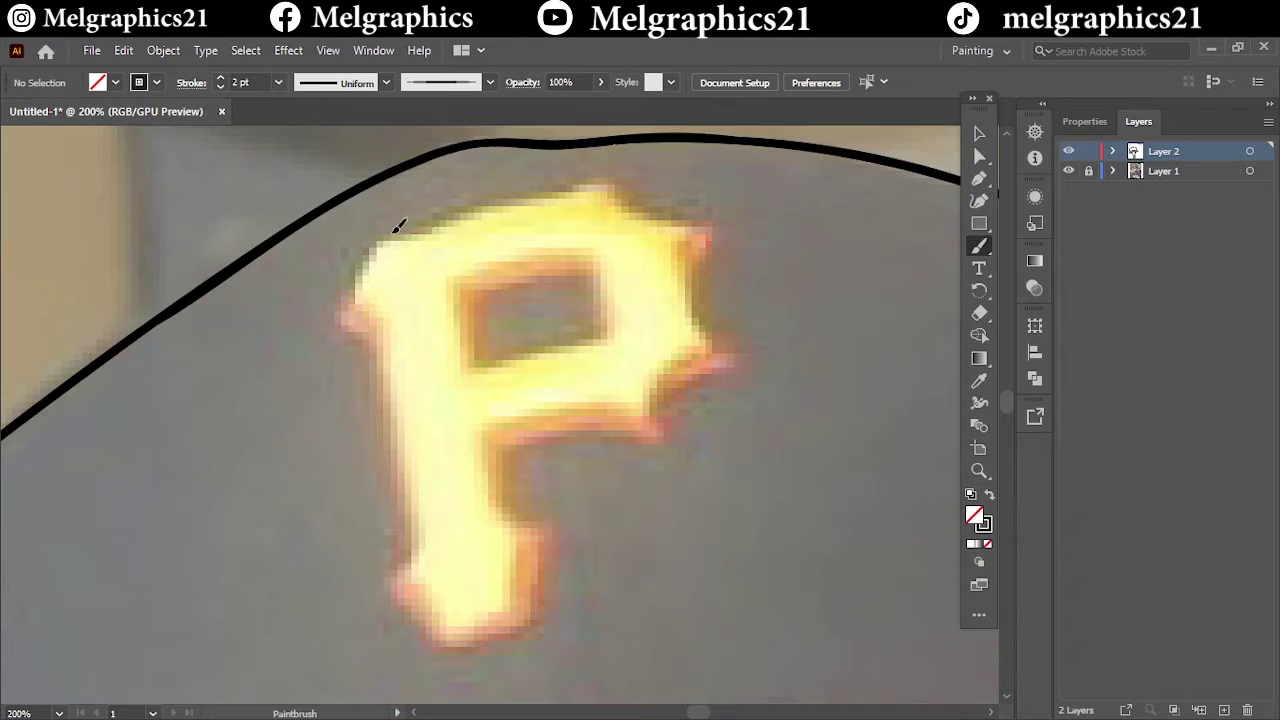
mouse_move(397, 228)
left_mouse_down()
mouse_move(430, 596)
mouse_move(470, 630)
mouse_move(509, 511)
mouse_move(617, 392)
mouse_move(720, 334)
mouse_move(623, 191)
mouse_move(484, 228)
left_mouse_up()
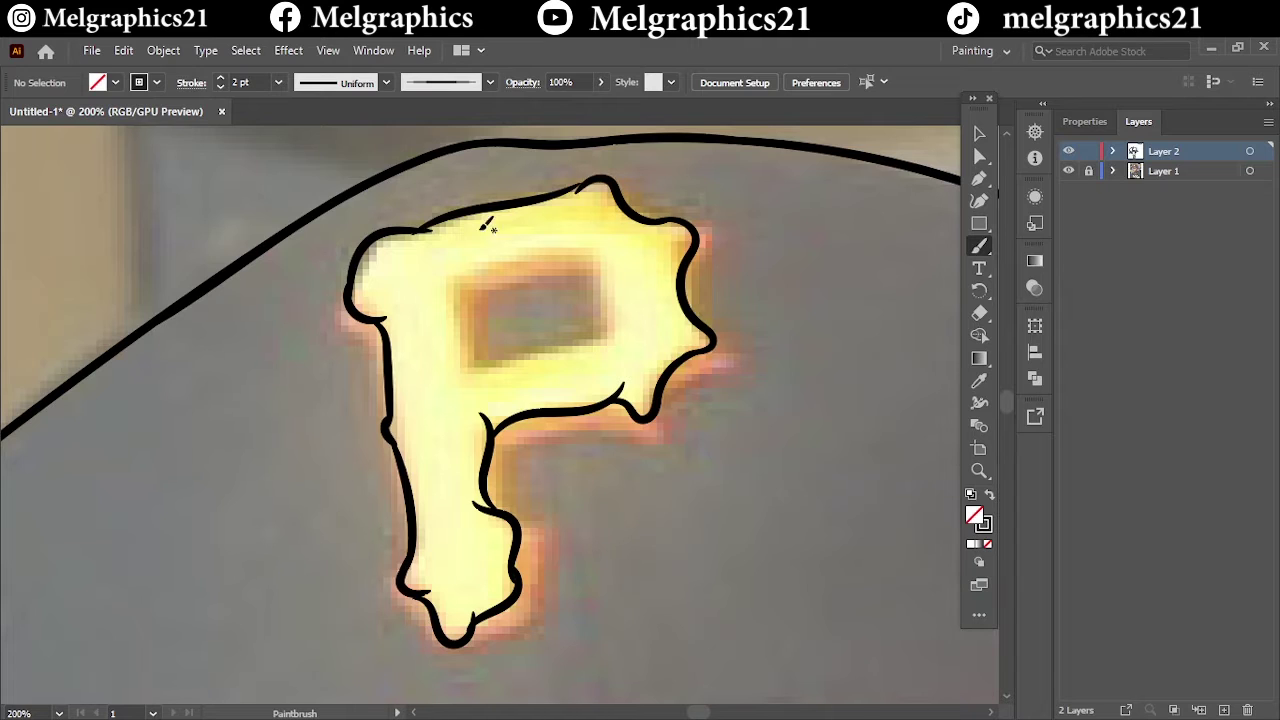
mouse_move(352, 285)
left_mouse_down()
mouse_move(386, 455)
mouse_move(450, 620)
left_mouse_up()
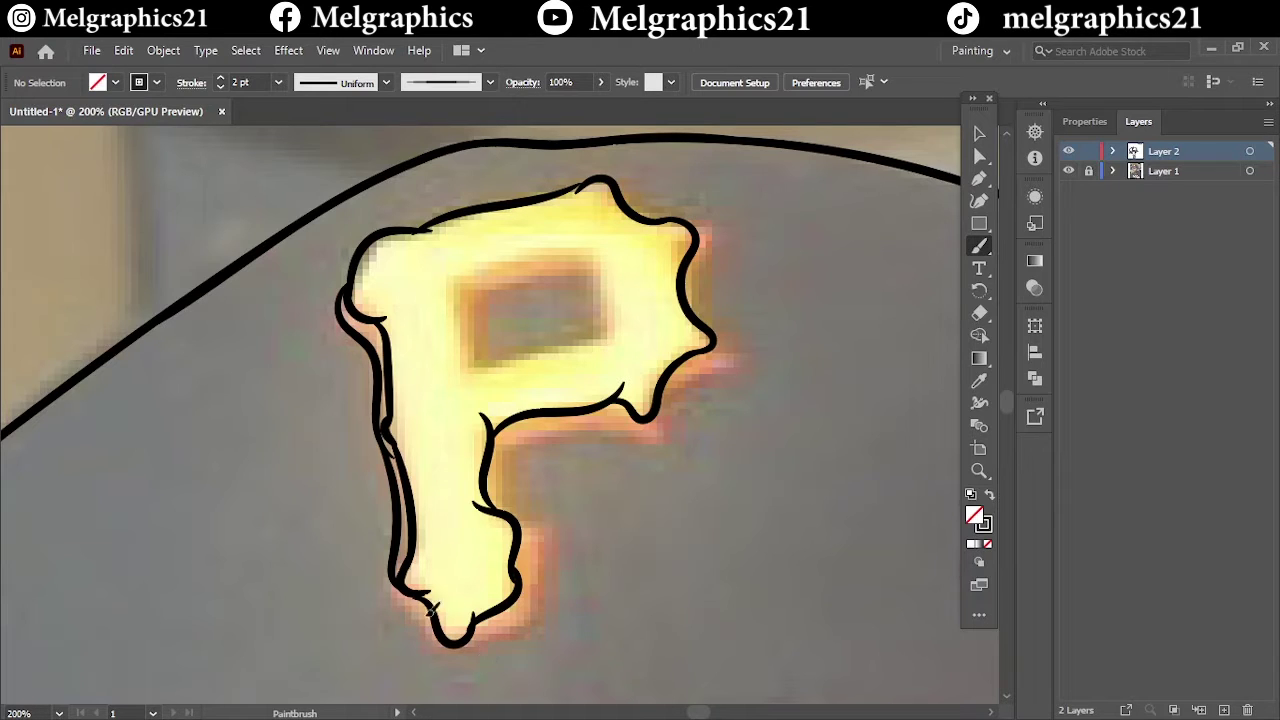
left_click_drag(433, 608, 470, 632)
Step: Trace the P's stem, bowl and outer right edge, plus its inner hole
mouse_move(603, 425)
left_mouse_down()
mouse_move(528, 451)
mouse_move(553, 557)
mouse_move(450, 655)
left_mouse_up()
mouse_move(600, 432)
left_mouse_down()
mouse_move(686, 423)
mouse_move(748, 330)
mouse_move(685, 212)
left_mouse_up()
left_click_drag(455, 365, 585, 255)
left_click_drag(452, 272, 600, 340)
mouse_move(458, 362)
left_mouse_down()
mouse_move(600, 340)
mouse_move(508, 340)
left_mouse_up()
mouse_move(480, 290)
left_mouse_down()
mouse_move(500, 345)
mouse_move(515, 348)
mouse_move(610, 290)
left_mouse_up()
Step: Trace the face edge beside the headphone and down the left side of the face
key("ctrl+0")
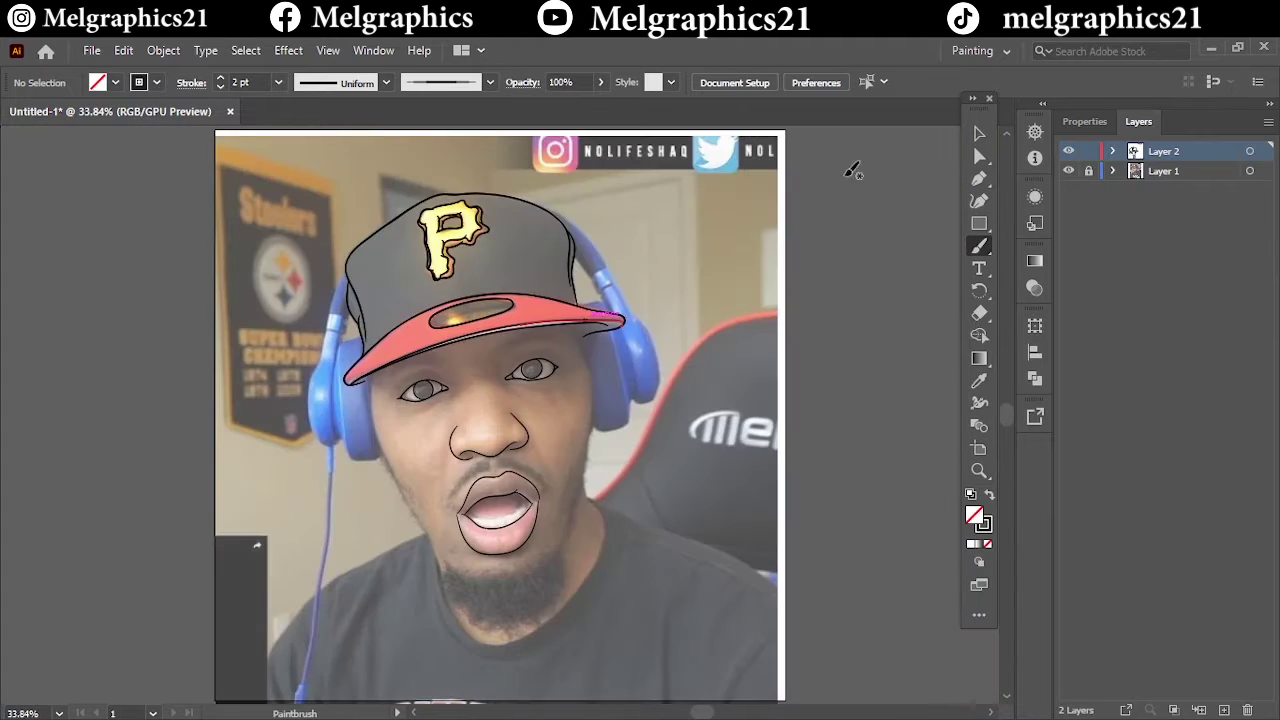
left_click(1068, 171)
key("ctrl+plus")
key("ctrl+plus")
key("ctrl+plus")
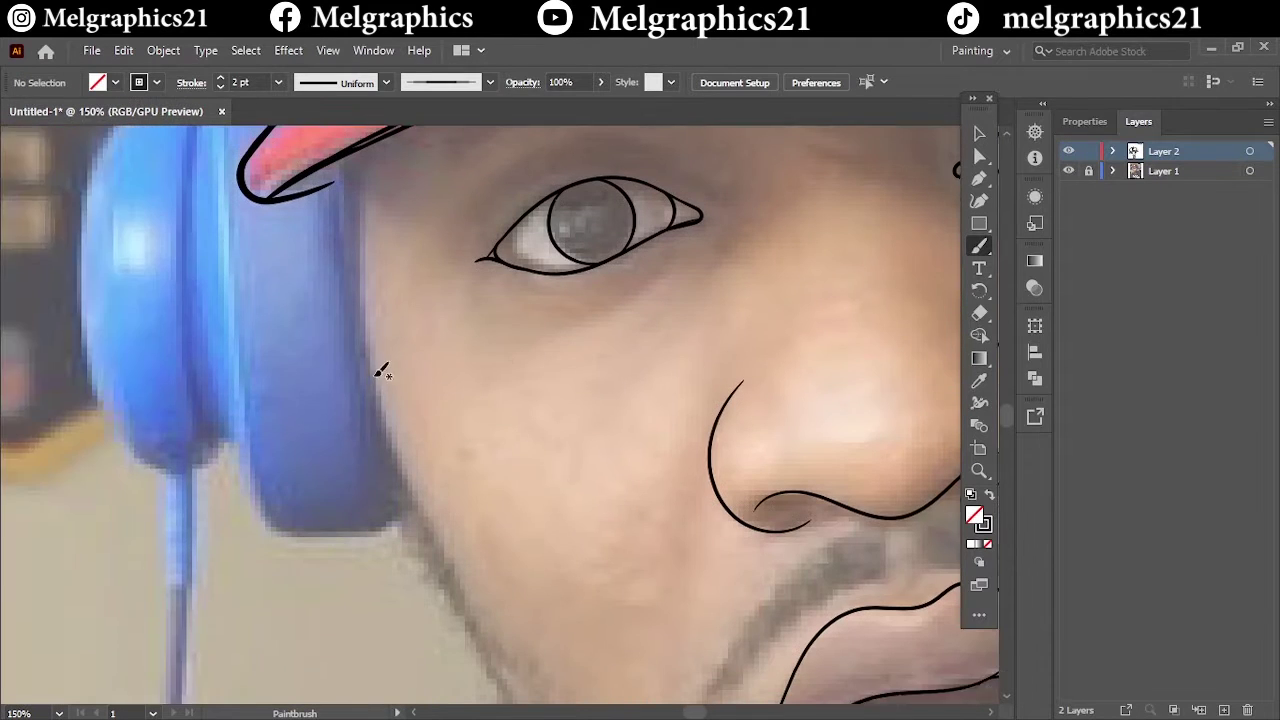
scroll(381, 372, "right", 3)
left_click_drag(240, 397, 262, 490)
scroll(250, 283, "right", 3)
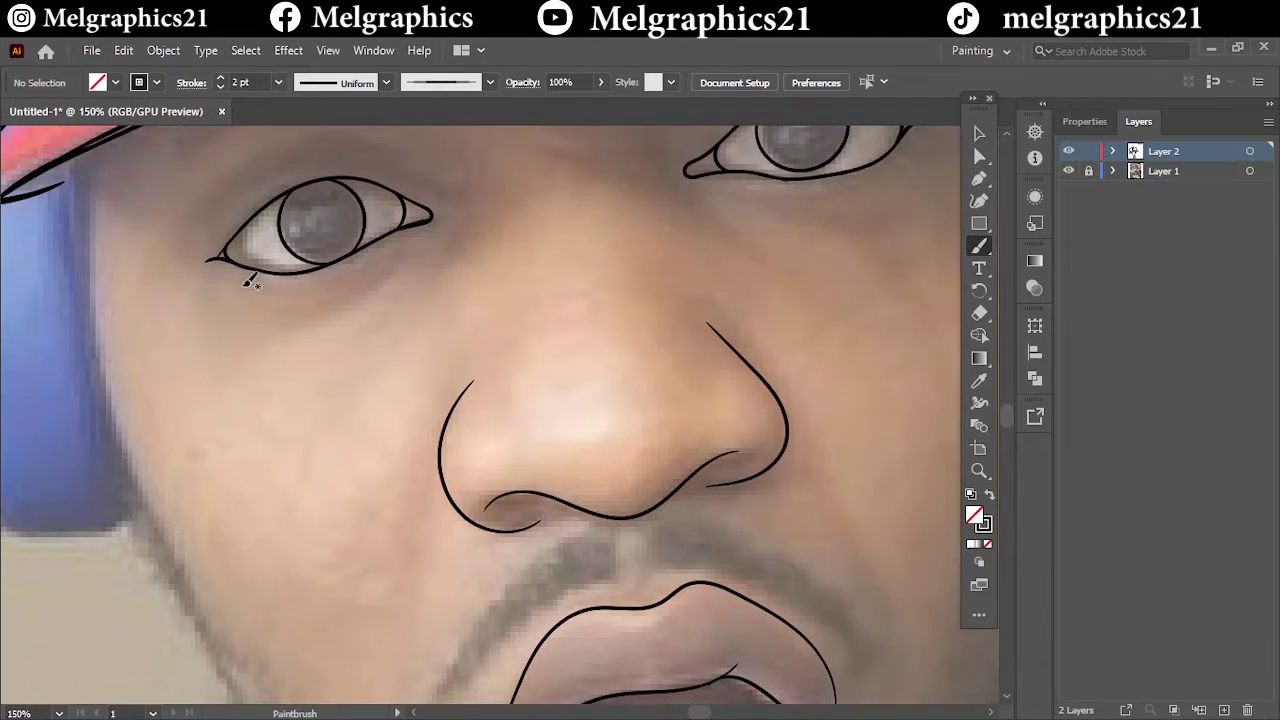
left_click_drag(93, 230, 139, 489)
Step: Trace the left jawline to the chin and the right face edge, then check with the photo layer hidden
key("ctrl+minus")
scroll(226, 376, "down", 5)
scroll(226, 376, "up", 1)
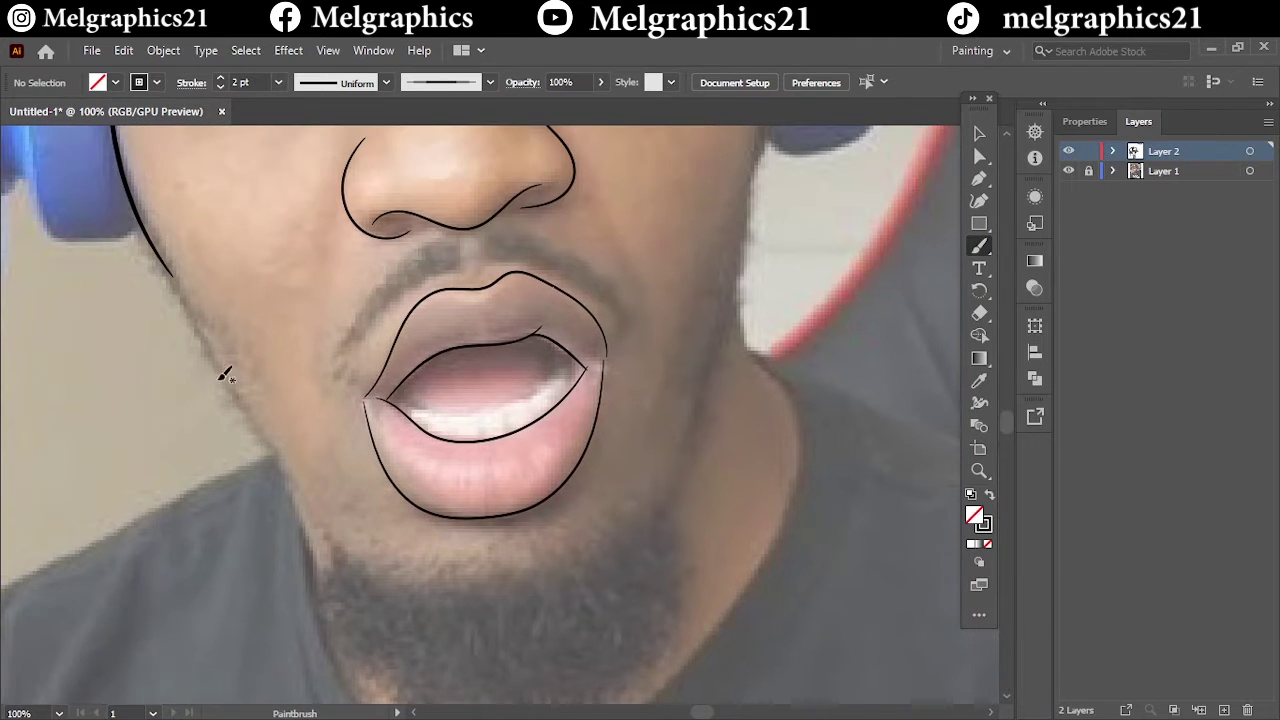
left_click_drag(232, 372, 408, 605)
left_click_drag(720, 368, 776, 282)
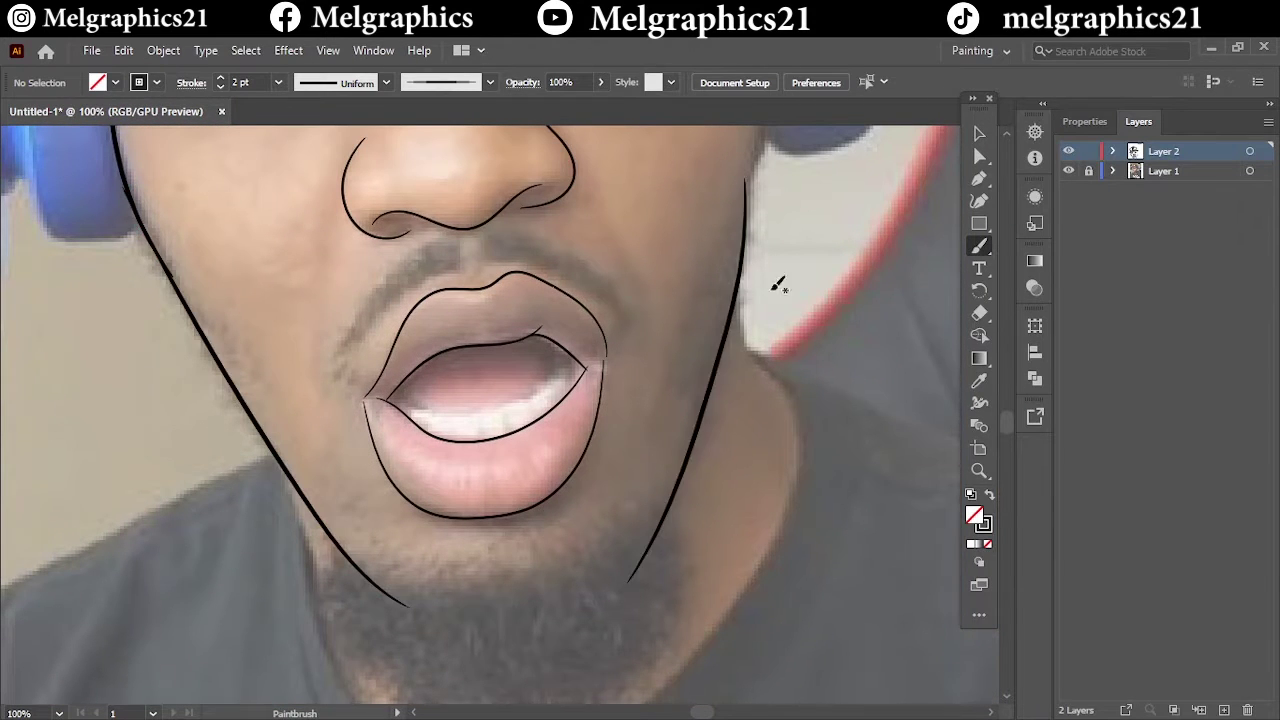
scroll(760, 450, "up", 5)
key("ctrl+z")
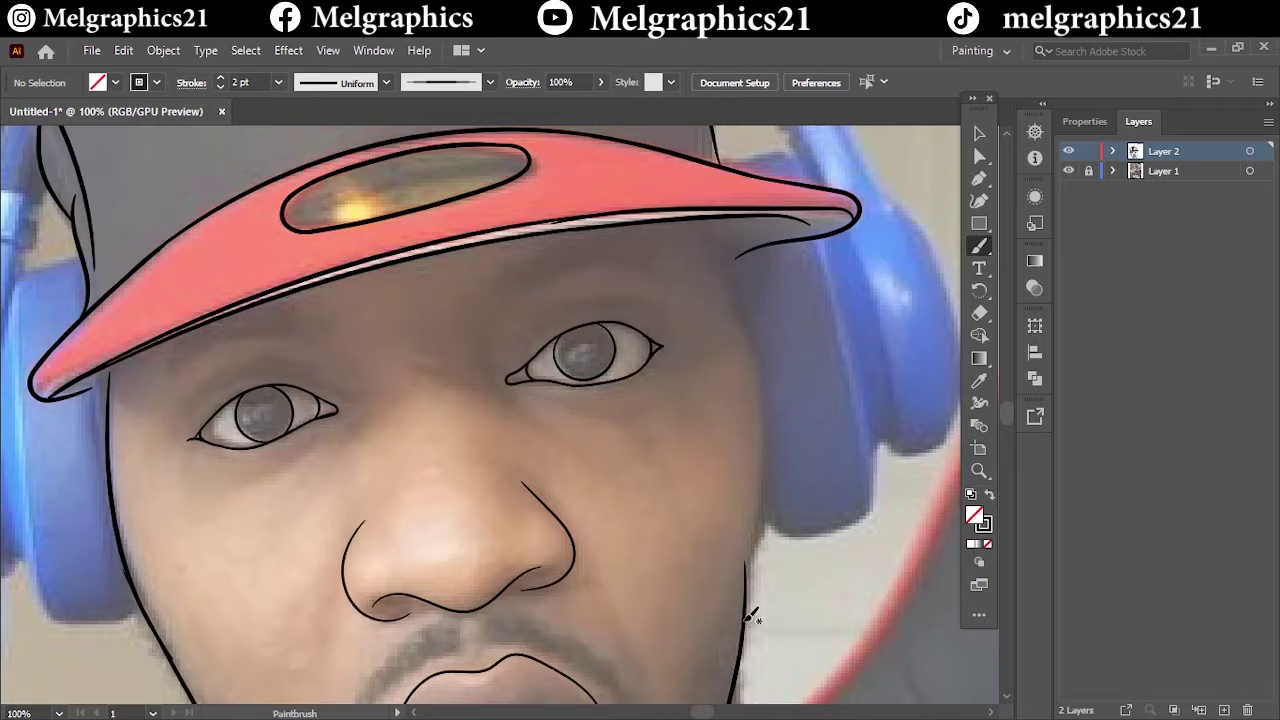
left_click_drag(750, 617, 734, 363)
key("ctrl+0")
left_click(1068, 171)
Step: Trace both sides of the headphone cable with brush strokes
scroll(318, 461, "up", 5)
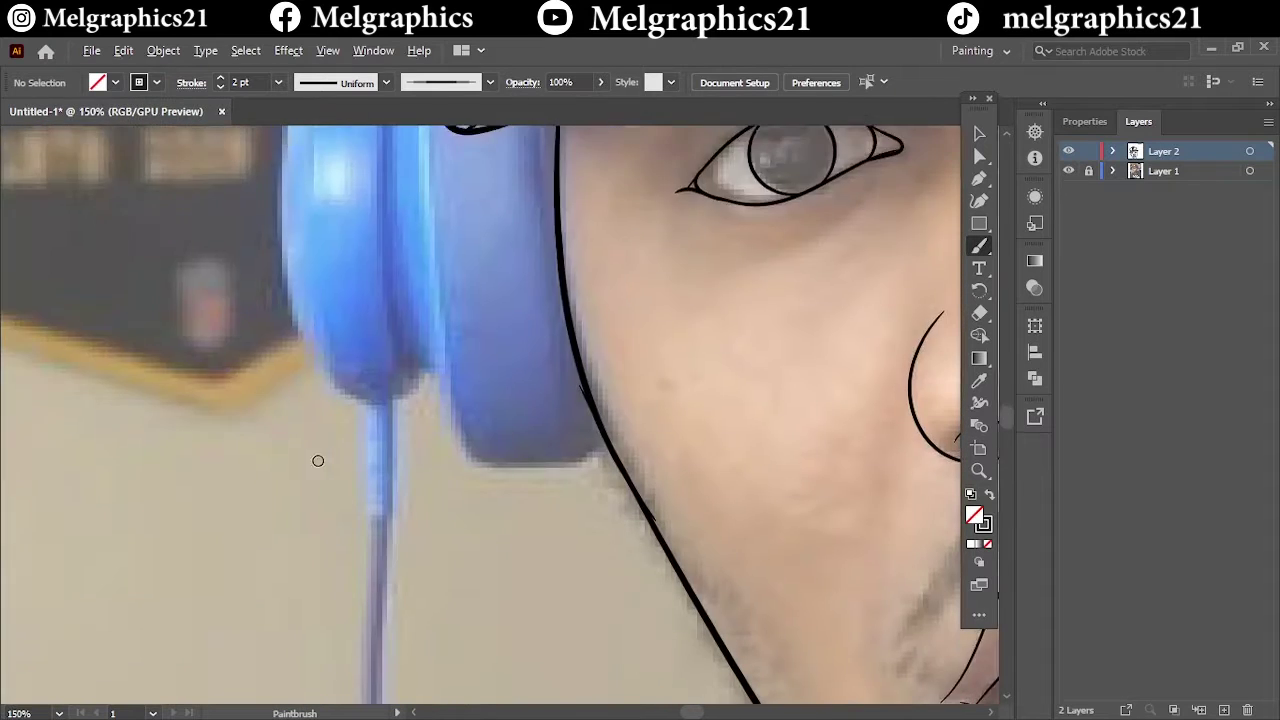
scroll(460, 380, "down", 5)
left_click_drag(363, 222, 370, 272)
left_click_drag(395, 165, 368, 400)
left_click_drag(390, 280, 380, 440)
scroll(400, 370, "up", 3)
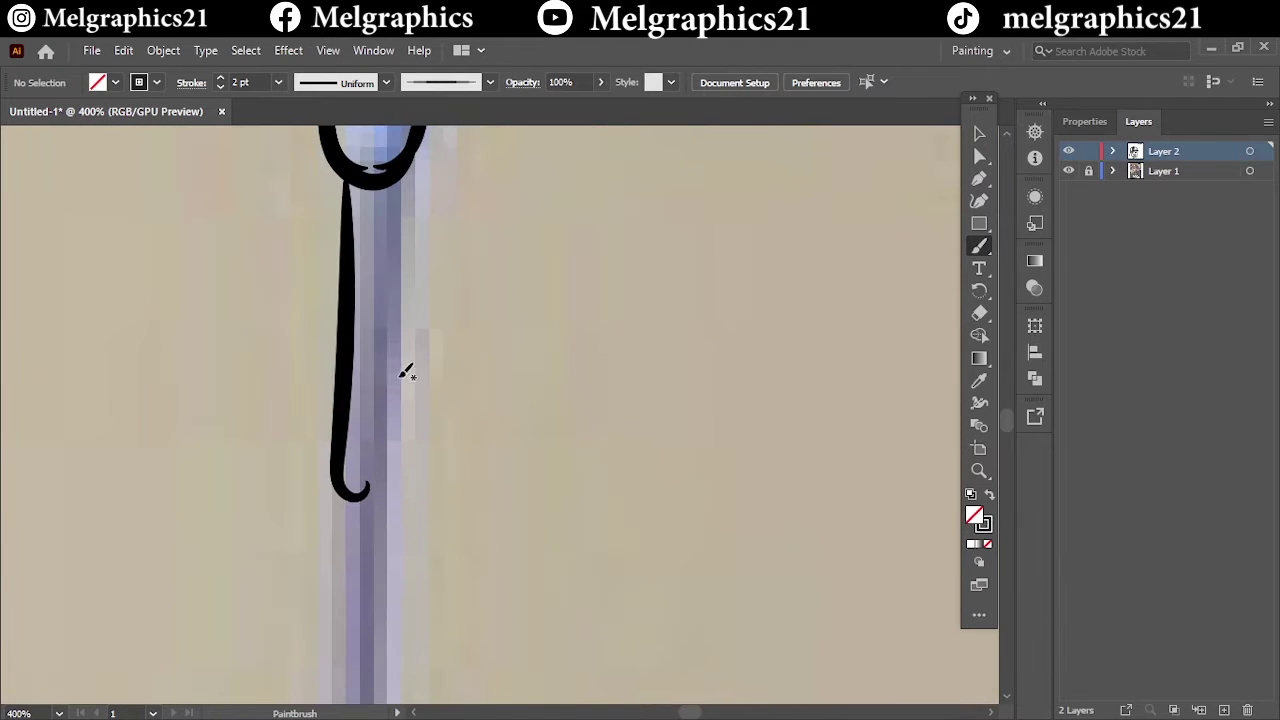
left_click_drag(401, 540, 400, 545)
key("ctrl+0")
Step: Outline the ear cup's lower end and inner edge, continuing along the cable
scroll(334, 434, "up", 5)
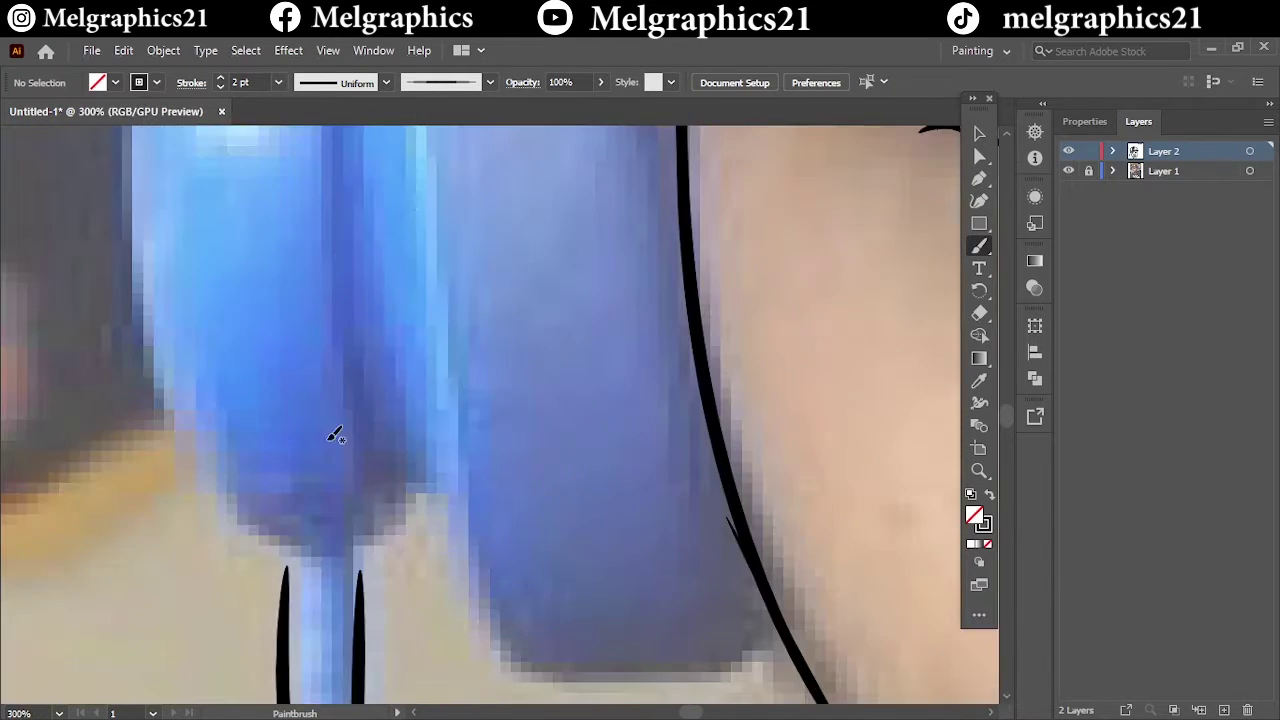
left_click_drag(268, 487, 300, 515)
left_click_drag(350, 595, 388, 478)
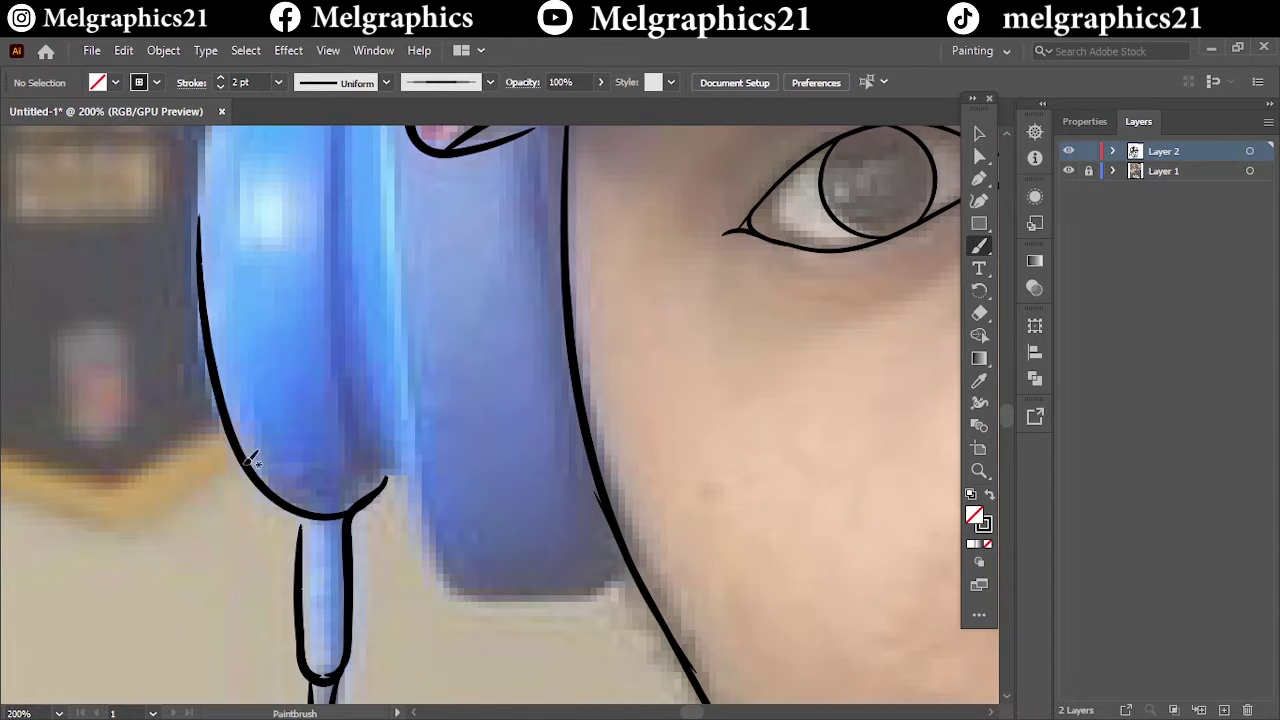
left_click_drag(251, 457, 305, 560)
left_click_drag(336, 195, 405, 478)
scroll(400, 500, "up", 3)
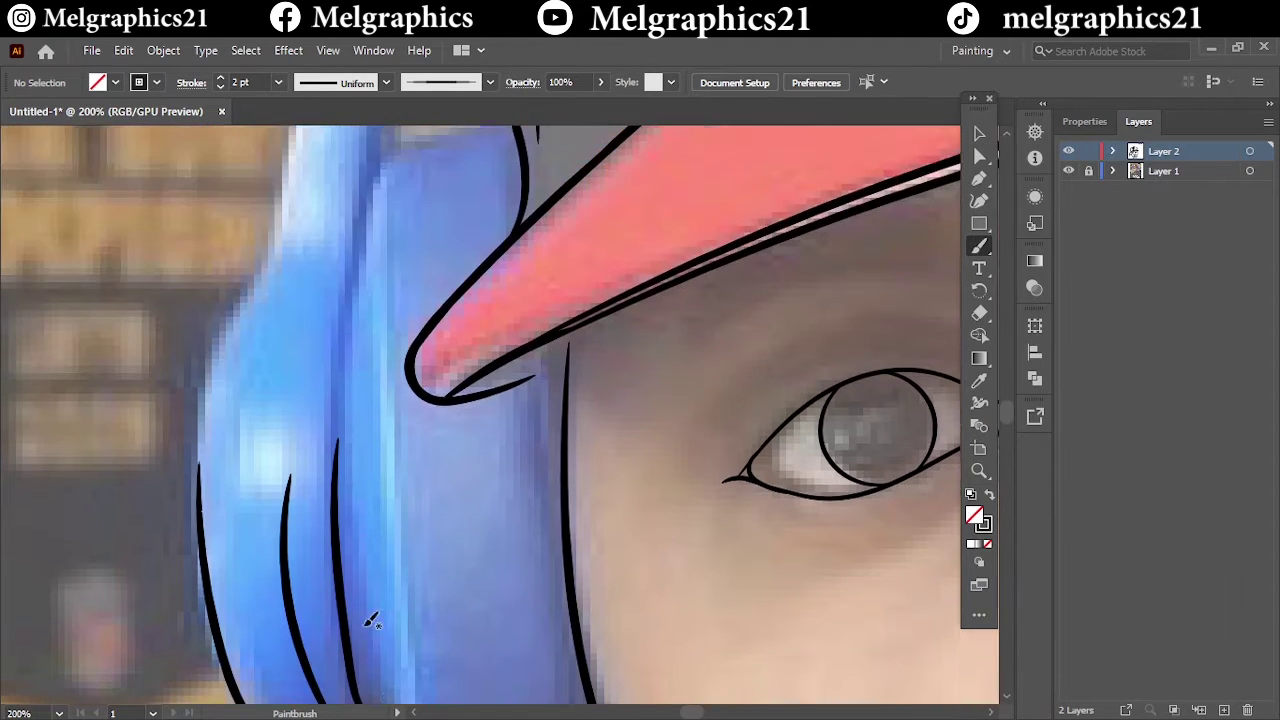
scroll(370, 600, "down", 2)
Step: Finish tracing the ear cup's edges, including its outer edge
left_click_drag(390, 192, 403, 382)
left_click_drag(620, 627, 621, 630)
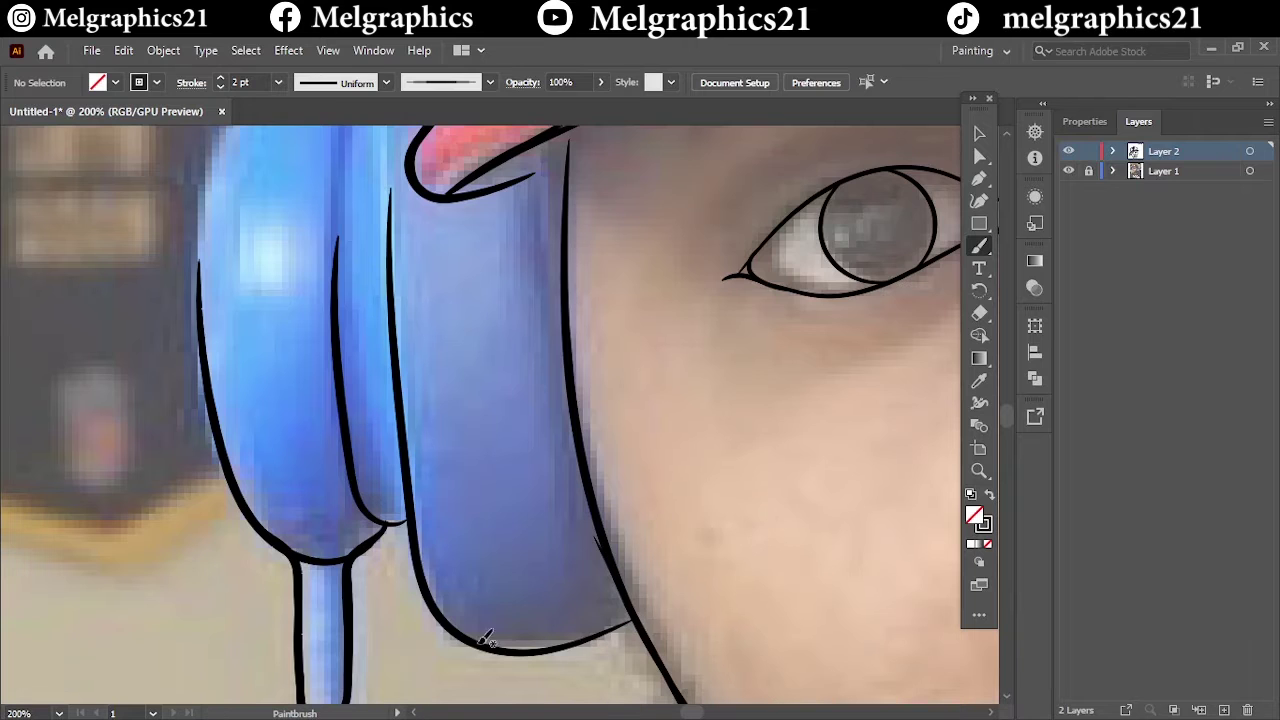
scroll(582, 563, "up", 5)
scroll(582, 563, "up", 1)
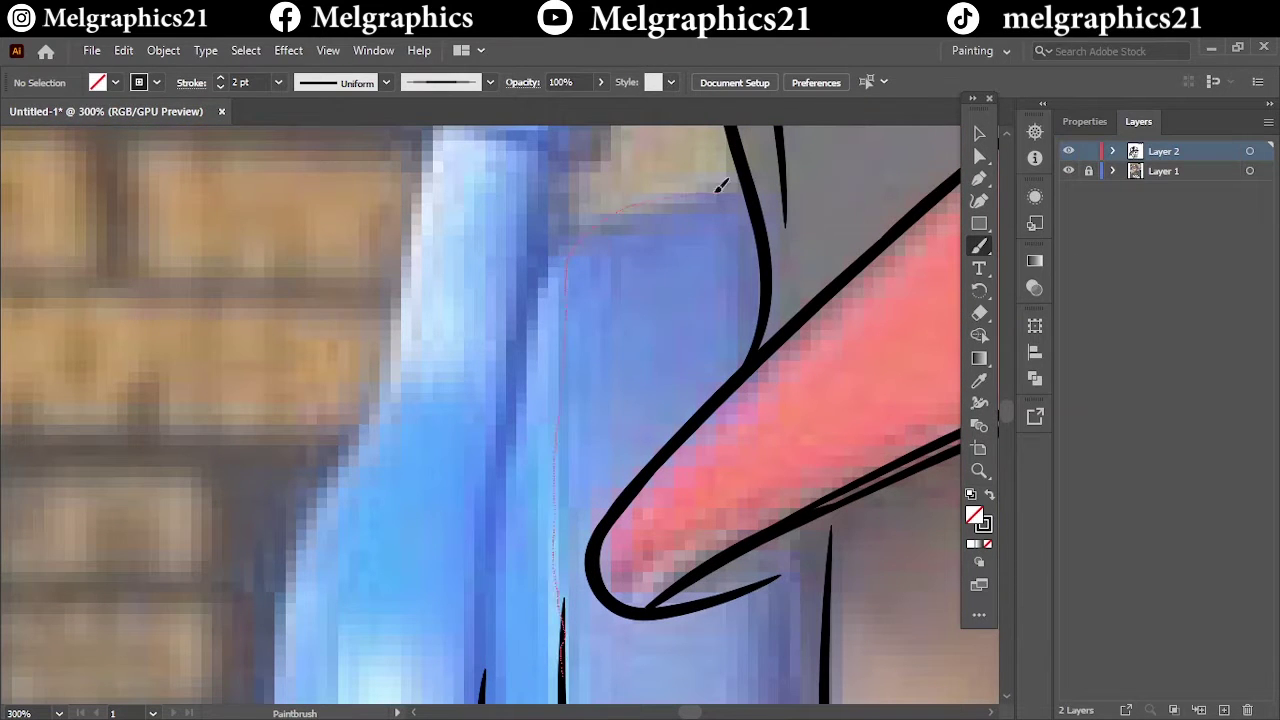
left_click_drag(720, 185, 721, 178)
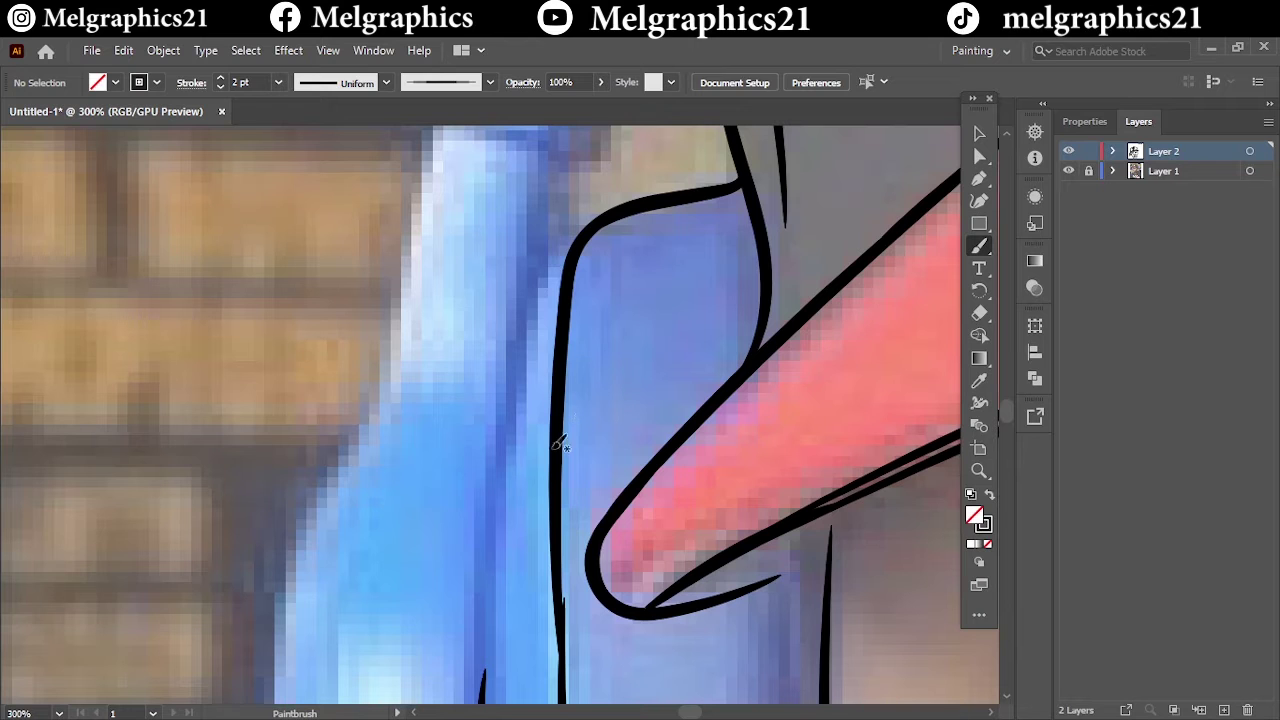
left_click_drag(490, 563, 490, 565)
scroll(339, 380, "down", 4)
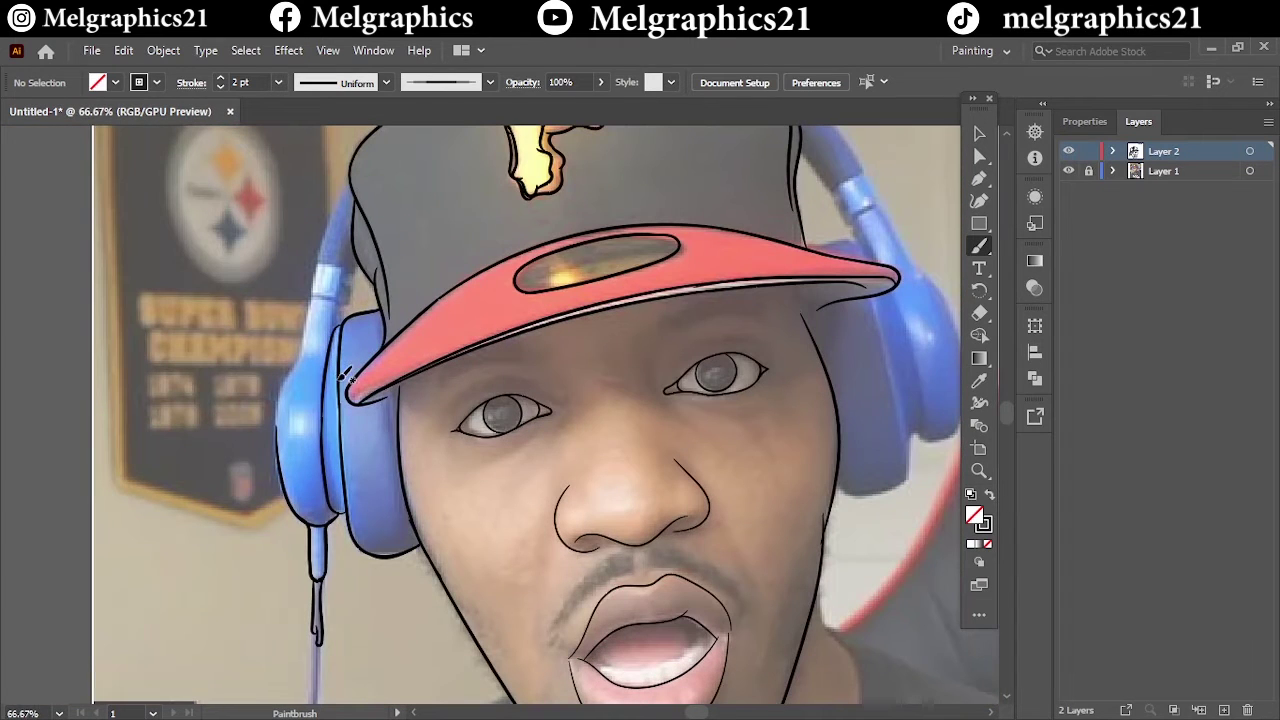
scroll(315, 340, "up", 2)
scroll(327, 350, "up", 1)
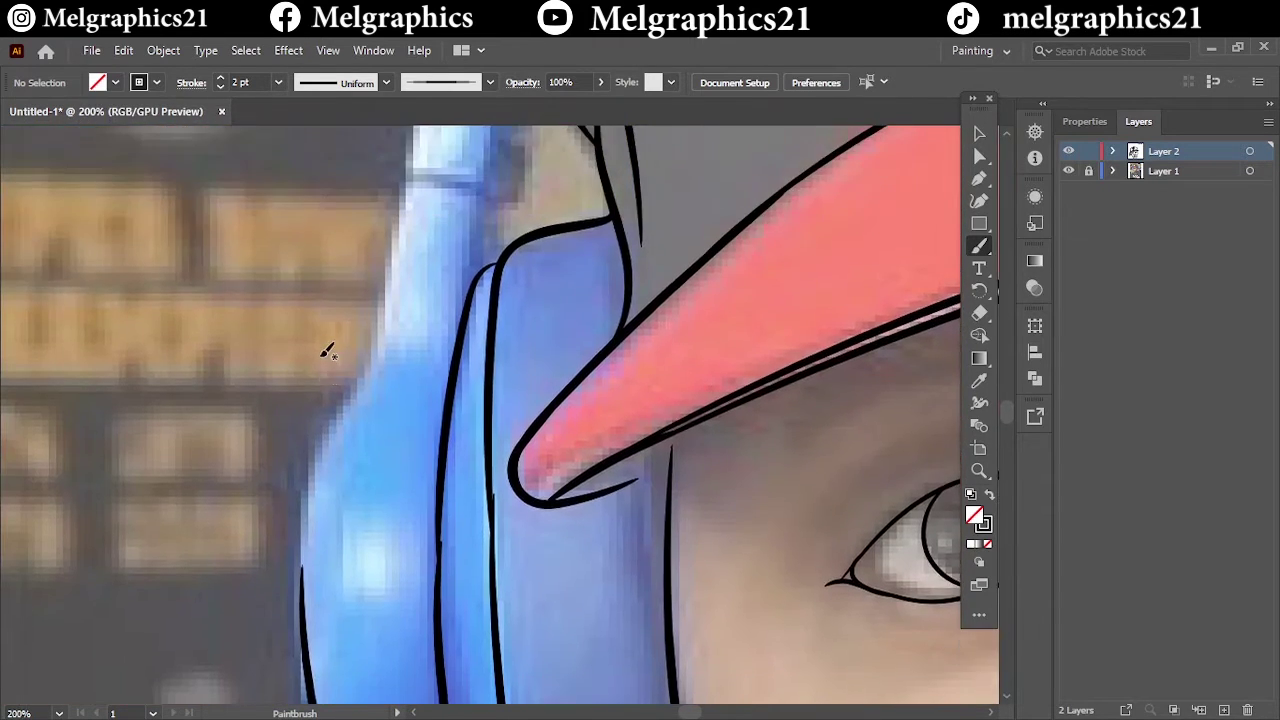
Step: Redraw the headphone's outer edge and trace the headband above the ear cup
left_click_drag(408, 296, 408, 296)
key("ctrl+z")
left_click_drag(309, 534, 391, 337)
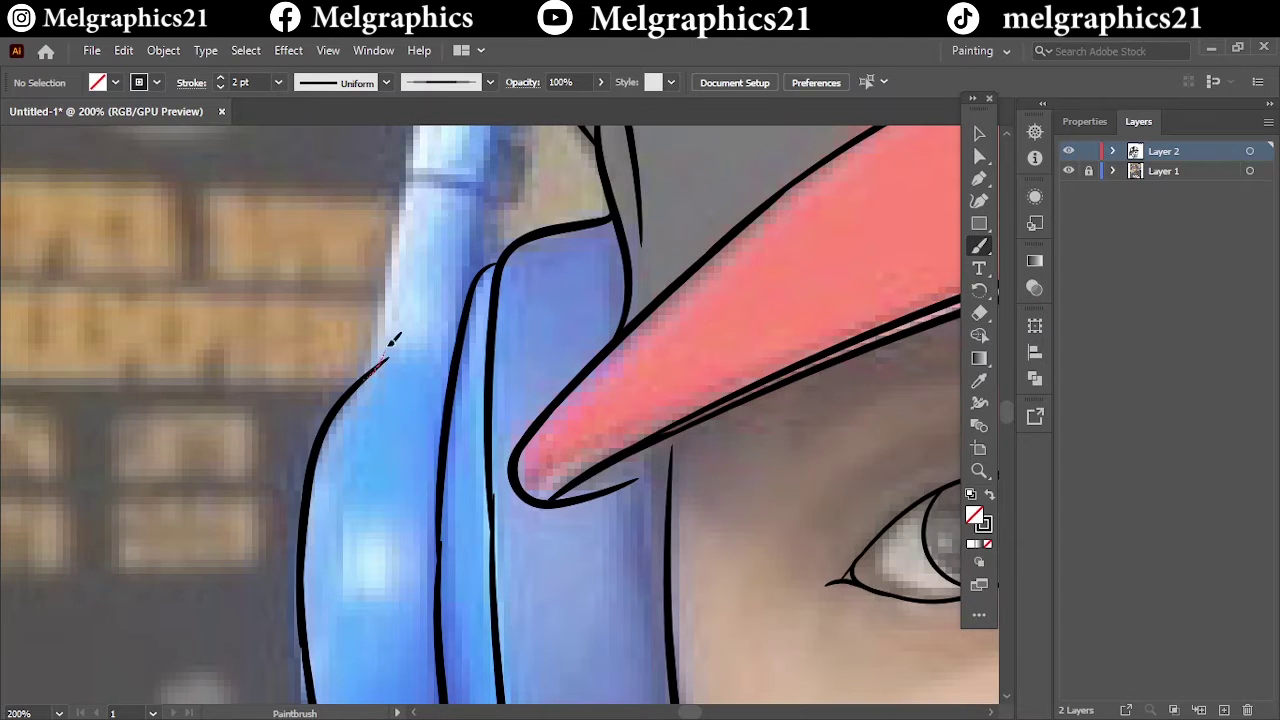
scroll(480, 248, "up", 1)
scroll(480, 248, "down", 1)
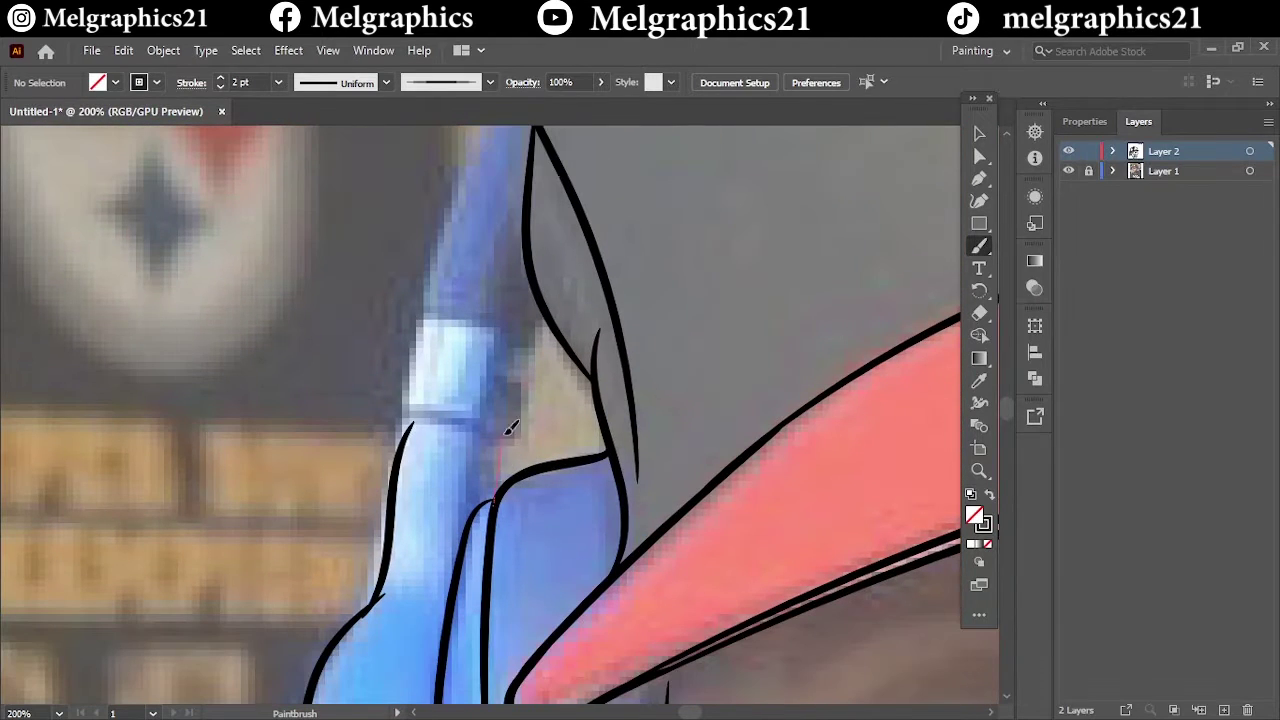
mouse_move(491, 338)
left_mouse_down()
mouse_move(512, 434)
mouse_move(408, 420)
mouse_move(430, 314)
left_mouse_up()
scroll(350, 362, "up", 3)
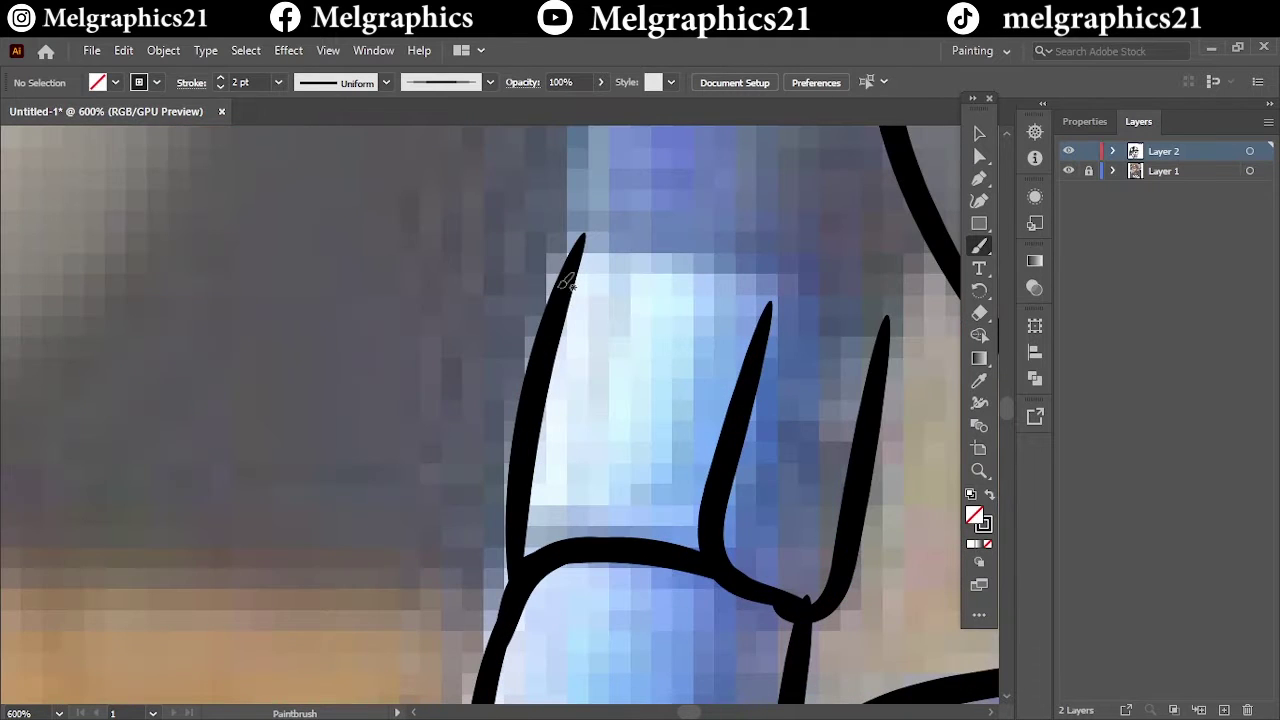
Step: Outline the headband slider and both edges of the blue headband, then hide Layer 1's photo
mouse_move(575, 230)
left_mouse_down()
mouse_move(792, 256)
mouse_move(740, 420)
left_mouse_up()
left_click_drag(790, 256, 885, 405)
scroll(671, 251, "down", 3)
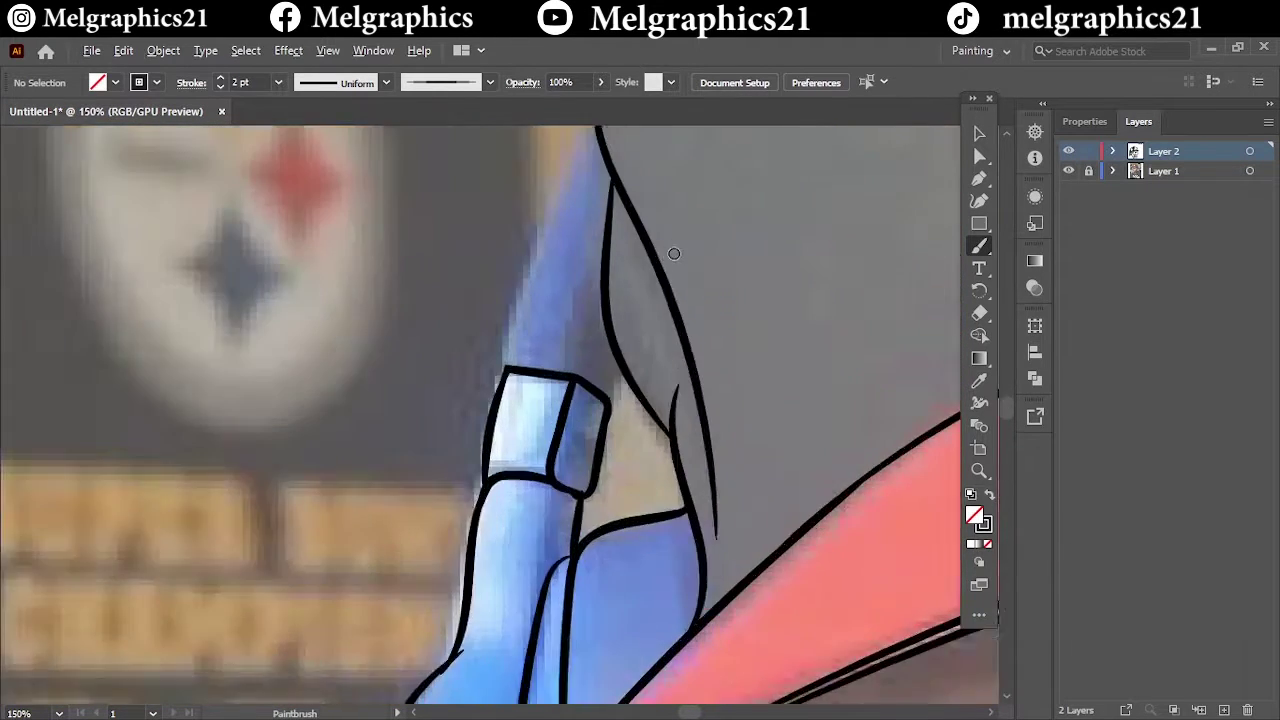
scroll(480, 620, "up", 2)
left_click_drag(614, 222, 557, 563)
left_click_drag(480, 574, 631, 238)
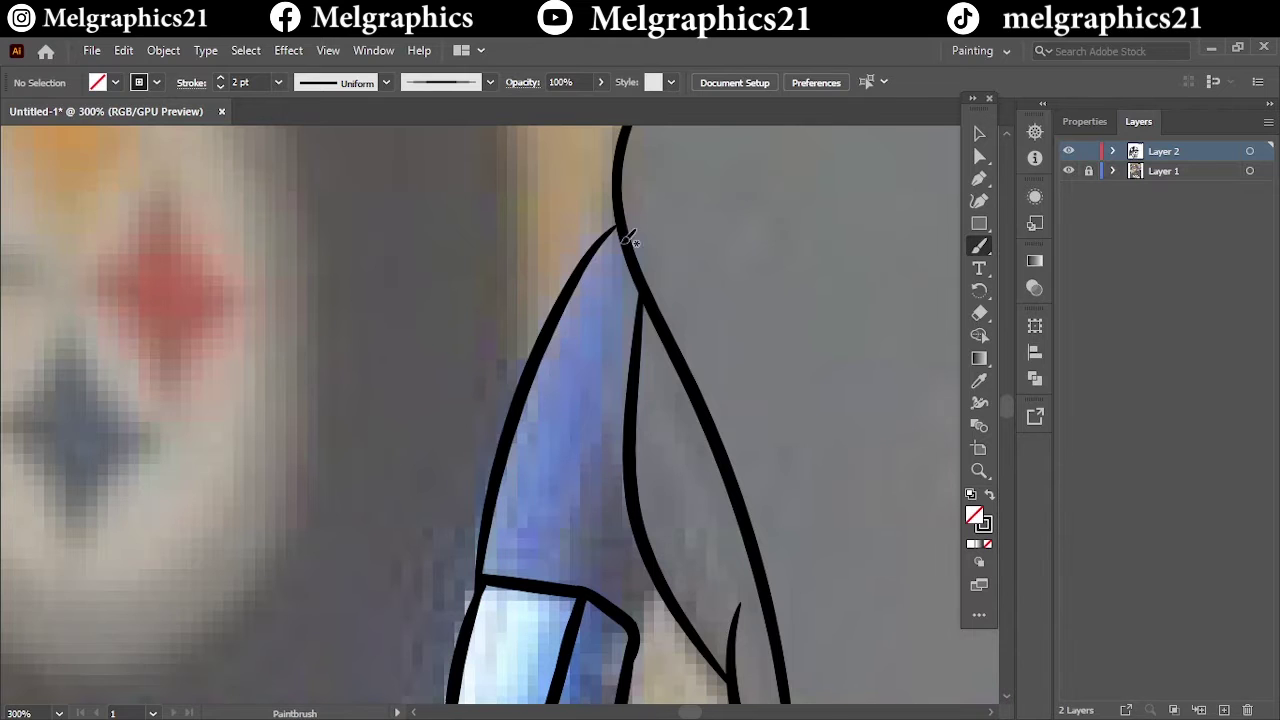
left_click_drag(645, 360, 600, 546)
key("ctrl+0")
left_click(1068, 171)
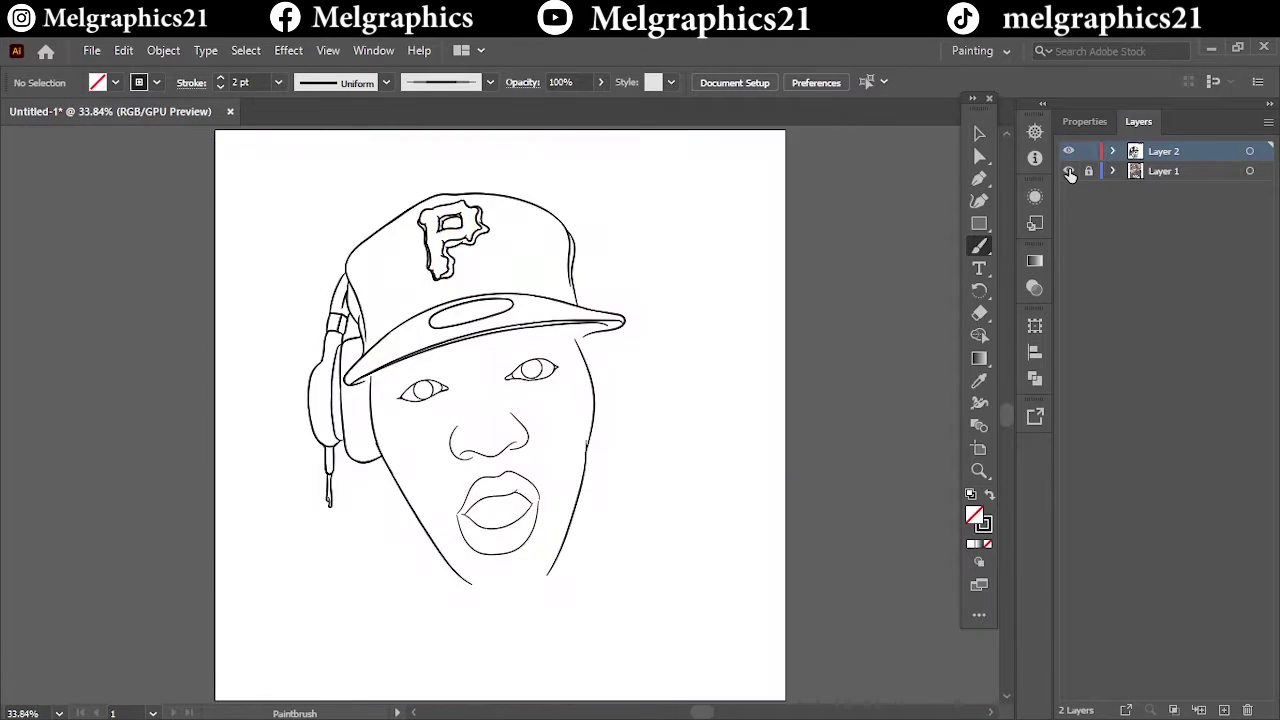
Step: Show the photo again and ink the ear cup's bottom and right edges plus an inner line
left_click(1068, 171)
scroll(462, 402, "up", 3)
scroll(462, 402, "up", 1)
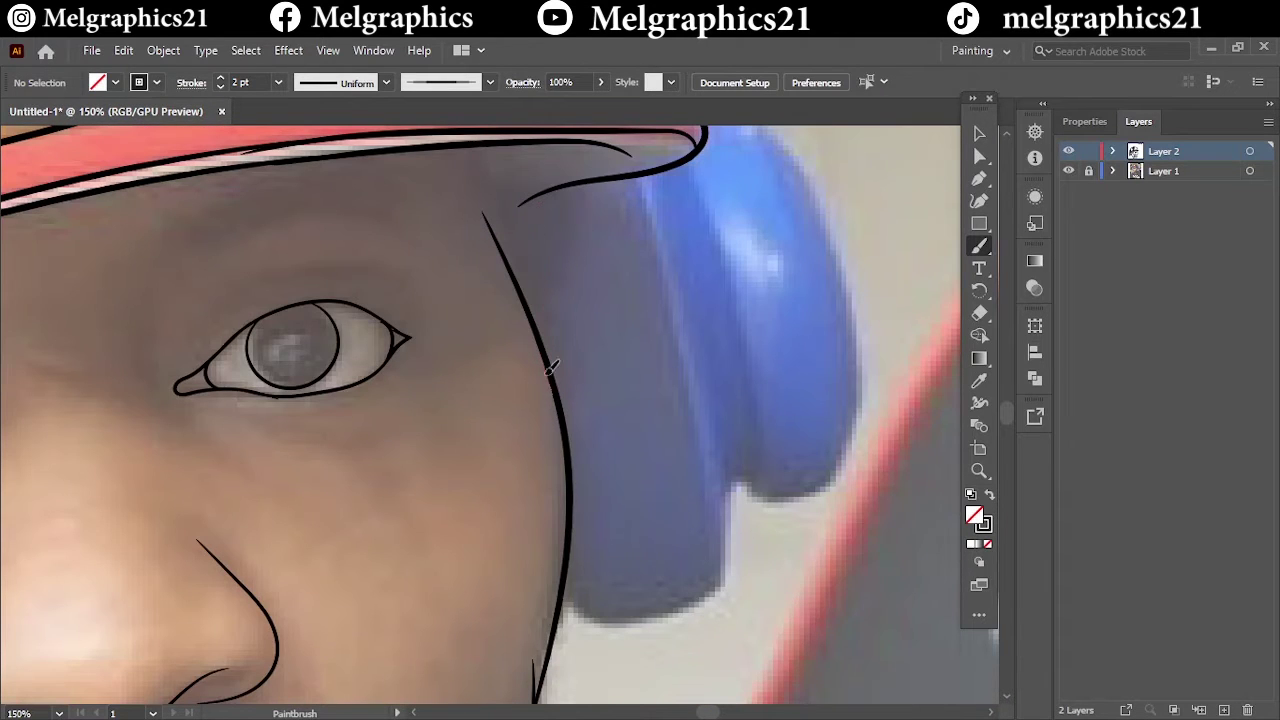
left_click_drag(548, 372, 556, 396)
left_click_drag(706, 598, 718, 591)
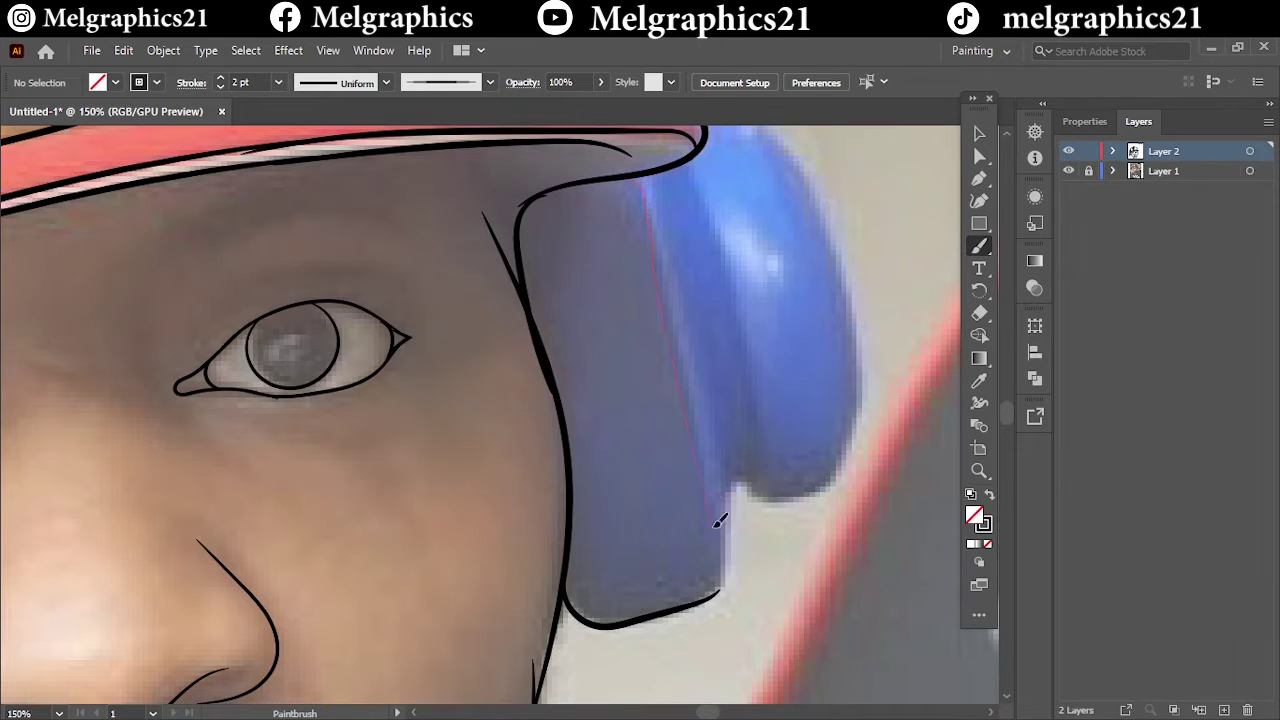
left_click_drag(718, 521, 714, 591)
scroll(720, 590, "up", 2)
scroll(728, 571, "down", 1)
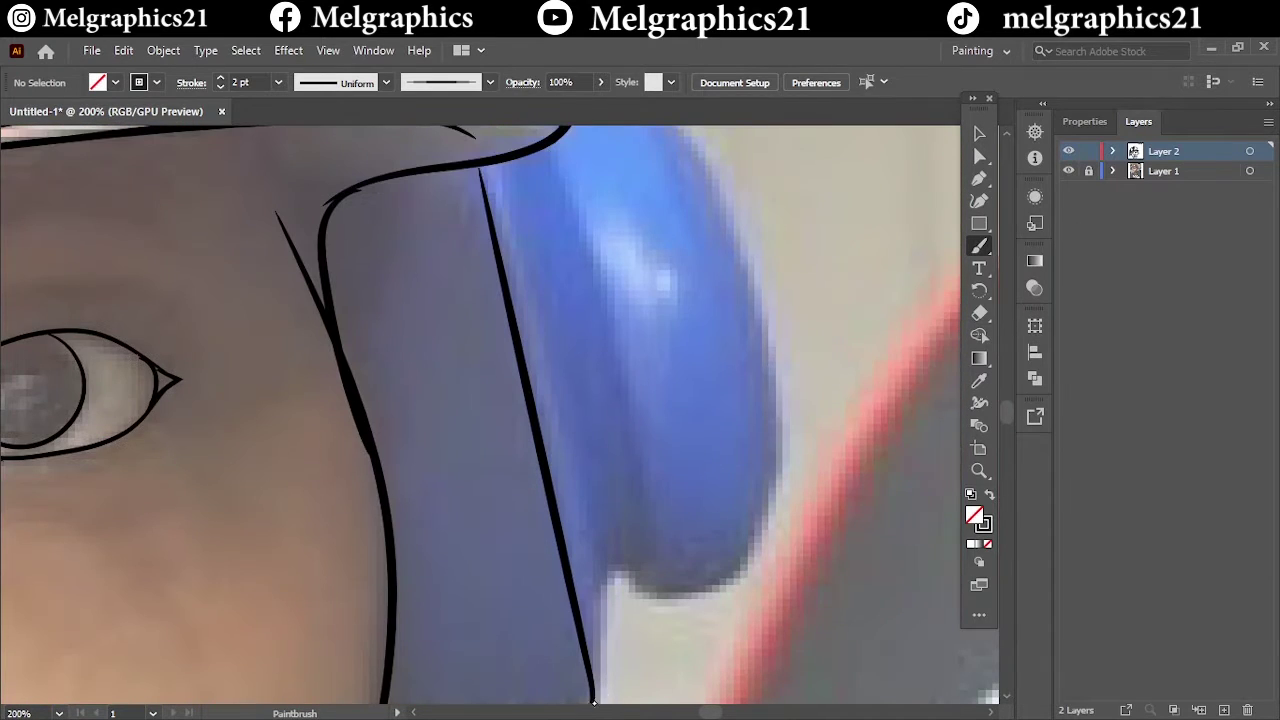
left_click_drag(558, 348, 556, 345)
left_click_drag(329, 214, 508, 243)
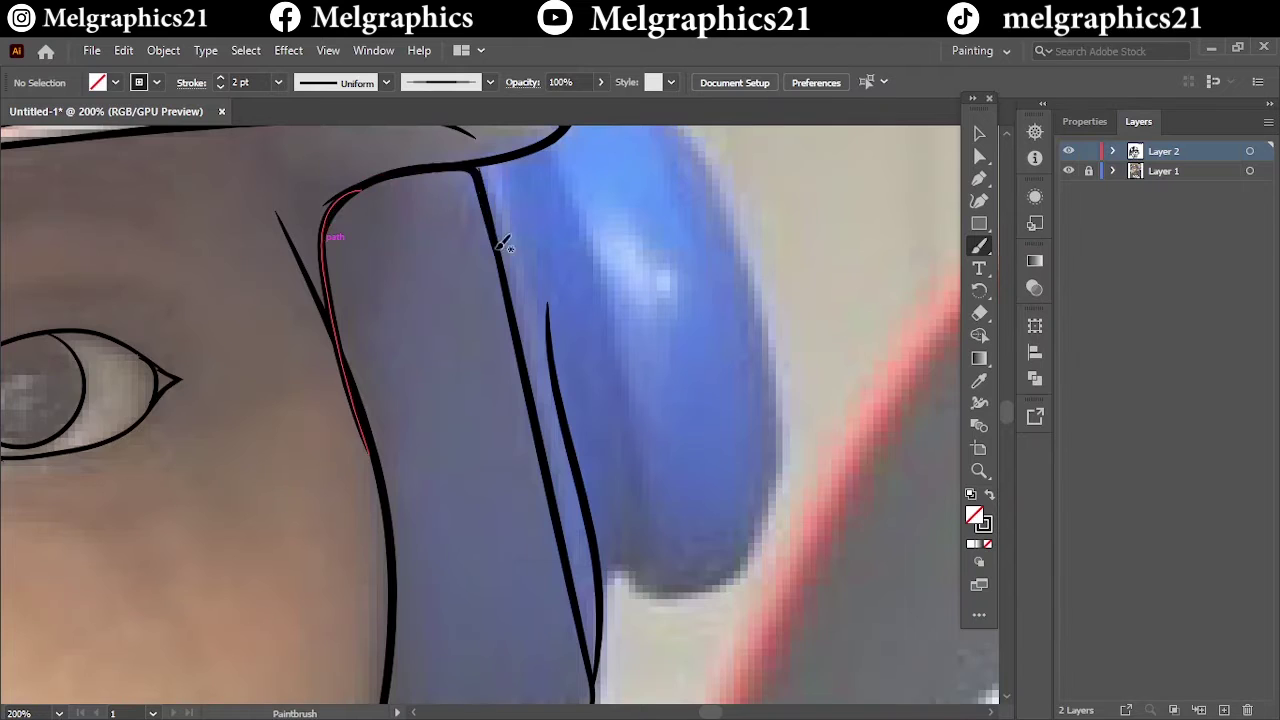
key("ctrl+0")
Step: Ink the cap brim edge, the headphone's outer edge and inner line, and the band beside the brim
scroll(501, 310, "up", 5)
left_click_drag(456, 300, 457, 301)
key("ctrl+0")
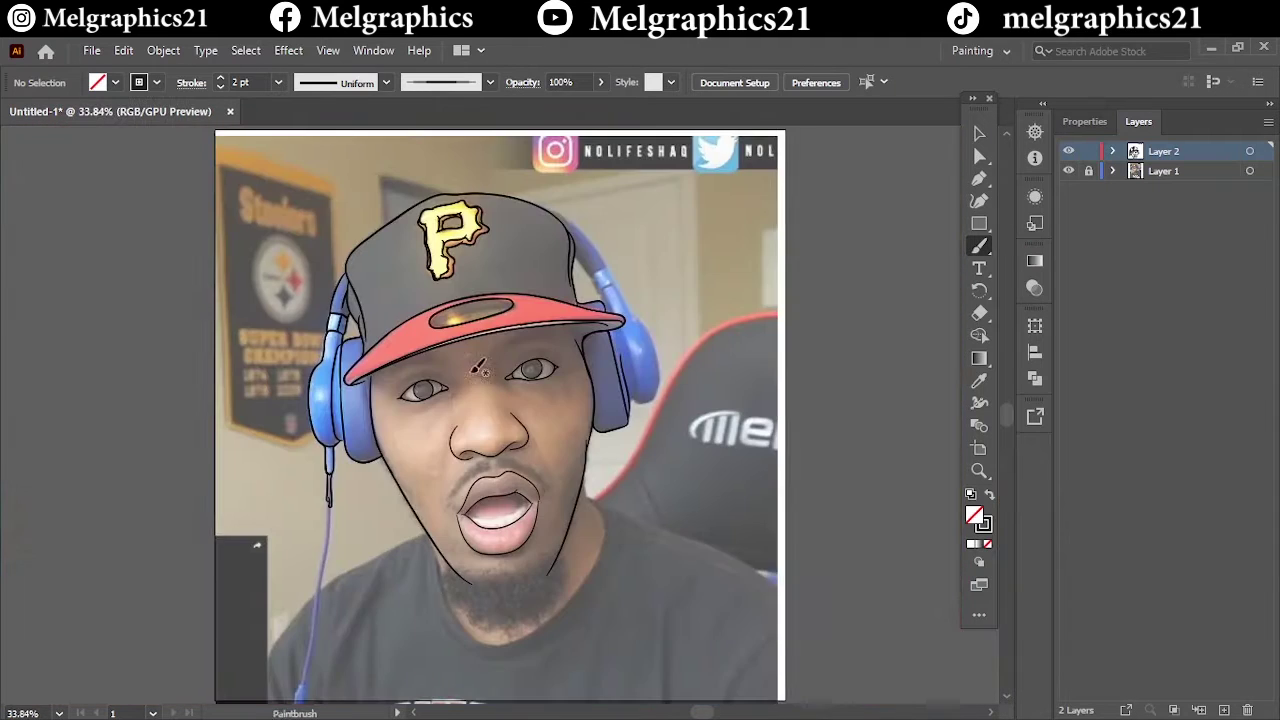
scroll(478, 593, "up", 2)
scroll(478, 593, "up", 3)
left_click_drag(632, 482, 632, 480)
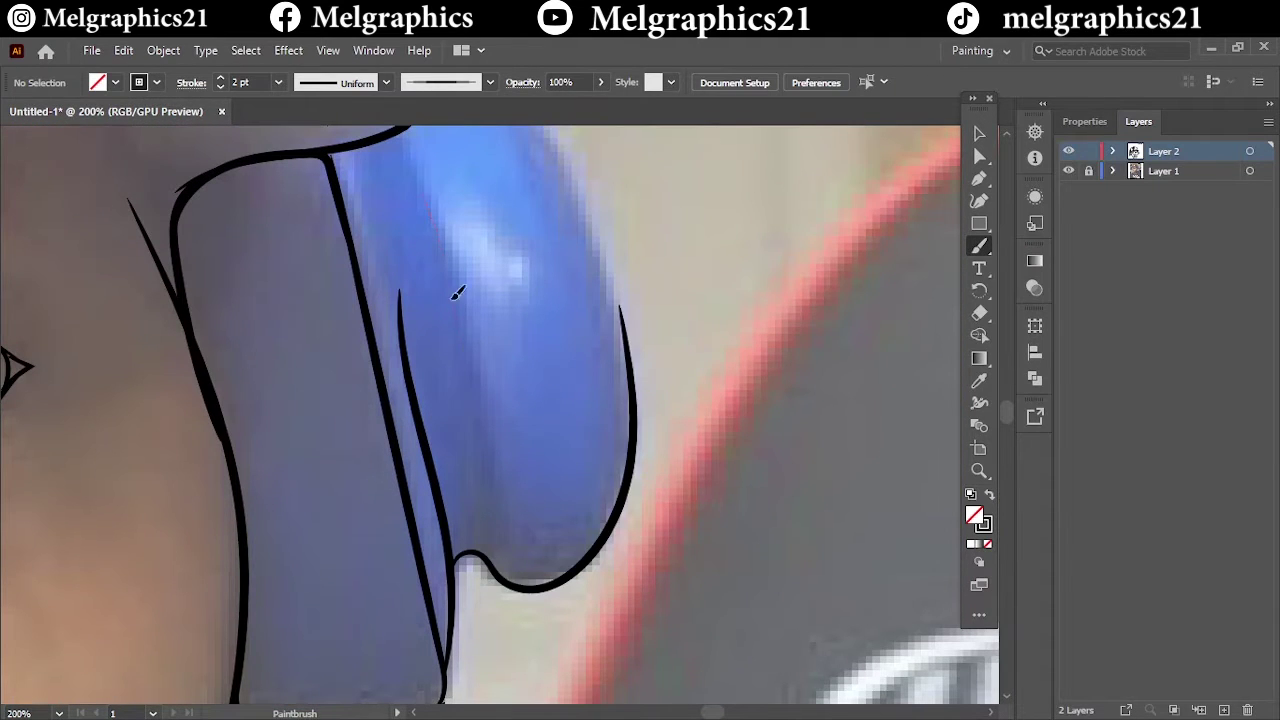
left_click_drag(504, 547, 428, 190)
key("ctrl+0")
scroll(665, 323, "up", 4)
scroll(665, 323, "up", 2)
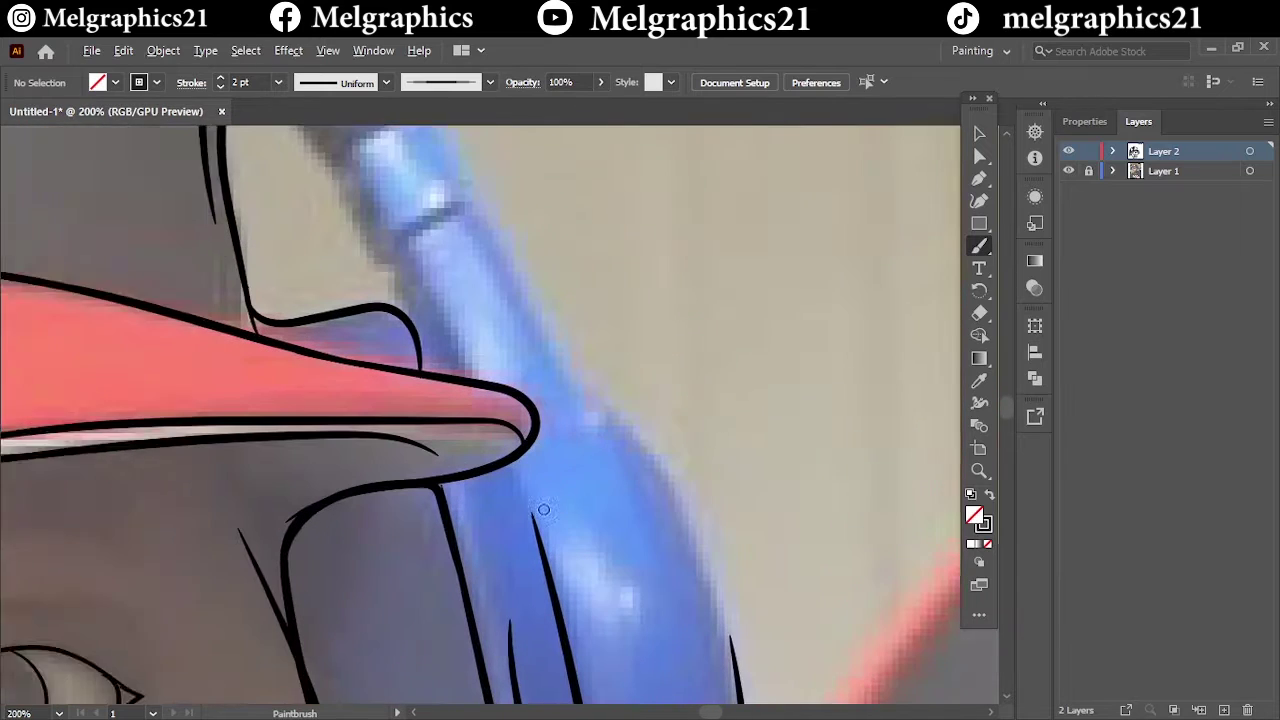
scroll(375, 390, "down", 1)
left_click_drag(512, 580, 491, 543)
key("ctrl+0")
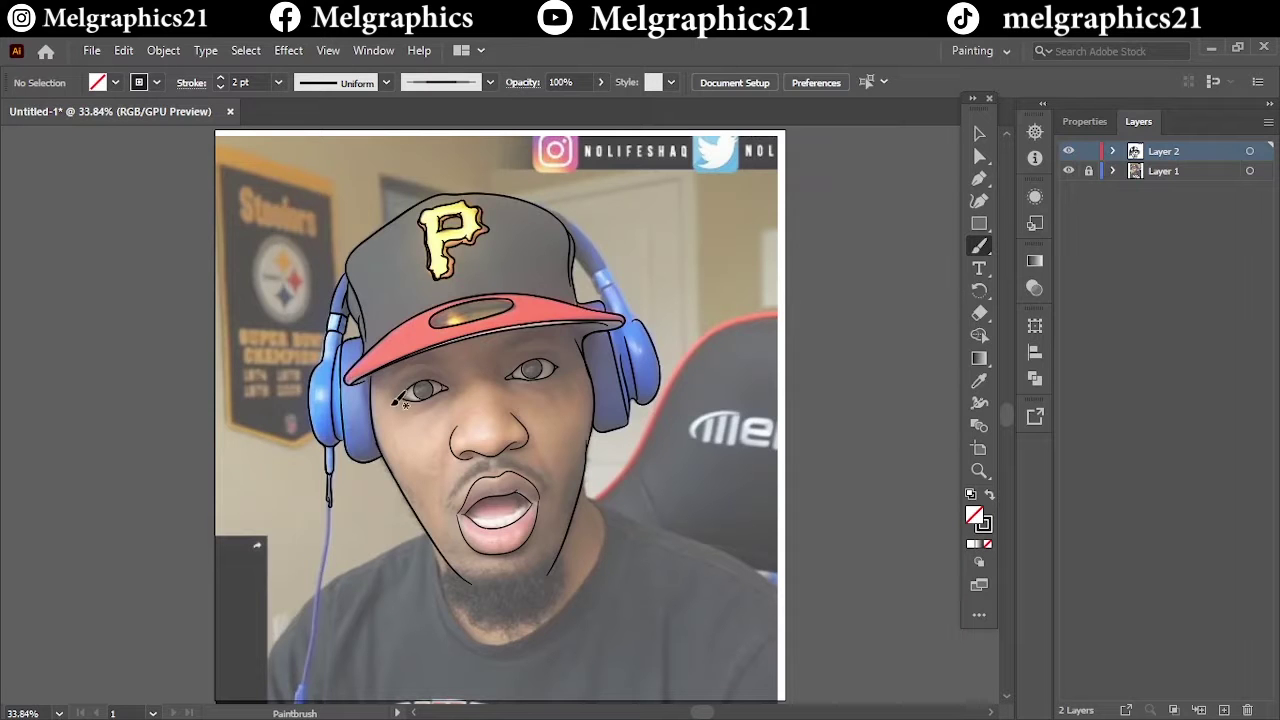
Step: Toggle the photo off to check, then ink the headphone band edge and outline its end
left_click(1068, 171)
left_click(1068, 171)
scroll(671, 286, "up", 5)
mouse_move(375, 420)
left_mouse_down()
mouse_move(325, 340)
mouse_move(378, 280)
mouse_move(510, 485)
left_mouse_up()
scroll(400, 400, "up", 3)
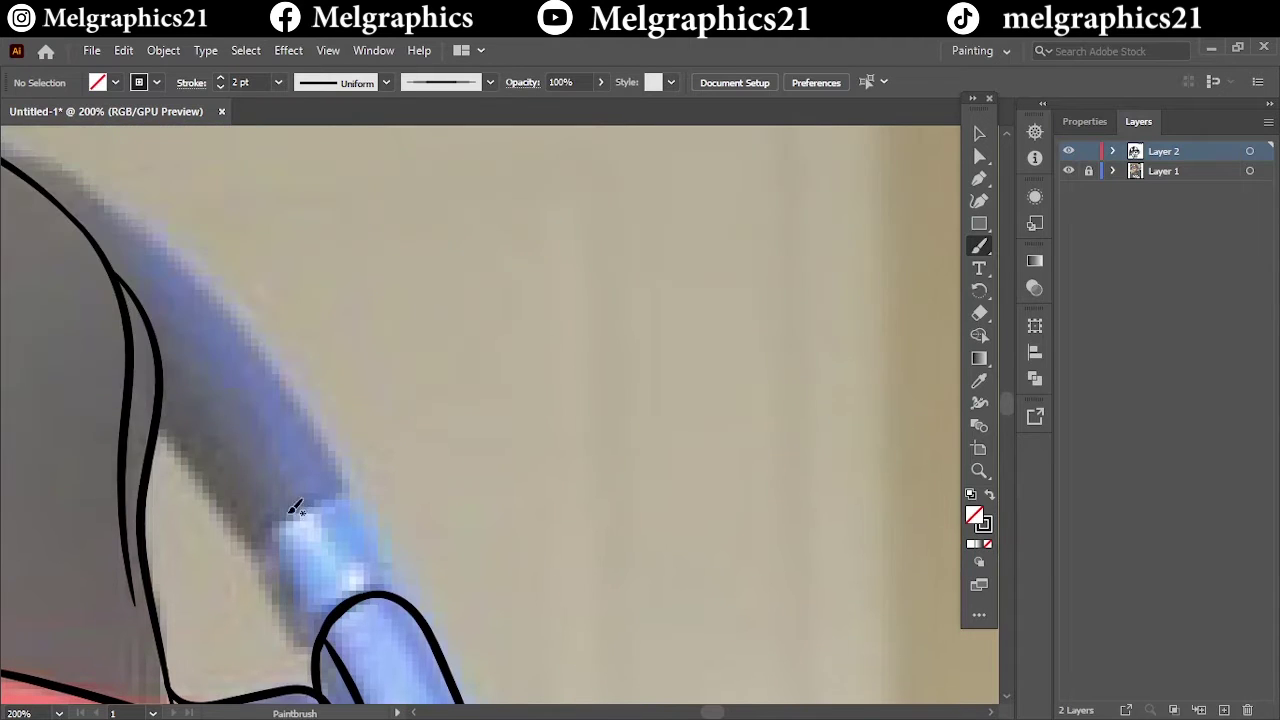
left_click_drag(300, 648, 305, 512)
left_click_drag(392, 590, 310, 505)
left_click_drag(243, 534, 173, 357)
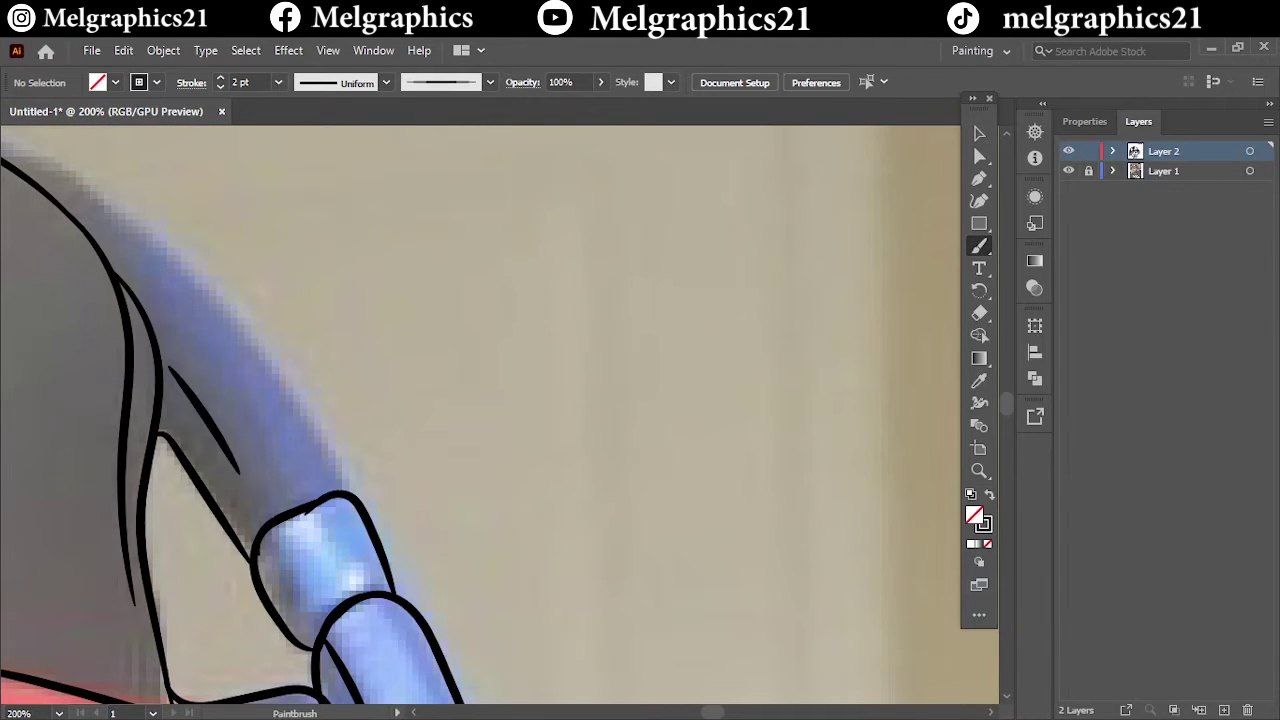
scroll(200, 330, "up", 3)
scroll(222, 305, "left", 3)
left_click_drag(587, 637, 592, 648)
key("ctrl+0")
Step: Hide the photo and select the whole line drawing to inspect it, then show the photo again
left_click(1068, 171)
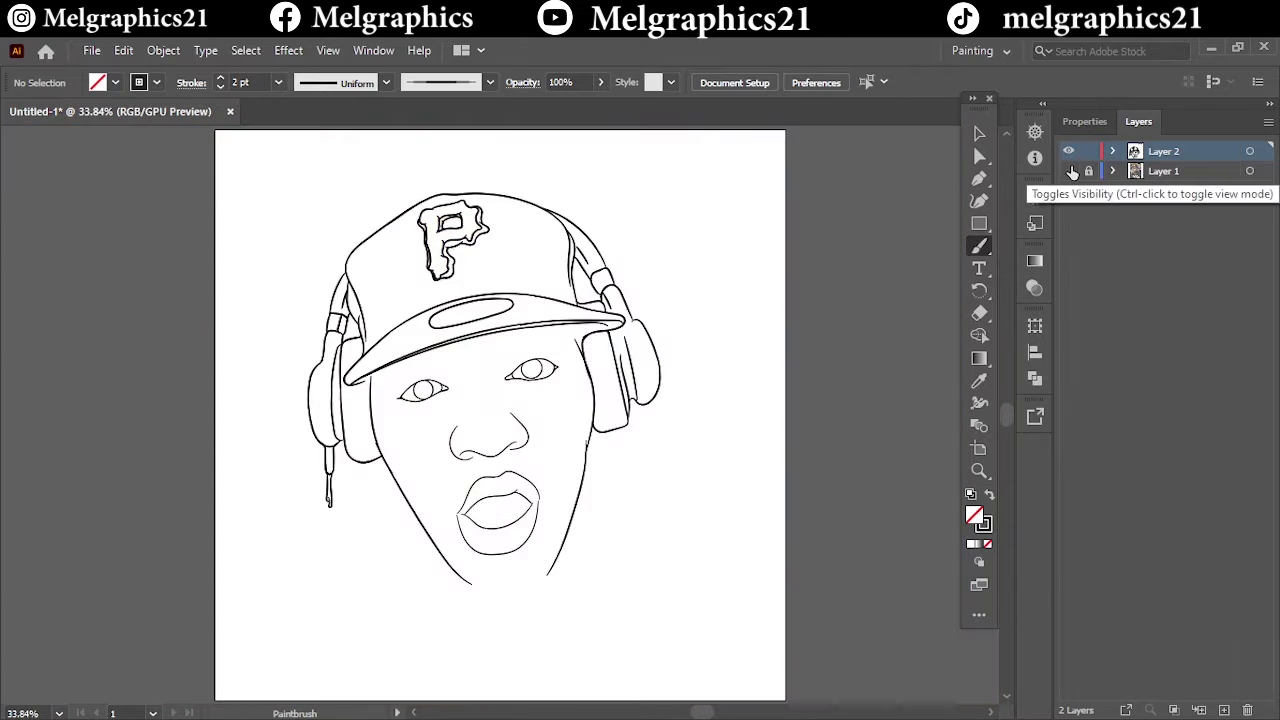
key("v")
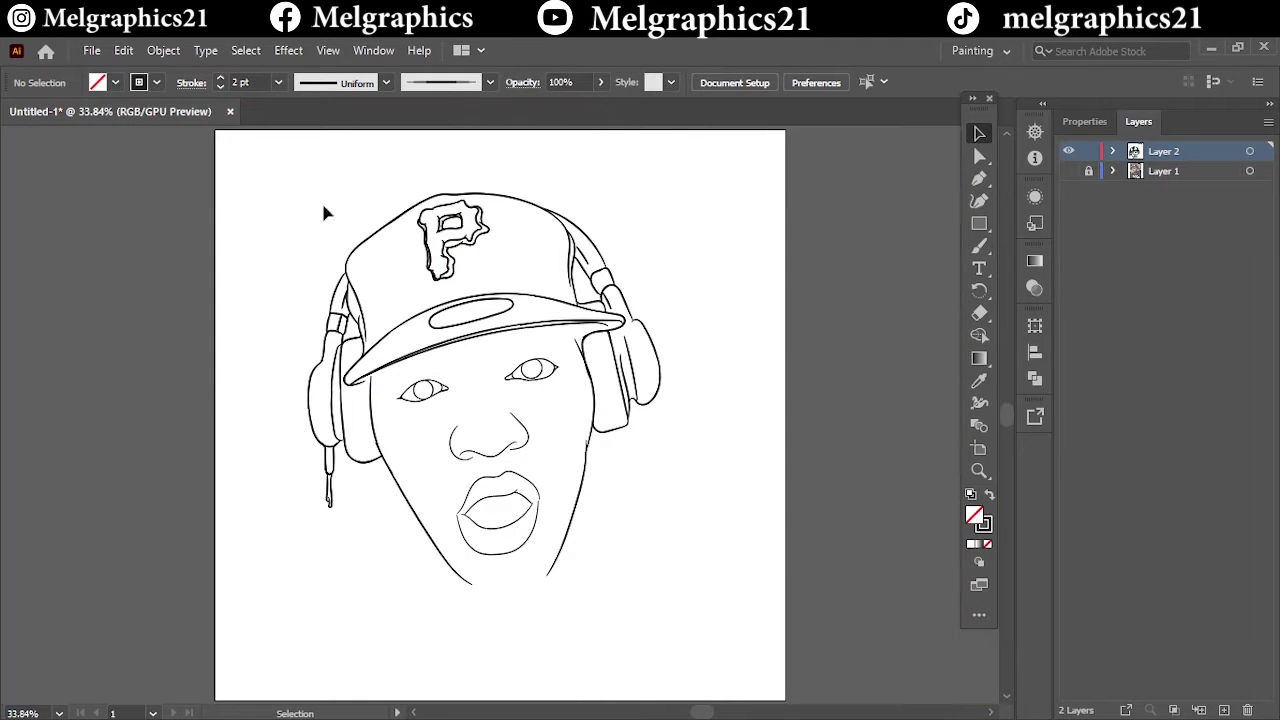
left_click_drag(321, 200, 720, 595)
left_click(729, 257)
left_click(1068, 171)
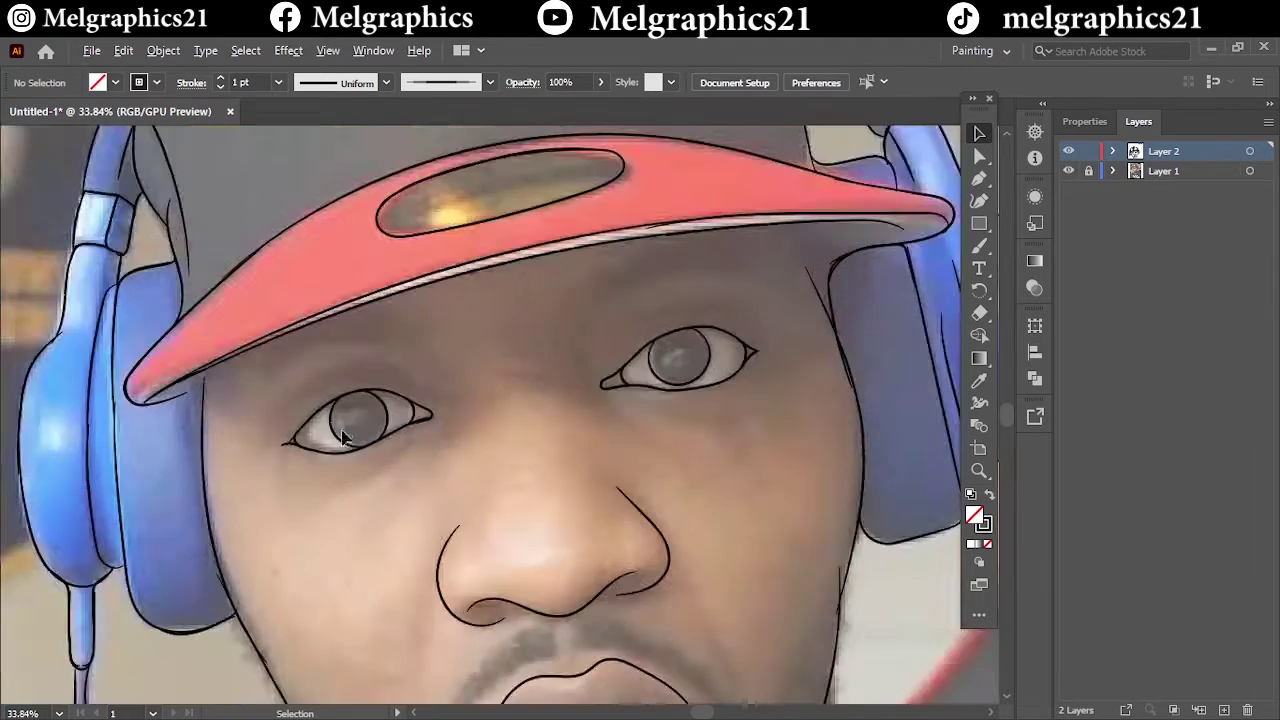
scroll(424, 390, "up", 5)
key("b")
Step: Draw two eyelid crease strokes above the eye and a lower-eyelid line
left_click_drag(198, 412, 332, 300)
left_click_drag(326, 320, 496, 326)
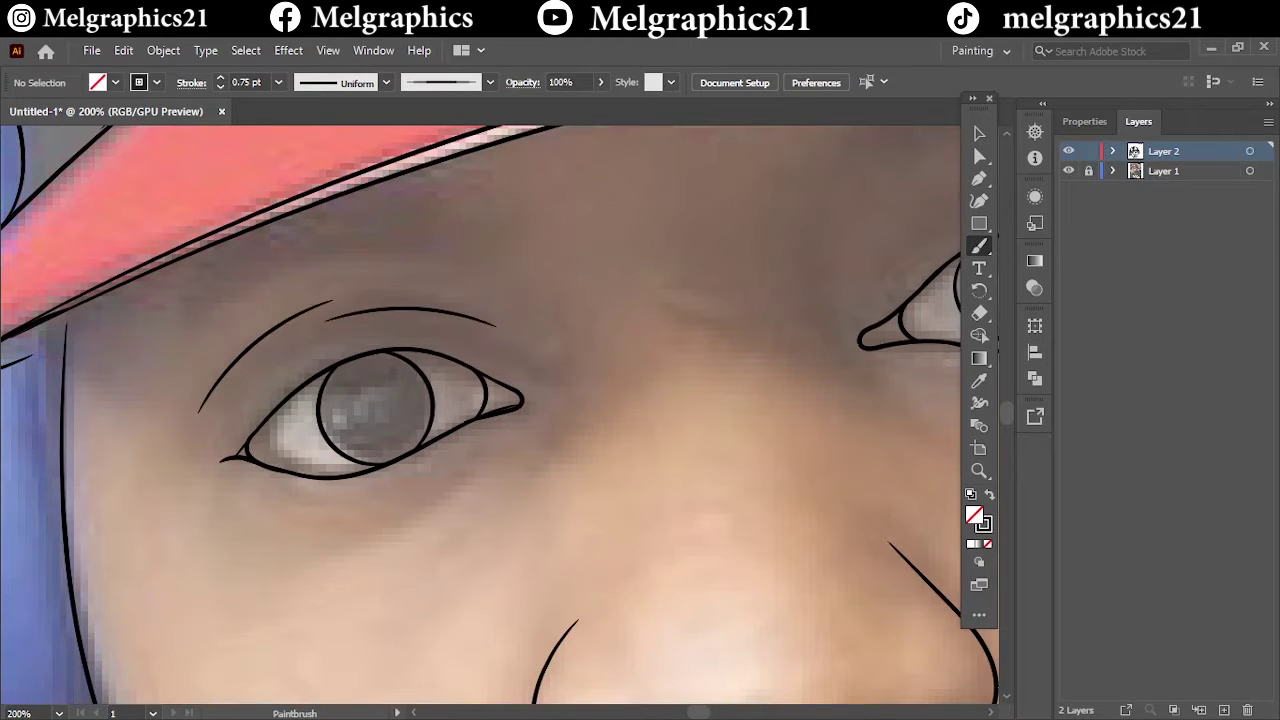
scroll(540, 363, "left", 5)
scroll(700, 260, "down", 3)
left_click_drag(579, 288, 703, 305)
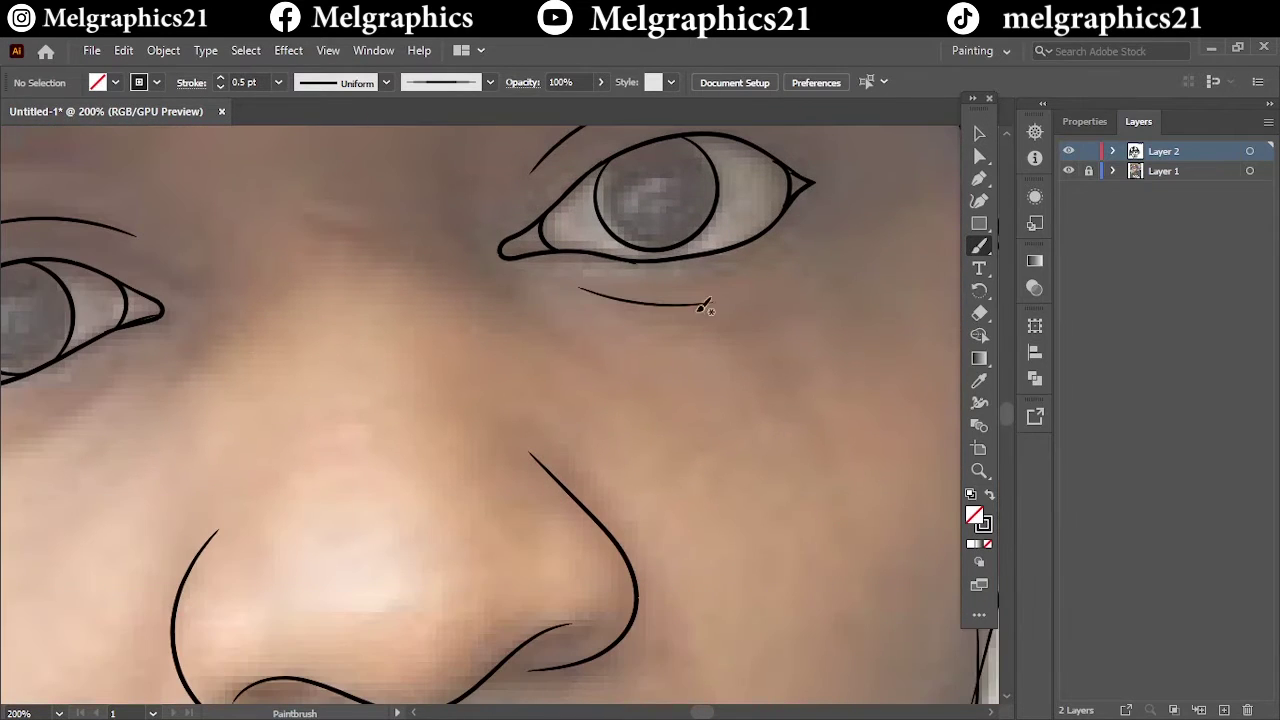
left_click_drag(128, 357, 42, 437)
Step: Set the brush stroke weight to 1 pt and draw short strokes at the eye's inner corner
left_click(278, 82)
left_click(300, 177)
left_click_drag(457, 220, 470, 270)
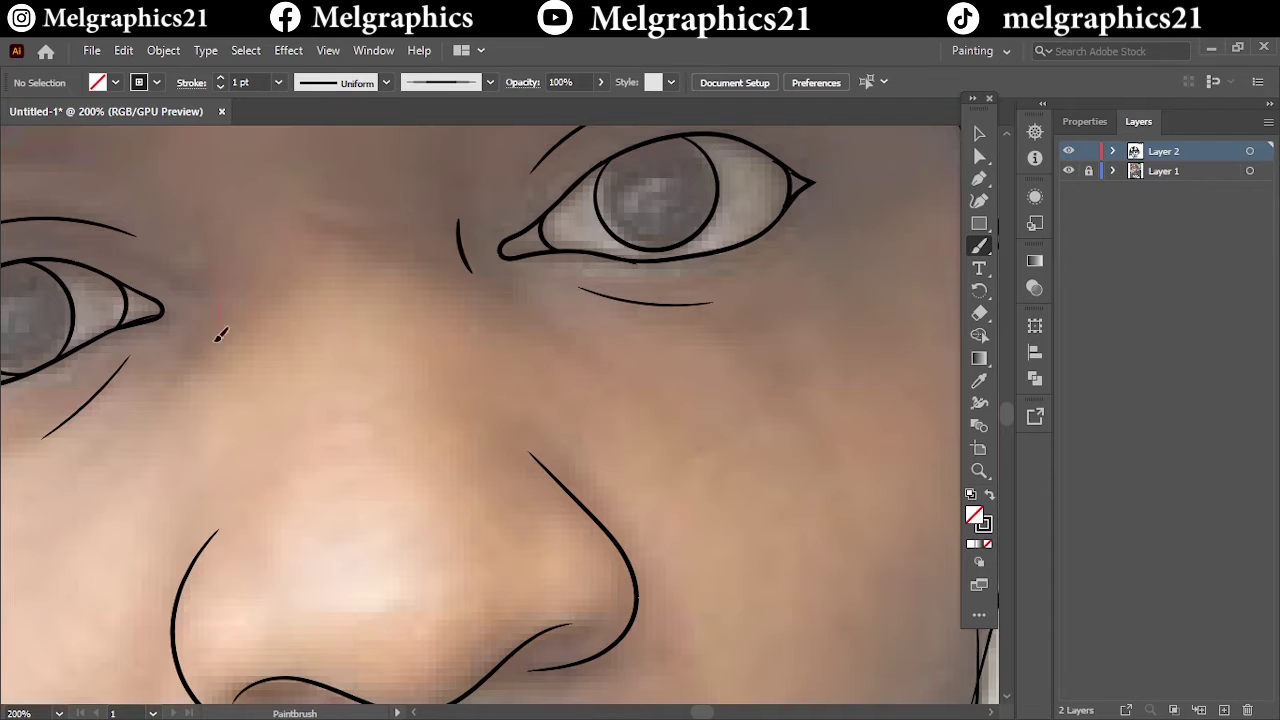
key("ctrl+0")
scroll(286, 474, "up", 5)
left_click_drag(336, 362, 243, 357)
Step: Join the upper eyelid line to the lower one and add vertical strokes beside the eye corner
scroll(403, 180, "up", 3)
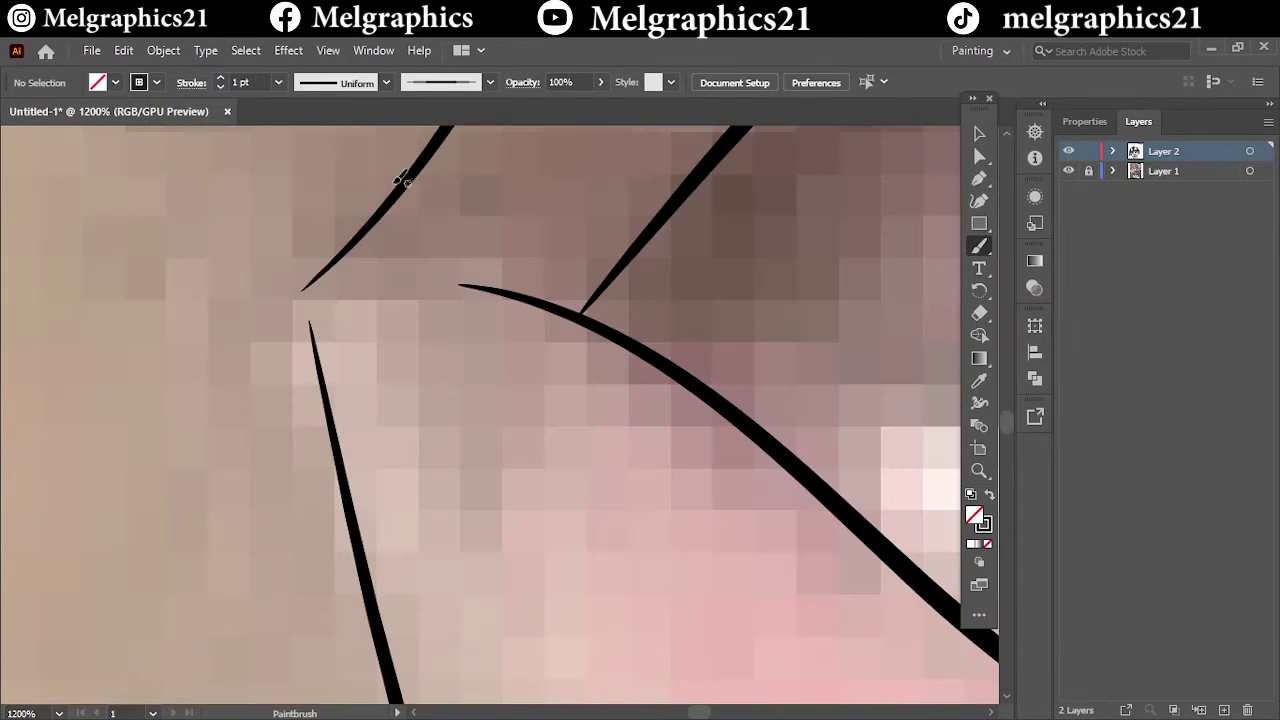
left_click_drag(402, 180, 334, 410)
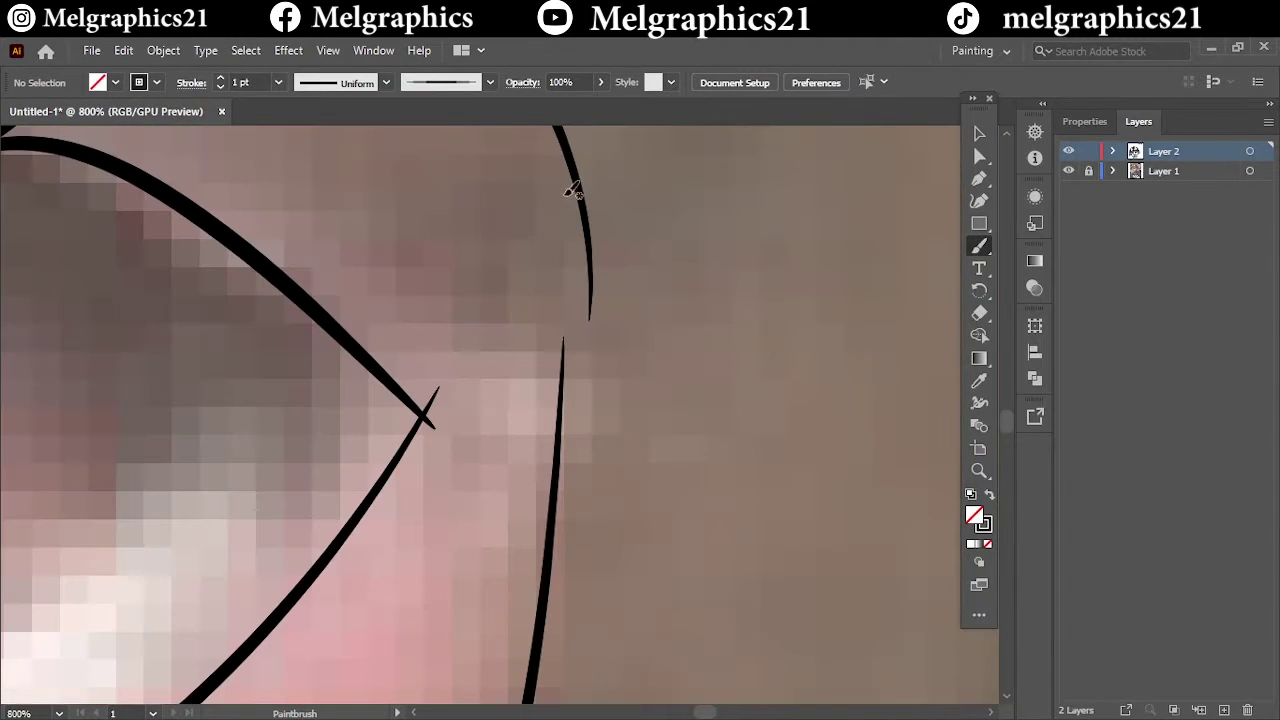
left_click_drag(571, 186, 571, 408)
left_click_drag(566, 481, 587, 208)
left_click_drag(423, 423, 571, 160)
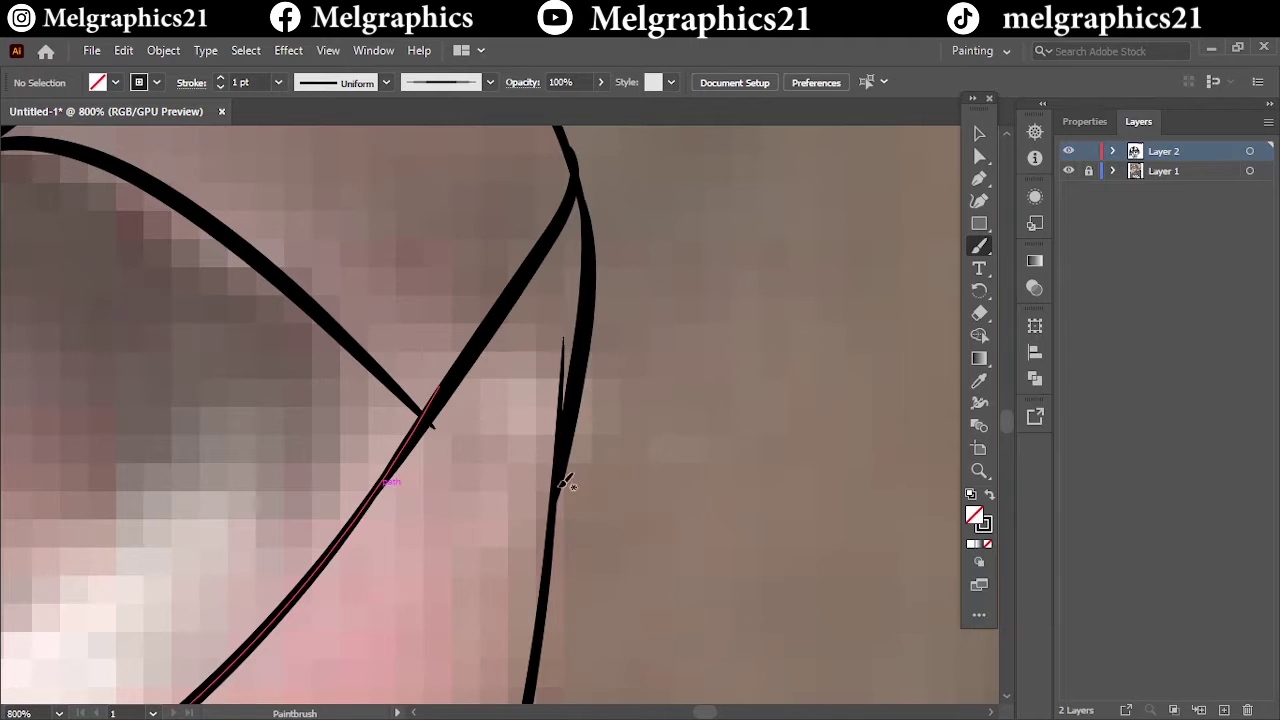
left_click_drag(563, 480, 580, 195)
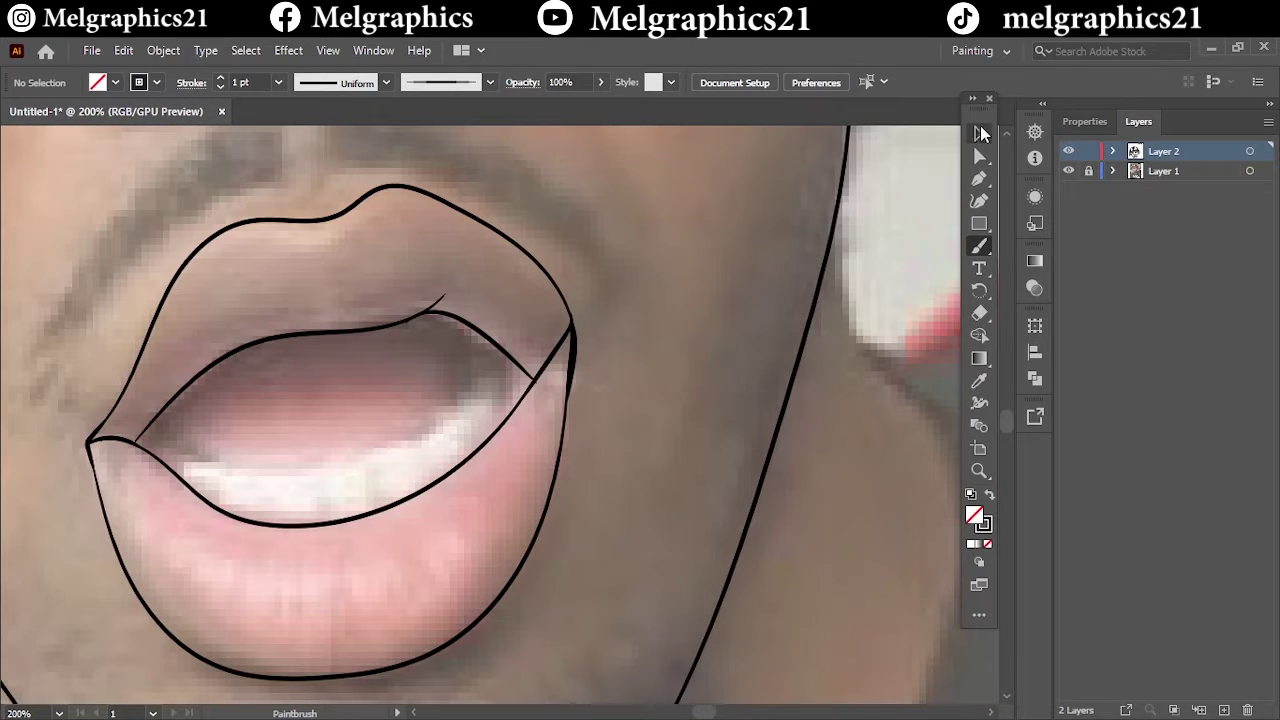
Step: Delete the lower inner-lip line and redraw it out to the left mouth corner
left_click(457, 471, "ctrl")
key("Delete")
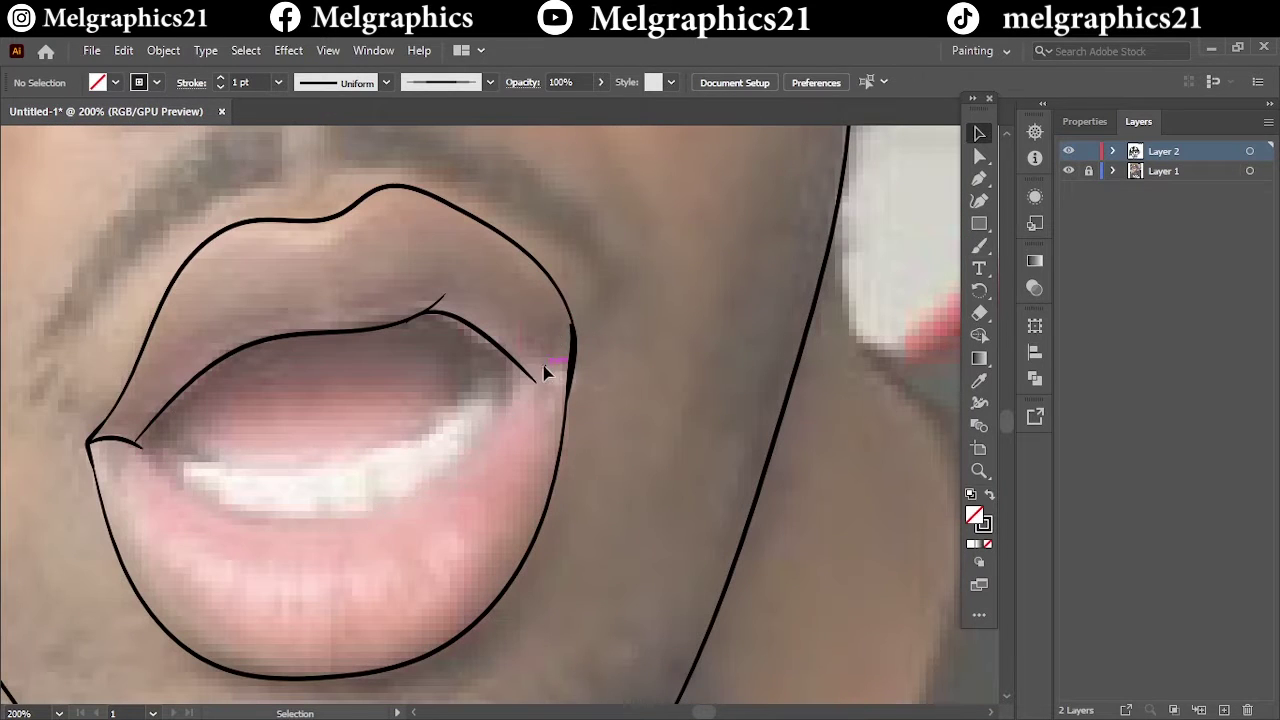
key("ctrl+plus")
mouse_move(590, 437)
left_mouse_down()
mouse_move(470, 510)
mouse_move(300, 515)
mouse_move(116, 410)
left_mouse_up()
scroll(812, 304, "up", 2)
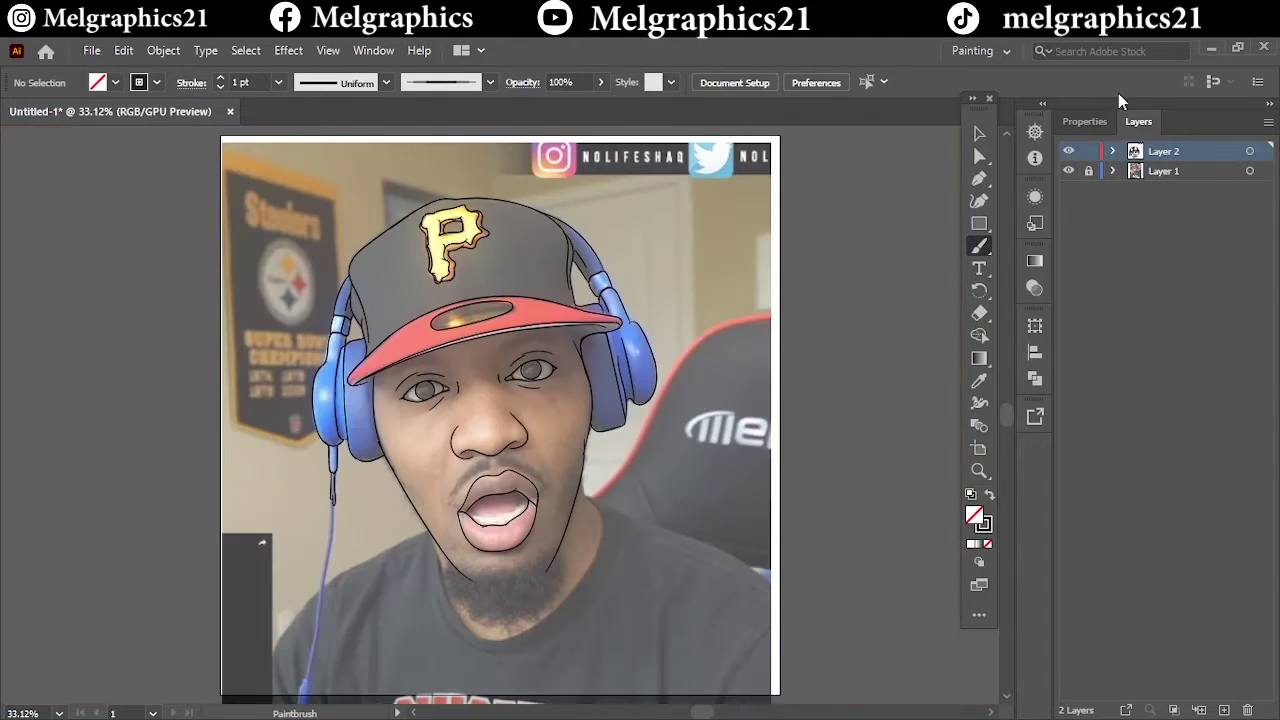
scroll(394, 546, "down", 1)
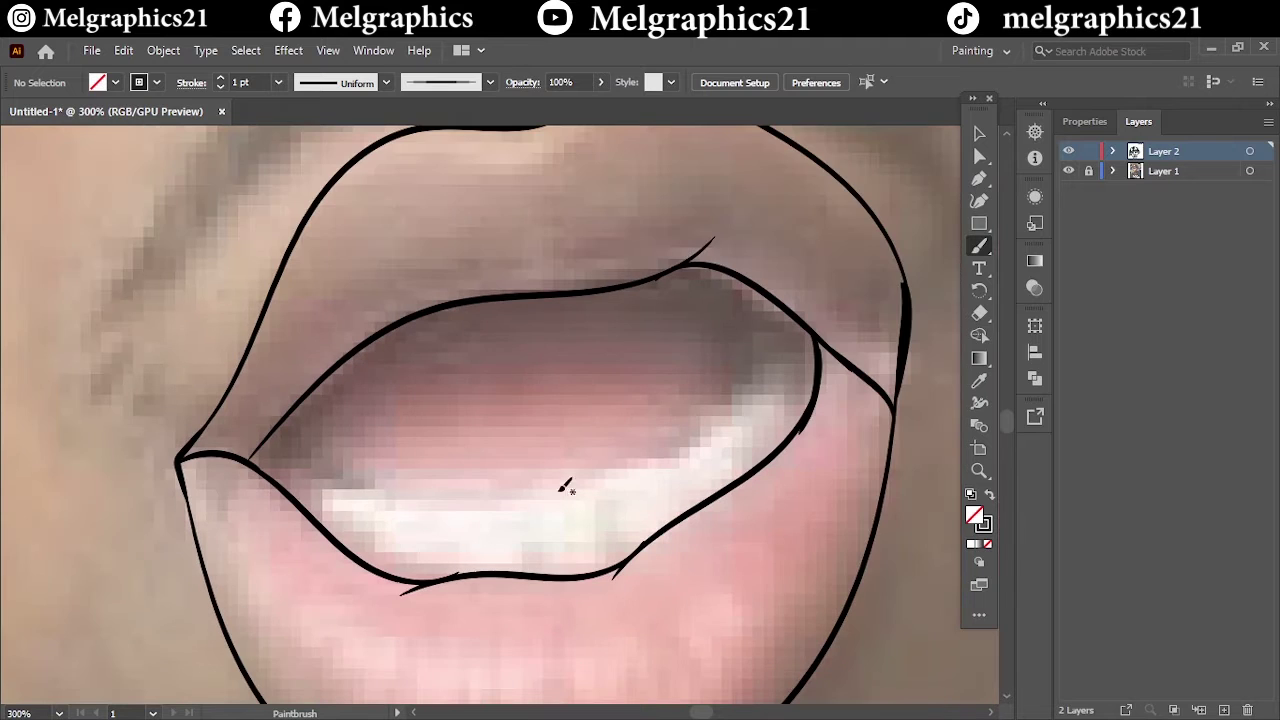
Step: Draw scalloped edges across the upper teeth, undoing and redoing the left-side strokes
left_click_drag(612, 471, 720, 436)
left_click_drag(748, 382, 755, 312)
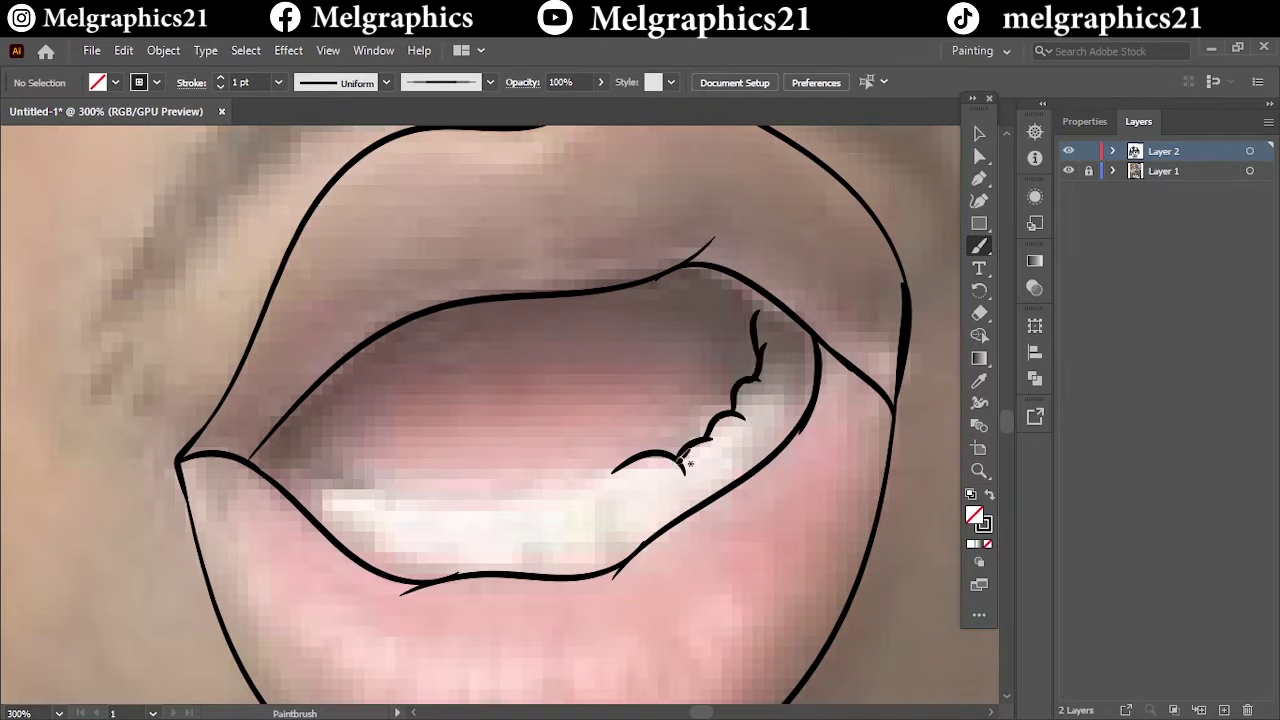
mouse_move(612, 470)
left_mouse_down()
mouse_move(525, 510)
mouse_move(374, 516)
mouse_move(305, 545)
left_mouse_up()
key("ctrl+z")
scroll(449, 500, "up", 2)
left_click_drag(212, 486, 344, 514)
left_click_drag(245, 476, 140, 442)
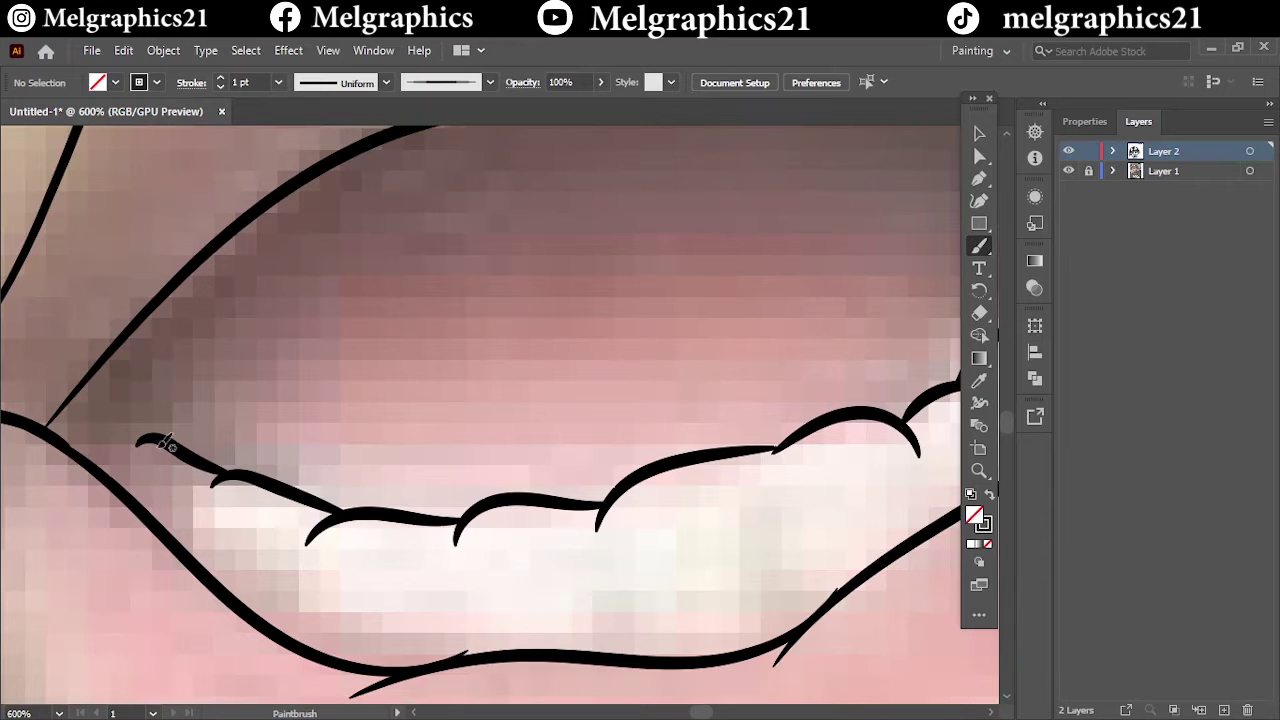
Step: Set the stroke to 0.5 pt and draw four thin divider lines between the teeth
left_click(278, 82)
left_click(300, 140)
left_click_drag(598, 594, 604, 652)
left_click_drag(781, 537, 790, 625)
left_click_drag(464, 614, 470, 652)
left_click_drag(293, 604, 293, 640)
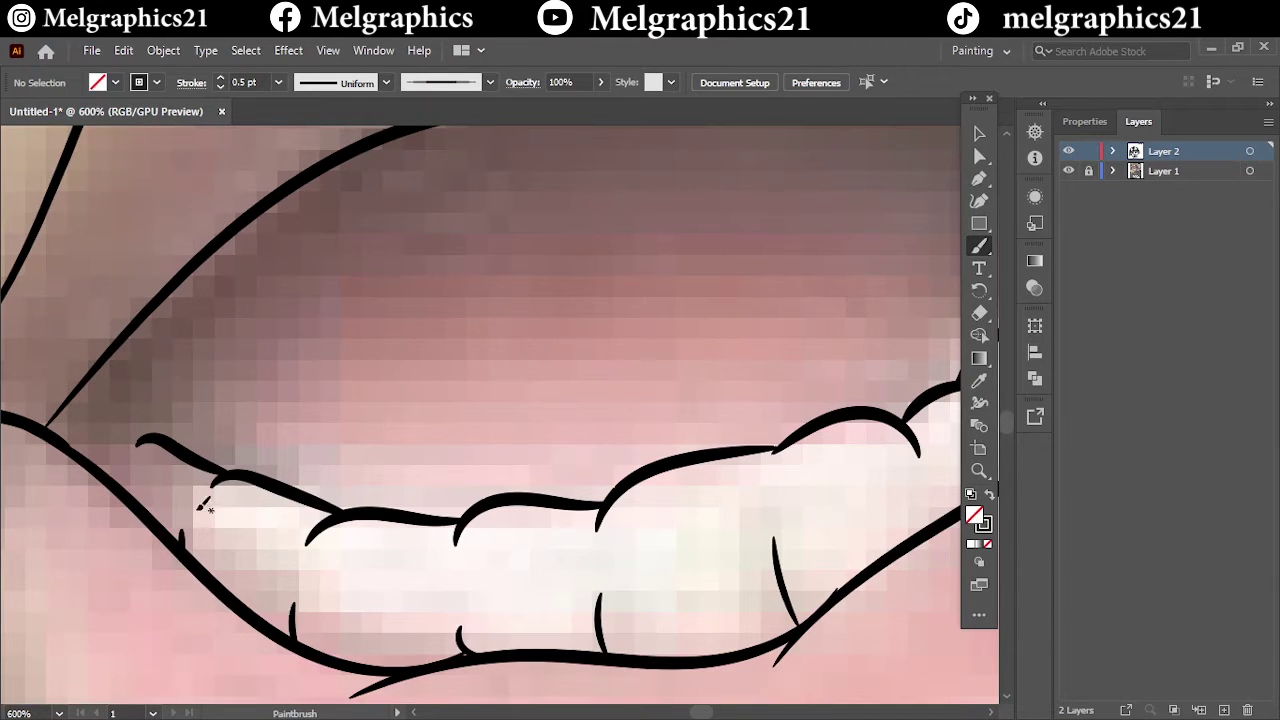
key("ctrl+0")
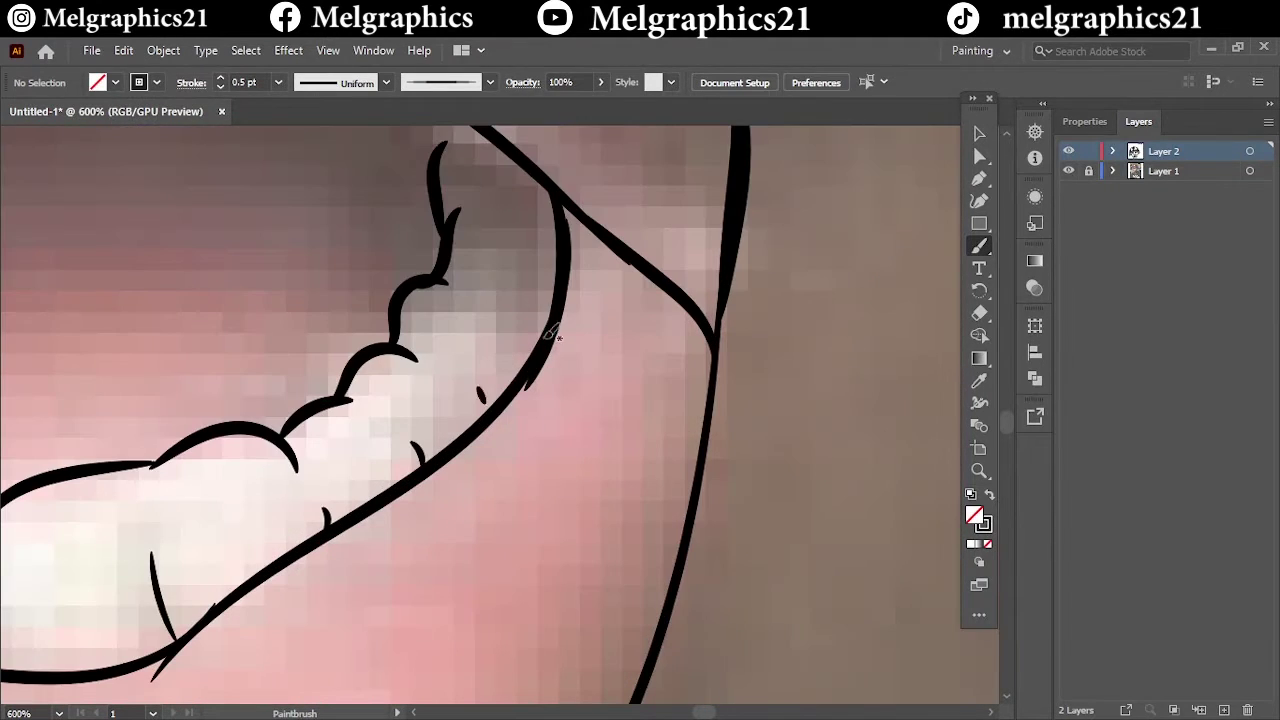
key("ctrl+0")
key("ctrl+plus")
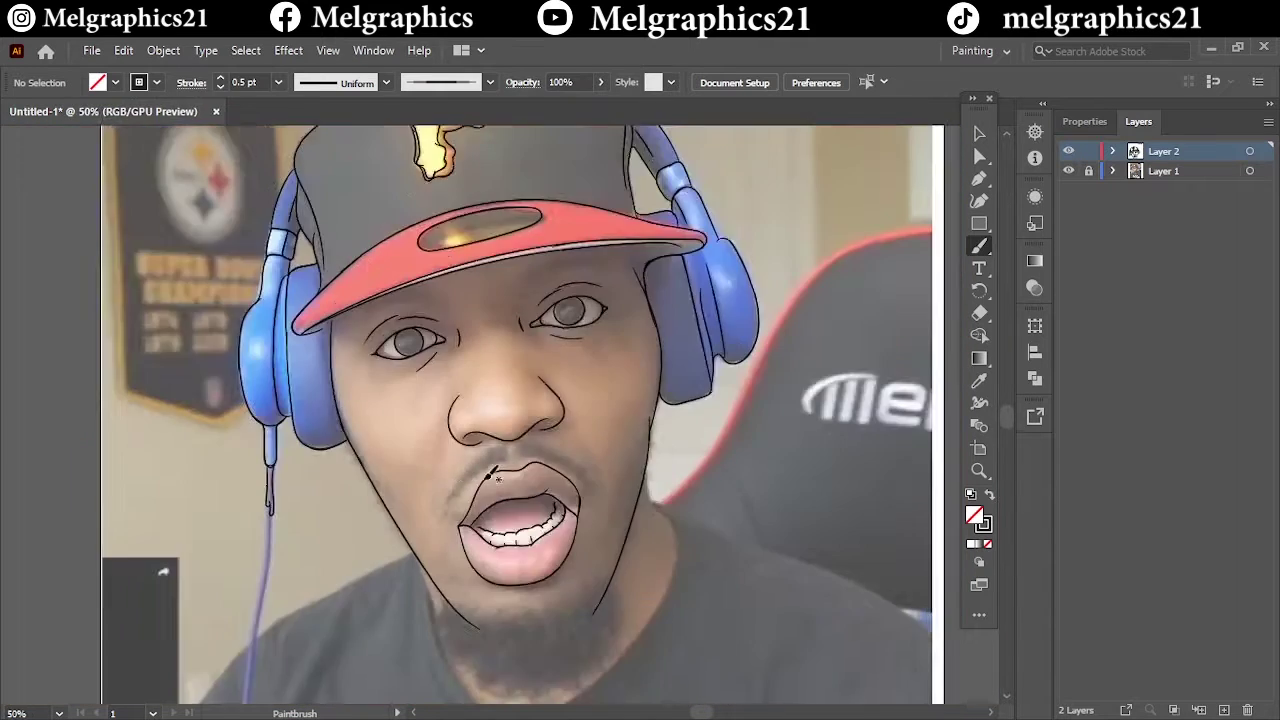
key("ctrl+plus")
key("ctrl+plus")
key("ctrl+plus")
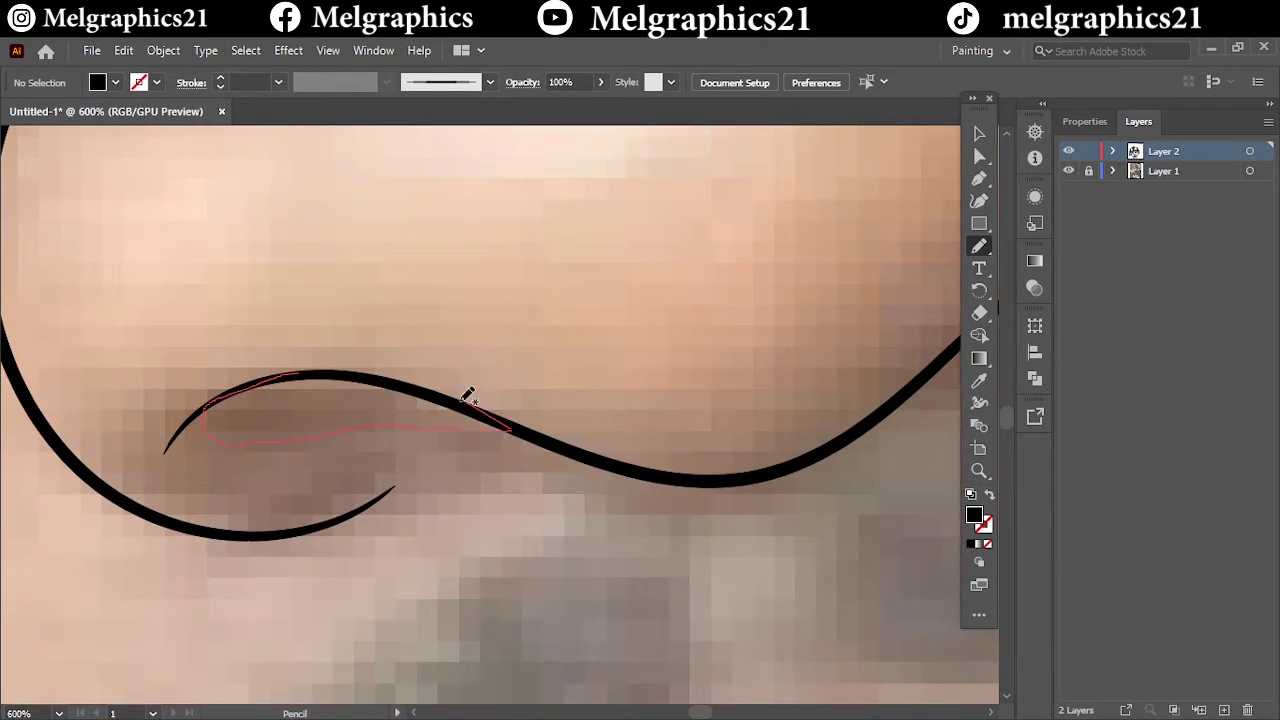
Step: Thicken the nostril line and fill the eye's inner corner, iris edge and right corner in black
left_click_drag(467, 395, 329, 409)
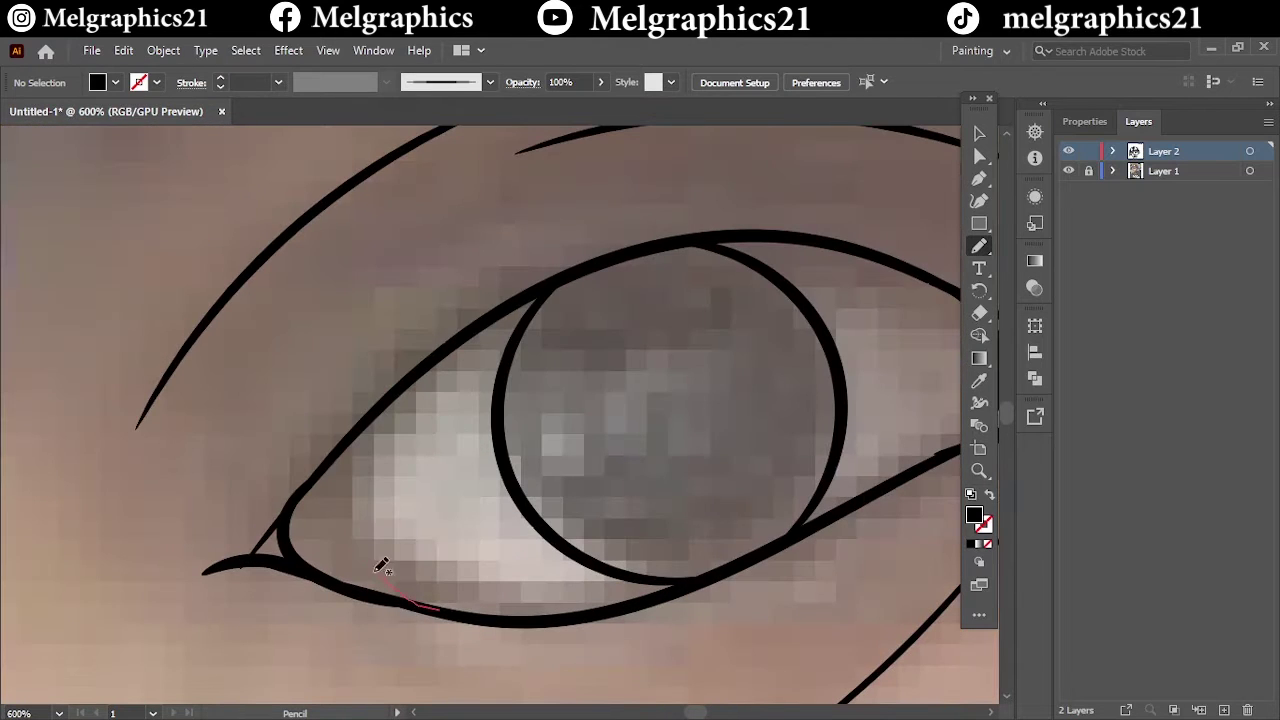
left_click_drag(380, 563, 257, 560)
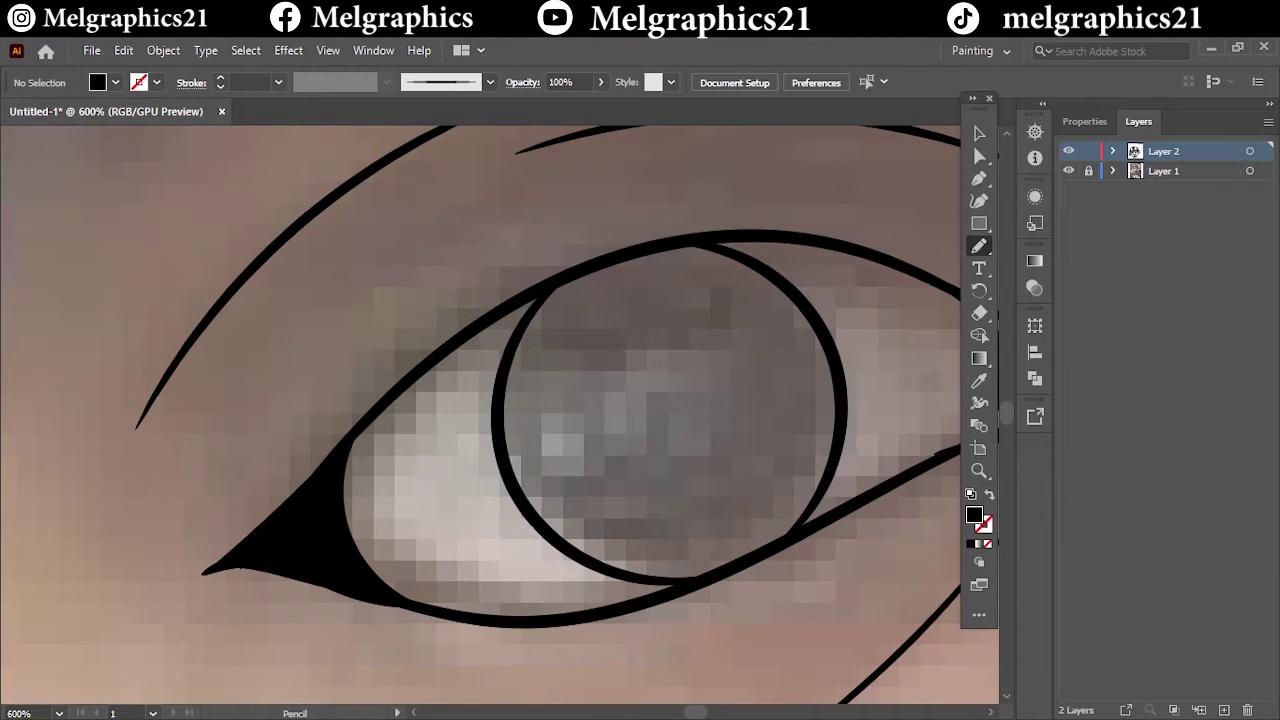
left_click_drag(588, 268, 674, 303)
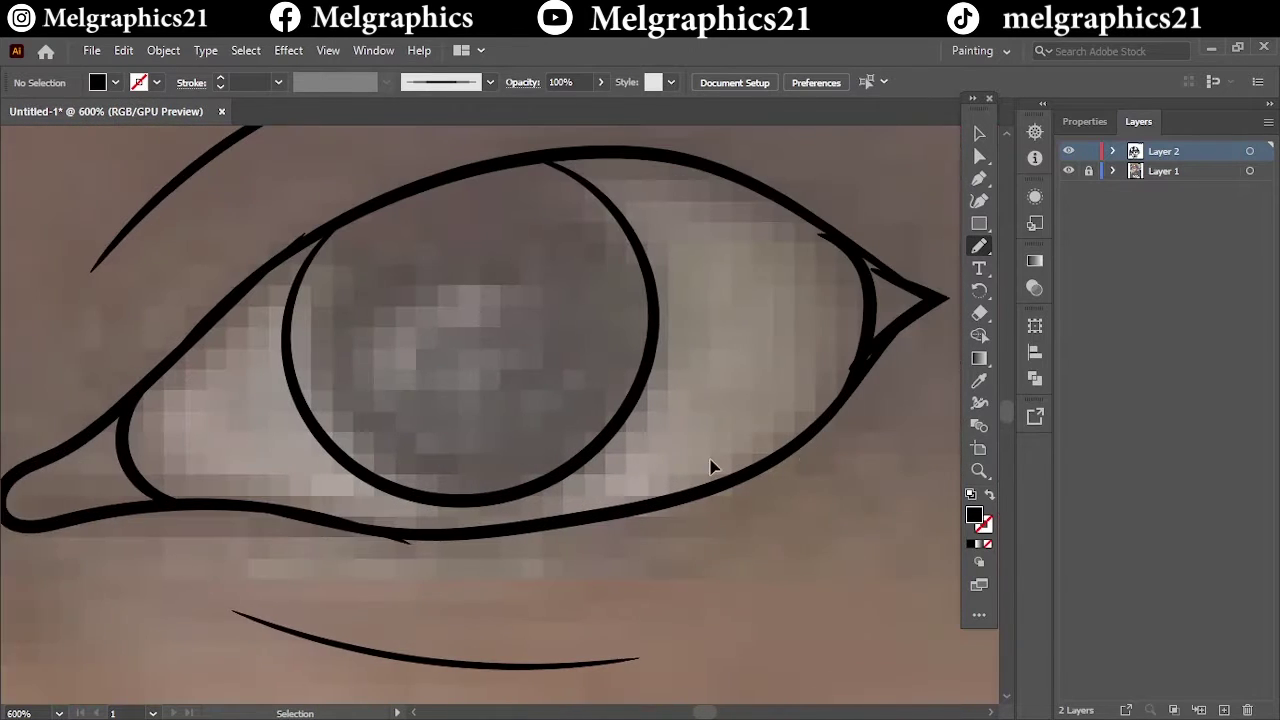
left_click_drag(720, 438, 660, 168)
left_click_drag(730, 236, 763, 368)
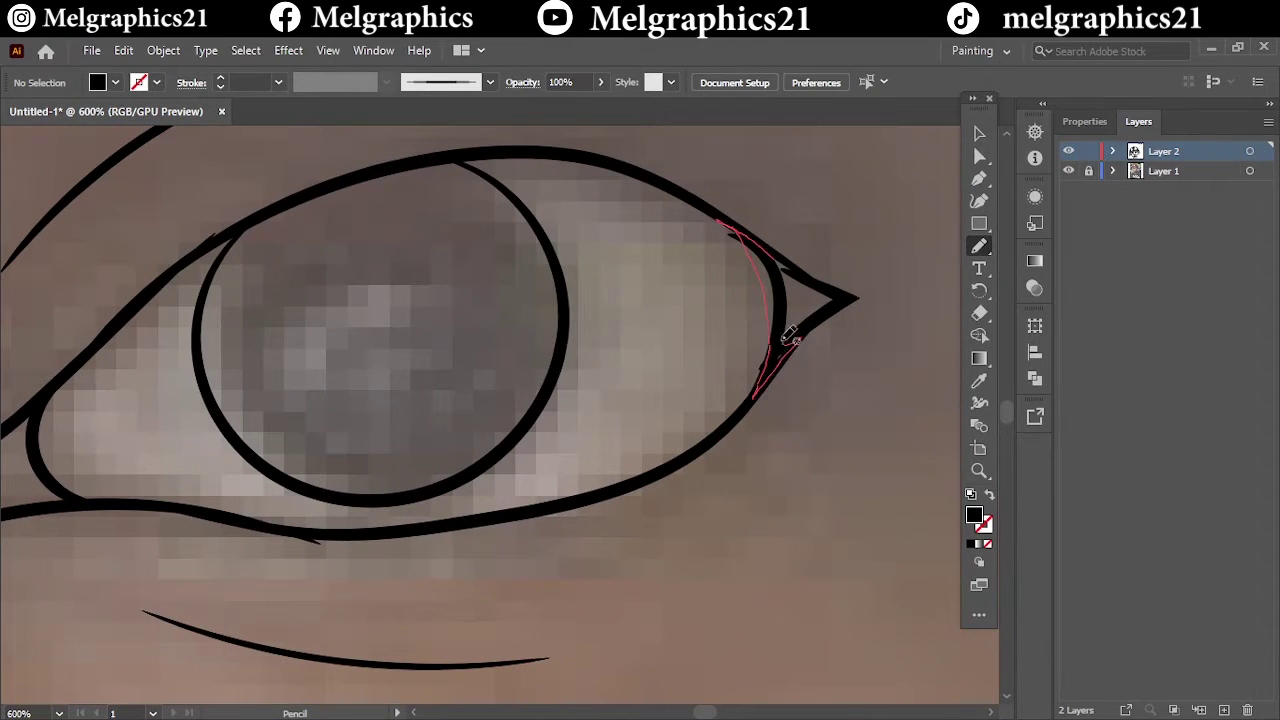
Step: Fill the iris outline and its last upper-left gap, then hide the photo to check
mouse_move(279, 209)
left_mouse_down()
mouse_move(200, 371)
mouse_move(457, 385)
mouse_move(571, 306)
mouse_move(418, 500)
left_mouse_up()
left_click_drag(220, 286, 273, 267)
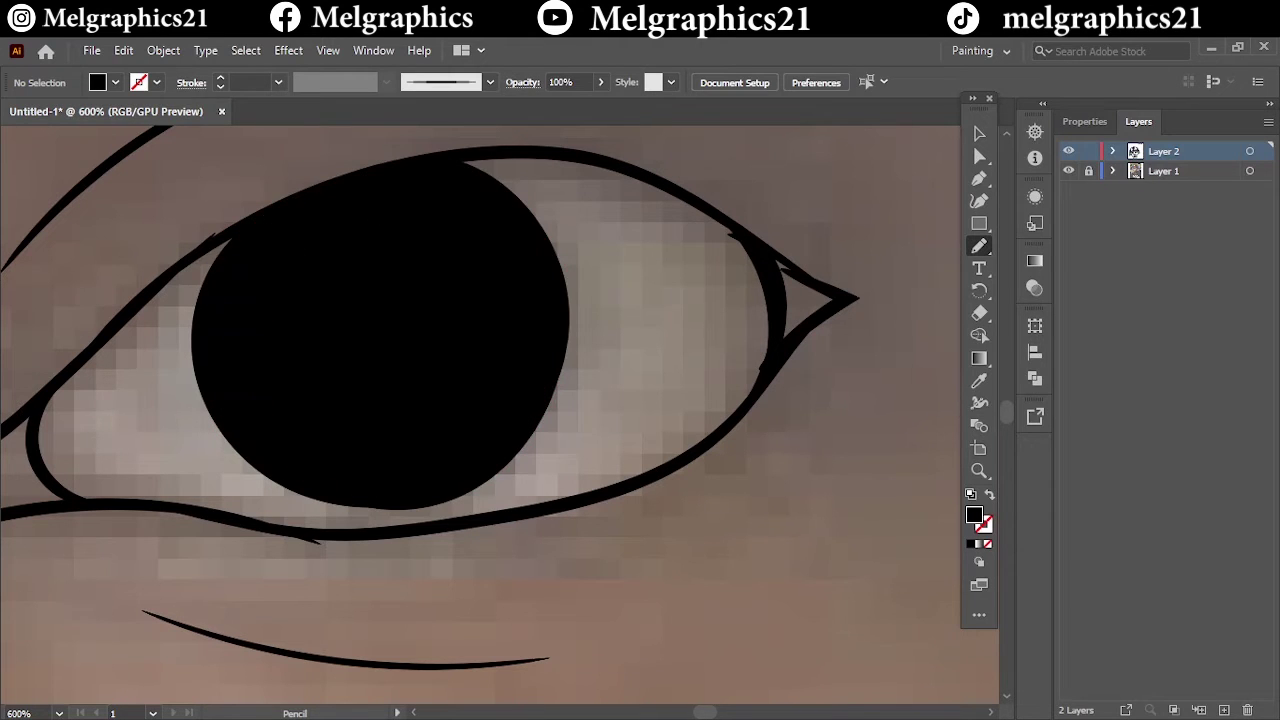
key("ctrl+0")
left_click(1068, 172)
scroll(563, 280, "up", 5)
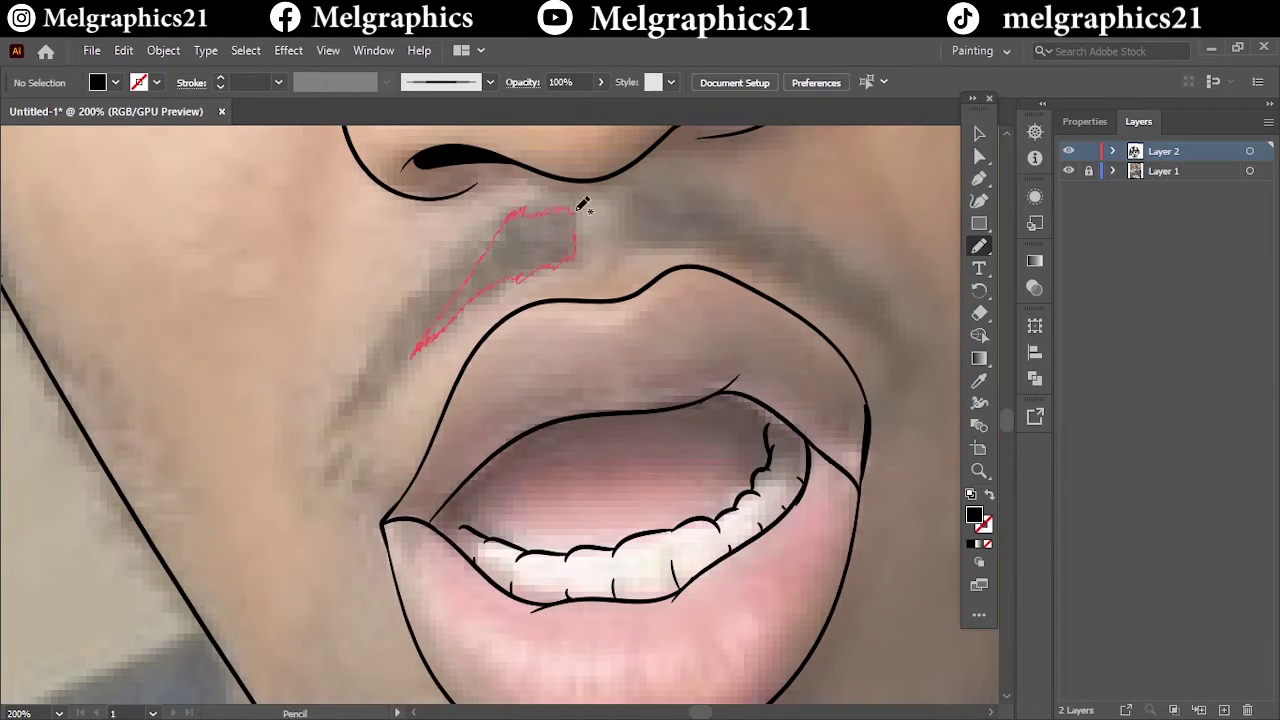
Step: Draw spiky black filled mustache halves on both sides above the upper lip
left_click_drag(583, 204, 576, 212)
left_click_drag(505, 258, 445, 328)
left_click_drag(505, 225, 466, 280)
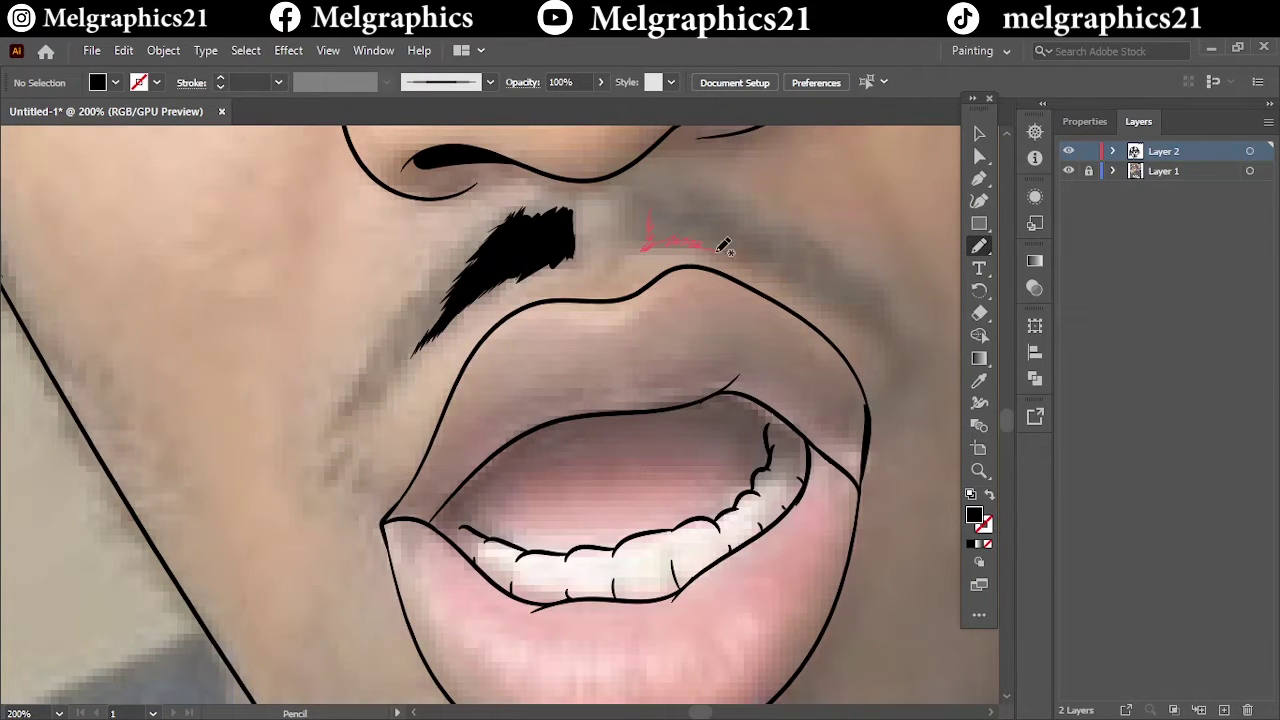
mouse_move(683, 207)
left_mouse_down()
mouse_move(720, 200)
mouse_move(717, 276)
left_mouse_up()
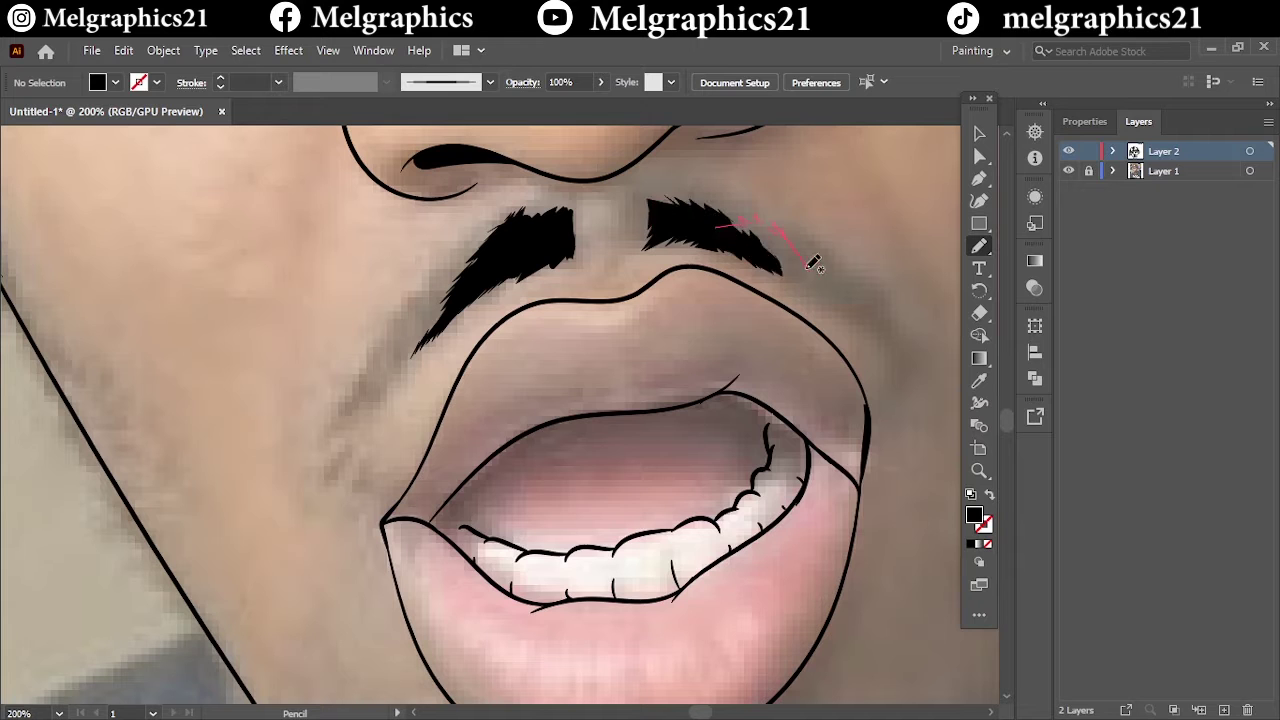
left_click_drag(813, 263, 800, 272)
Step: Draw solid black eyebrows over both eyes with hair strands along the top edge
key("ctrl+0")
scroll(505, 343, "up", 5)
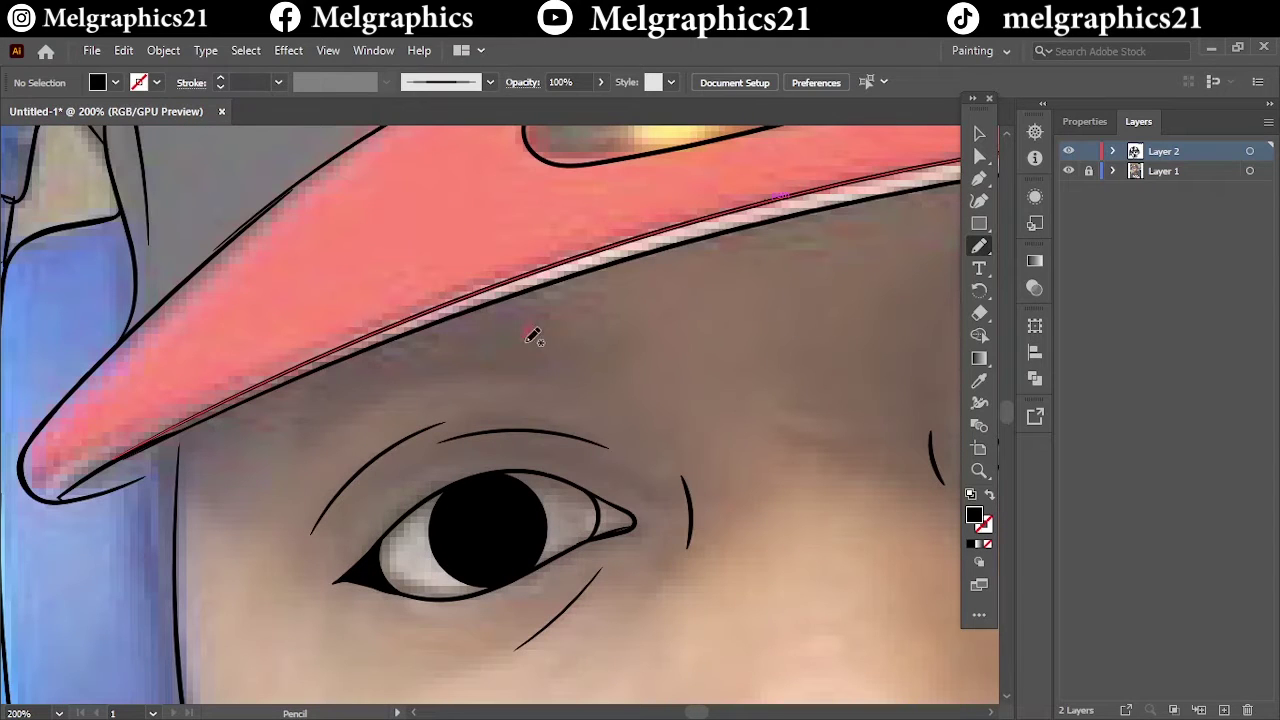
mouse_move(418, 334)
left_mouse_down()
mouse_move(533, 325)
mouse_move(425, 352)
left_mouse_up()
key("ctrl+0")
scroll(430, 352, "up", 5)
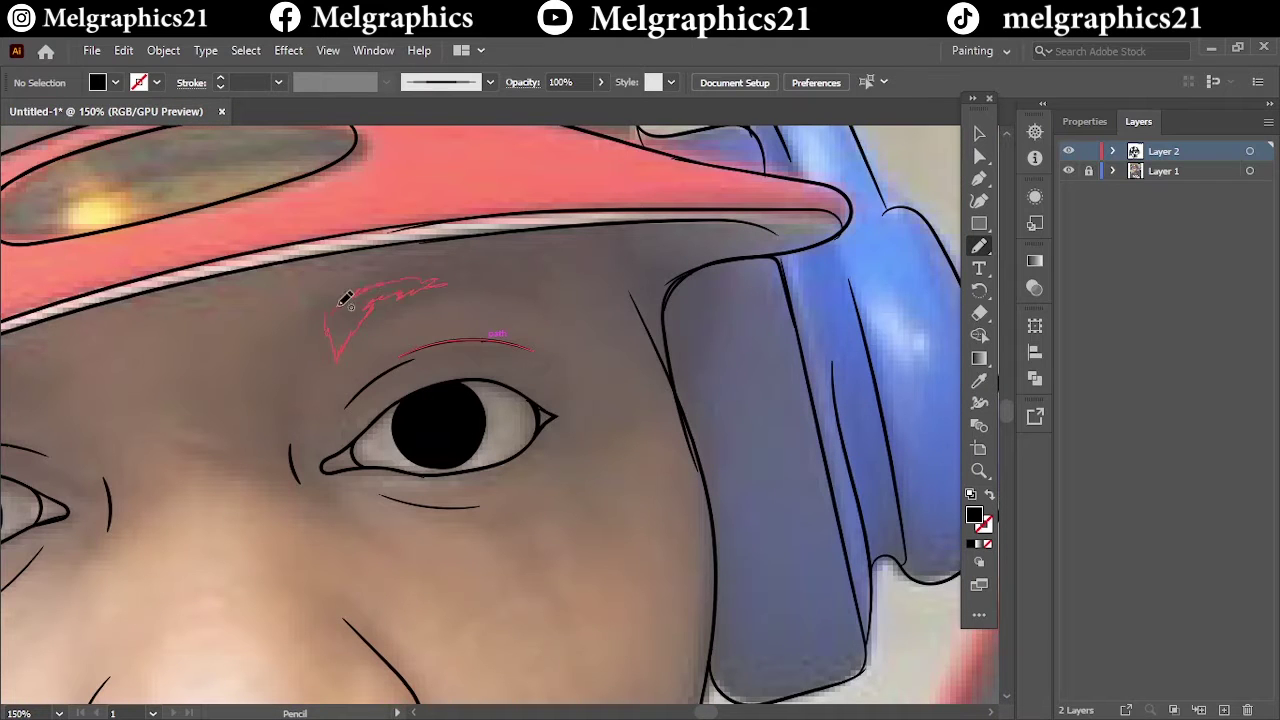
left_click_drag(364, 322, 335, 355)
left_click_drag(470, 285, 400, 290)
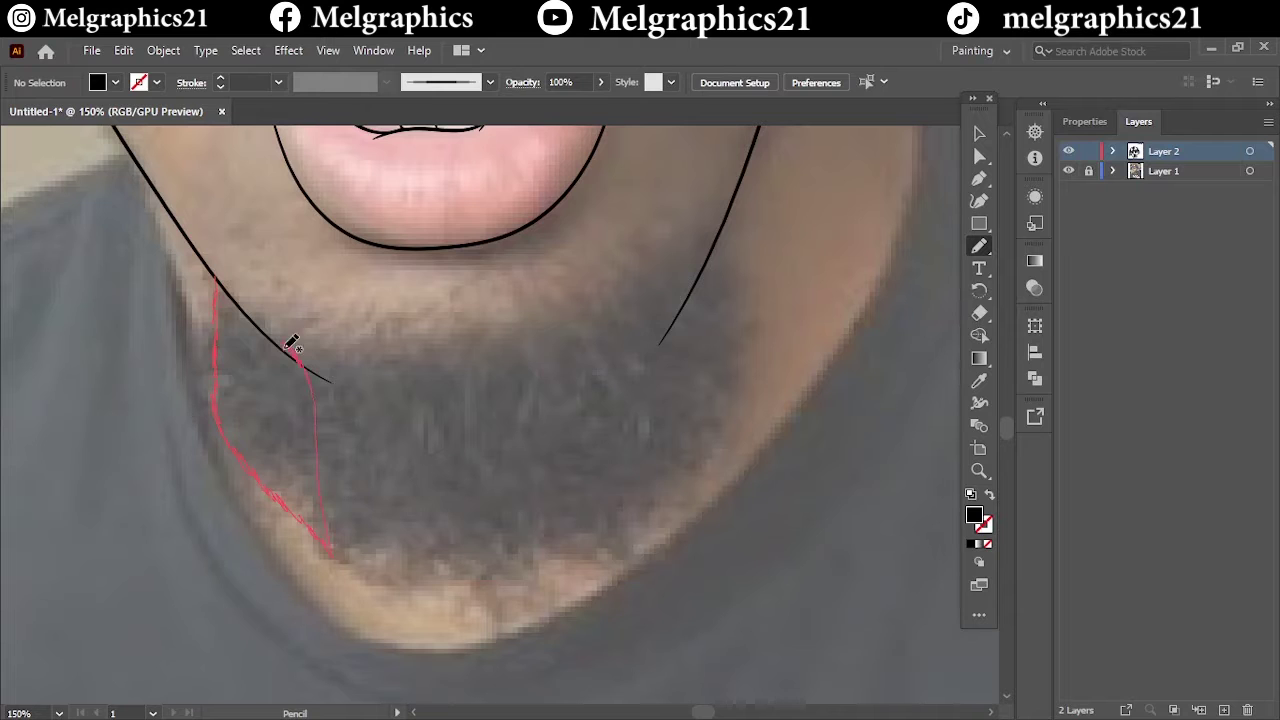
Step: Pencil successive merged black strokes forming a jagged beard from left jaw across the chin to the right
left_click_drag(290, 345, 218, 282)
left_click_drag(283, 492, 447, 562)
left_click_drag(333, 358, 270, 326)
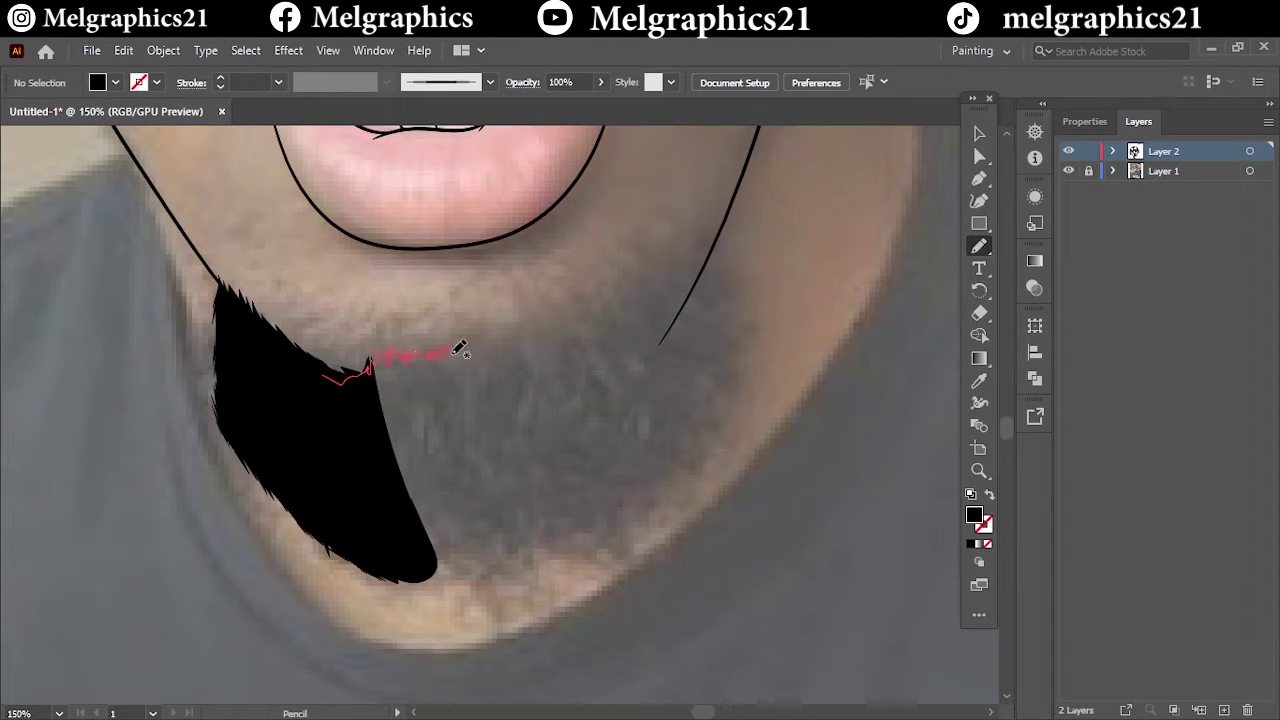
left_click_drag(479, 578, 418, 585)
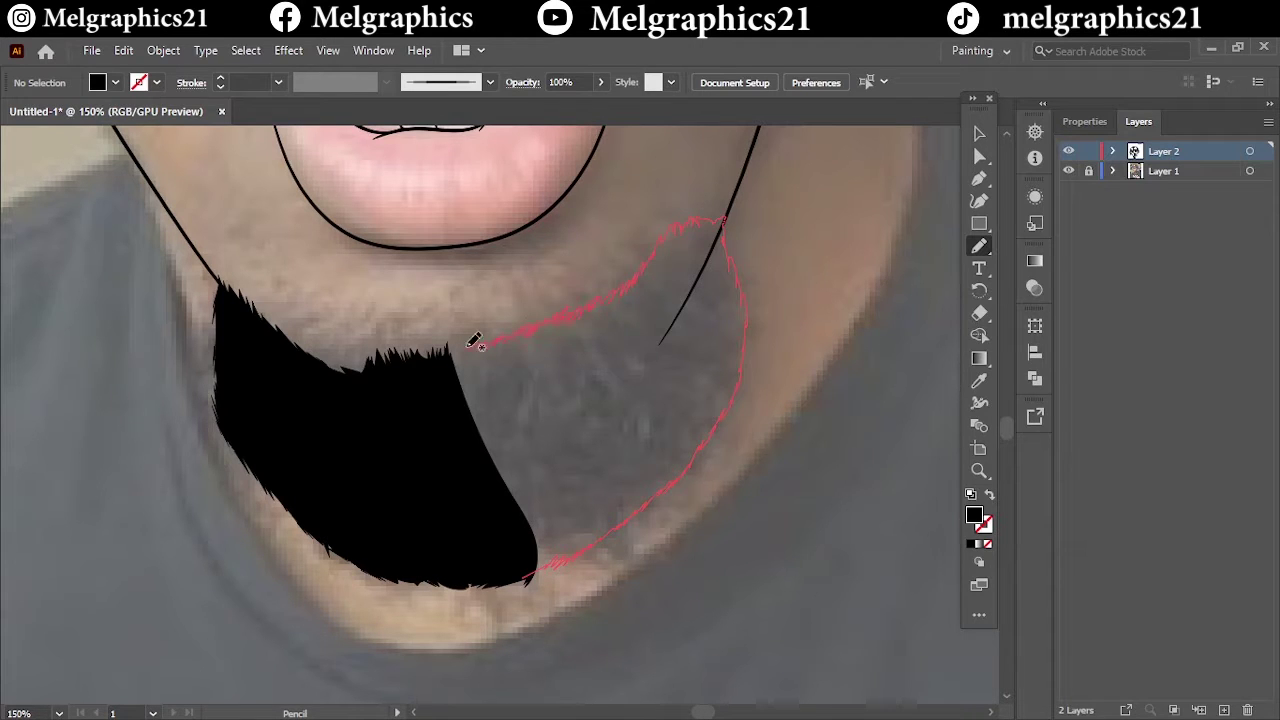
left_click_drag(476, 341, 458, 347)
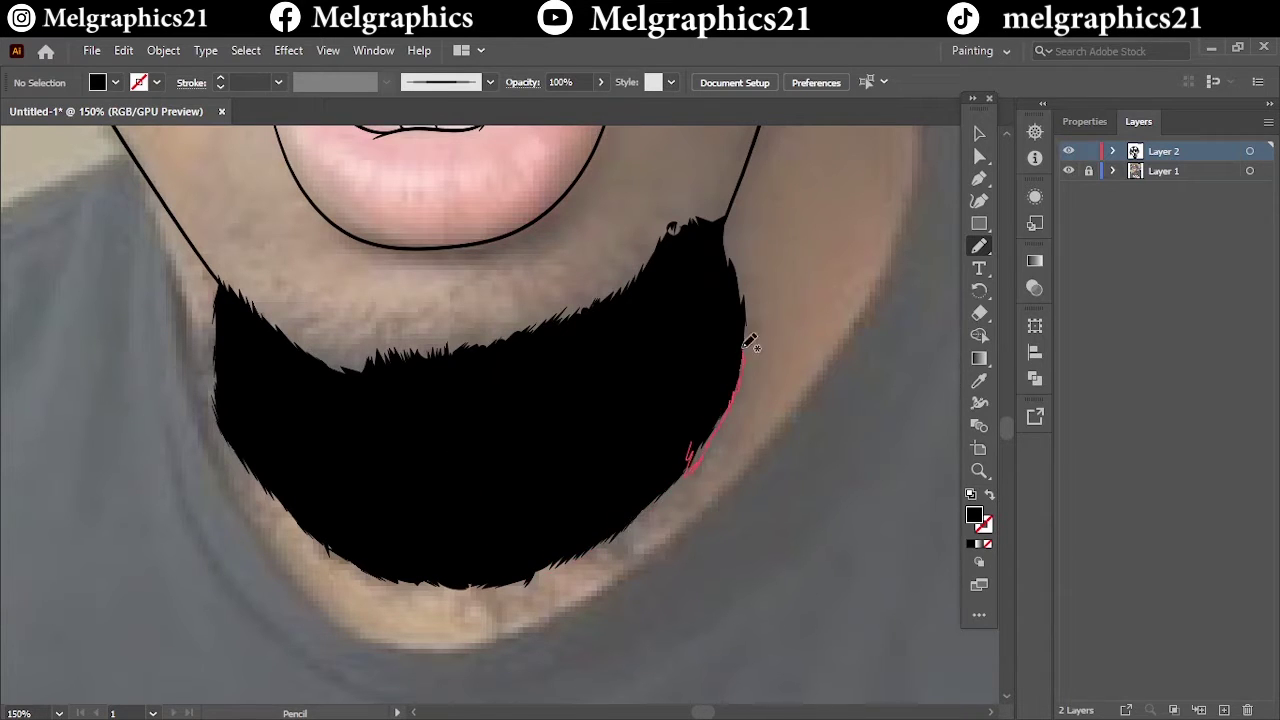
left_click_drag(745, 345, 708, 250)
left_click_drag(360, 368, 380, 397)
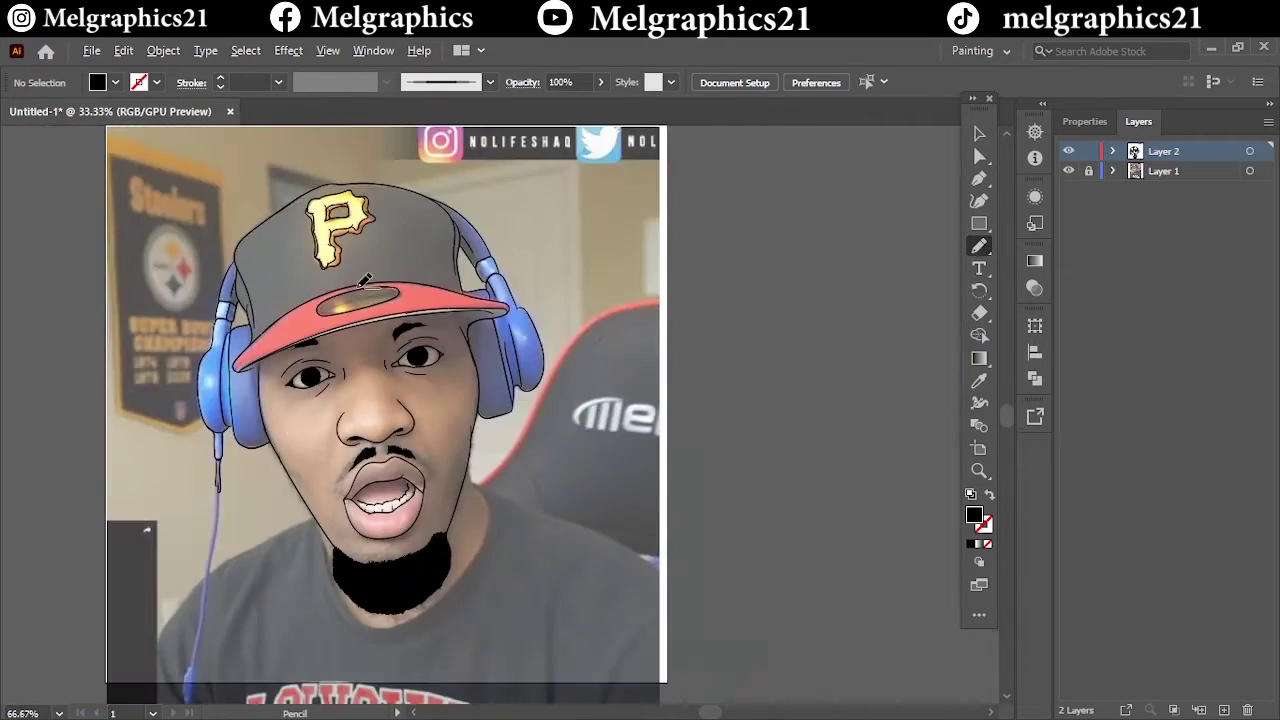
Step: Fill the oval on the cap brim with a black pencil shape
scroll(365, 280, "up", 6)
left_click_drag(309, 472, 404, 380)
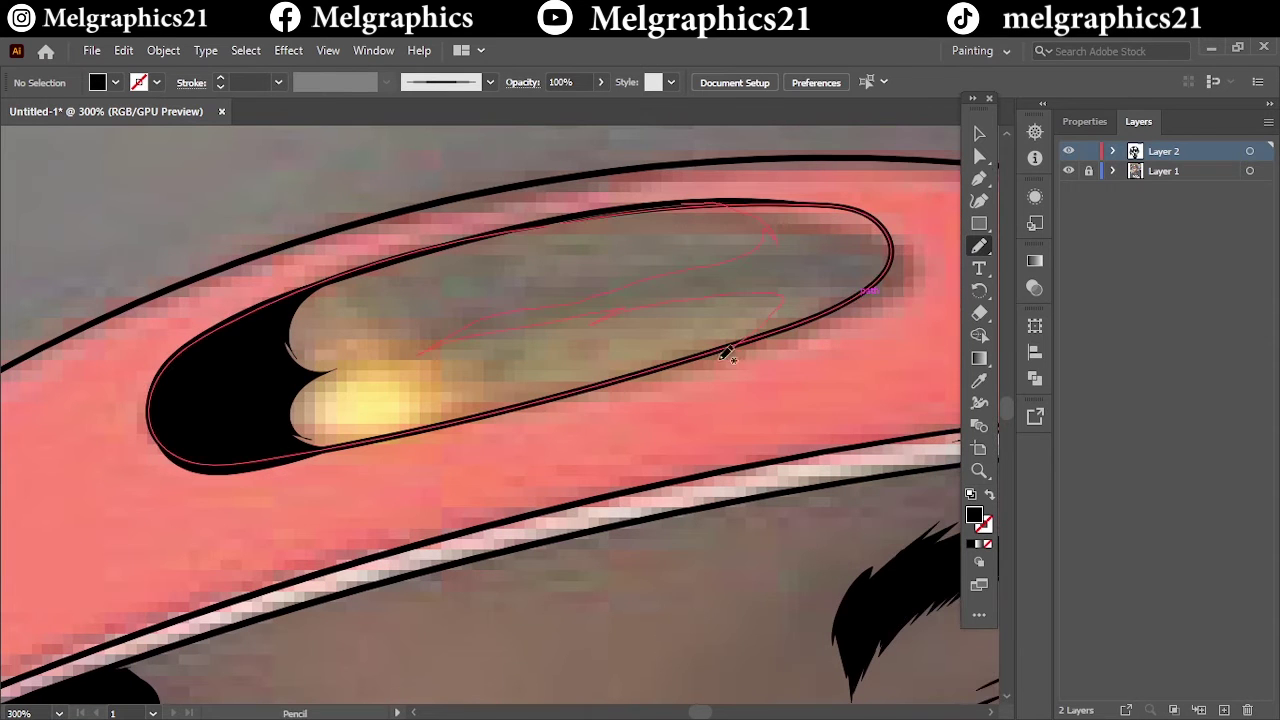
left_click_drag(727, 353, 686, 200)
Step: Check the line art without the photo, then add black shadow strokes along the headphone and brim edges
key("ctrl+0")
left_click(1068, 171)
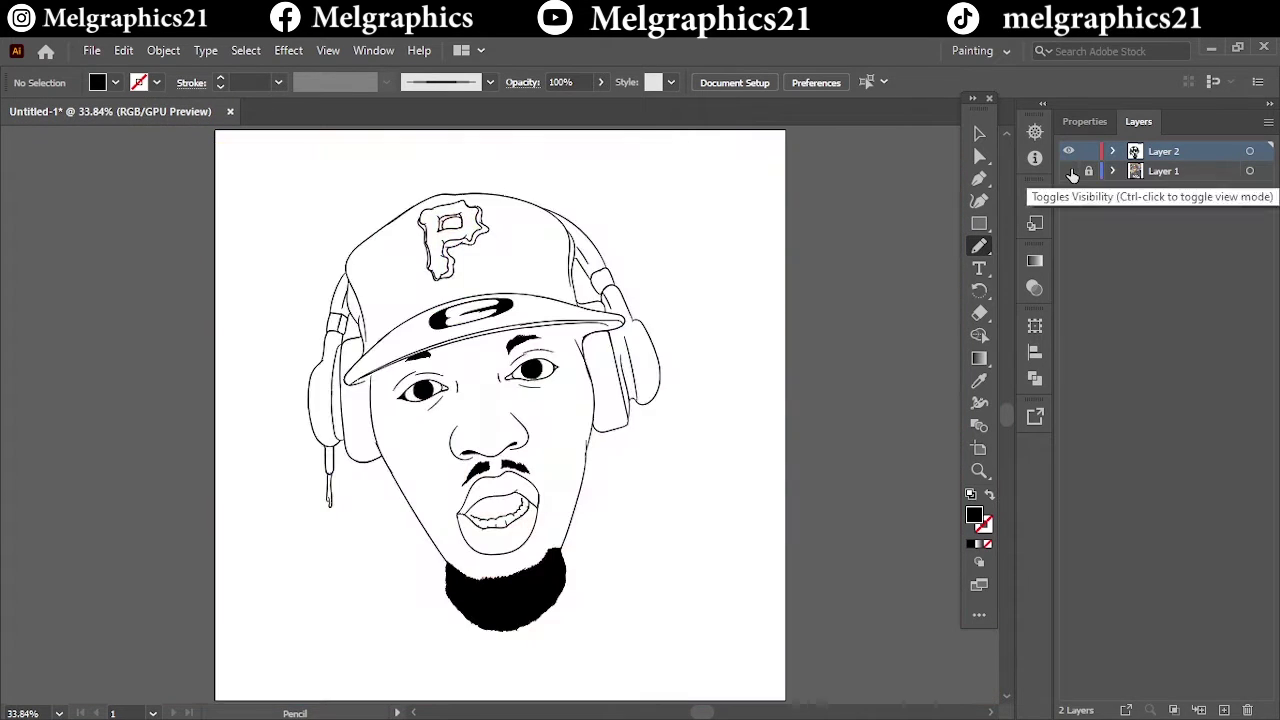
scroll(586, 317, "up", 5)
mouse_move(370, 384)
left_mouse_down()
mouse_move(535, 693)
mouse_move(446, 386)
left_mouse_up()
key("ctrl+0")
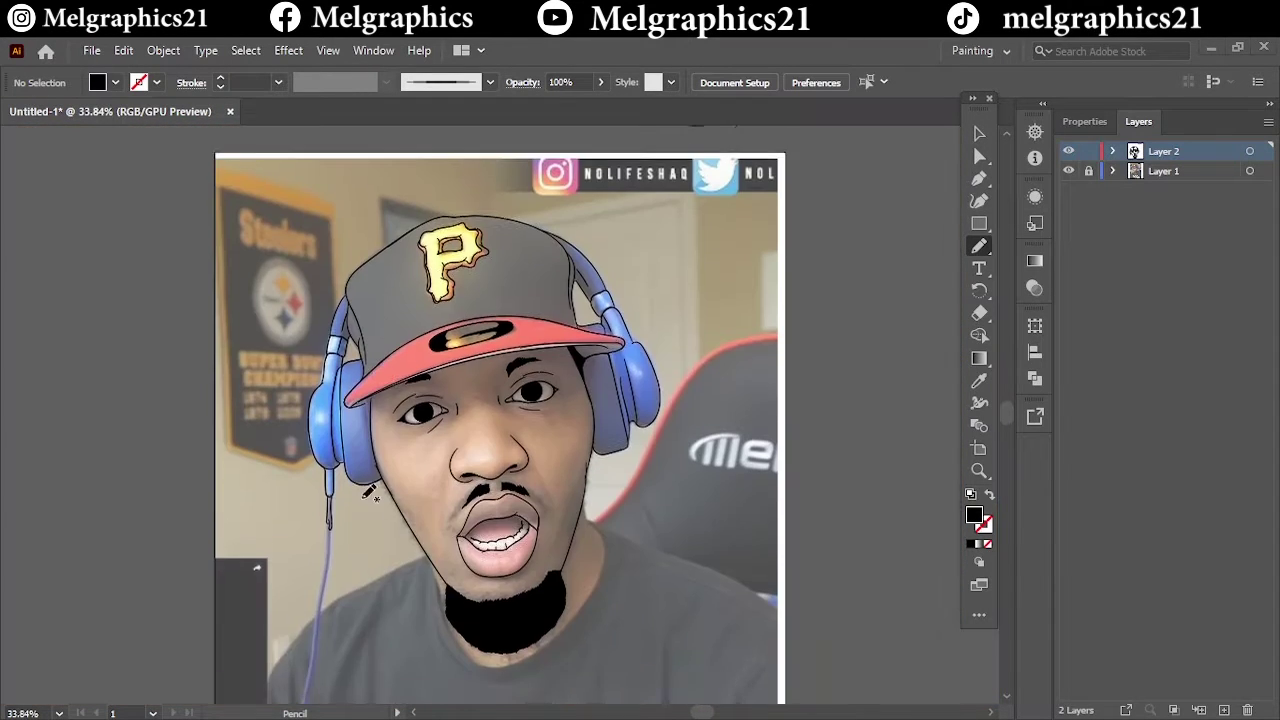
scroll(371, 409, "up", 6)
left_click_drag(367, 322, 456, 220)
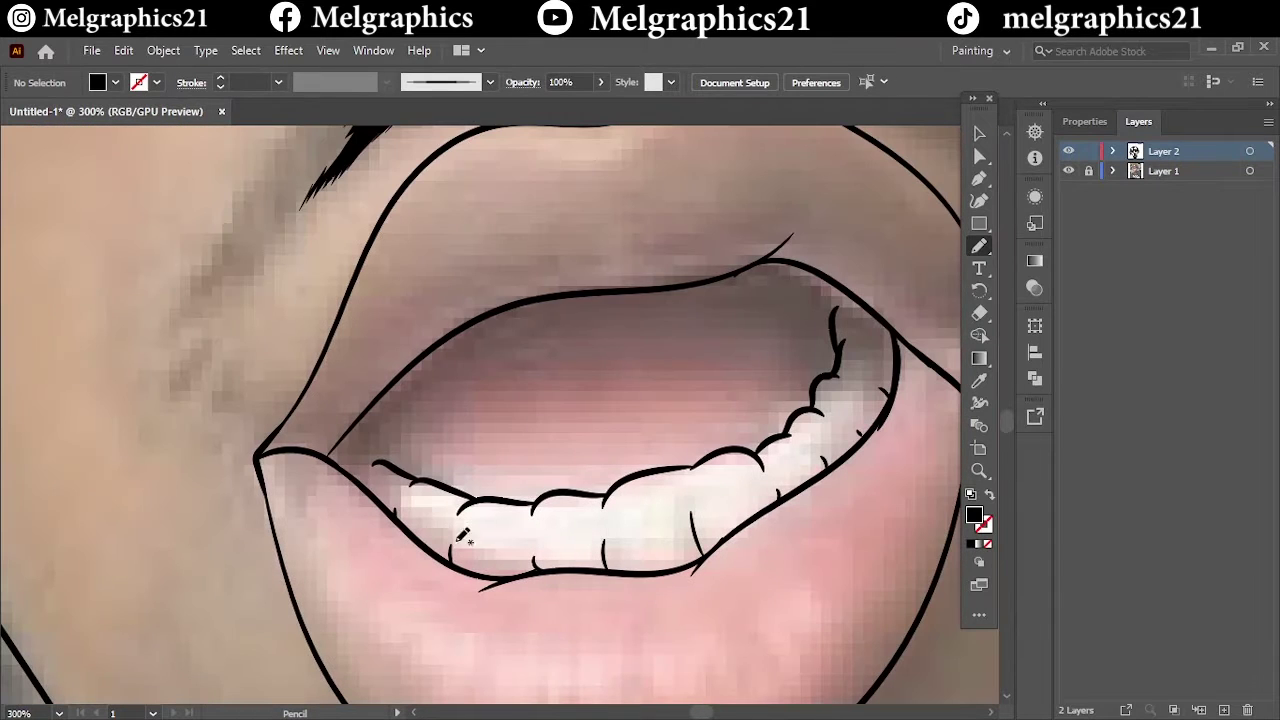
Step: Add thick black shadow shapes along the upper inner lip
mouse_move(595, 335)
left_mouse_down()
mouse_move(632, 295)
mouse_move(590, 345)
left_mouse_up()
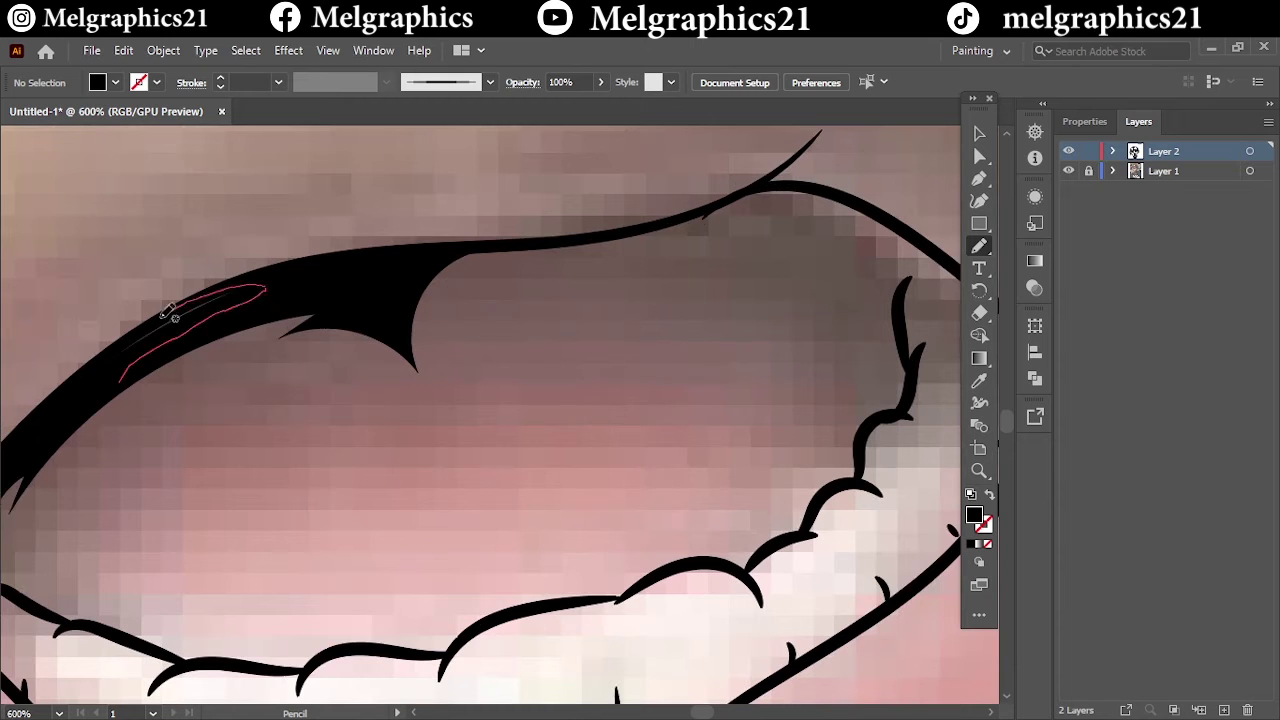
mouse_move(410, 345)
left_mouse_down()
mouse_move(705, 210)
mouse_move(643, 229)
left_mouse_up()
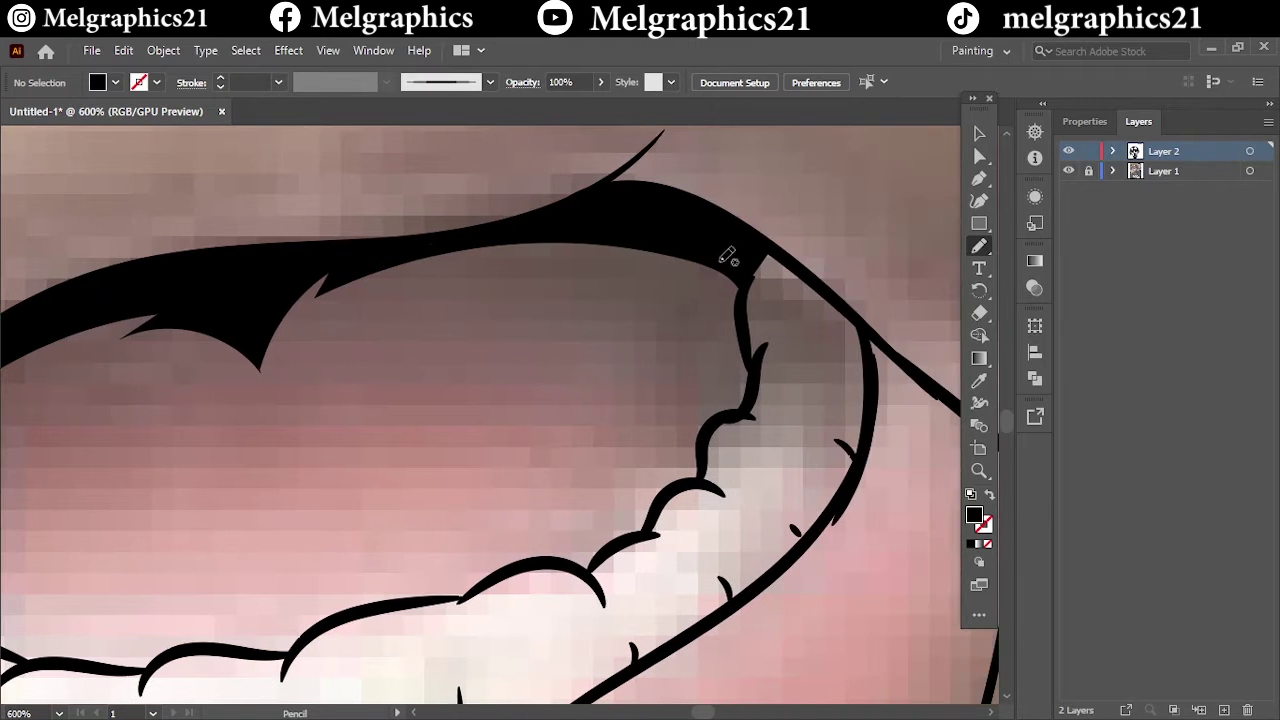
key("ctrl+0")
left_click(1068, 170)
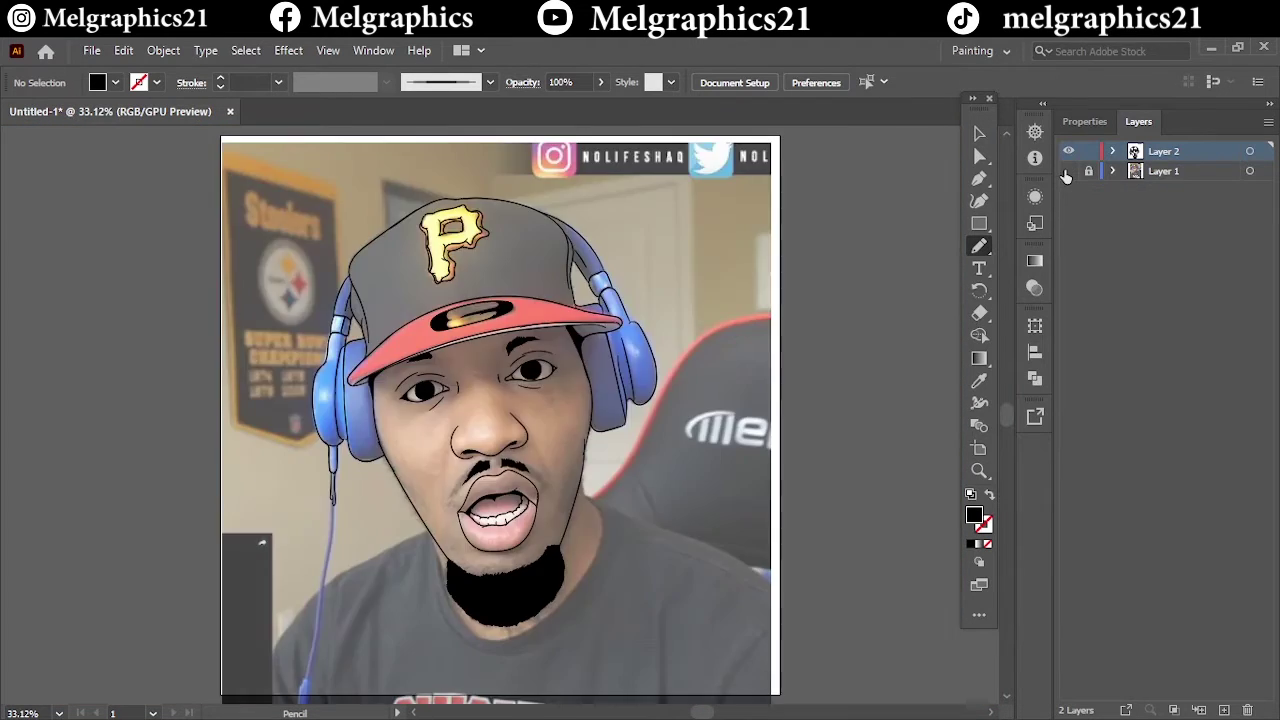
Step: Add black shadows on the earcup, where the brim meets the headphone, and a crescent on the headphone's right edge
scroll(613, 409, "up", 5)
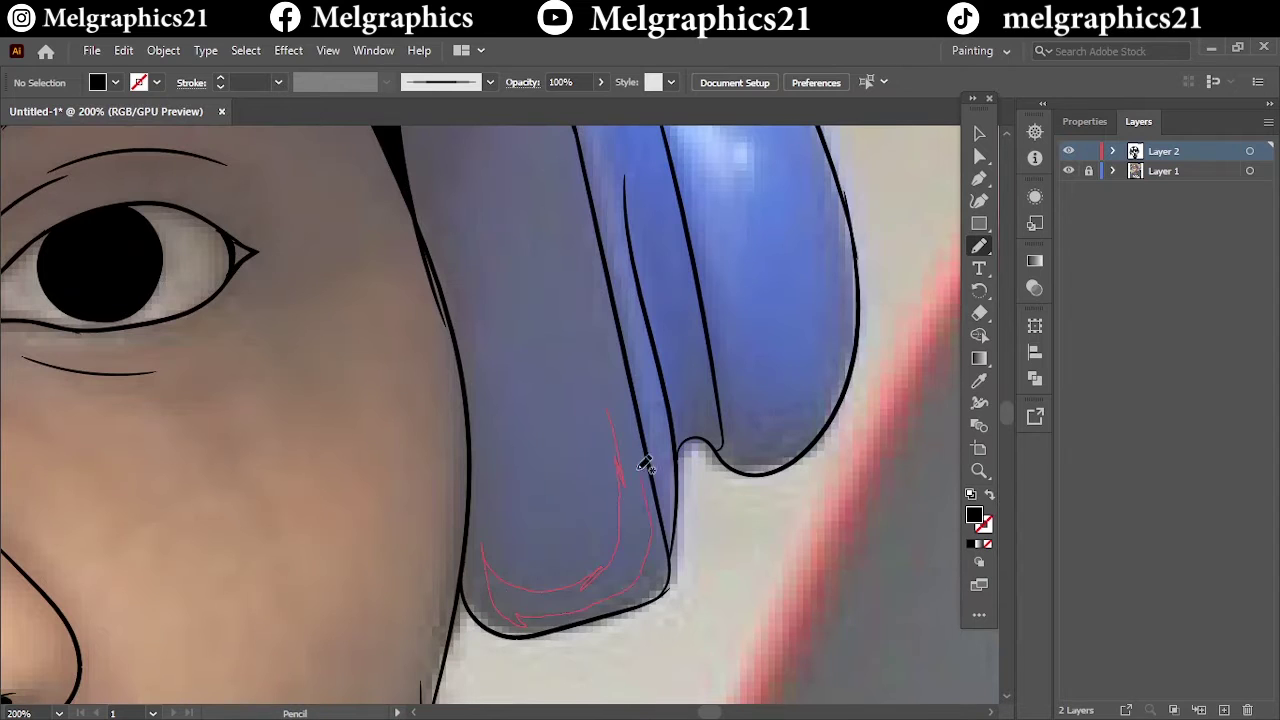
left_click_drag(645, 465, 650, 470)
key("ctrl+0")
scroll(387, 224, "up", 8)
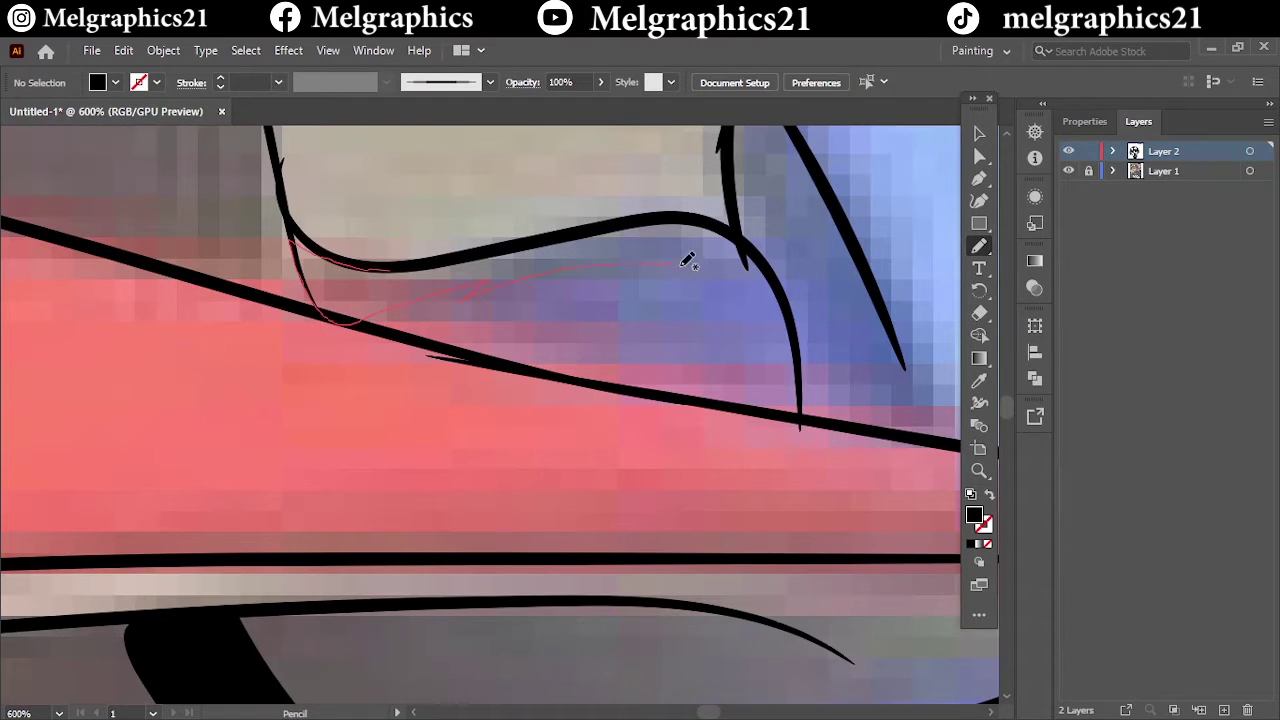
left_click_drag(322, 250, 640, 233)
key("ctrl+0")
left_click(1068, 170)
left_click(1068, 170)
scroll(655, 400, "up", 5)
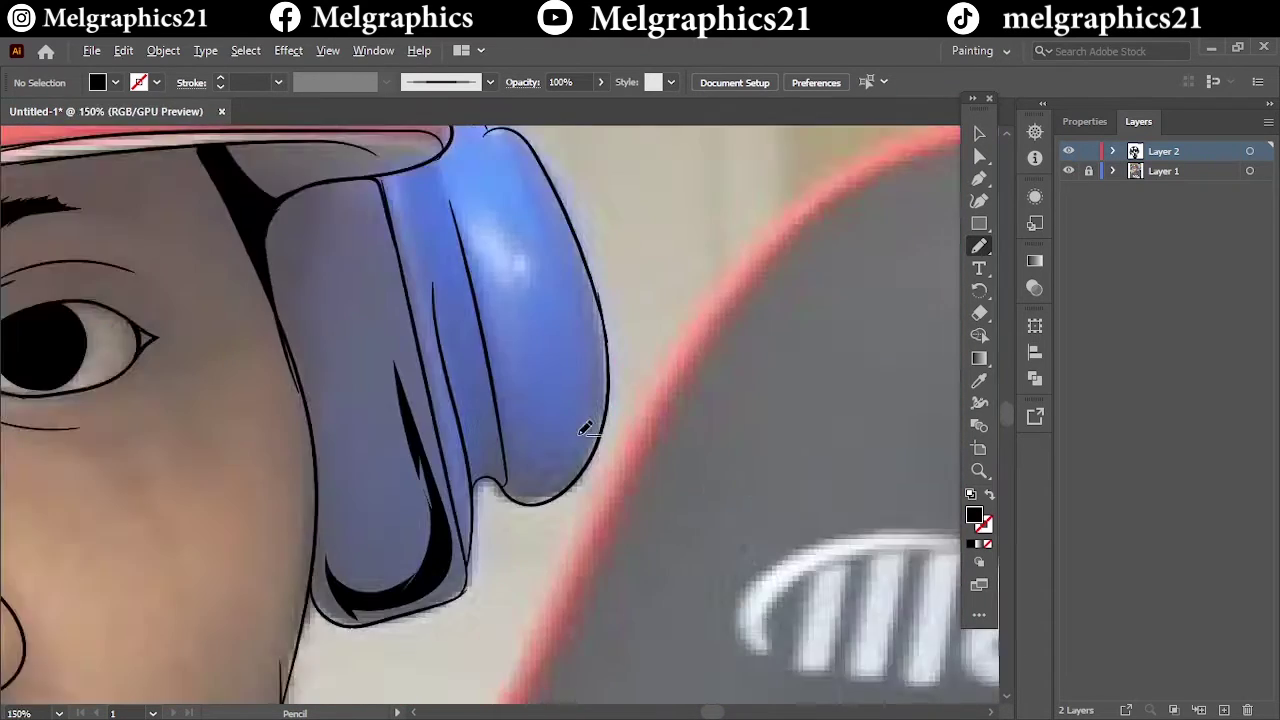
left_click_drag(603, 441, 600, 262)
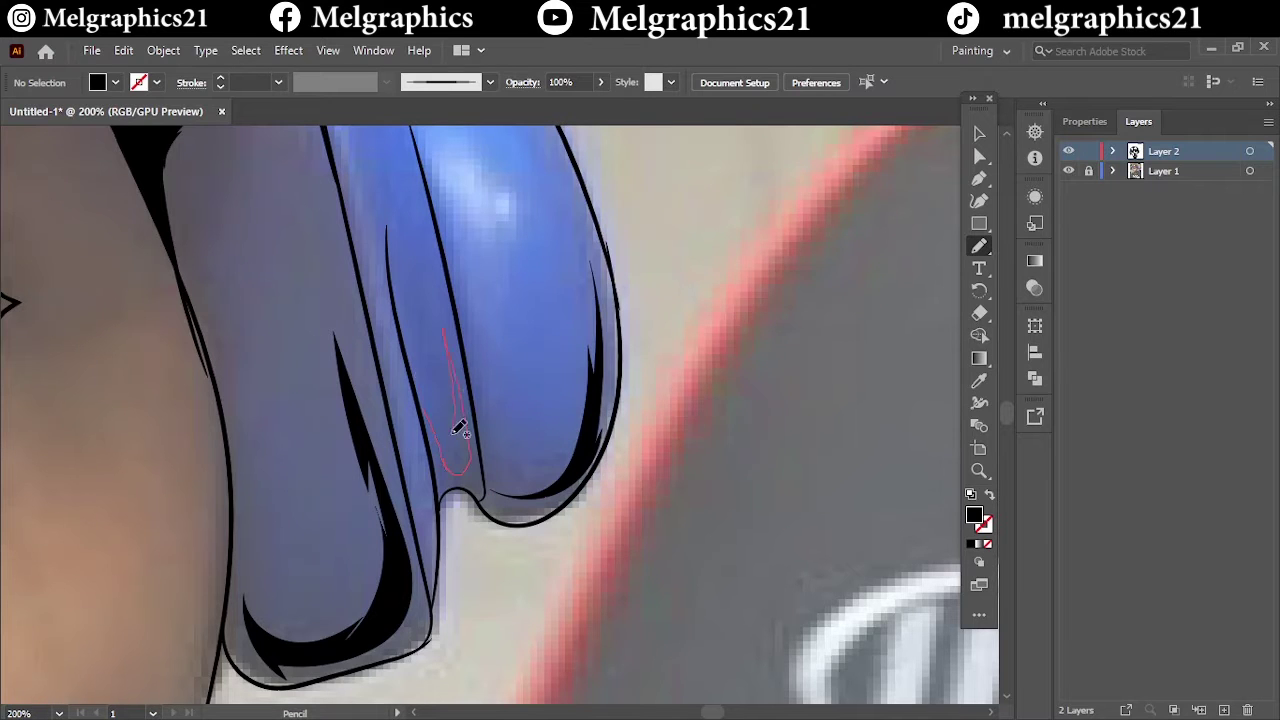
left_click_drag(459, 428, 460, 430)
Step: Add black crescent shadows where the headband meets the earcup and along the headband edges
key("ctrl+0")
scroll(691, 246, "up", 6)
left_click_drag(646, 395, 716, 413)
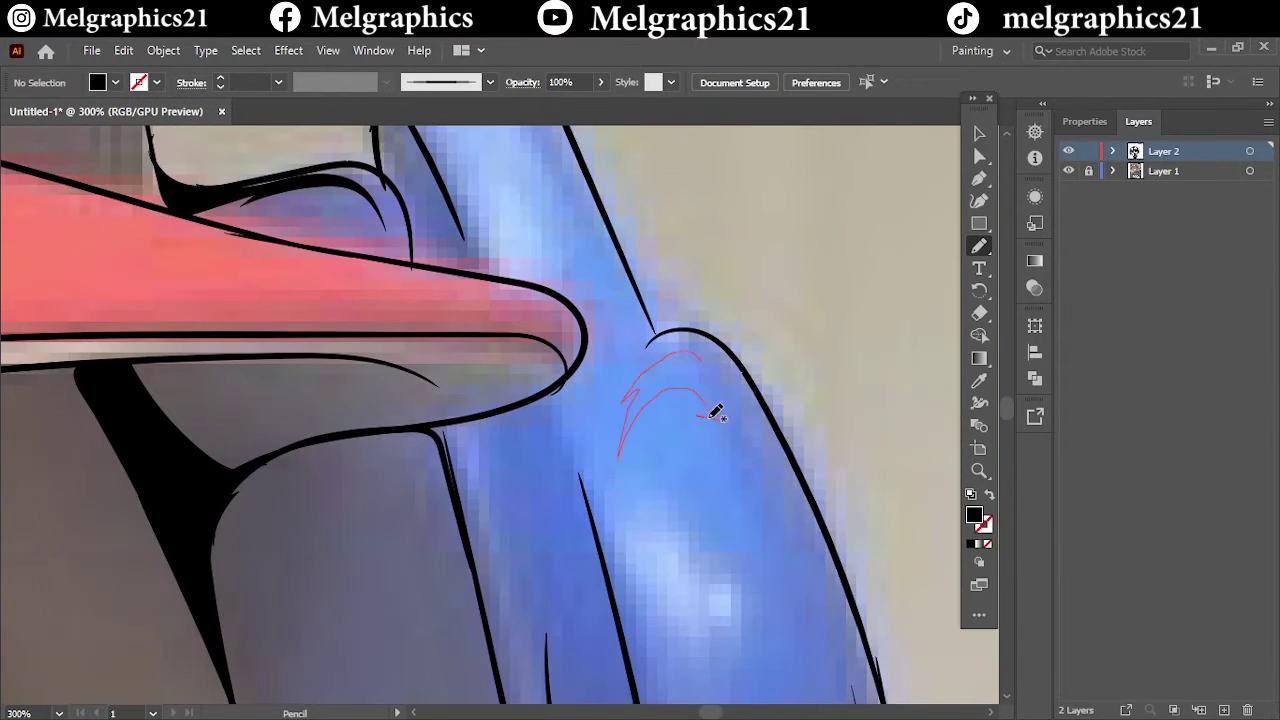
key("ctrl+0")
left_click(1068, 170)
scroll(573, 377, "up", 5)
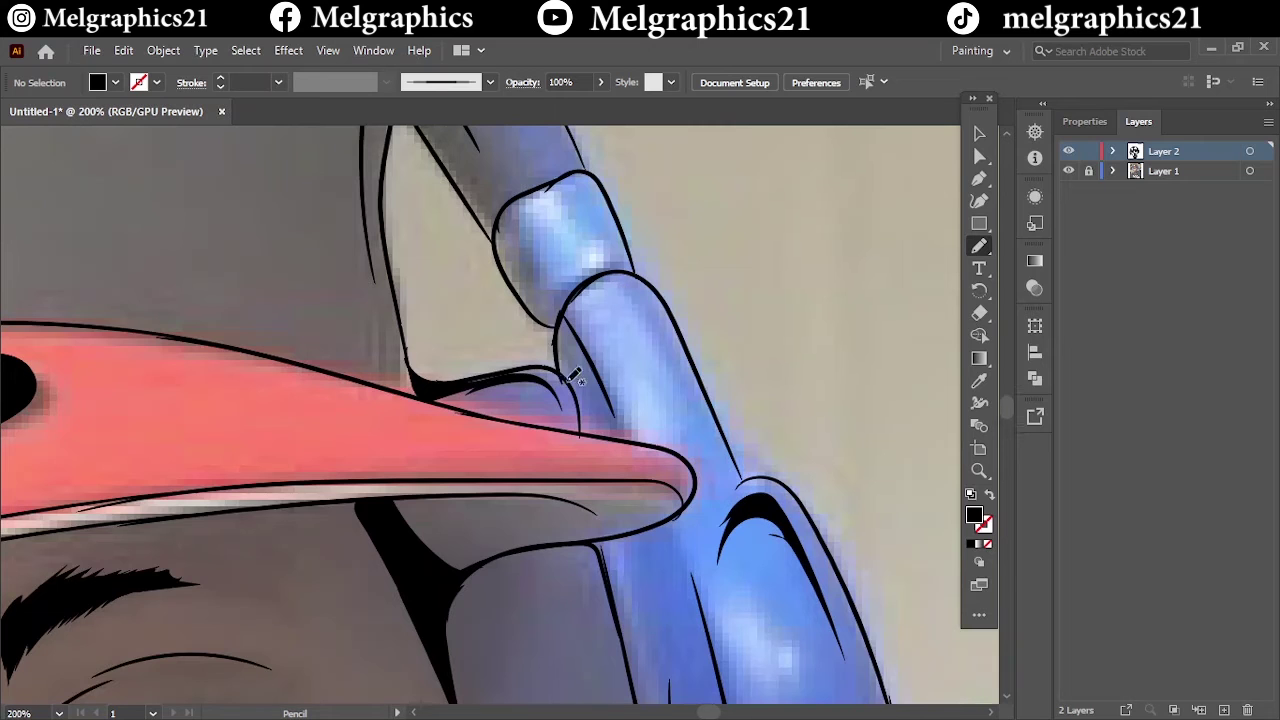
mouse_move(620, 416)
left_mouse_down()
mouse_move(595, 283)
mouse_move(535, 242)
left_mouse_up()
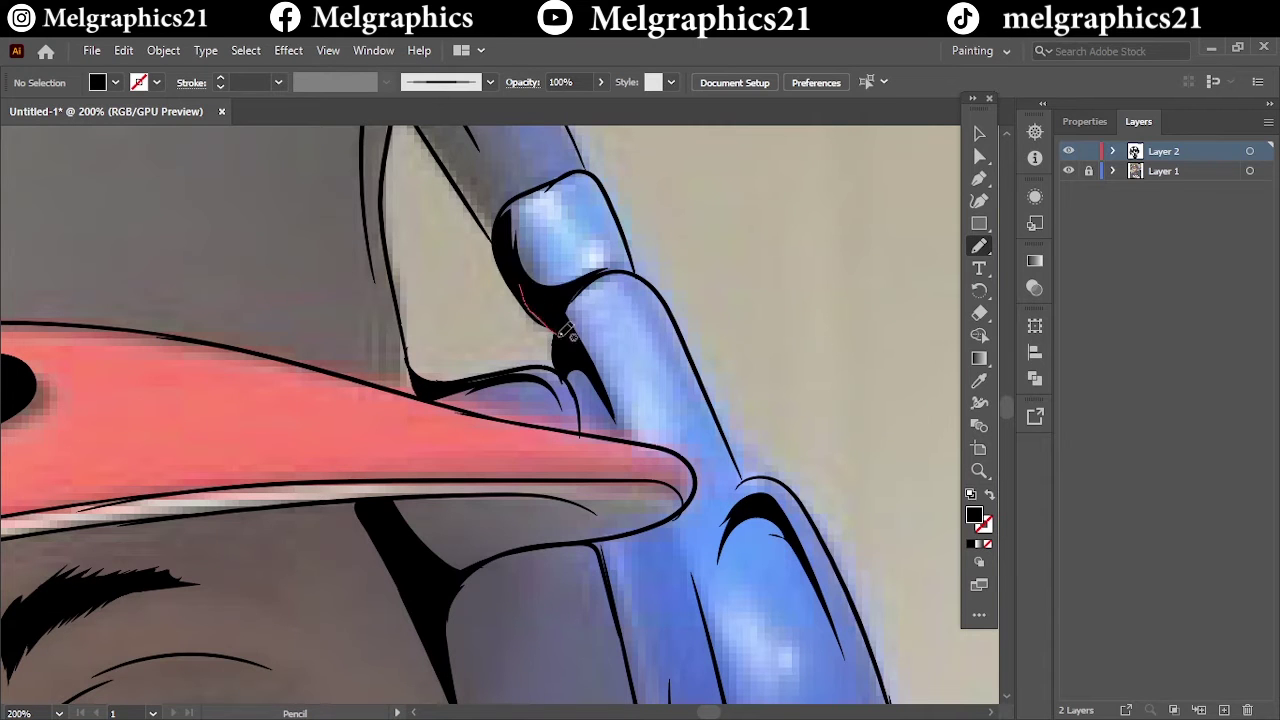
left_click_drag(567, 334, 567, 336)
key("ctrl+0")
left_click(1068, 170)
scroll(372, 319, "up", 5)
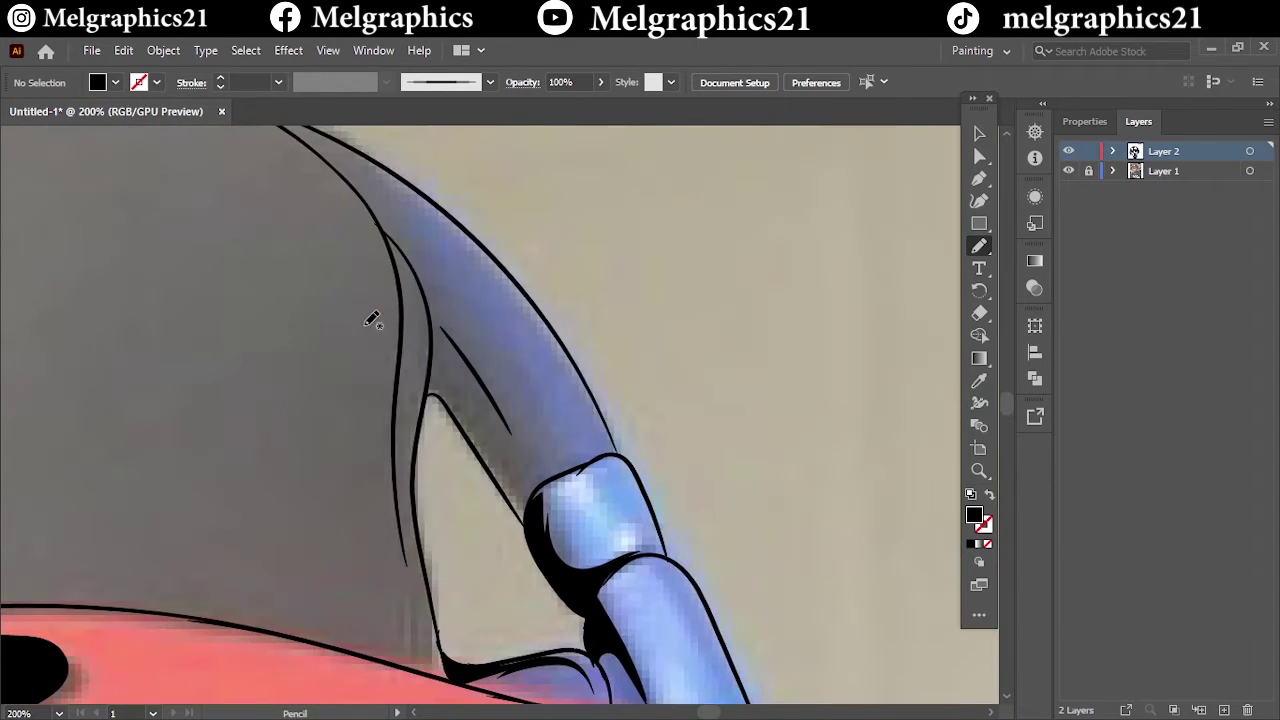
Step: Shadow the headband's inner line and outer edge, undoing and redrawing a misplaced stroke
left_click_drag(440, 338, 453, 351)
key("ctrl+0")
scroll(485, 341, "up", 5)
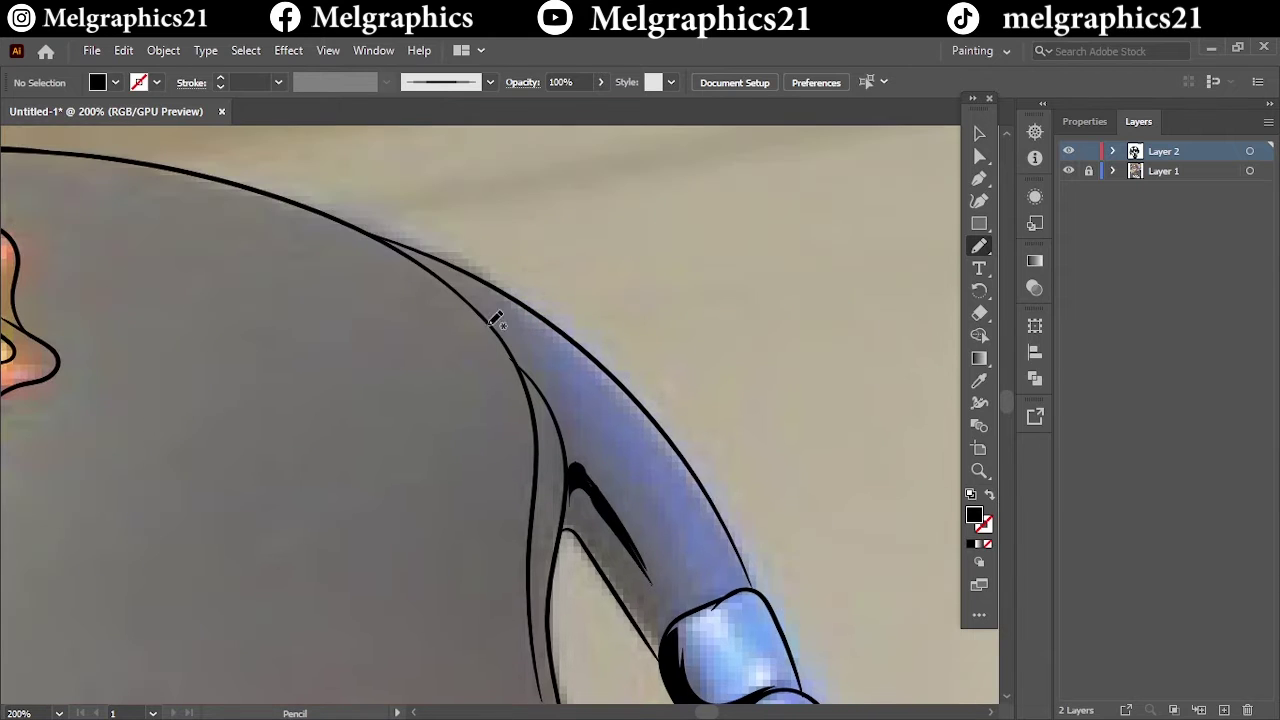
left_click_drag(490, 310, 553, 330)
key("ctrl+z")
left_click_drag(455, 285, 632, 420)
left_click_drag(399, 233, 397, 231)
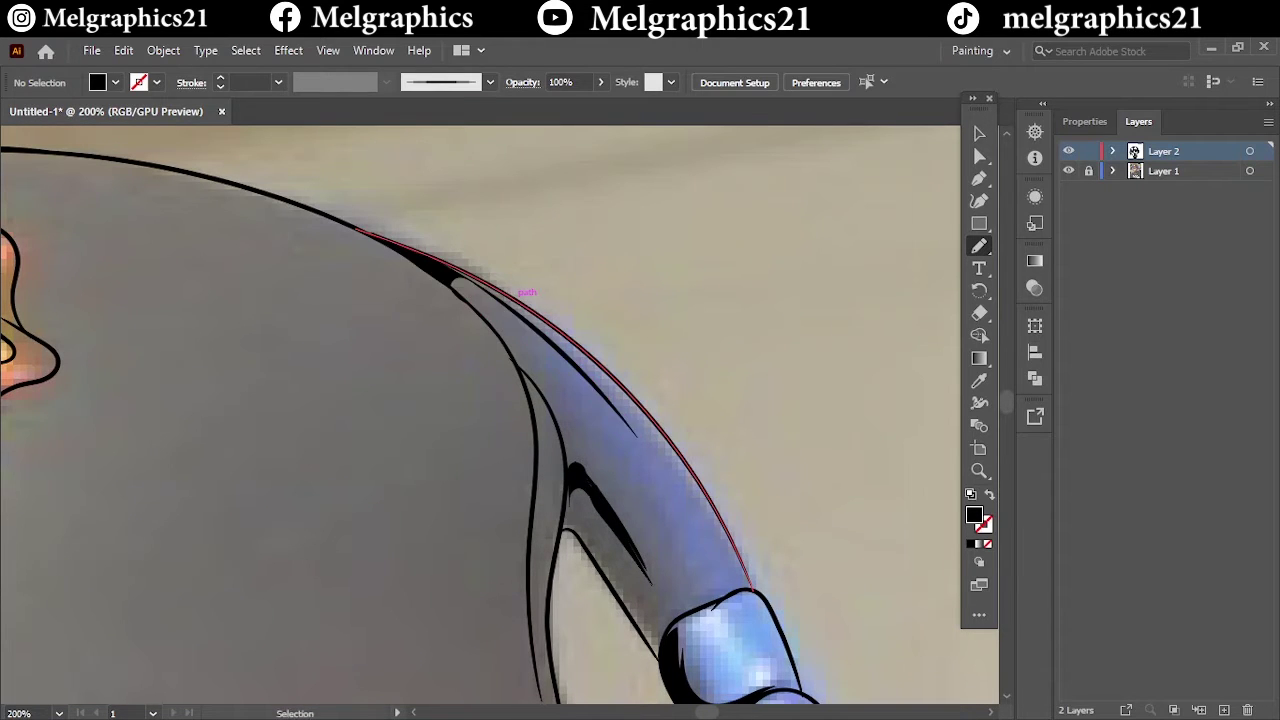
Step: Hide and re-show the reference photo to review the line art, then zoom back out
key("ctrl+0")
left_click(1068, 171)
left_click(1068, 171)
scroll(530, 230, "up", 5)
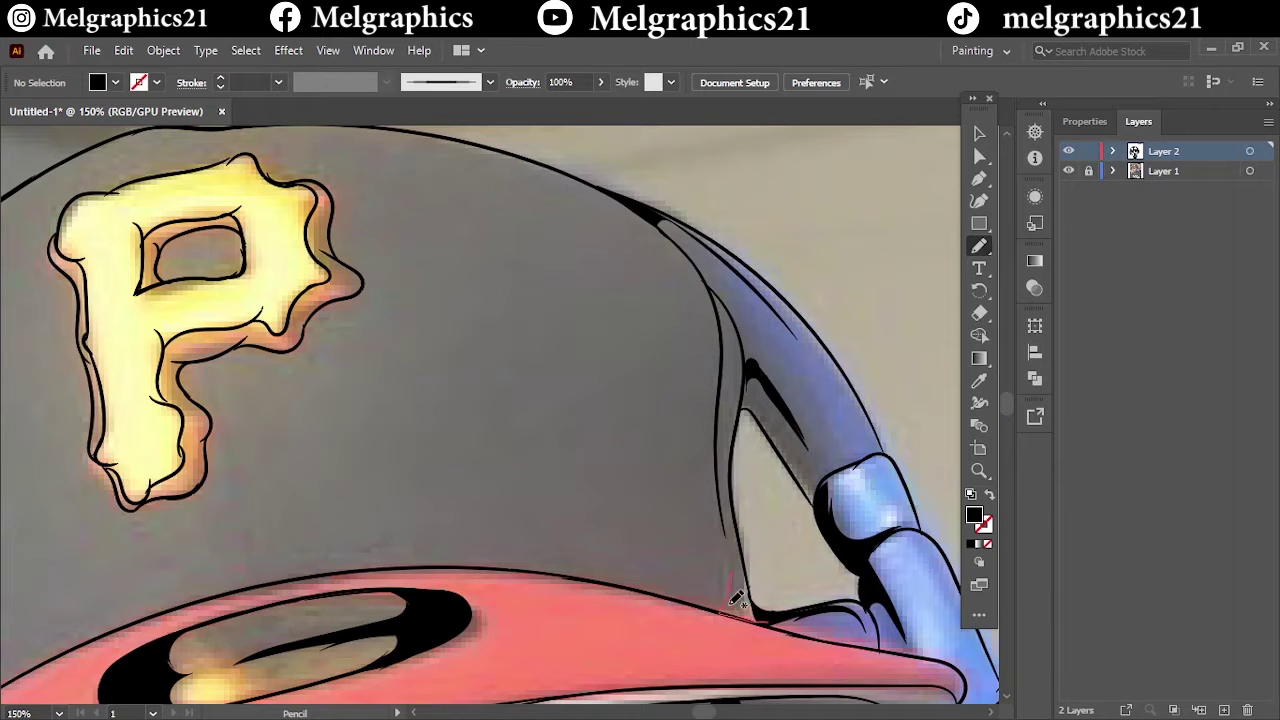
scroll(735, 598, "up", 2)
scroll(760, 563, "up", 2)
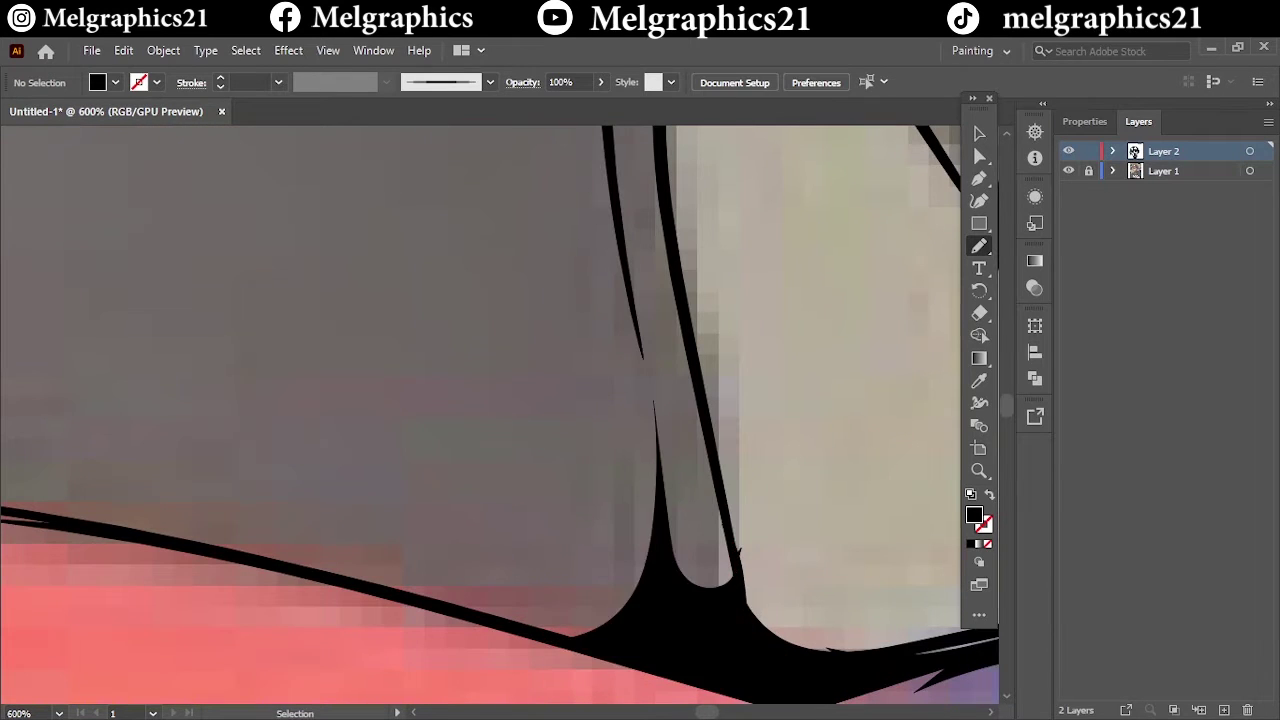
scroll(258, 367, "down", 5)
scroll(250, 310, "down", 2)
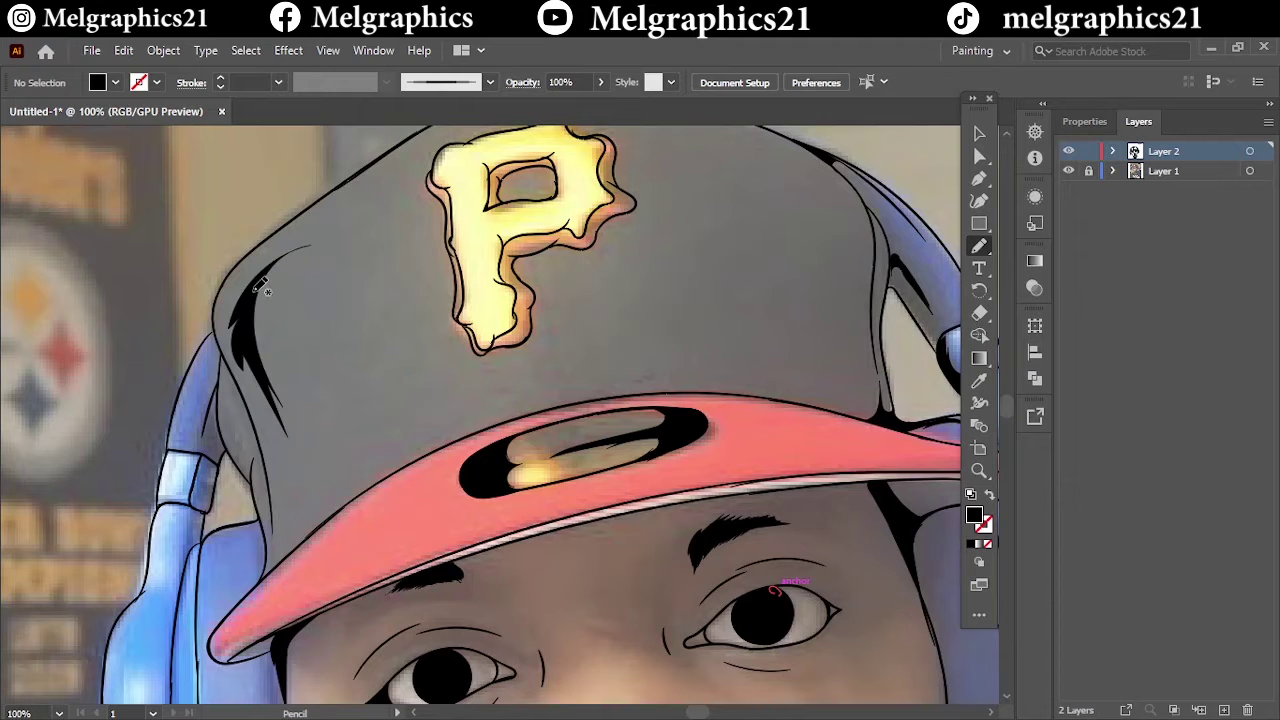
key("ctrl+0")
Step: Draw black shadow shapes along the bottom of the left headphone ear cup
left_click(1068, 172)
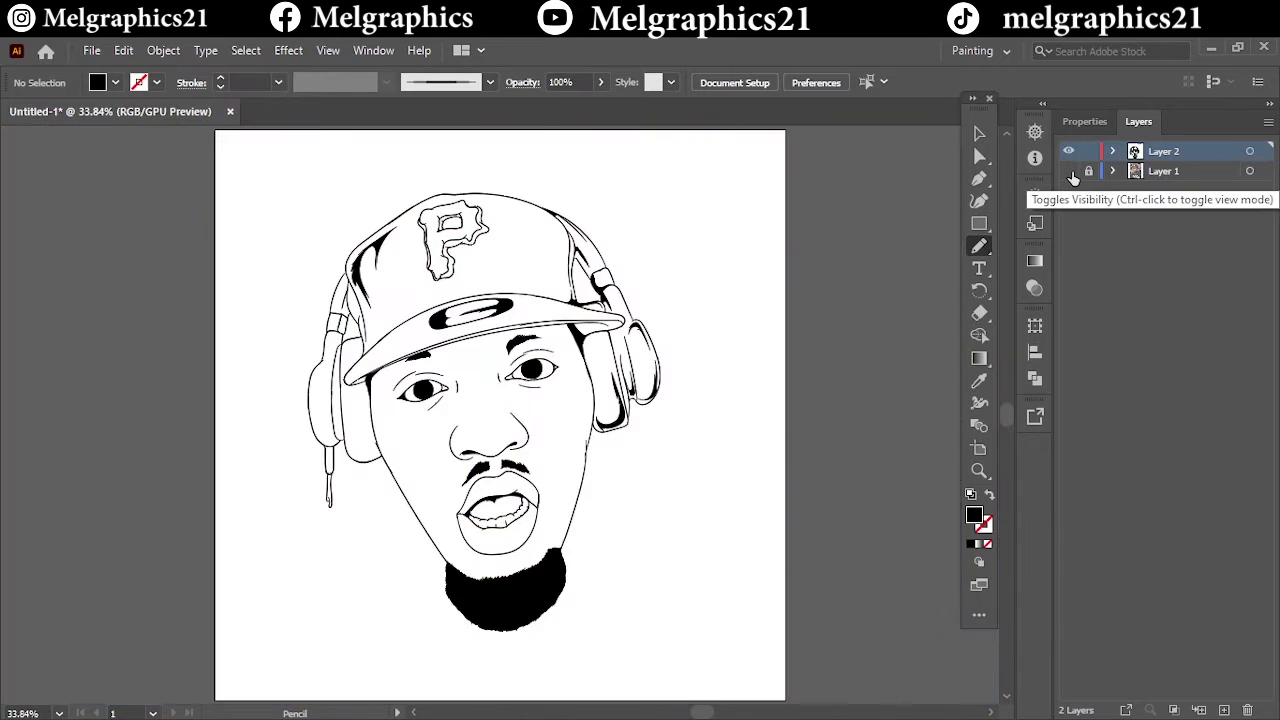
scroll(300, 529, "up", 4)
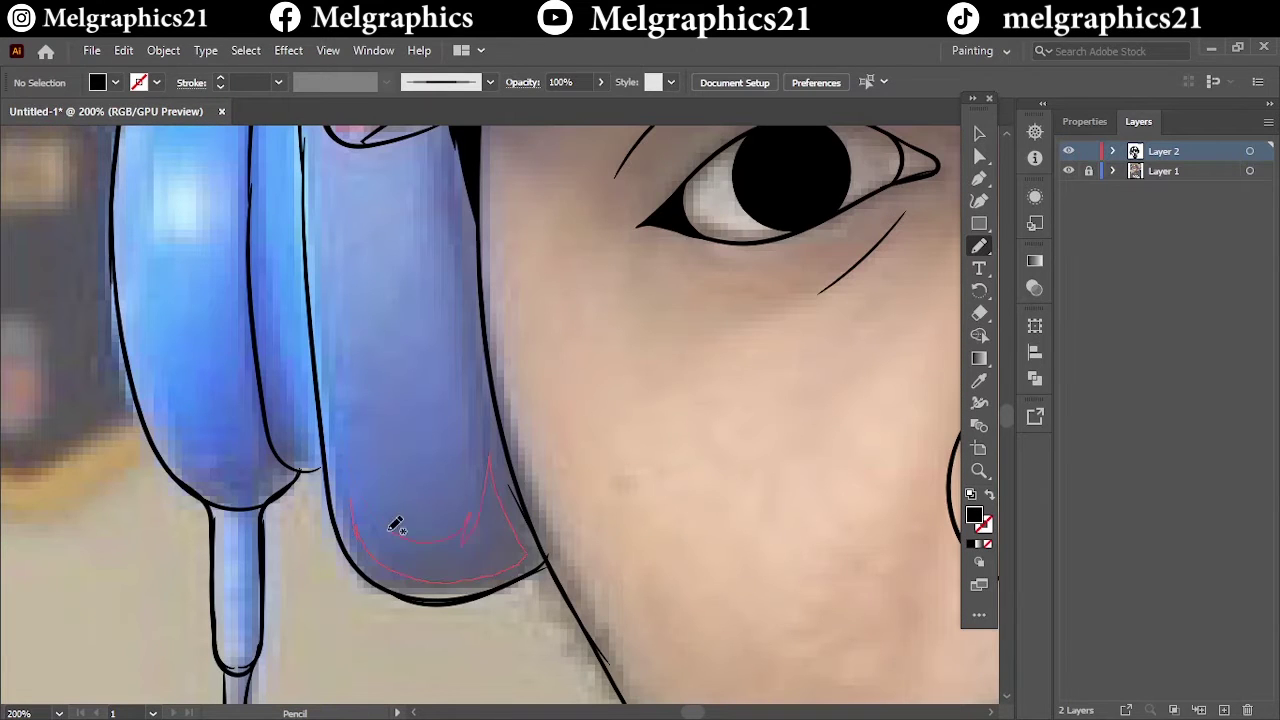
left_click_drag(416, 556, 483, 388)
left_click_drag(535, 540, 538, 552)
key("ctrl+0")
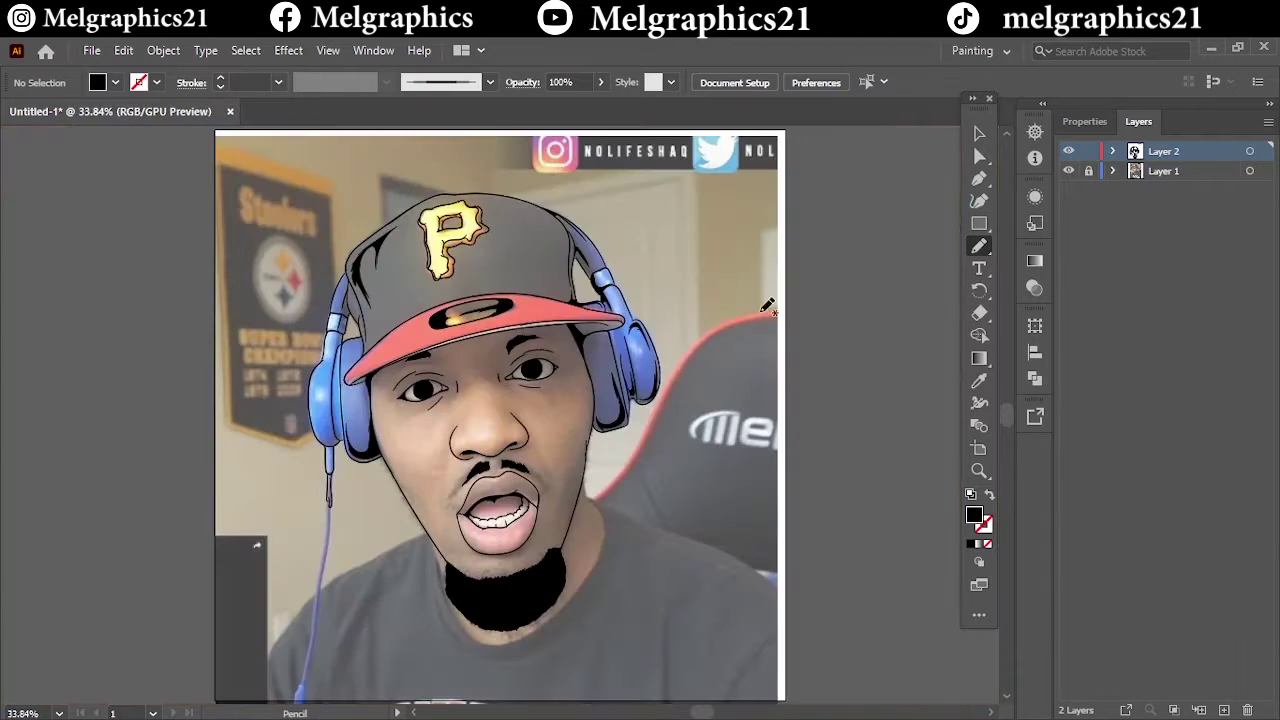
left_click(1068, 172)
scroll(338, 440, "up", 4)
scroll(338, 440, "up", 3)
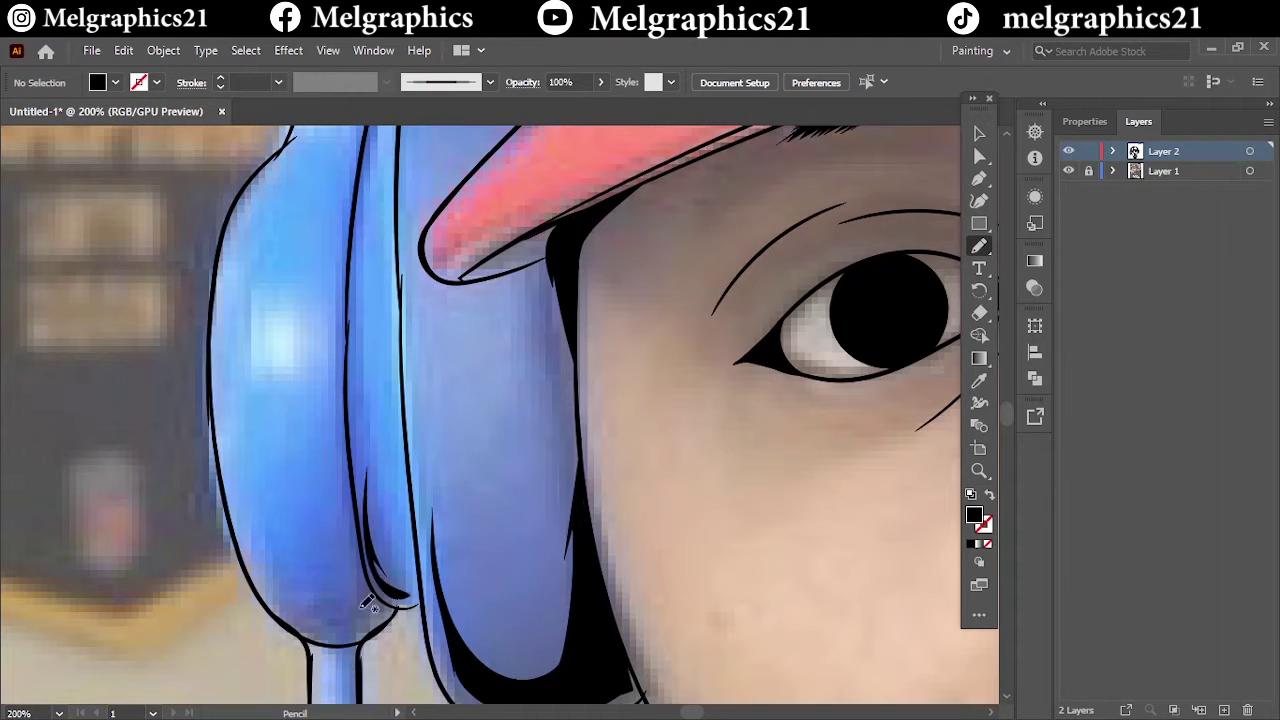
Step: Add black shadow shapes inside the inner ear cup and on the headphone, checking against the photo
left_click_drag(345, 583, 340, 548)
key("ctrl+0")
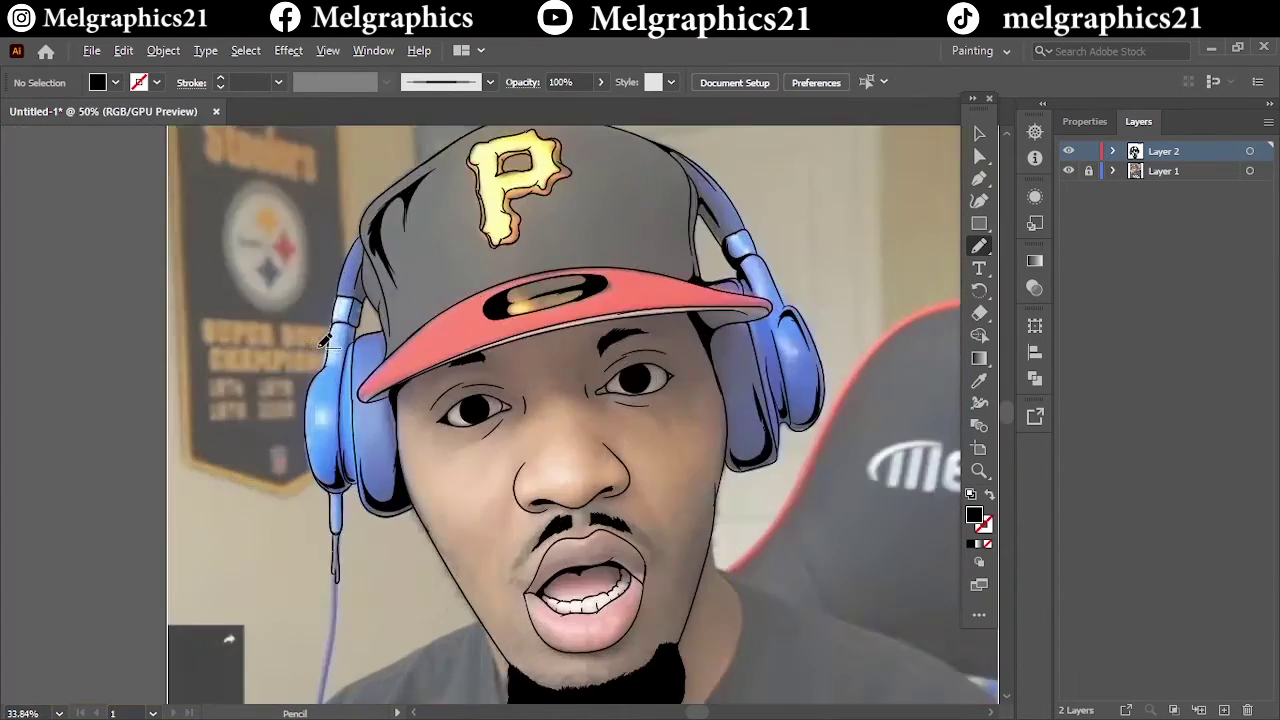
scroll(322, 480, "up", 4)
left_click_drag(315, 435, 425, 360)
mouse_move(466, 185)
left_mouse_down()
mouse_move(462, 250)
mouse_move(520, 228)
left_mouse_up()
key("ctrl+0")
left_click(1069, 171)
left_click(1069, 171)
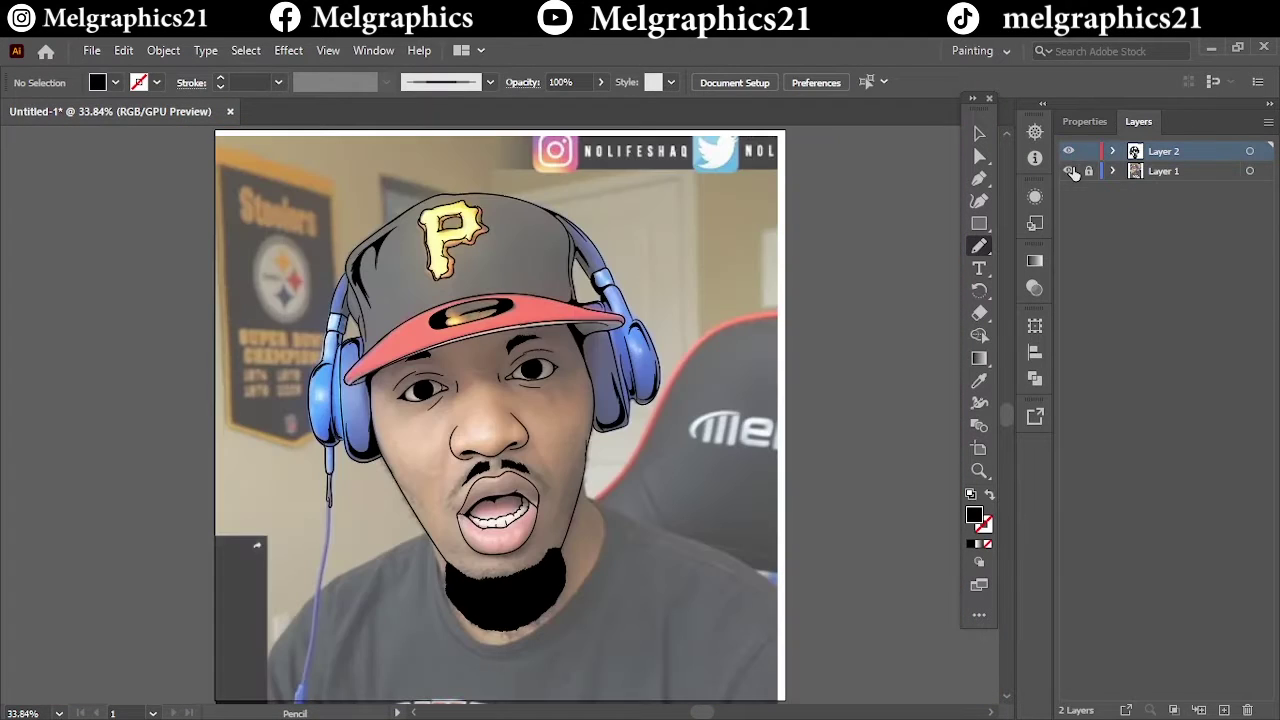
Step: Switch to the Paintbrush with B and zoom in on the face
key("b")
left_click(1069, 171)
key("ctrl+1")
Step: Set the stroke to 0.25 pt and paint thin hairs at the eyebrow's inner end
left_click(1069, 171)
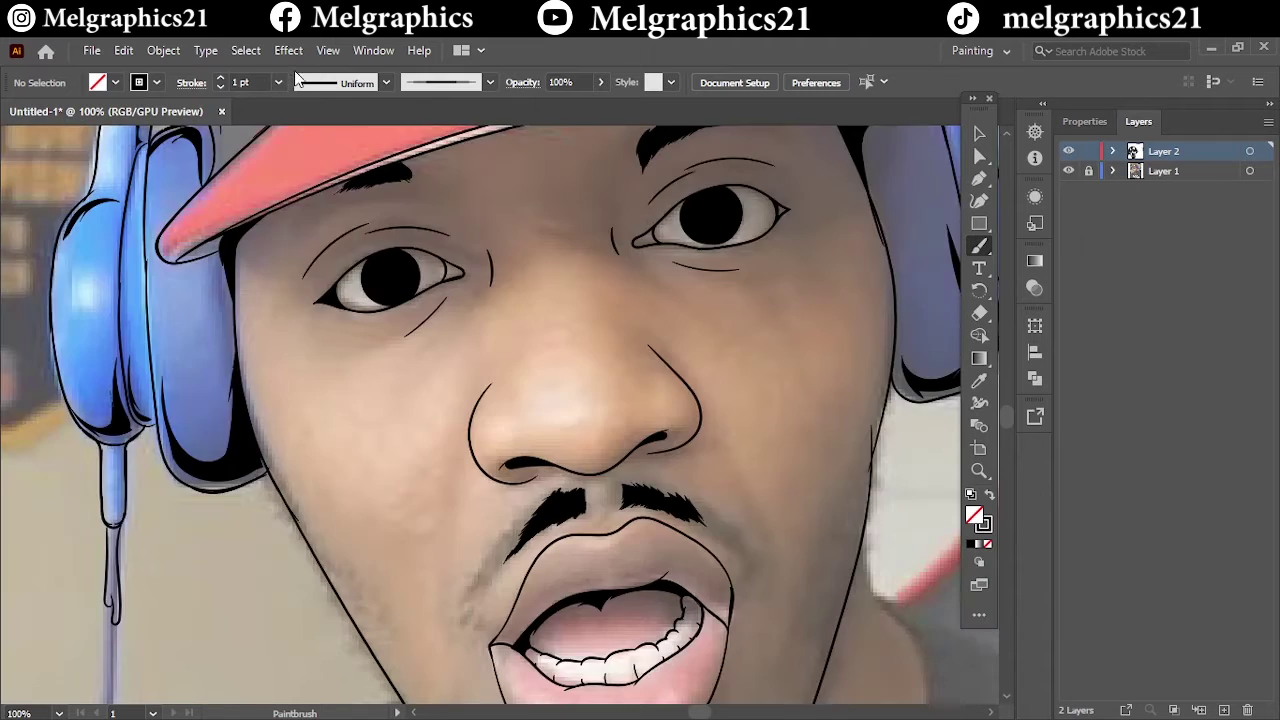
scroll(329, 191, "up", 3)
left_click(278, 82)
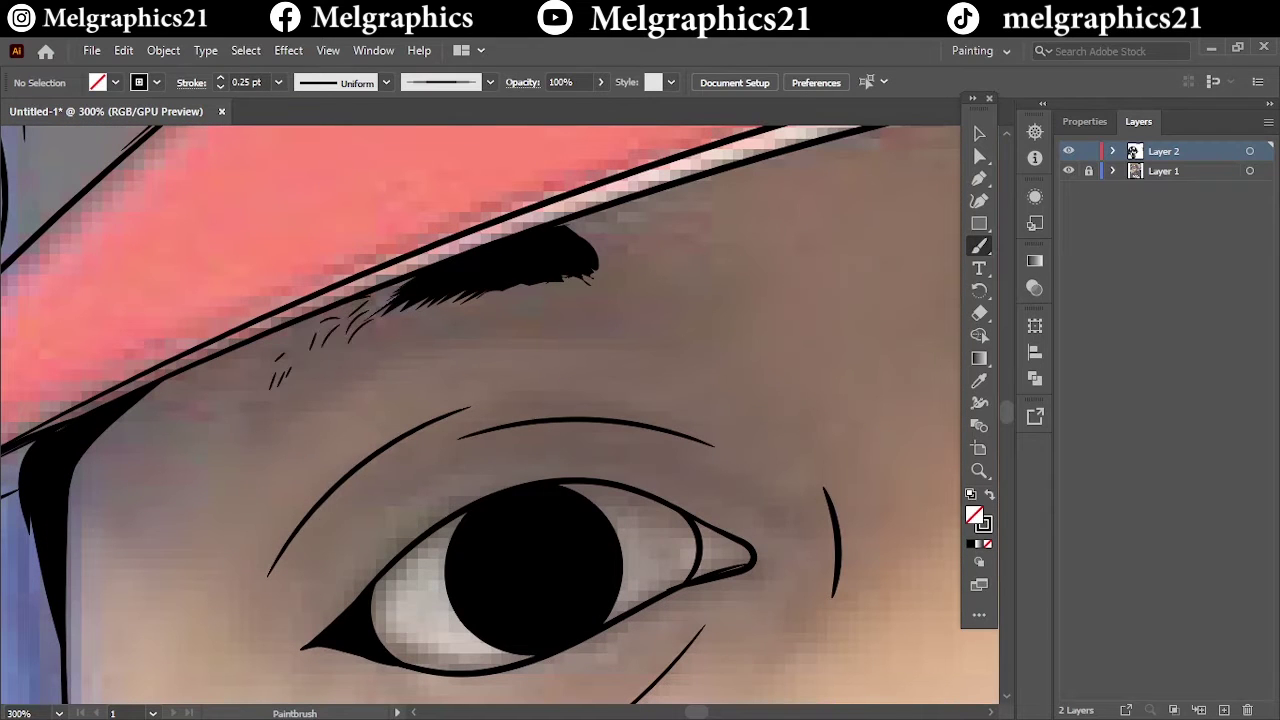
left_click_drag(360, 318, 395, 292)
left_click_drag(300, 350, 340, 318)
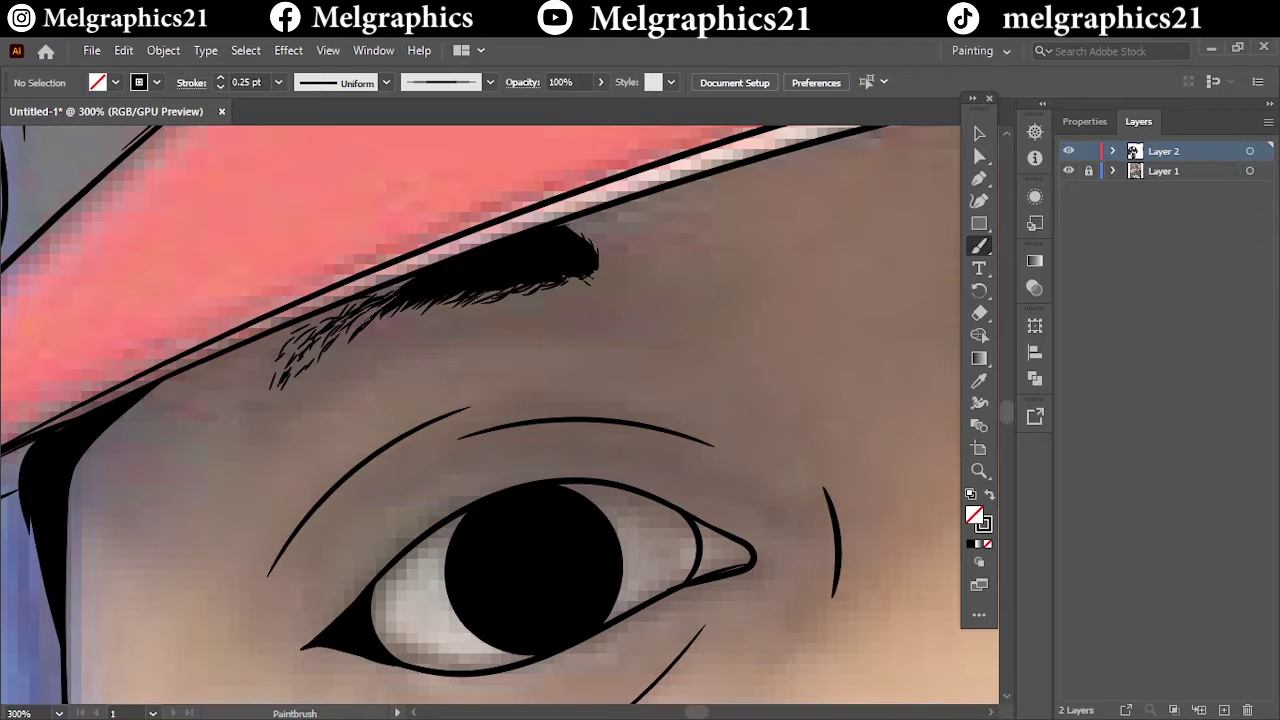
Step: At 0.5 pt stroke, paint fine hairs along the eyebrow's top and ends
left_click(278, 82)
left_click(293, 122)
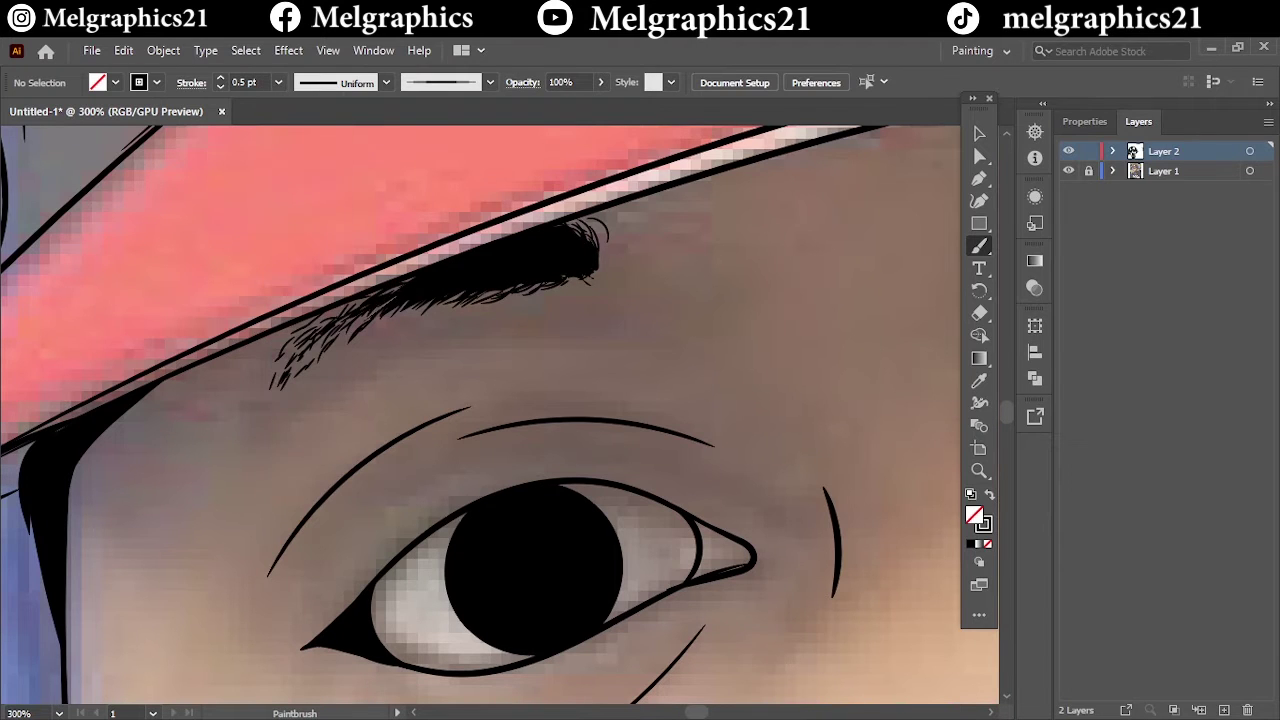
mouse_move(395, 305)
left_mouse_down()
mouse_move(340, 335)
mouse_move(375, 321)
left_mouse_up()
scroll(430, 275, "down", 5)
scroll(578, 322, "up", 4)
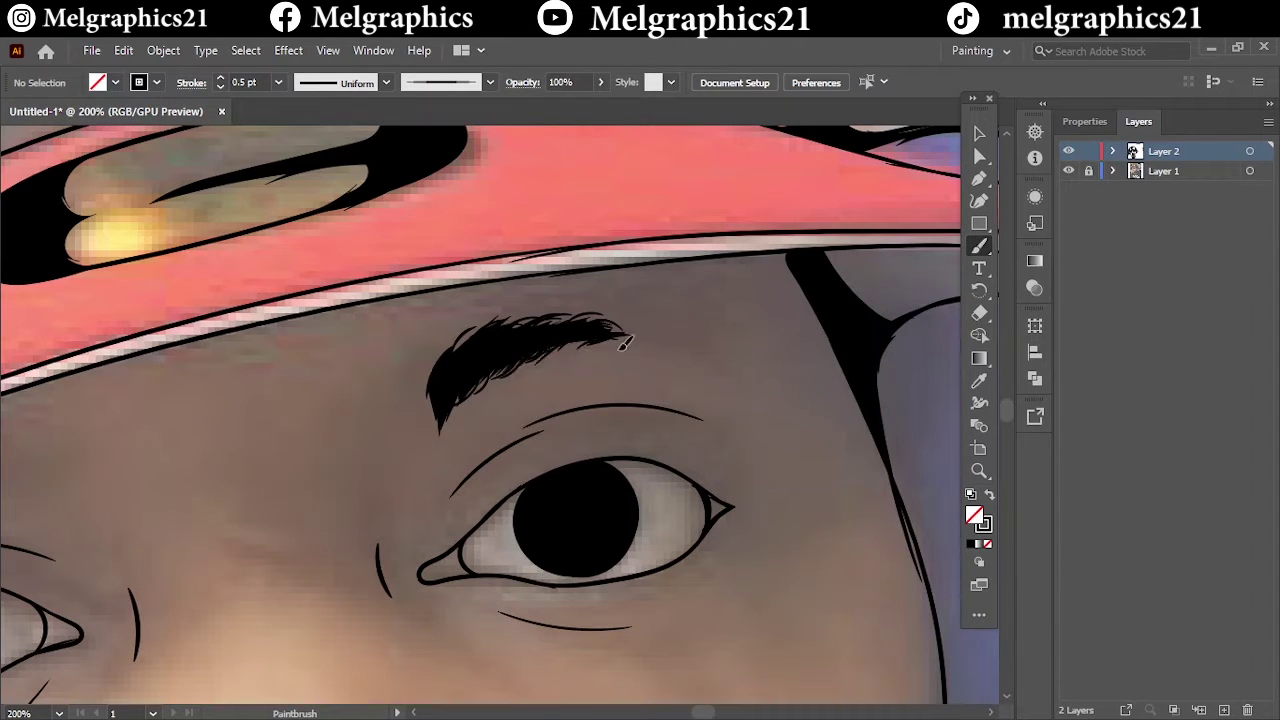
left_click_drag(600, 322, 550, 300)
mouse_move(585, 325)
left_mouse_down()
mouse_move(505, 318)
mouse_move(480, 340)
left_mouse_up()
left_click_drag(450, 380, 428, 345)
Step: Return to 0.25 pt stroke and paint fine hairs above the other eyebrow, comparing with the photo
left_click(278, 82)
left_click(290, 102)
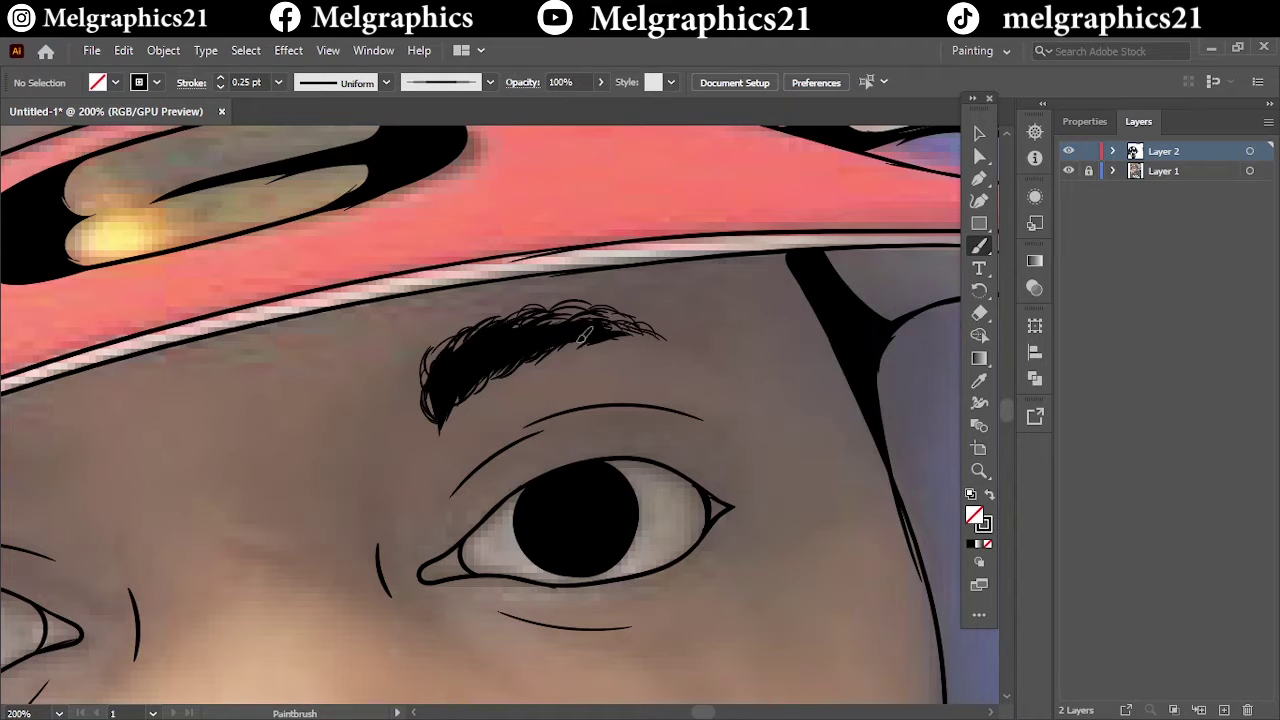
scroll(445, 420, "down", 5)
left_click(1068, 170)
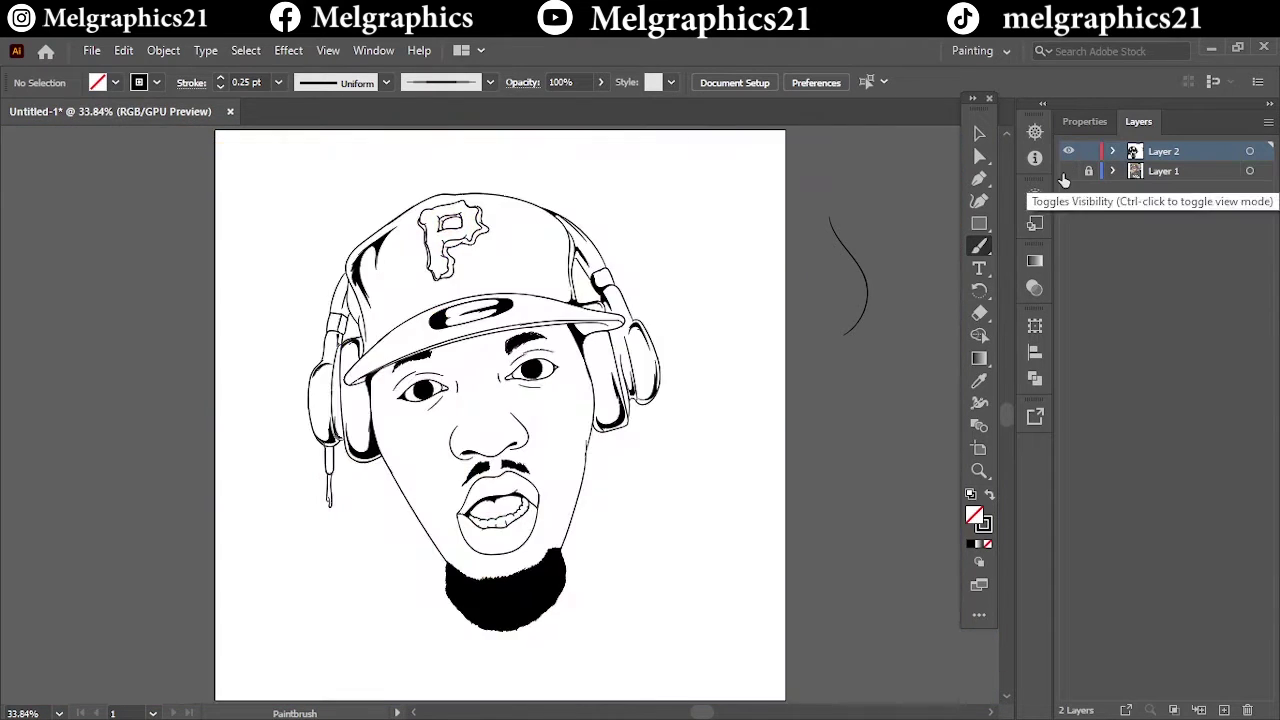
scroll(568, 323, "up", 4)
left_click_drag(395, 350, 395, 392)
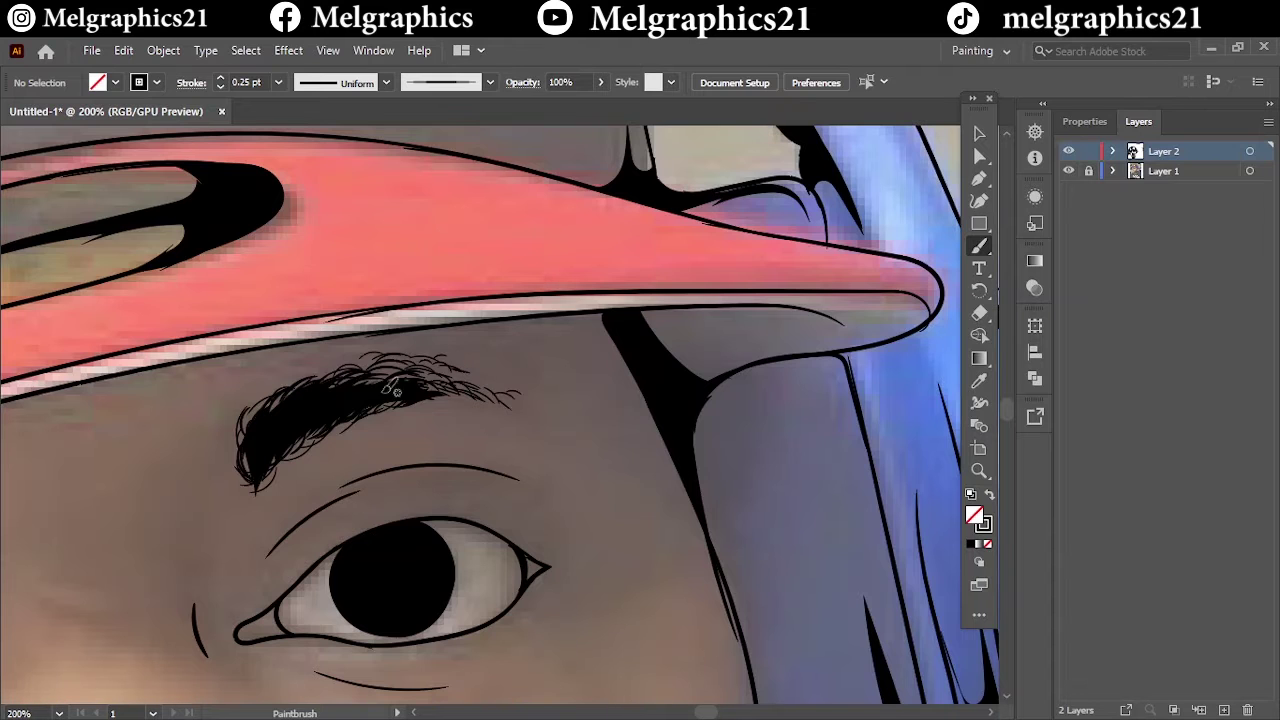
scroll(295, 413, "down", 5)
left_click(1068, 170)
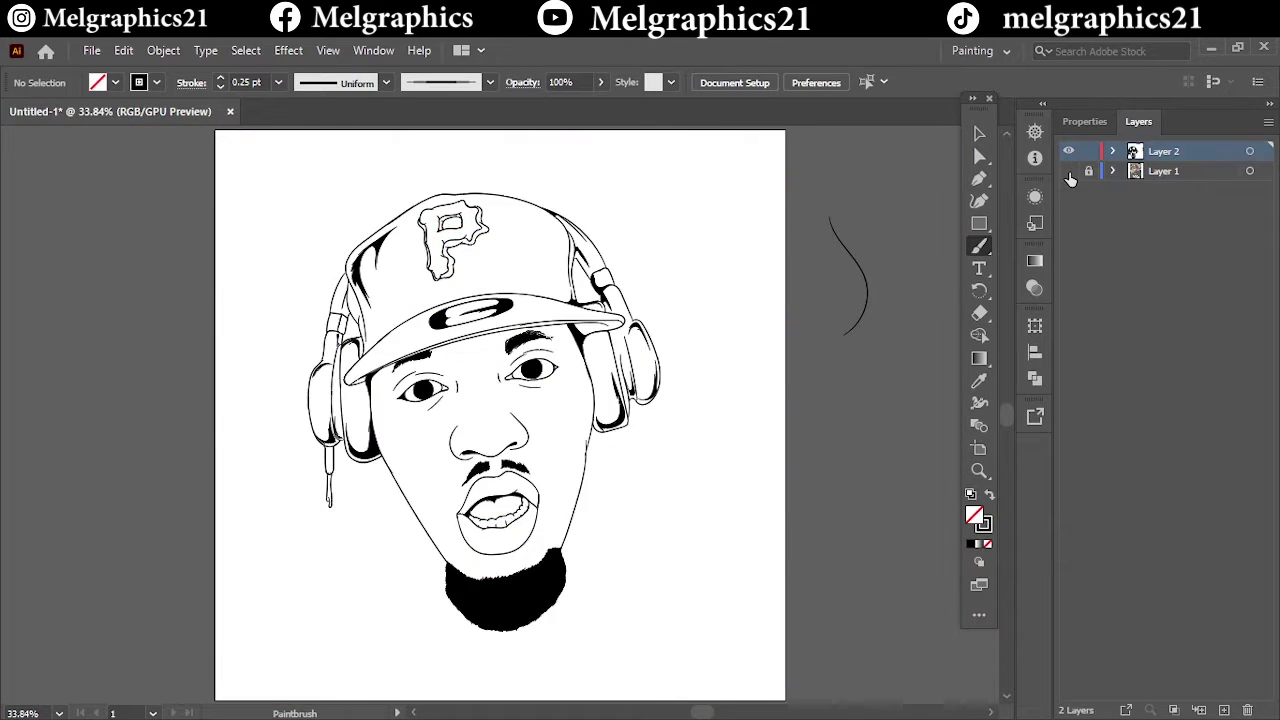
Step: Paint hair strokes along the left mustache and check it without the photo
left_click(1068, 170)
scroll(522, 322, "up", 4)
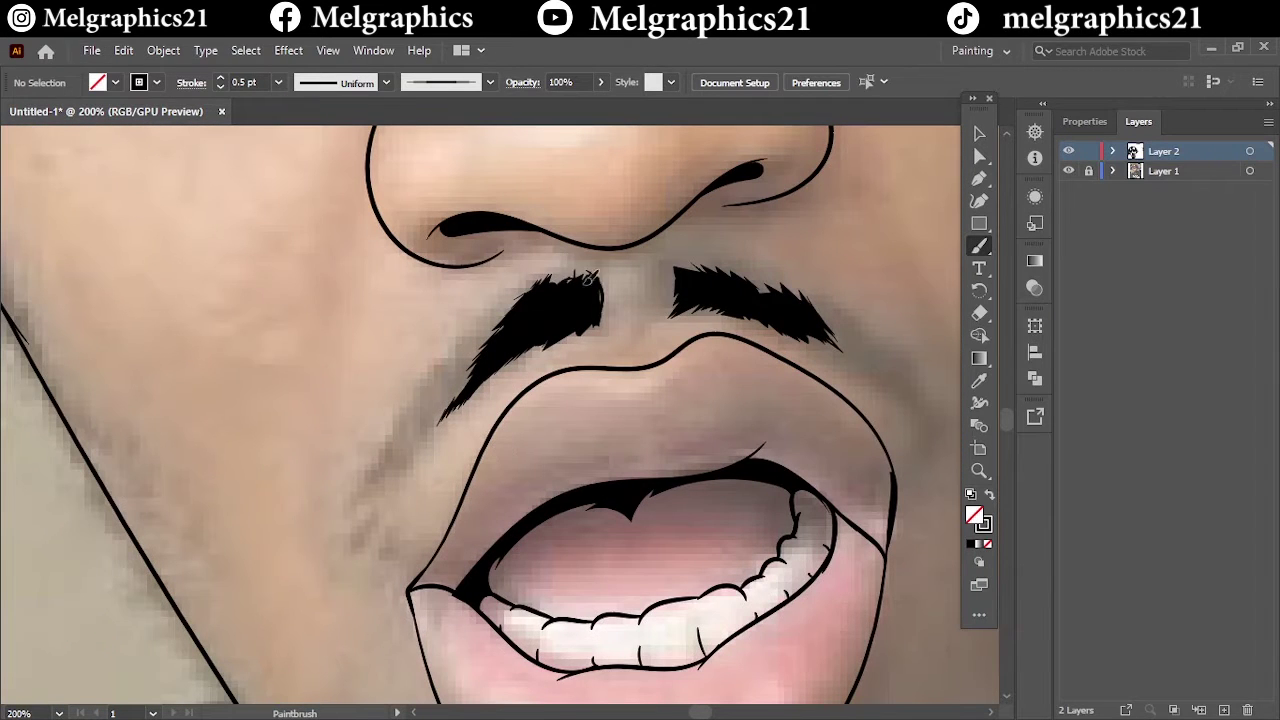
mouse_move(538, 302)
left_mouse_down()
mouse_move(458, 378)
mouse_move(472, 409)
left_mouse_up()
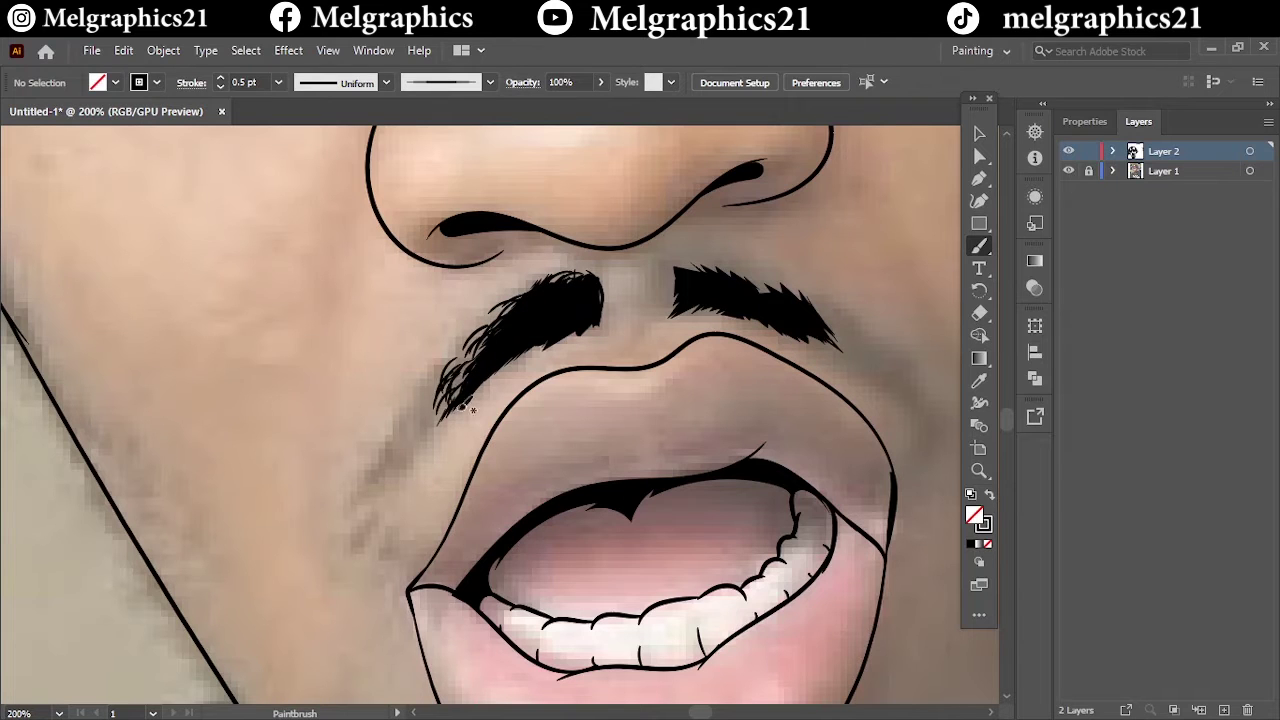
scroll(450, 395, "down", 5)
left_click(1068, 170)
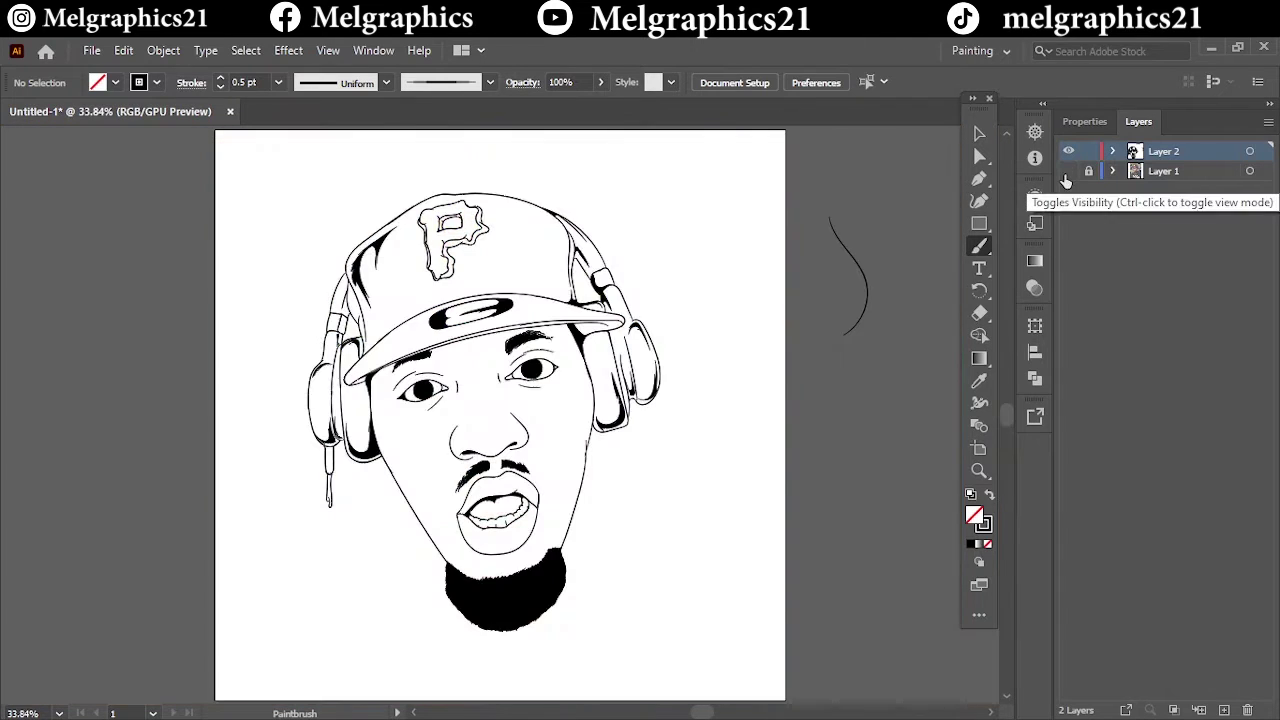
left_click(1067, 170)
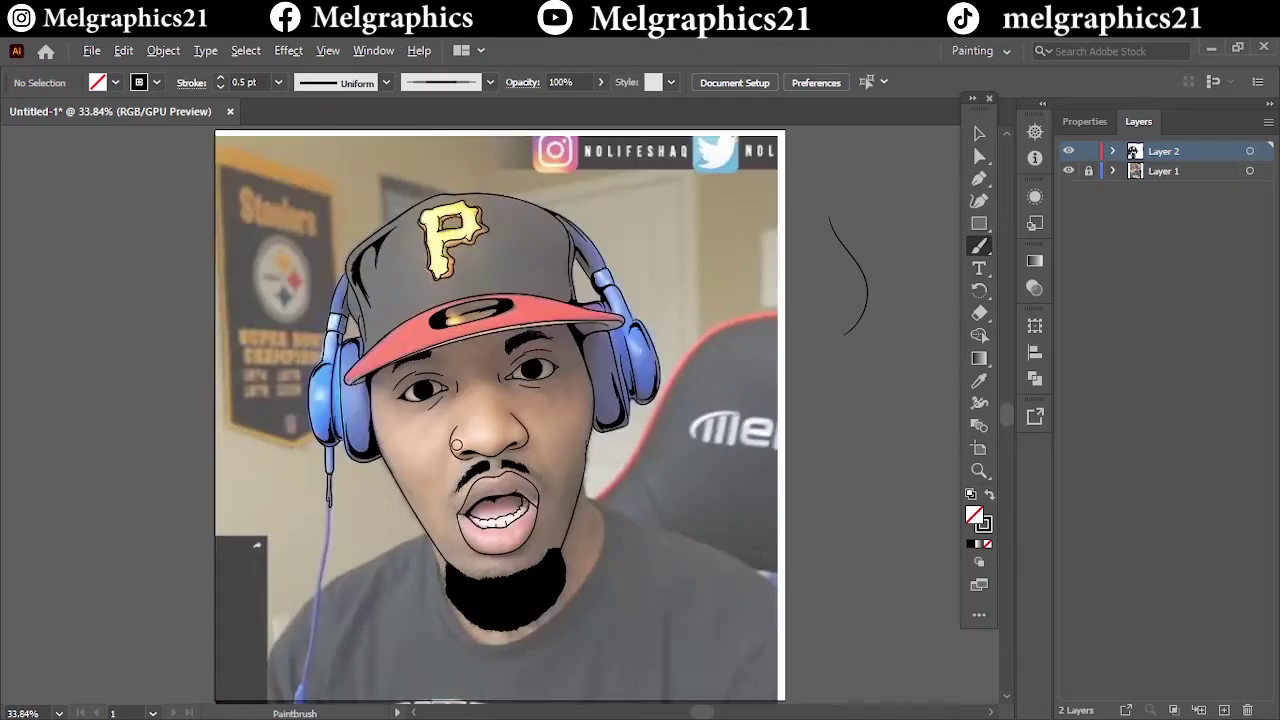
scroll(549, 502, "up", 5)
Step: Paint hairs around the right mustache's inner end, top edge and curly outer end
left_click_drag(535, 390, 499, 419)
left_click_drag(545, 362, 512, 366)
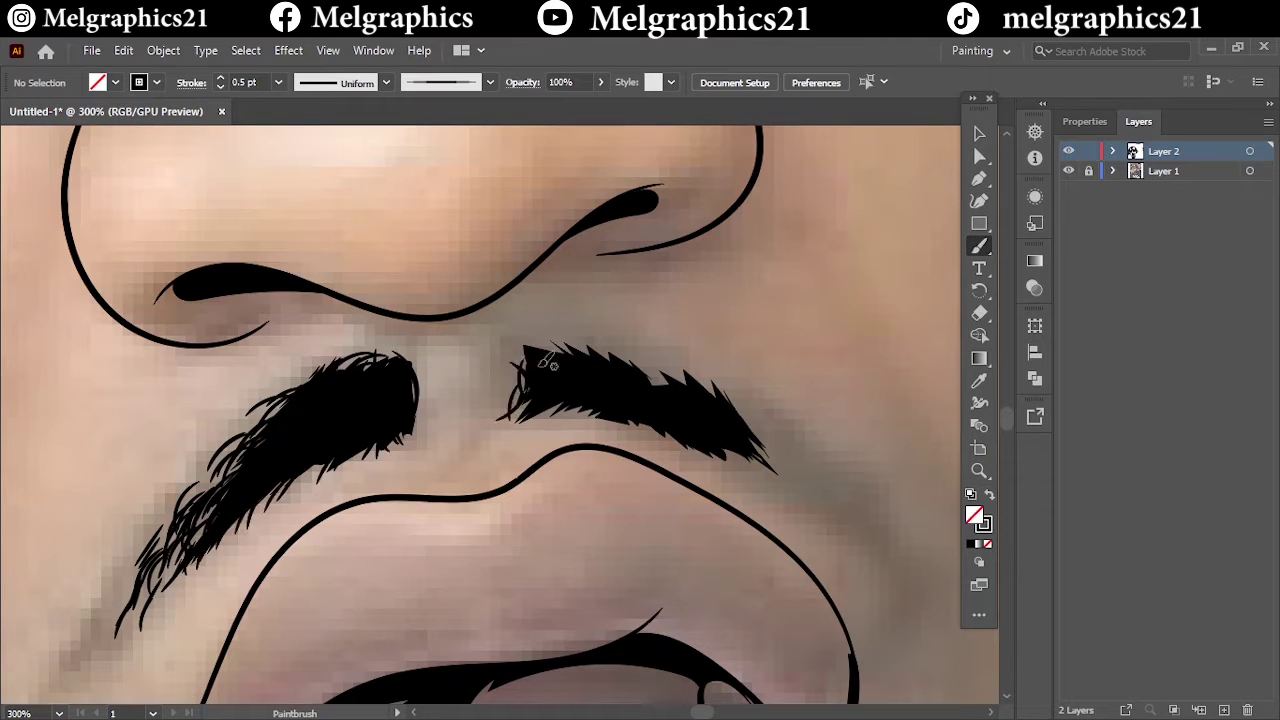
mouse_move(640, 368)
left_mouse_down()
mouse_move(590, 343)
mouse_move(636, 357)
left_mouse_up()
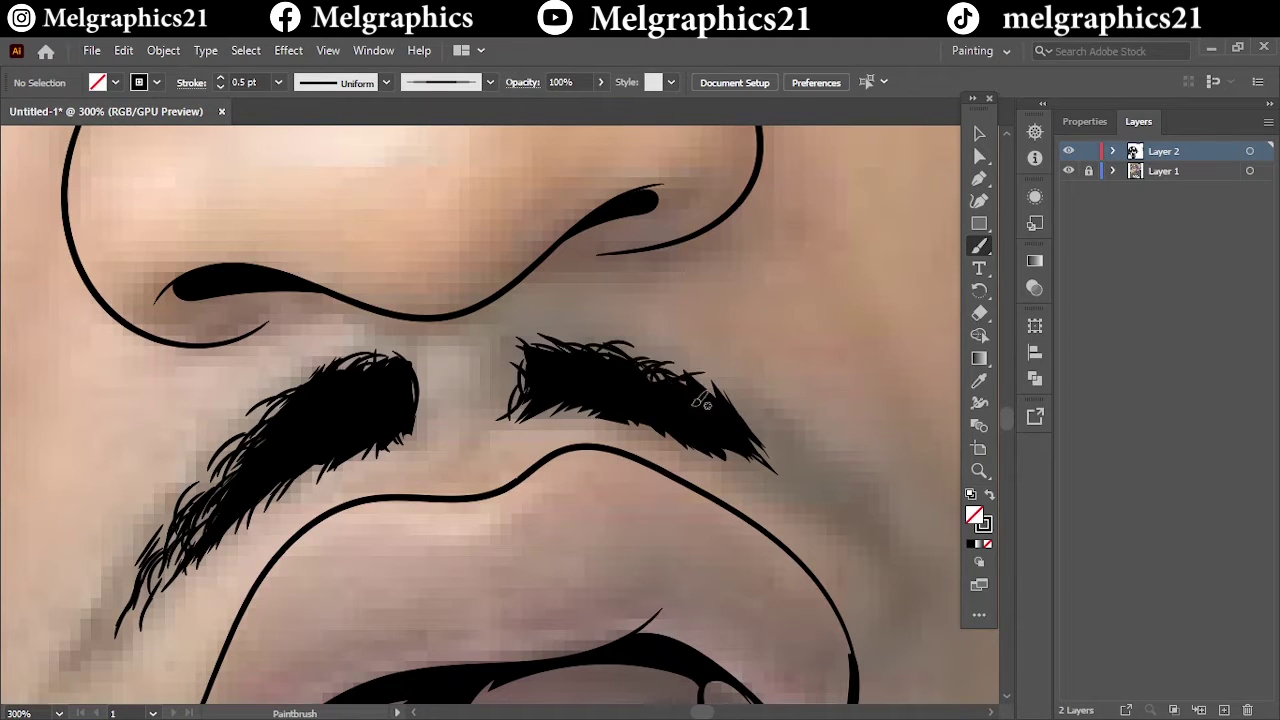
mouse_move(736, 425)
left_mouse_down()
mouse_move(790, 440)
mouse_move(808, 475)
left_mouse_up()
left_click_drag(742, 455, 673, 420)
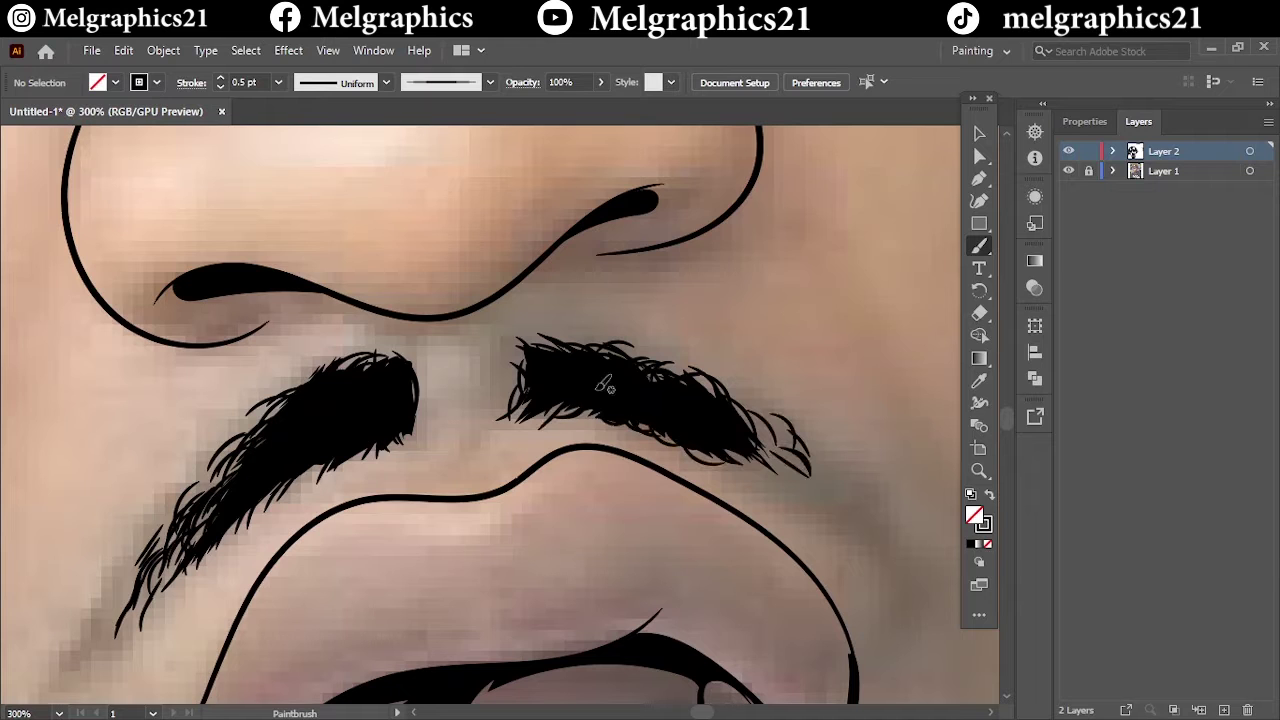
Step: Extend the left mustache downward toward the mouth corner with hair strokes
key("ctrl+0")
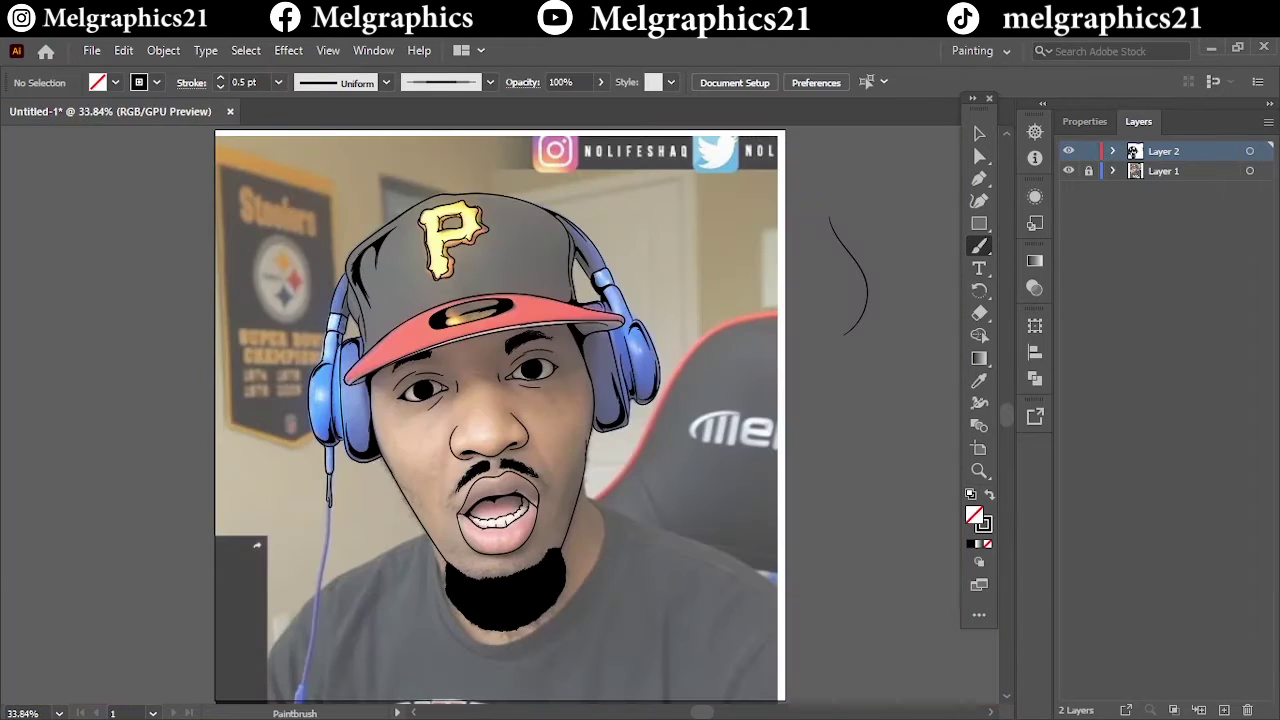
scroll(468, 497, "up", 3)
scroll(470, 497, "up", 2)
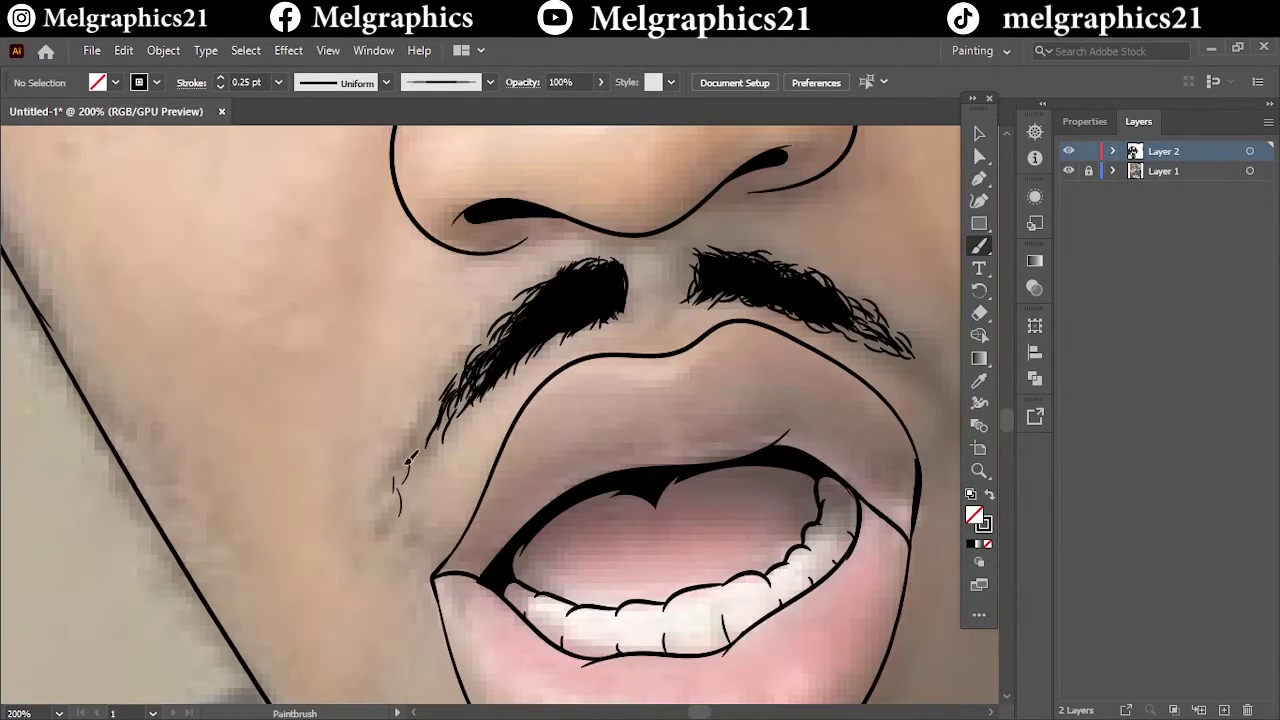
mouse_move(440, 408)
left_mouse_down()
mouse_move(398, 495)
mouse_move(405, 470)
left_mouse_up()
left_click_drag(445, 405, 400, 515)
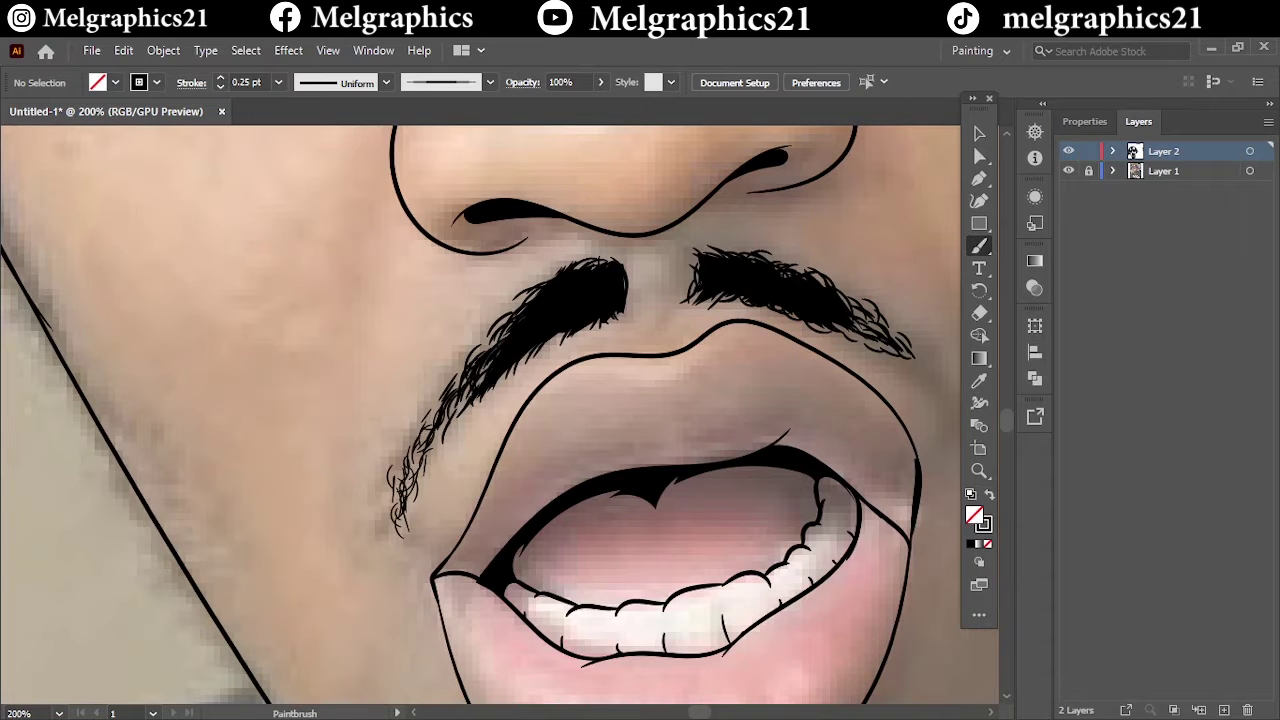
left_click_drag(929, 355, 547, 327)
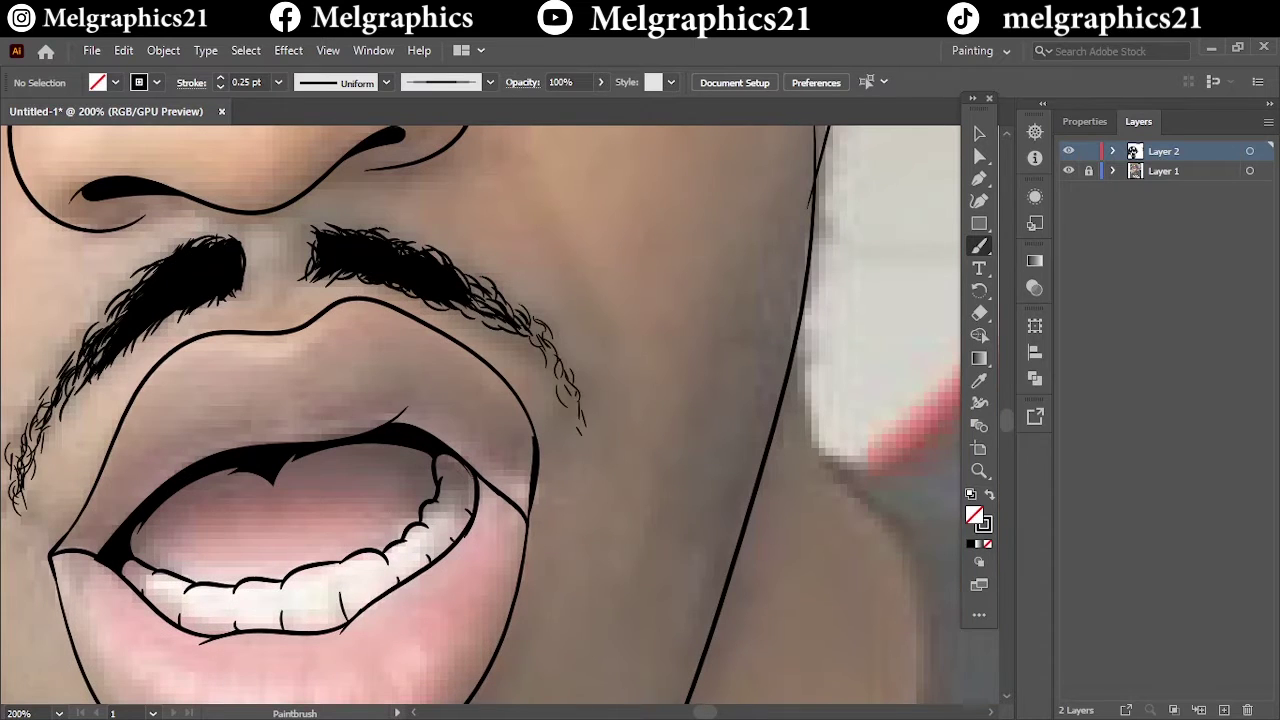
key("ctrl+0")
Step: At 0.5 pt stroke, paint hair strokes along the beard's top edge and up the jawline
left_click(300, 122)
scroll(294, 414, "down", 3)
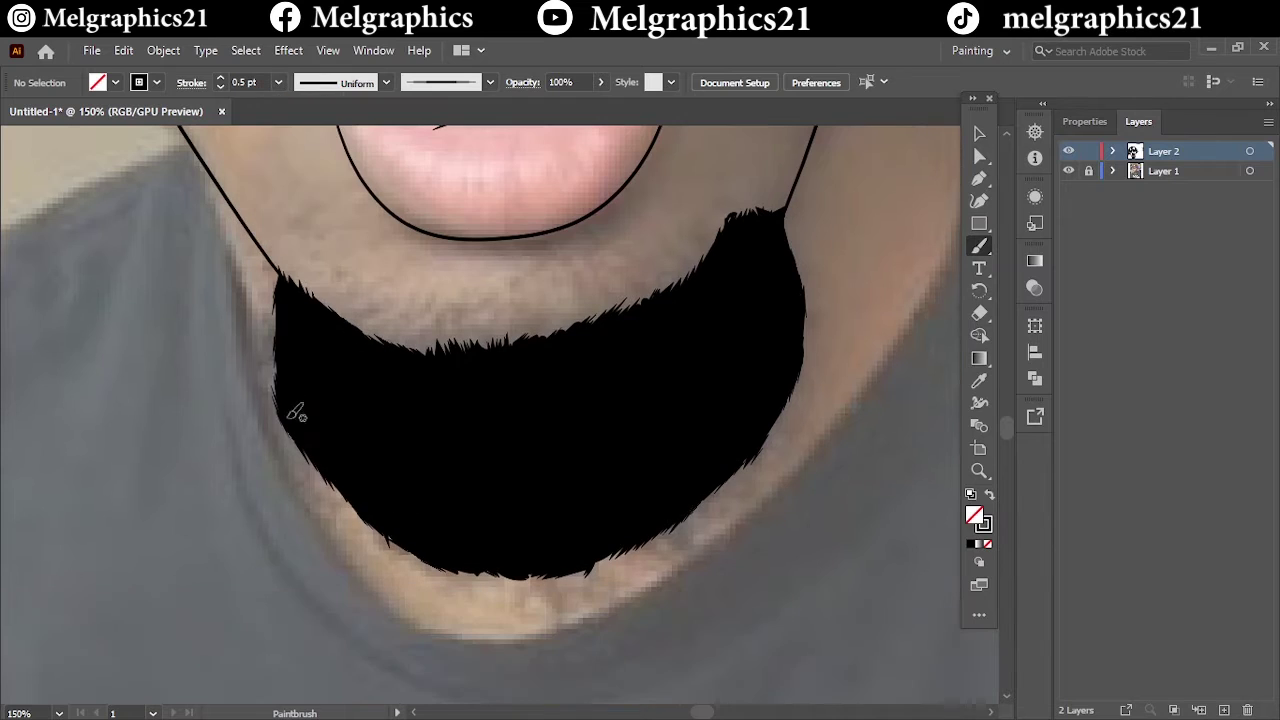
mouse_move(300, 271)
left_mouse_down()
mouse_move(309, 363)
mouse_move(472, 400)
left_mouse_up()
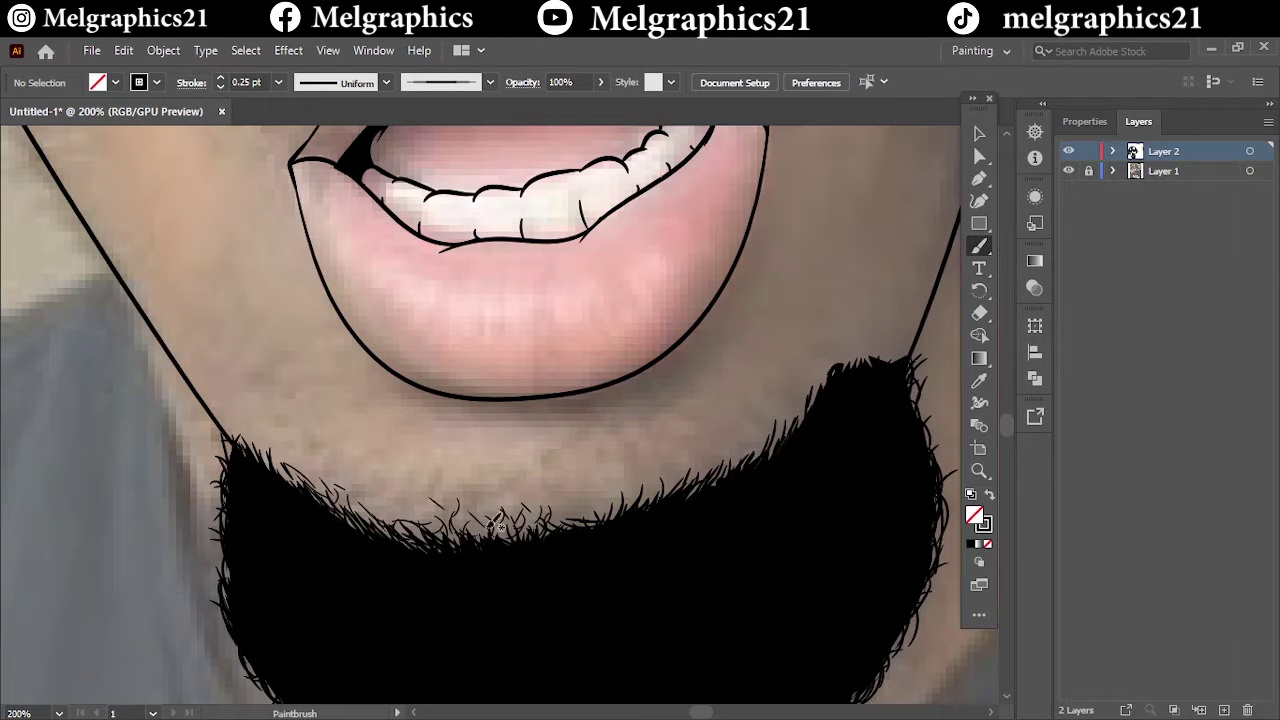
left_click_drag(745, 470, 795, 425)
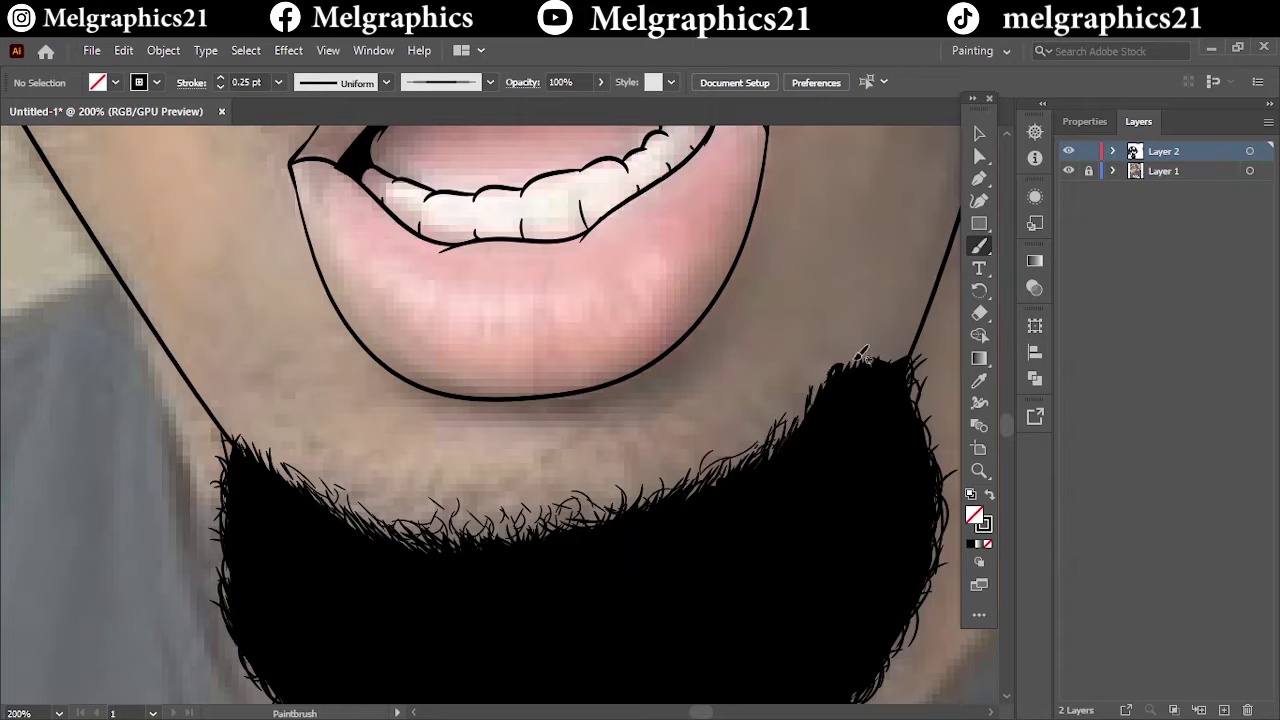
mouse_move(858, 362)
left_mouse_down()
mouse_move(926, 285)
mouse_move(918, 300)
left_mouse_up()
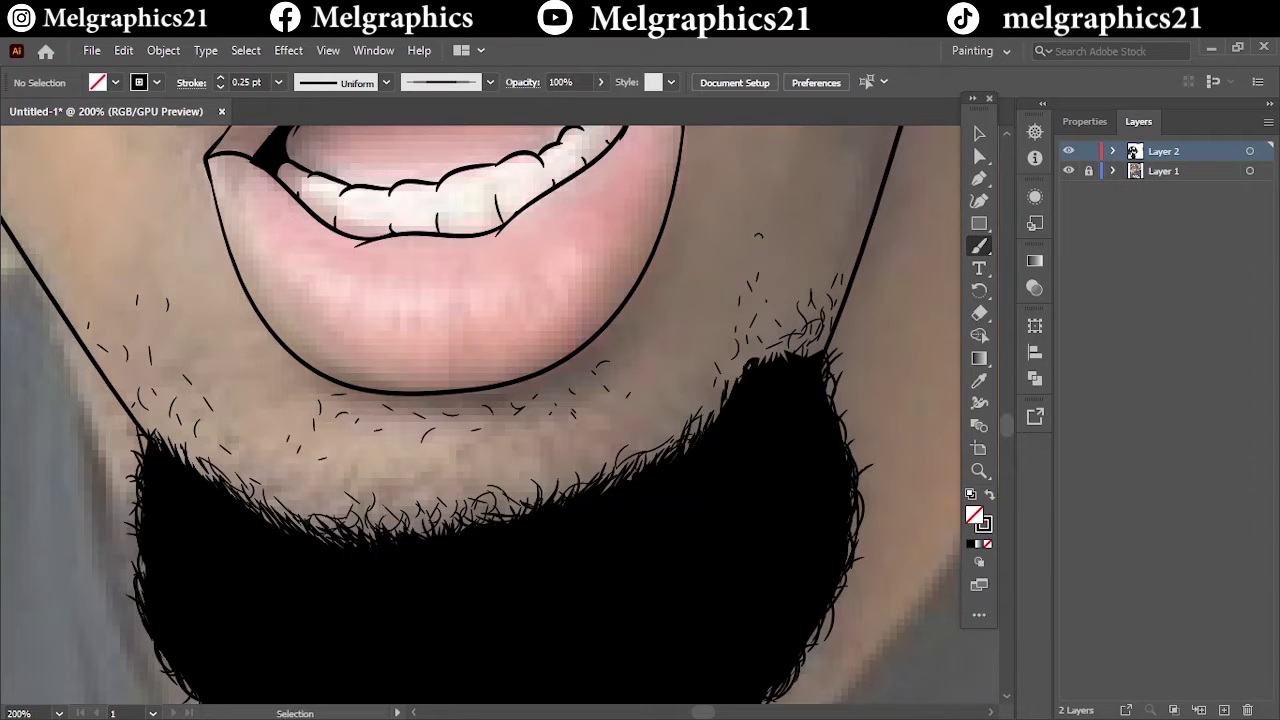
Step: Hide and re-show the reference photo twice to check the stubble
left_click(1068, 171)
left_click(1068, 171)
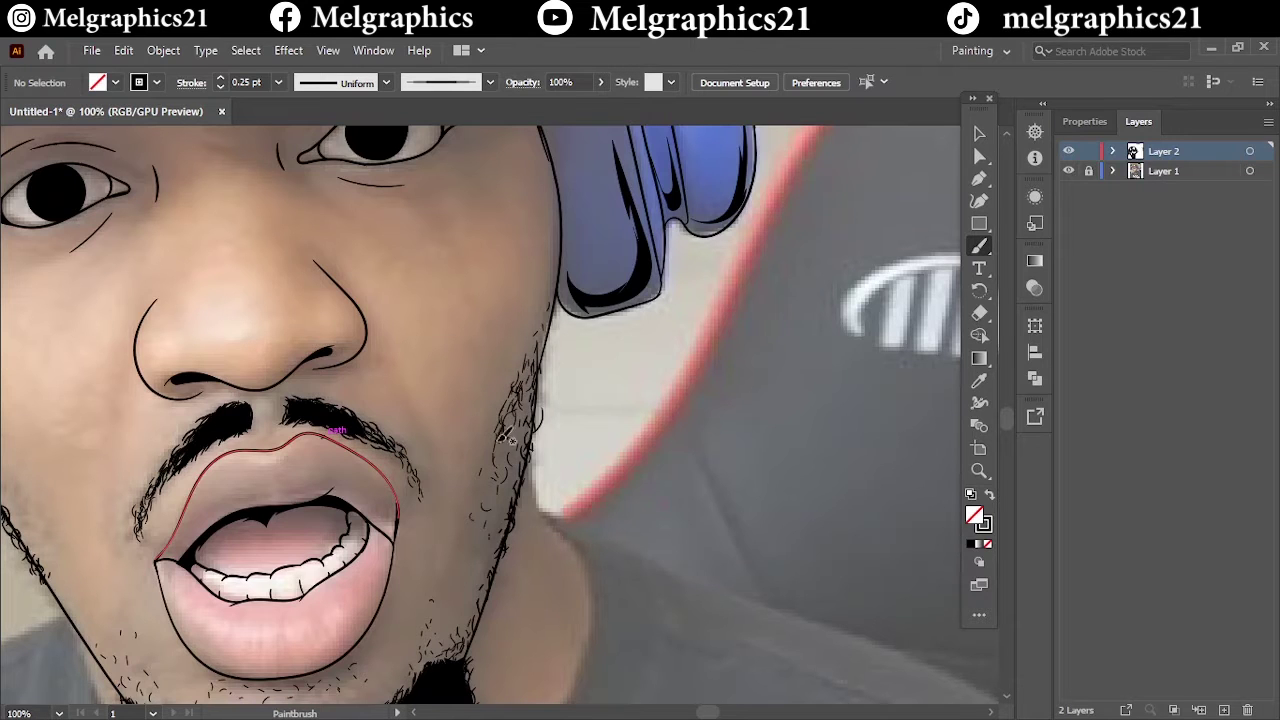
left_click(1068, 171)
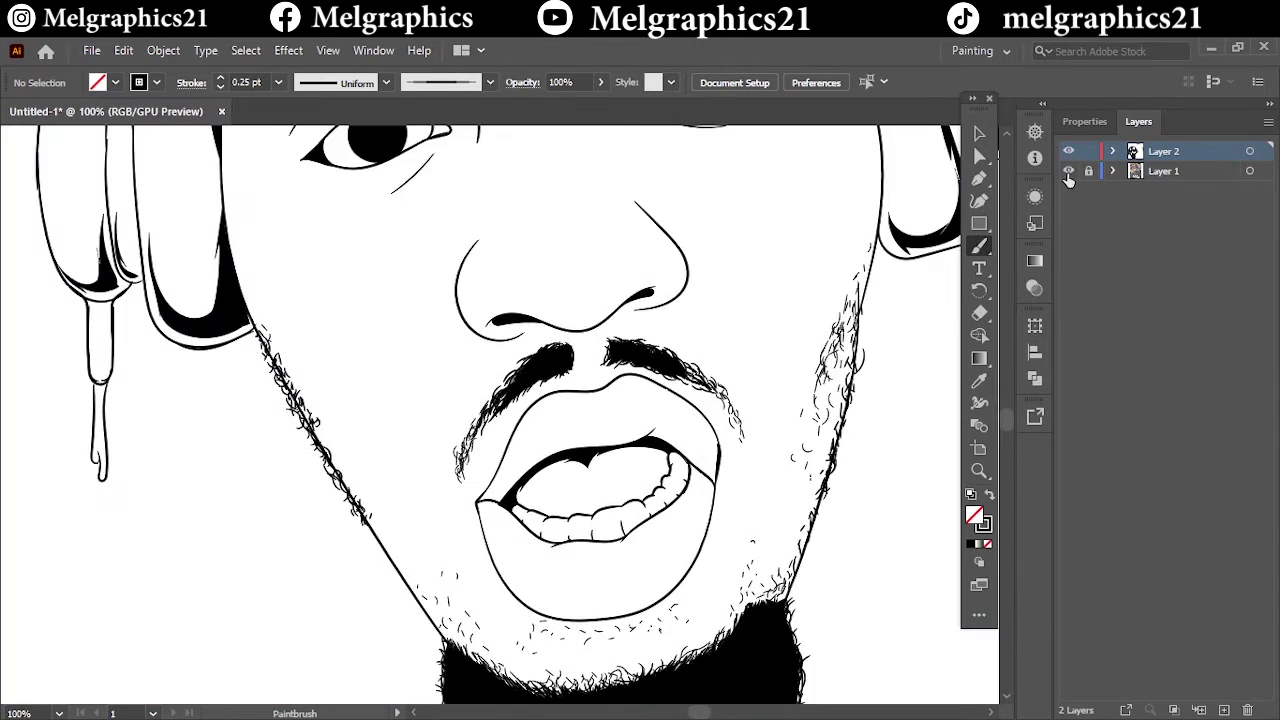
left_click(1068, 171)
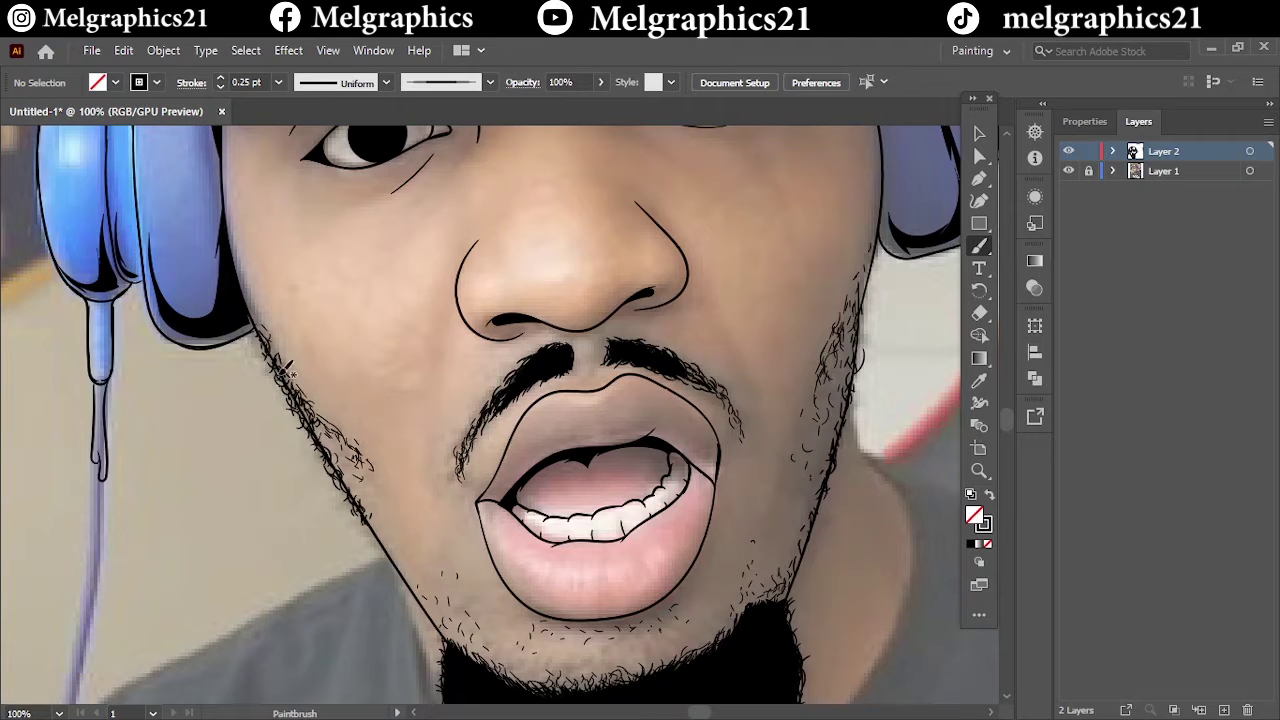
Step: Set the brush stroke weight to 1 pt
key("ctrl+0")
left_click(1068, 171)
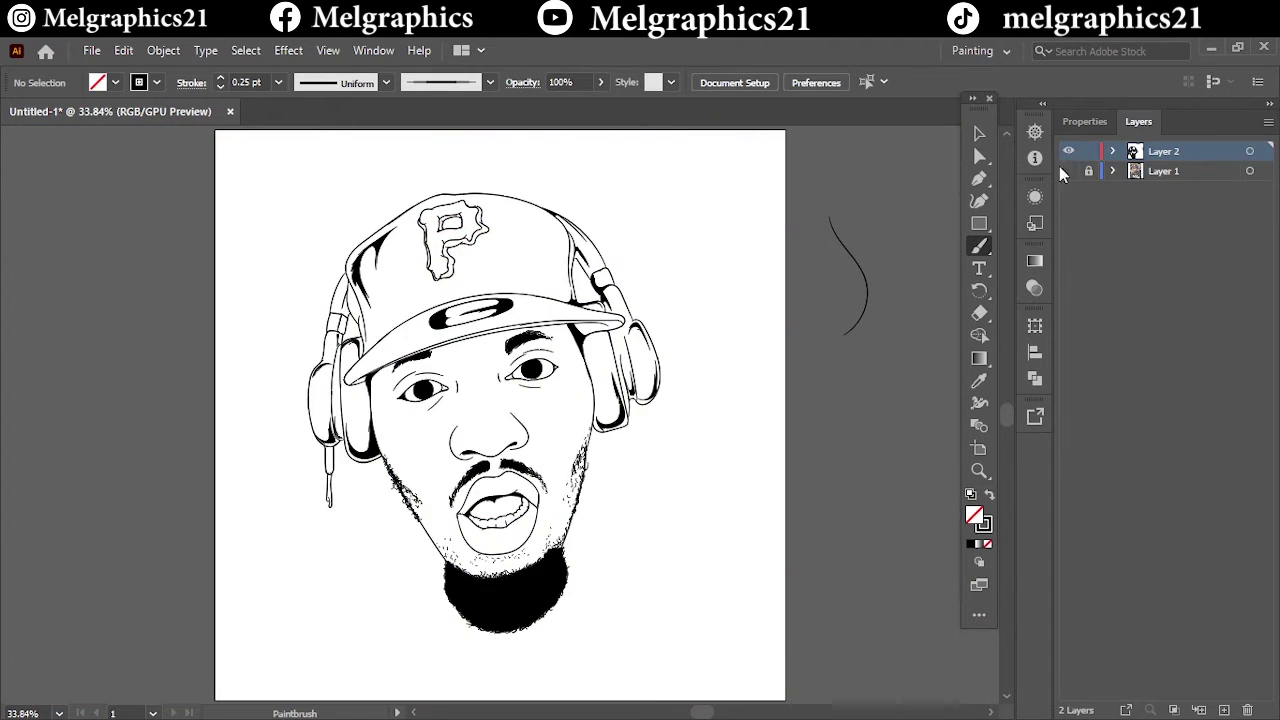
left_click(1068, 171)
left_click(278, 82)
left_click(299, 165)
Step: Hide the reference photo and merge all the face line art with Pathfinder Merge
key("ctrl+1")
key("ctrl+0")
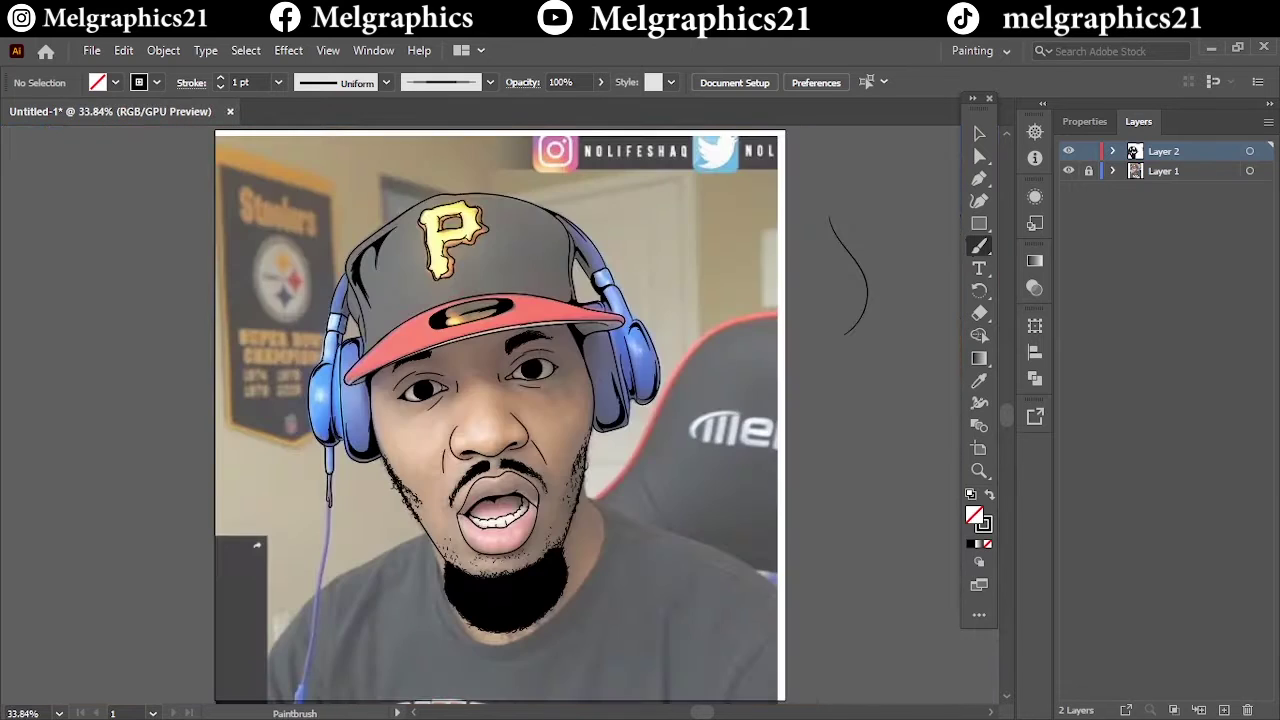
left_click(1068, 171)
left_click(979, 133)
left_click_drag(641, 653, 299, 99)
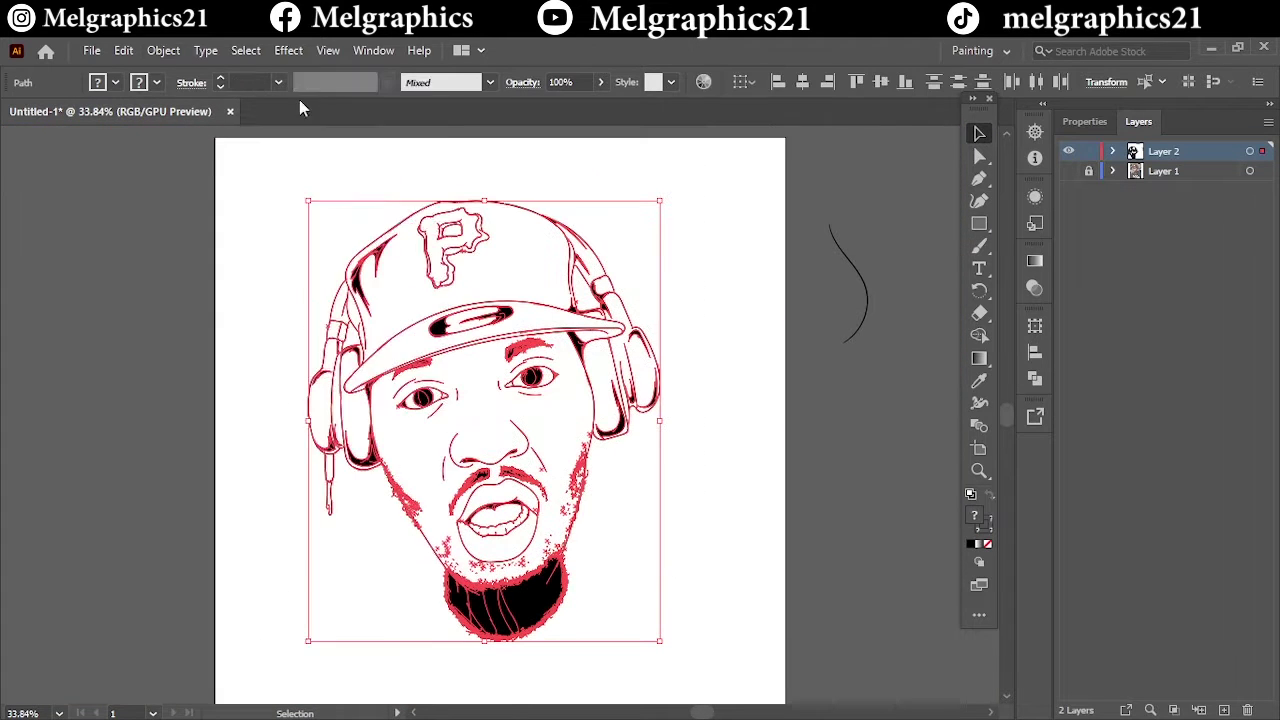
left_click(1075, 121)
left_click(822, 493)
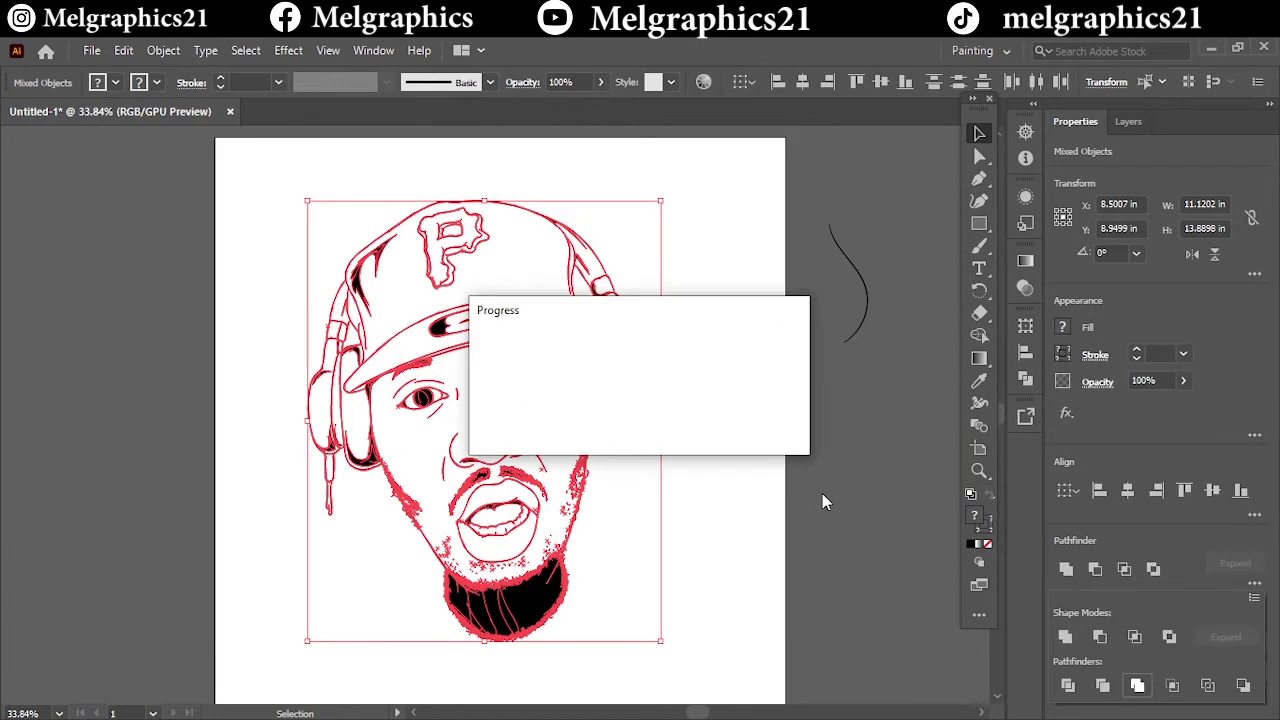
Step: Make Layer 2 active and set the fill to a deep orange skin tone
left_click(1138, 121)
left_click(1089, 151)
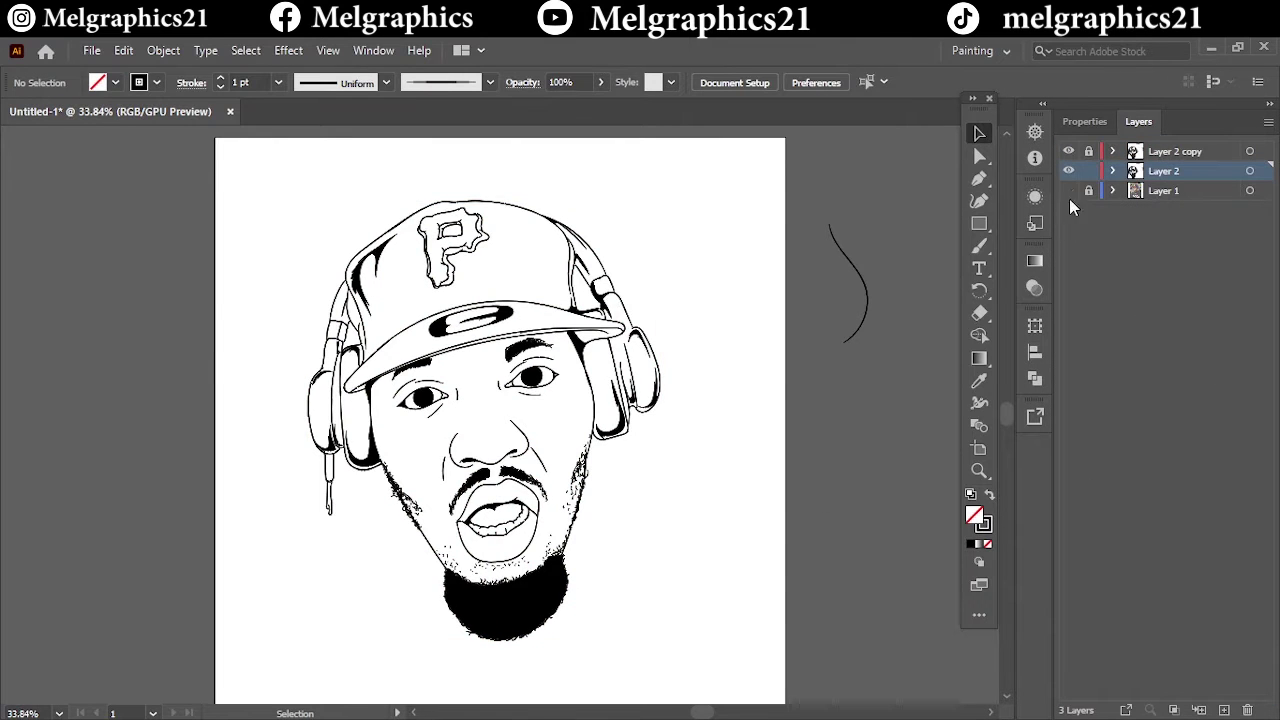
key("shift+x")
double_click(974, 516)
left_click(955, 460)
left_click(814, 252)
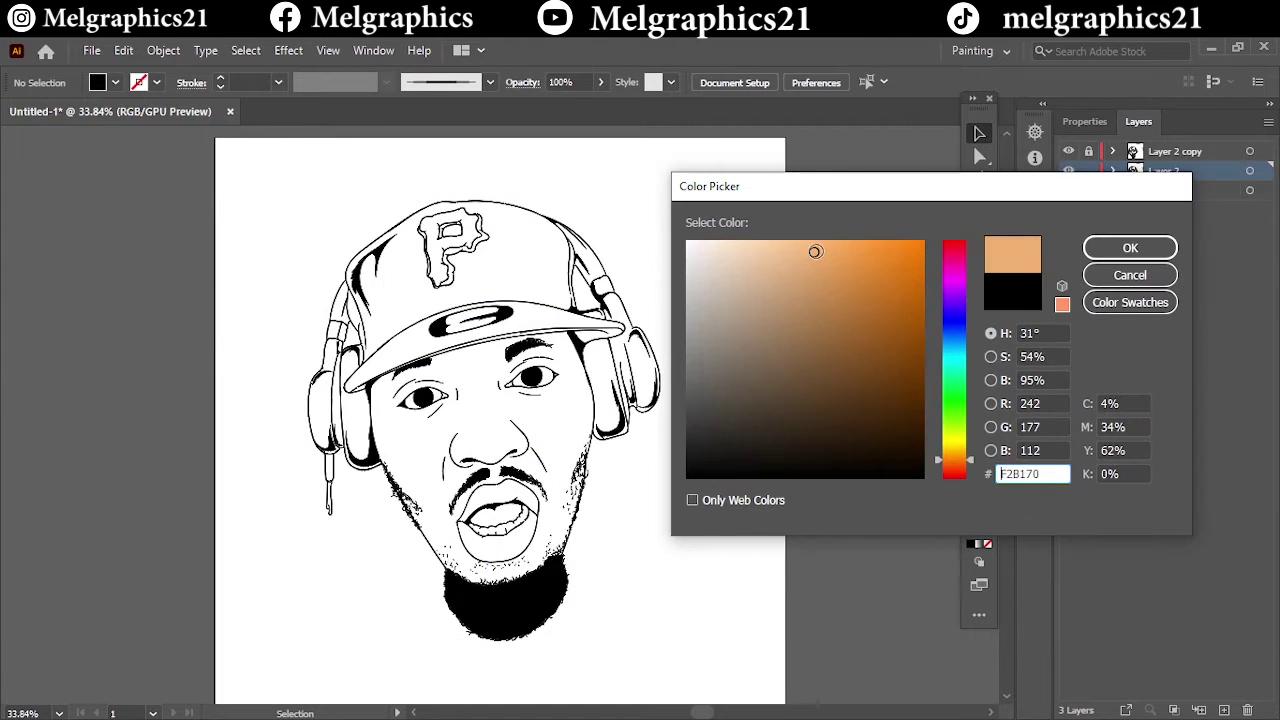
left_click(820, 262)
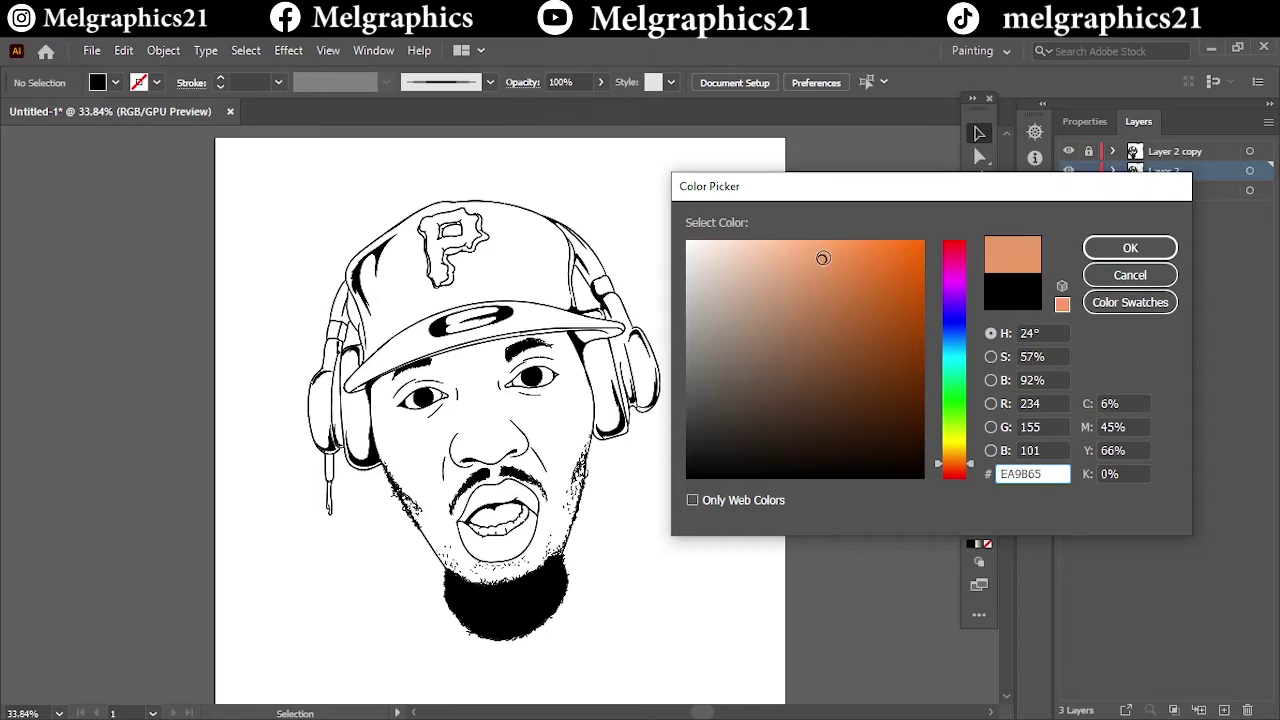
left_click(1130, 247)
Step: Draw an orange rectangle over the portrait and shift its blue balance with Adjust Colors
key("m")
left_click_drag(257, 195, 737, 664)
left_click(123, 50)
left_click(470, 377)
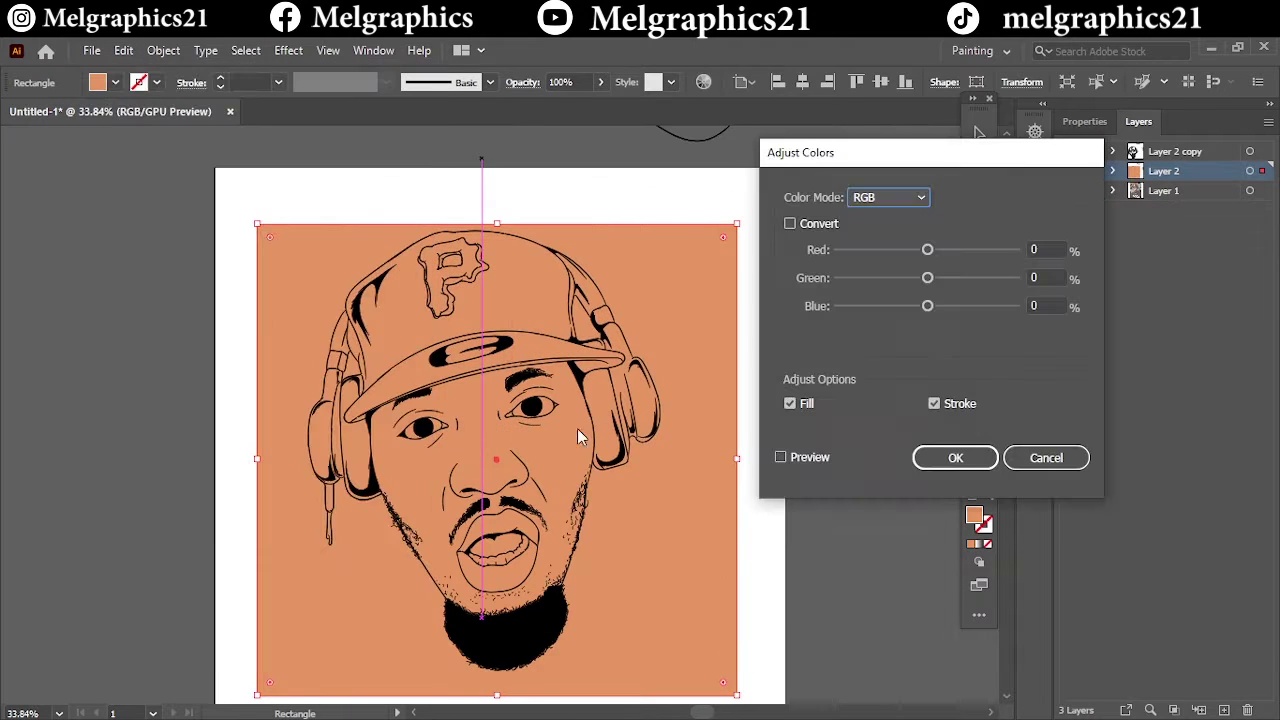
left_click(780, 457)
left_click_drag(927, 306, 929, 250)
left_click(955, 457)
Step: Send the orange rectangle behind the line art and merge them together
right_click(655, 235)
left_click(1043, 686)
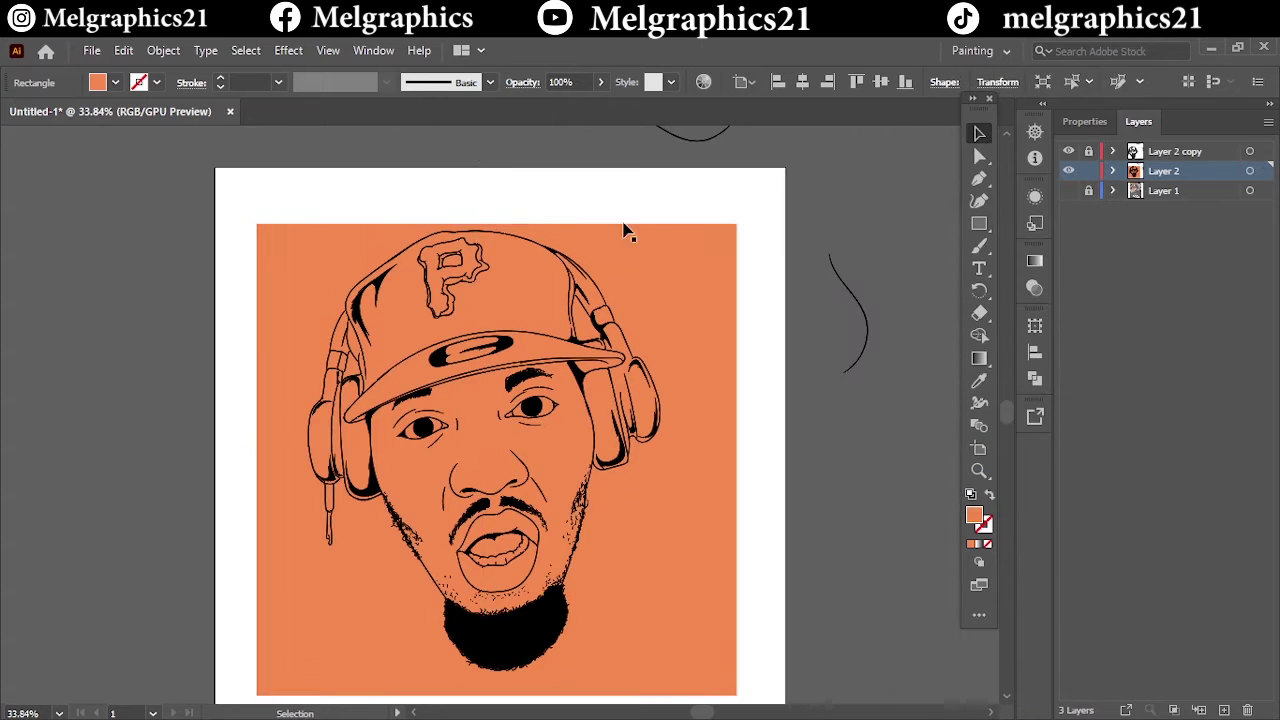
left_click(1085, 121)
left_click(1137, 688)
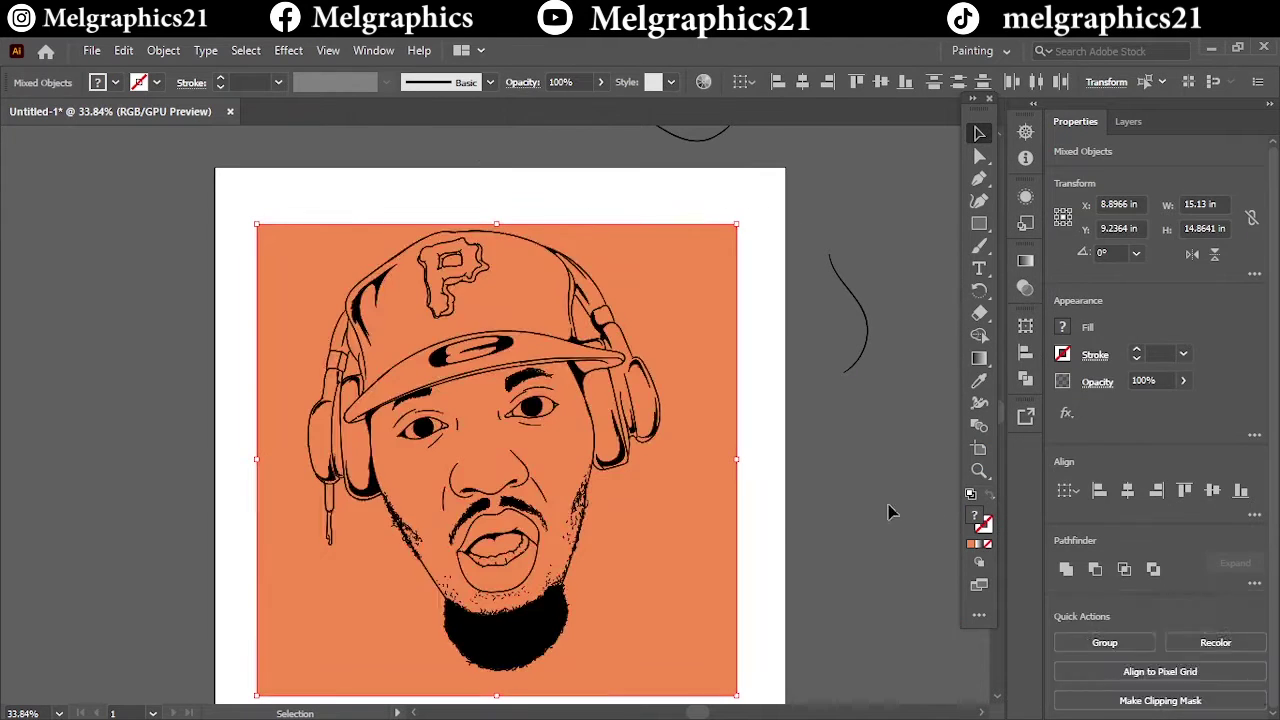
left_click(828, 429)
Step: Enter the merged group and select the cap's filled shapes
double_click(695, 297)
key("ctrl+shift+a")
scroll(457, 486, "up", 5)
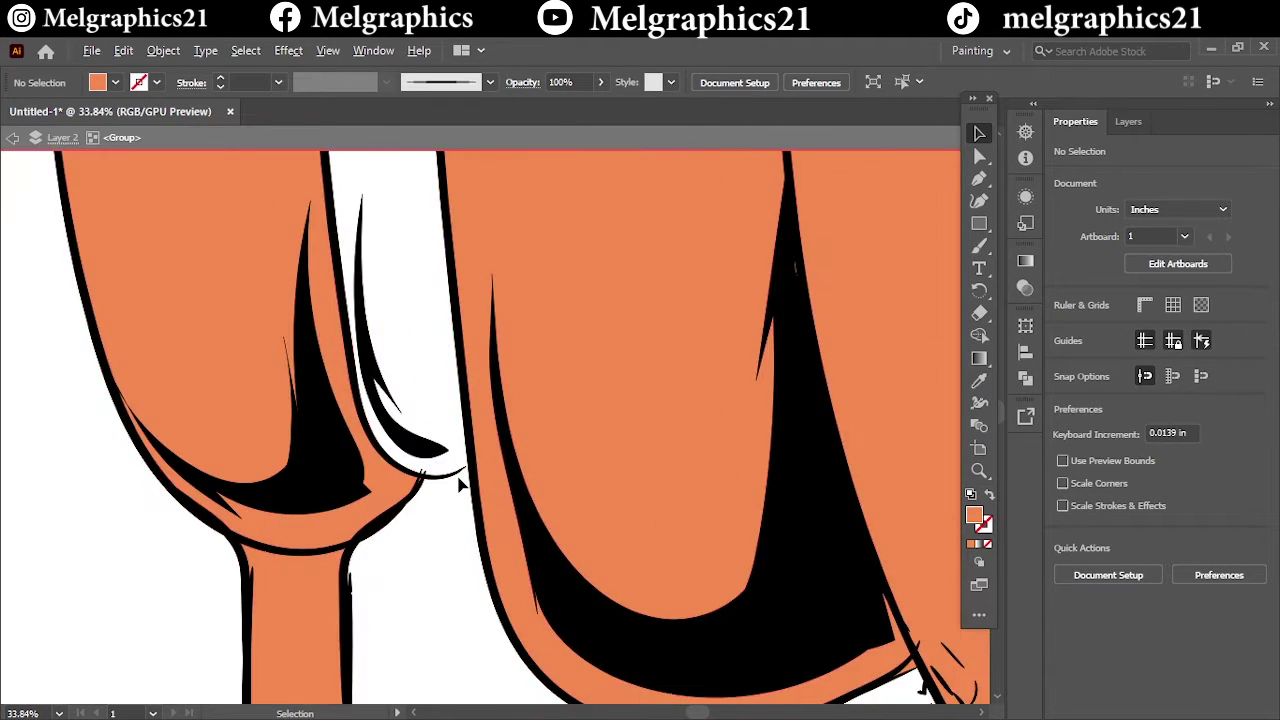
scroll(606, 503, "down", 1)
scroll(560, 343, "up", 2)
scroll(560, 343, "down", 2)
left_click_drag(607, 349, 630, 352)
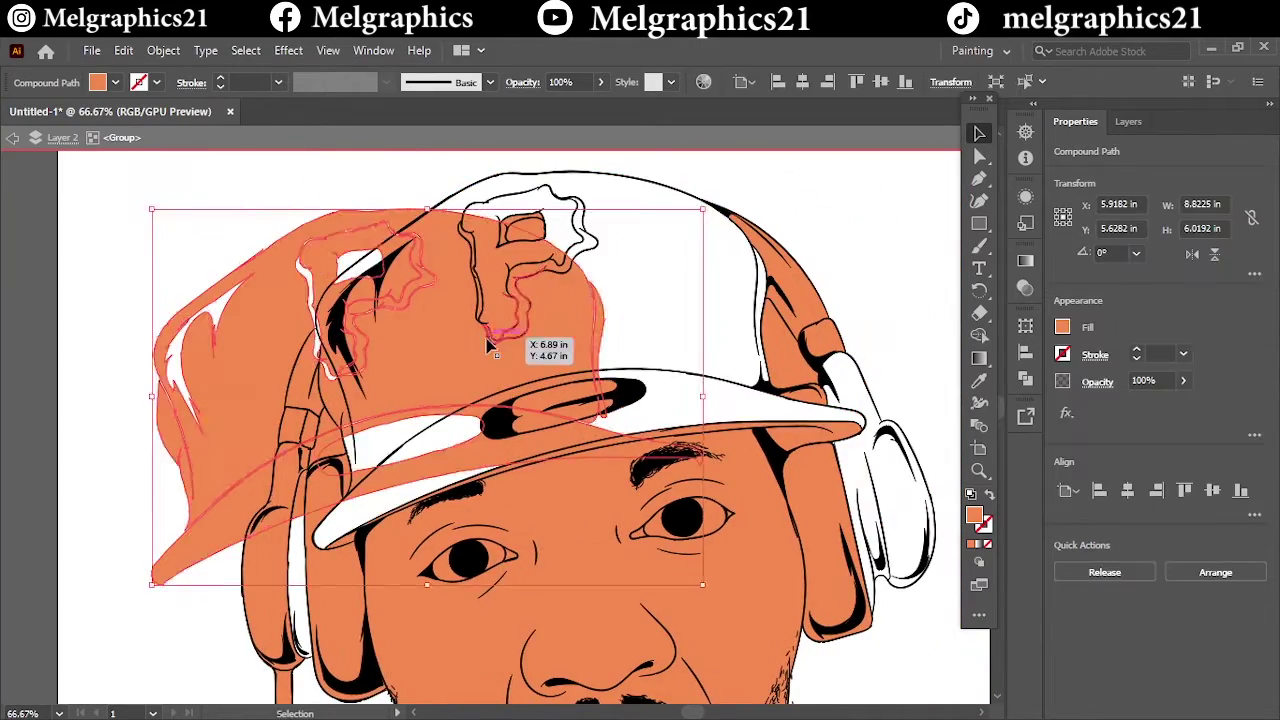
key("ctrl+z")
left_click(790, 270)
scroll(890, 246, "down", 3)
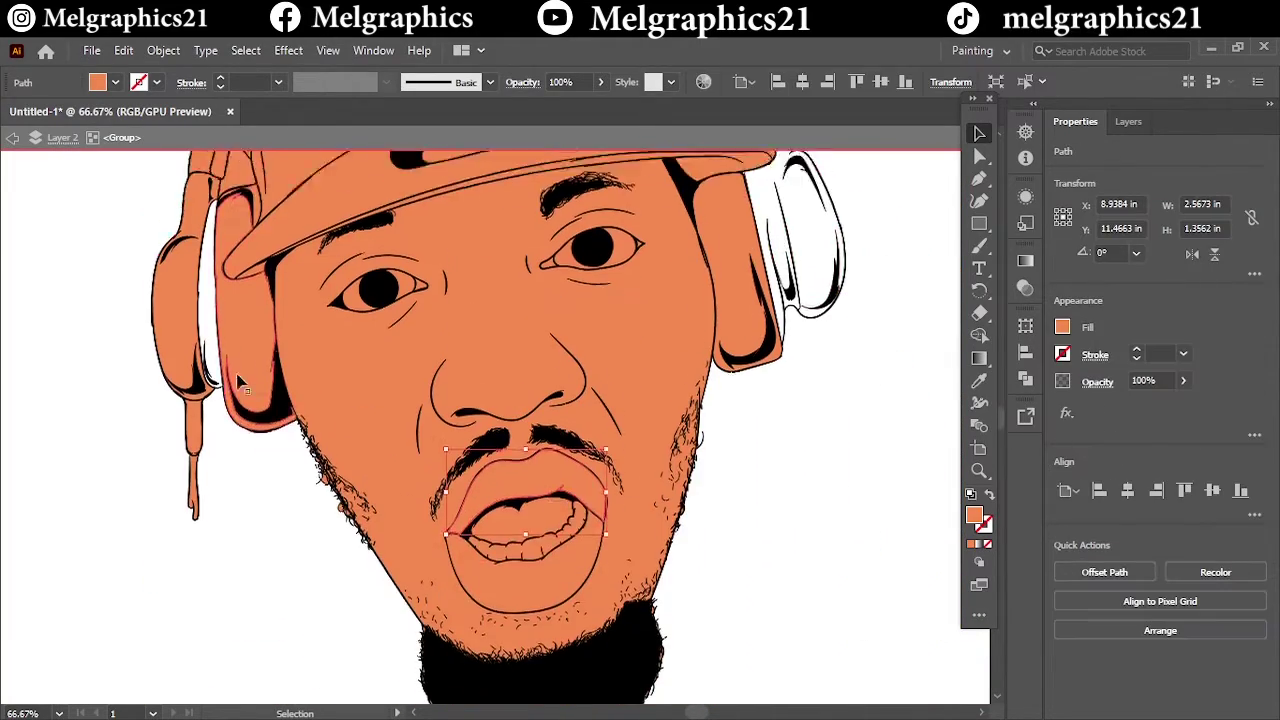
scroll(563, 531, "up", 4)
left_click(286, 391)
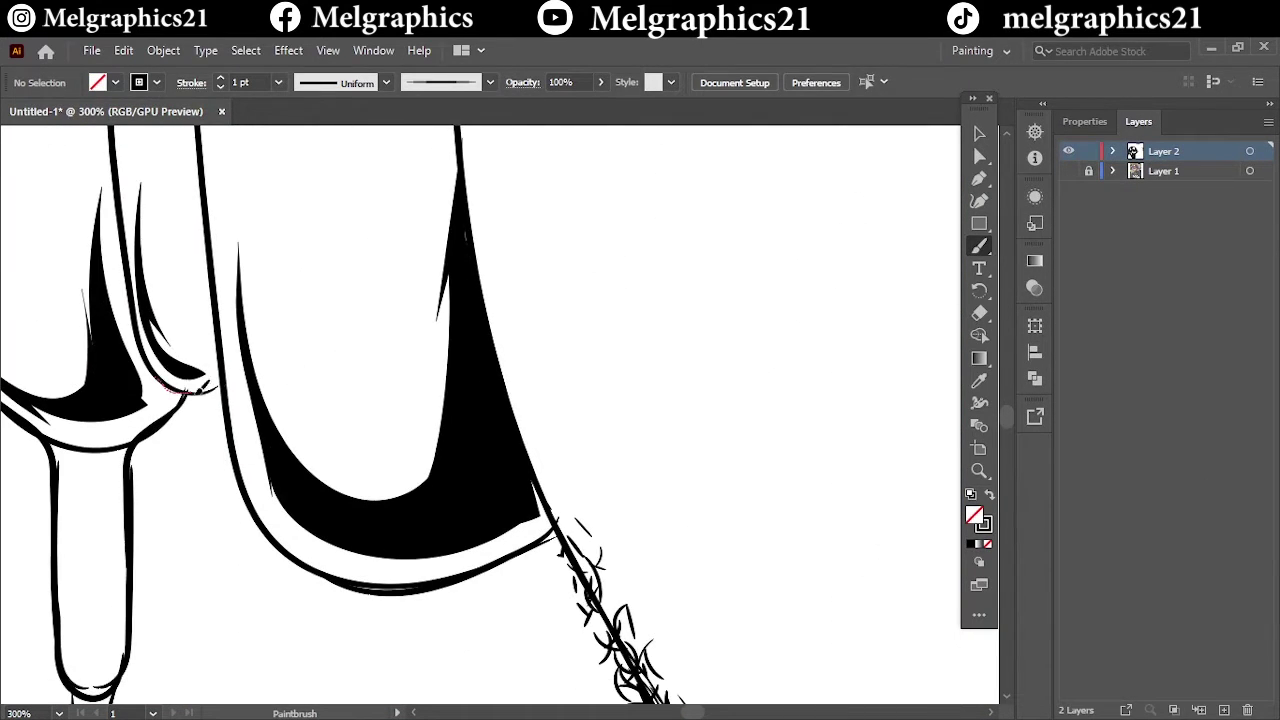
Step: Paint short brush strokes closing the outline gaps in the lower curve and near the headphones
key("ctrl+0")
scroll(592, 274, "up", 2)
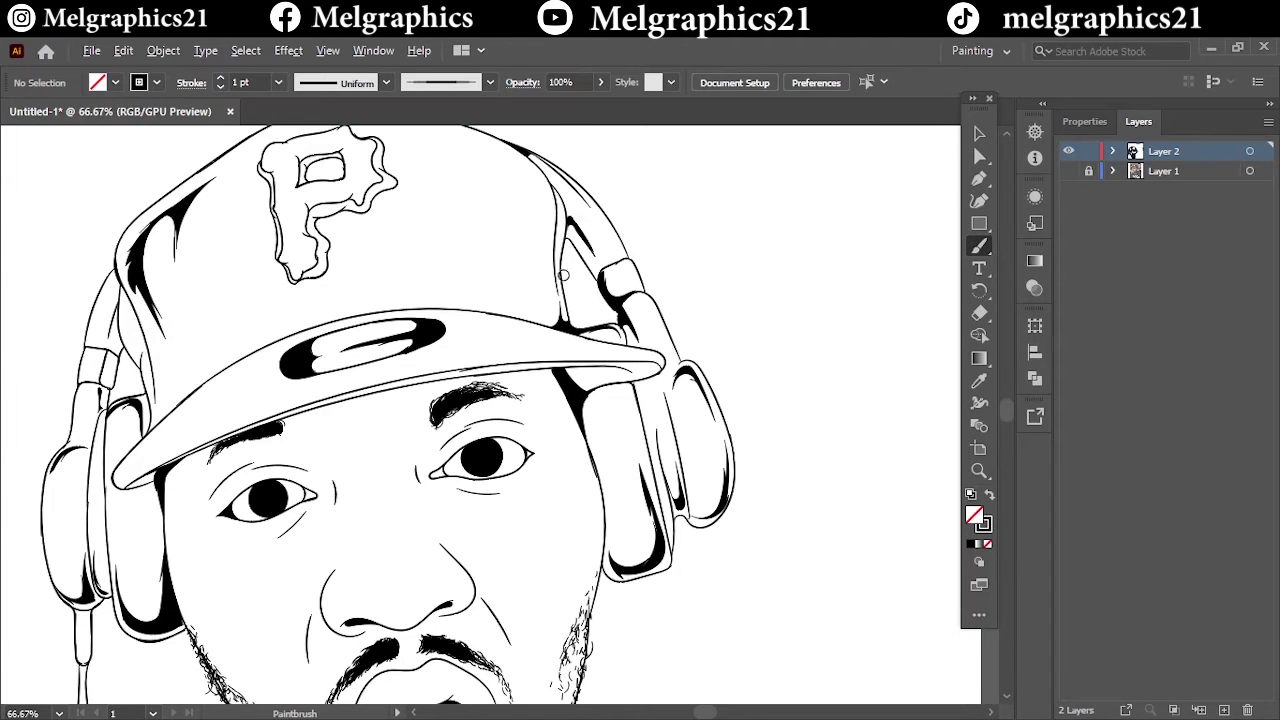
scroll(563, 275, "up", 3)
scroll(563, 275, "up", 3)
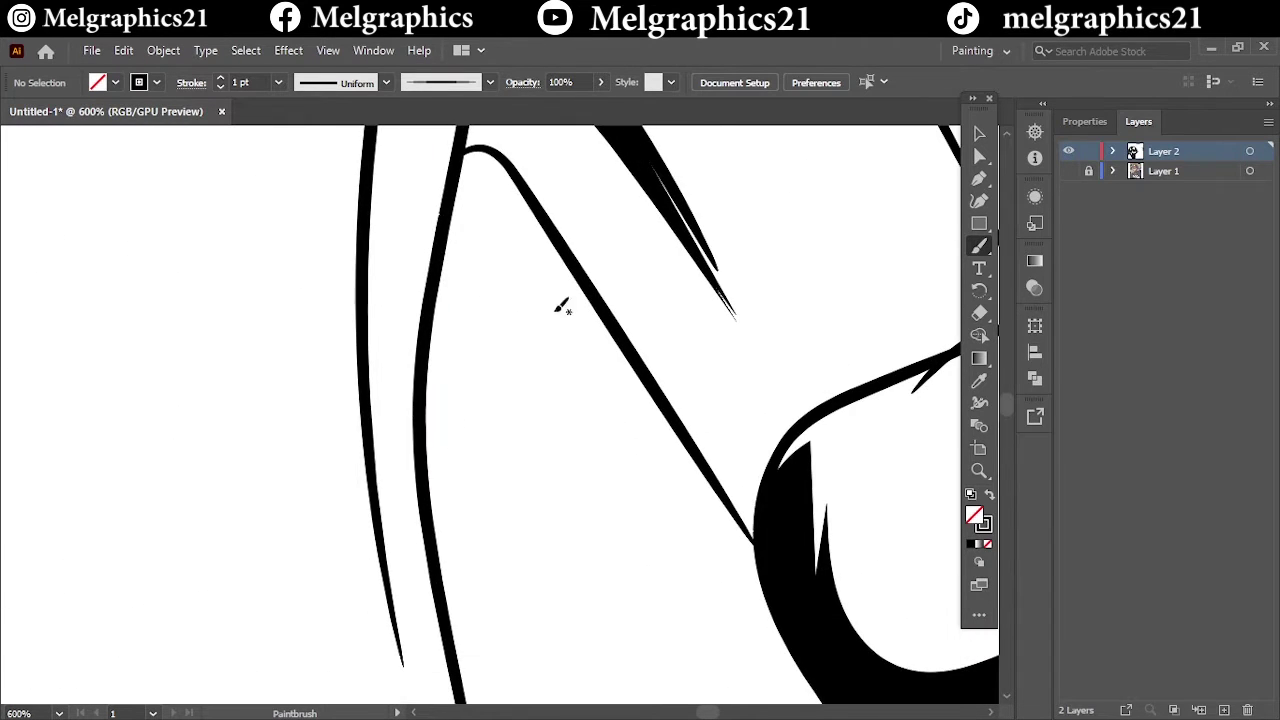
key("ctrl+0")
scroll(300, 357, "up", 5)
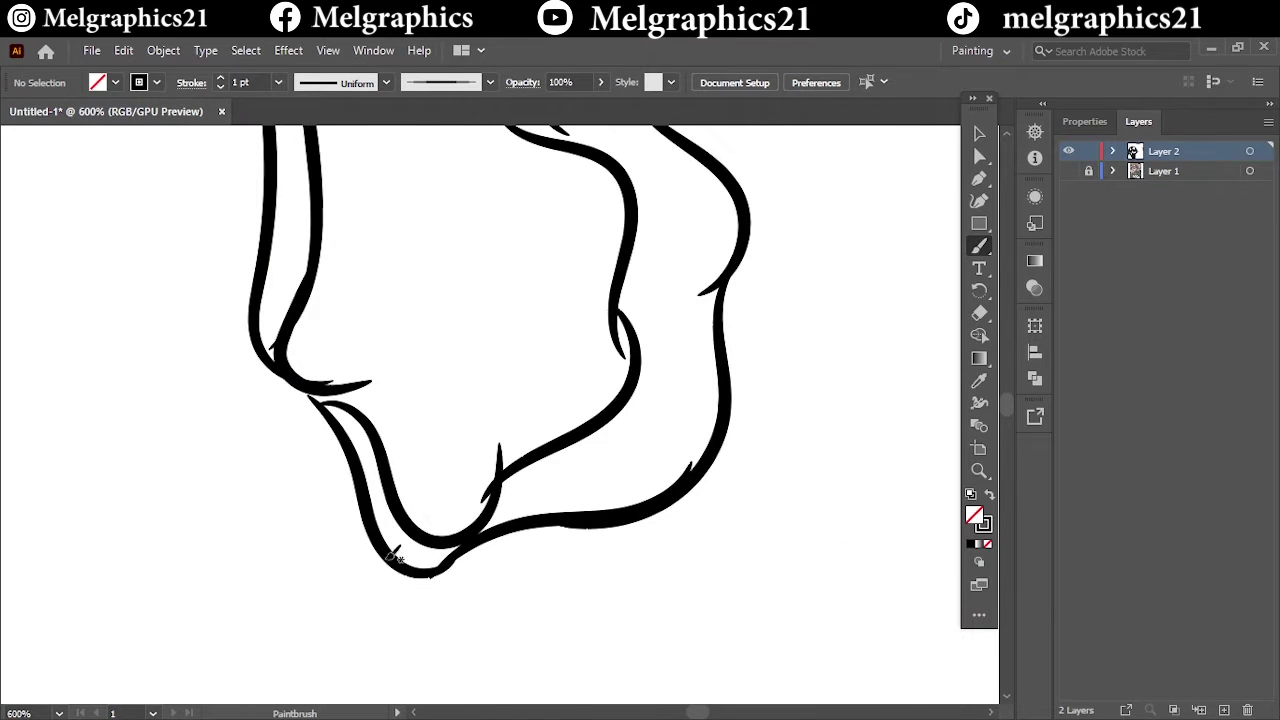
scroll(612, 418, "up", 1)
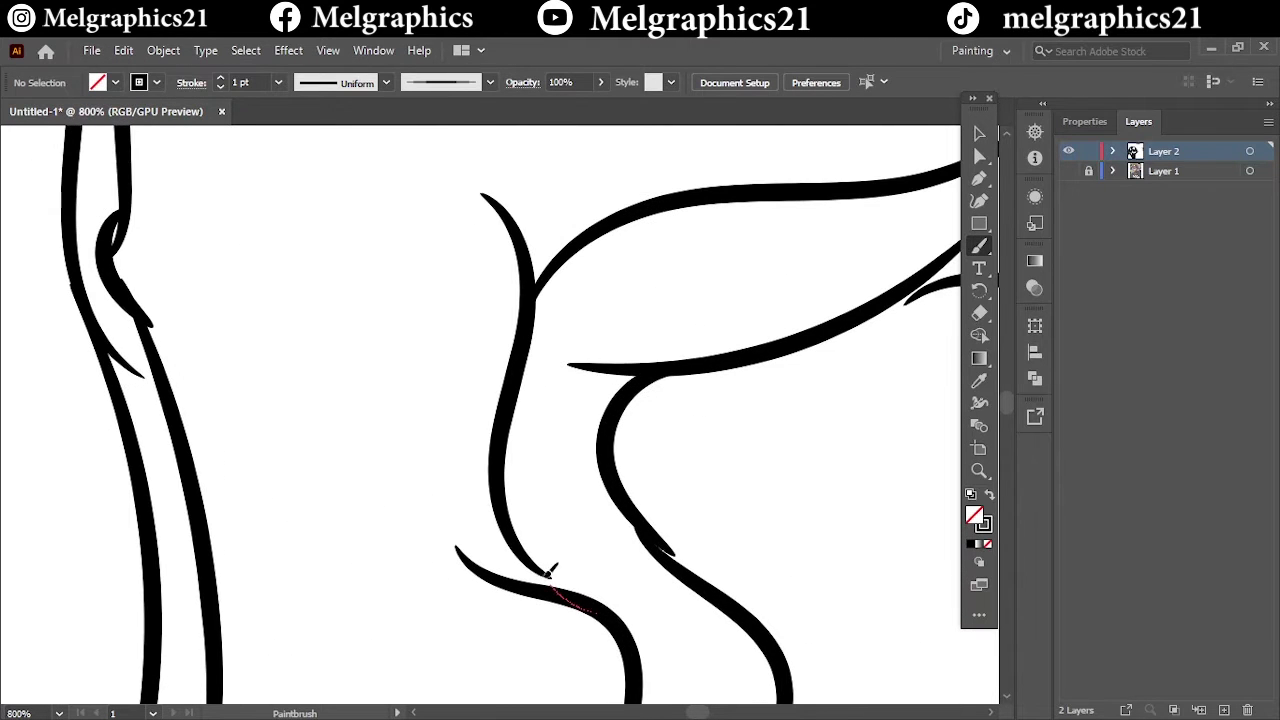
left_click_drag(549, 571, 540, 565)
scroll(457, 337, "down", 2)
scroll(662, 316, "up", 1)
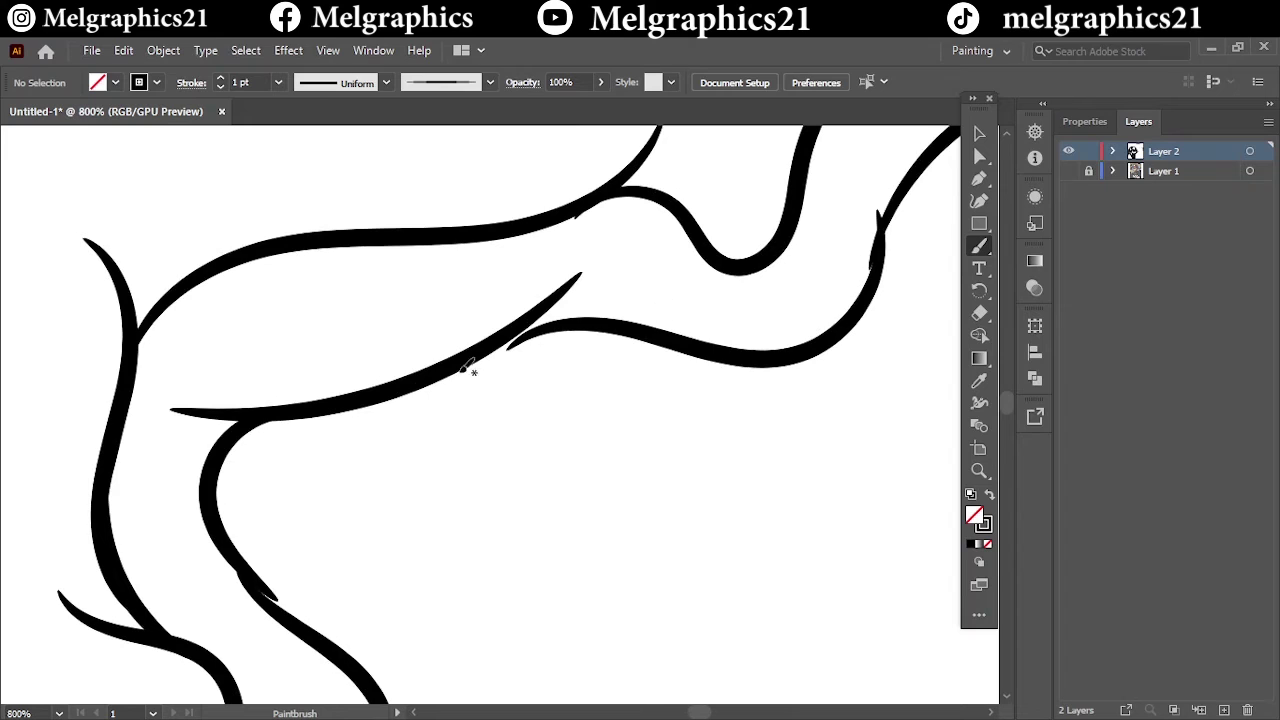
left_click_drag(522, 343, 524, 342)
scroll(737, 286, "down", 2)
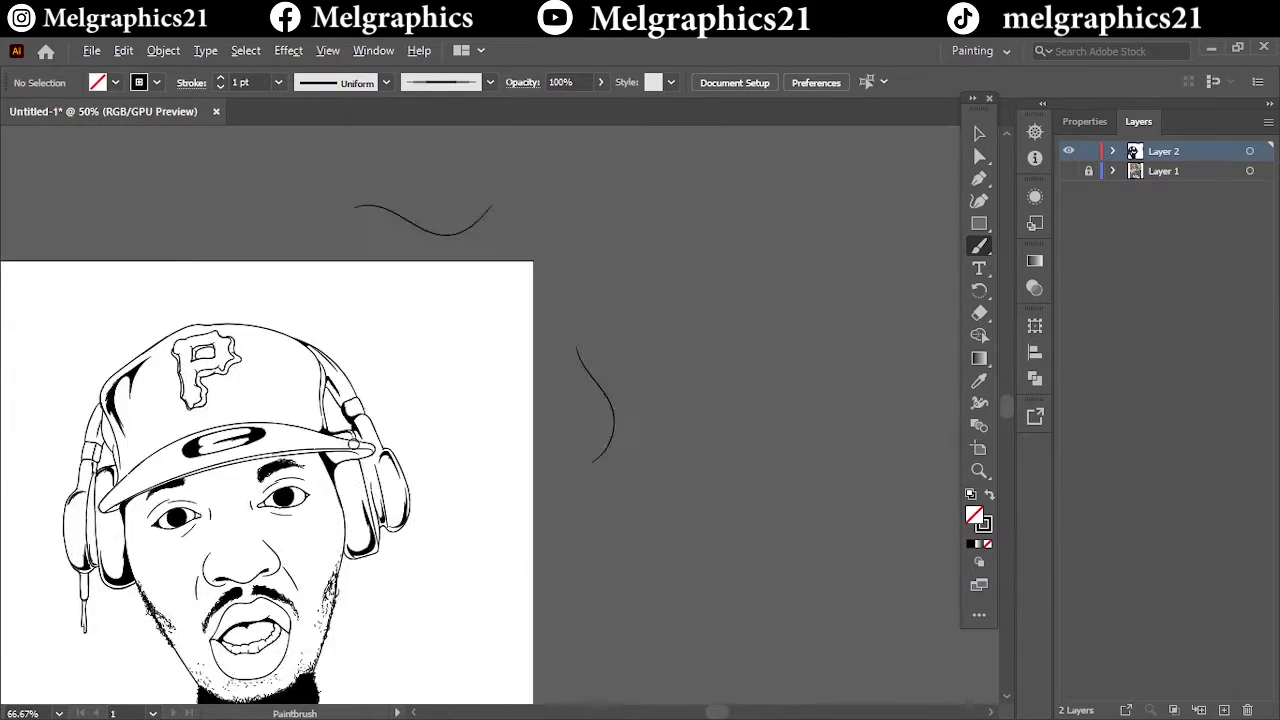
Step: Expand the appearance of all the line art and merge it with Pathfinder Merge
key("v")
key("ctrl+a")
left_click(163, 50)
left_click(300, 283)
left_click(1085, 121)
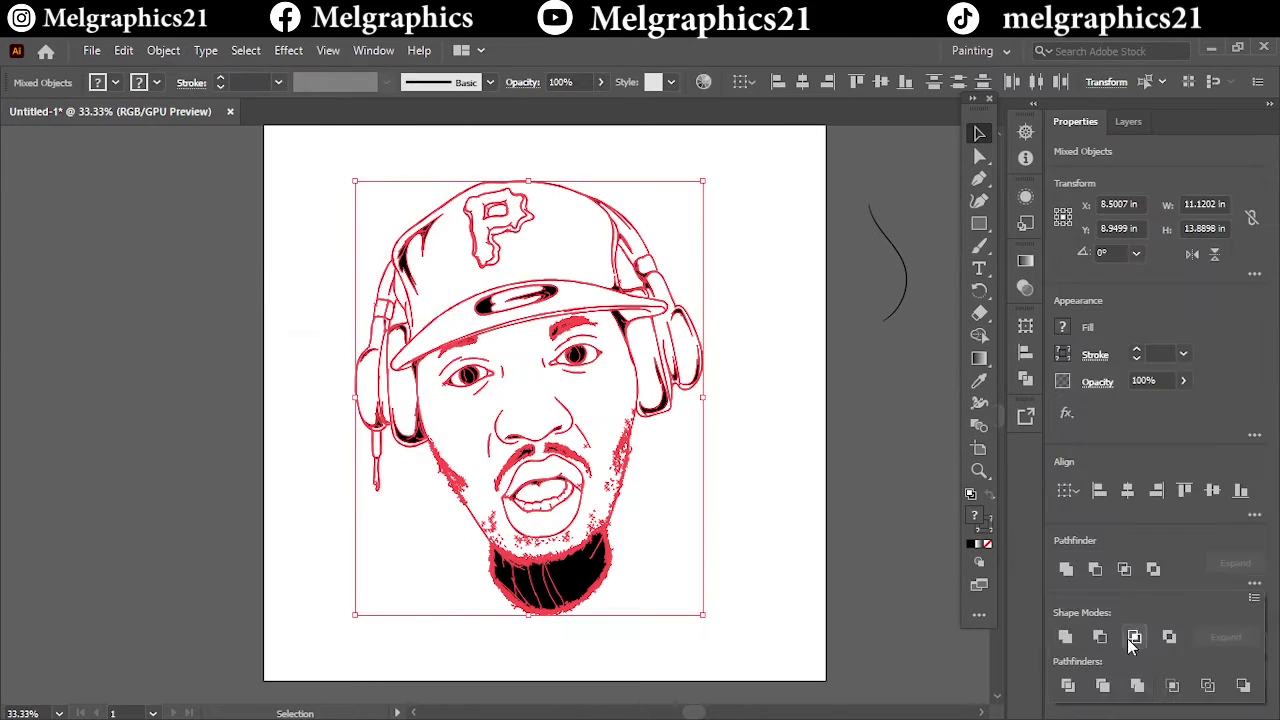
left_click(1140, 685)
key("ctrl+shift+a")
Step: On Layer 2, draw an orange skin-tone rectangle over the portrait
left_click(1128, 121)
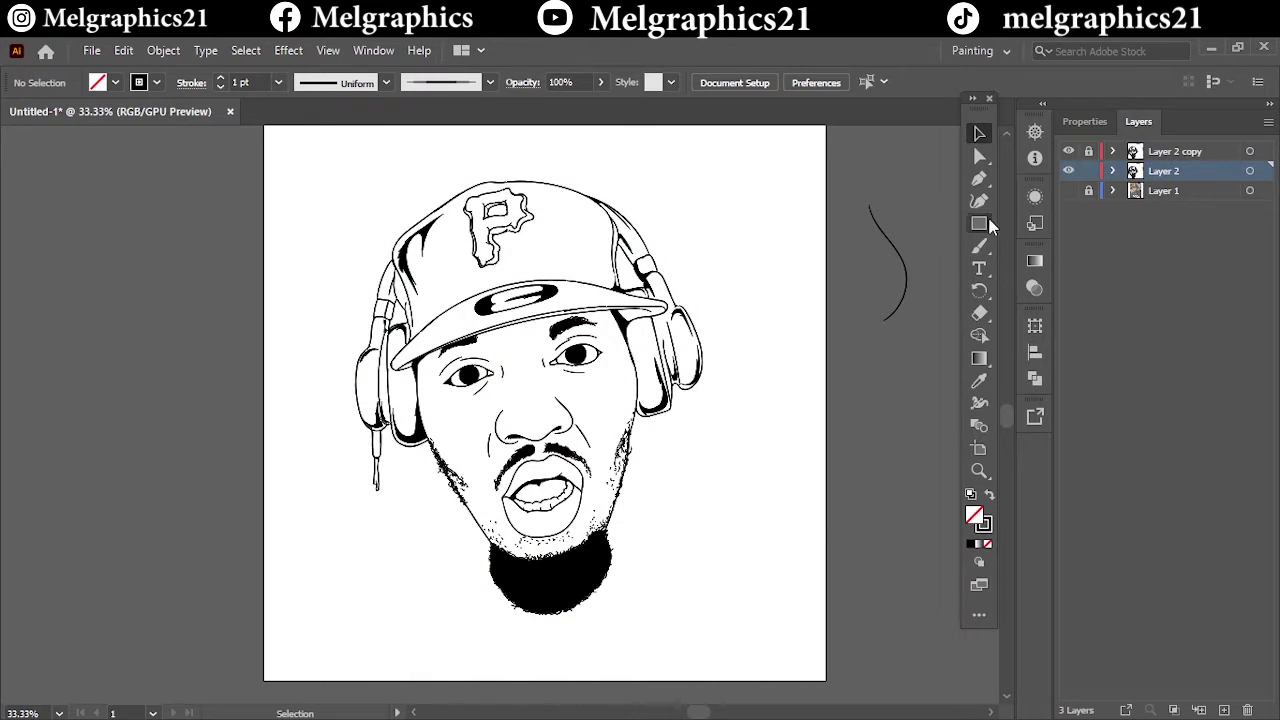
double_click(982, 508)
left_click(820, 271)
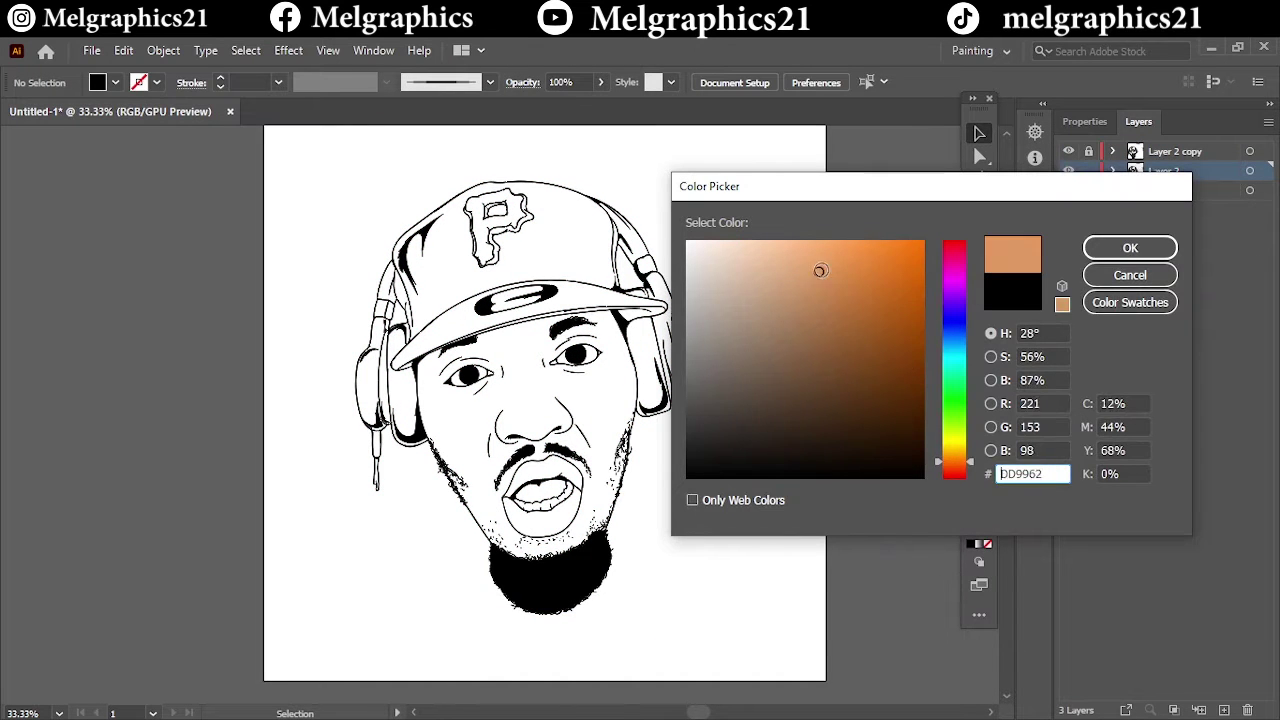
left_click(1126, 248)
key("m")
left_click_drag(318, 176, 741, 640)
Step: Adjust the rectangle's colour balance and send it behind the line art
key("ctrl+plus")
left_click(123, 50)
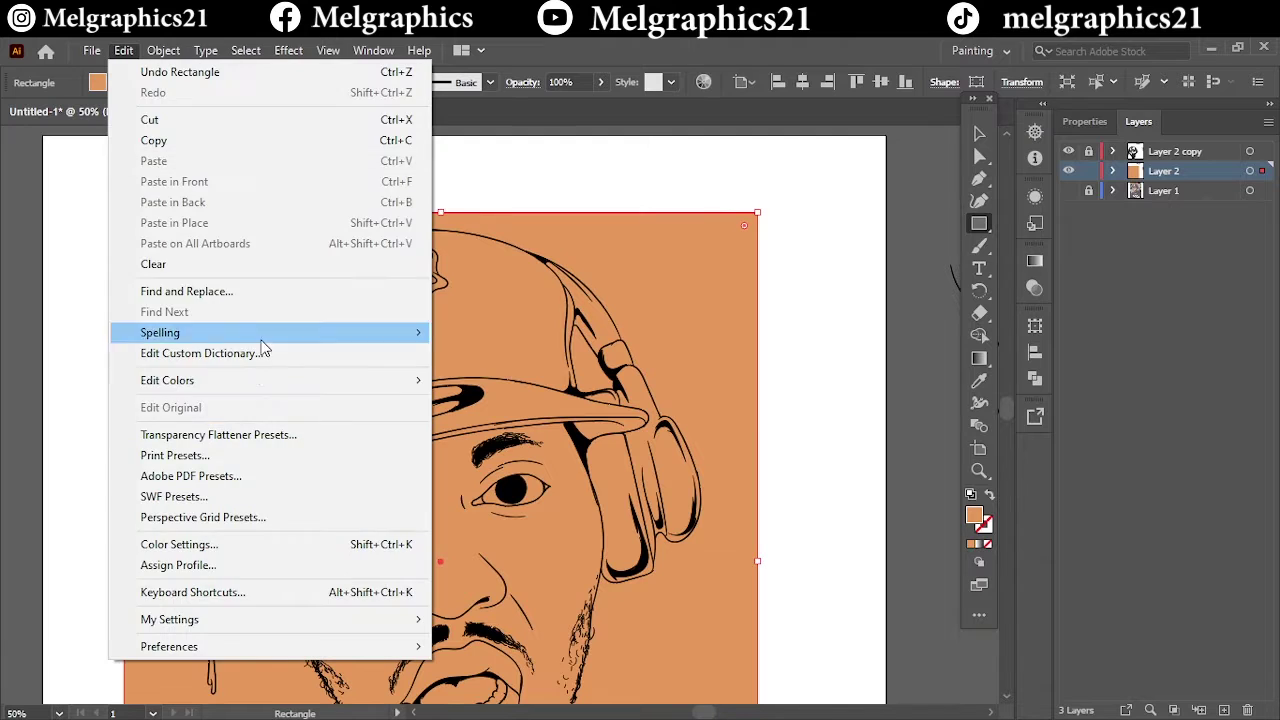
mouse_move(927, 306)
left_mouse_down()
mouse_move(934, 318)
mouse_move(915, 285)
left_mouse_up()
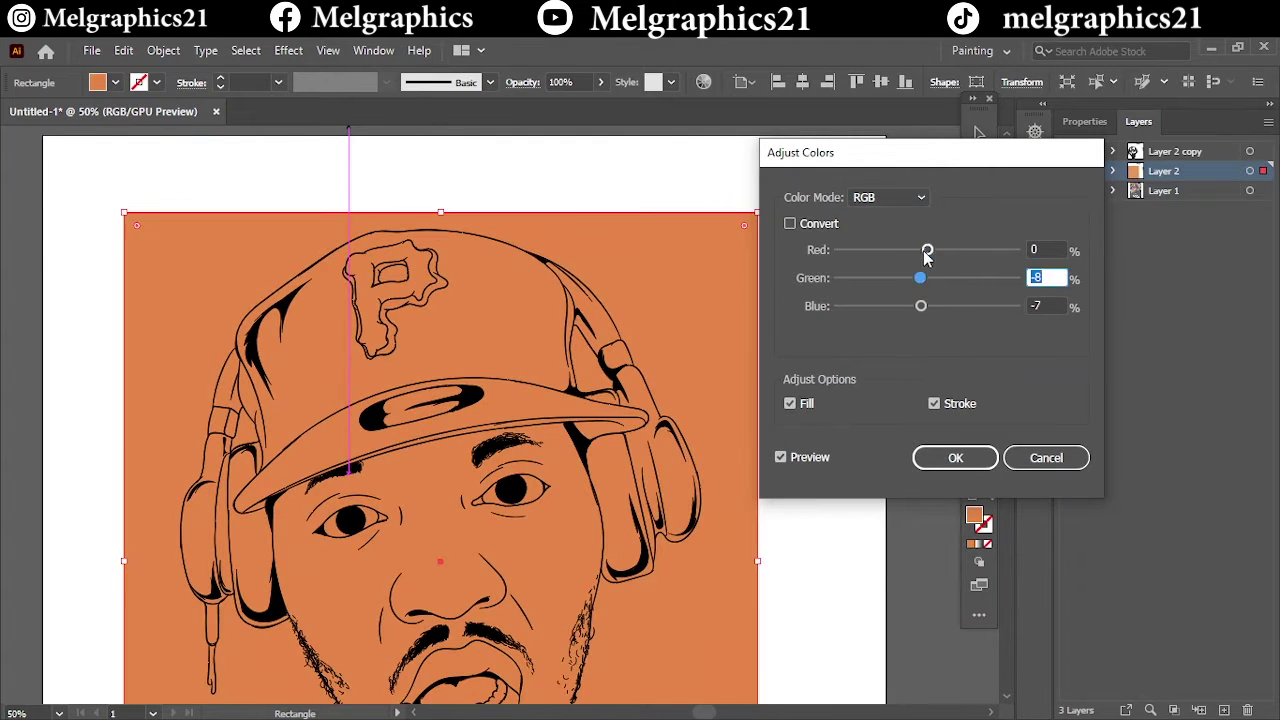
left_click(951, 457)
right_click(717, 274)
left_click(1008, 651)
key("v")
left_click(757, 185)
key("ctrl+minus")
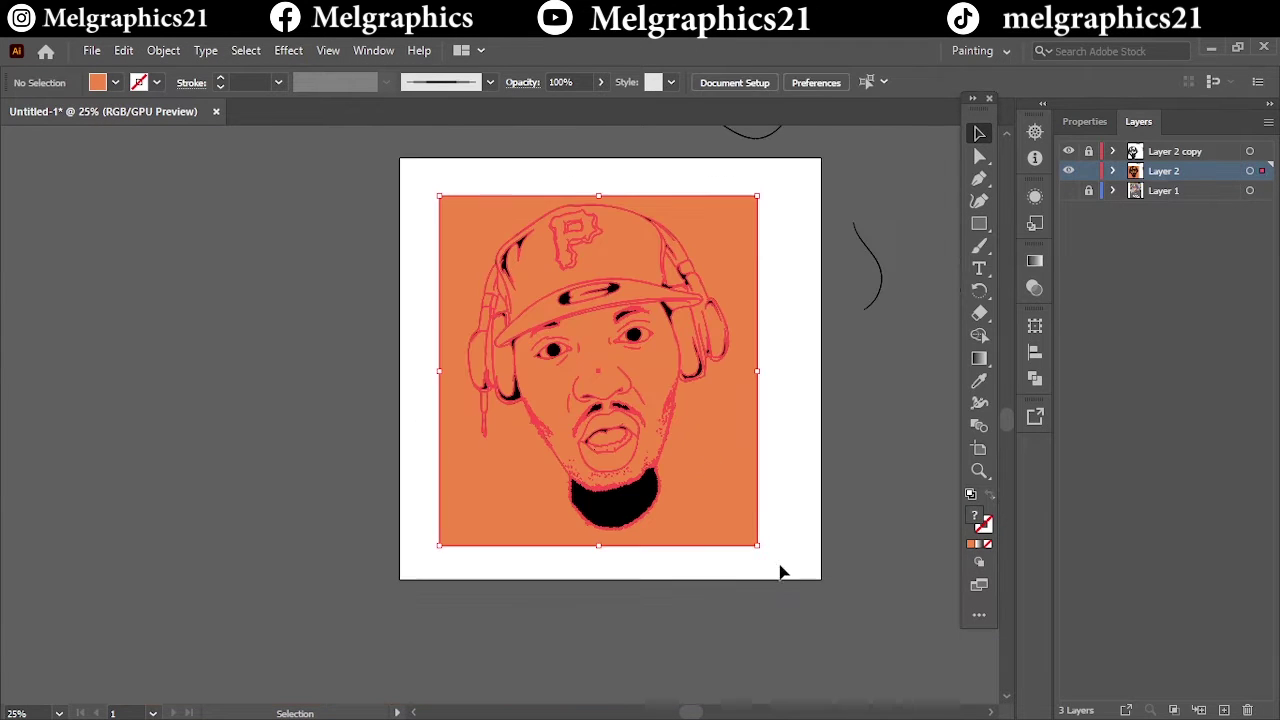
Step: Inside the line art group, fill the cap near-black #191716
double_click(717, 430)
key("ctrl+plus")
key("ctrl+plus")
key("ctrl+plus")
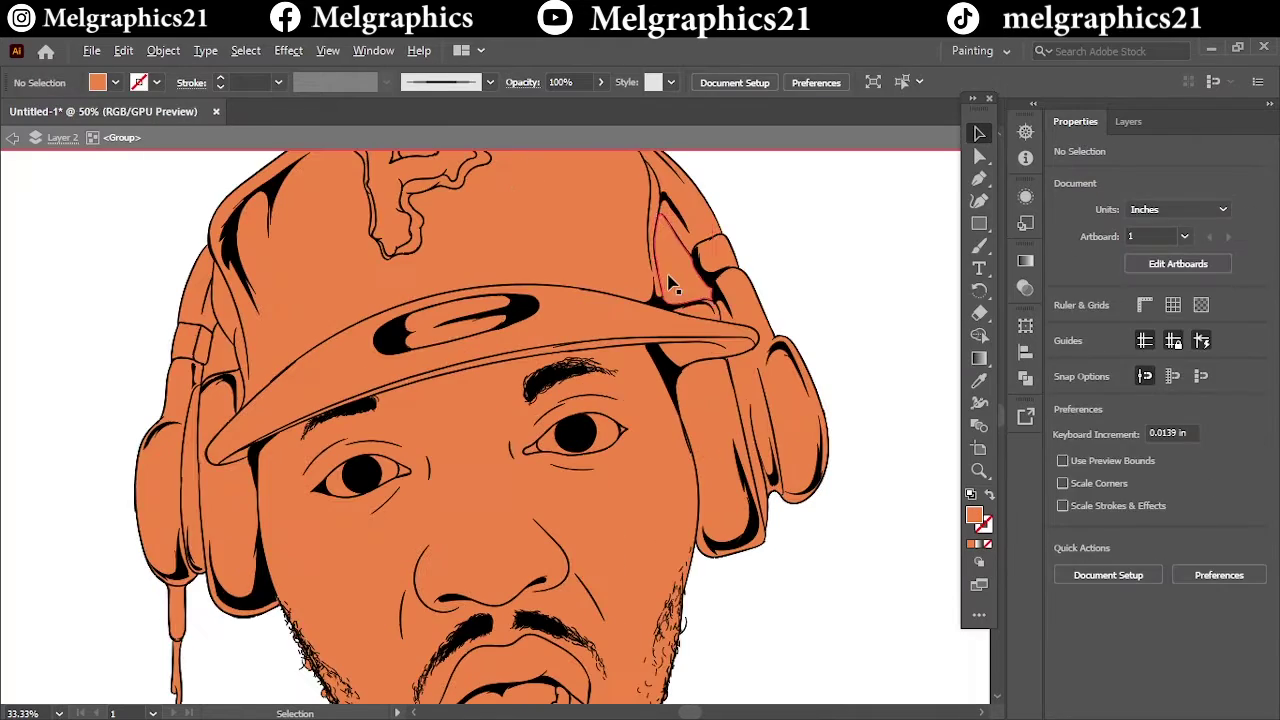
left_click(514, 266)
double_click(974, 515)
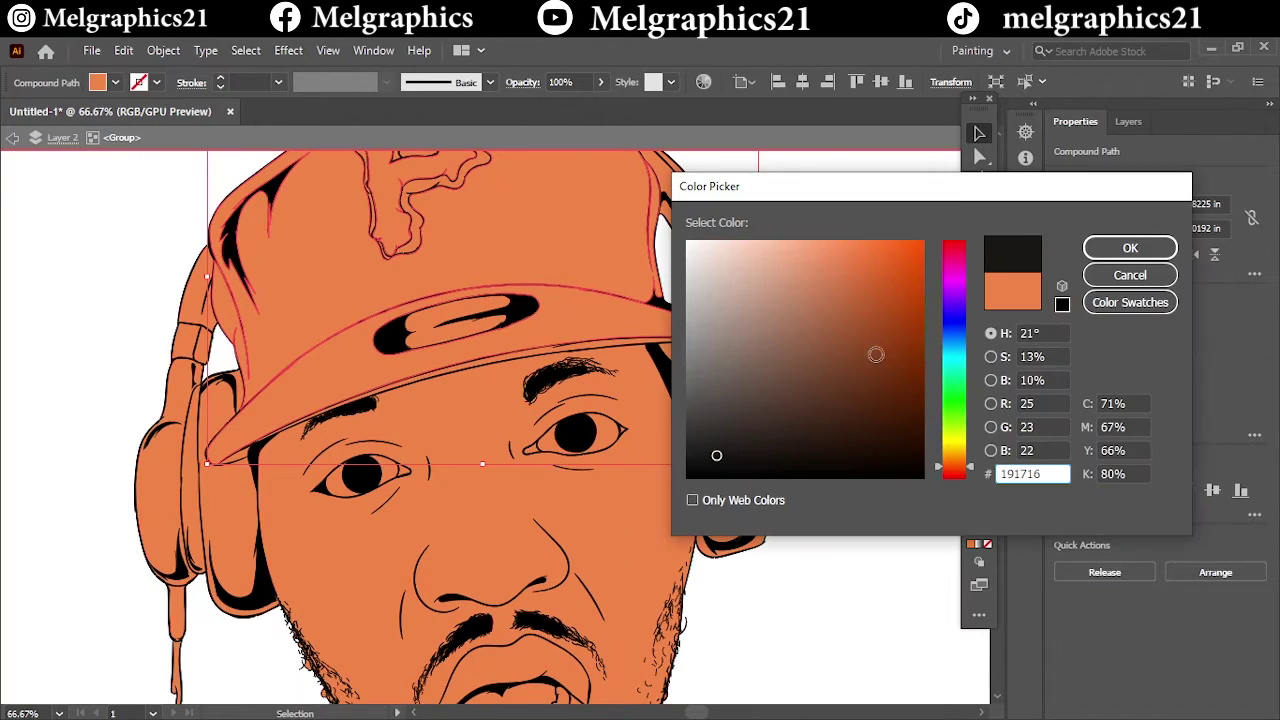
left_click(686, 462)
key("Return")
left_click(871, 245)
scroll(451, 240, "up", 3)
Step: Show the reference photo layer and expand the face drawing's strokes into filled outlines
scroll(451, 240, "down", 3)
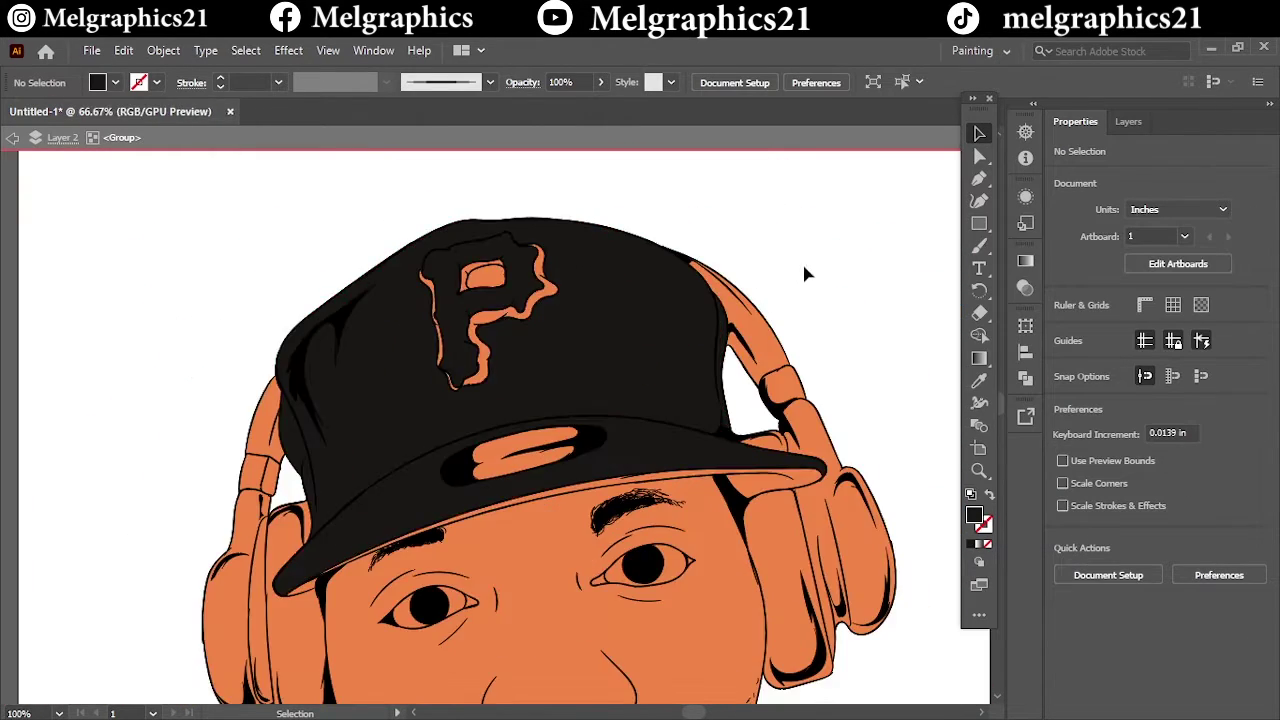
left_click(1138, 121)
left_click(1067, 191)
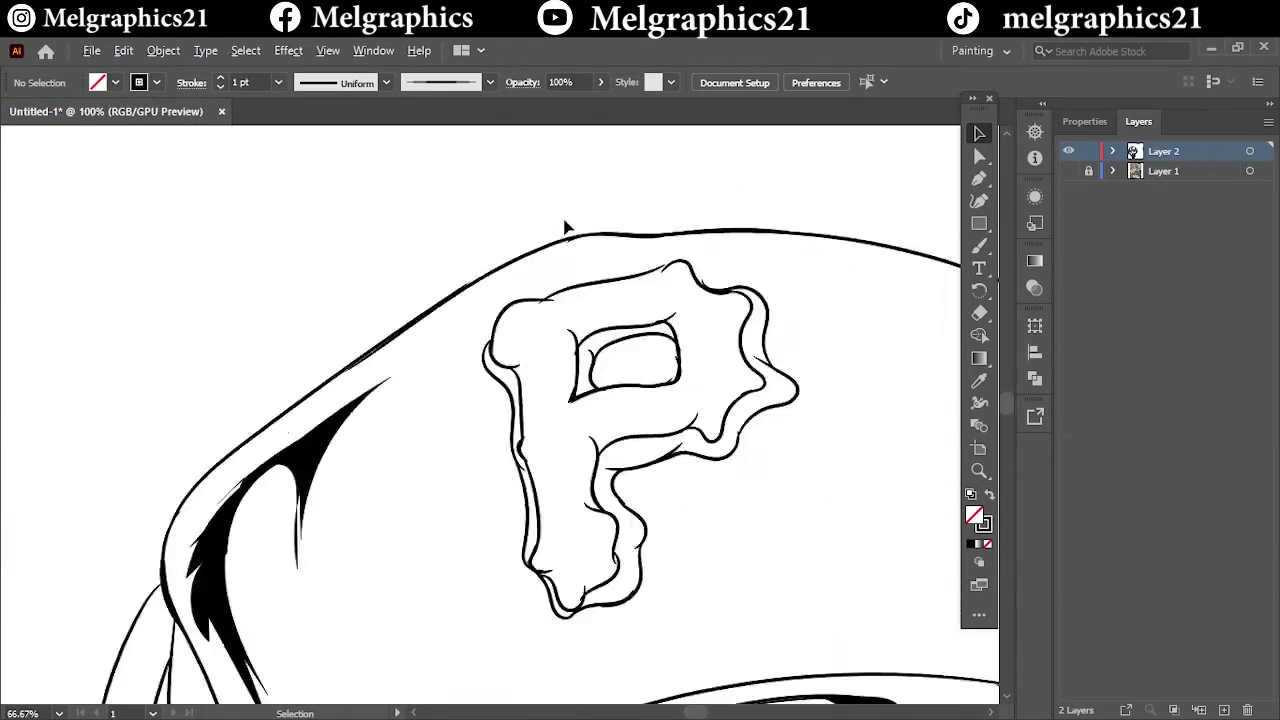
key("ctrl+0")
key("v")
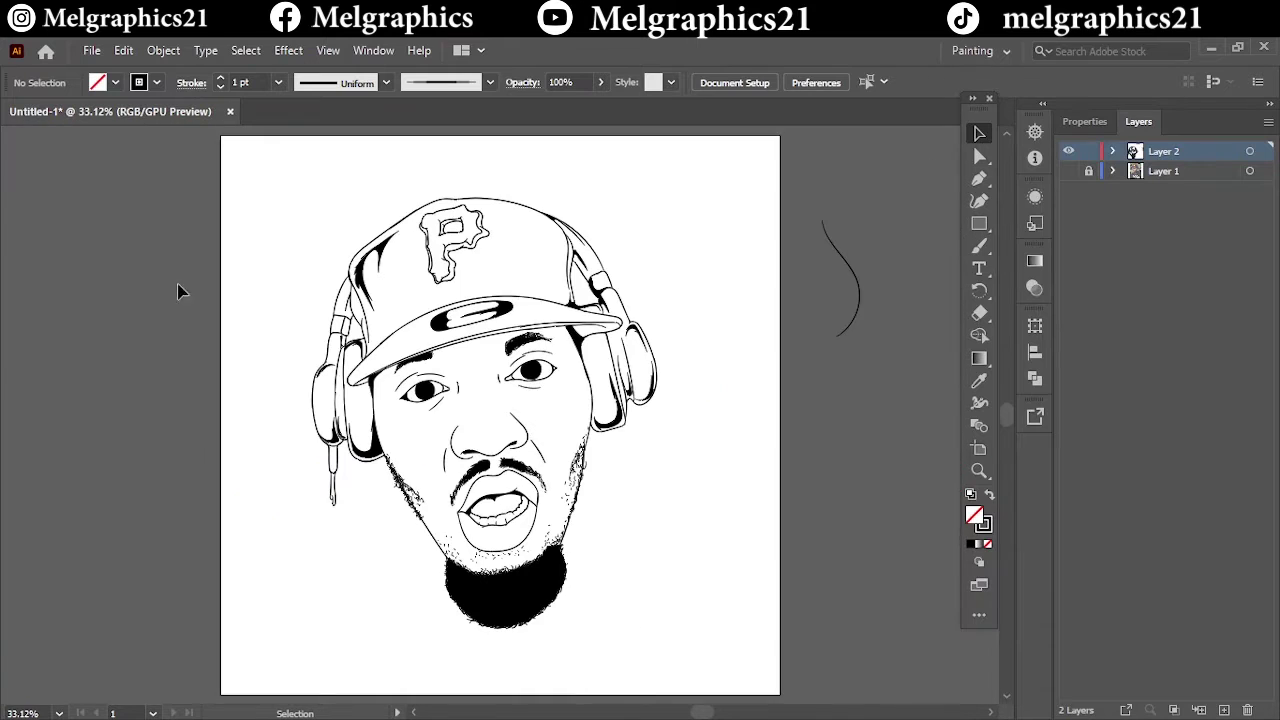
left_click_drag(177, 286, 694, 646)
left_click(163, 50)
left_click(230, 288)
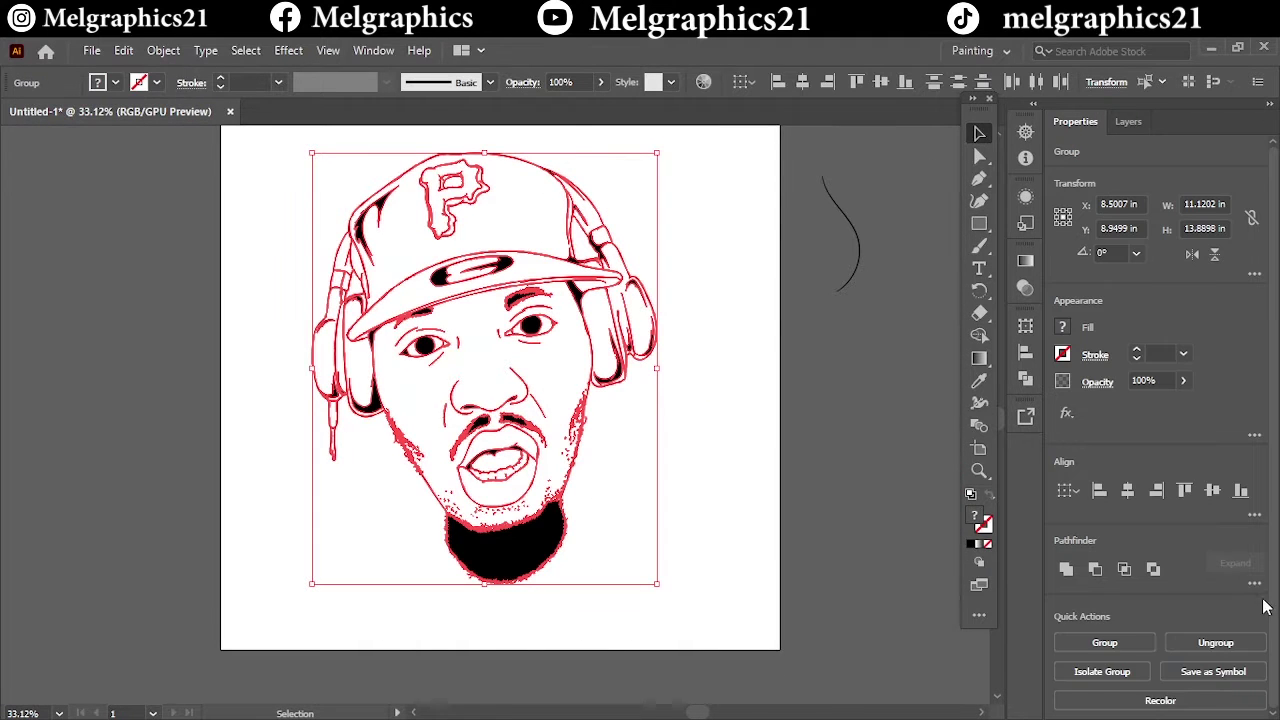
left_click(757, 380)
Step: Duplicate Layer 2 and set the fill to light orange ED986E
left_click(1138, 121)
left_click_drag(1164, 151, 1225, 706)
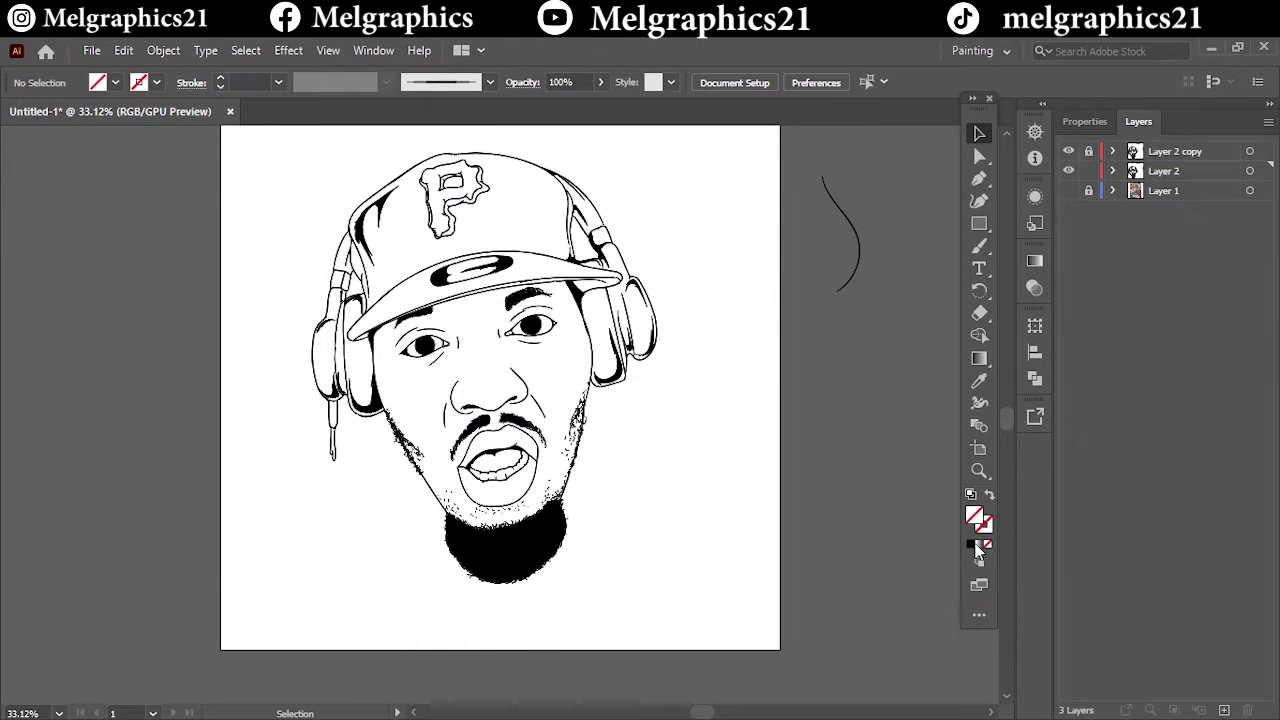
left_click(979, 548)
double_click(974, 517)
left_click(803, 251)
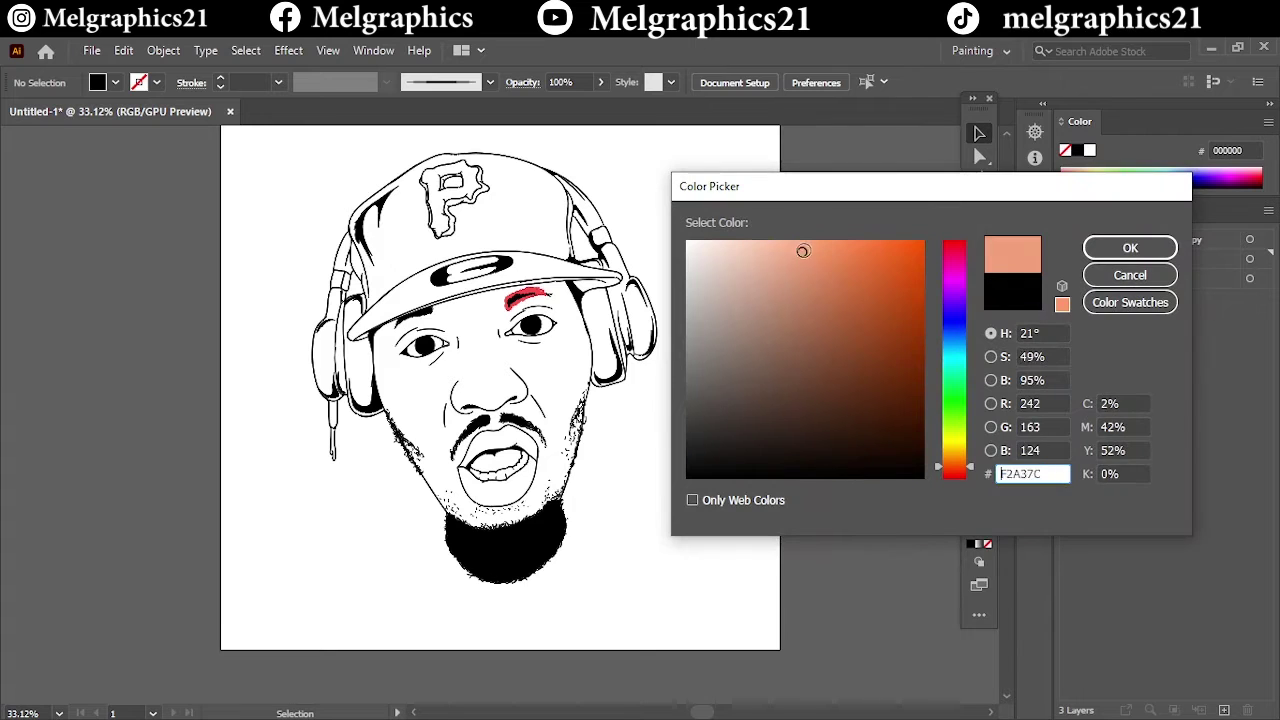
left_click(1108, 255)
Step: Draw an orange rectangle over the portrait and shift its colour balance redder
left_click(979, 223)
left_click_drag(245, 137, 683, 610)
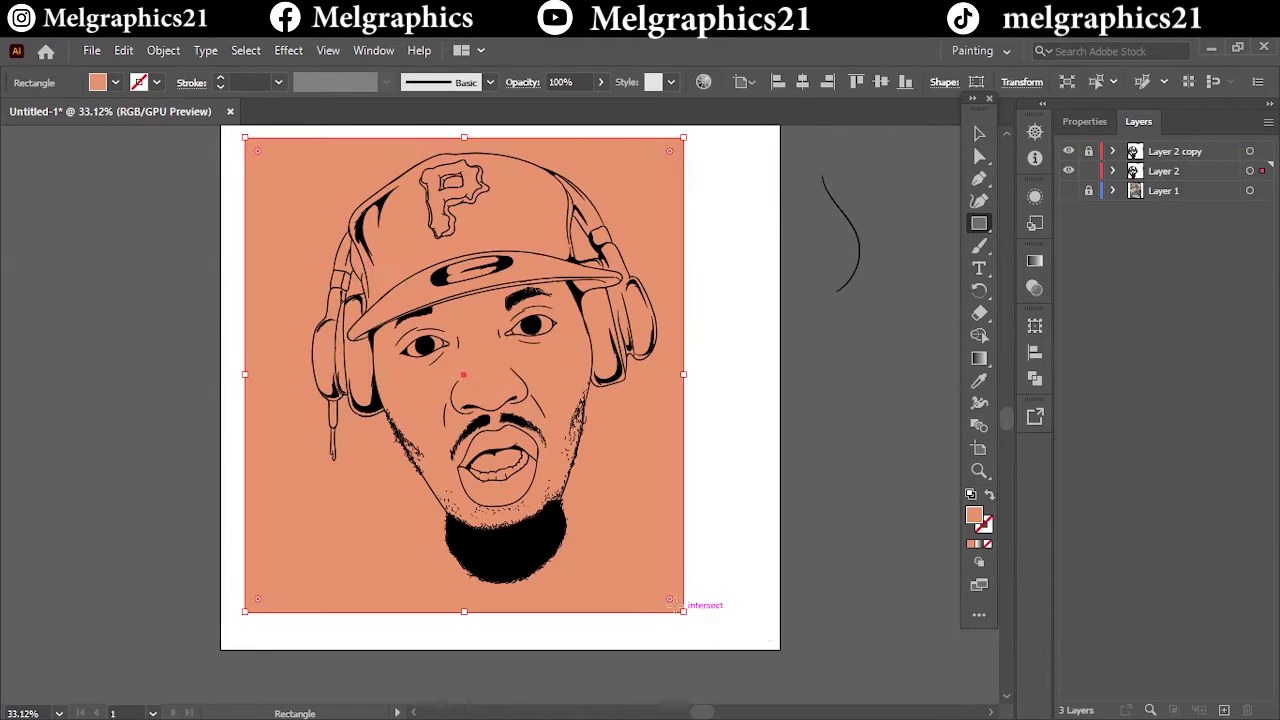
key("ctrl+plus")
left_click(123, 50)
left_click(590, 423)
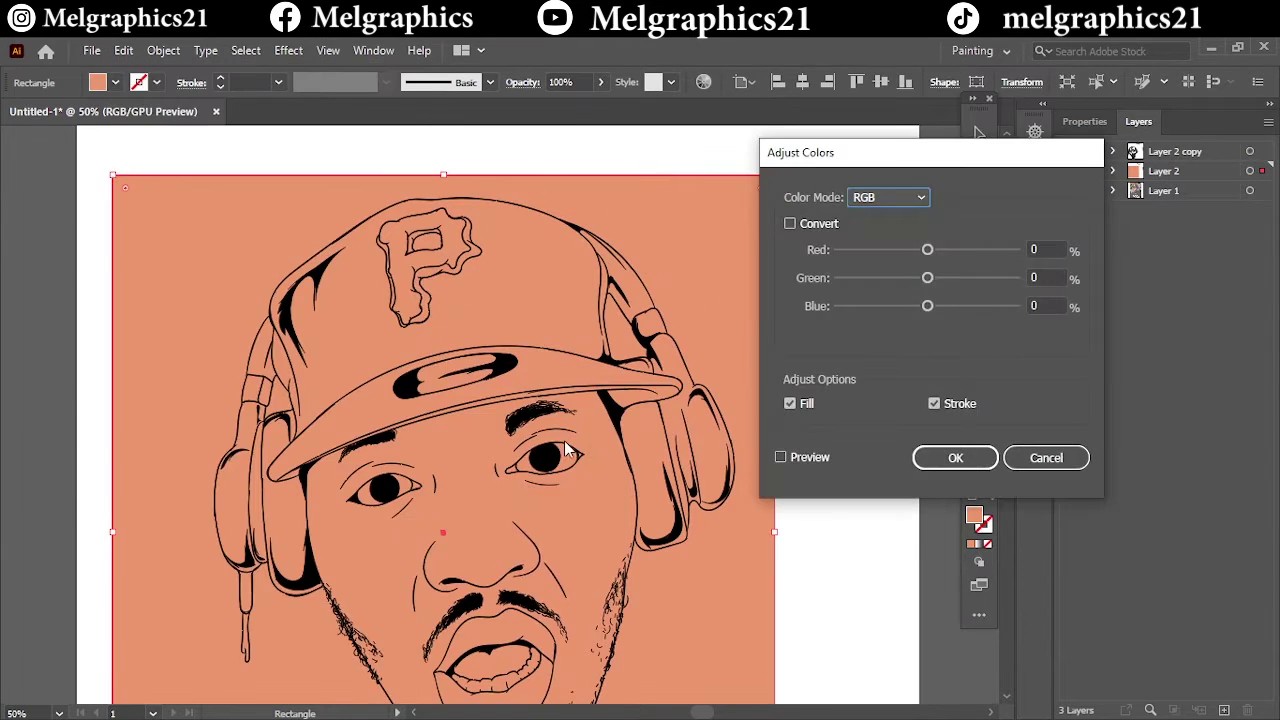
left_click(781, 457)
mouse_move(927, 306)
left_mouse_down()
mouse_move(921, 278)
mouse_move(938, 250)
mouse_move(912, 278)
mouse_move(931, 306)
mouse_move(914, 306)
left_mouse_up()
key("Return")
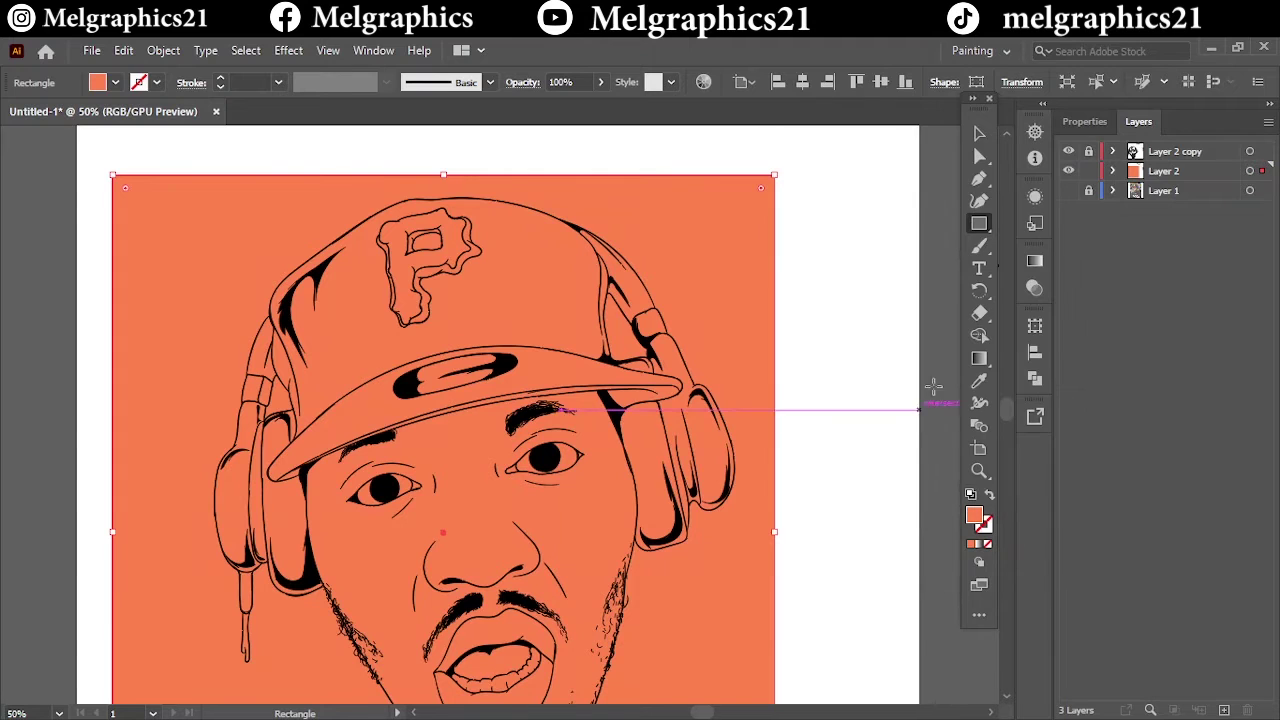
Step: Send the rectangle behind the line art, select everything, and enter the group
right_click(934, 386)
left_click(789, 220)
key("ctrl+a")
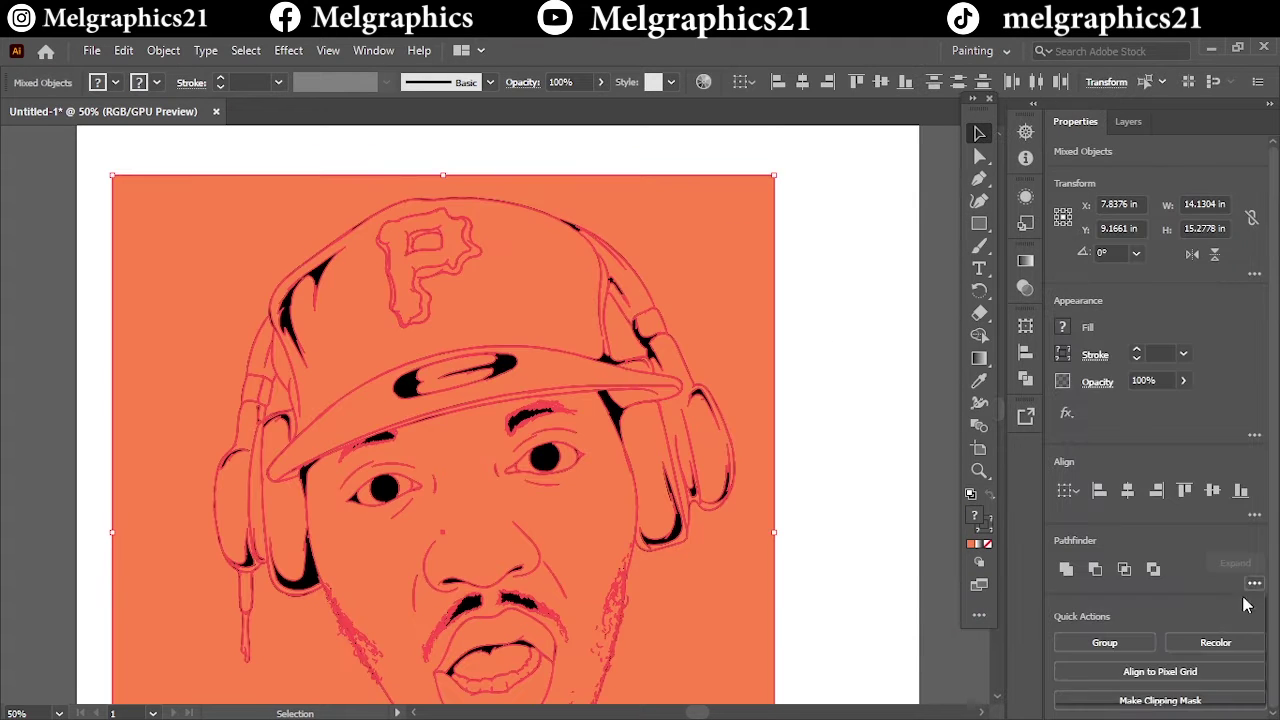
double_click(286, 240)
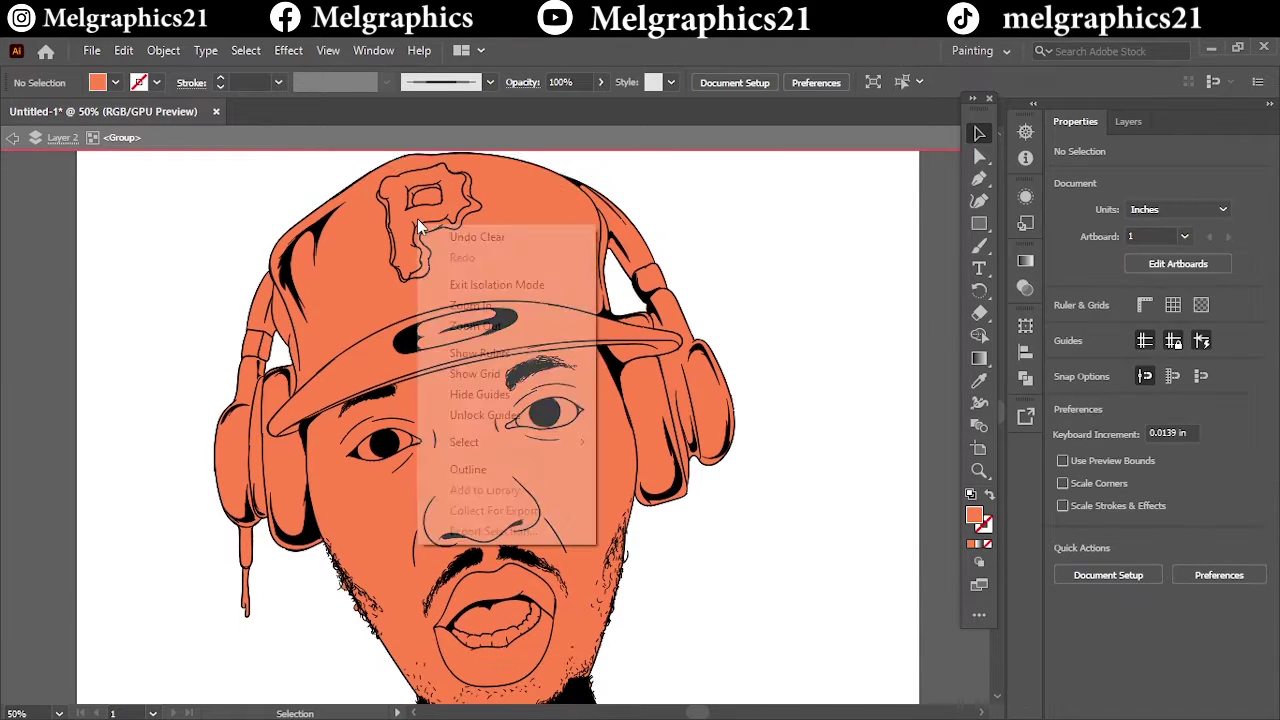
Step: Fill the cap shape black
left_click(470, 200)
double_click(978, 517)
left_click(714, 449)
left_click(1130, 247)
left_click(791, 284)
Step: Fill the P letter on the cap yellow
left_click(425, 220)
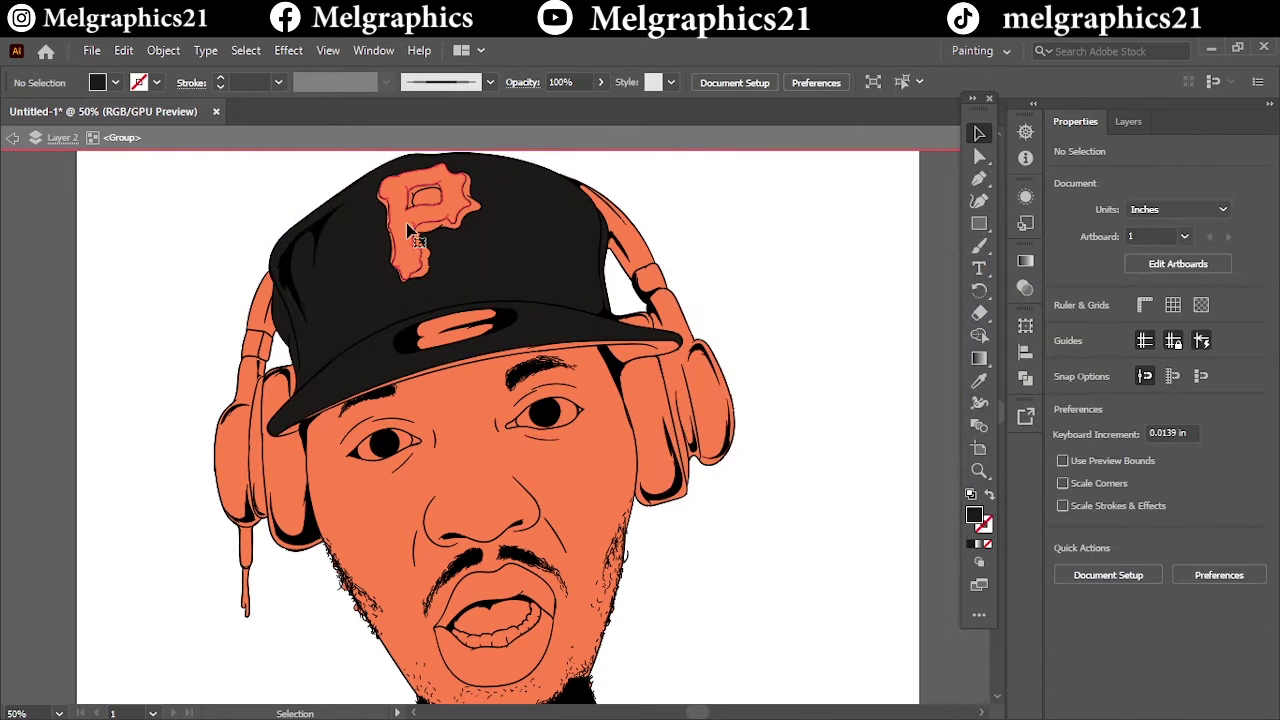
double_click(978, 517)
left_click_drag(958, 465, 958, 450)
left_click(877, 249)
left_click(1130, 247)
Step: Delete the orange piece inside the P
left_click(711, 257)
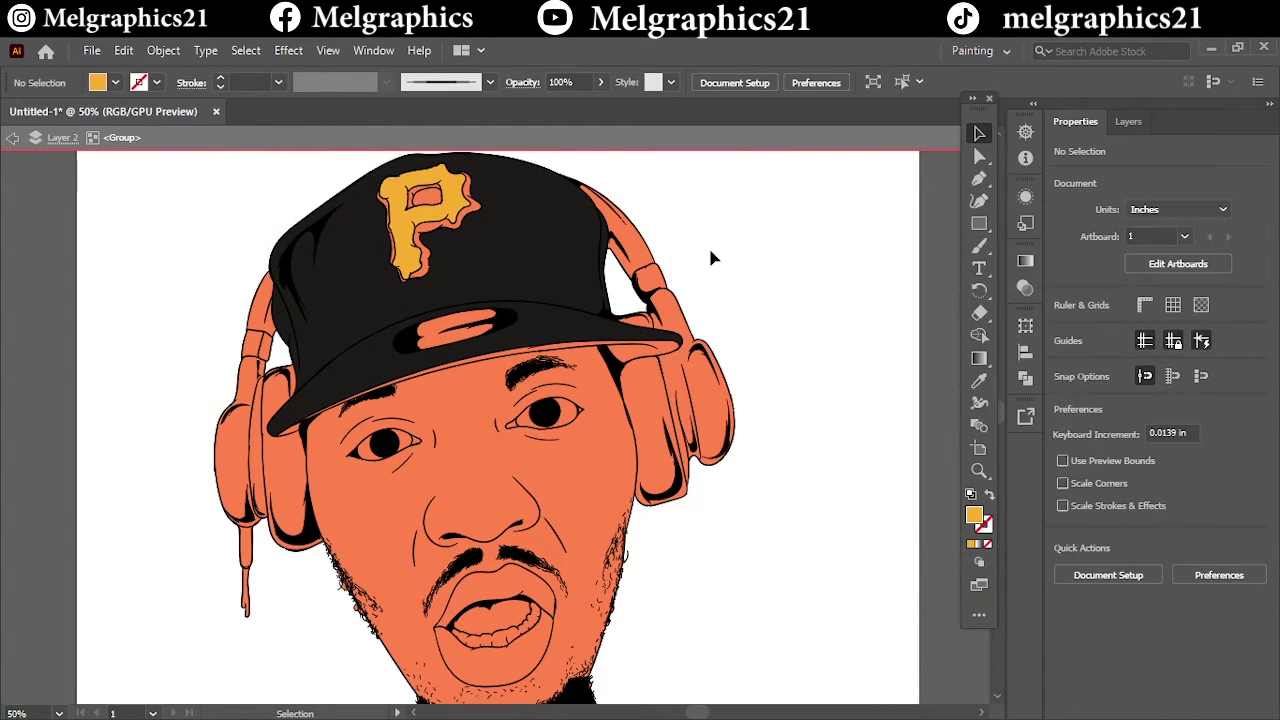
scroll(425, 270, "up", 2)
left_click(425, 270)
key("Delete")
scroll(426, 280, "up", 2)
Step: Recolour the P's orange outline pieces red
left_click(294, 466)
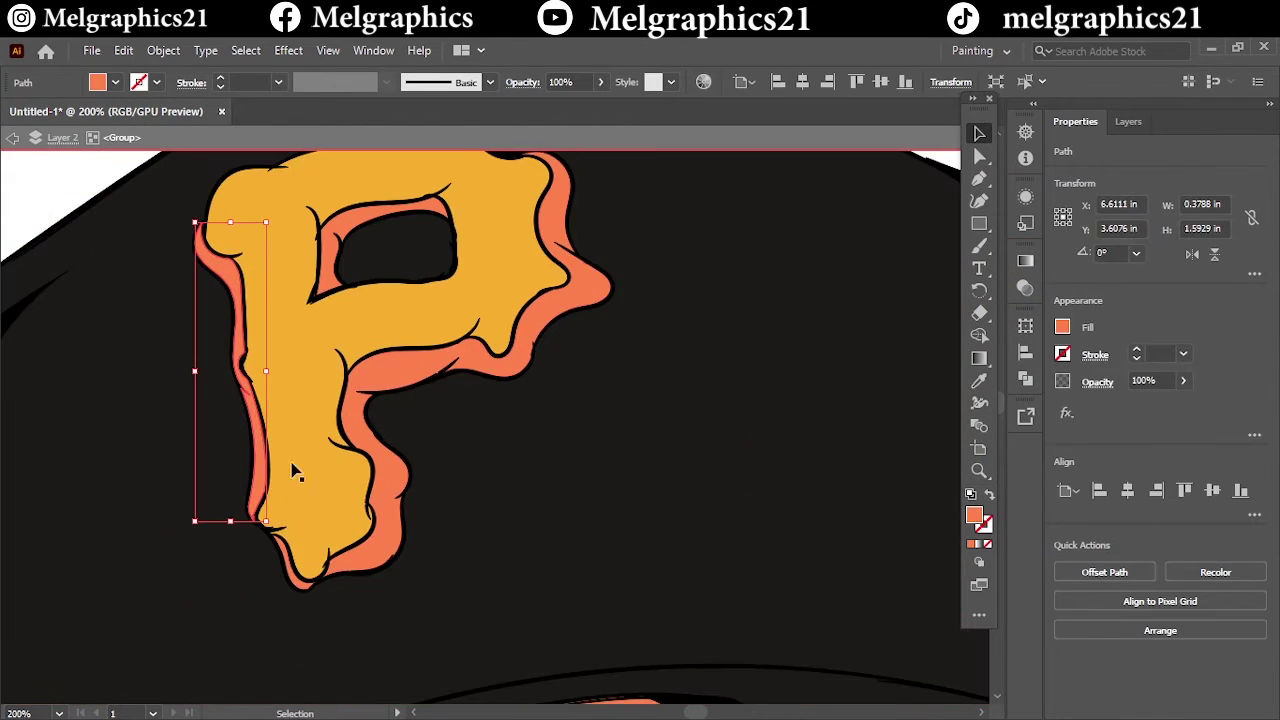
double_click(978, 517)
left_click(1130, 275)
left_click(390, 400)
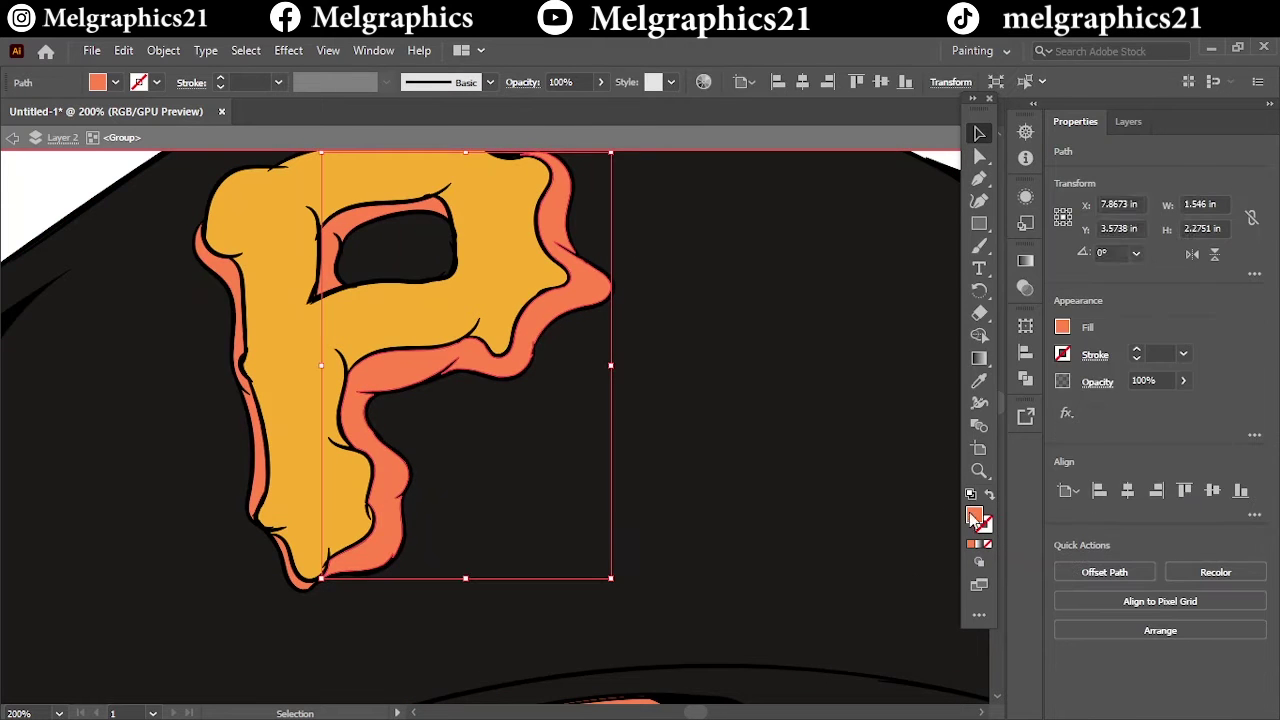
double_click(978, 517)
left_click_drag(955, 252, 960, 228)
left_click(1130, 247)
left_click(330, 243)
Step: Eyedrop red onto the remaining orange strip of the P
scroll(251, 251, "up", 2)
left_click(251, 251)
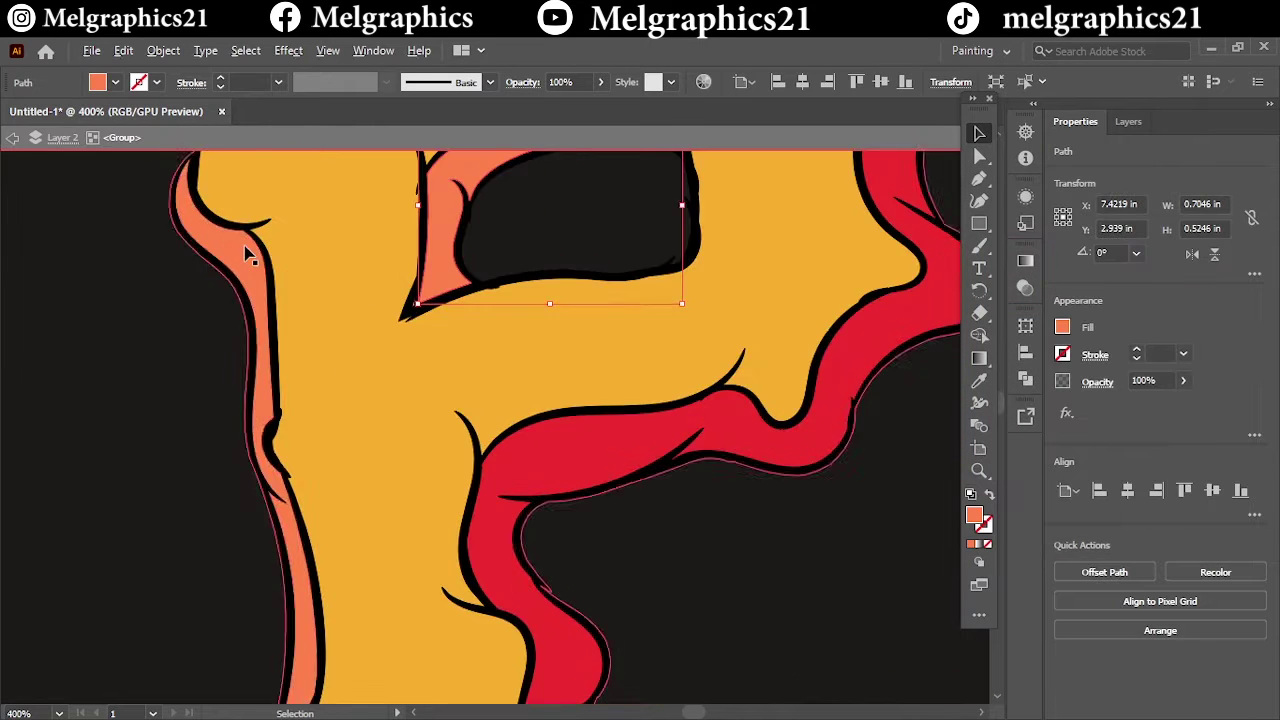
scroll(540, 425, "down", 2)
left_click(540, 425)
key("i")
left_click(806, 220)
Step: Fill the brim logo piece below the P with a darker orange
scroll(697, 291, "down", 3)
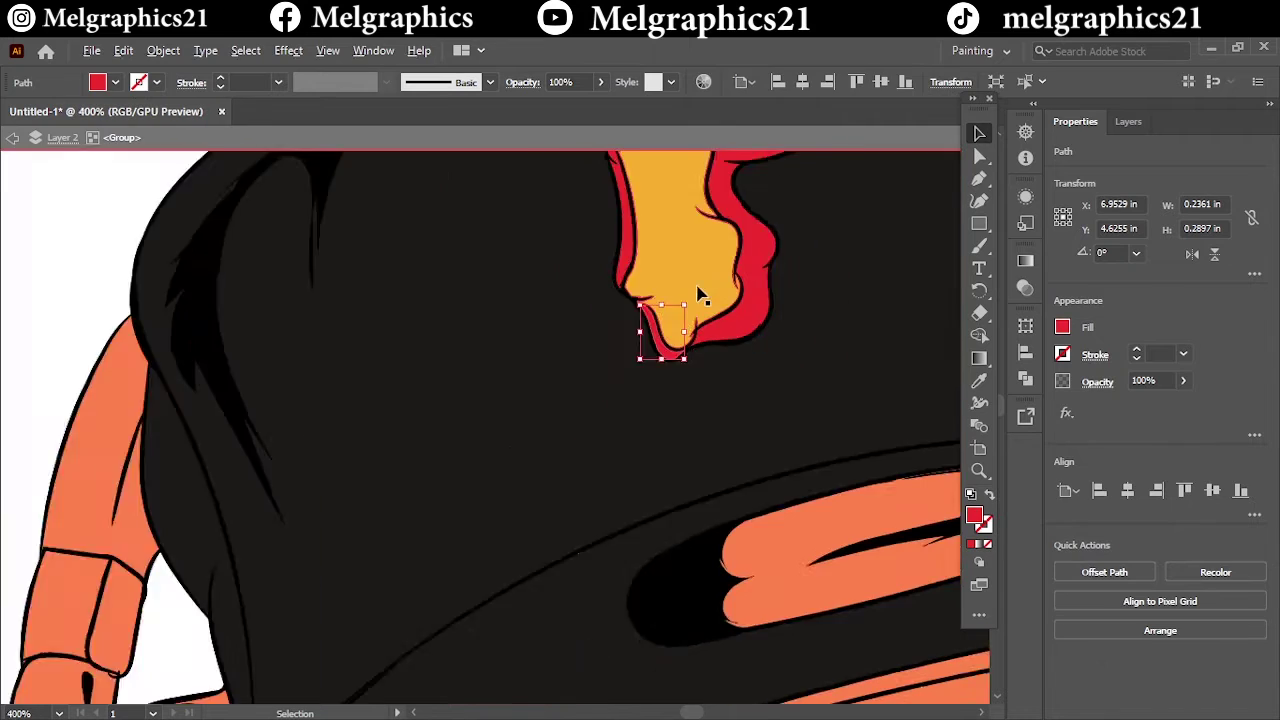
left_click(610, 460)
double_click(974, 515)
left_click_drag(954, 420, 956, 462)
left_click(886, 258)
left_click(1129, 246)
double_click(974, 515)
left_click(1146, 246)
scroll(523, 280, "down", 3)
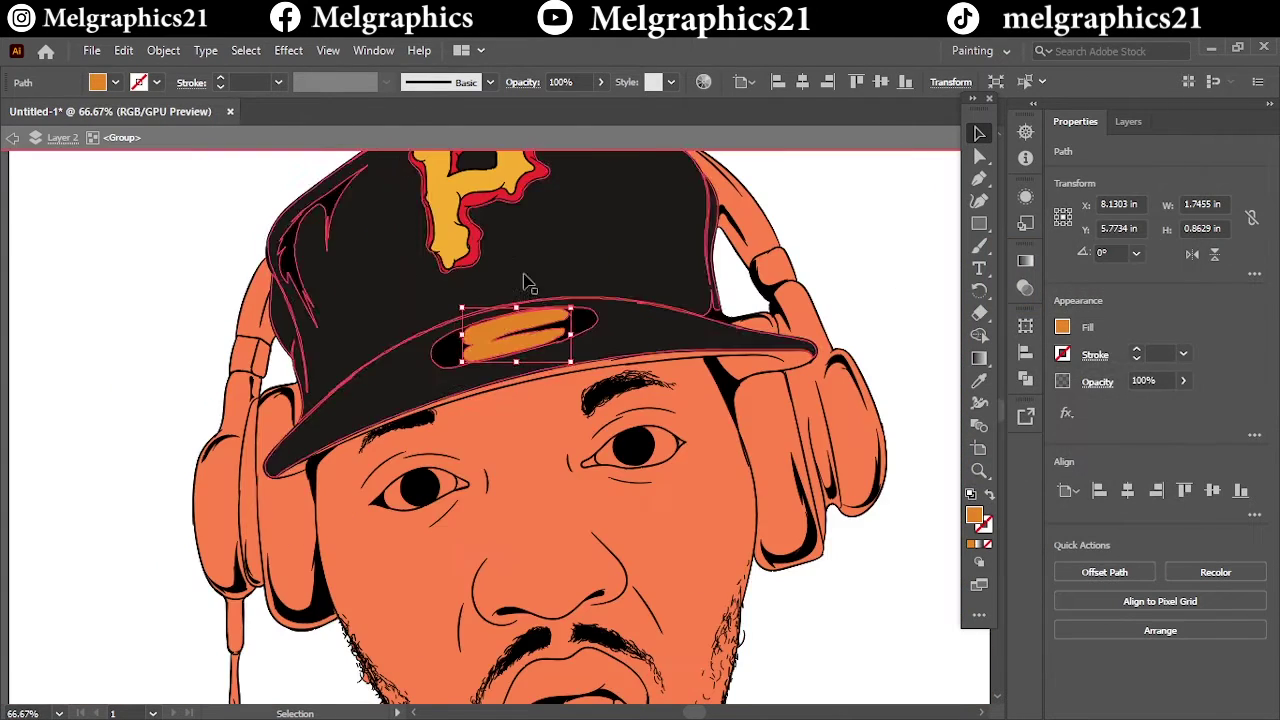
scroll(848, 268, "down", 1)
key("ctrl+shift+a")
Step: Colour the lower lip pink and the upper lip a darker red
scroll(565, 470, "up", 1)
left_click(530, 480)
double_click(974, 515)
left_click(835, 240)
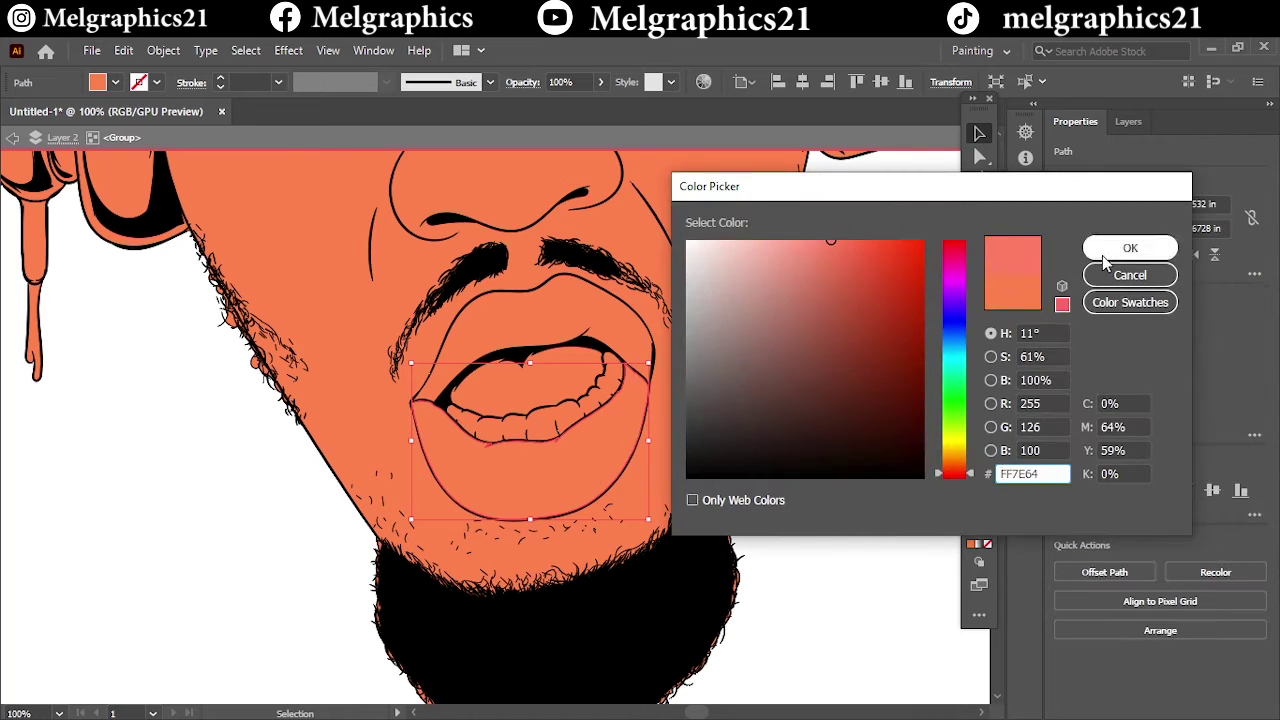
left_click(1146, 246)
double_click(974, 515)
left_click(866, 263)
left_click(1129, 248)
left_click(872, 316)
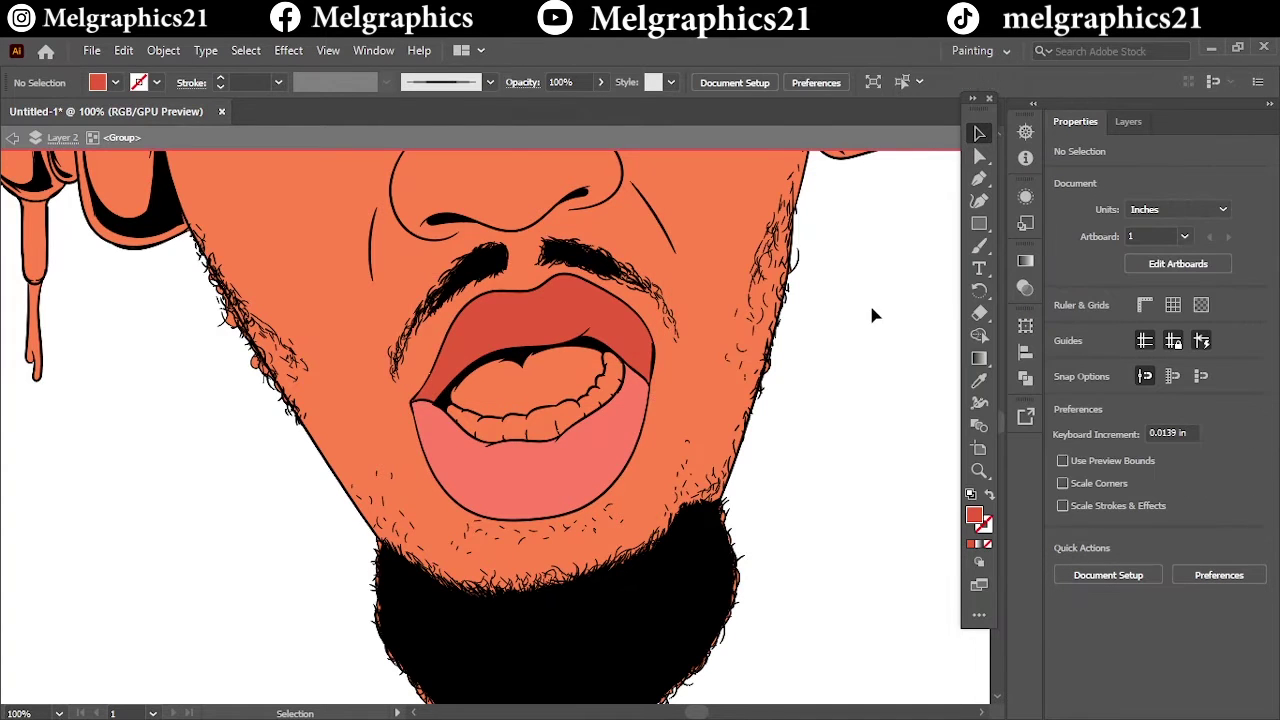
Step: Fill the teeth light grey and the inner mouth pink
left_click(546, 432)
double_click(974, 515)
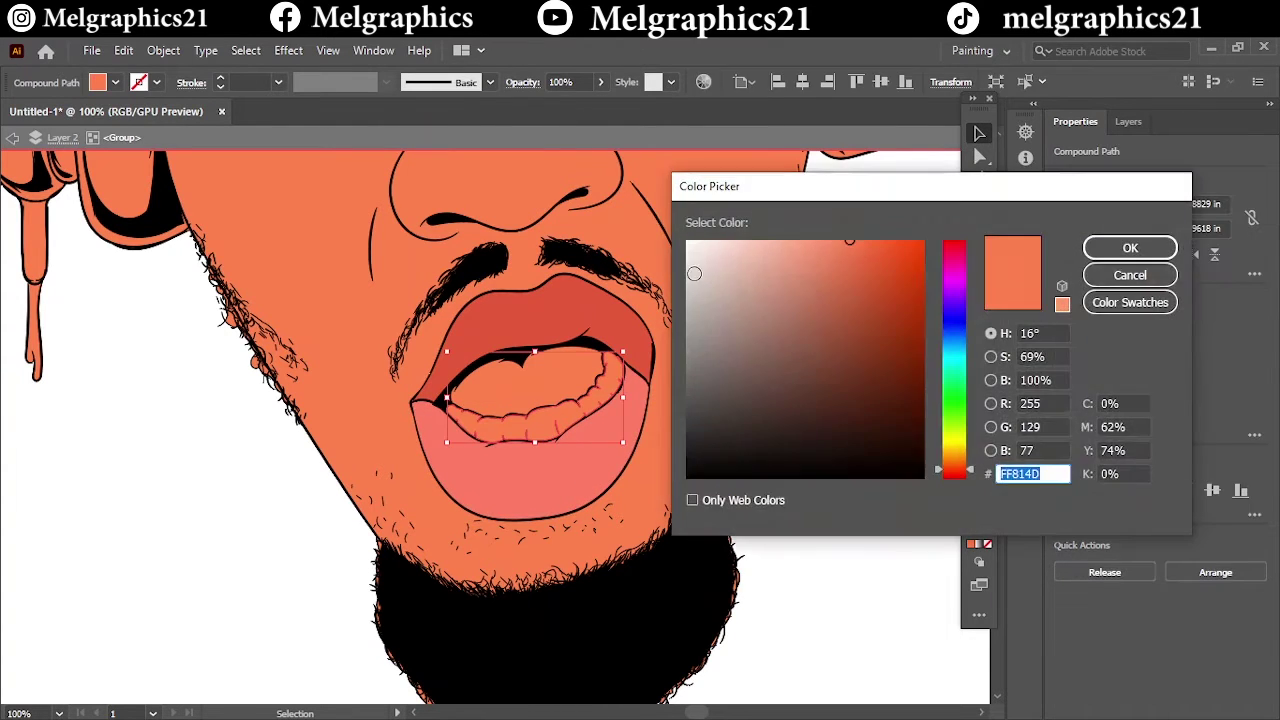
left_click(687, 258)
left_click(1129, 248)
left_click(530, 375)
double_click(974, 515)
left_click(840, 266)
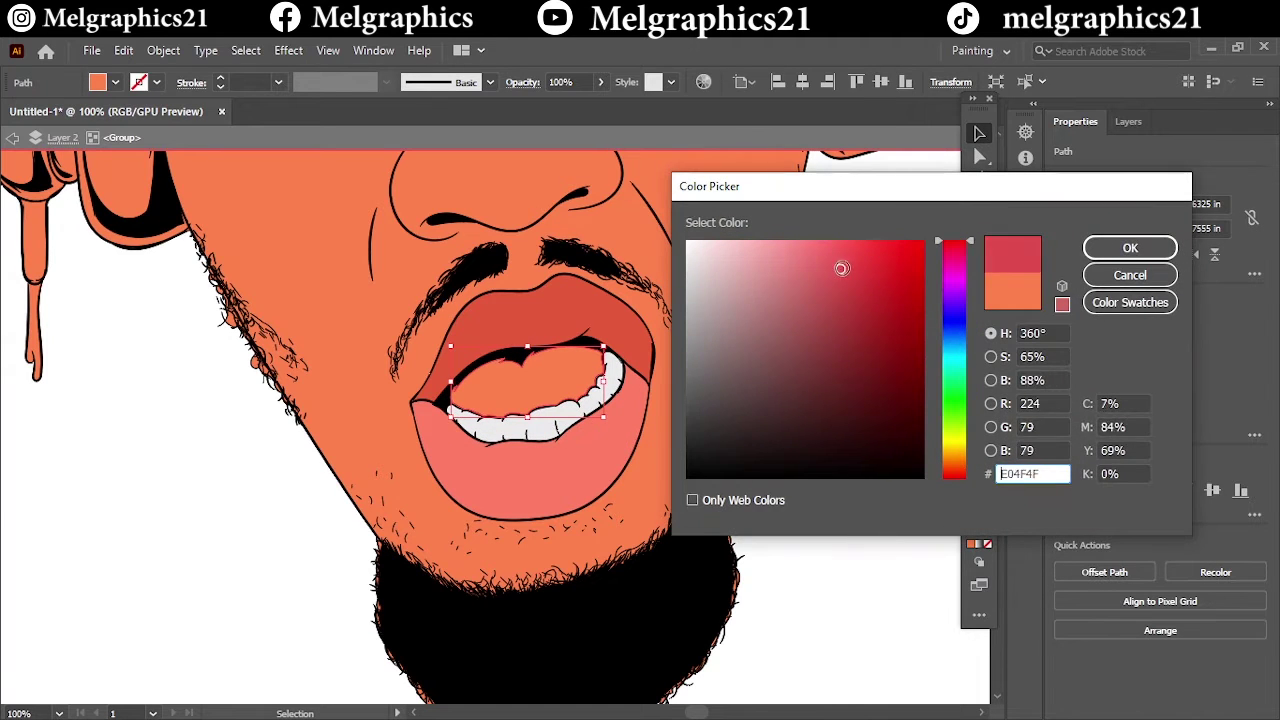
left_click(1129, 248)
left_click(913, 321)
Step: Fill both eye whites white
key("ctrl+0")
scroll(747, 347, "up", 4)
left_click(285, 385)
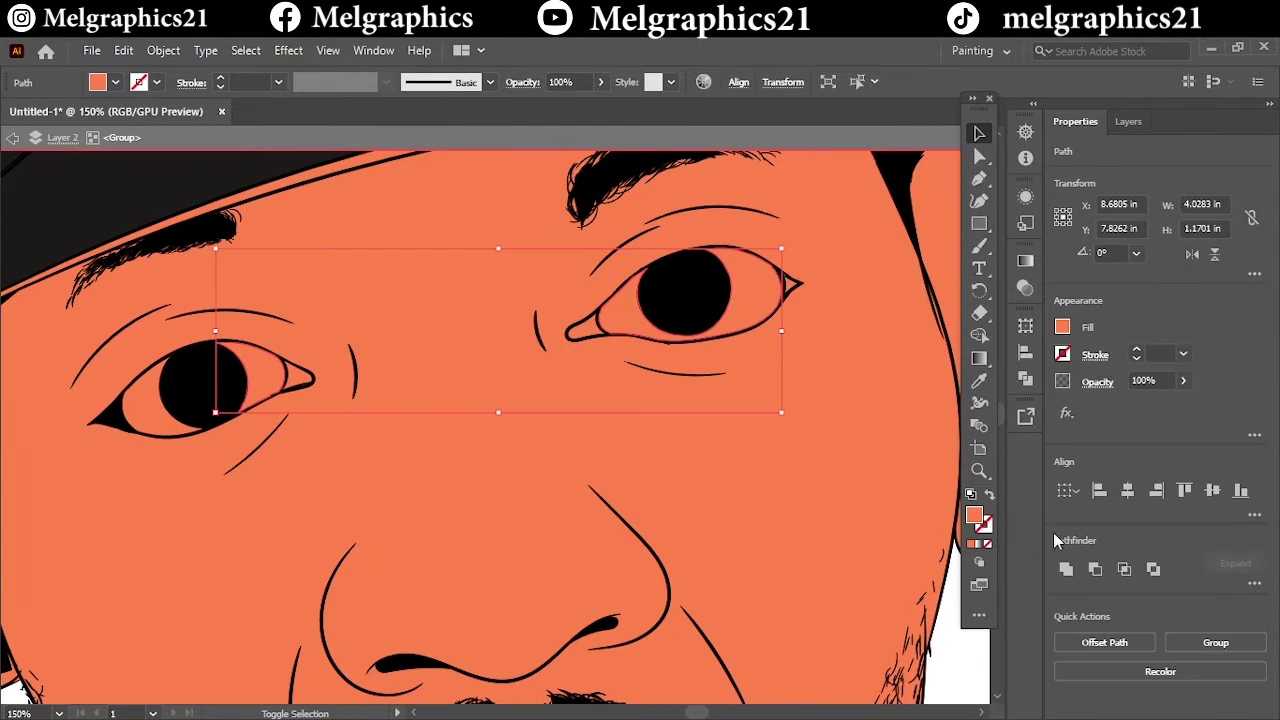
double_click(974, 515)
left_click(685, 252)
left_click(1129, 248)
Step: Colour the small inner eye-corner shapes pink-red
left_click(288, 375)
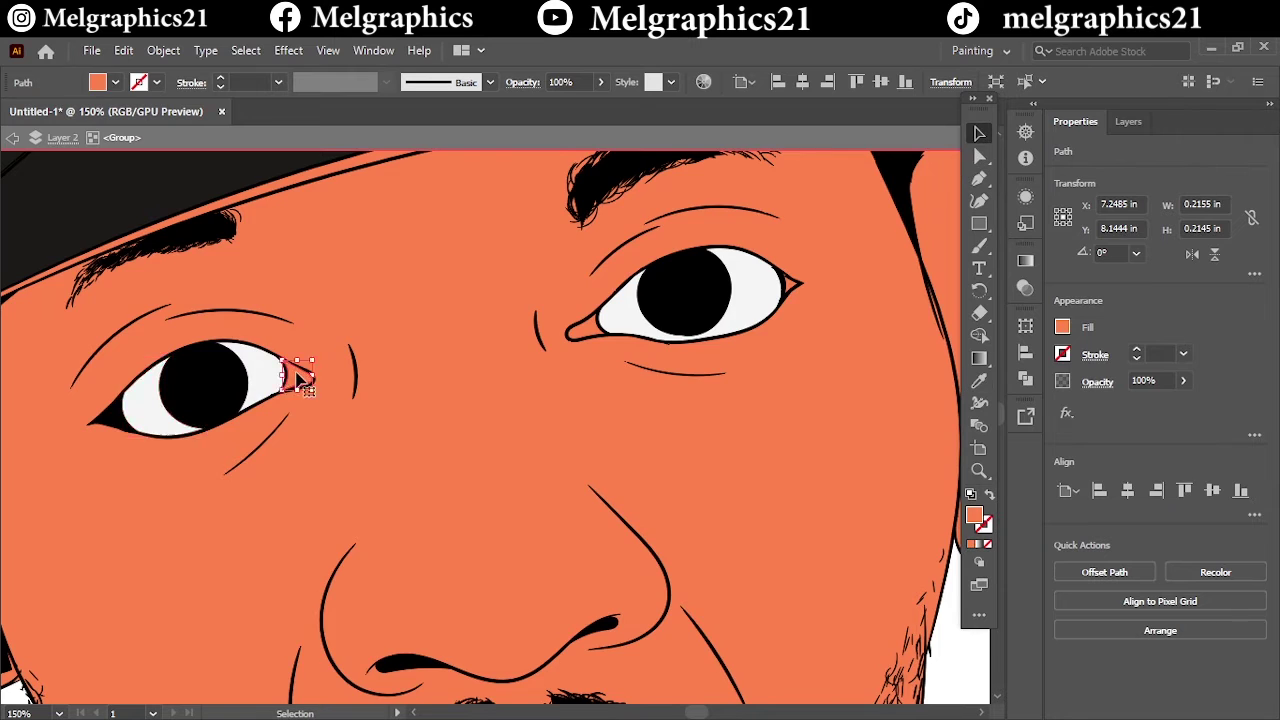
scroll(288, 375, "up", 1)
scroll(710, 325, "up", 2)
scroll(771, 271, "up", 2)
double_click(974, 515)
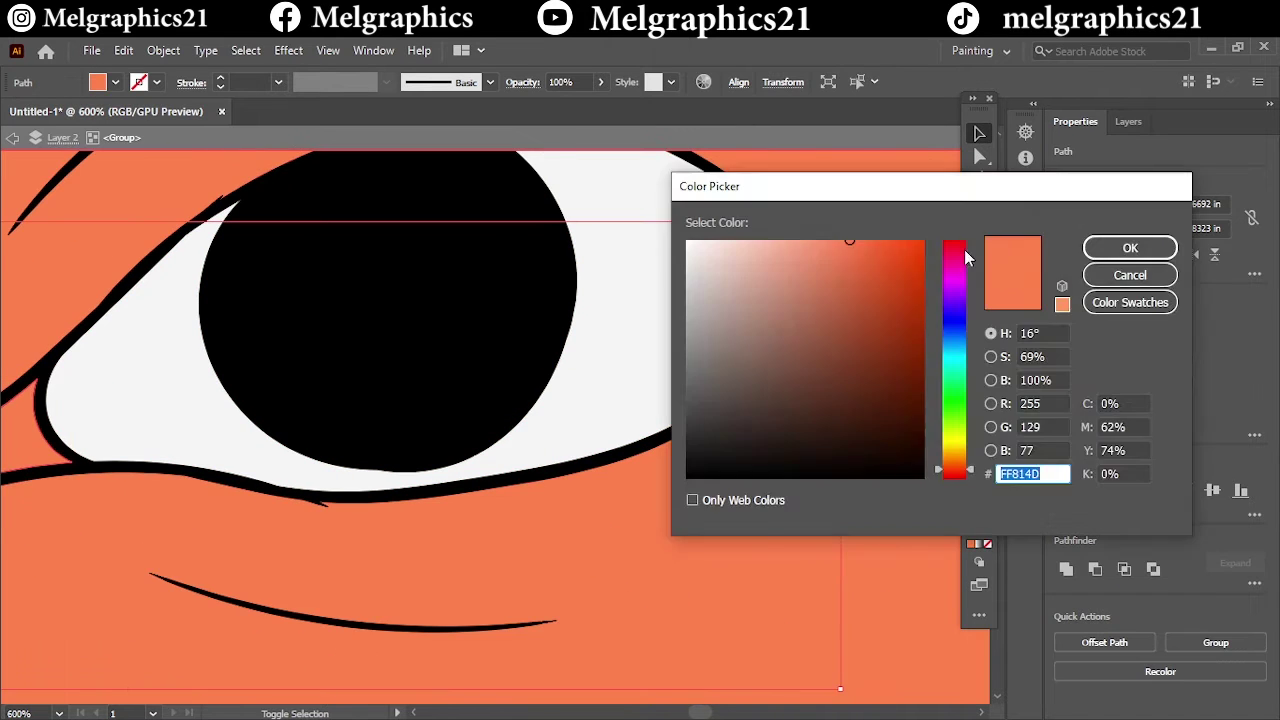
left_click(1129, 248)
scroll(825, 350, "down", 5)
left_click(40, 277)
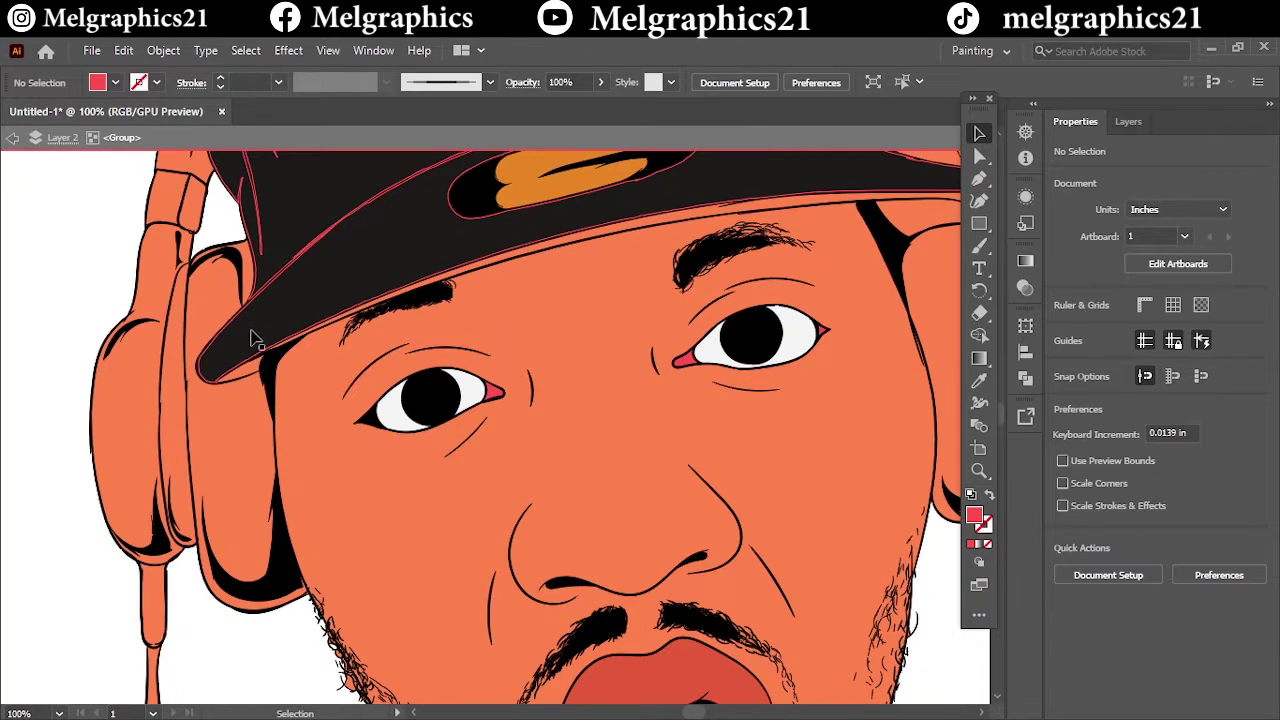
Step: Fill the strip under the cap brim light grey
scroll(237, 372, "right", 2)
left_click(290, 330)
double_click(974, 515)
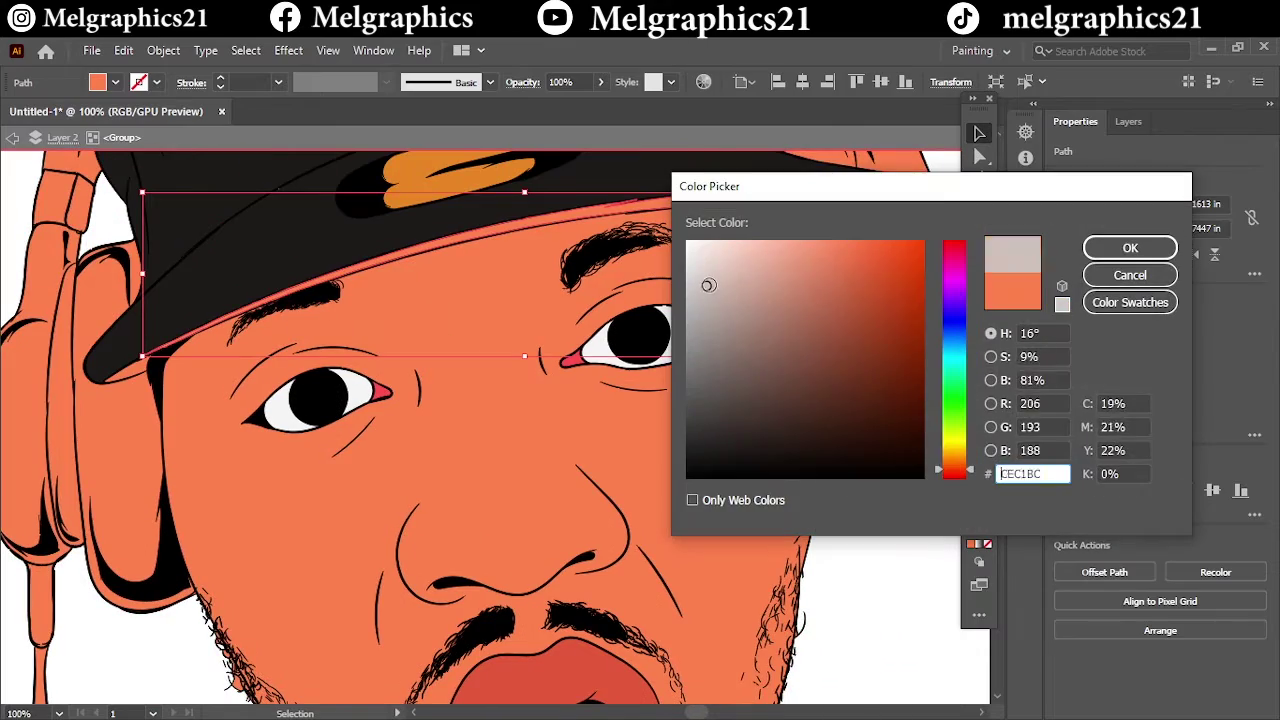
left_click(1130, 248)
scroll(490, 510, "up", 3)
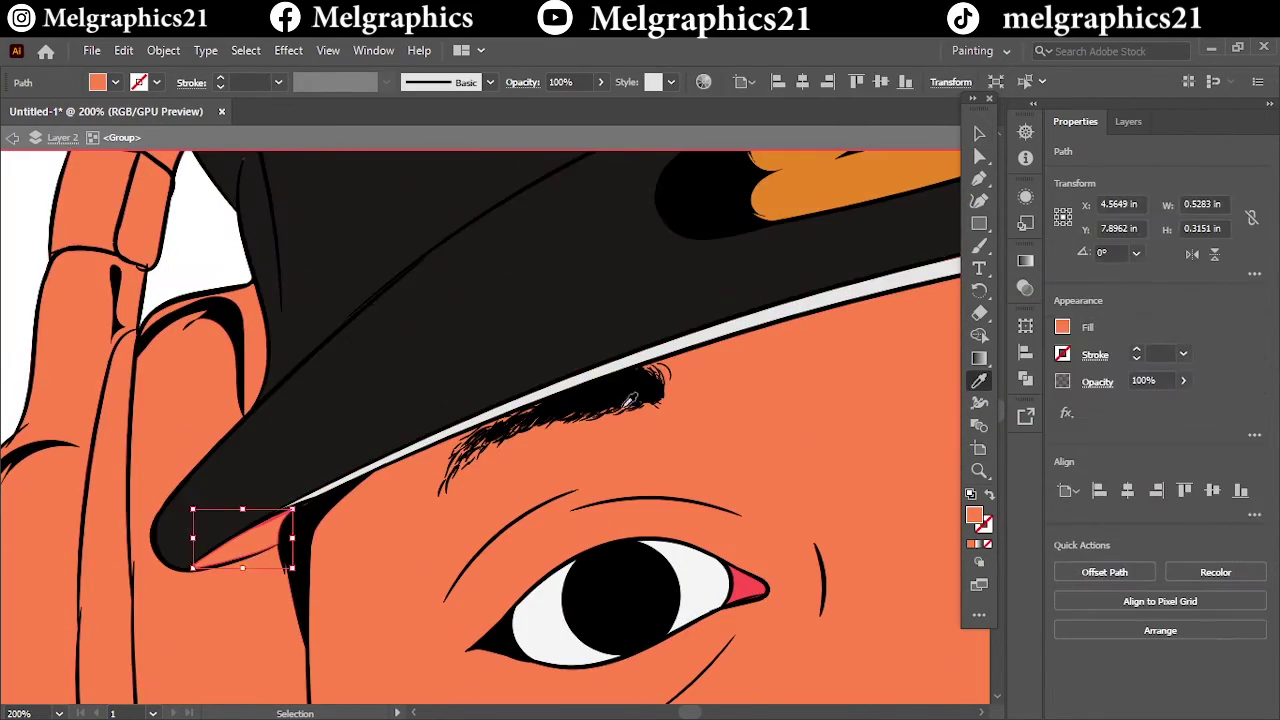
key("ctrl+minus")
key("ctrl+minus")
key("ctrl+minus")
Step: Set the right ear cup's fill to blue
key("ctrl+plus")
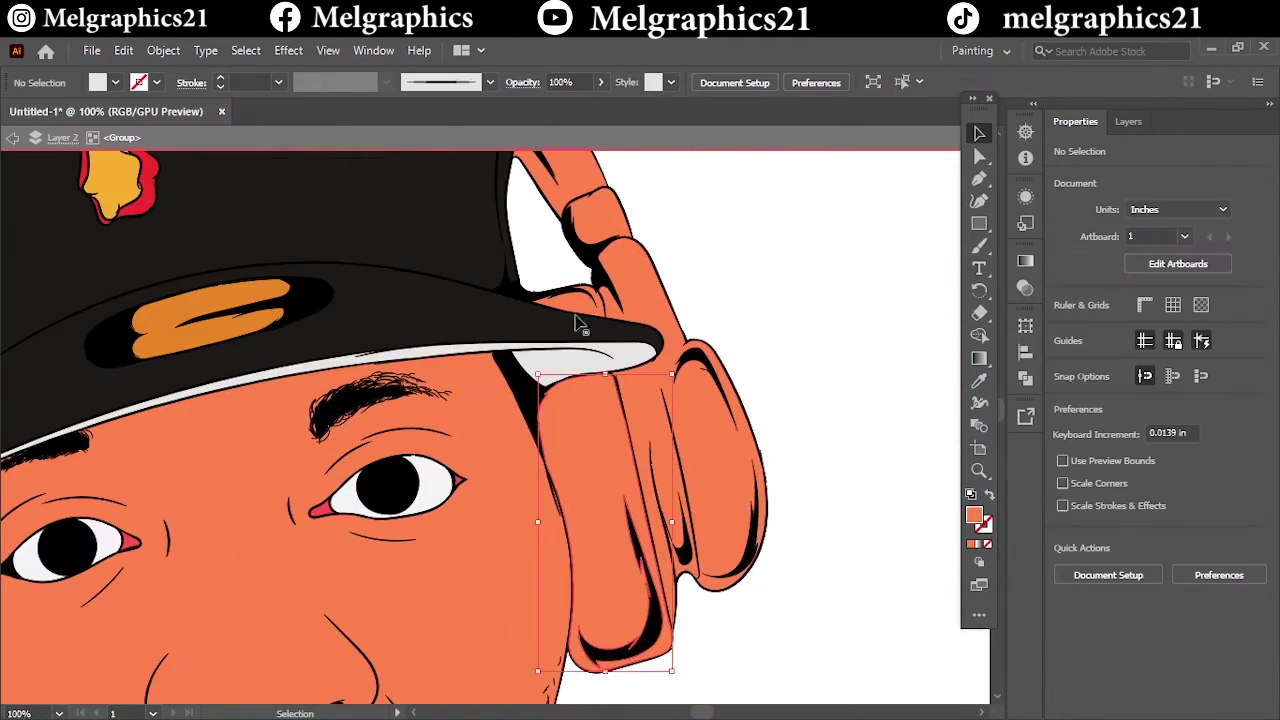
left_click(586, 320)
double_click(974, 517)
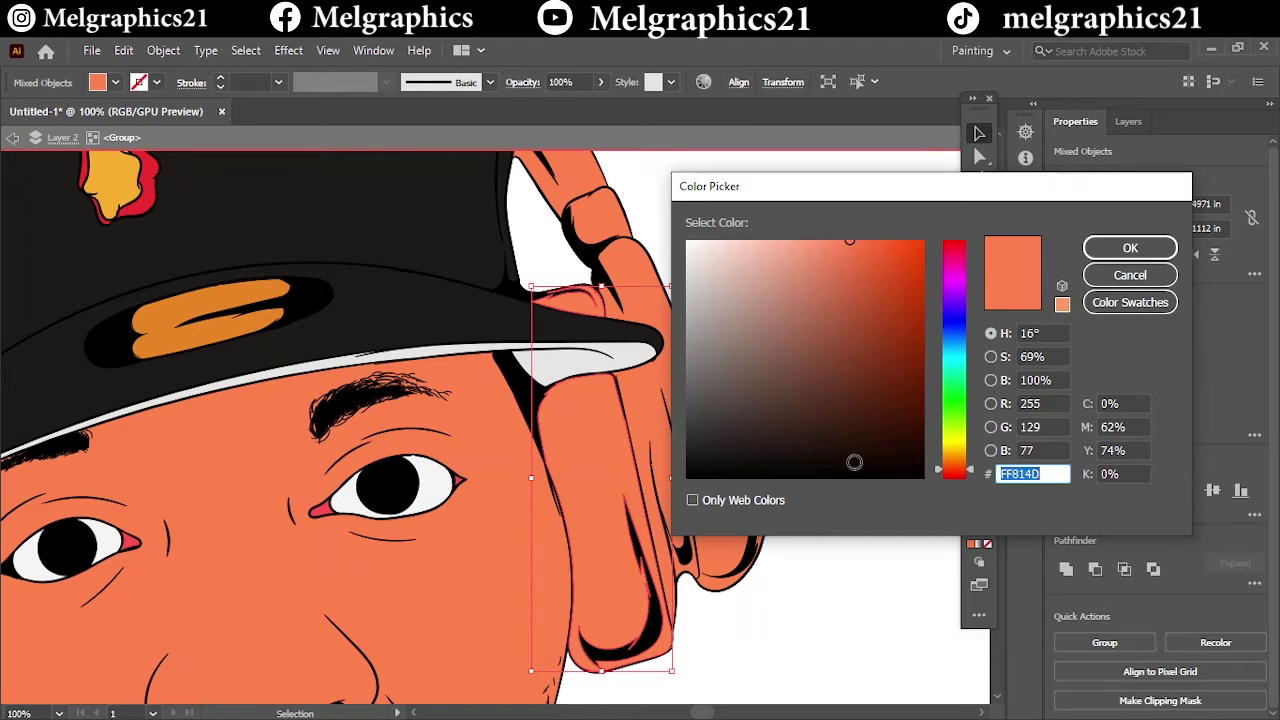
type("507AFF")
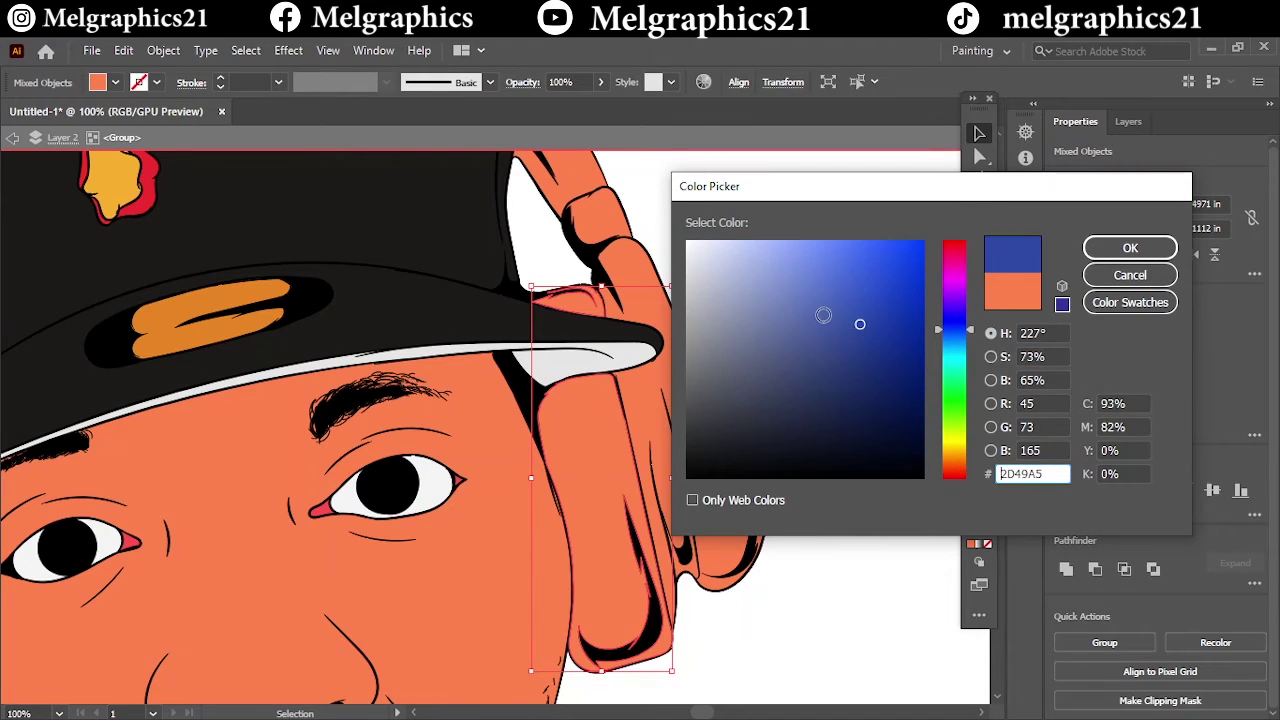
key("Return")
left_click(838, 295)
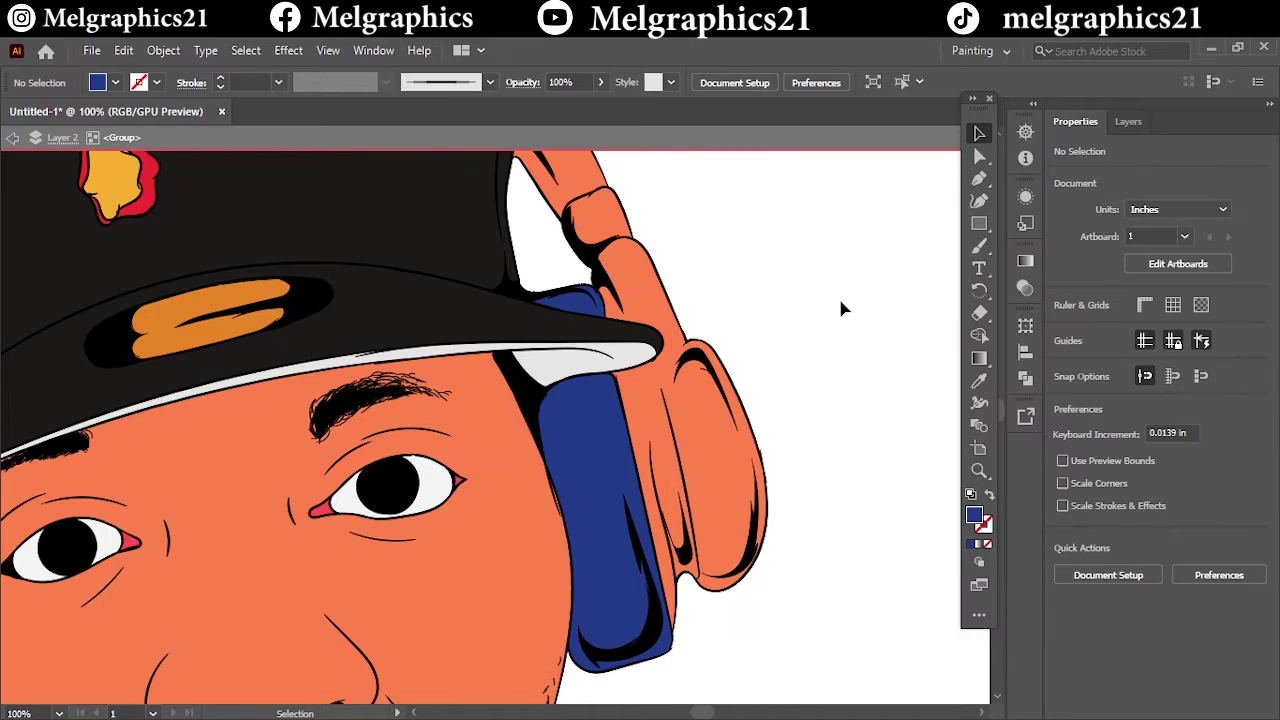
key("ctrl+minus")
Step: Eyedrop the same blue onto the left ear cup
left_click(200, 510)
key("i")
left_click(690, 460)
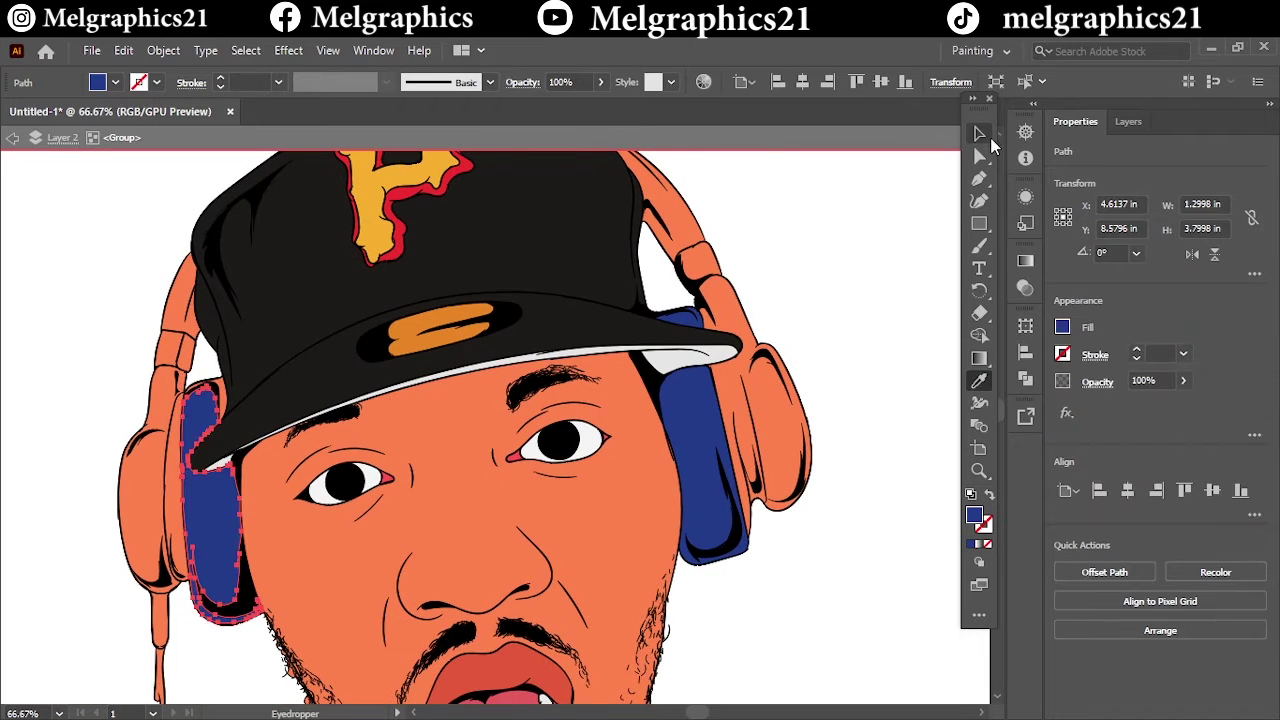
key("ctrl+plus")
key("ctrl+plus")
key("ctrl+plus")
left_click(209, 472, "ctrl")
key("ctrl+minus")
key("v")
Step: Give the outer left ear cup and its inner strip a lighter blue
left_click(140, 450)
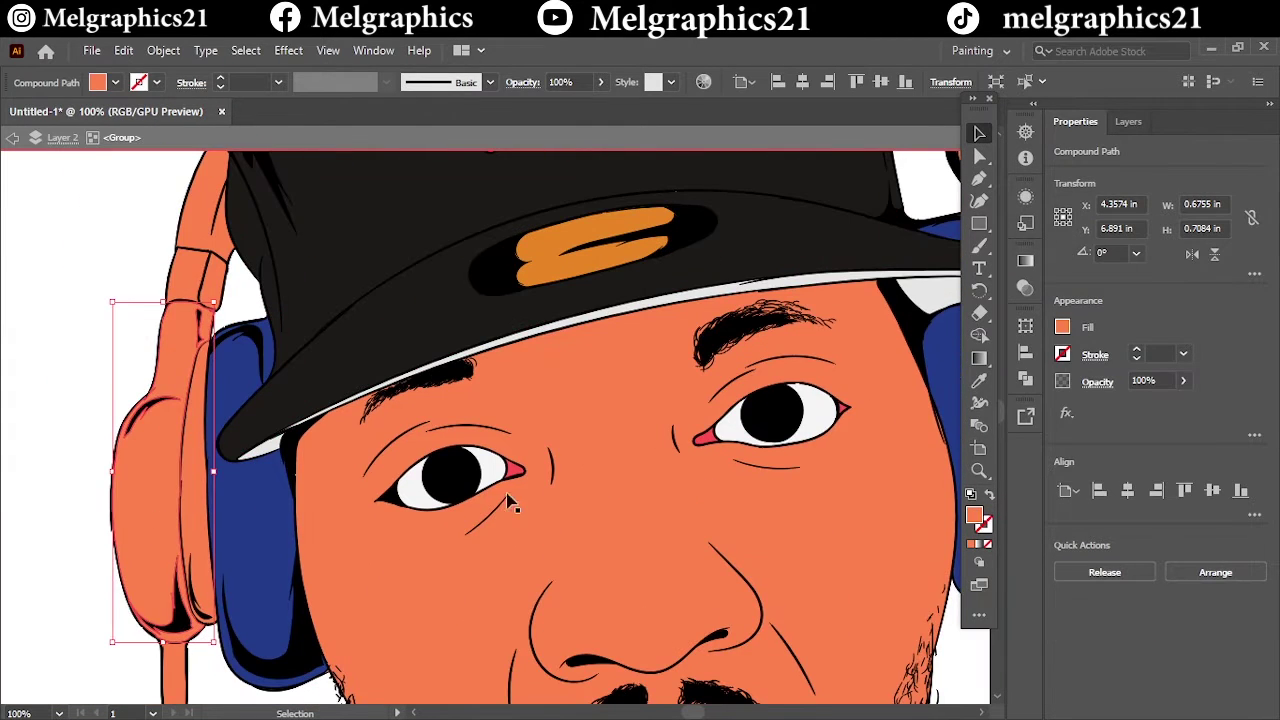
double_click(974, 515)
type("5082FF")
left_click(1120, 249)
left_click(195, 470)
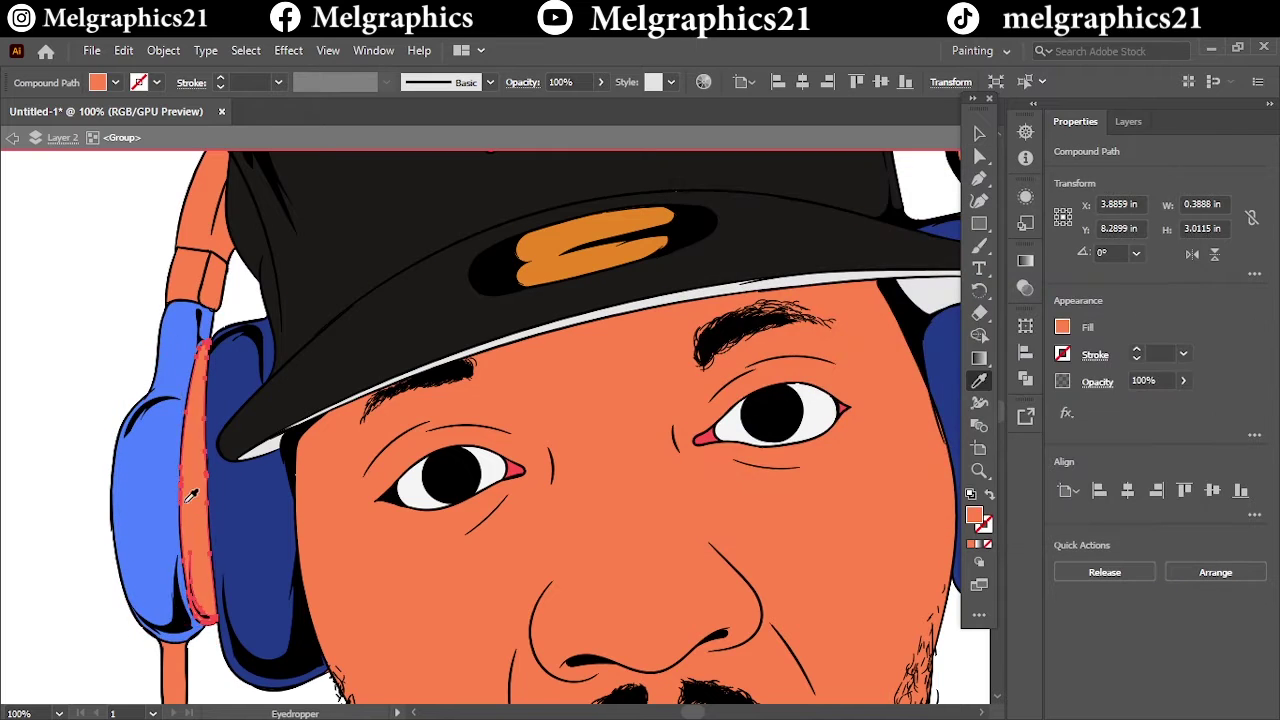
key("i")
left_click(150, 450)
double_click(974, 515)
key("Return")
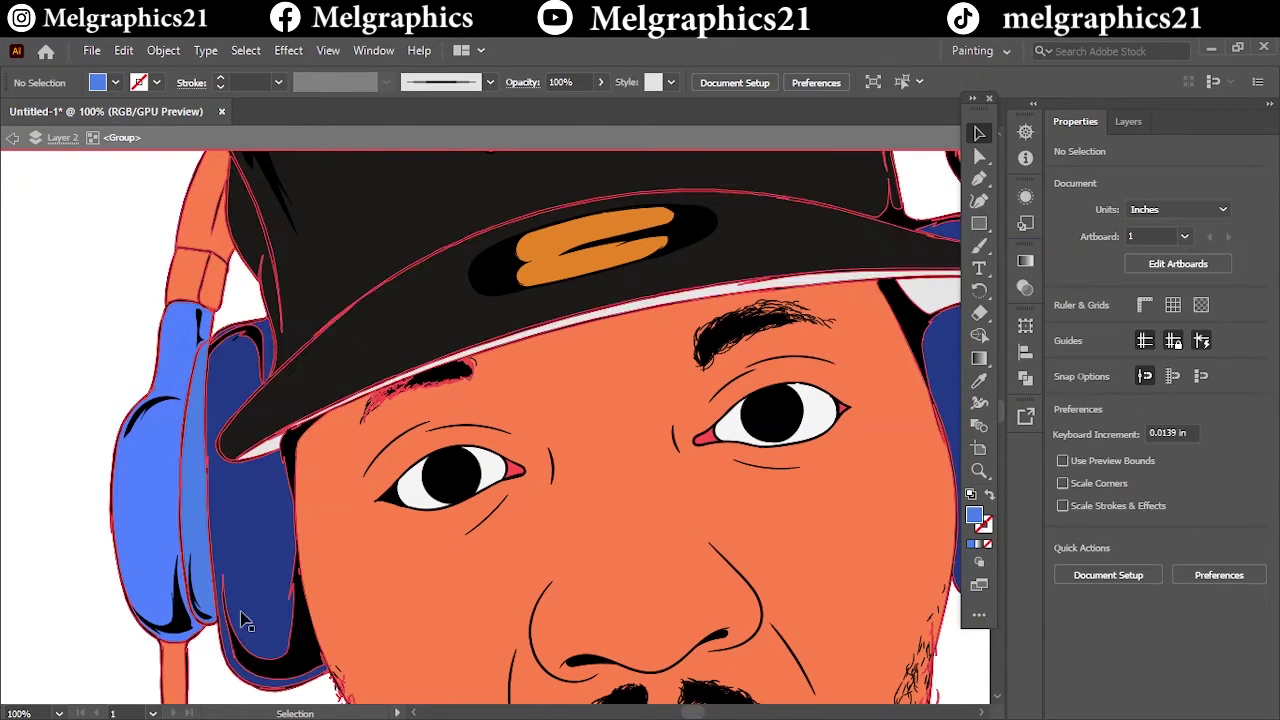
left_click(200, 480)
Step: Recolour the dark inner ear-cup shape with the lighter blue
left_click(263, 537)
key("i")
left_click(150, 450)
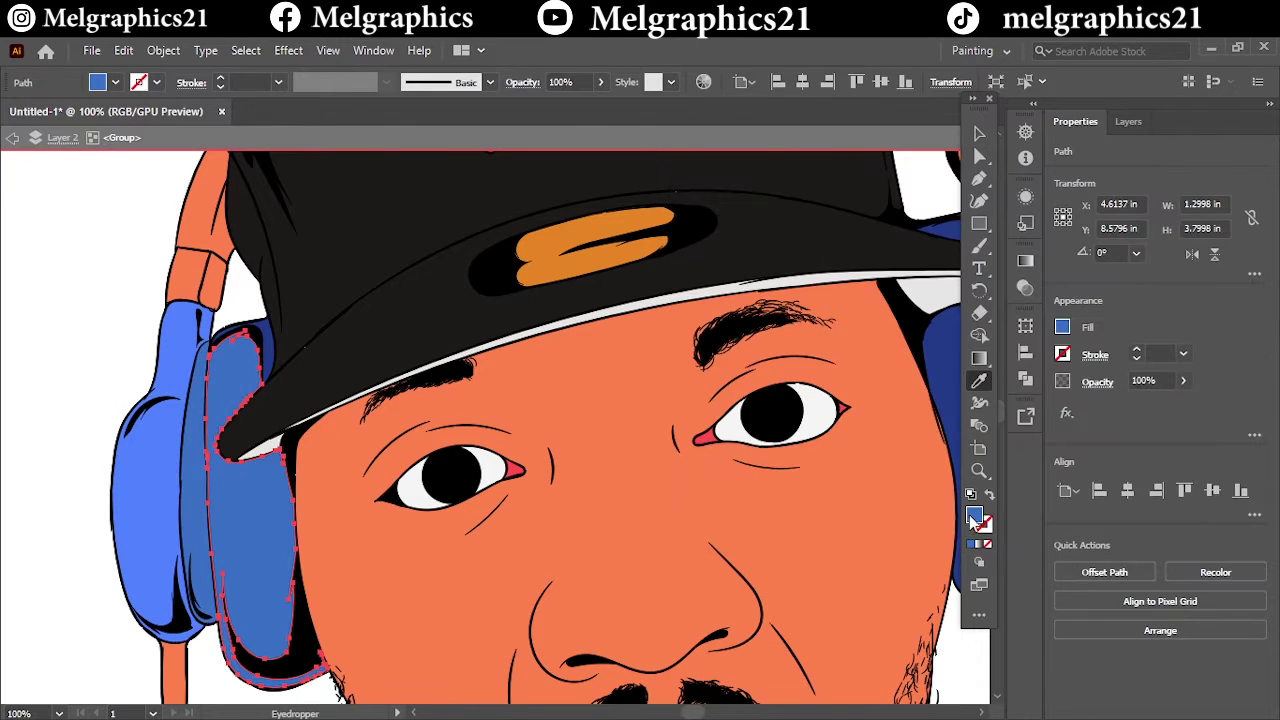
double_click(974, 515)
key("Return")
left_click(127, 385)
scroll(127, 385, "right", 3)
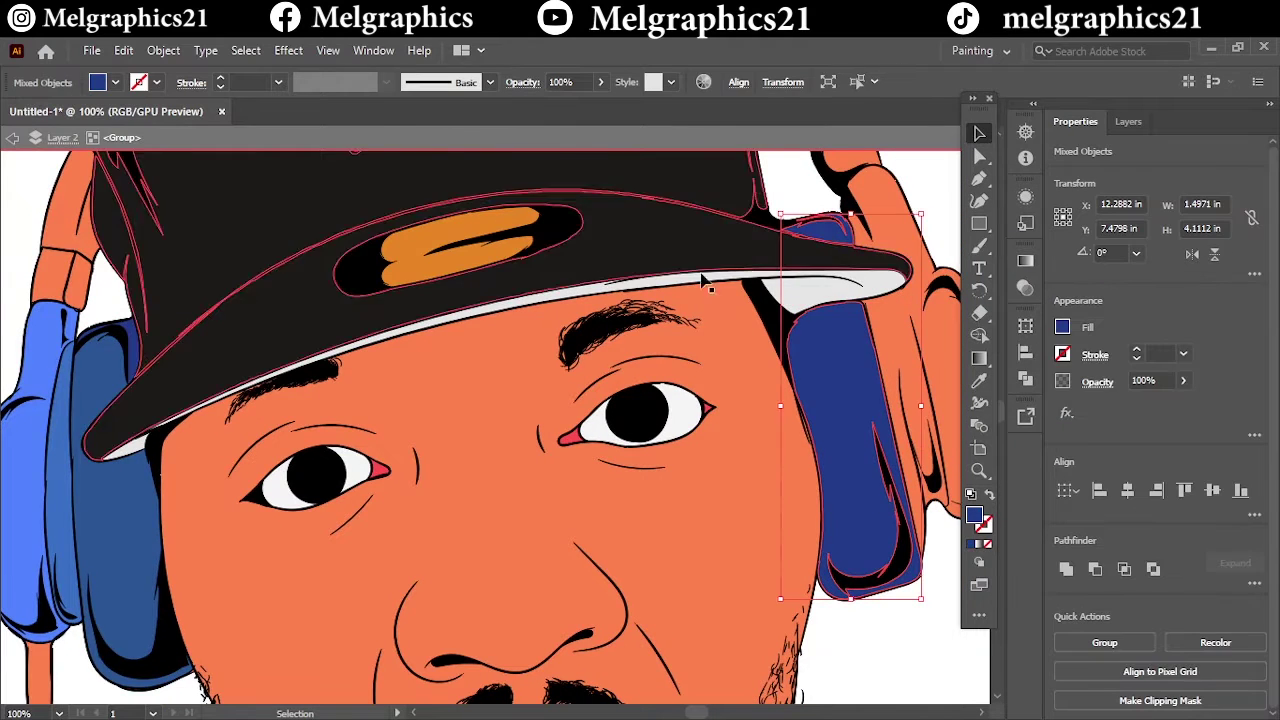
left_click(888, 333)
key("ctrl+shift+a")
scroll(900, 320, "up", 5)
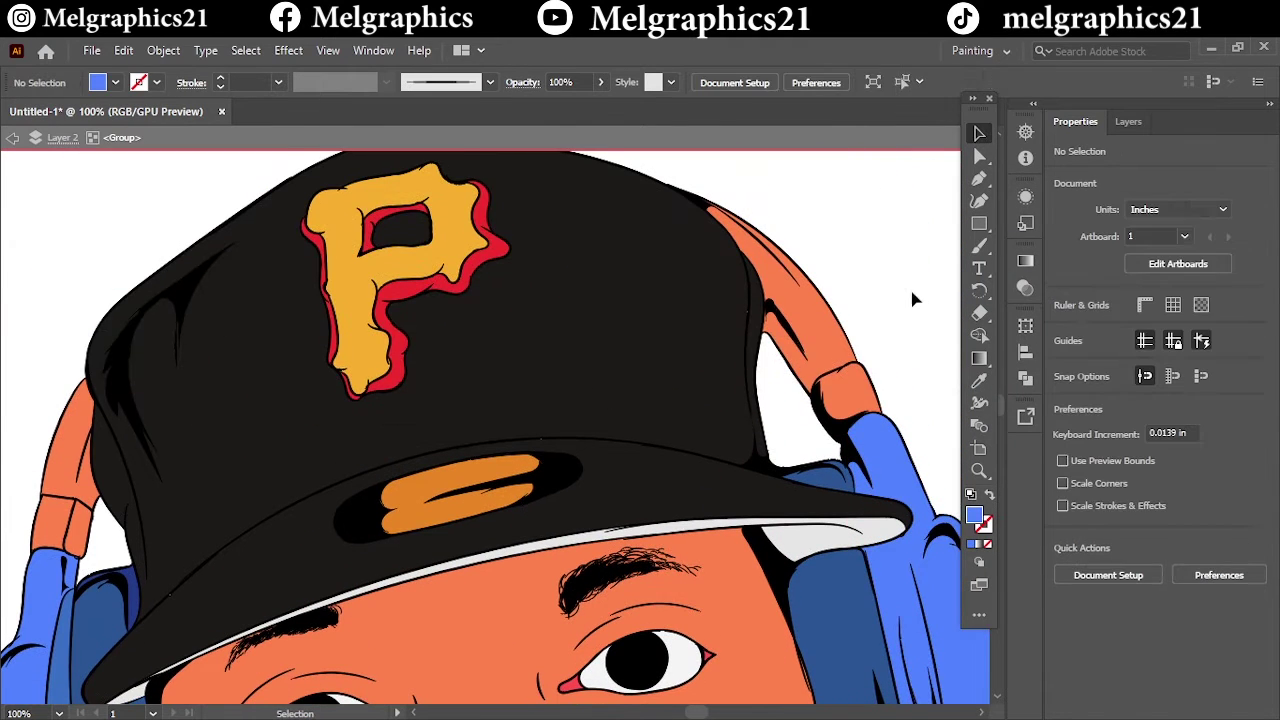
Step: Eyedrop the headphone blue onto the orange headband strips
left_click(872, 400)
left_click(58, 520, "shift")
key("i")
left_click(69, 649)
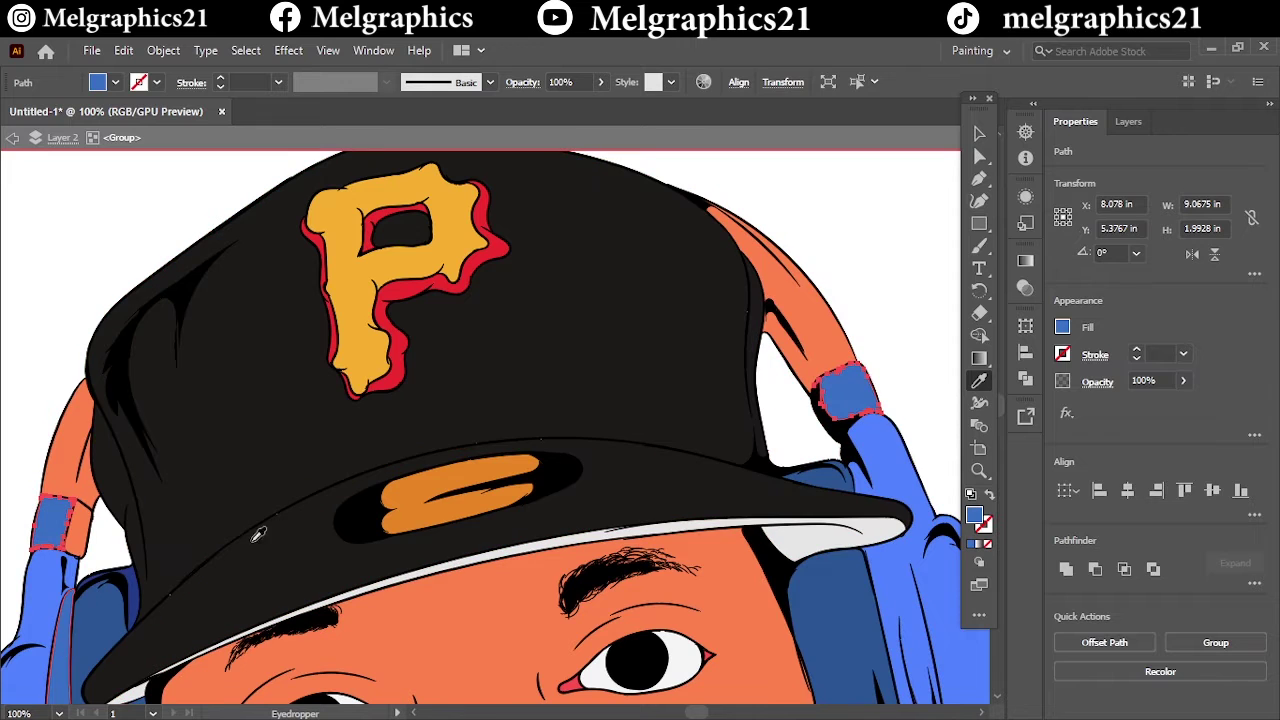
left_click(78, 525)
key("i")
left_click(979, 133)
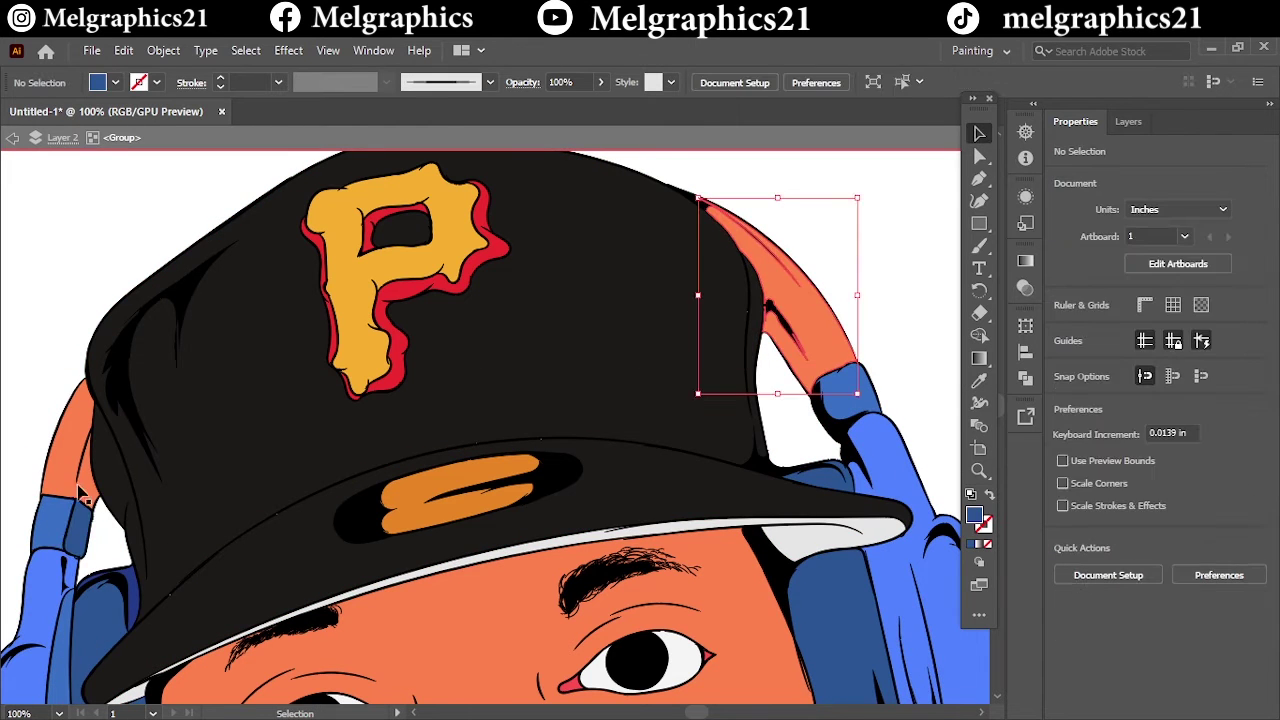
left_click_drag(860, 200, 700, 395)
Step: Recolour the orange cord drip pieces blue, then fit the artboard in view
key("ctrl+0")
scroll(345, 395, "up", 3)
scroll(345, 395, "up", 5)
left_click(330, 470)
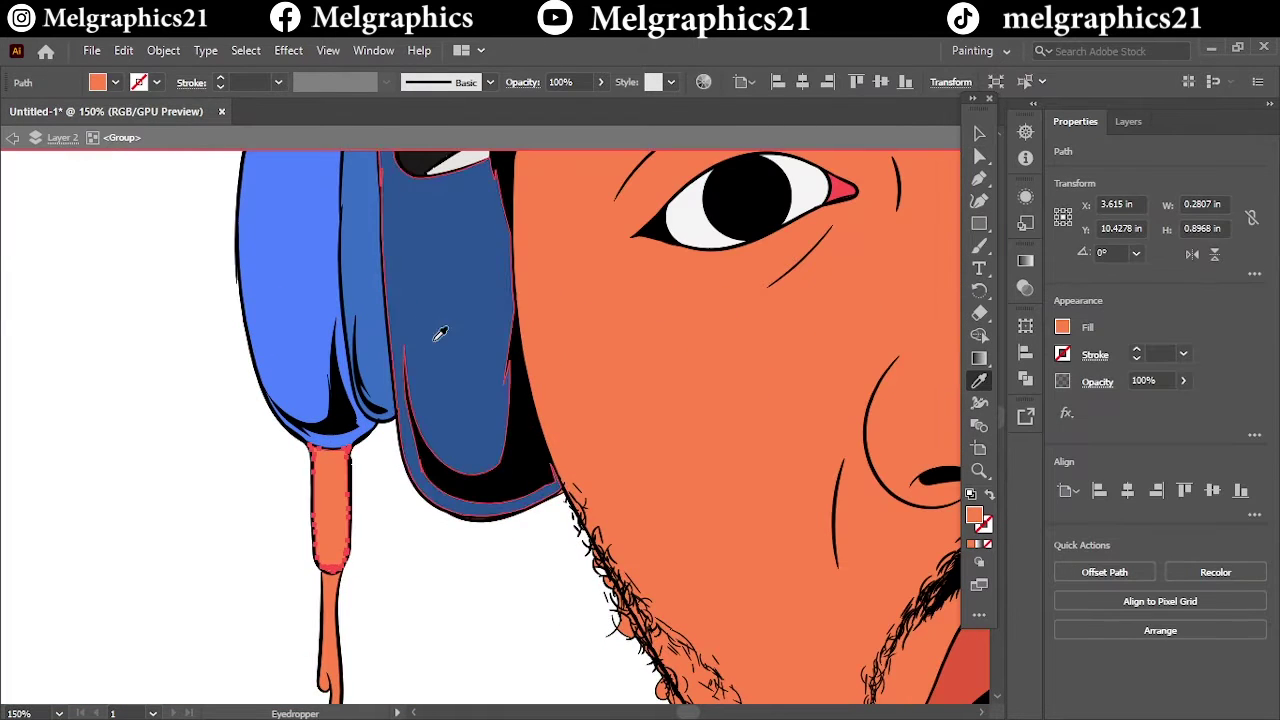
key("i")
left_click(437, 334)
left_click(330, 630)
key("i")
left_click(979, 133)
left_click(548, 588)
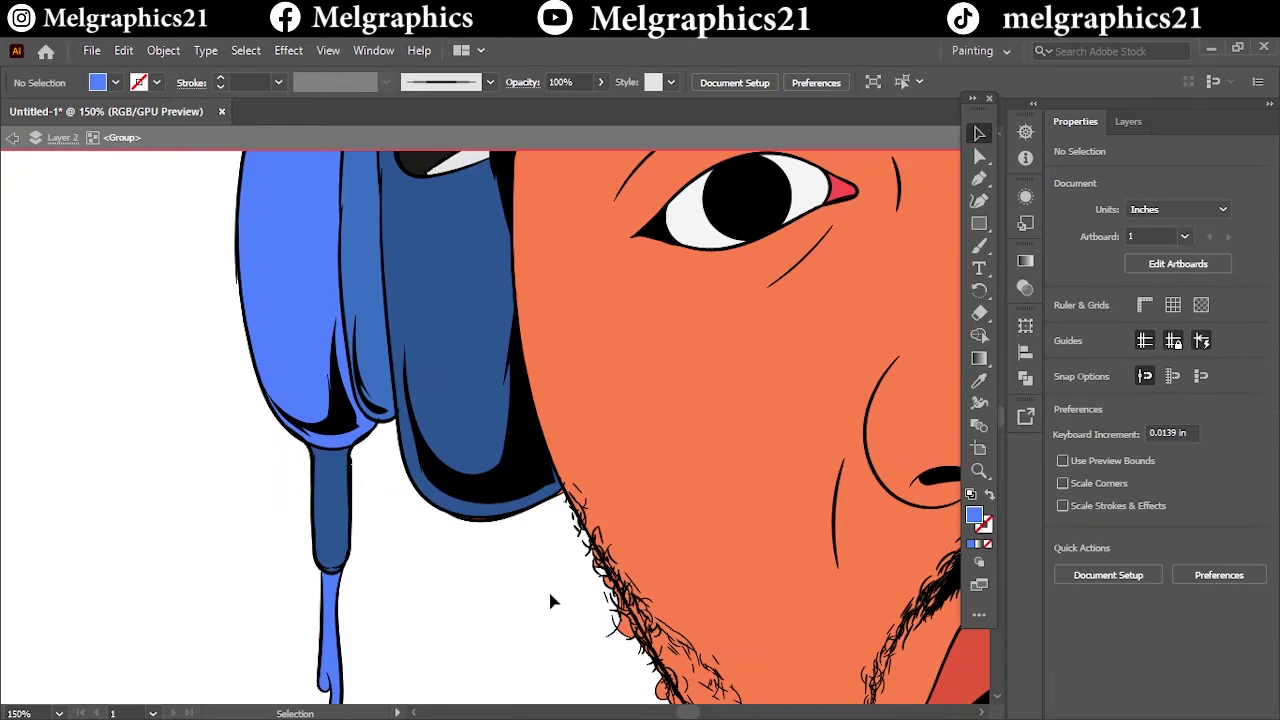
key("super")
key("ctrl+0")
Step: Lock every sublayer inside the portrait group in the Layers panel
left_click(1128, 121)
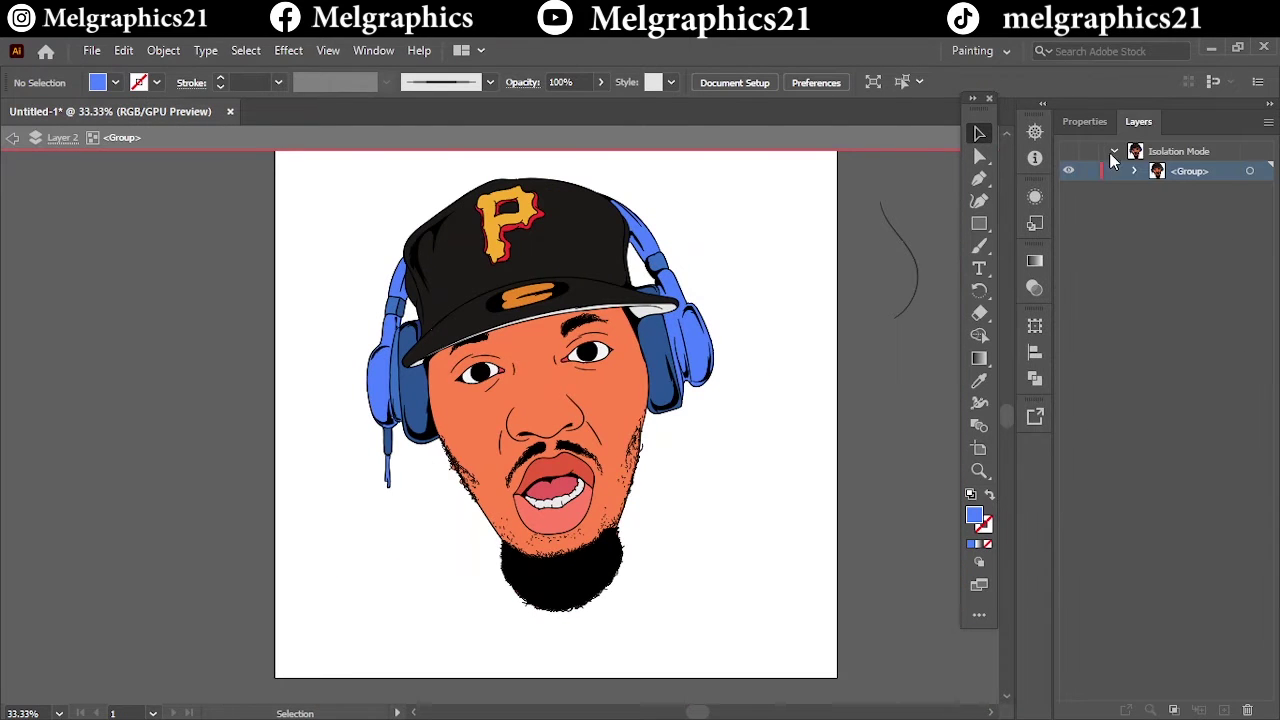
left_click(1075, 177)
scroll(1204, 450, "down", 3)
scroll(1204, 561, "down", 3)
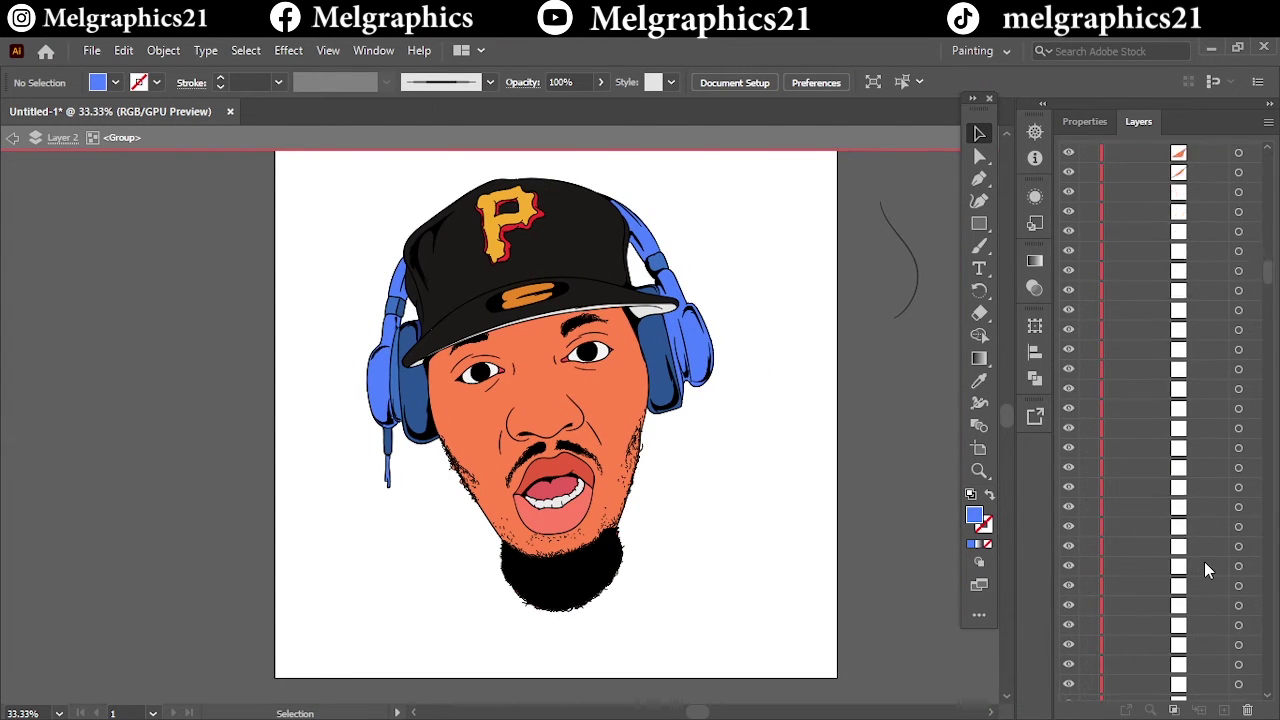
mouse_move(1088, 684)
left_mouse_down()
mouse_move(1088, 257)
mouse_move(1093, 662)
left_mouse_up()
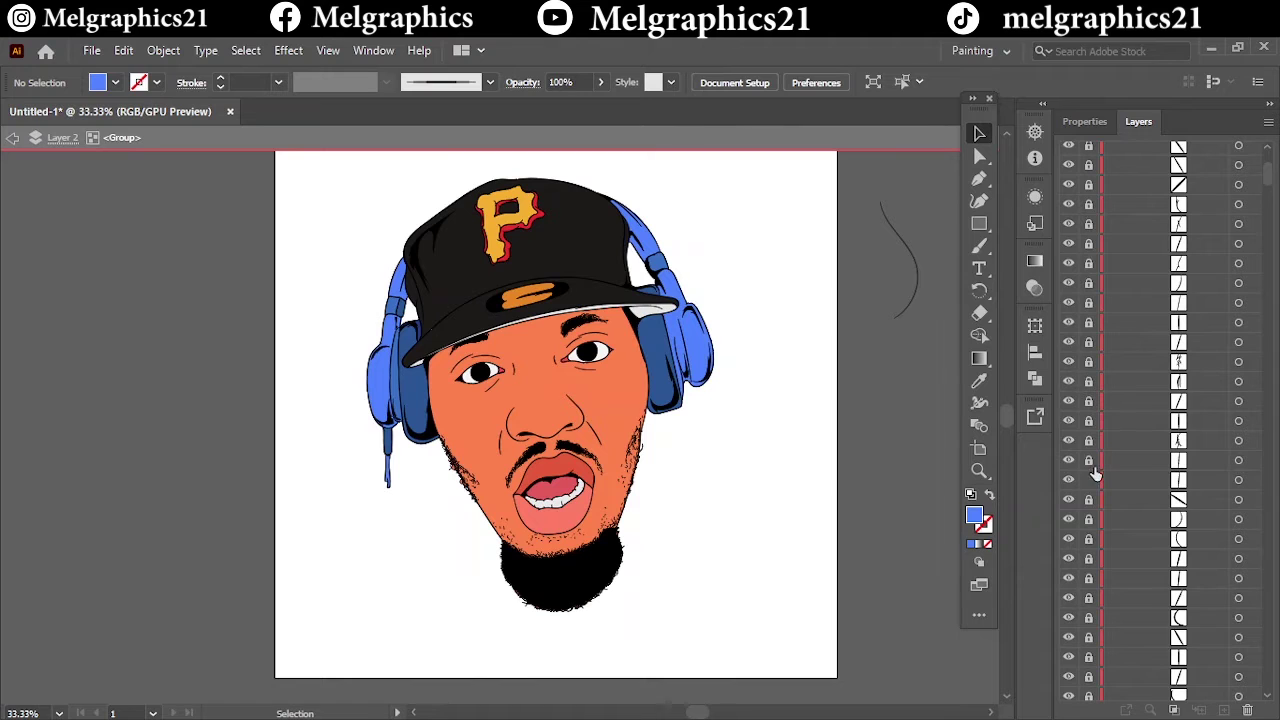
Step: Select the skin path at the beard edge with Direct Selection
left_click(979, 157)
scroll(646, 520, "up", 5)
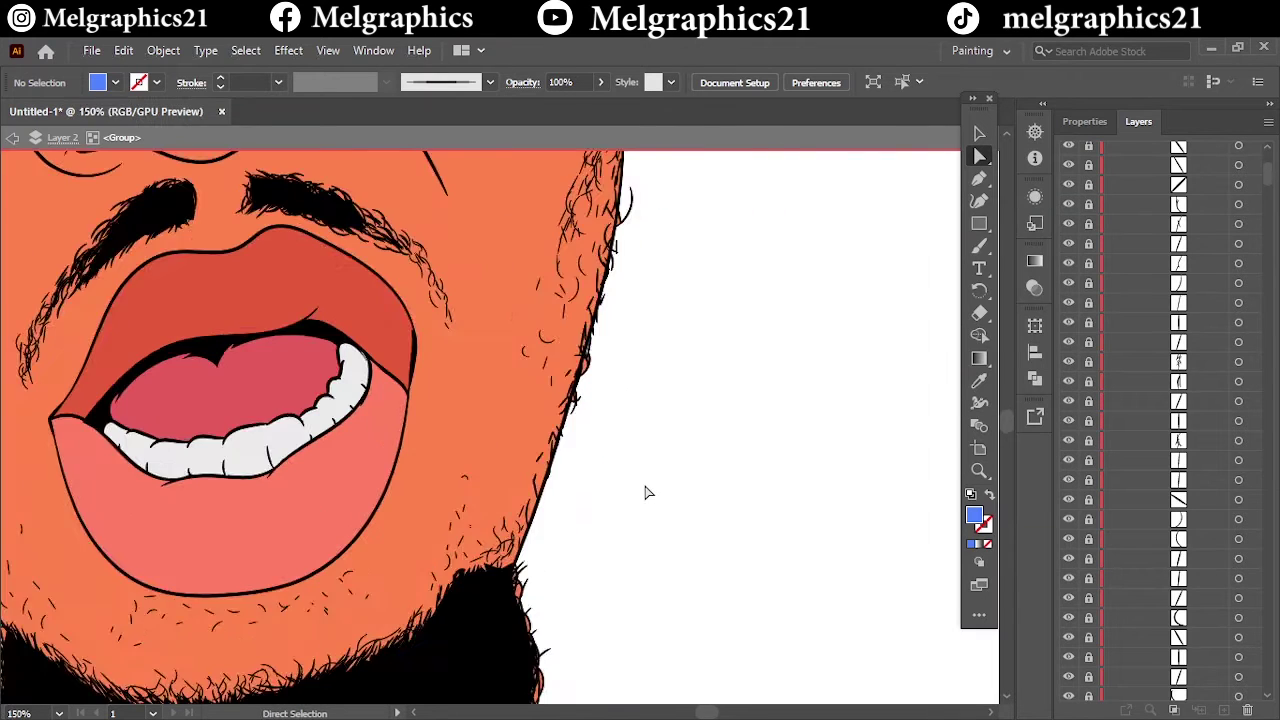
scroll(650, 500, "down", 3)
scroll(655, 517, "up", 5)
left_click(526, 550)
Step: Drag the stray skin anchor back inside the beard outline
scroll(530, 560, "up", 2)
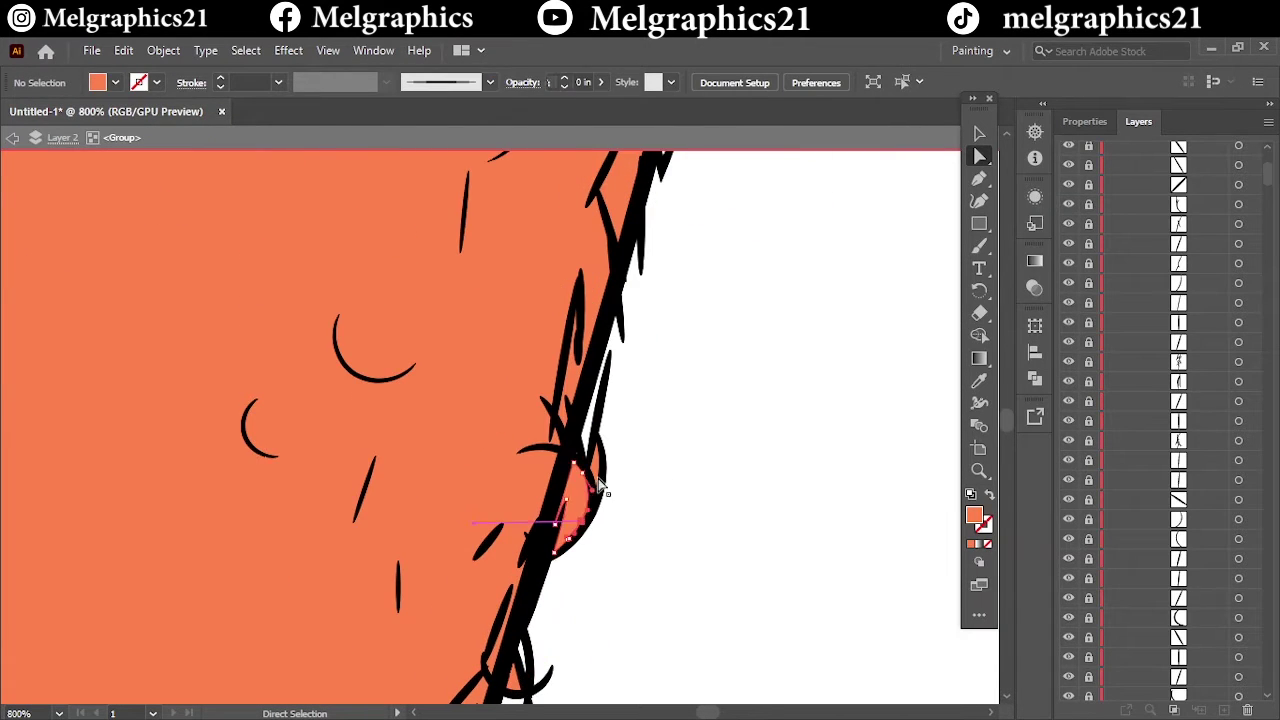
scroll(545, 668, "down", 2)
scroll(766, 517, "down", 1)
scroll(757, 534, "down", 1)
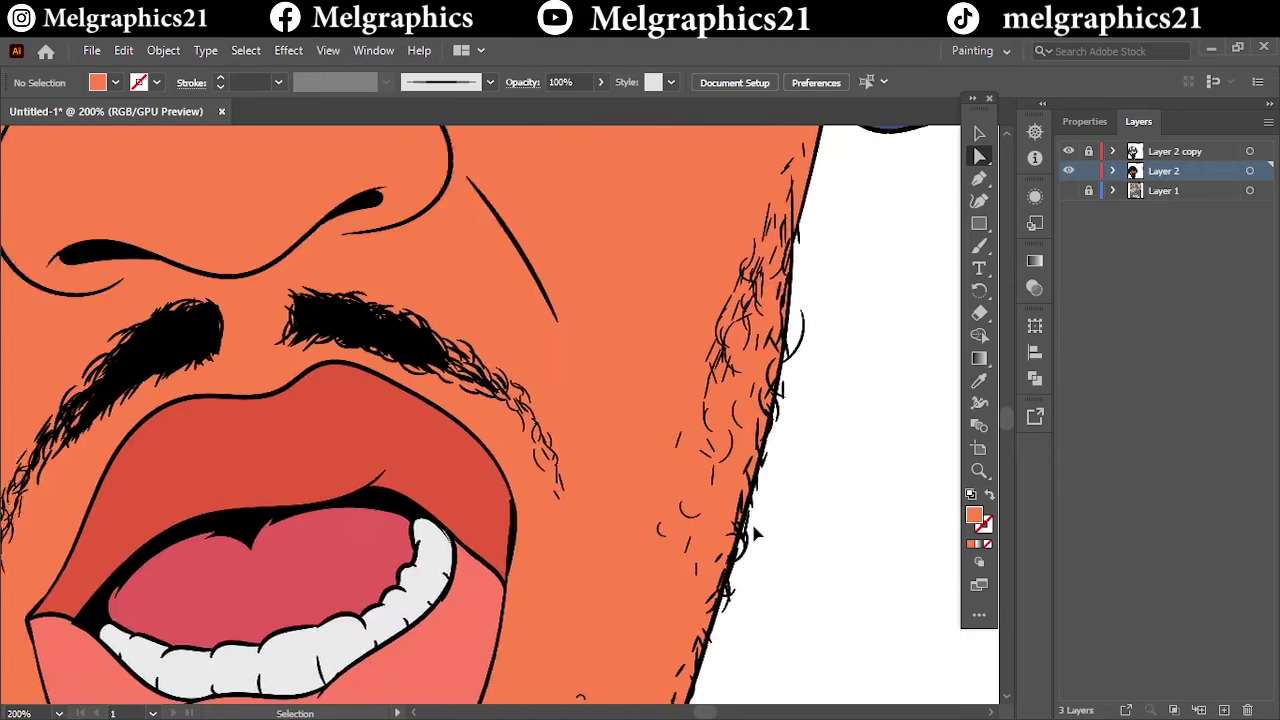
scroll(492, 630, "left", 3)
scroll(257, 574, "down", 2)
scroll(407, 599, "up", 2)
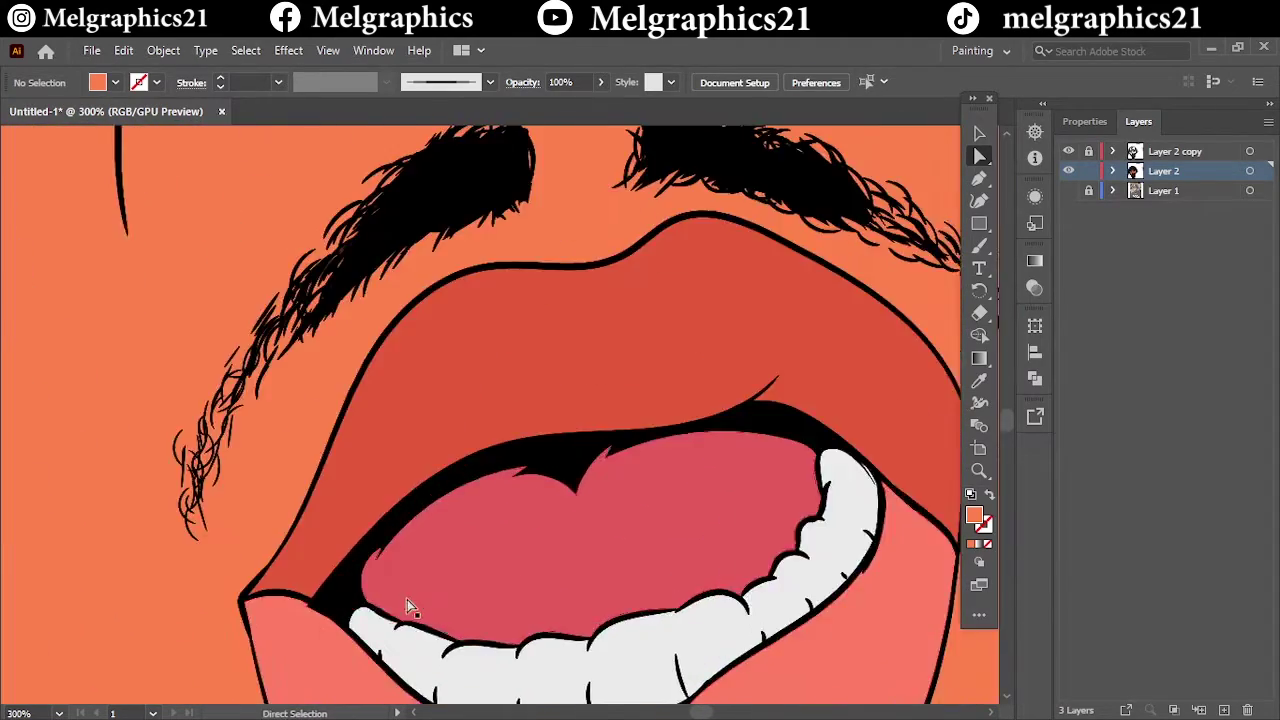
scroll(407, 599, "down", 3)
scroll(368, 632, "up", 5)
scroll(483, 591, "up", 2)
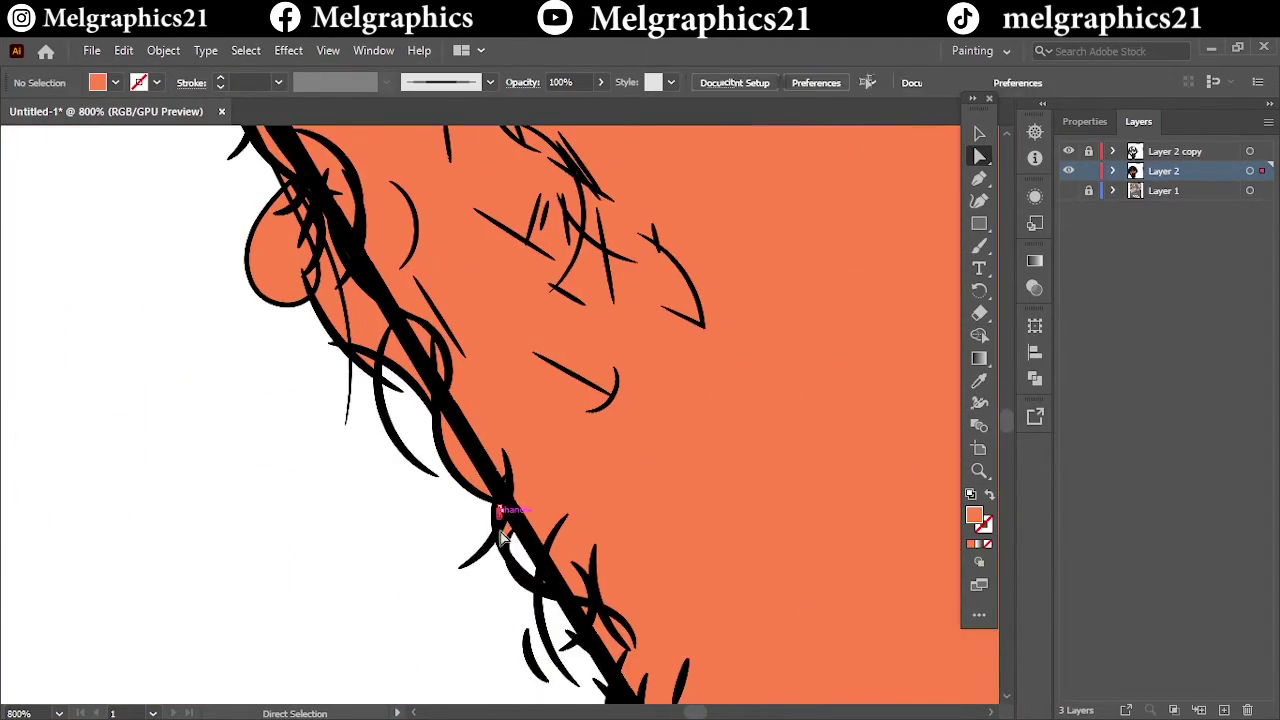
left_click_drag(458, 476, 283, 140)
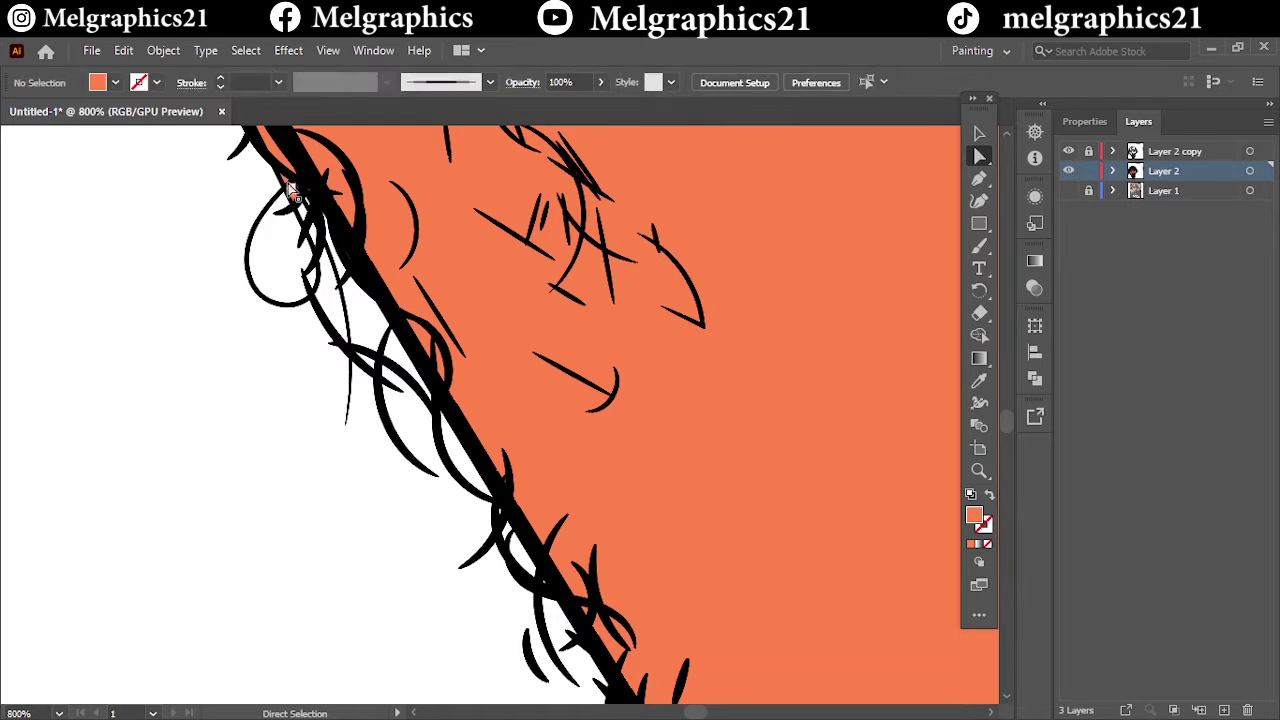
left_click(396, 333)
Step: Recolour the orange sliver under the ear cup black with the Eyedropper
scroll(300, 380, "down", 3)
scroll(229, 414, "down", 3)
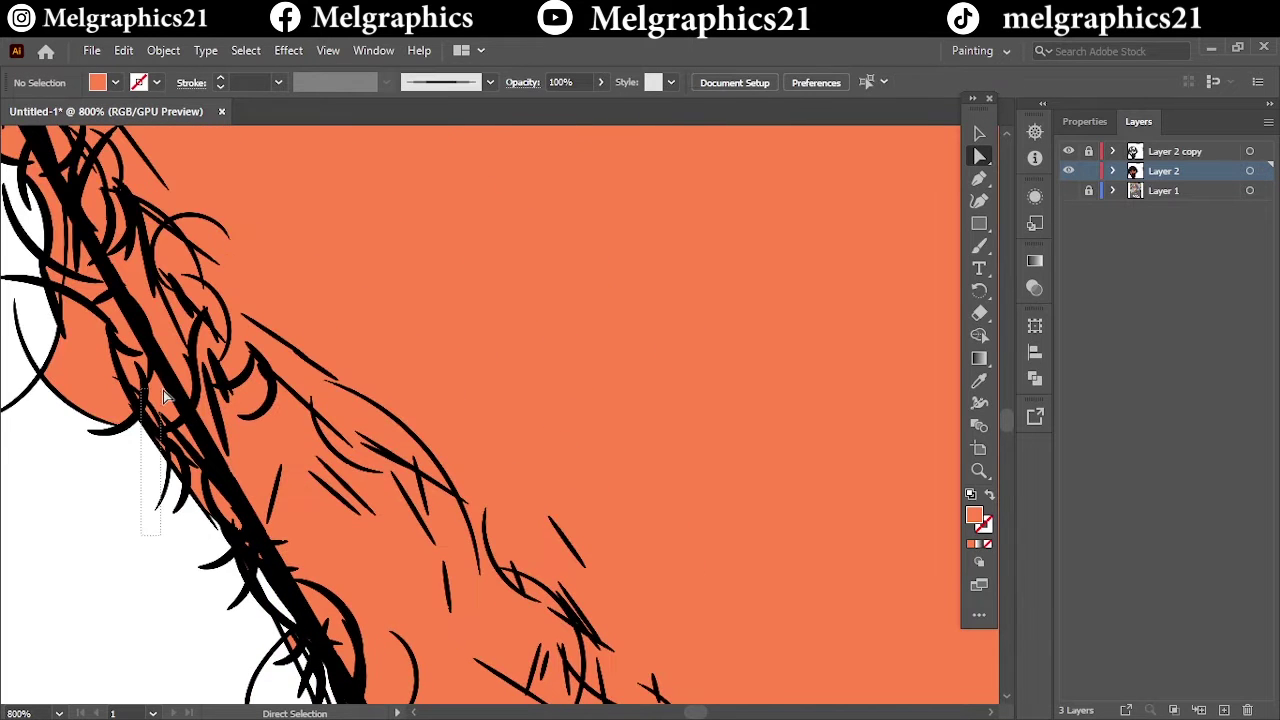
scroll(130, 470, "down", 2)
scroll(116, 521, "down", 2)
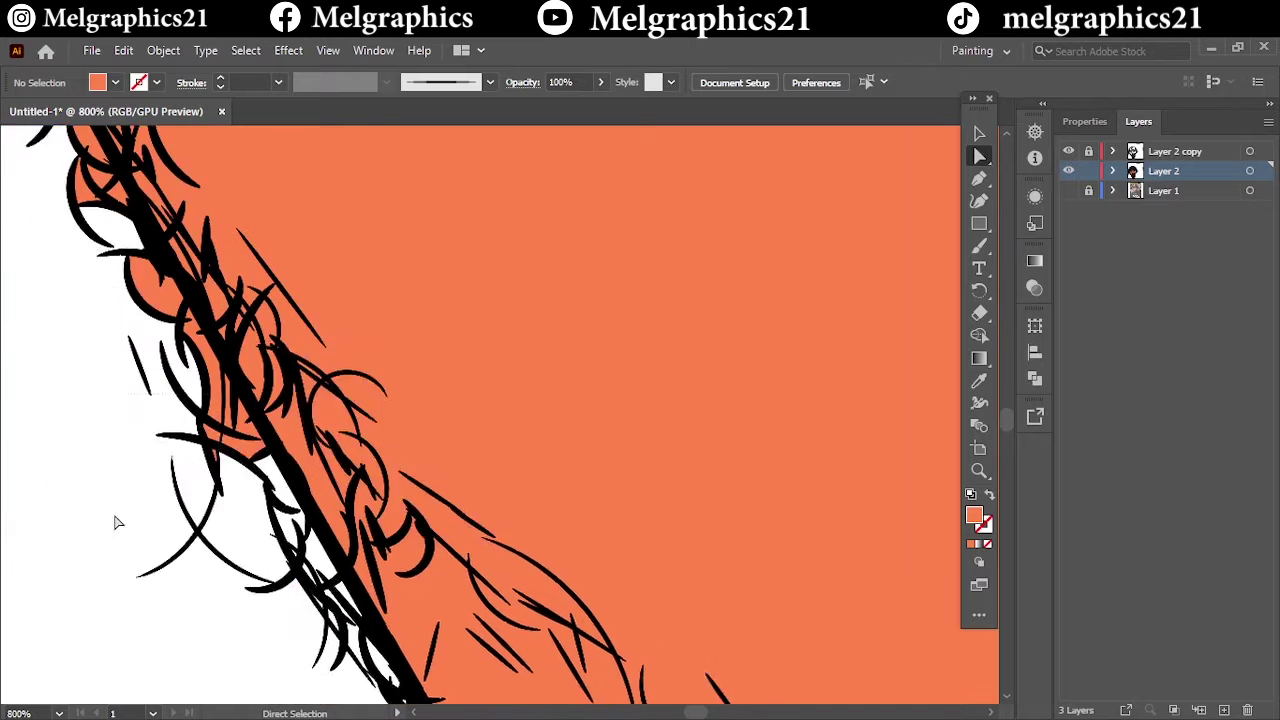
scroll(116, 521, "down", 2)
scroll(140, 545, "down", 2)
scroll(200, 540, "down", 2)
scroll(277, 530, "down", 2)
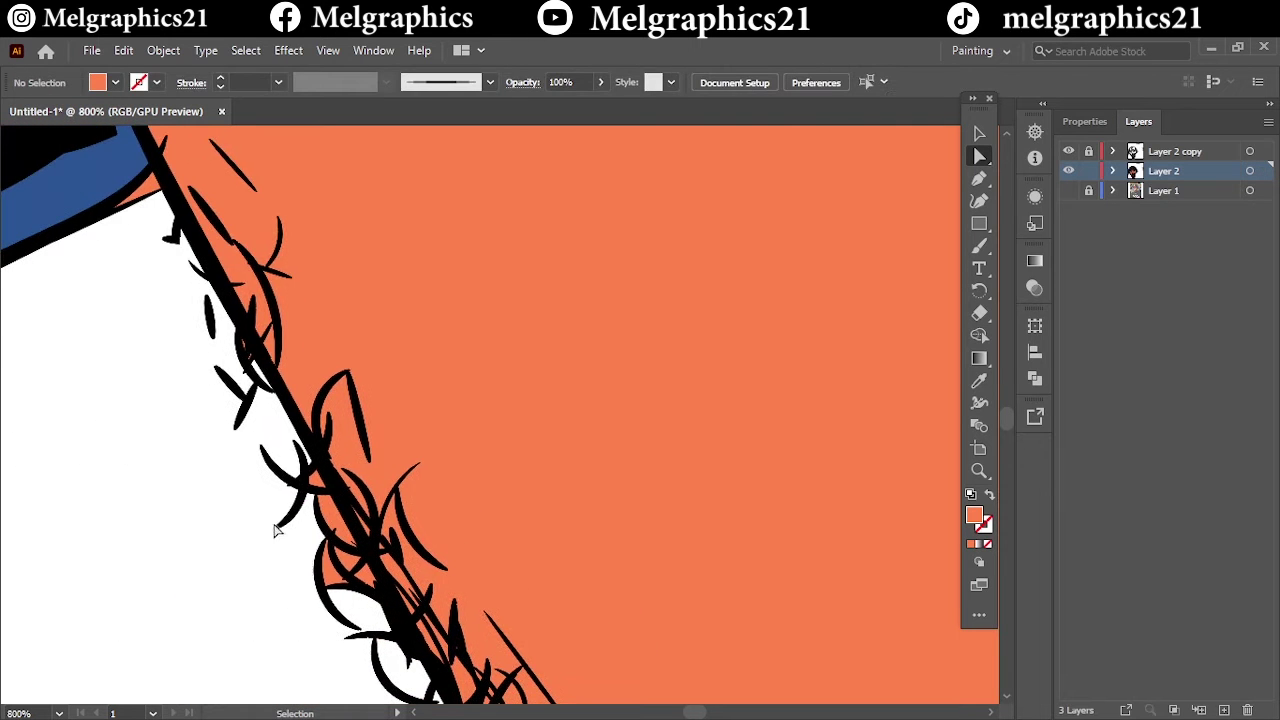
scroll(260, 520, "up", 5)
left_click(293, 530)
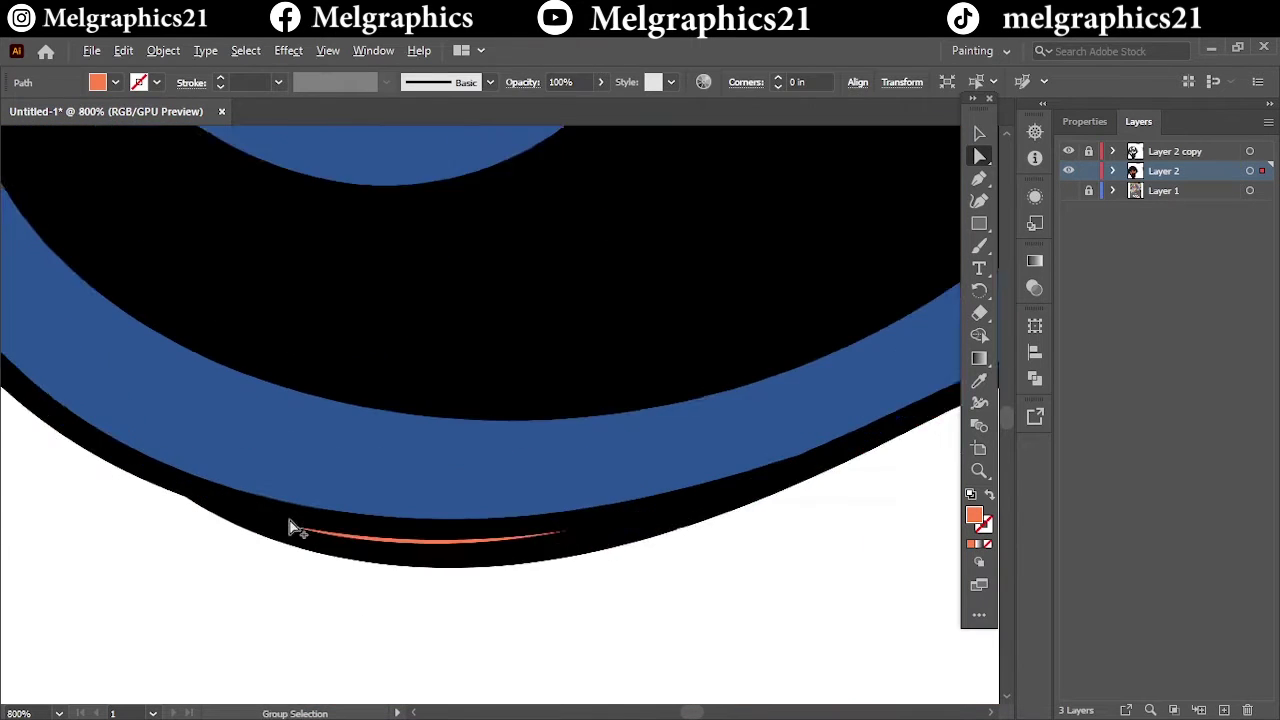
key("i")
left_click(400, 543)
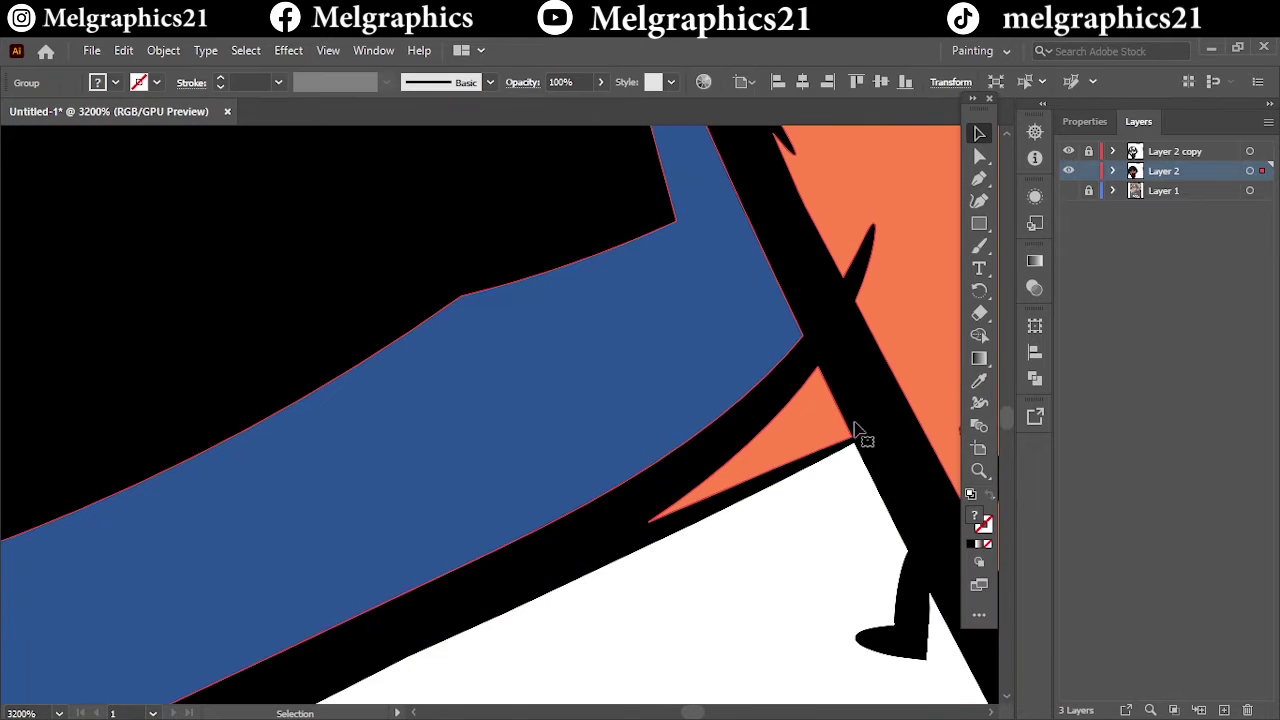
left_click(837, 577)
double_click(780, 449)
Step: Fit the artboard in view and exit the group's isolation mode
key("ctrl+0")
key("i")
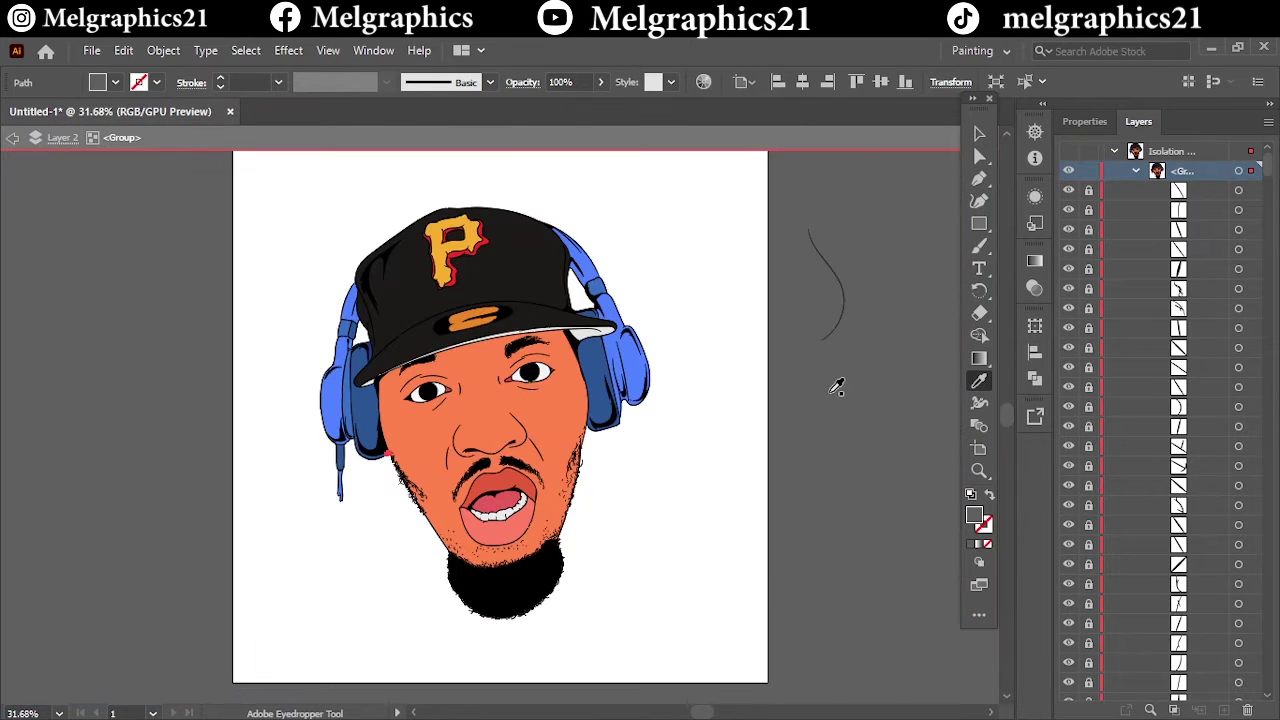
key("v")
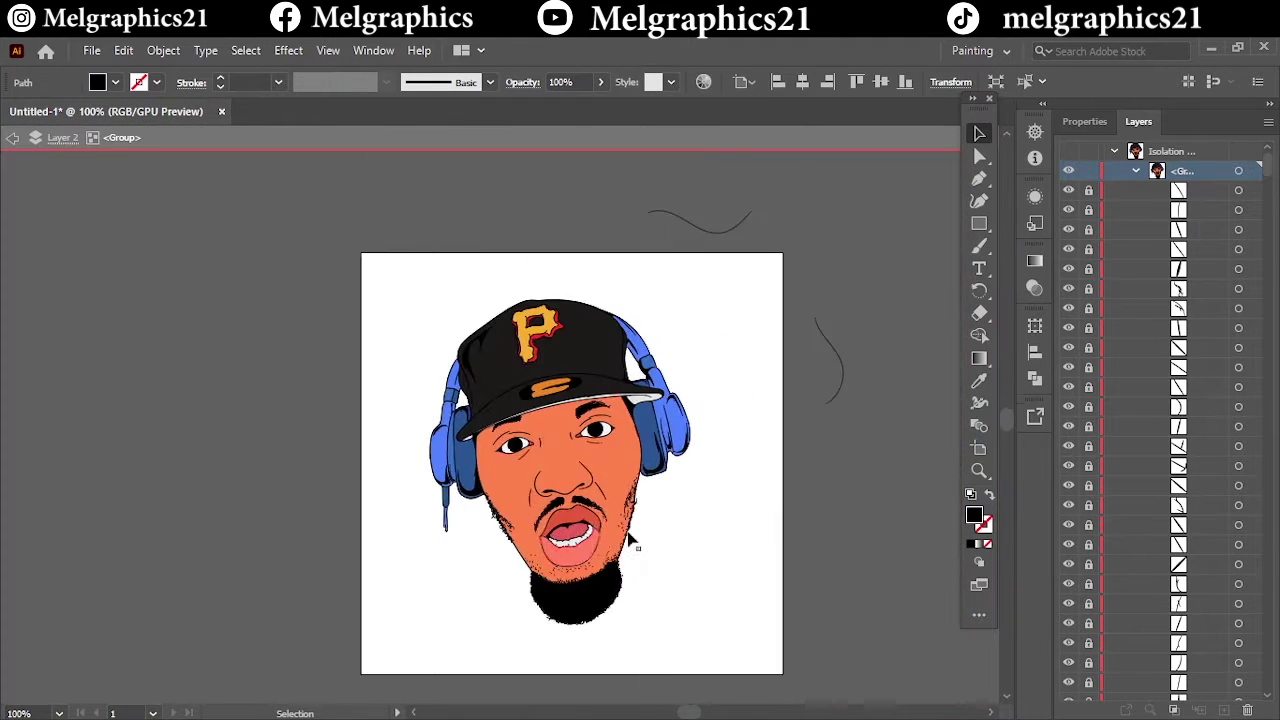
key("Escape")
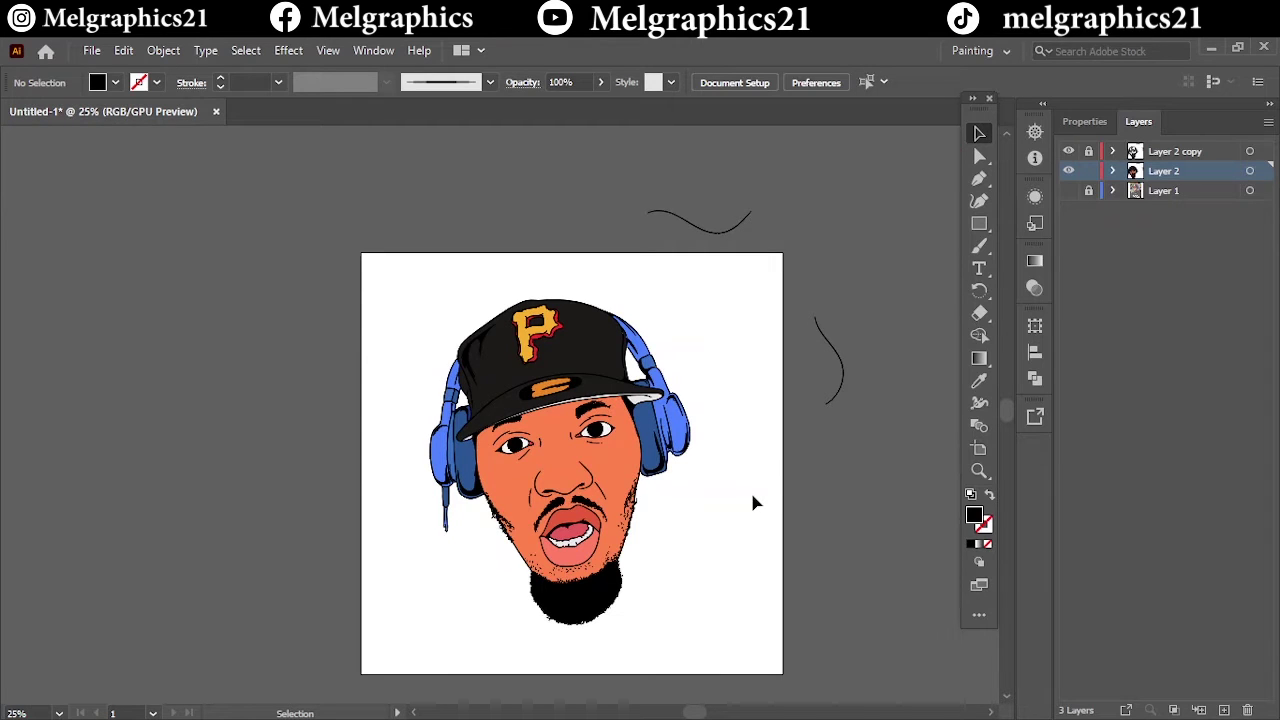
scroll(752, 500, "right", 2)
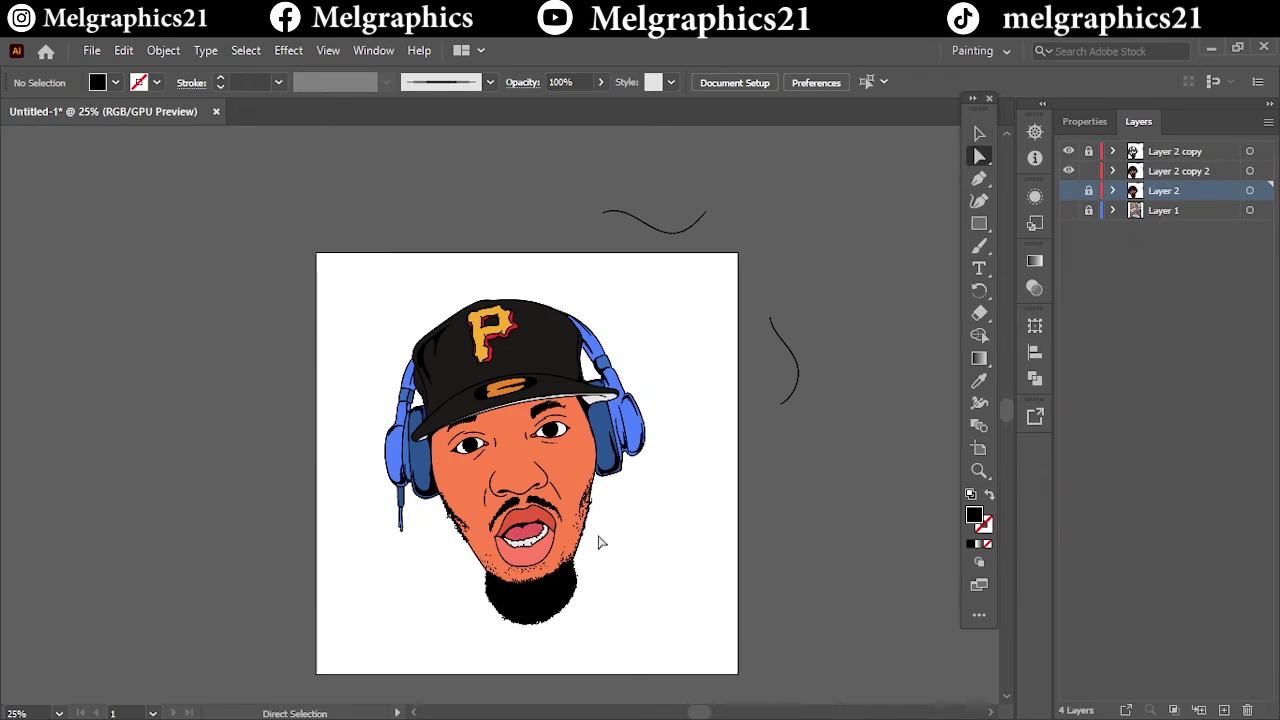
scroll(600, 543, "up", 5)
Step: Marquee-select the eyebrow strokes with Direct Selection in several passes
scroll(806, 451, "up", 3)
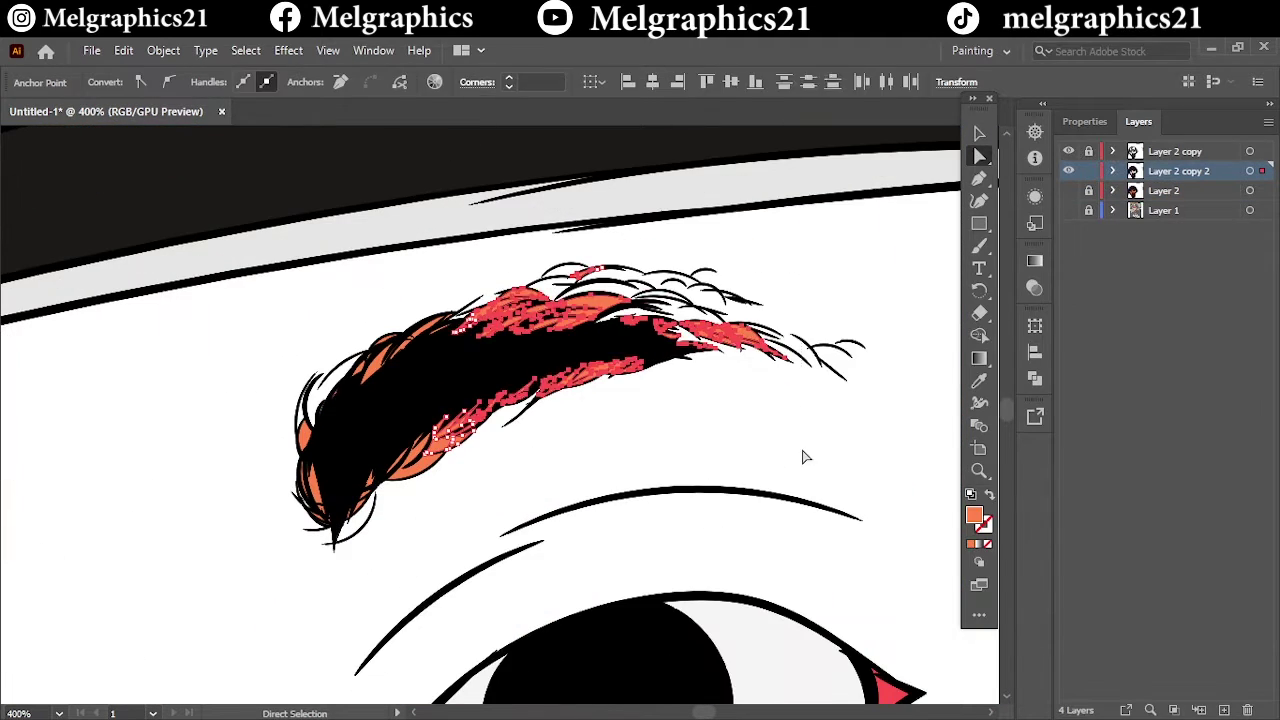
left_click(215, 631)
scroll(734, 649, "down", 2)
left_click_drag(390, 440, 257, 229)
scroll(475, 447, "down", 3)
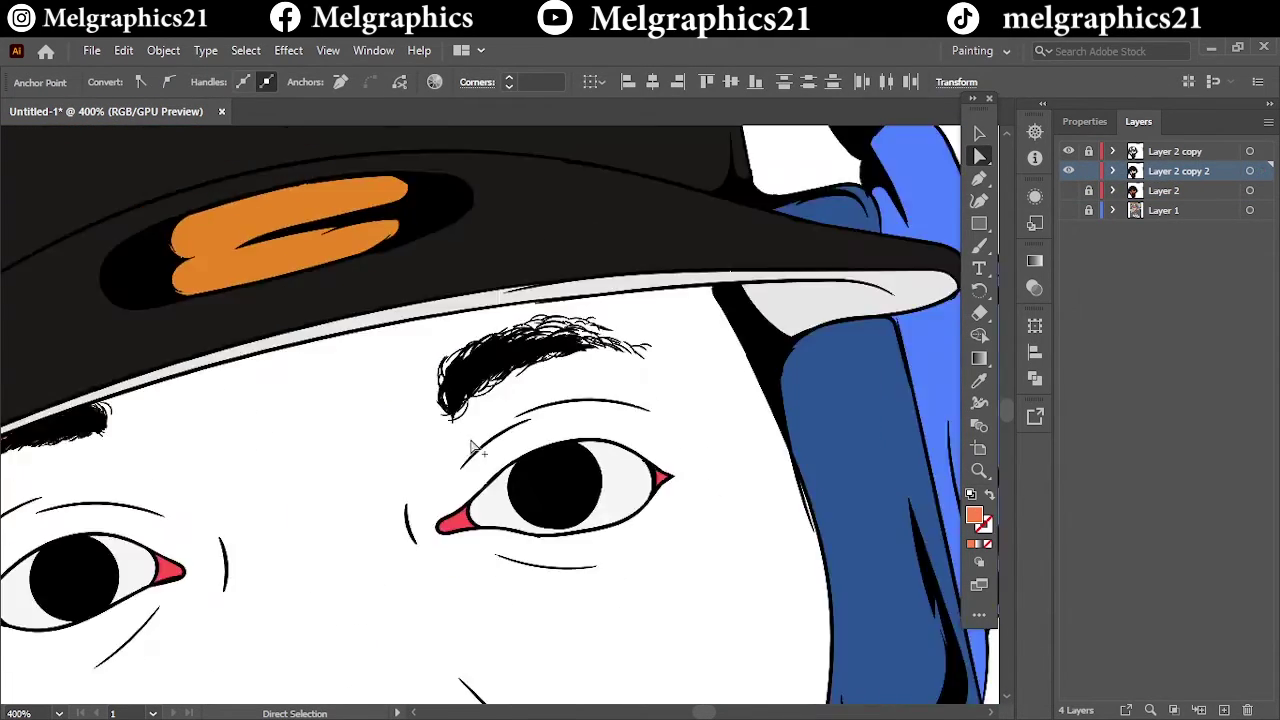
scroll(471, 444, "up", 1)
scroll(486, 457, "left", 3)
left_click_drag(412, 483, 459, 362)
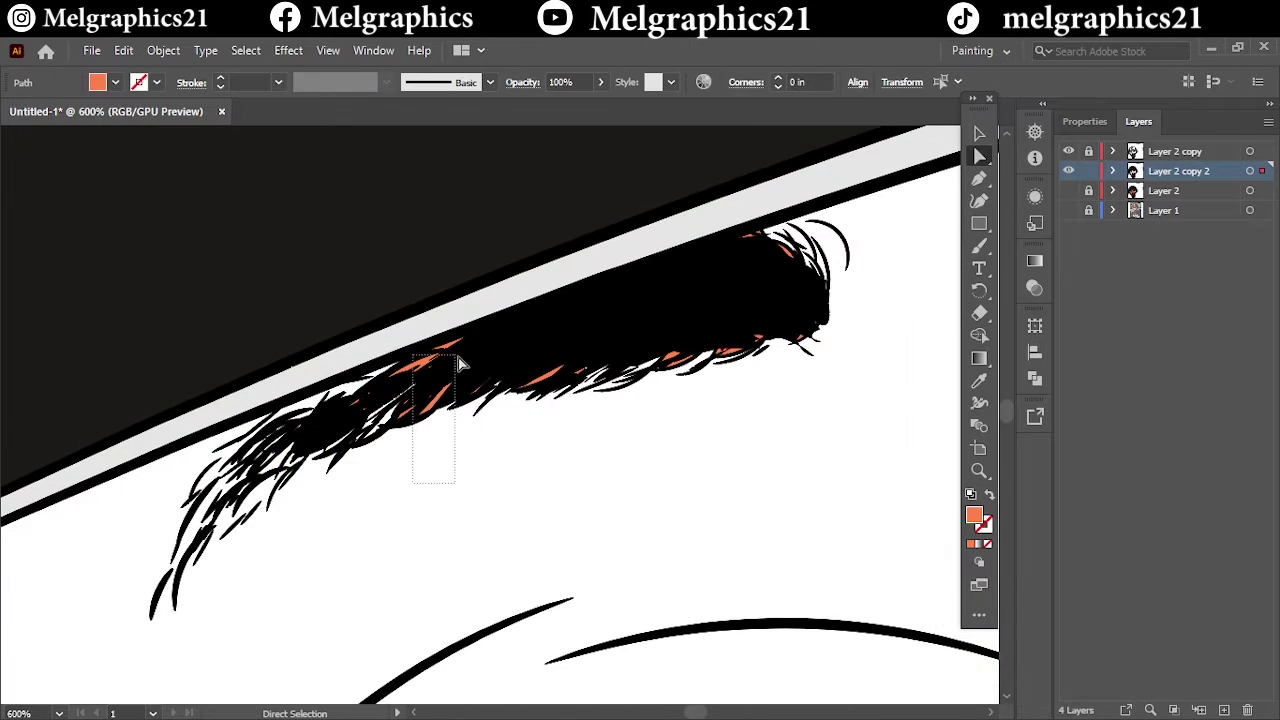
left_click_drag(335, 477, 386, 391)
left_click_drag(490, 345, 471, 366)
left_click_drag(860, 240, 766, 312)
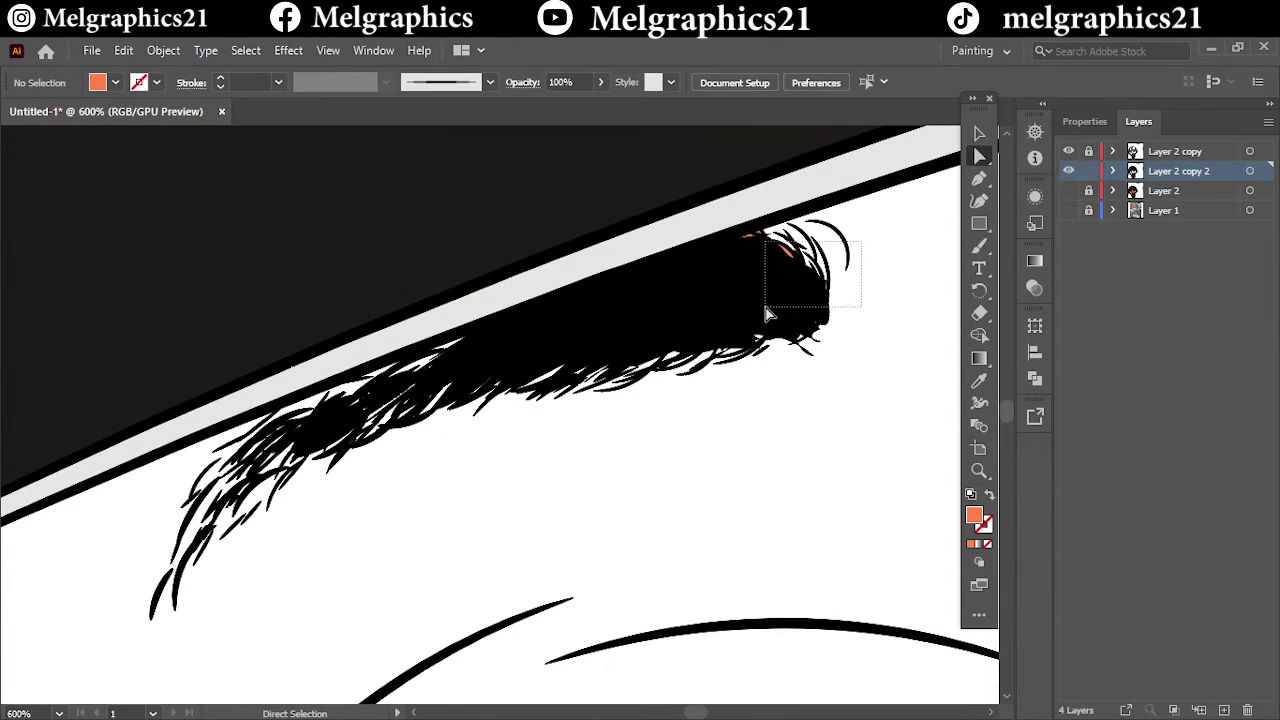
Step: Zoom out and marquee-select the paths along the beard edge
key("ctrl+0")
scroll(518, 467, "up", 3)
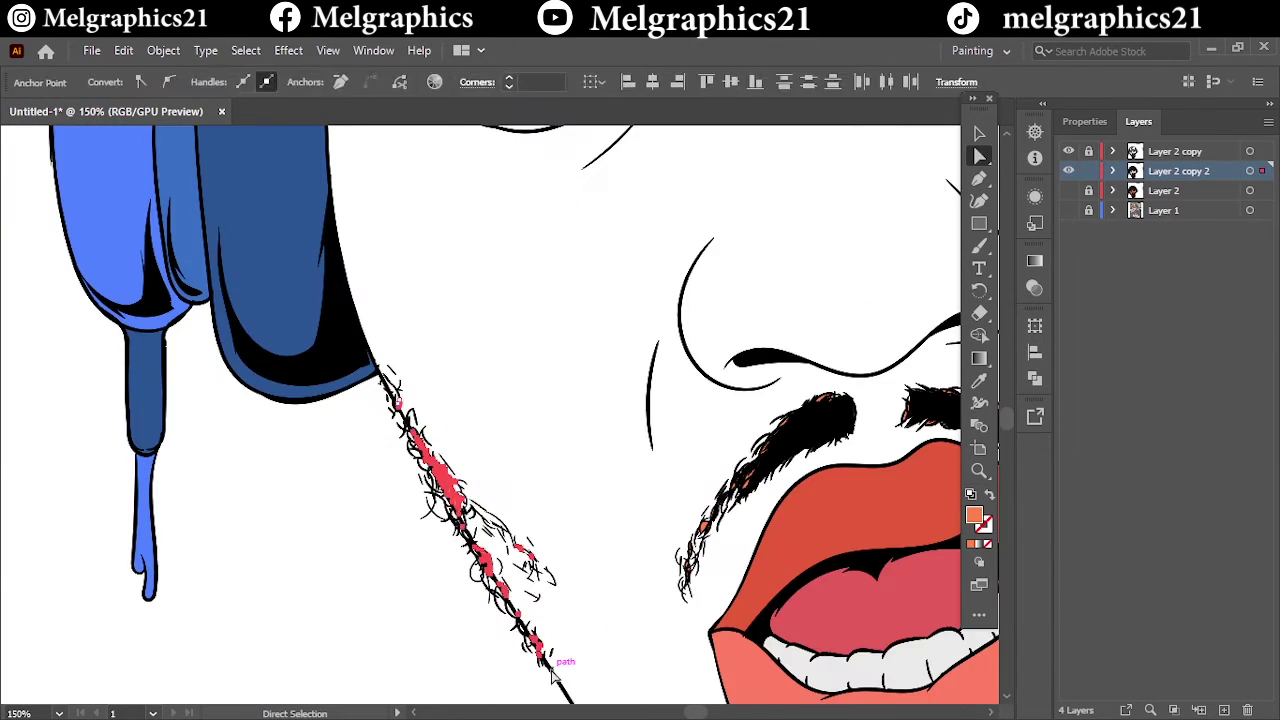
scroll(518, 467, "up", 2)
scroll(518, 467, "down", 3)
scroll(518, 467, "down", 2)
left_click_drag(320, 400, 371, 677)
left_click_drag(640, 390, 557, 677)
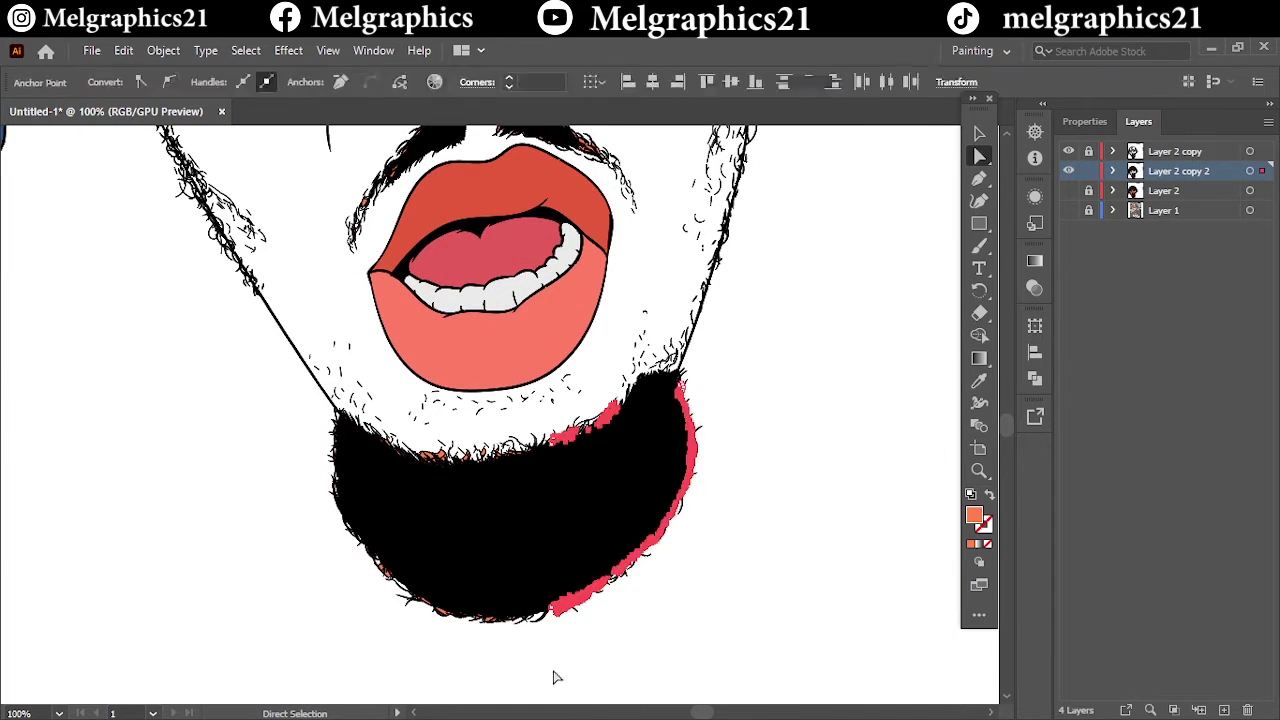
left_click_drag(713, 322, 640, 412)
left_click_drag(320, 405, 577, 526)
Step: Select anchor points along the mustache edge and the beard's edge
scroll(577, 526, "up", 3)
scroll(300, 300, "up", 2)
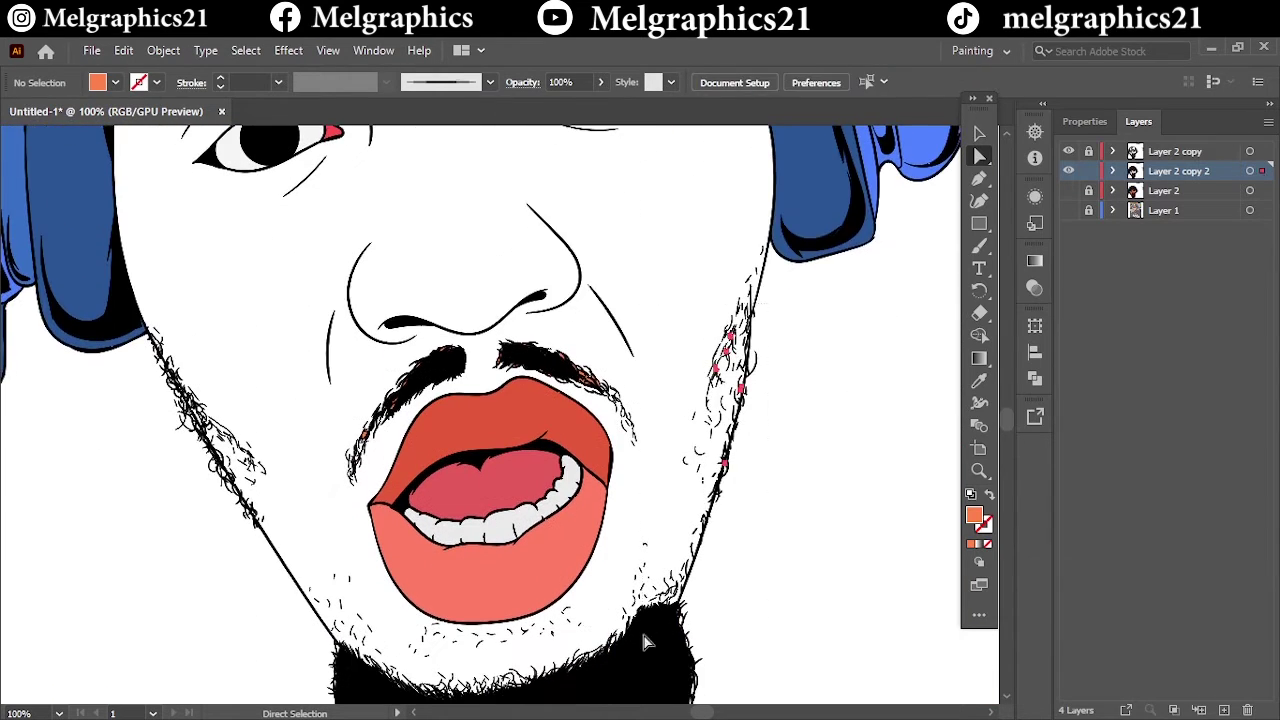
scroll(230, 228, "up", 3)
left_click_drag(230, 228, 651, 286)
scroll(277, 211, "up", 3)
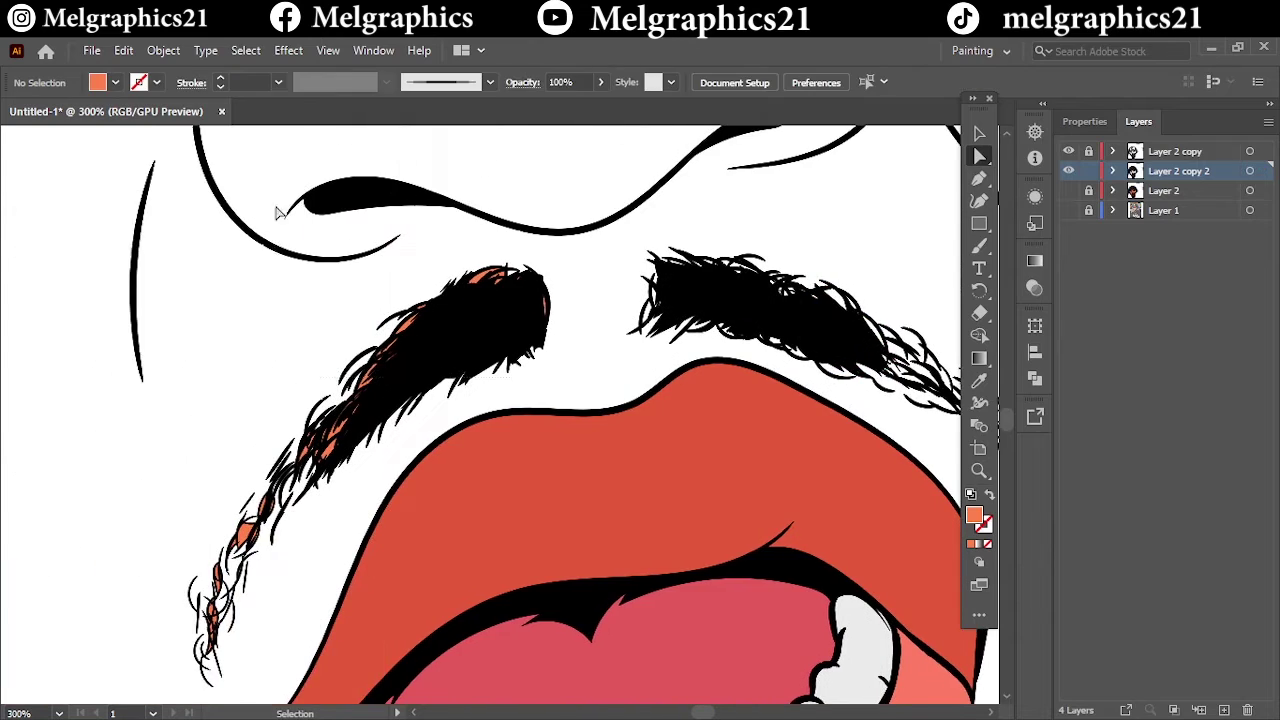
mouse_move(193, 335)
left_mouse_down()
mouse_move(369, 478)
mouse_move(281, 632)
left_mouse_up()
scroll(369, 478, "down", 2)
scroll(357, 441, "down", 5)
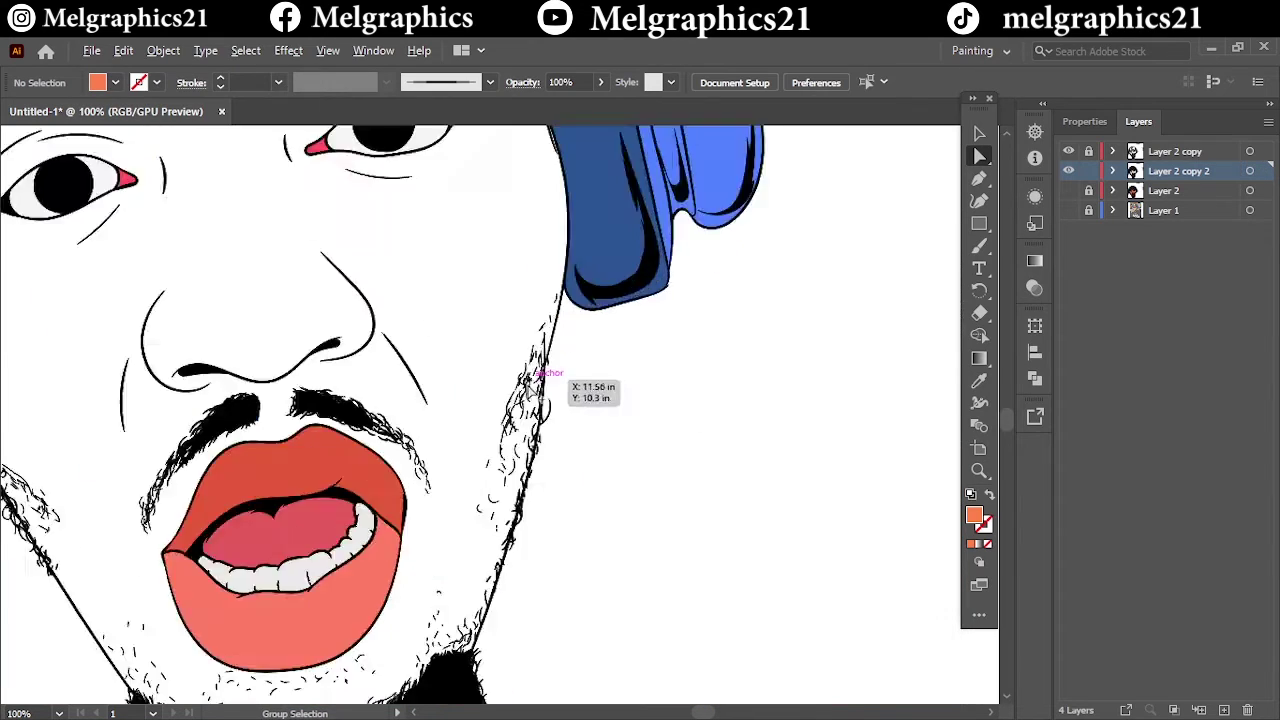
scroll(863, 229, "down", 3)
scroll(620, 577, "down", 3)
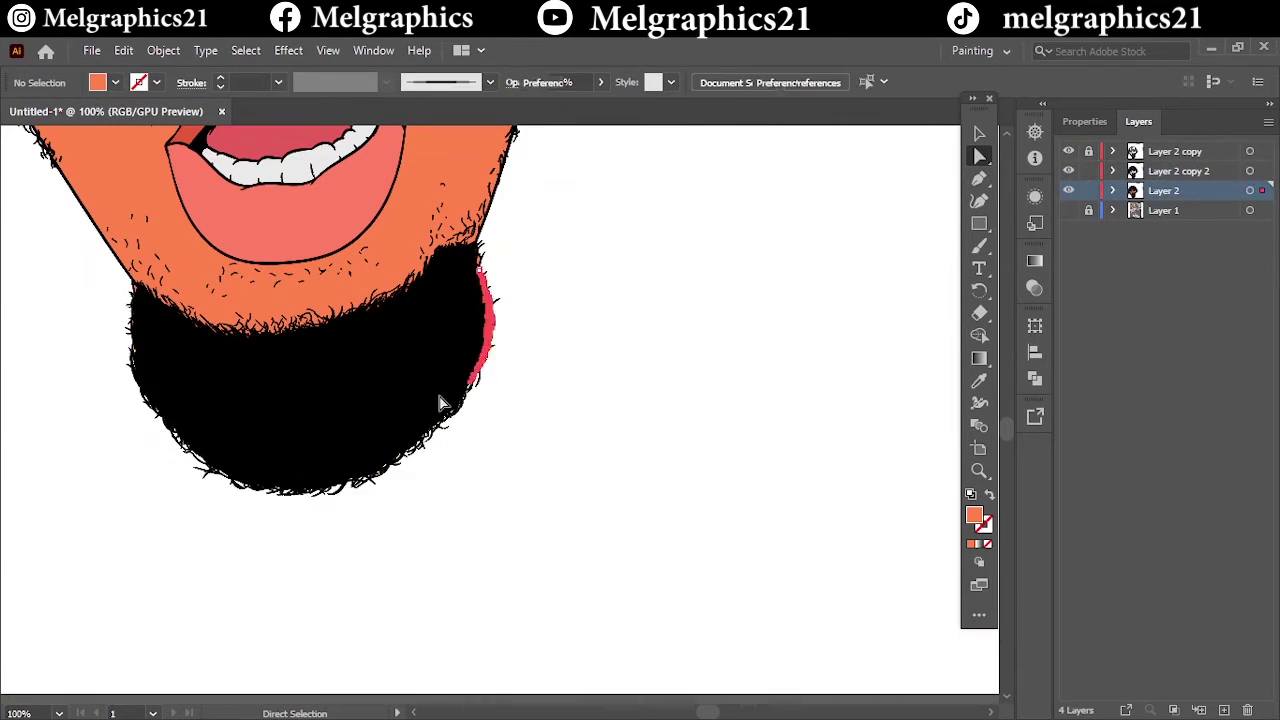
left_click_drag(108, 294, 151, 360)
scroll(151, 360, "up", 5)
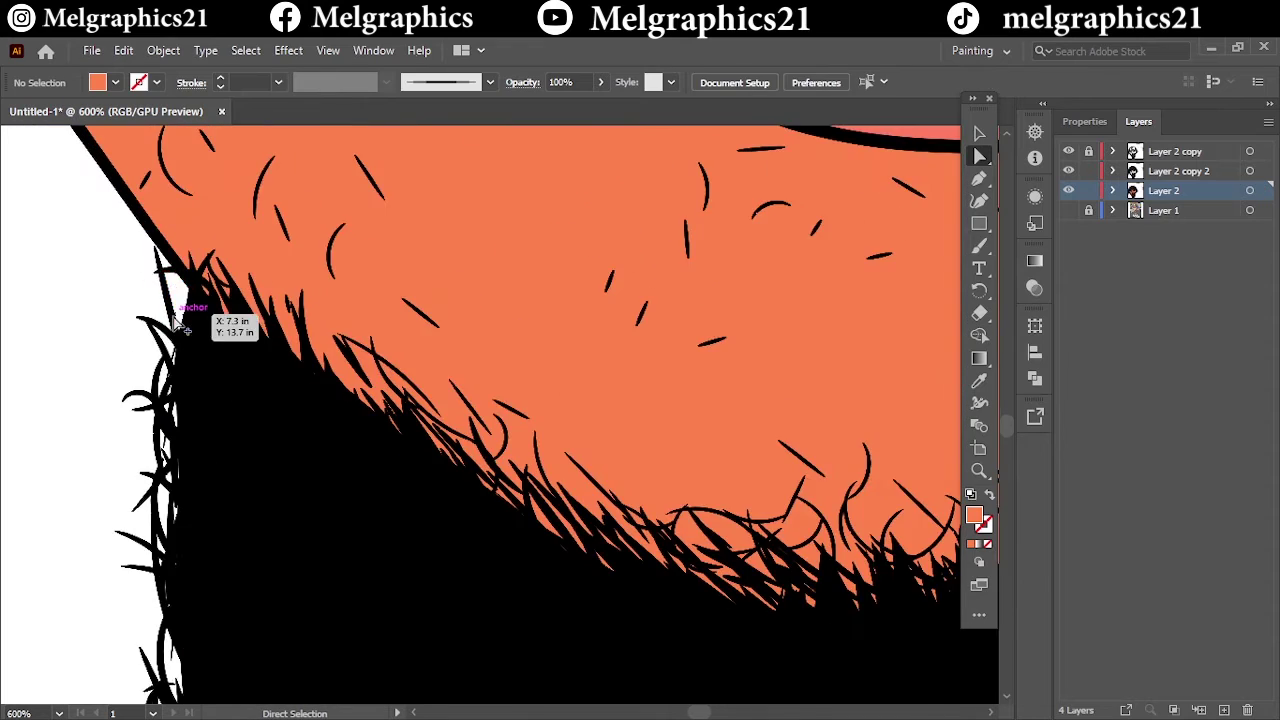
scroll(200, 320, "up", 3)
Step: Set a skin-tone fill colour in the Color Picker
left_click(428, 271)
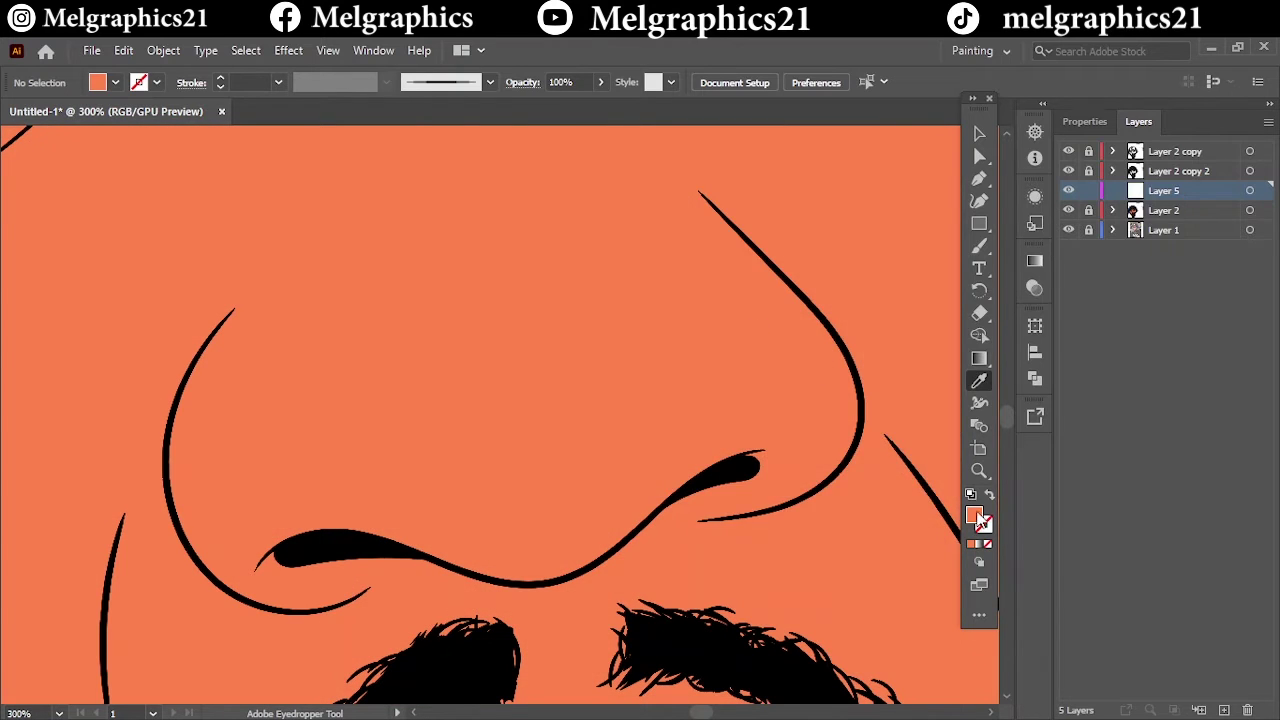
double_click(978, 518)
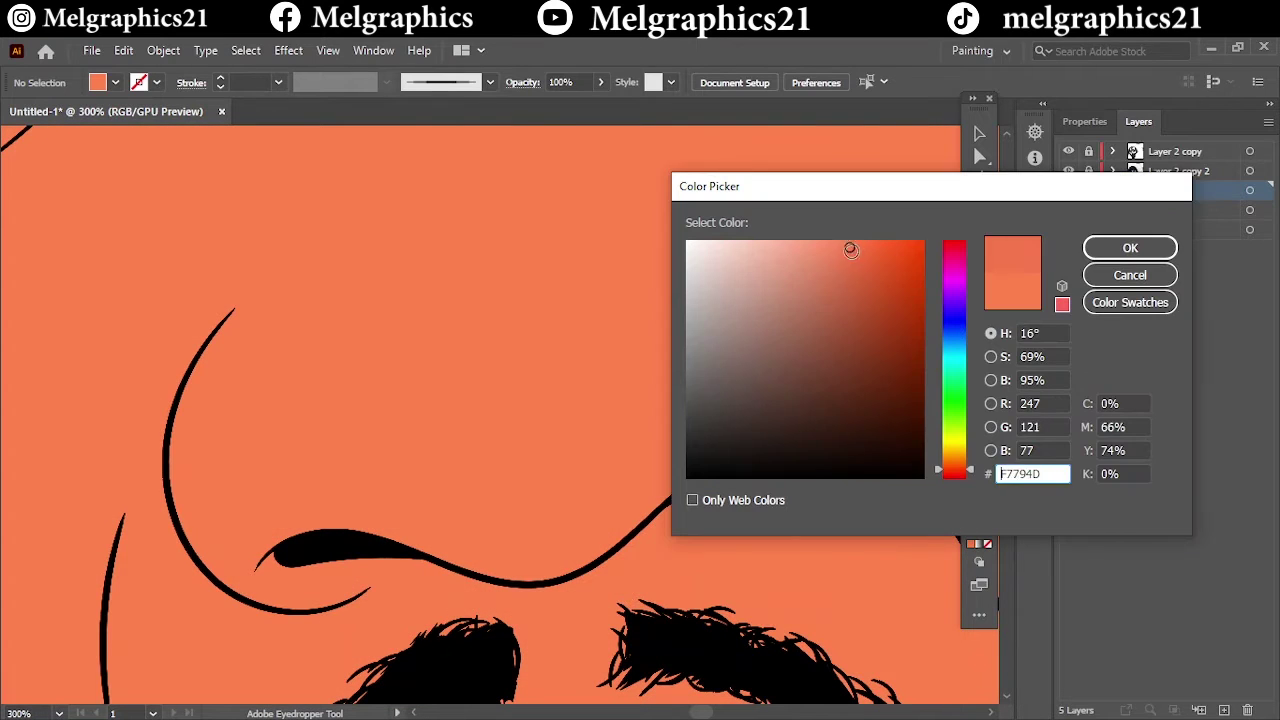
key("Return")
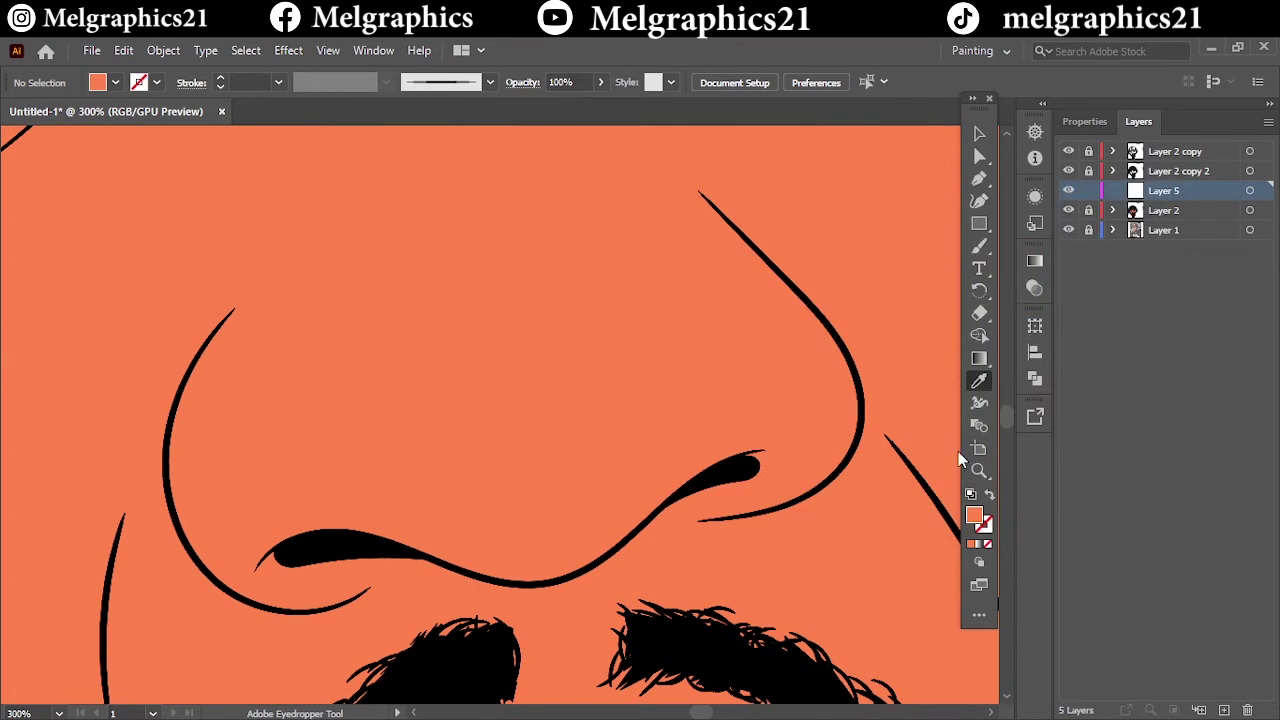
double_click(973, 515)
key("Return")
Step: Draw a Pencil shadow shape under the nose, then undo it
key("n")
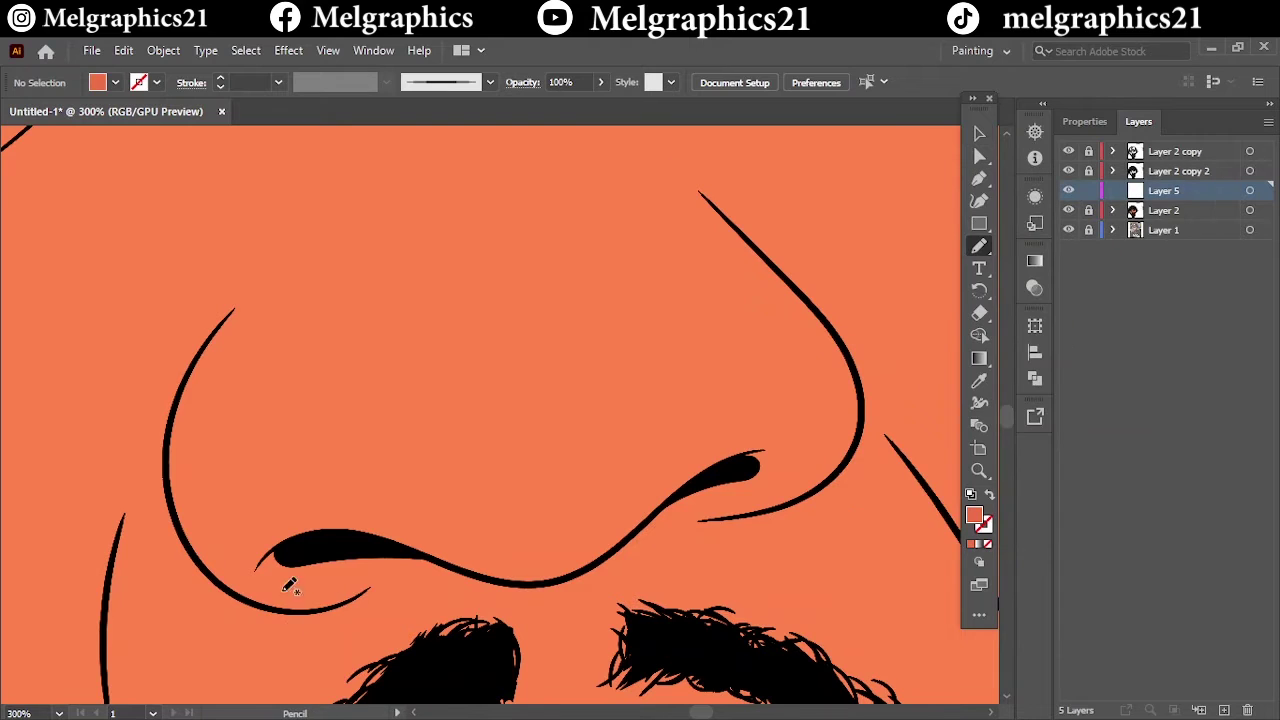
left_click_drag(305, 452, 650, 457)
key("ctrl+0")
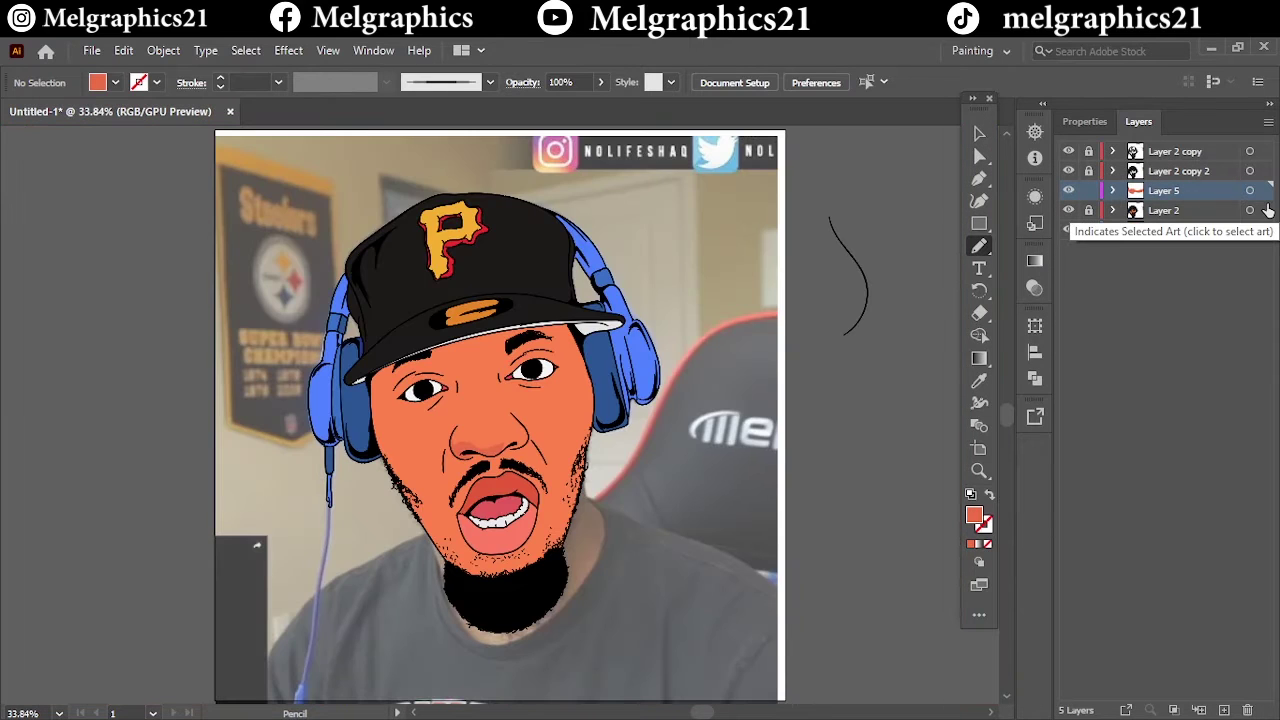
scroll(483, 438, "up", 3, "alt")
key("ctrl+0")
key("ctrl+z")
scroll(486, 414, "up", 5, "alt")
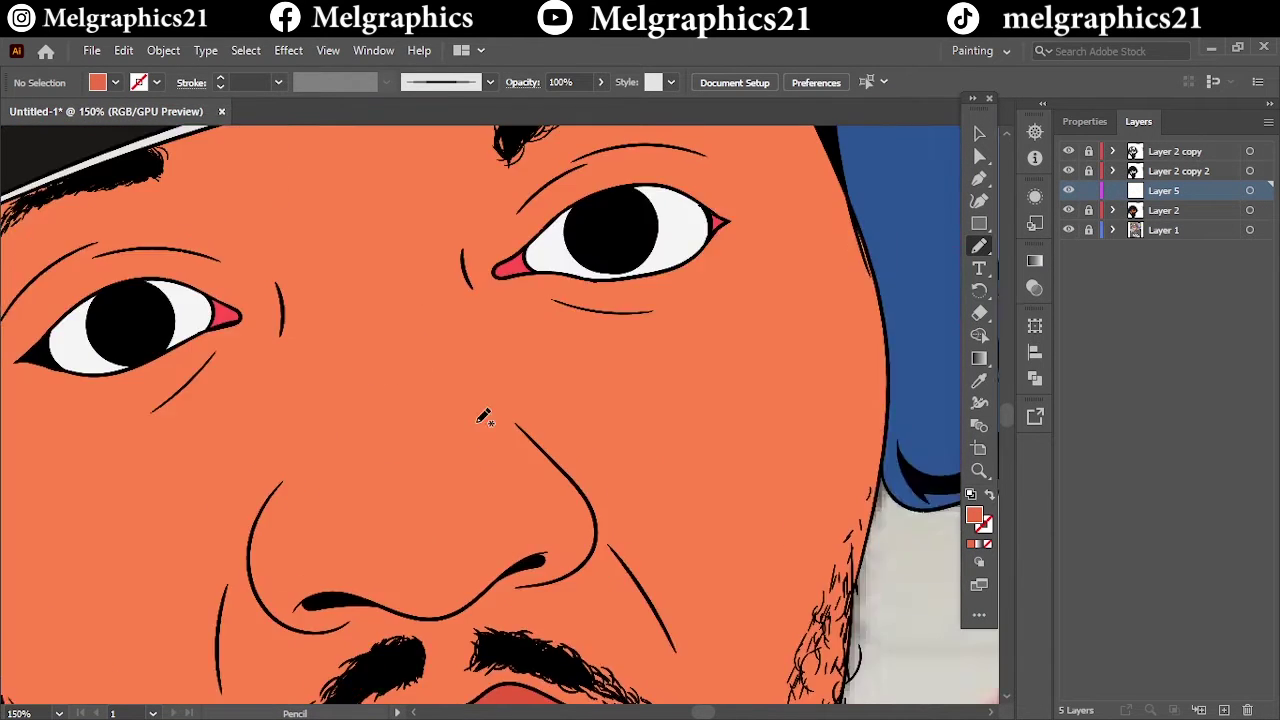
key("i")
Step: Adjust the fill and try a darker shape under the nose, then undo it
double_click(974, 516)
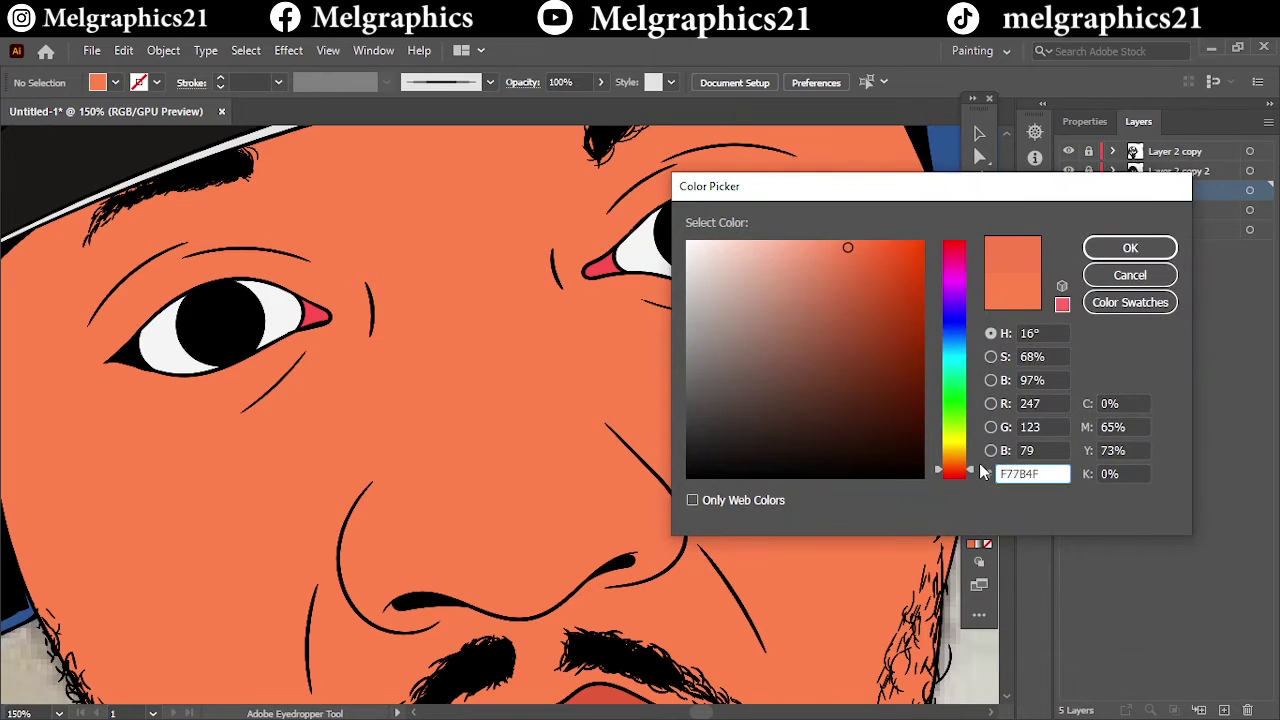
key("Return")
key("n")
left_click_drag(280, 578, 405, 635)
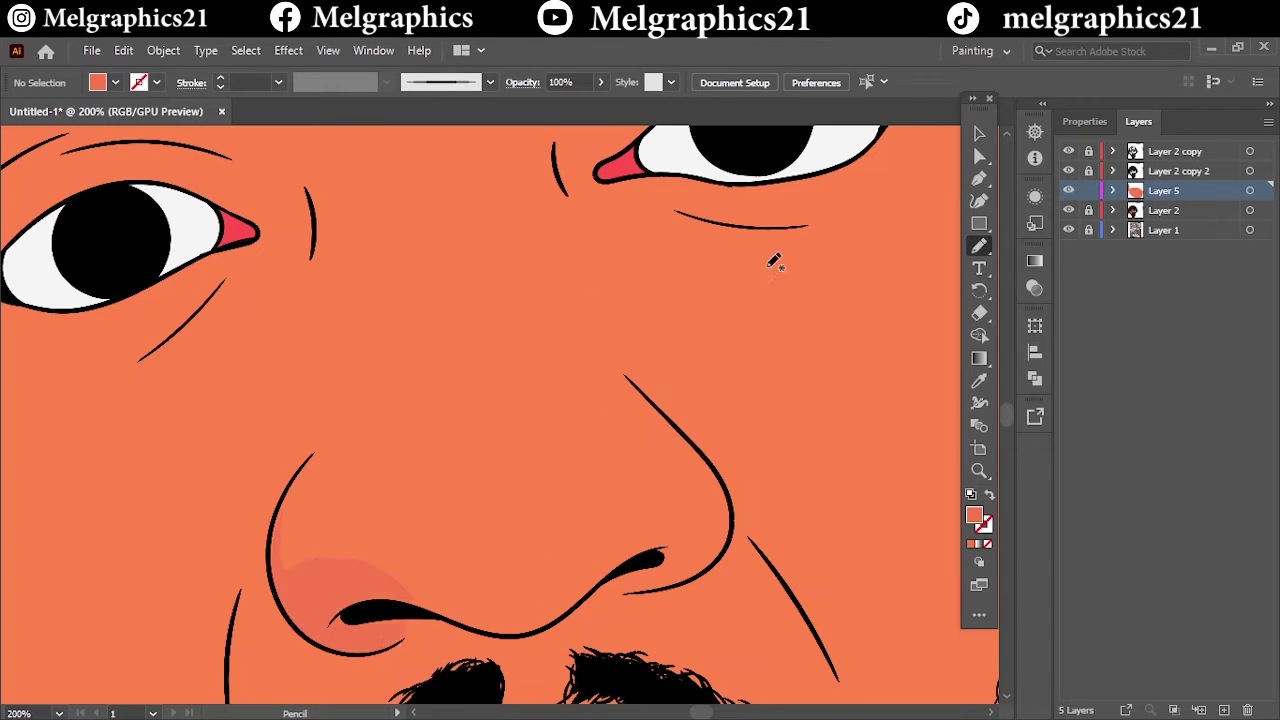
key("ctrl+z")
Step: With the face layer hidden, draw highlights under the nose, across its tip and down from the eye
left_click(1068, 210)
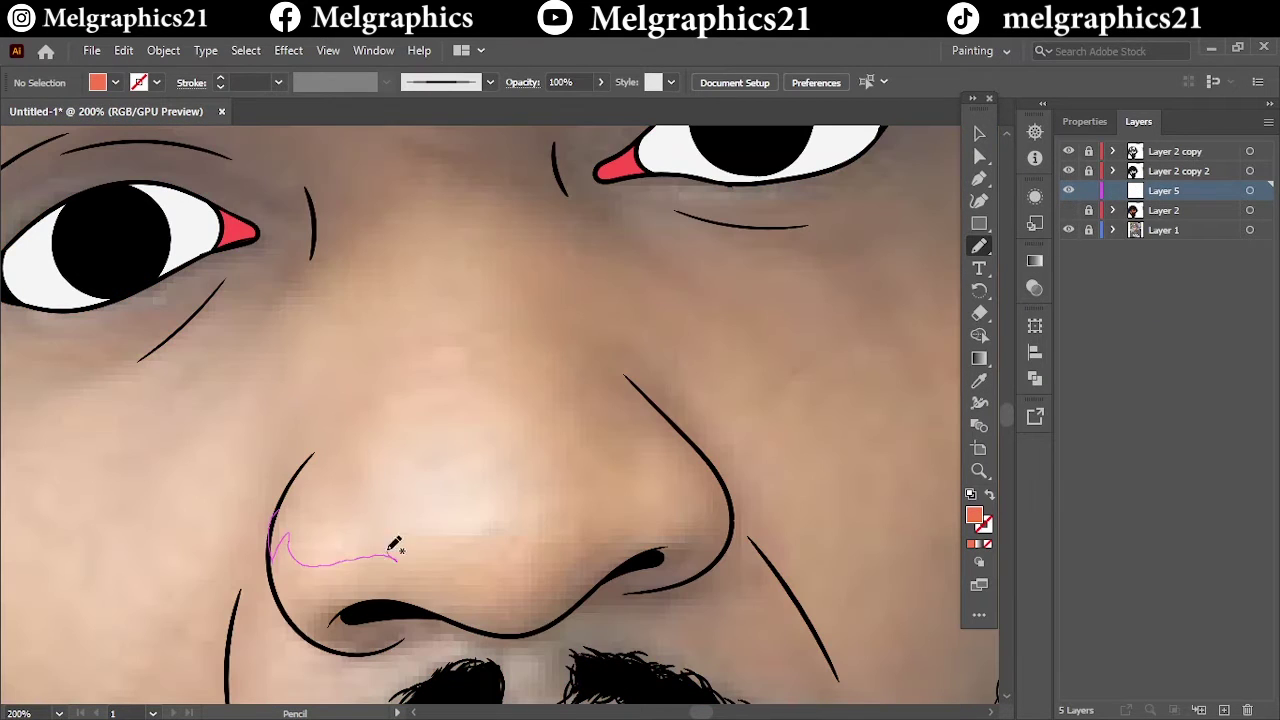
left_click_drag(390, 550, 396, 557)
key("ctrl+z")
left_click_drag(283, 555, 377, 556)
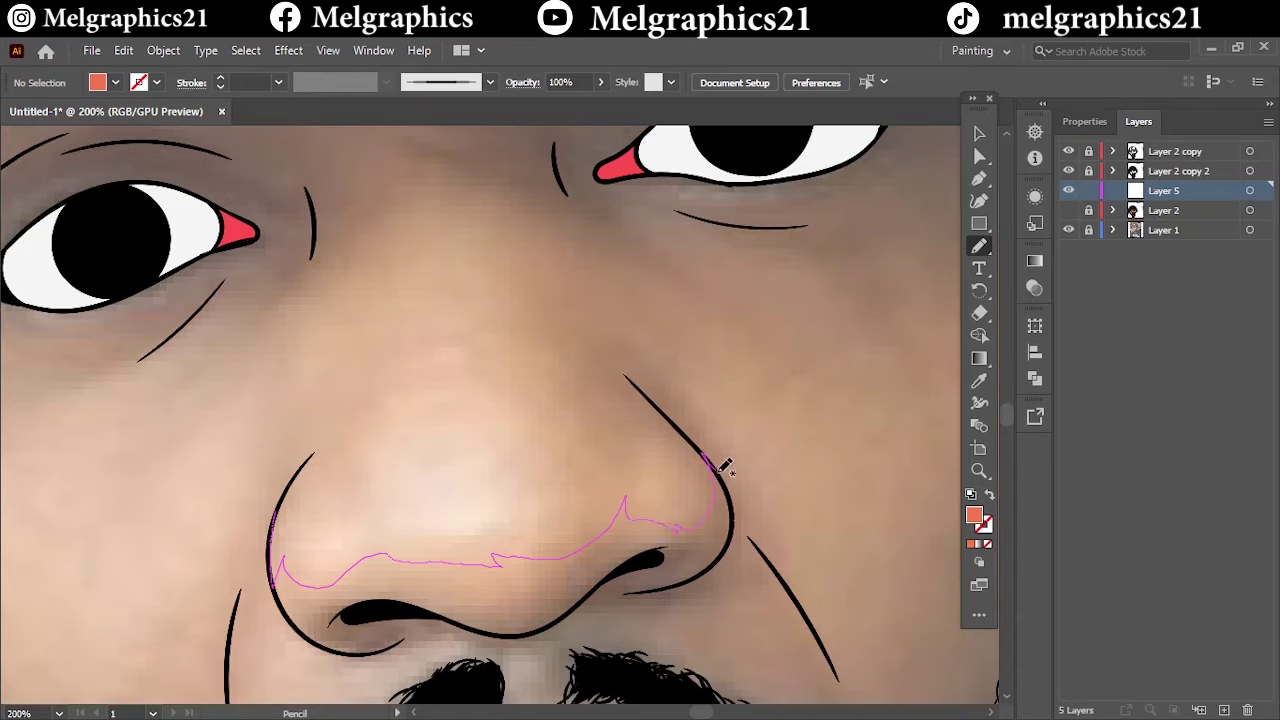
left_click_drag(322, 640, 352, 590)
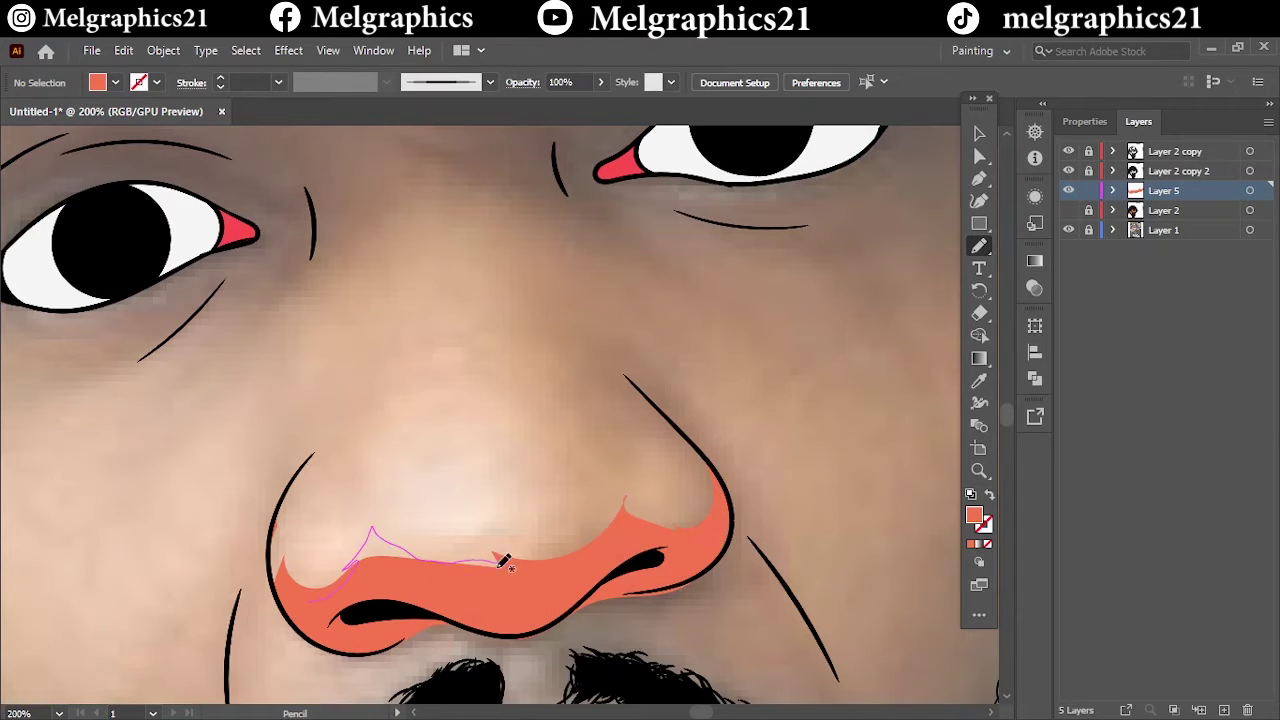
left_click(1068, 210)
left_click(1068, 210)
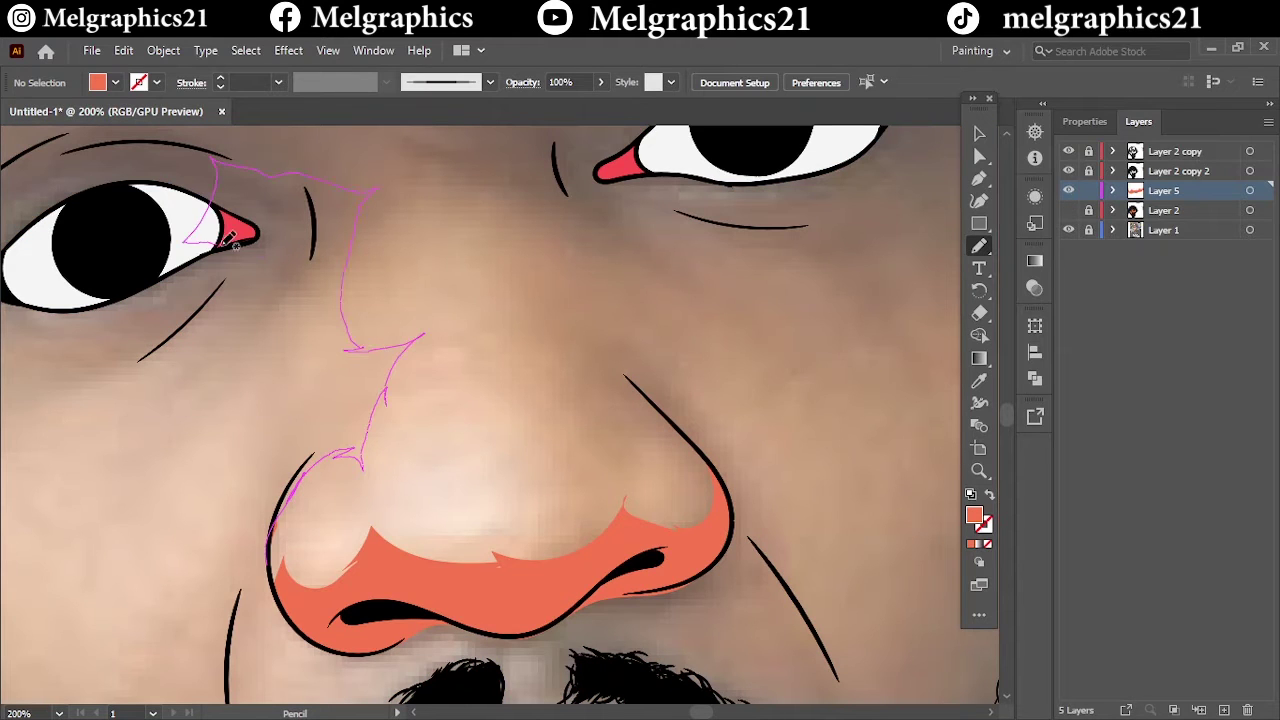
left_click_drag(290, 595, 292, 600)
Step: Draw highlight shapes around the right eye, cheek and forehead, then restore the coloured face layer
key("ctrl+0")
left_click(1068, 210)
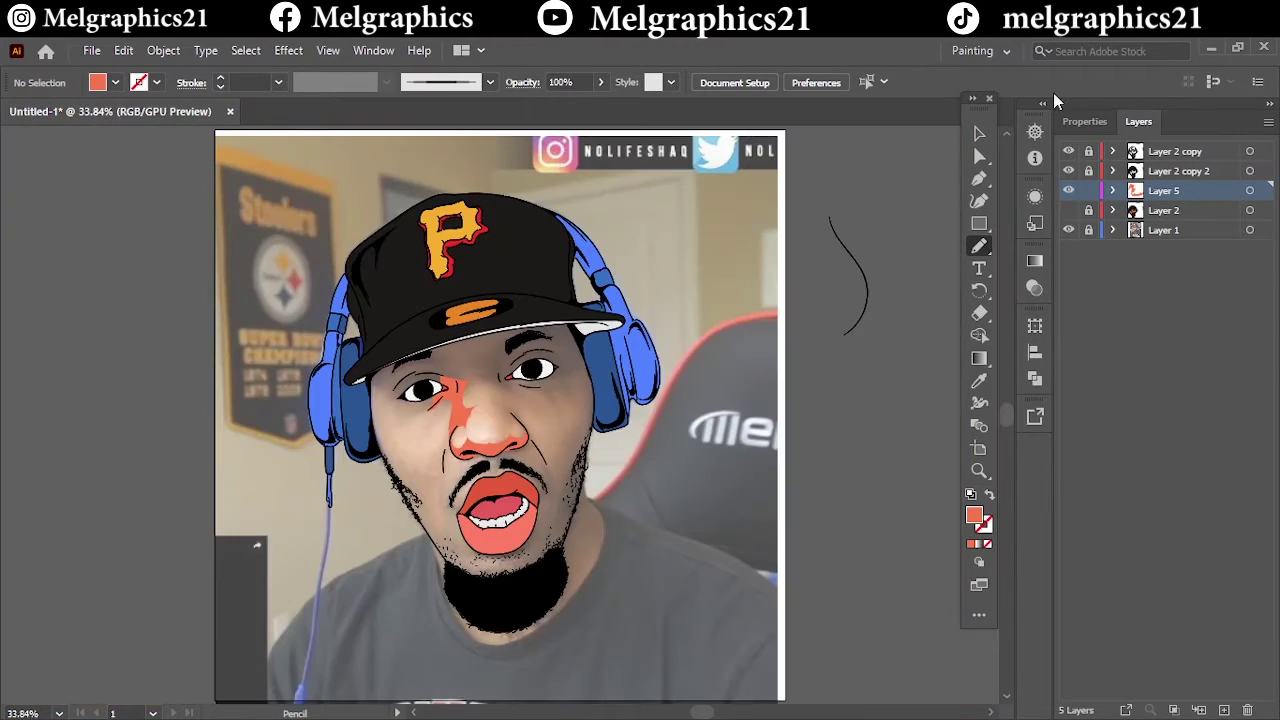
left_click(1068, 230)
scroll(491, 337, "up", 8)
scroll(510, 410, "down", 2)
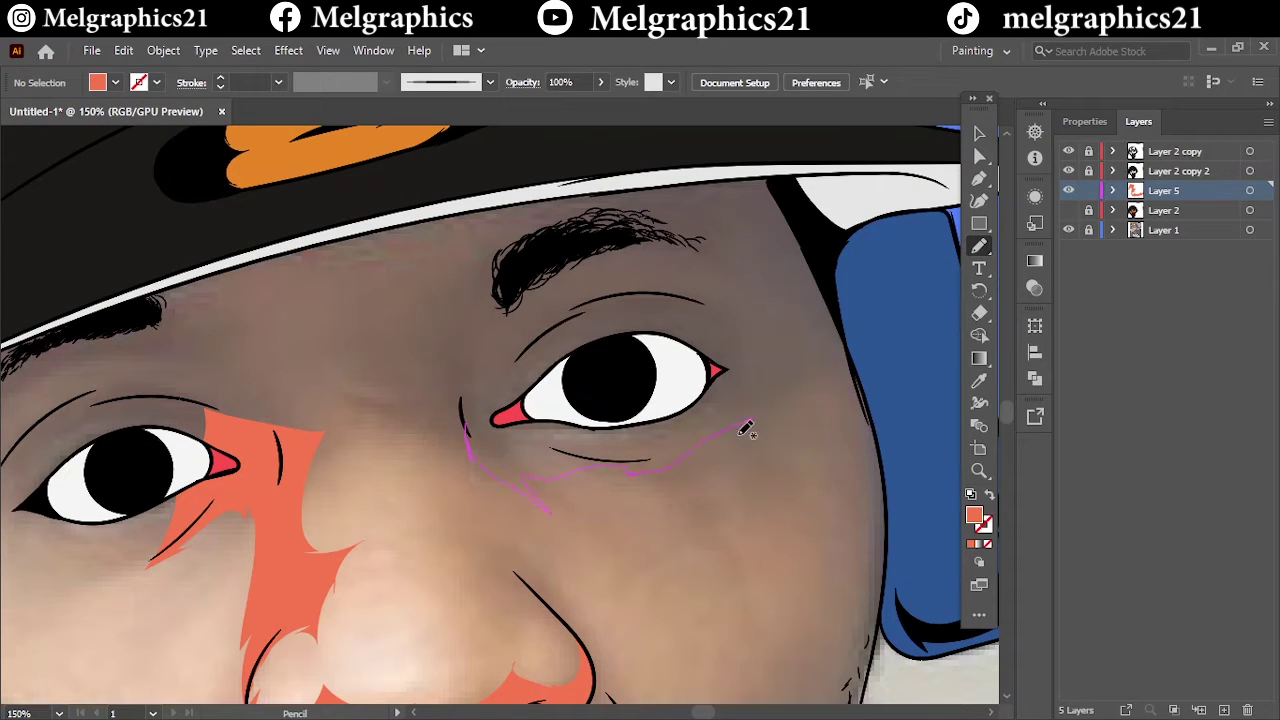
left_click_drag(577, 383, 579, 385)
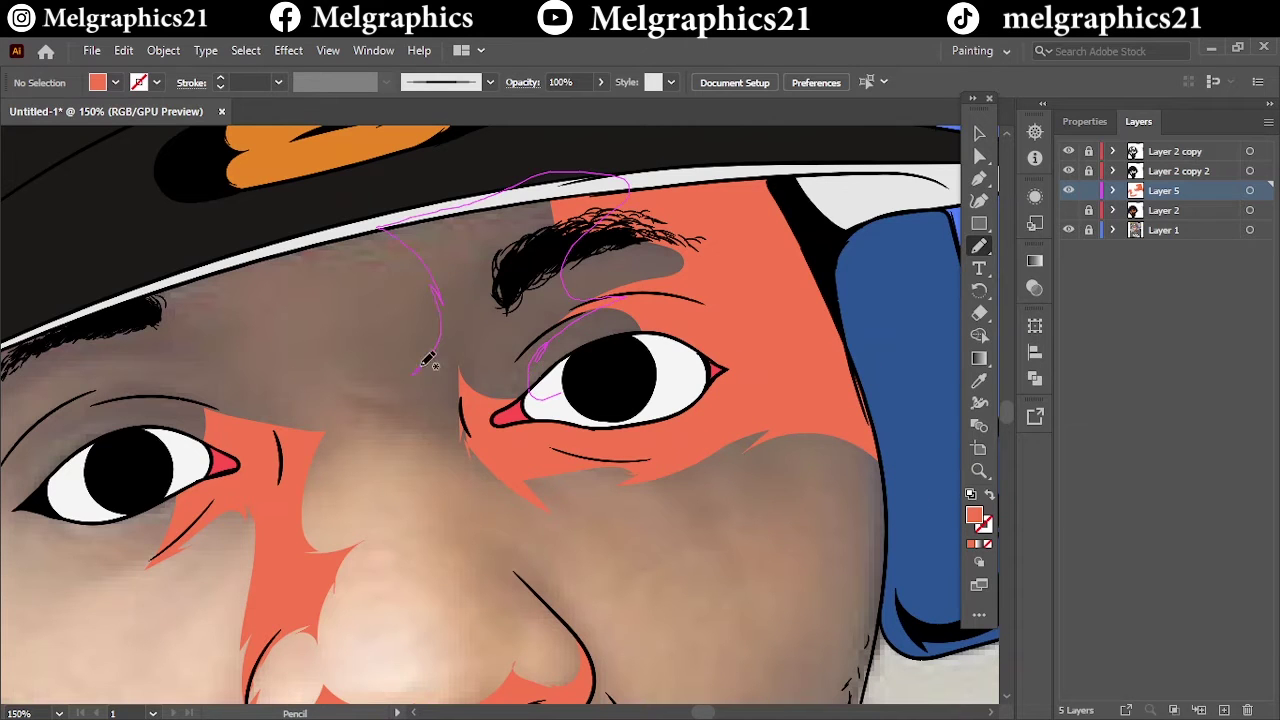
left_click_drag(422, 366, 555, 428)
left_click_drag(125, 262, 287, 428)
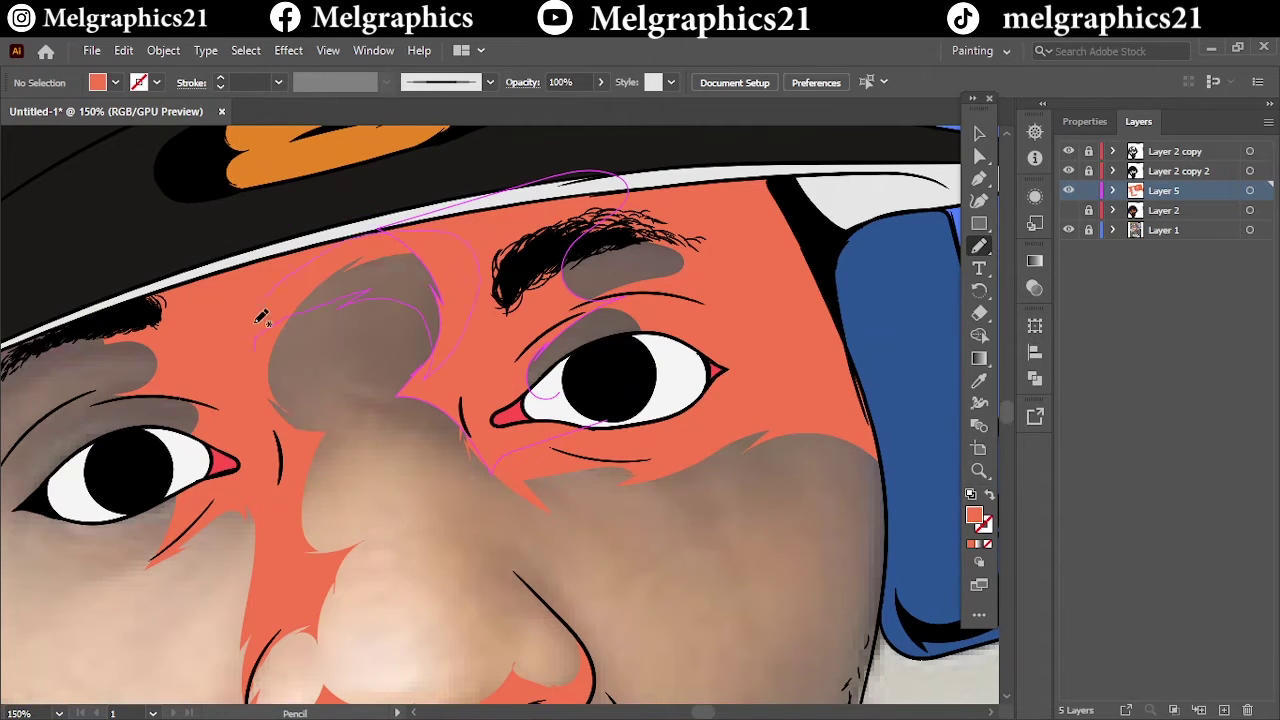
left_click_drag(261, 316, 263, 318)
key("ctrl+0")
left_click(1068, 210)
left_click(1068, 230)
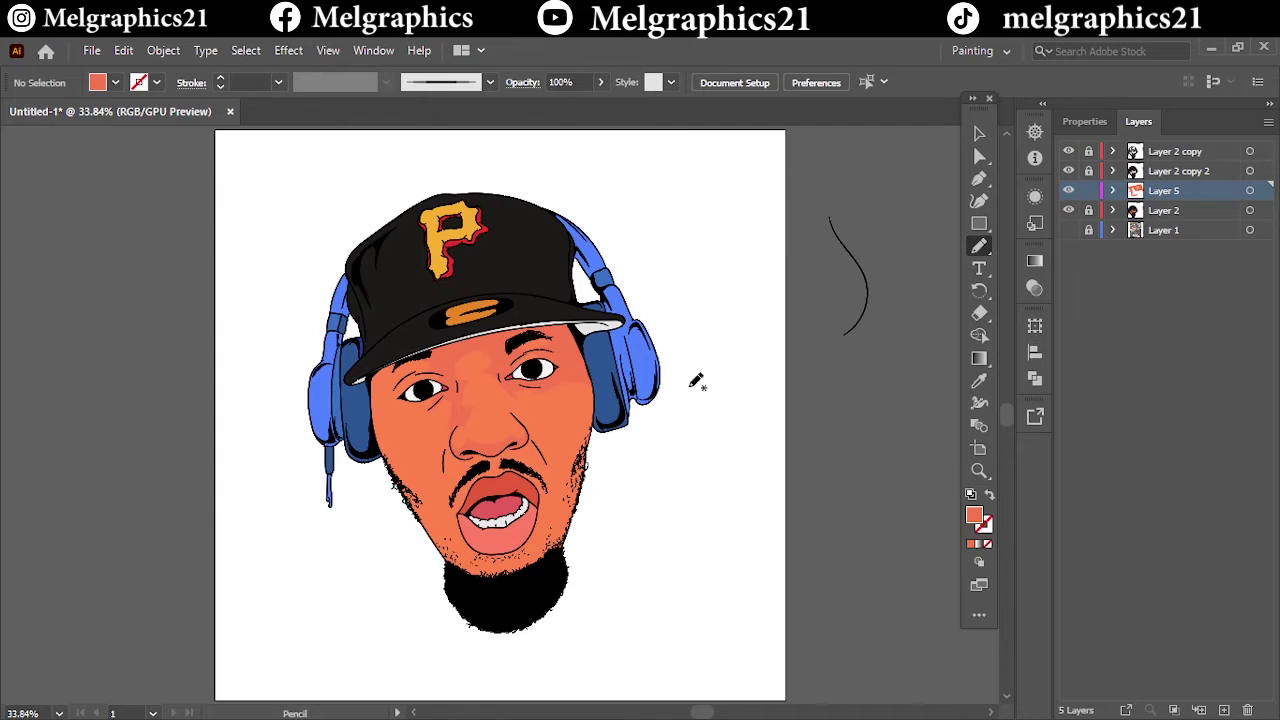
Step: Show the reference photo, zoom in, and set a new orange fill (F4764A)
left_click(1068, 230)
key("ctrl+plus")
key("ctrl+plus")
key("ctrl+plus")
left_click(979, 382)
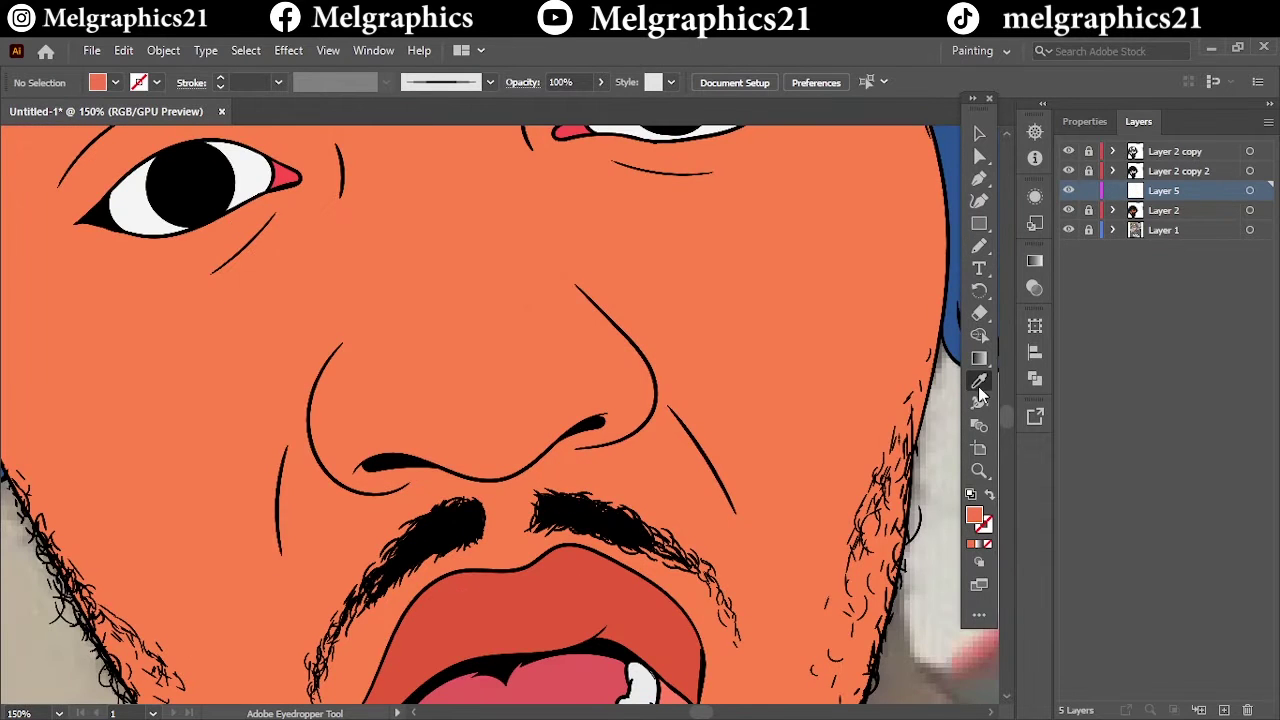
double_click(974, 512)
left_click(850, 263)
left_click(1088, 248)
key("n")
key("i")
double_click(974, 514)
left_click(852, 250)
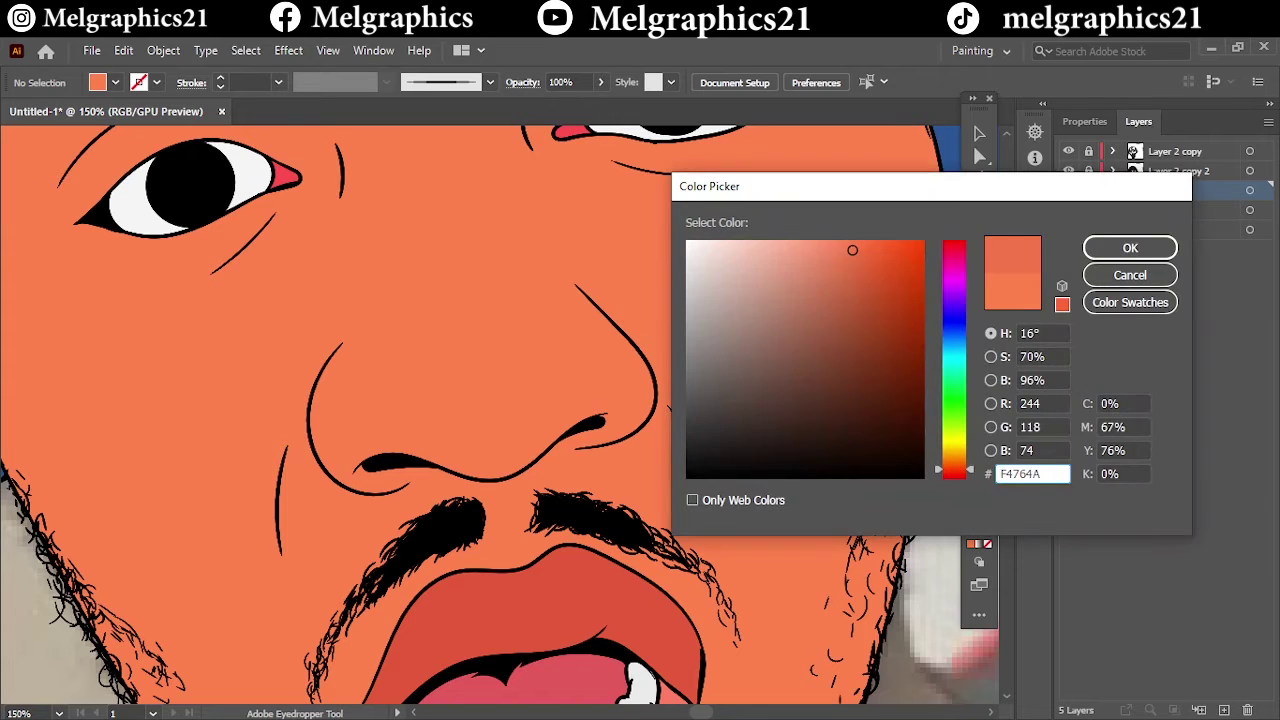
left_click(1130, 275)
Step: Draw a closed Pencil shape around the left eye's inner corner
key("shift+b")
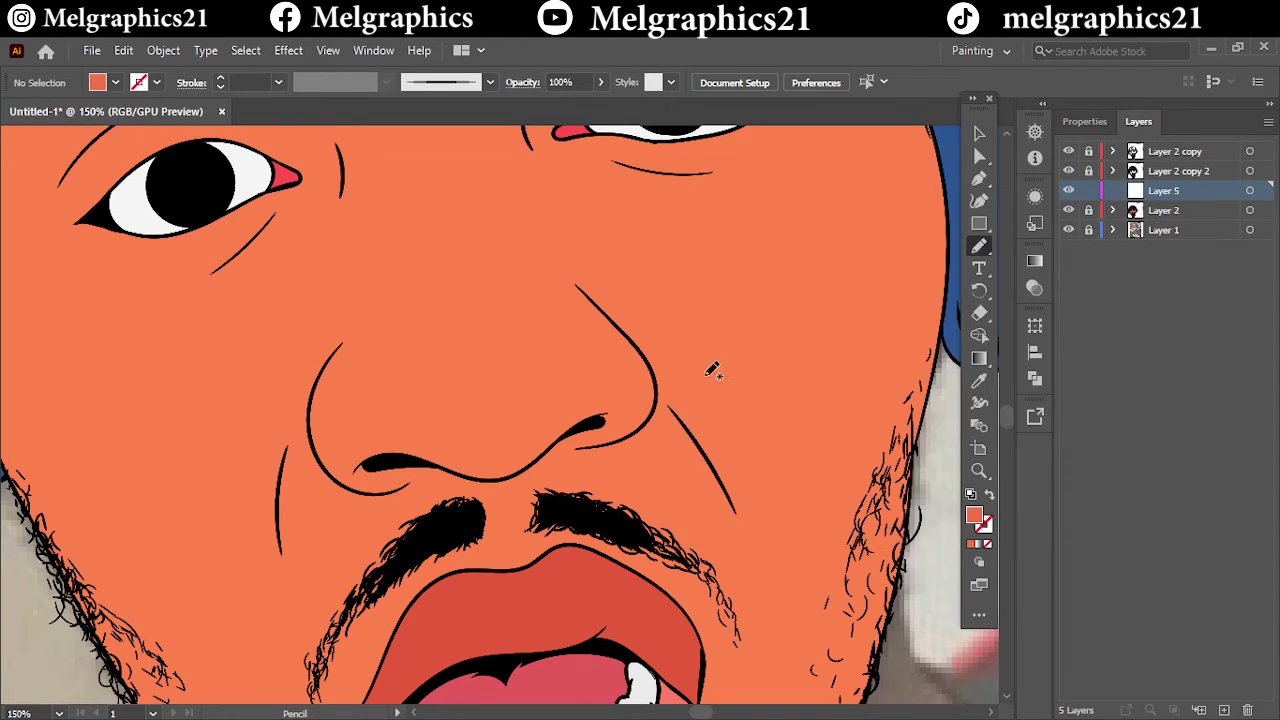
left_click(735, 343)
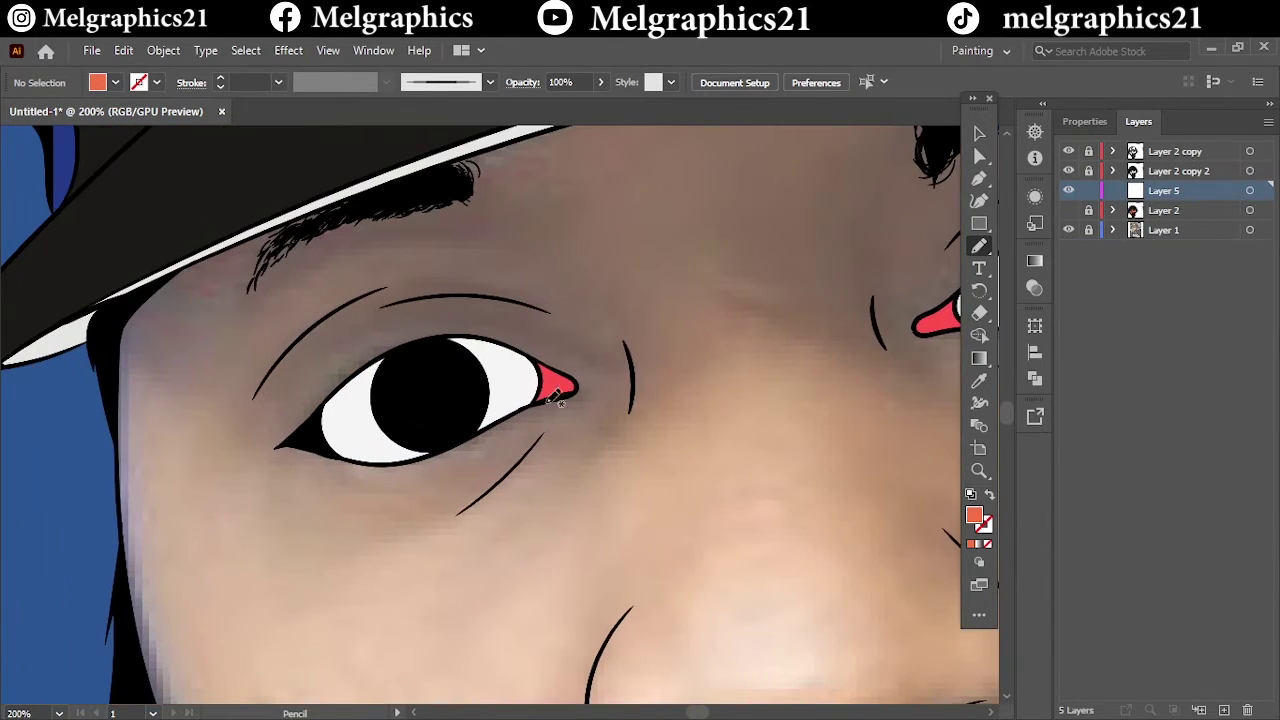
left_click_drag(583, 270, 410, 320)
left_click_drag(430, 388, 403, 445)
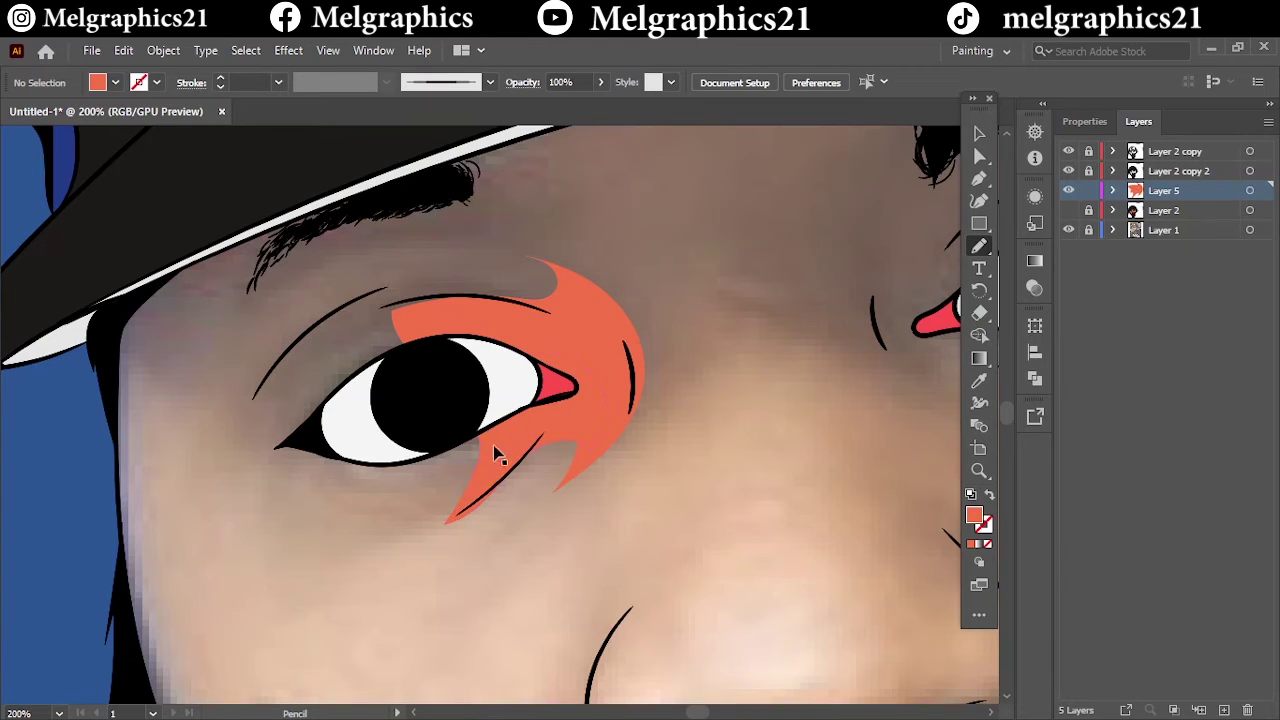
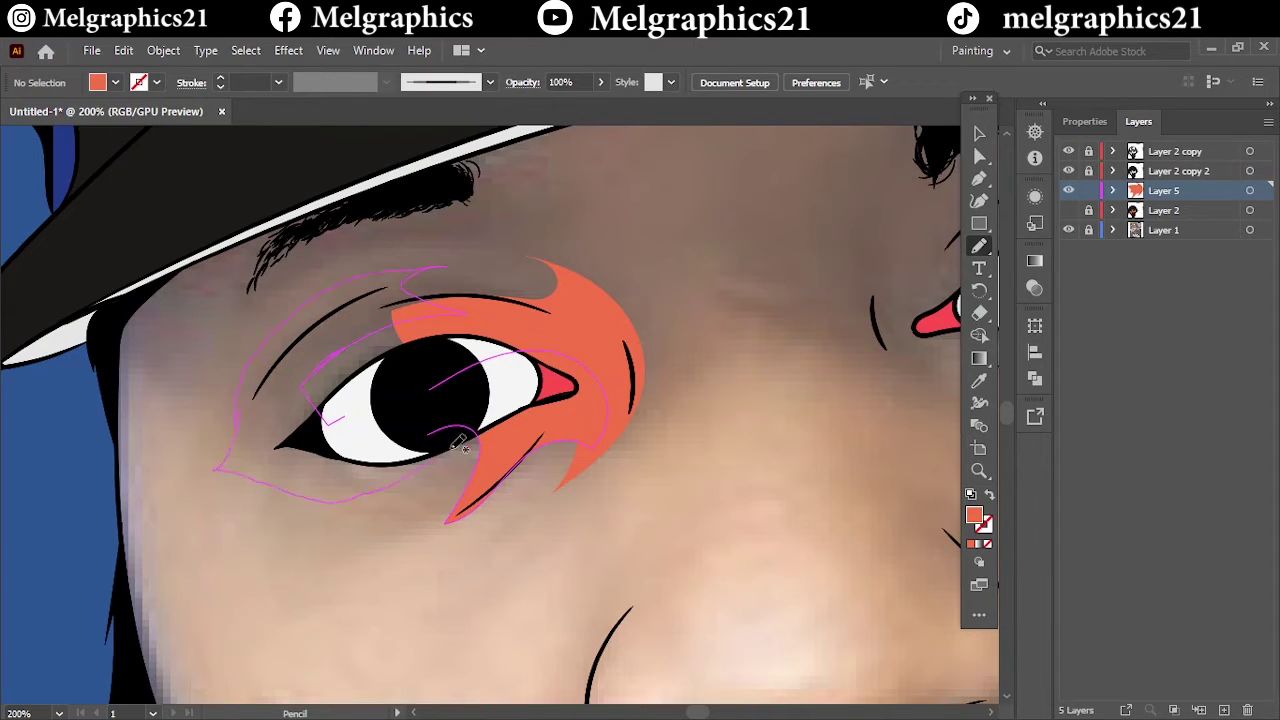
Step: Pencil-draw shadow shapes around the left eye, upper eyelid and brow, then select them
left_click_drag(460, 443, 343, 402)
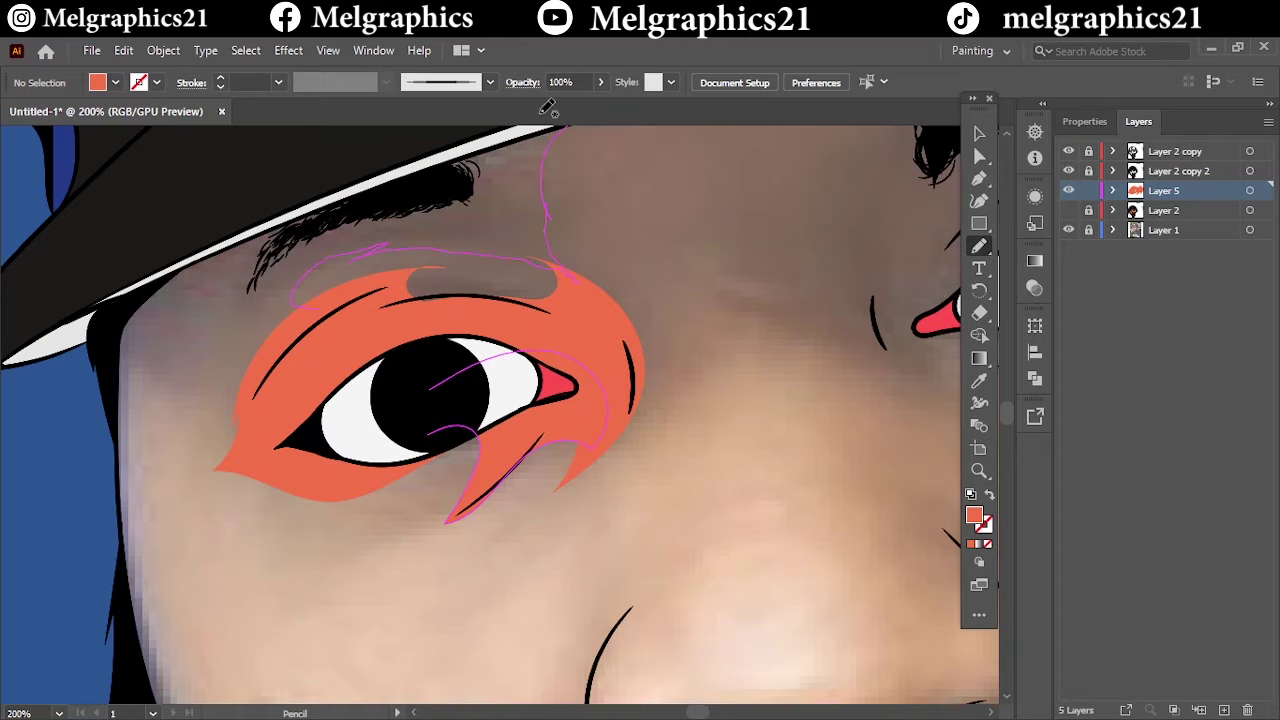
left_click_drag(231, 460, 215, 469)
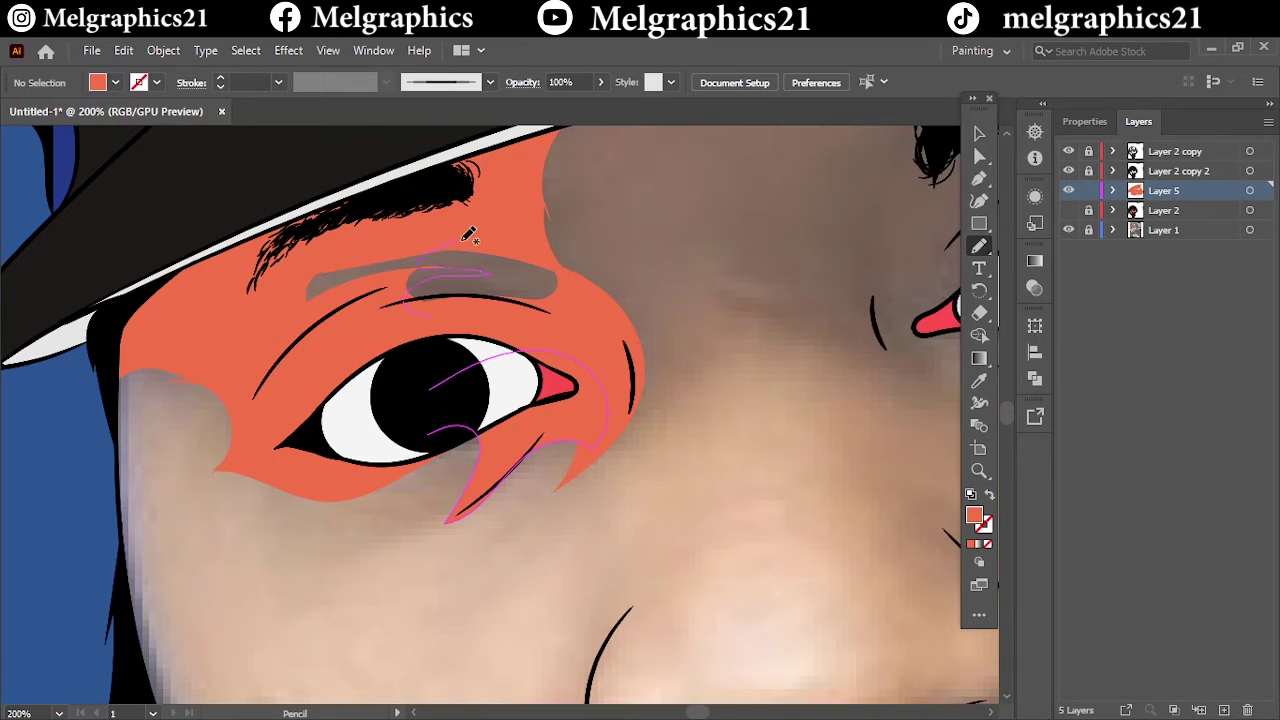
left_click(1068, 210)
key("v")
key("ctrl+0")
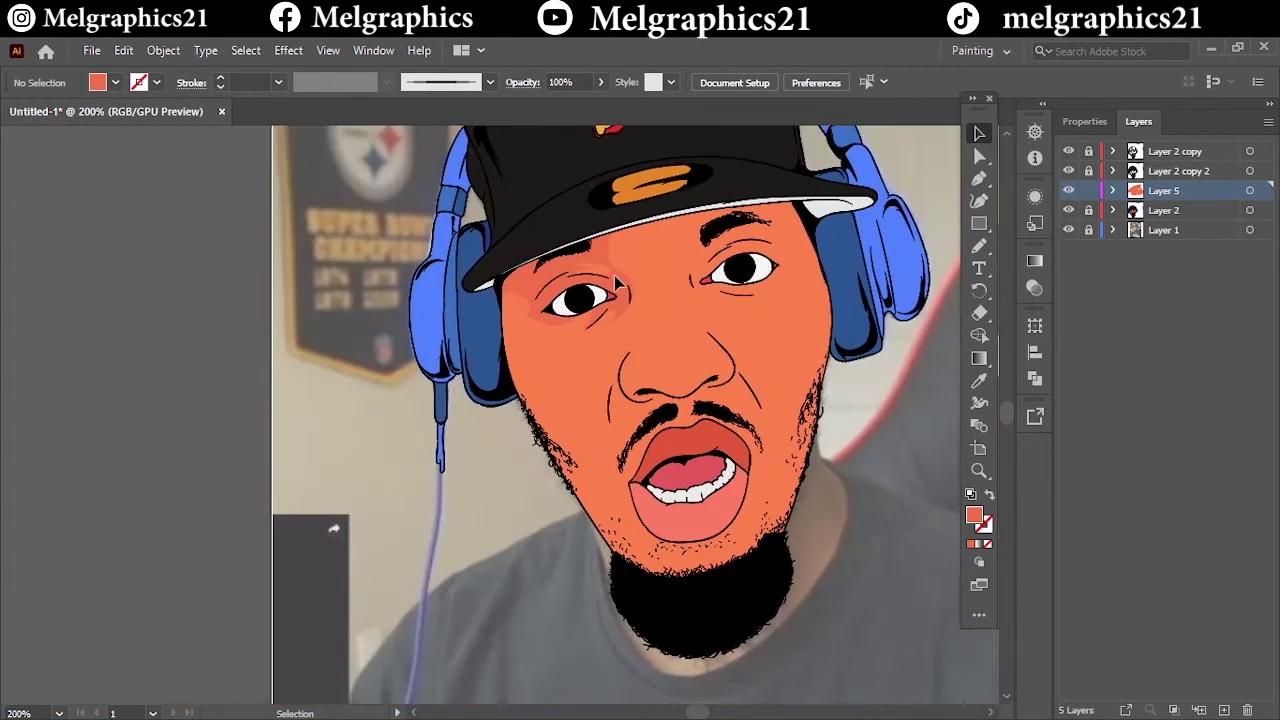
scroll(614, 275, "up", 5)
Step: Check the eye shadow shapes' fill colour in the Color Picker
double_click(975, 516)
left_click(1131, 249)
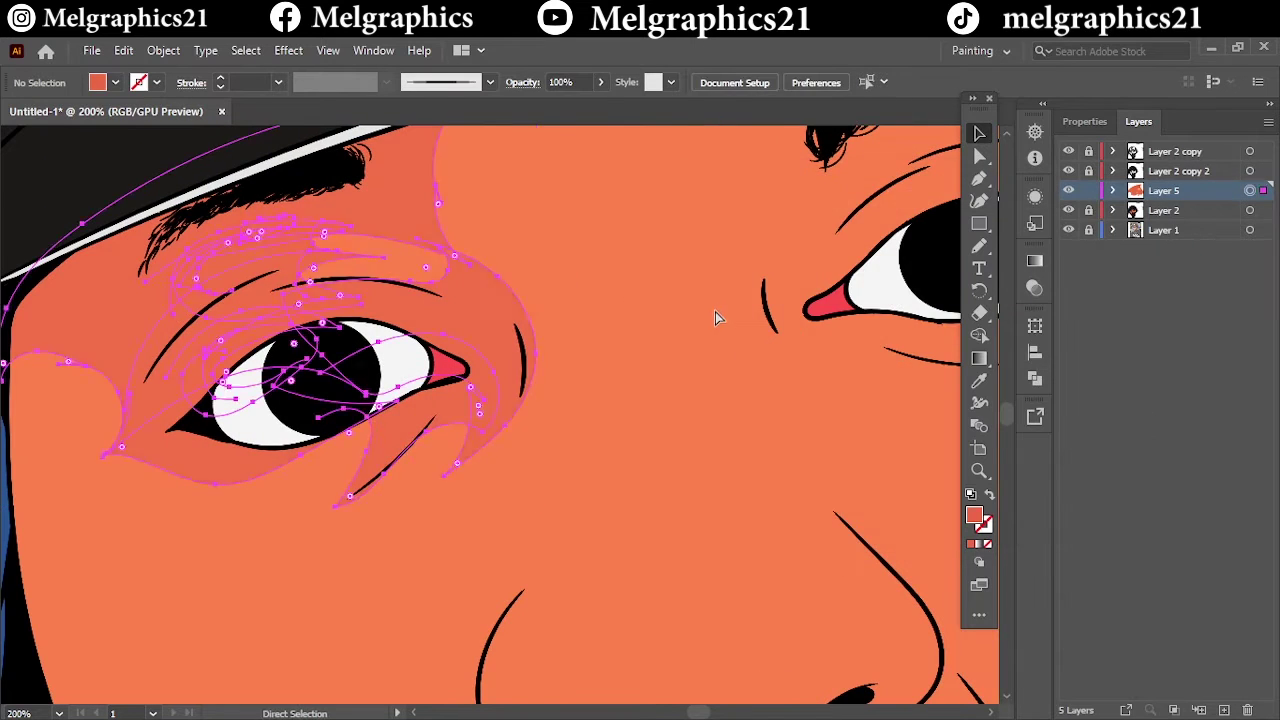
key("i")
double_click(975, 516)
left_click(1130, 247)
key("v")
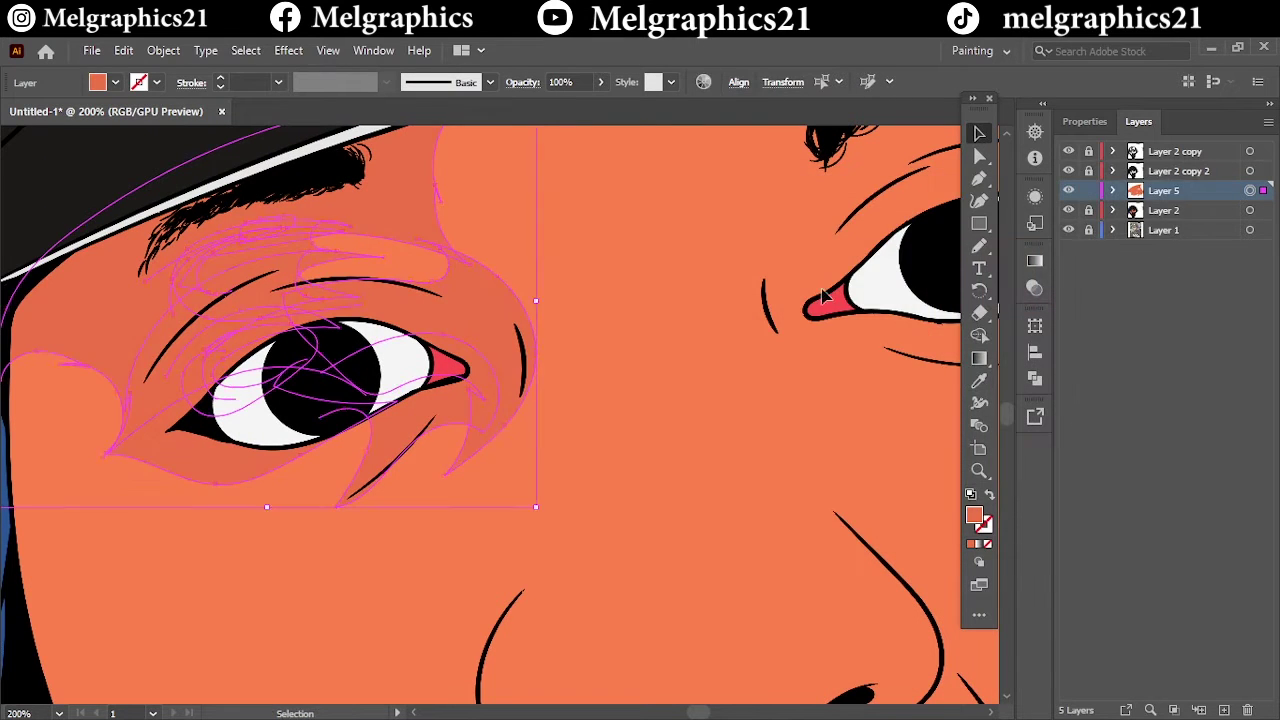
key("a")
Step: Give the eye shadow shapes a slightly darker orange fill
double_click(975, 516)
left_click(1130, 247)
key("v")
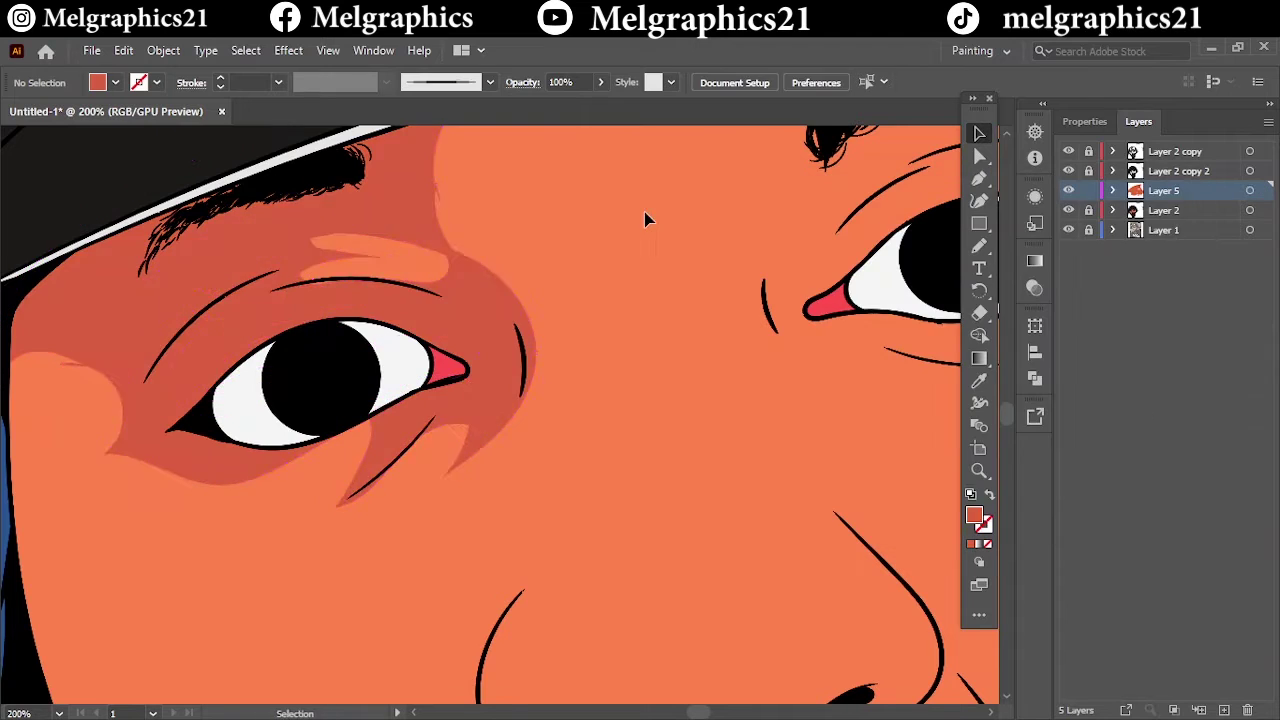
left_click(300, 300)
double_click(975, 516)
left_click(862, 254)
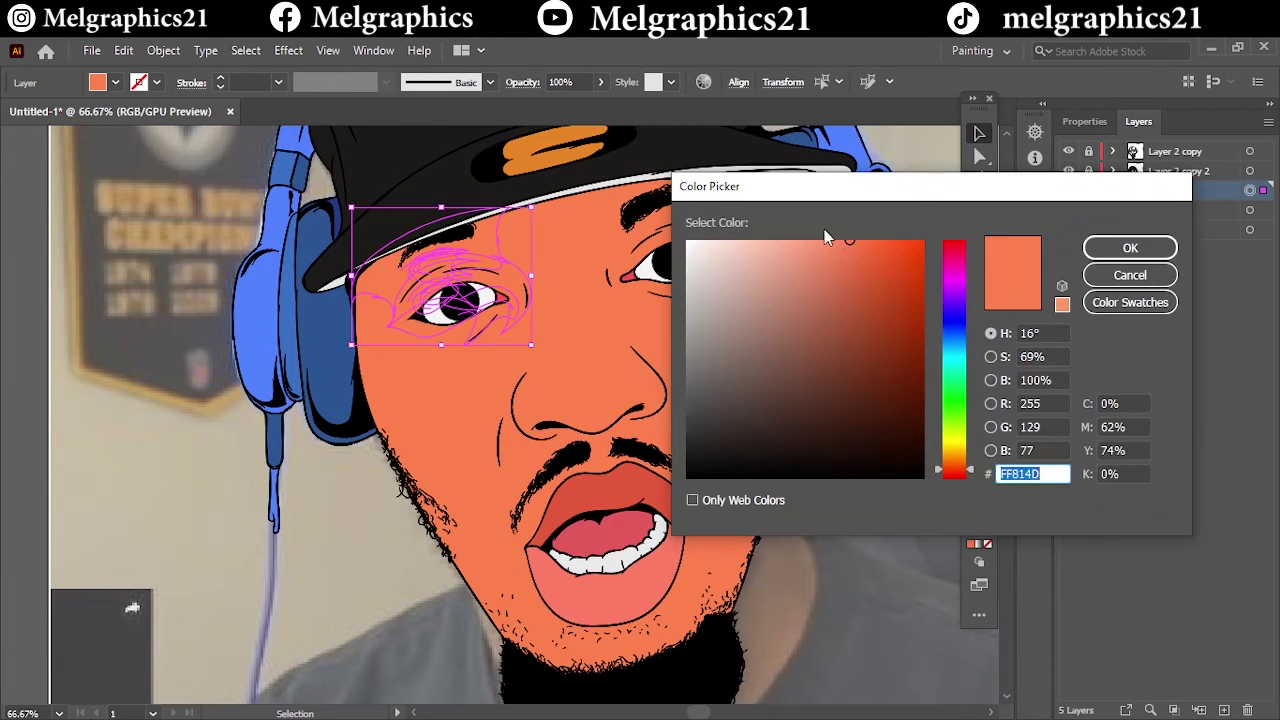
left_click(849, 252)
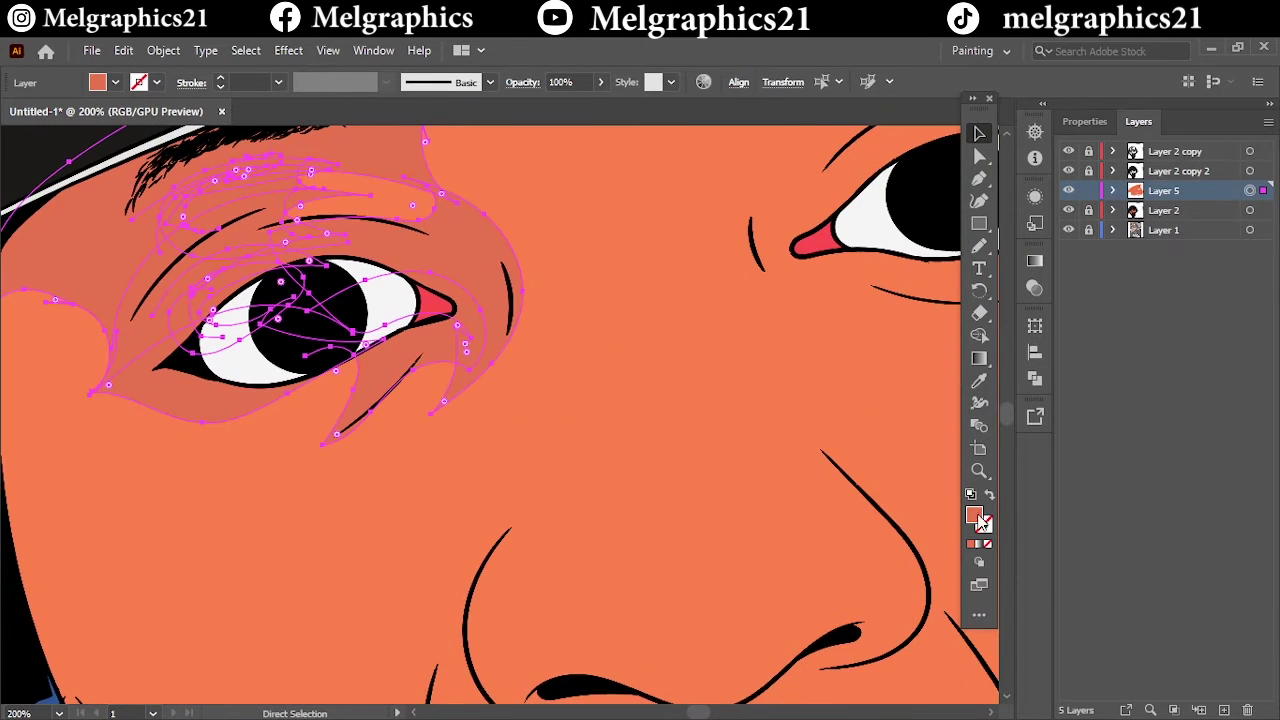
Step: Fine-tune the shadow with Adjust Color Balance, then compare it against the reference photo
left_click(123, 50)
left_click(548, 428)
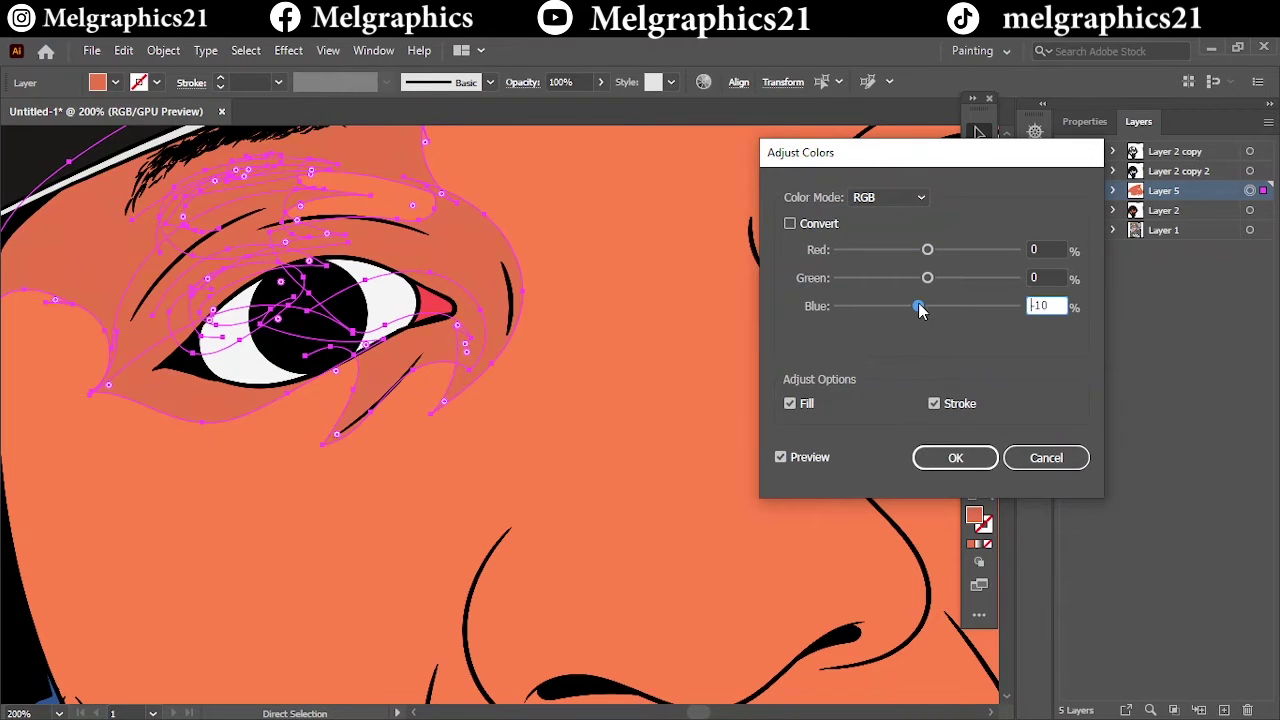
left_click_drag(924, 286, 928, 287)
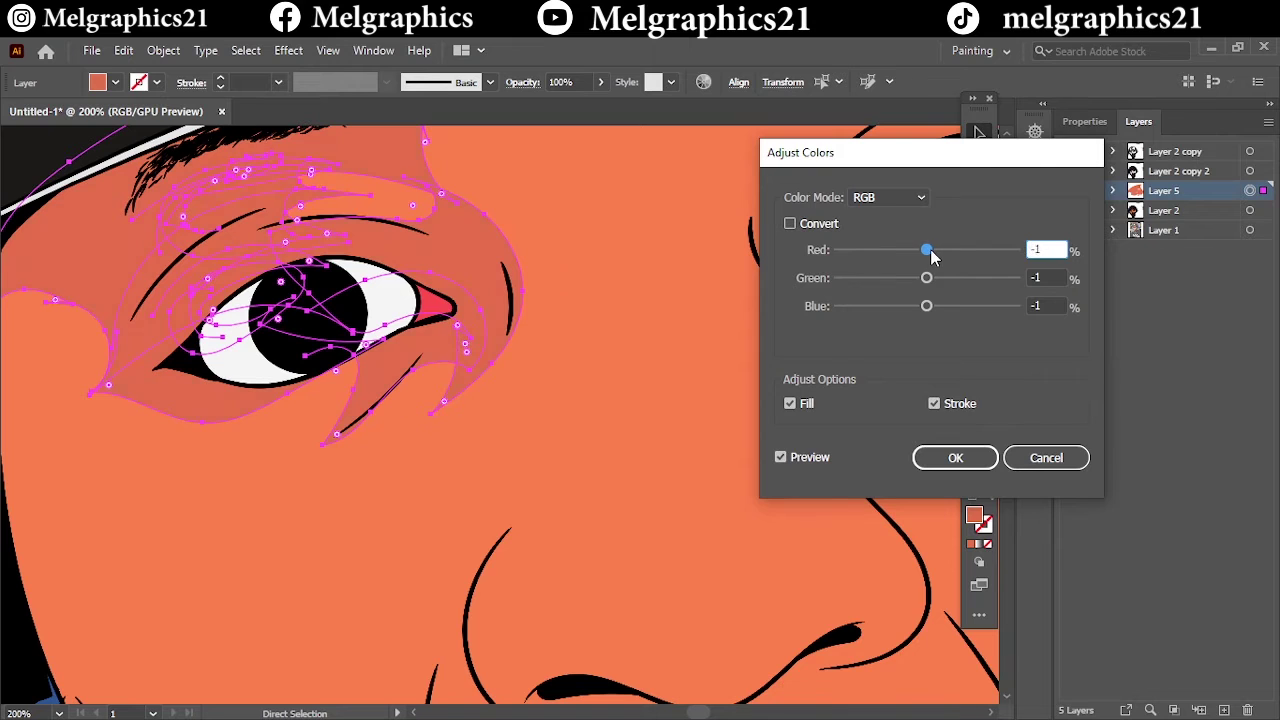
key("Return")
key("ctrl+0")
left_click(1069, 229)
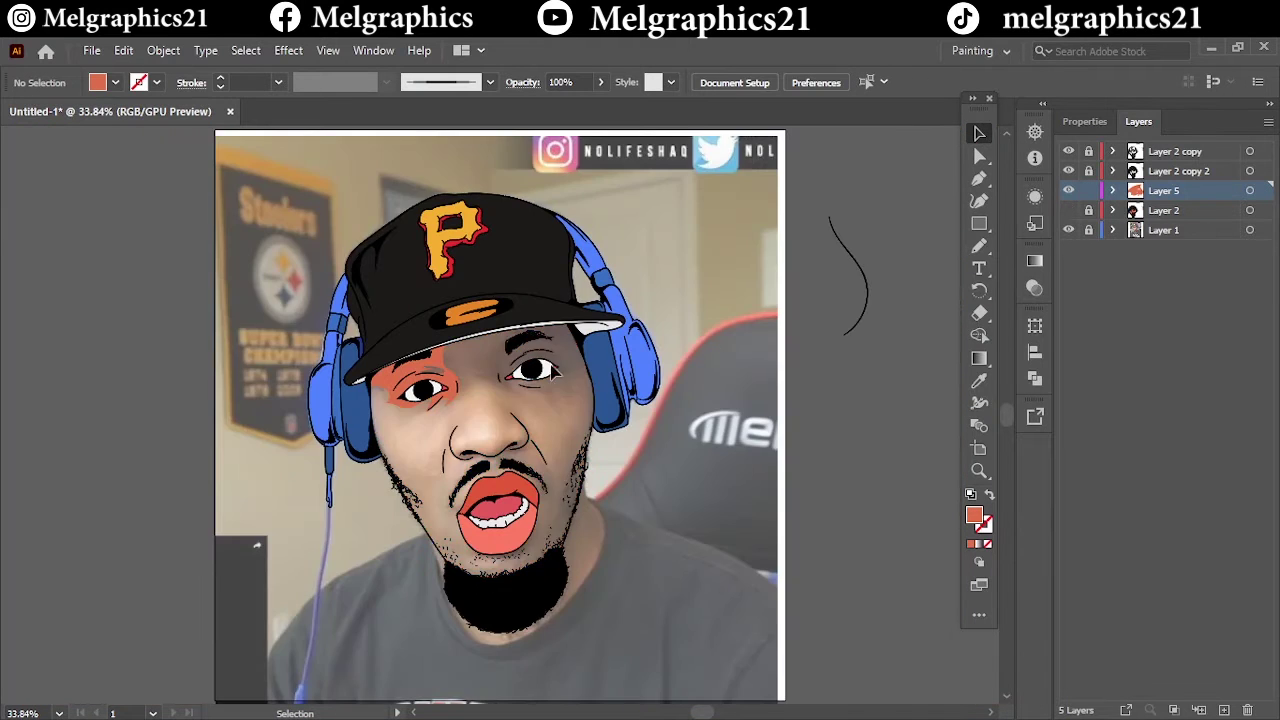
Step: Draw shadow shapes around the right eye, over the brow, and beside the nose bridge
scroll(553, 372, "up", 5)
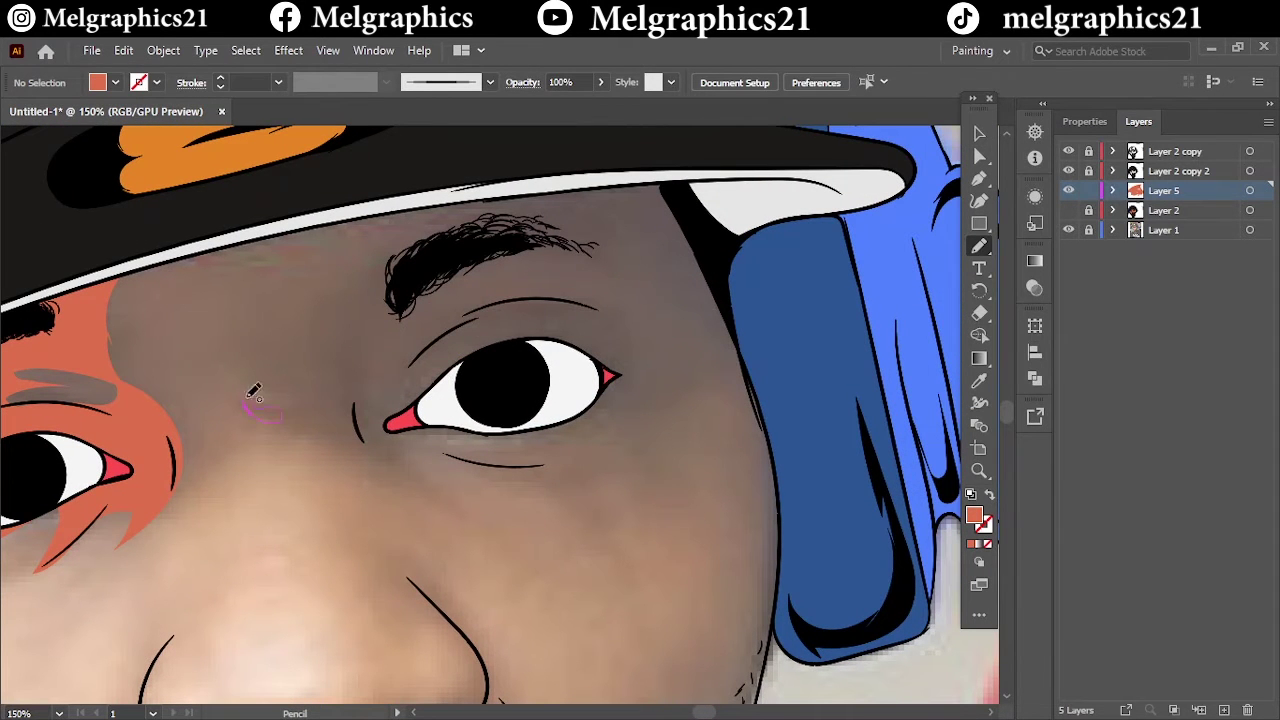
left_click_drag(444, 397, 458, 438)
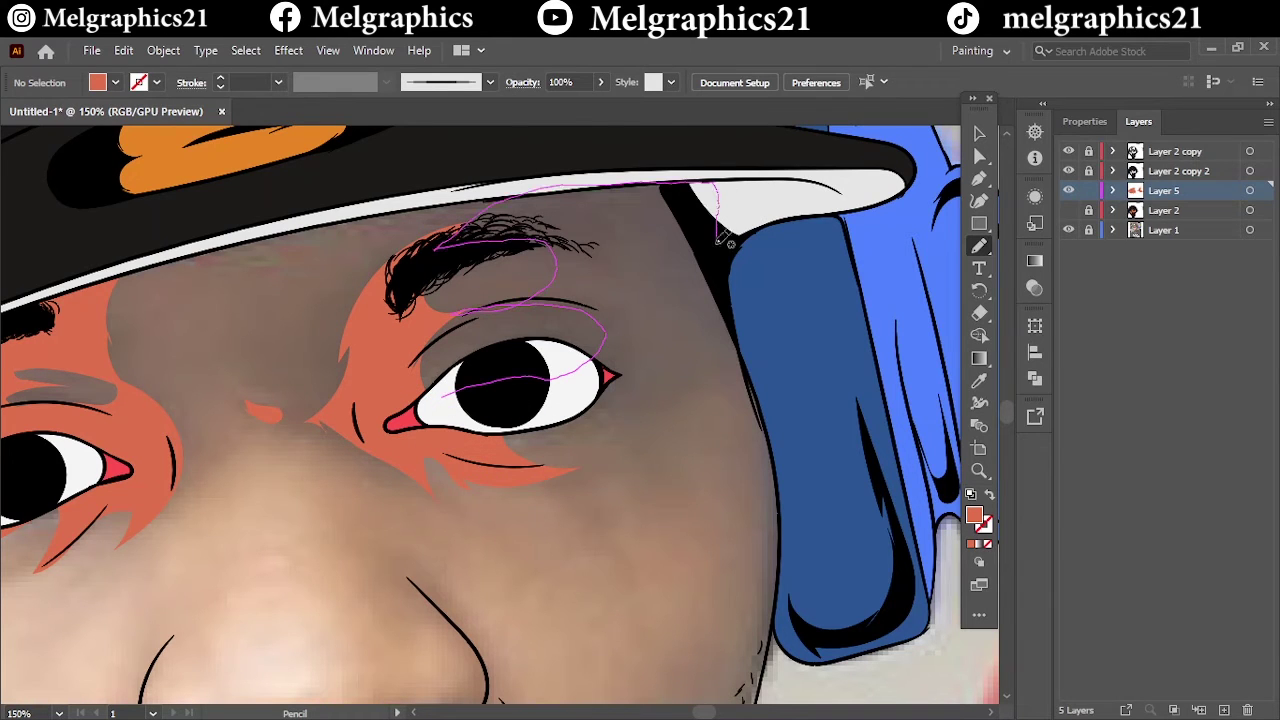
left_click_drag(546, 414, 677, 420)
key("ctrl+0")
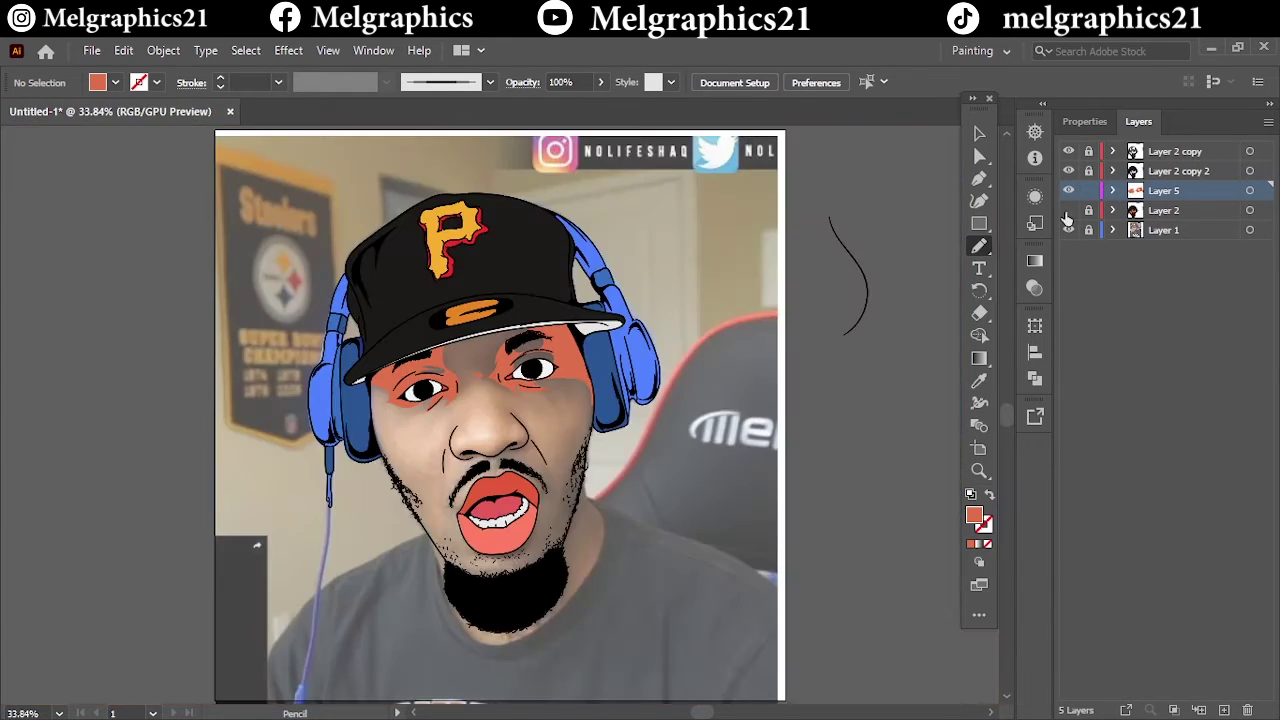
left_click(1069, 229)
scroll(462, 378, "up", 5)
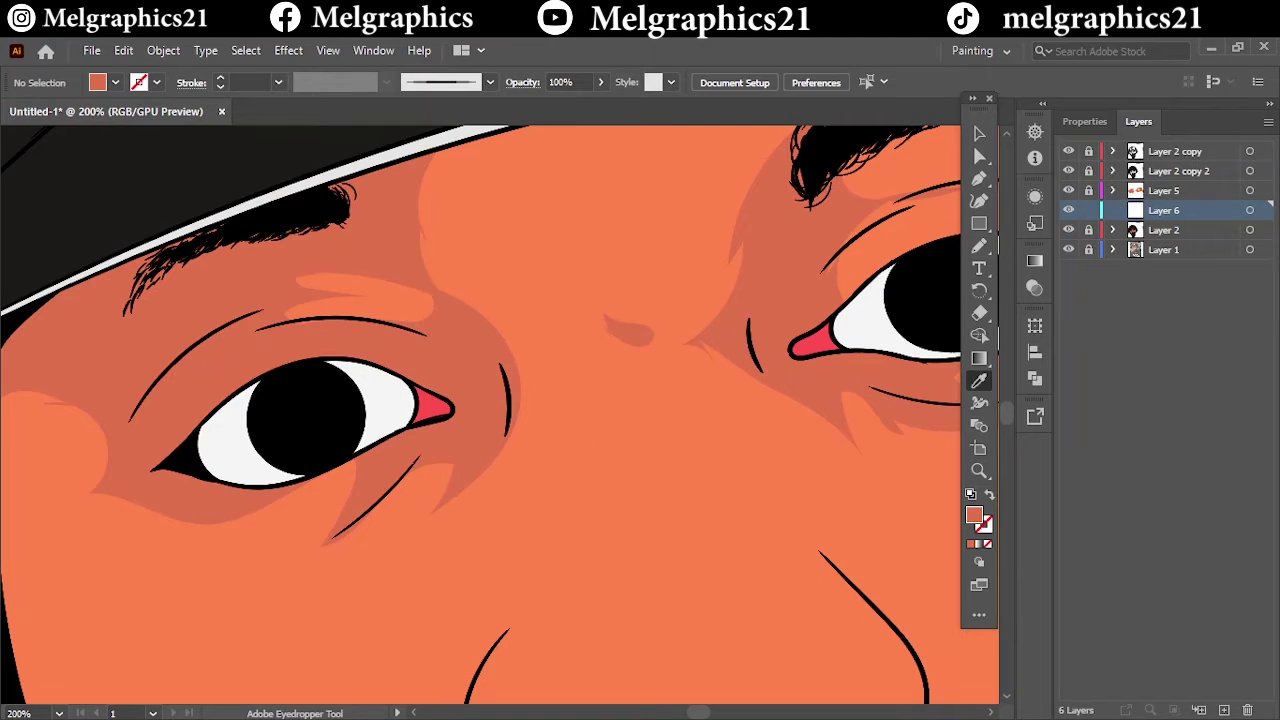
left_click_drag(498, 332, 506, 326)
Step: Recolour the small nose-bridge shape brighter and slightly less saturated via Recolor Artwork
key("v")
left_click(123, 50)
left_click(480, 374)
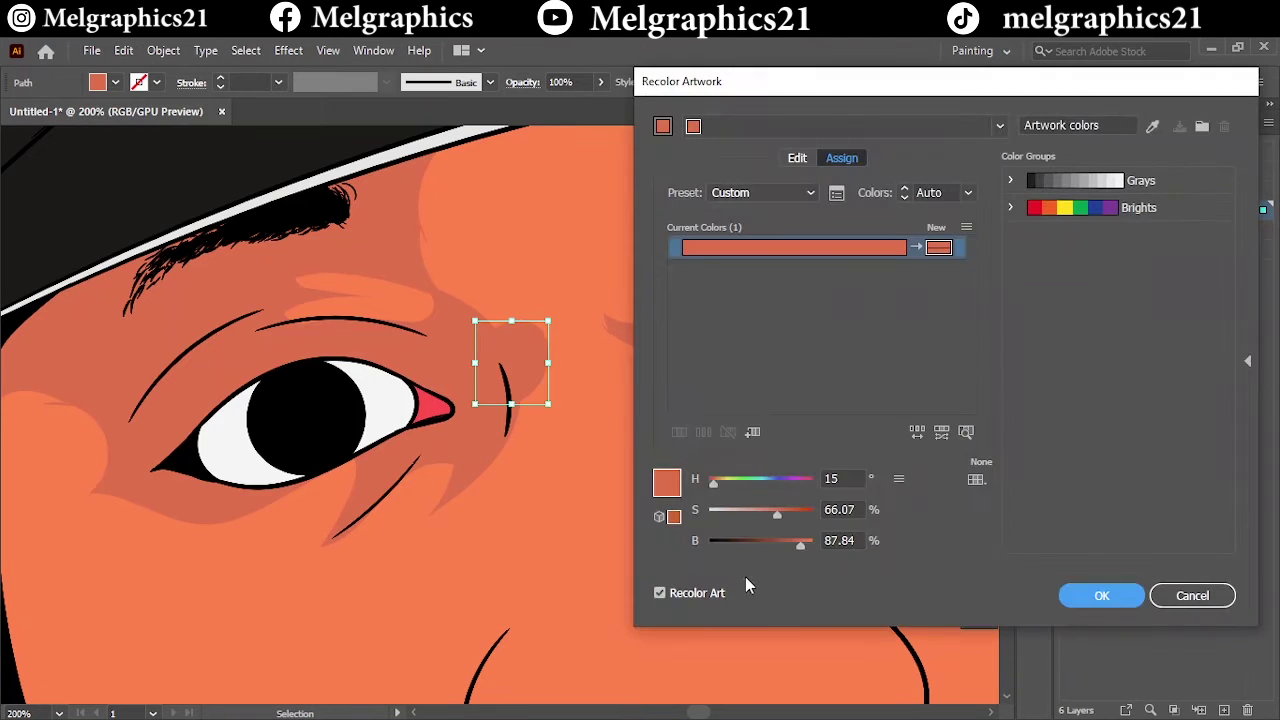
left_click_drag(801, 545, 804, 545)
left_click_drag(778, 518, 775, 518)
left_click(1101, 595)
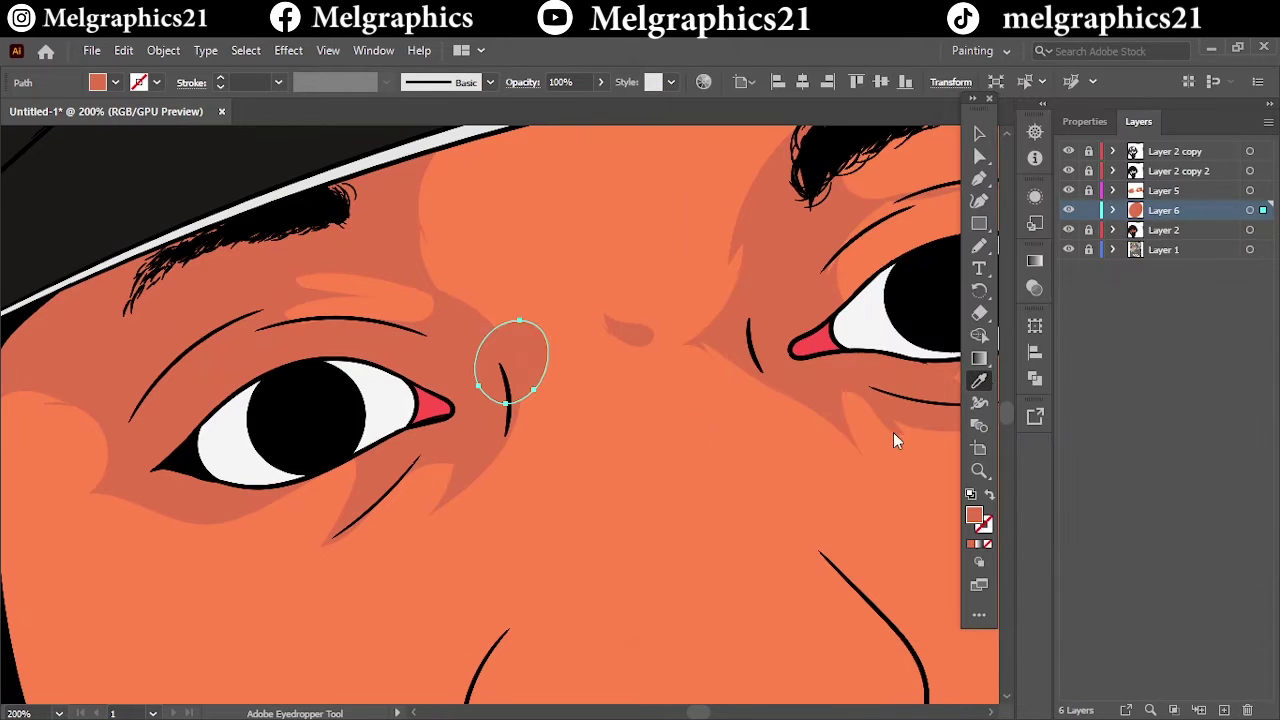
double_click(977, 516)
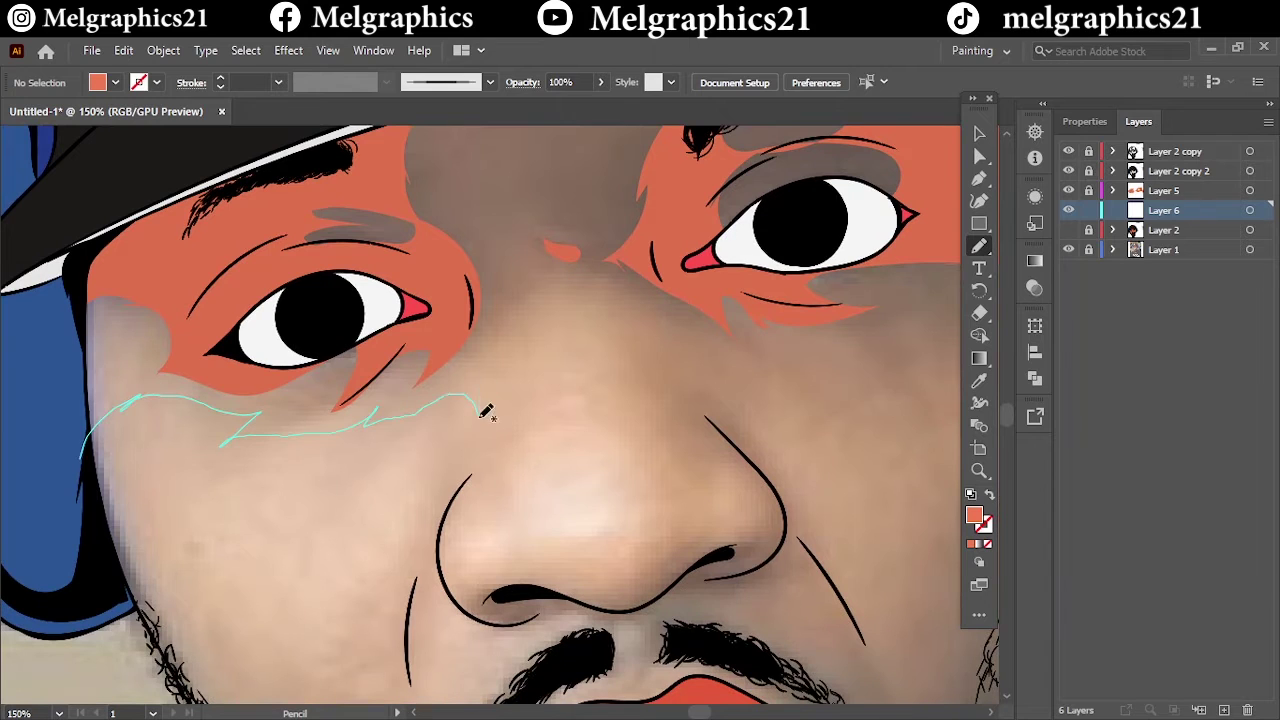
Step: Draw a lighter highlight shape looping around the eye and across the cheek
left_click_drag(487, 412, 80, 440)
left_click_drag(600, 300, 340, 440)
left_click_drag(380, 130, 340, 175)
left_click_drag(270, 422, 497, 487)
left_click_drag(757, 455, 347, 403)
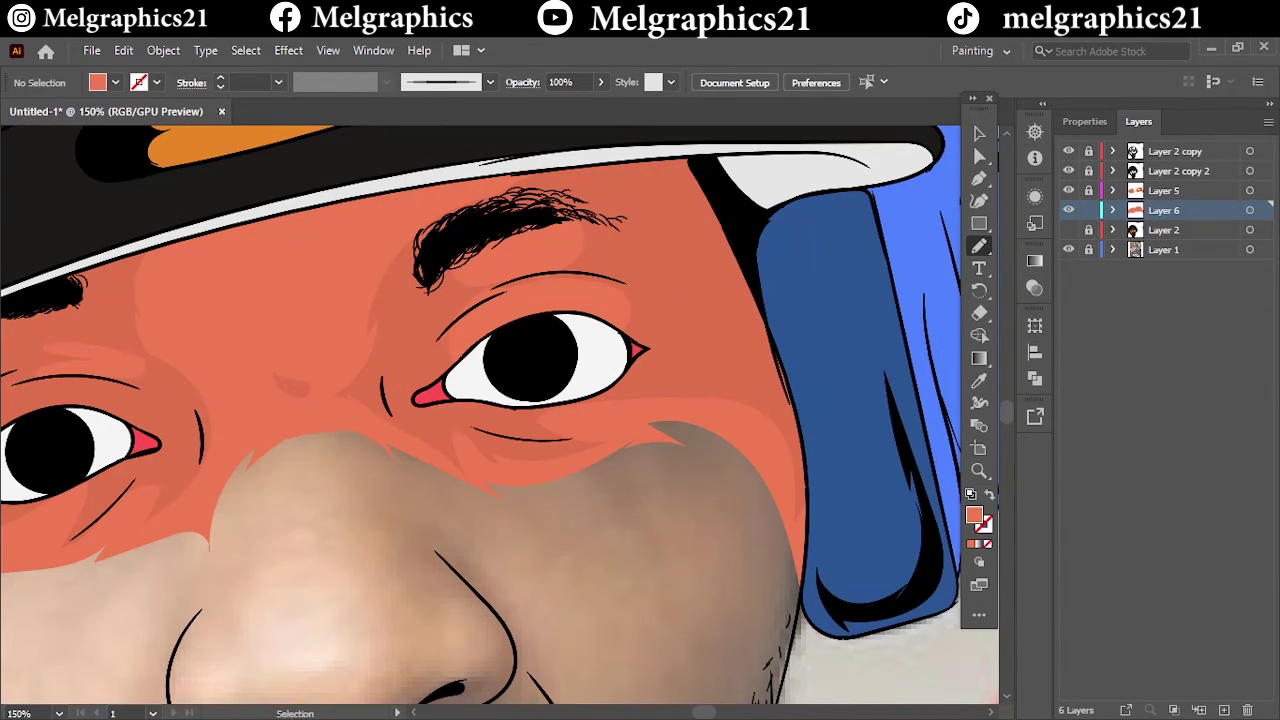
key("ctrl+0")
left_click(1068, 249)
Step: Lock the highlight layer and select the shadow shapes to edit their fill
left_click(1088, 210)
left_click(1163, 190)
scroll(497, 368, "up", 2)
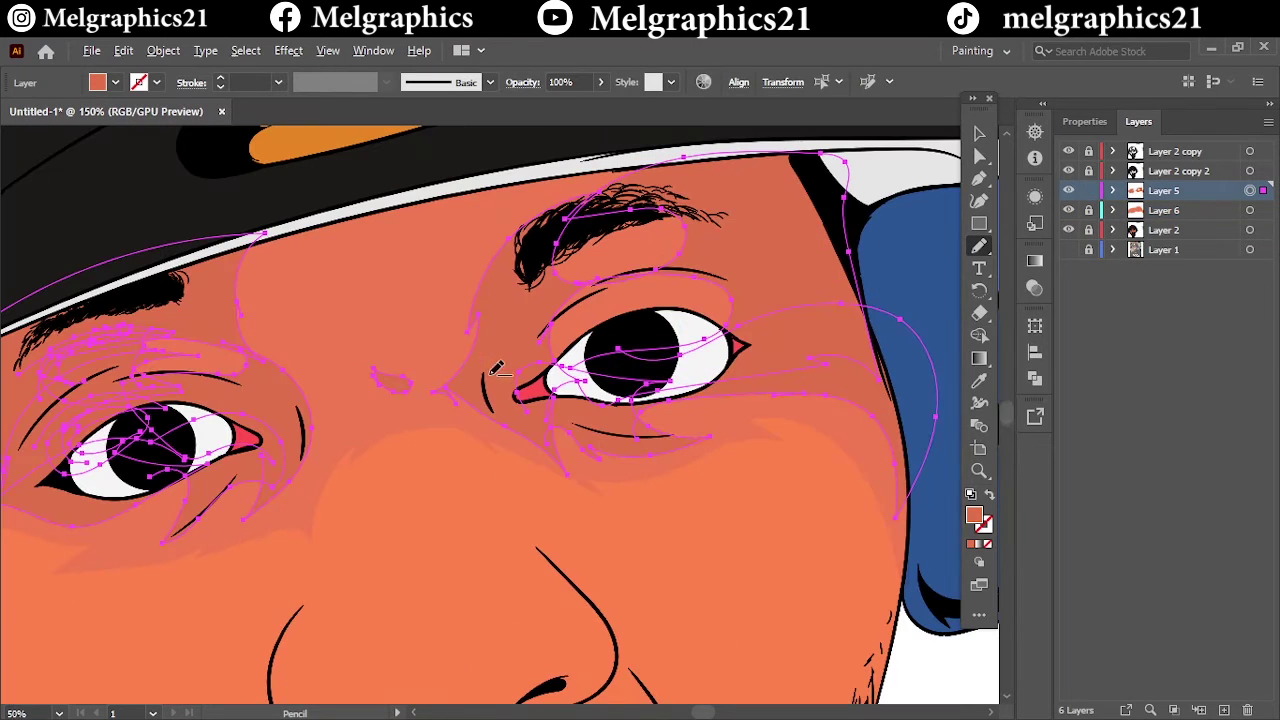
double_click(974, 515)
left_click(1128, 246)
left_click(979, 133)
left_click(885, 203)
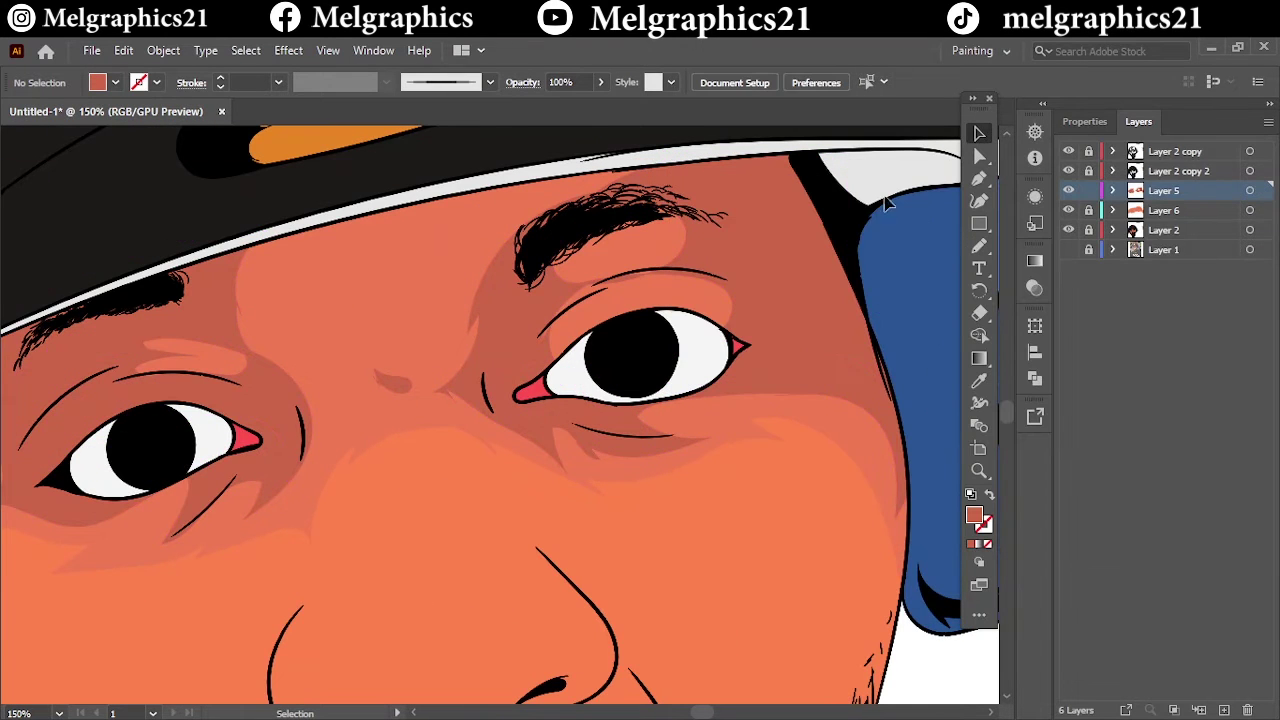
Step: Retone the selected shadow shapes to E57055
key("ctrl+a")
double_click(974, 515)
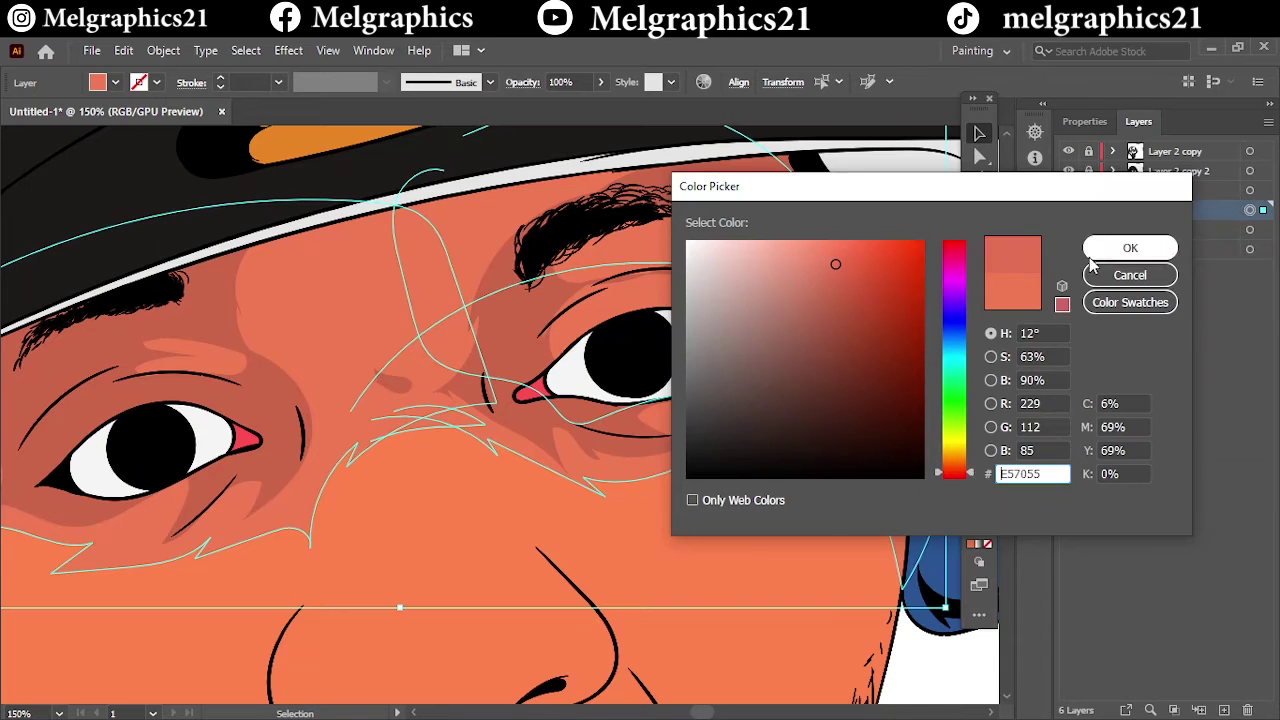
left_click(1130, 247)
key("ctrl+a")
double_click(974, 515)
left_click(1130, 247)
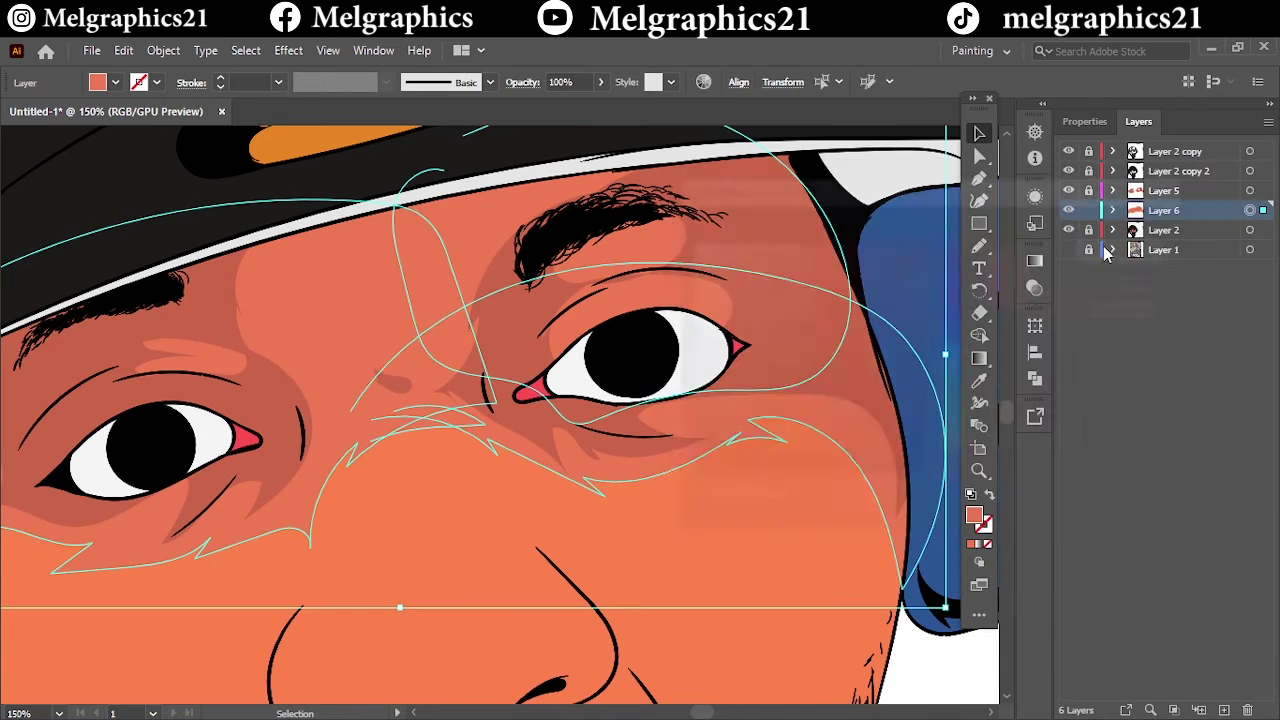
left_click(894, 177)
Step: Compare the face with the orange skin fill hidden and shown, then add Layer 7
key("ctrl+0")
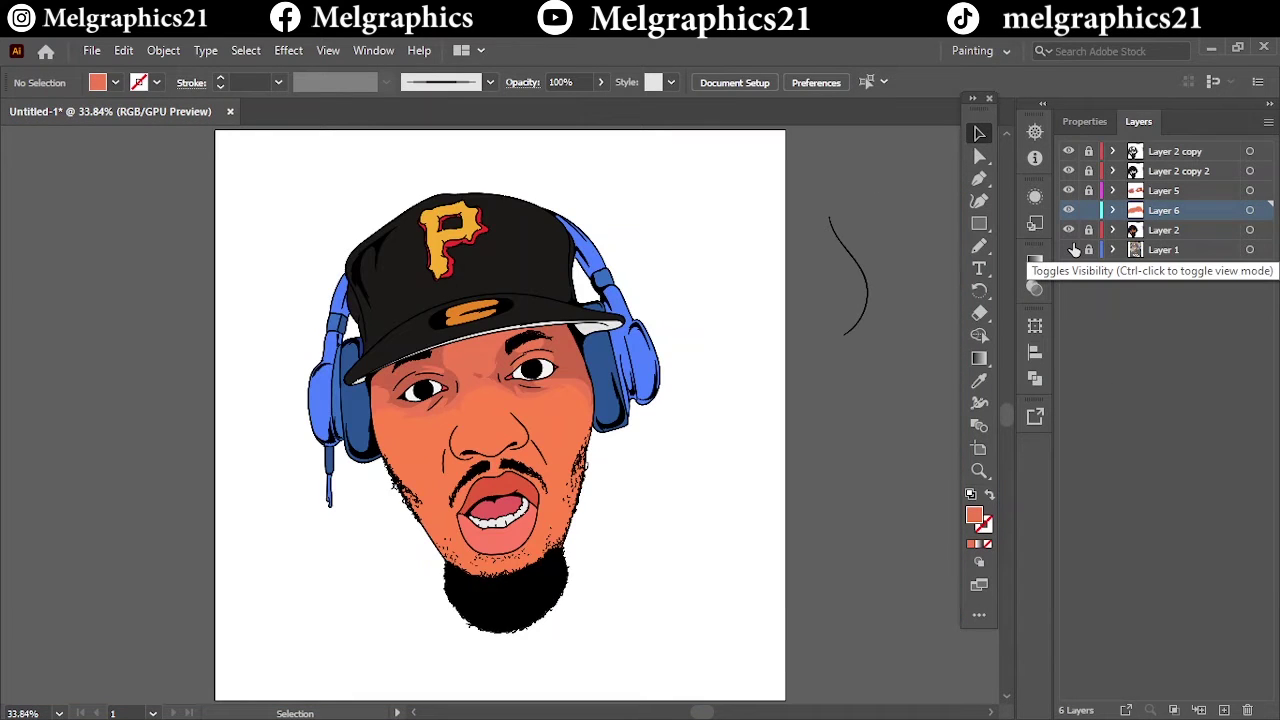
key("ctrl+1")
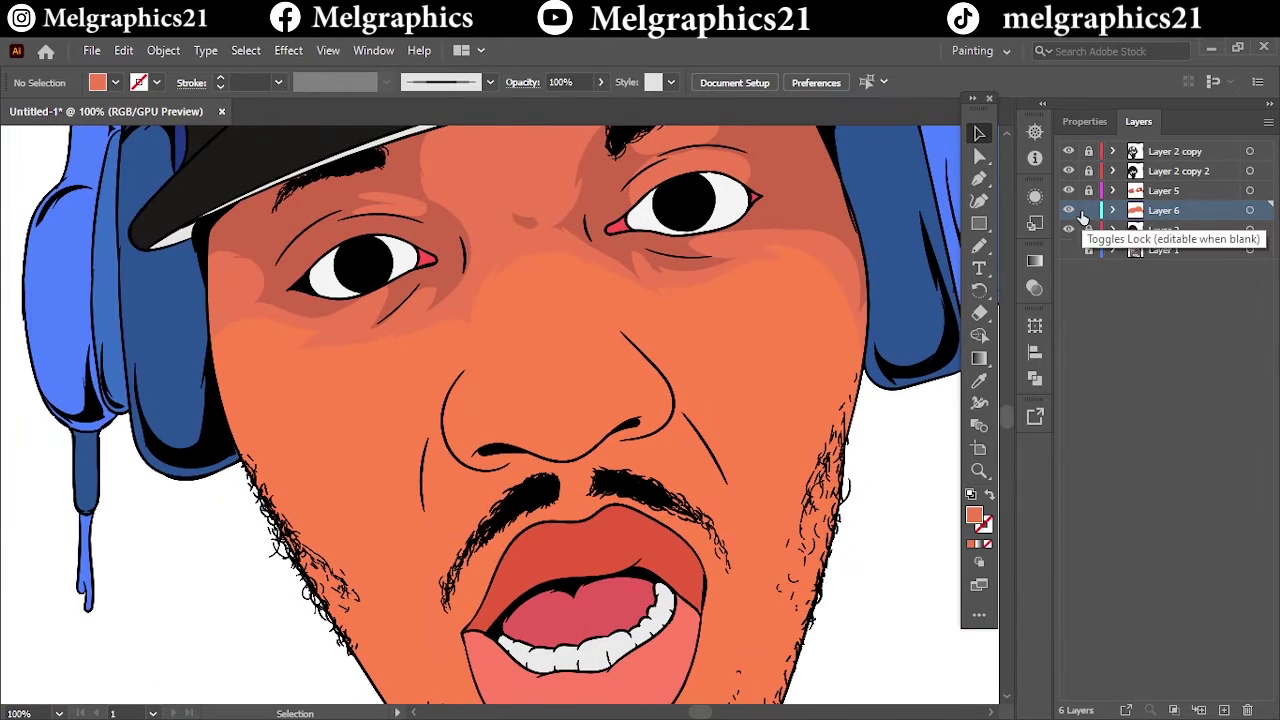
left_click(1068, 230)
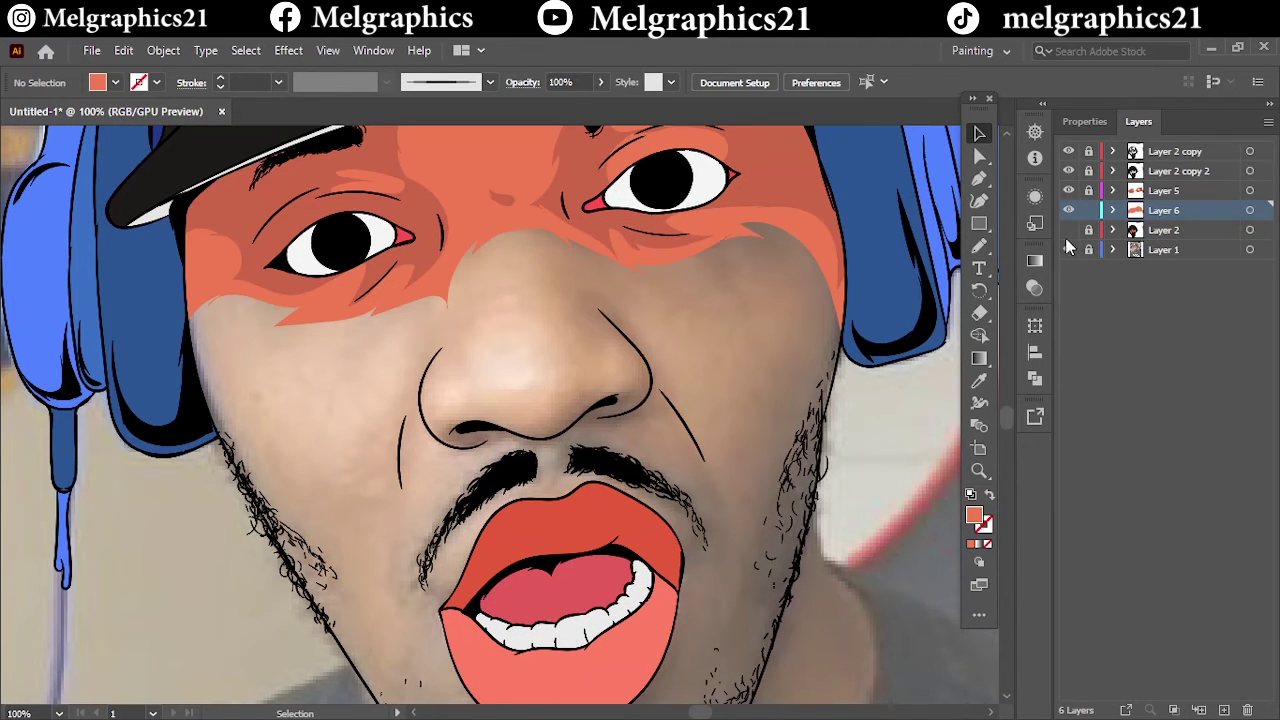
left_click(1068, 230)
scroll(630, 255, "up", 2)
key("ctrl+l")
Step: Recolour the pale nose-bridge shape, move Layer 7 below Layer 6, and delete the shape
key("n")
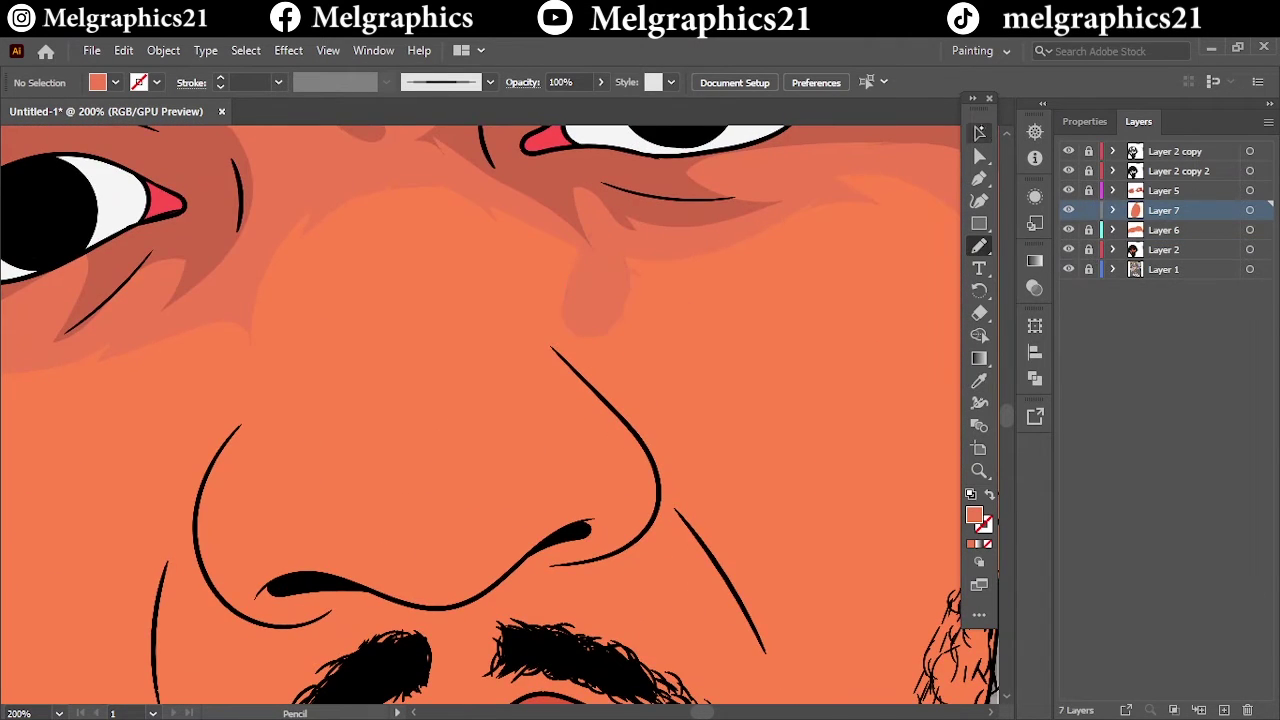
key("v")
left_click(597, 285)
left_click(123, 50)
left_click(500, 380)
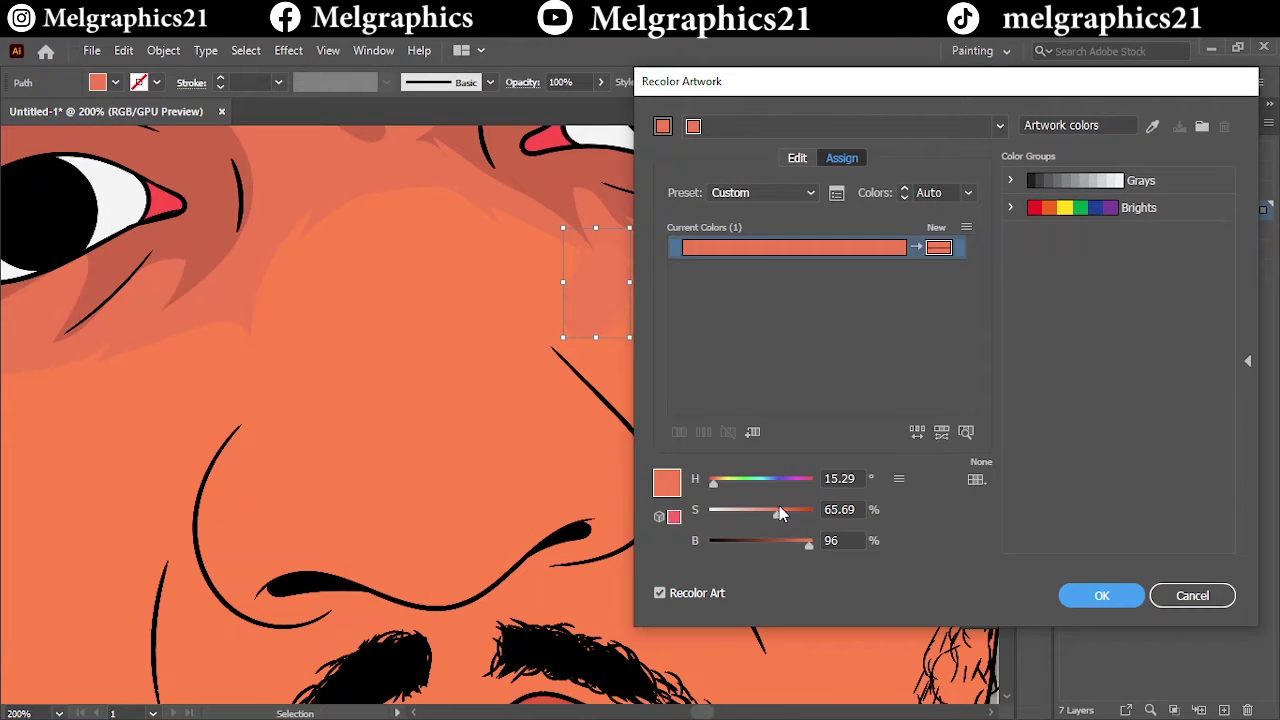
left_click(1101, 595)
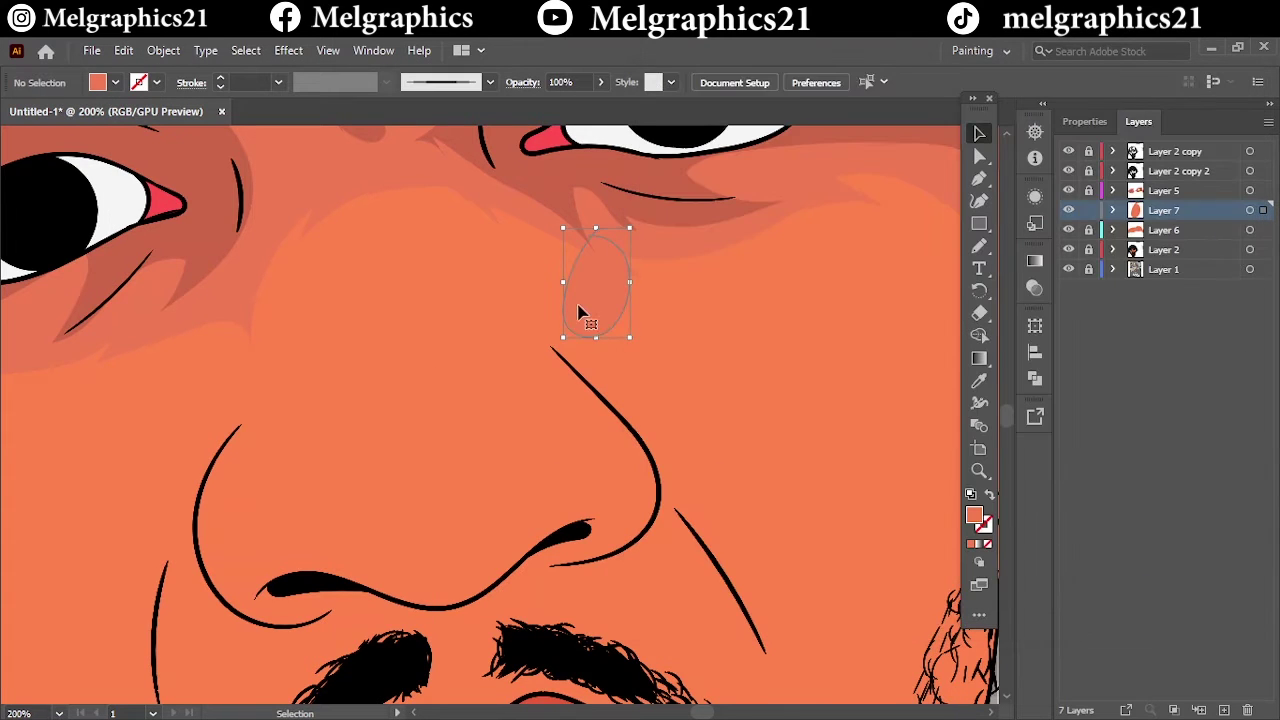
left_click_drag(1163, 210, 1163, 240)
key("Delete")
Step: Set an orange fill for Pencil drawing and hide the face fill to reveal the photo
key("i")
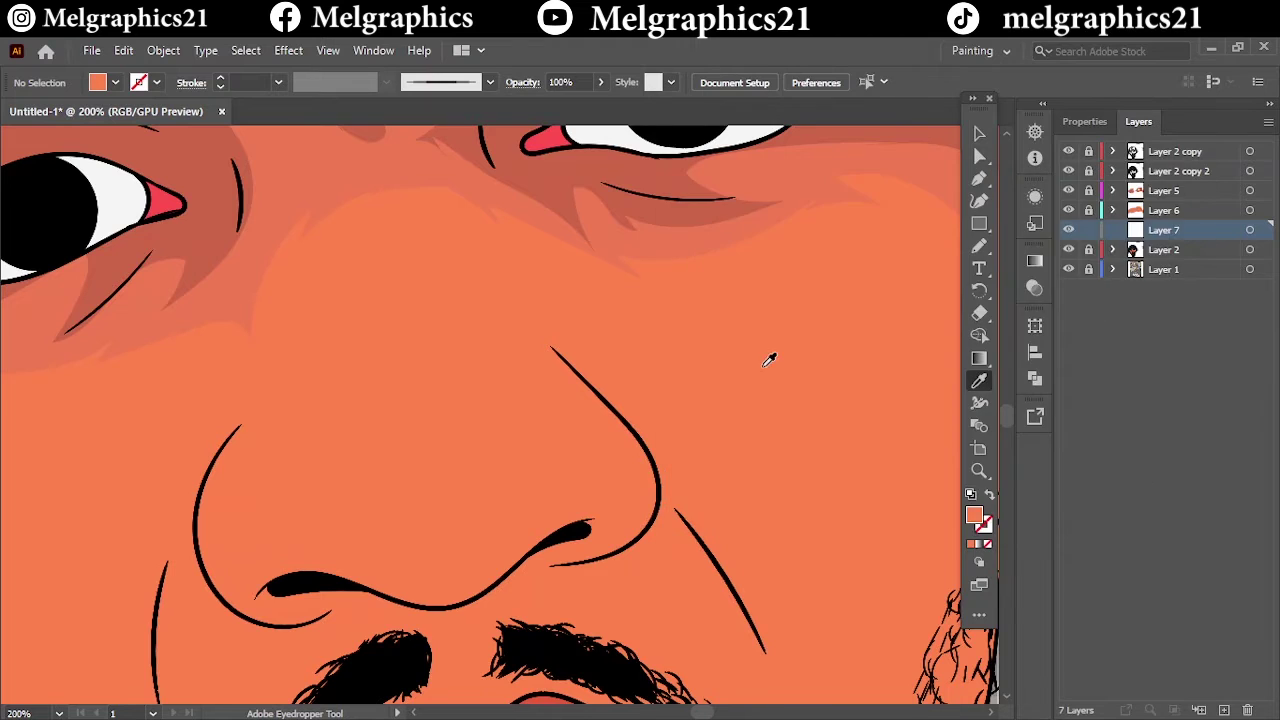
double_click(974, 515)
left_click(1131, 246)
key("n")
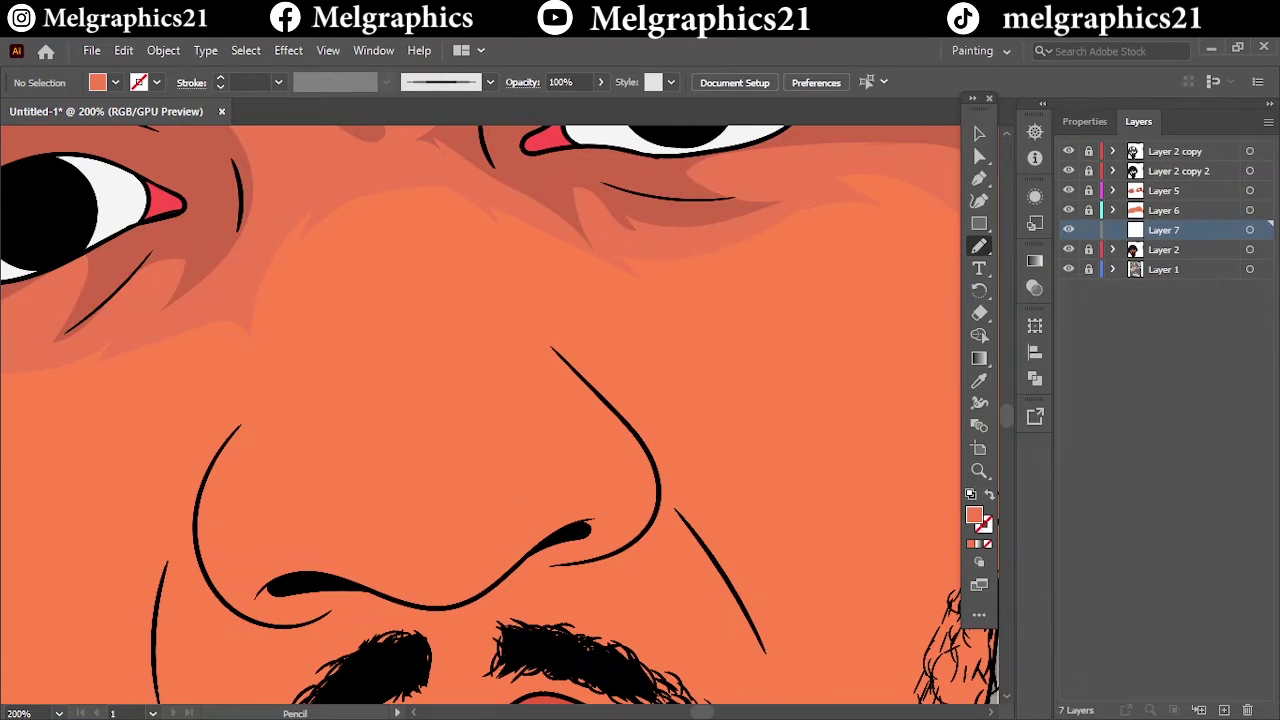
left_click(1068, 249)
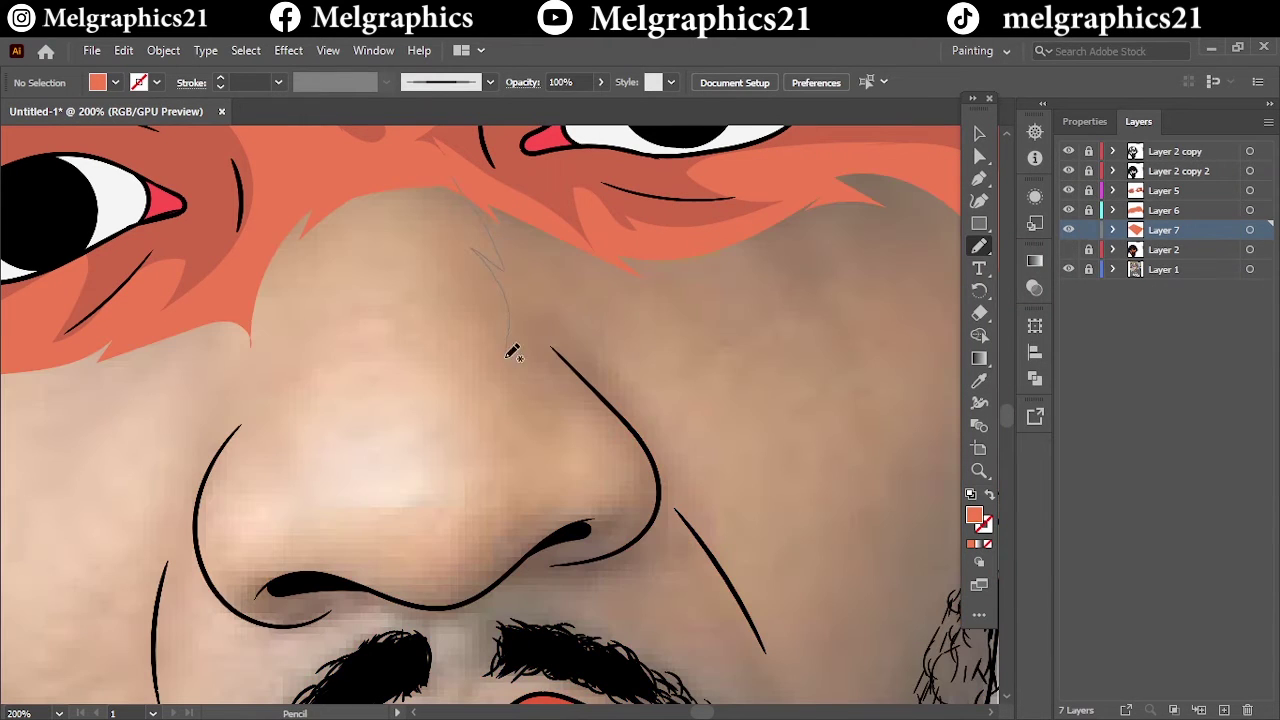
scroll(679, 279, "down", 5)
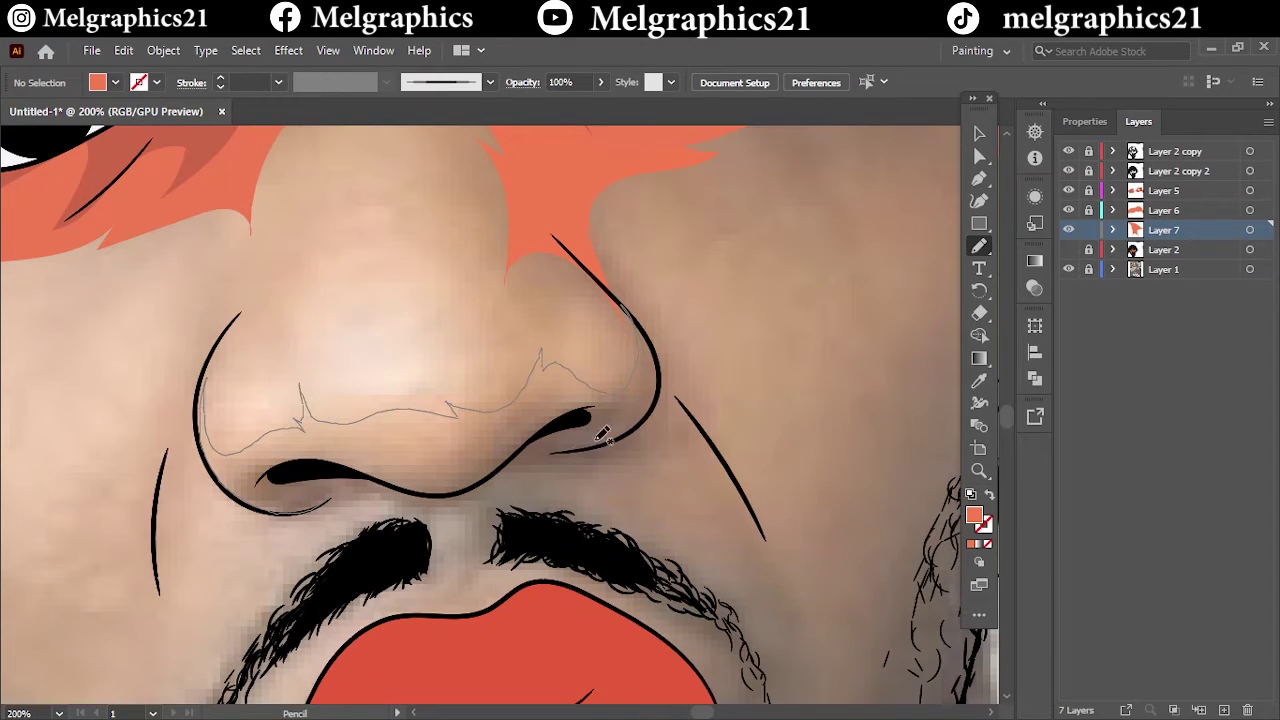
Step: Trace orange shading shapes over the lower nose and the cheek
left_click_drag(203, 447, 203, 450)
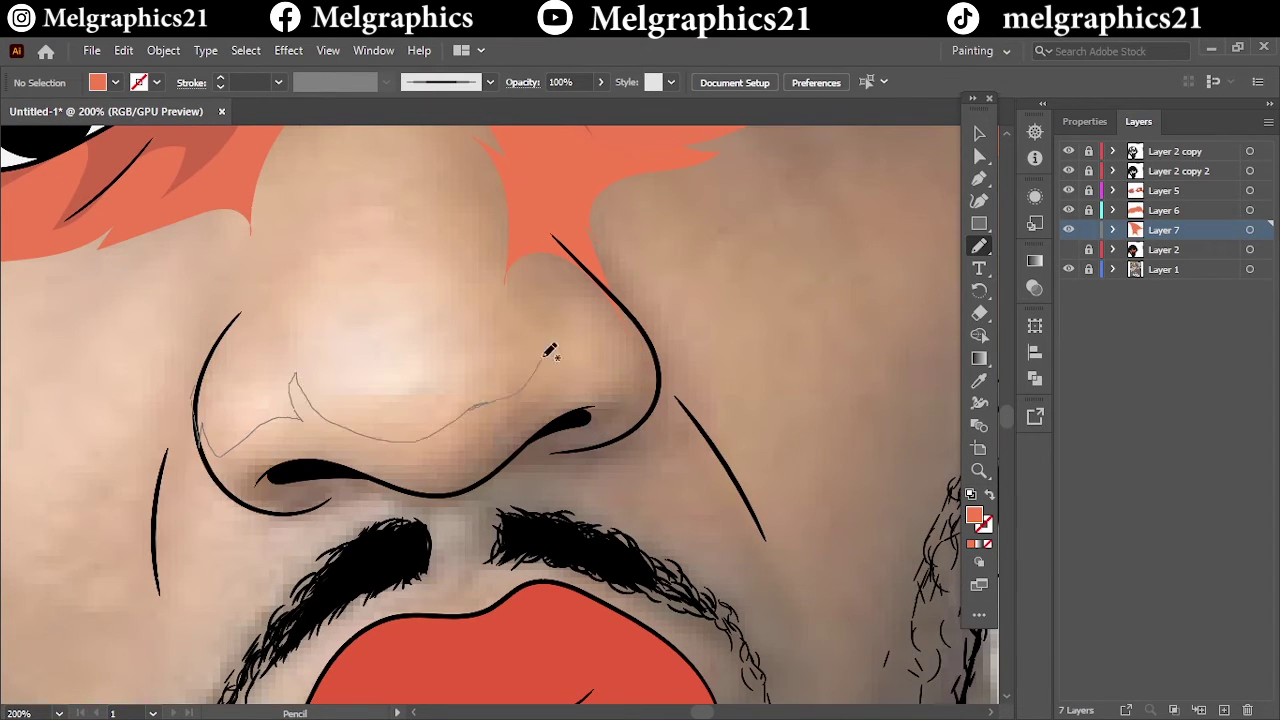
left_click_drag(336, 497, 627, 399)
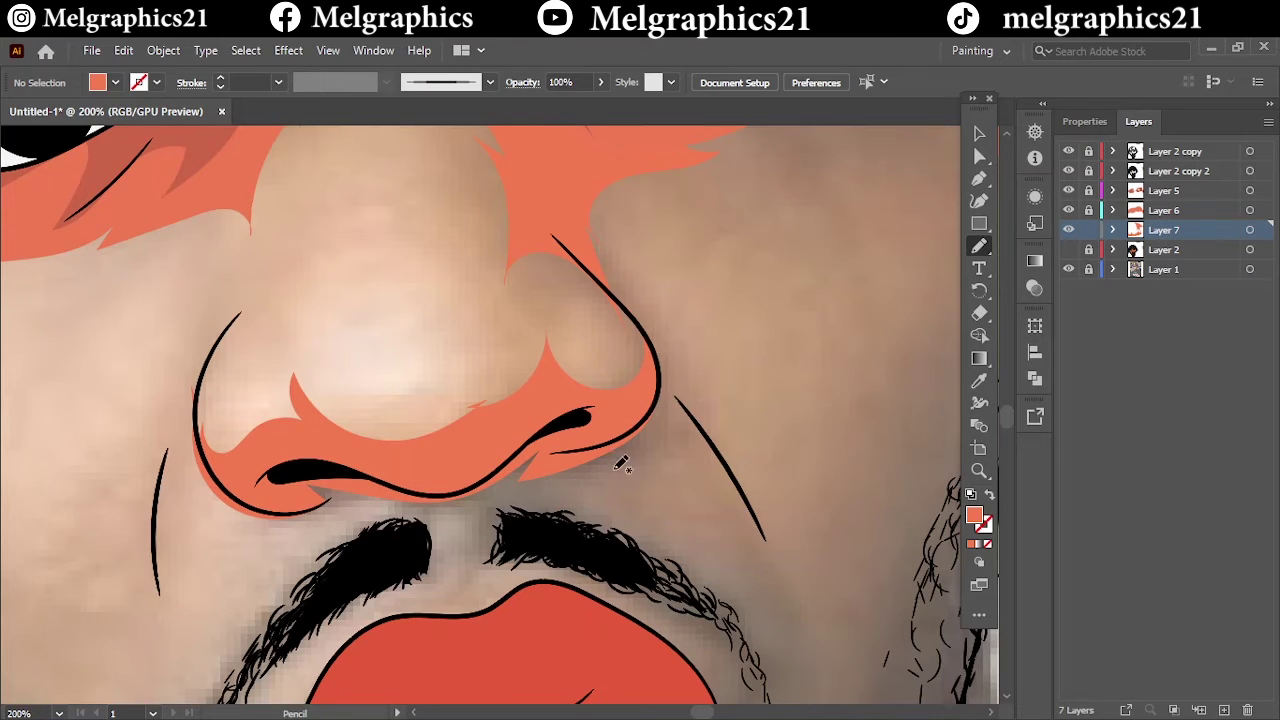
scroll(621, 462, "down", 2)
scroll(384, 367, "up", 1)
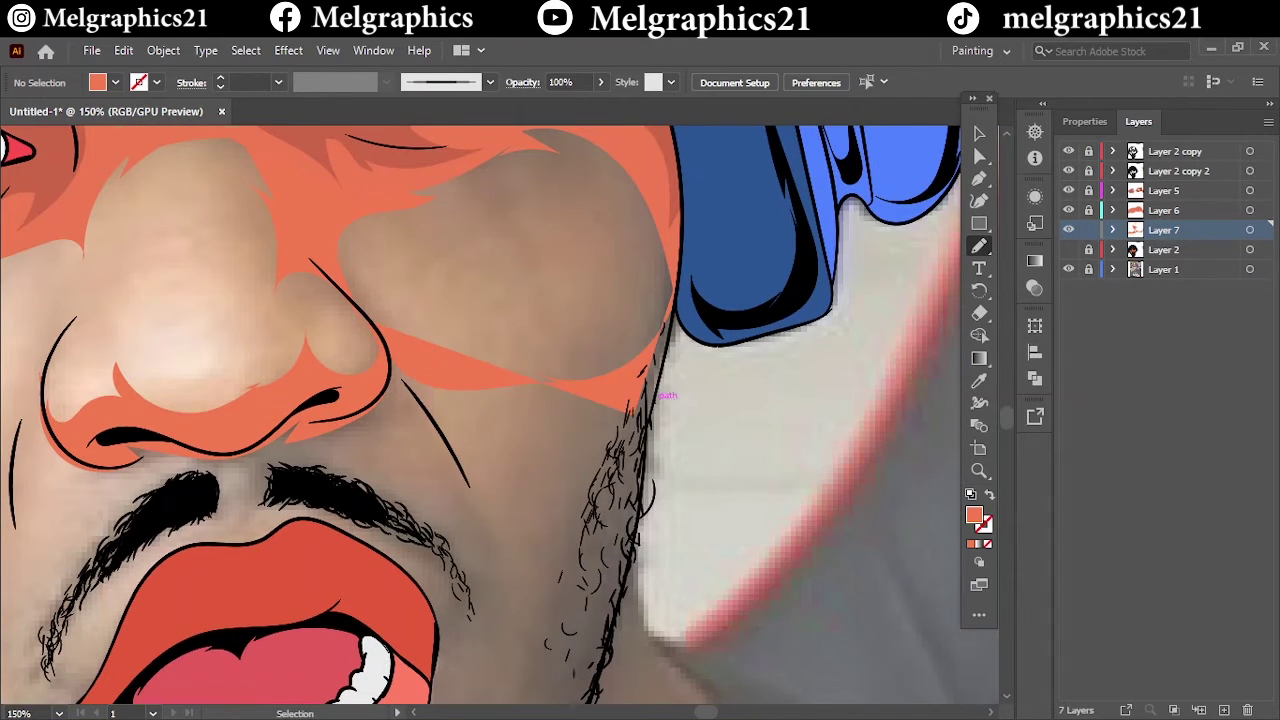
scroll(425, 290, "down", 3)
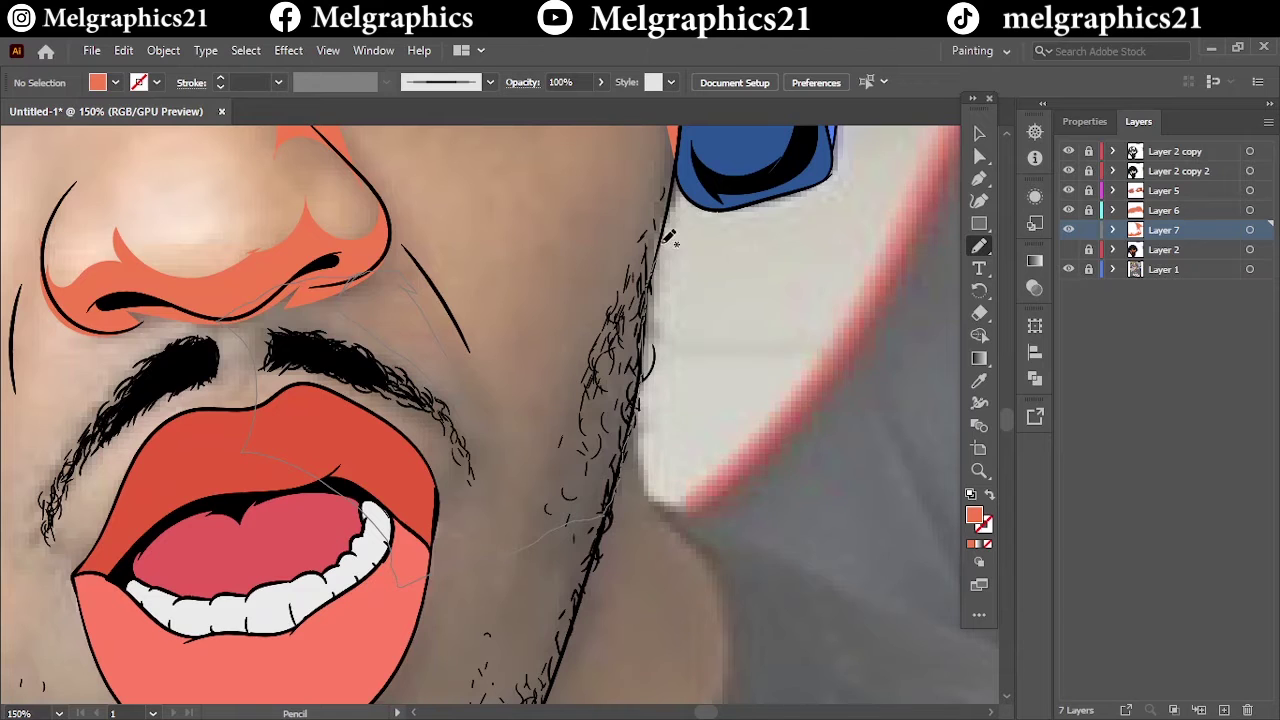
left_click_drag(381, 272, 432, 288)
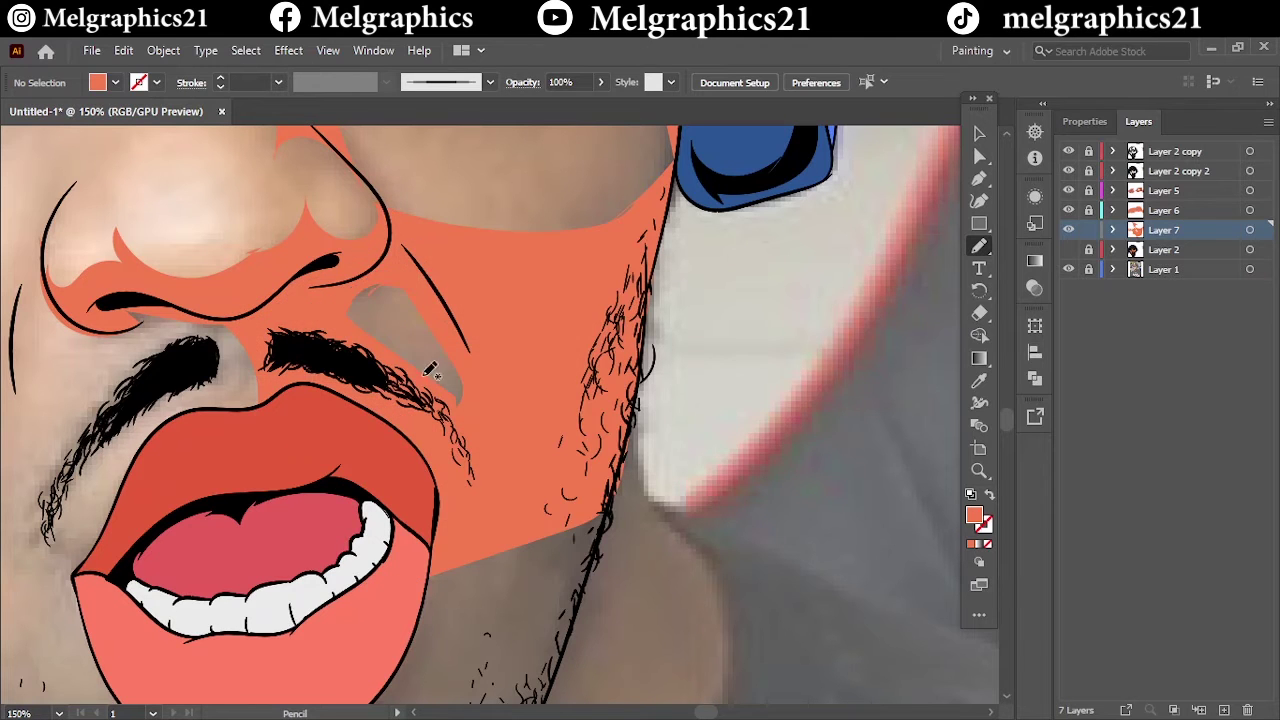
key("ctrl+0")
left_click(1068, 269)
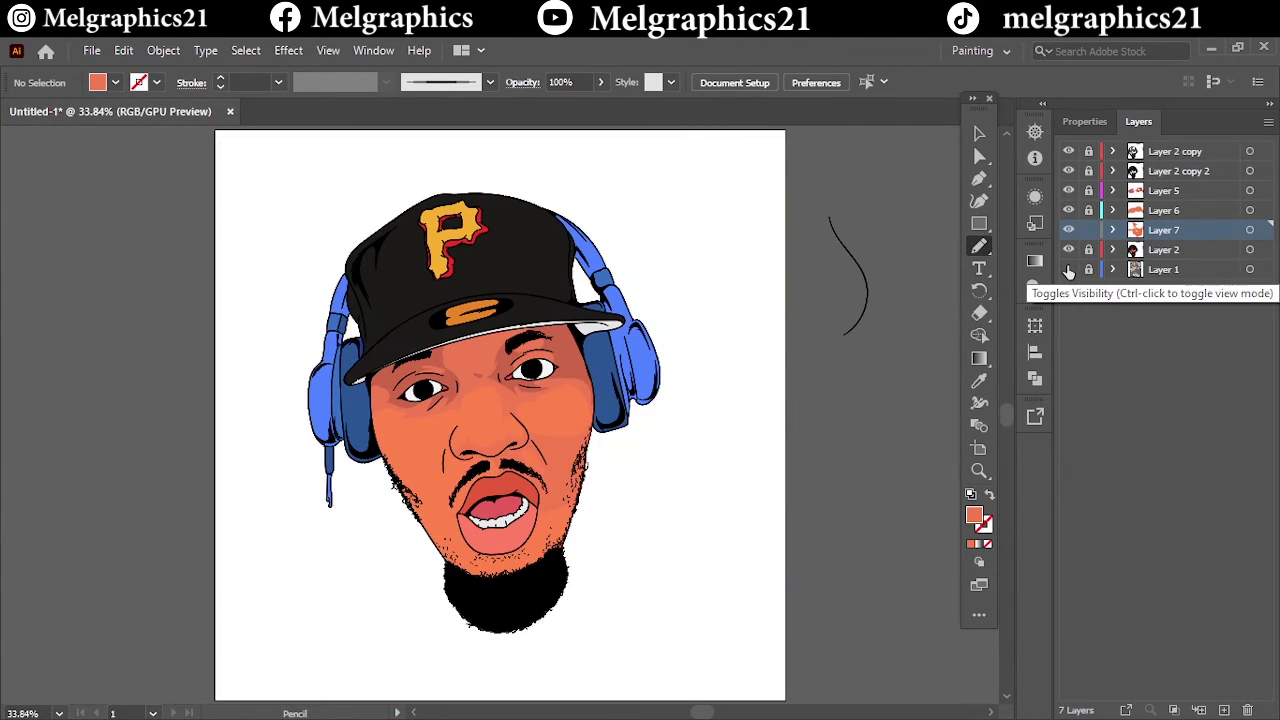
Step: Trace an orange shading shape along the beard edge
scroll(596, 437, "up", 5)
left_click(1068, 249)
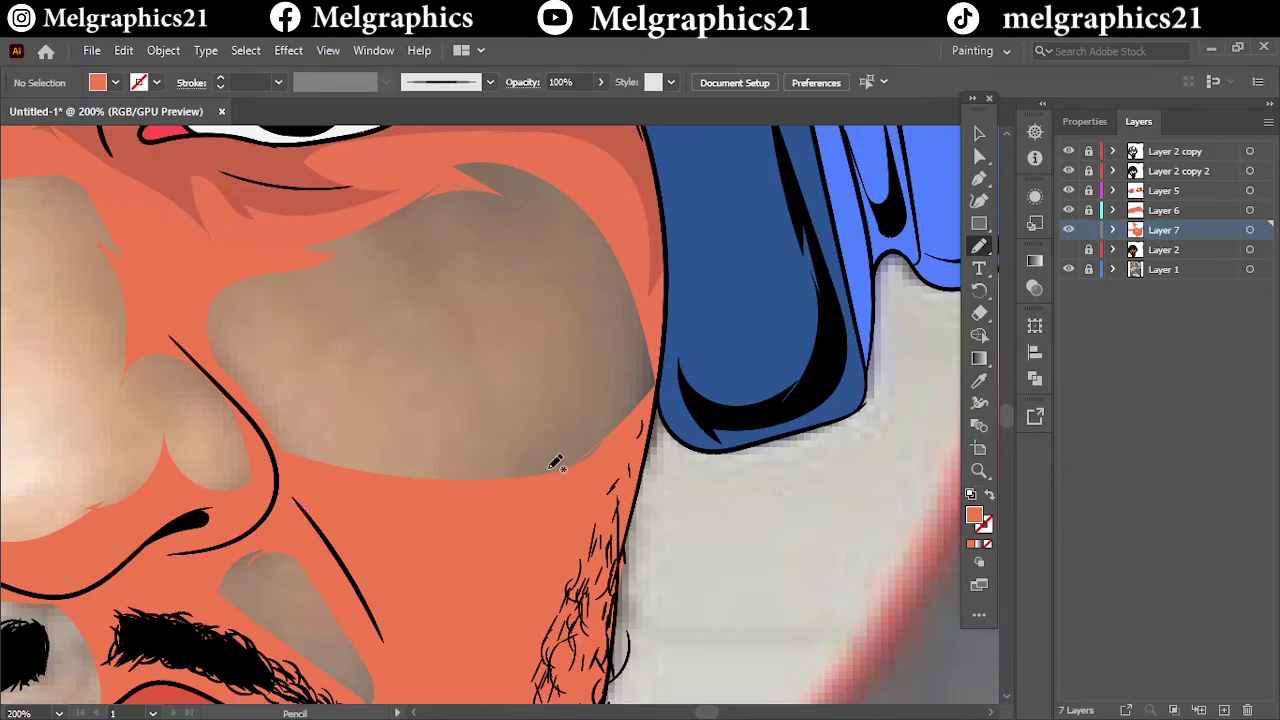
scroll(600, 329, "down", 10)
key("ctrl+minus")
scroll(600, 329, "down", 5)
left_click_drag(355, 420, 560, 316)
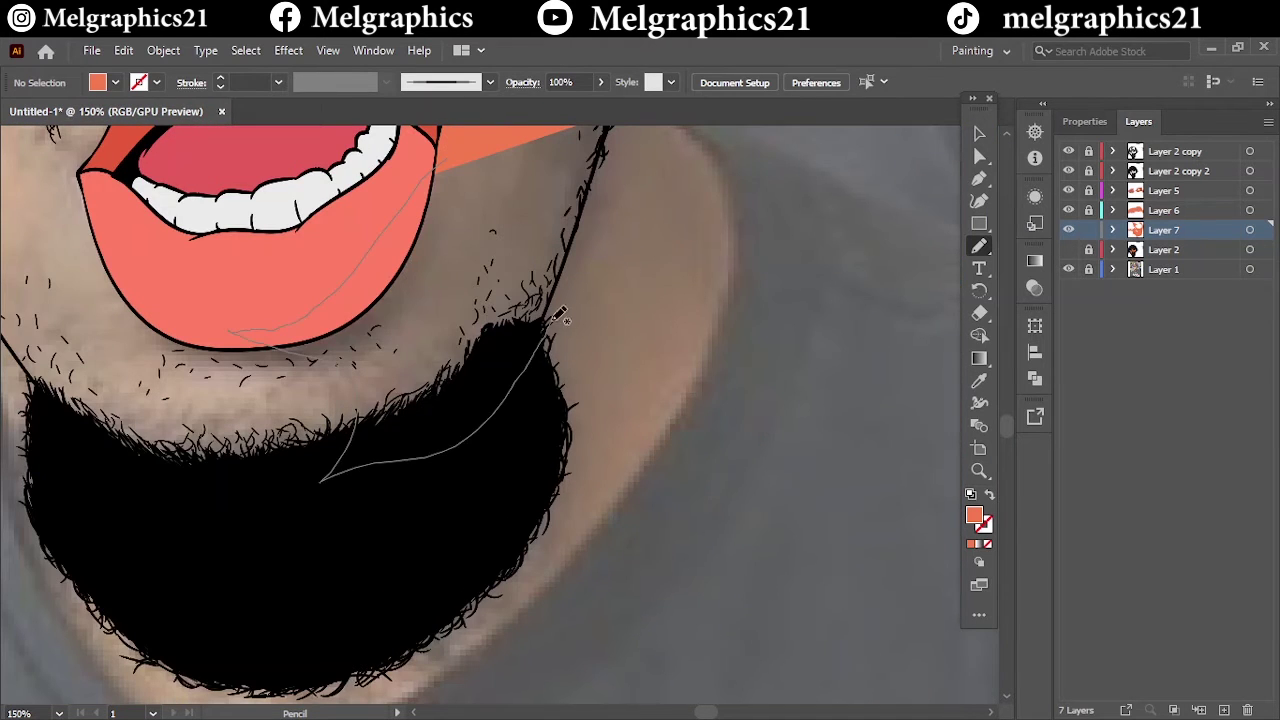
key("ctrl+plus")
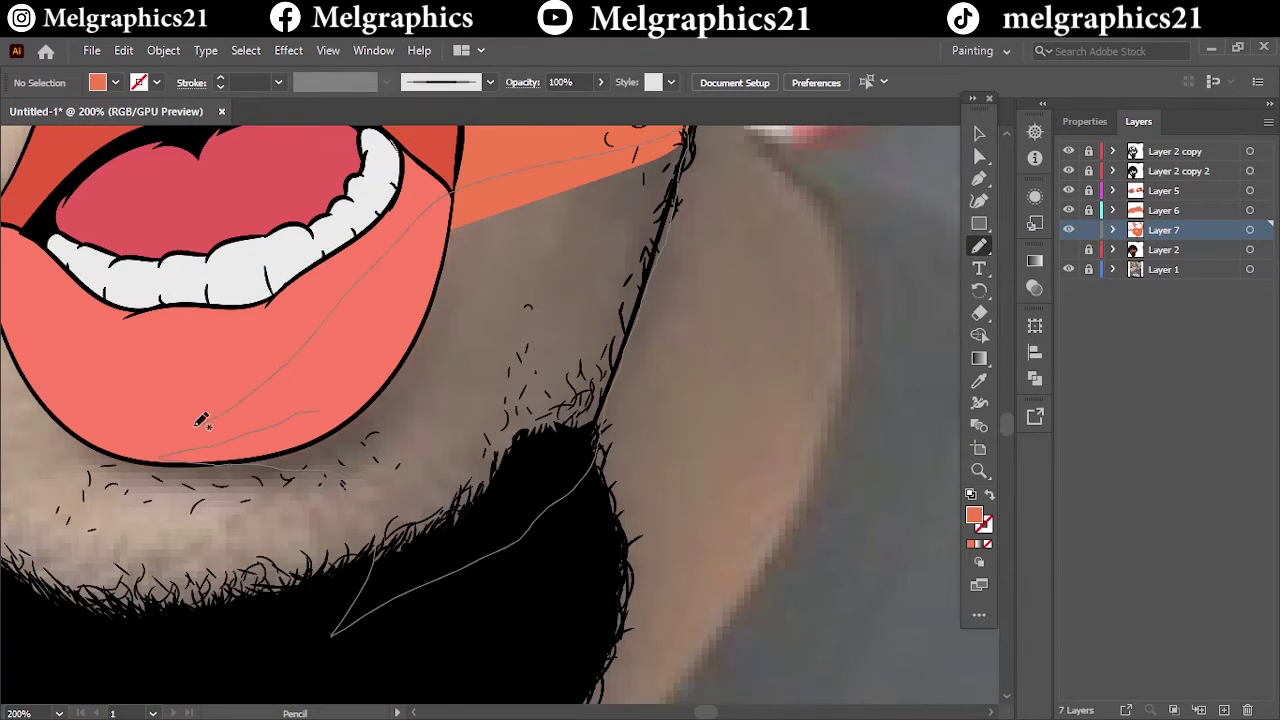
key("ctrl+0")
key("ctrl+plus")
key("ctrl+plus")
key("ctrl+plus")
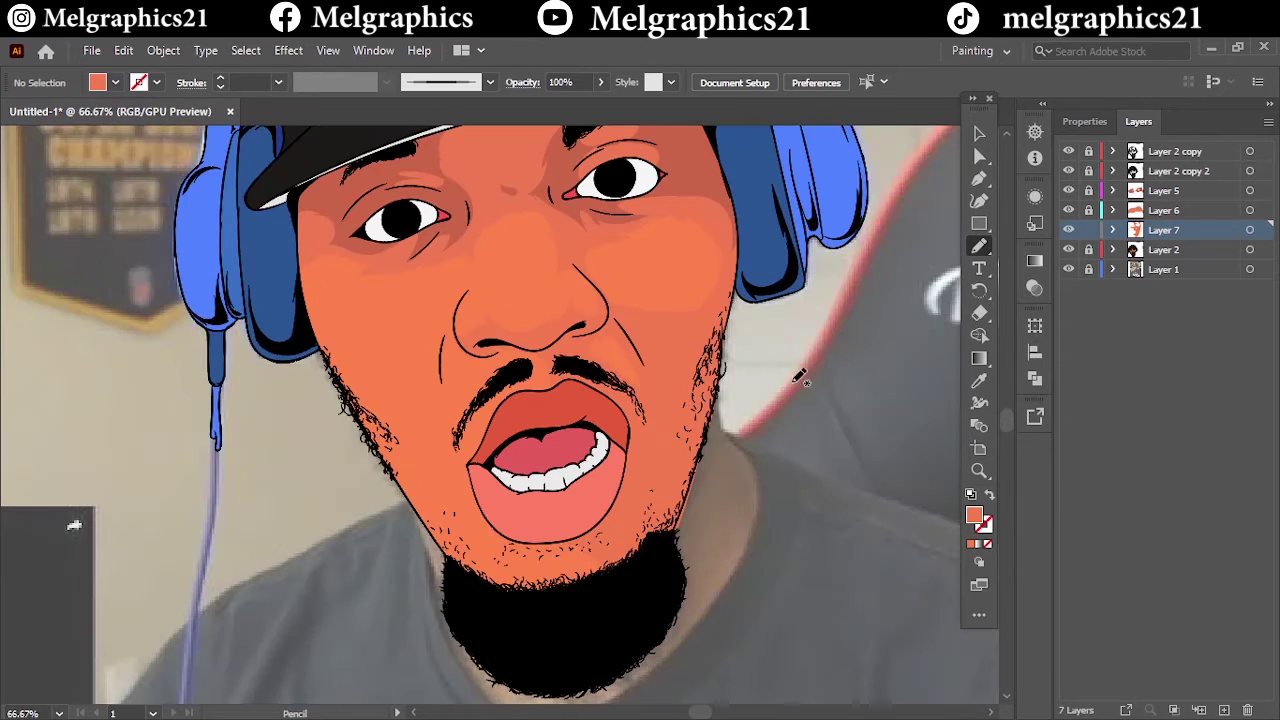
key("ctrl+plus")
Step: Draw an orange shape from chin up to moustache and a shading stroke beside the nose
scroll(555, 605, "up", 1)
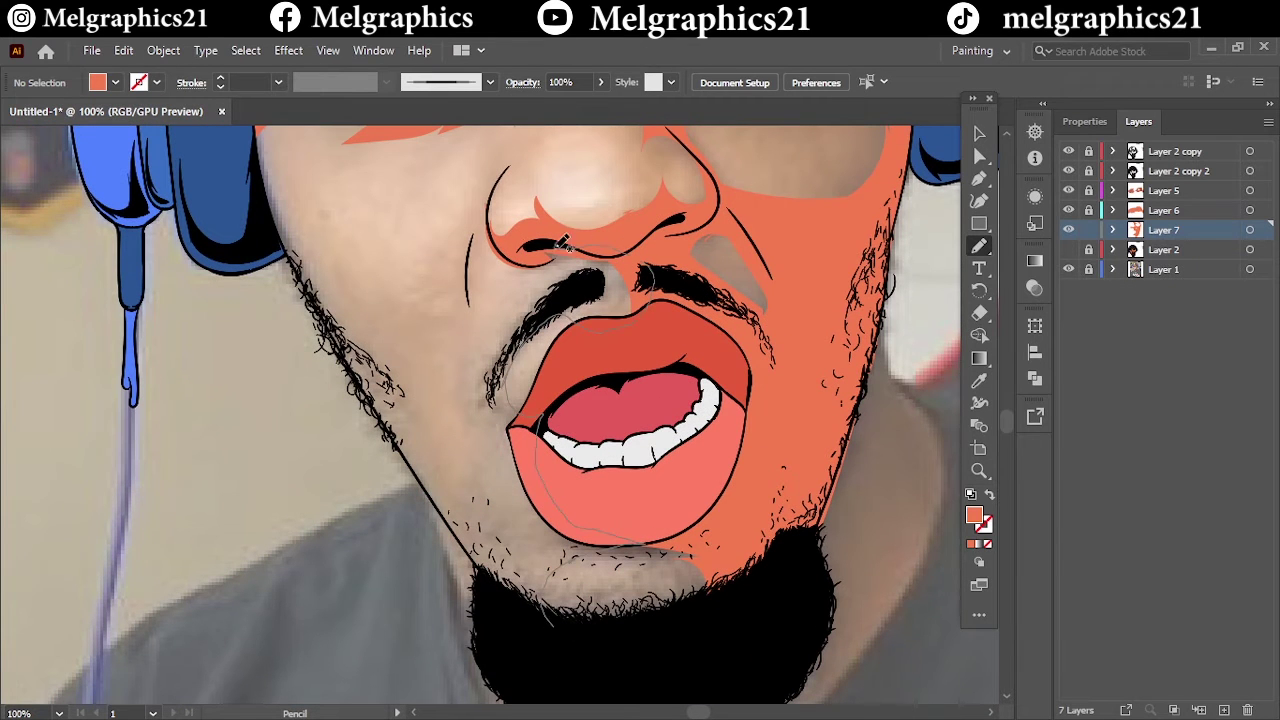
scroll(410, 442, "up", 3)
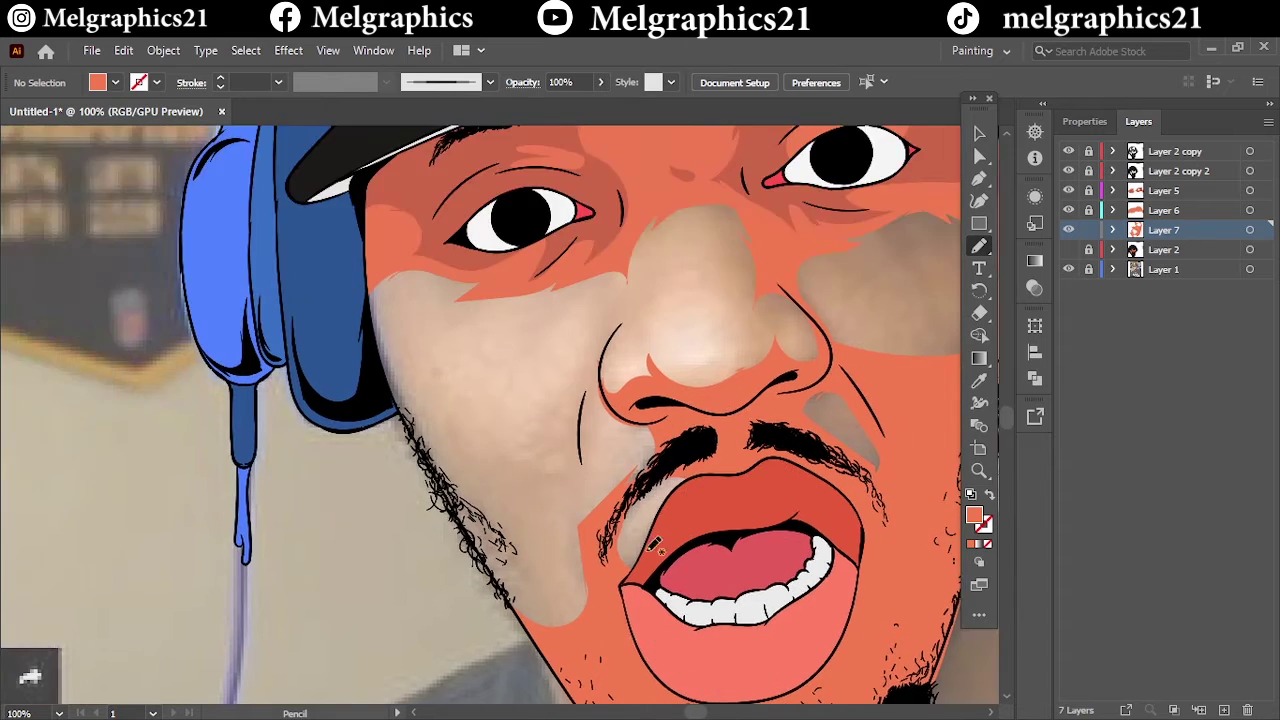
key("ctrl+plus")
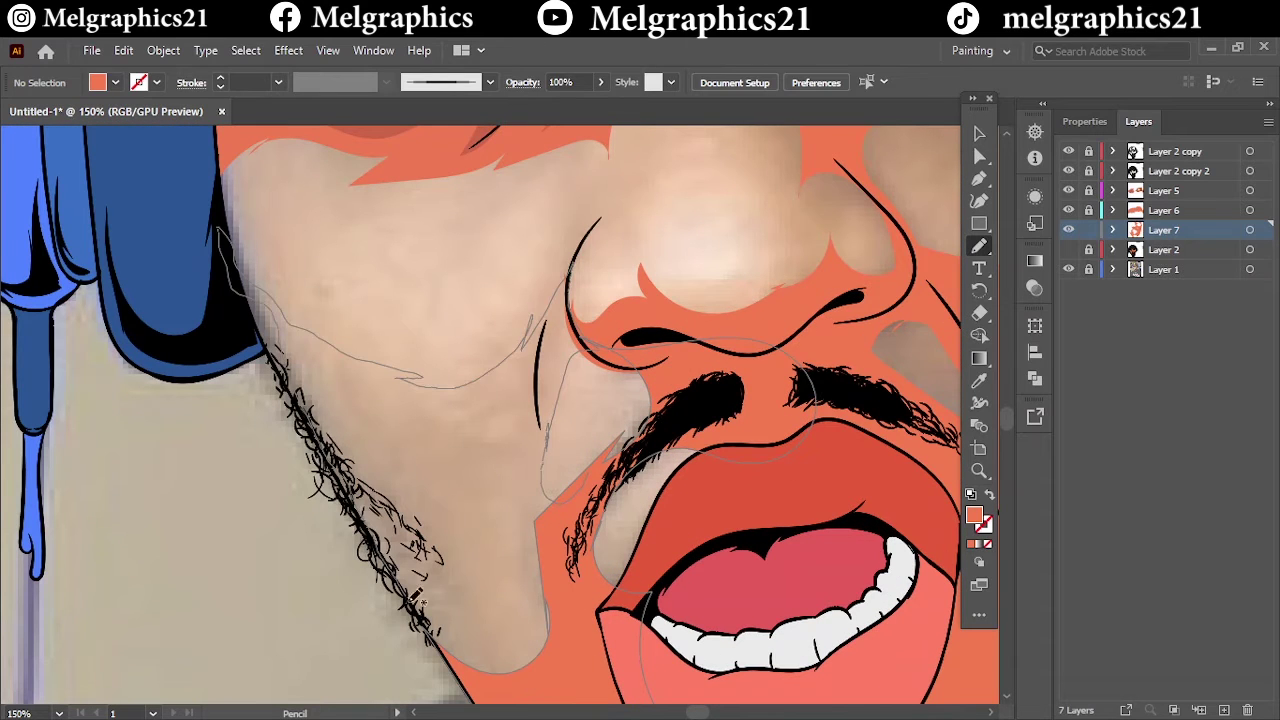
mouse_move(415, 598)
left_mouse_down()
mouse_move(630, 455)
mouse_move(600, 446)
left_mouse_up()
scroll(400, 330, "up", 3)
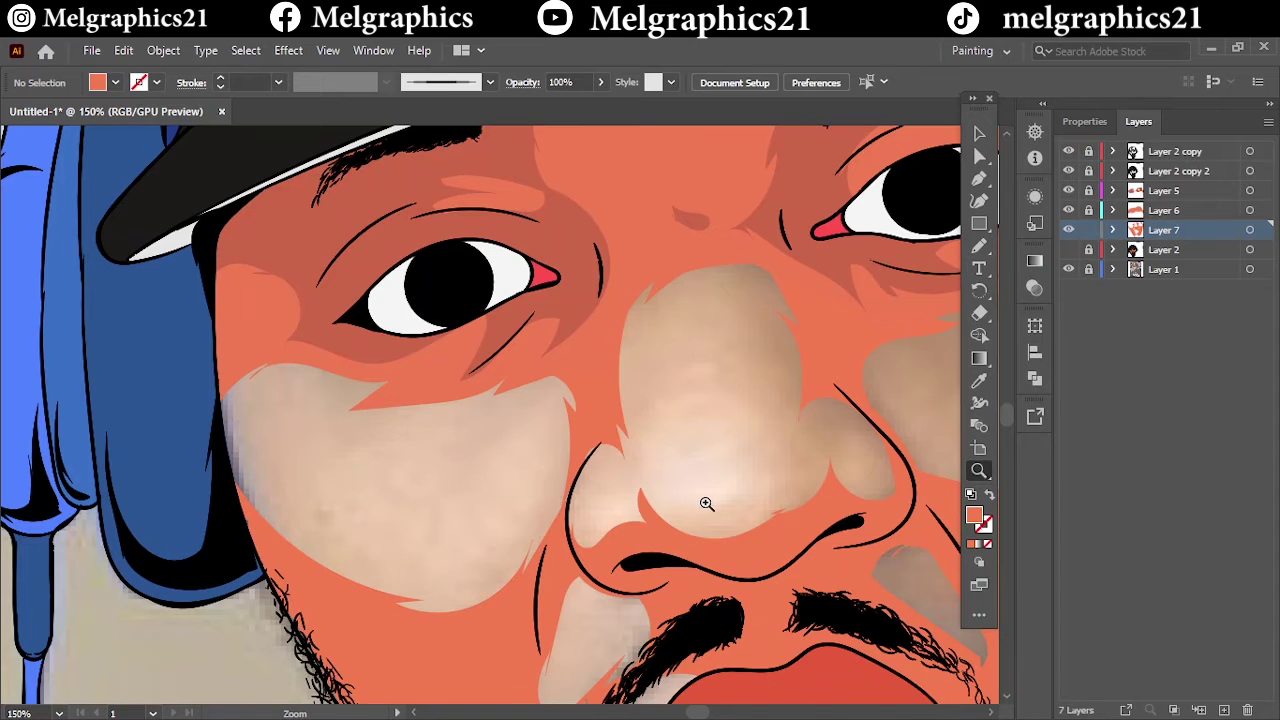
left_click_drag(567, 510, 568, 512)
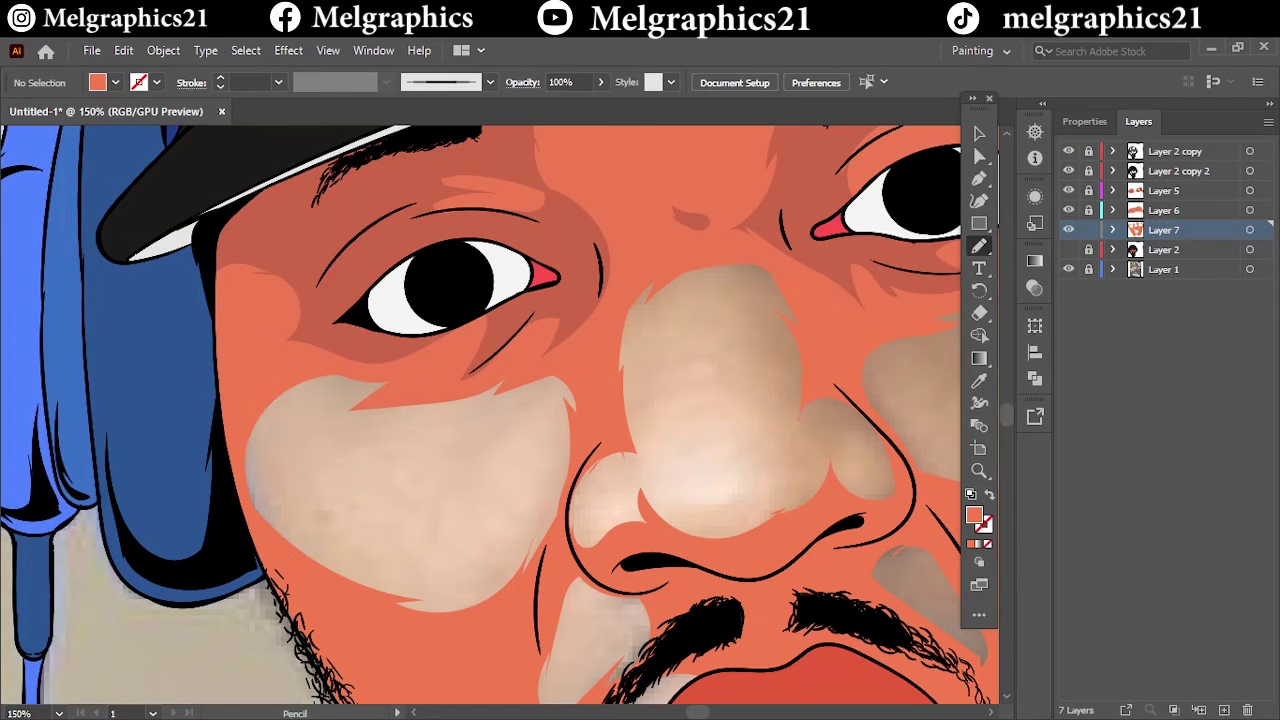
key("ctrl+0")
Step: Hide the reference photo layer and select the shading artwork on Layer 6
left_click(1068, 269)
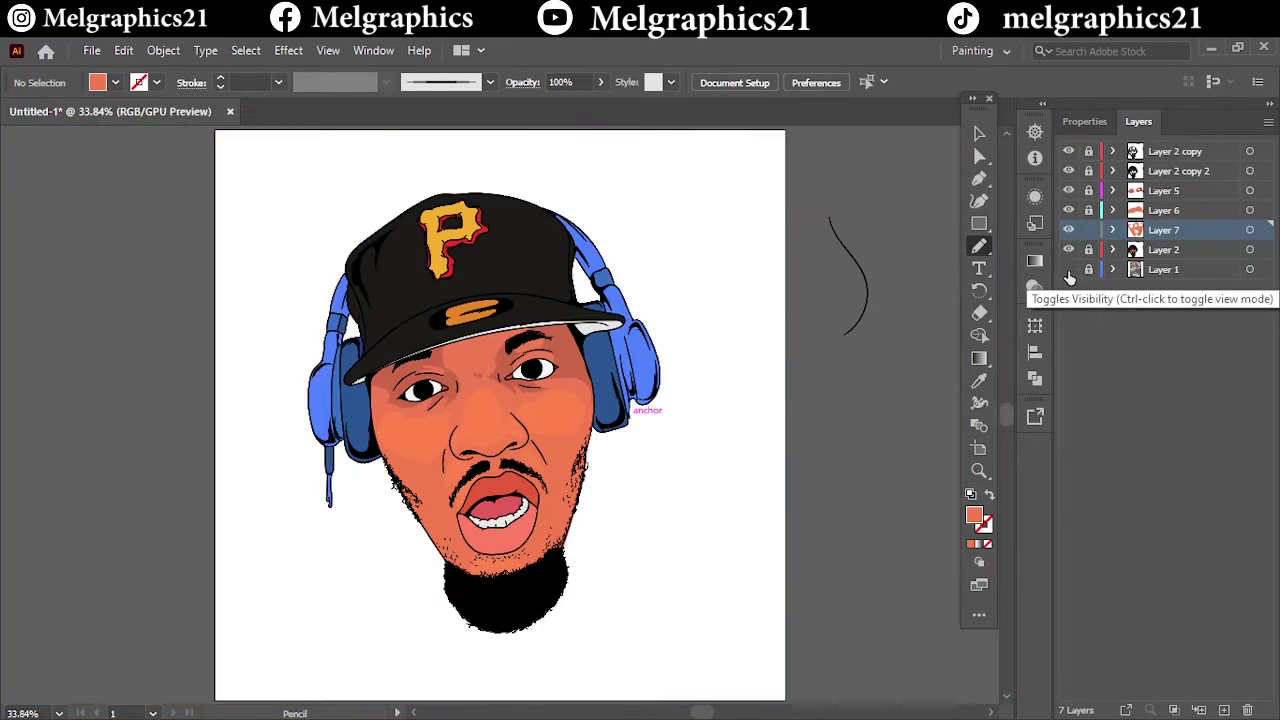
scroll(735, 508, "up", 5)
scroll(928, 487, "up", 5)
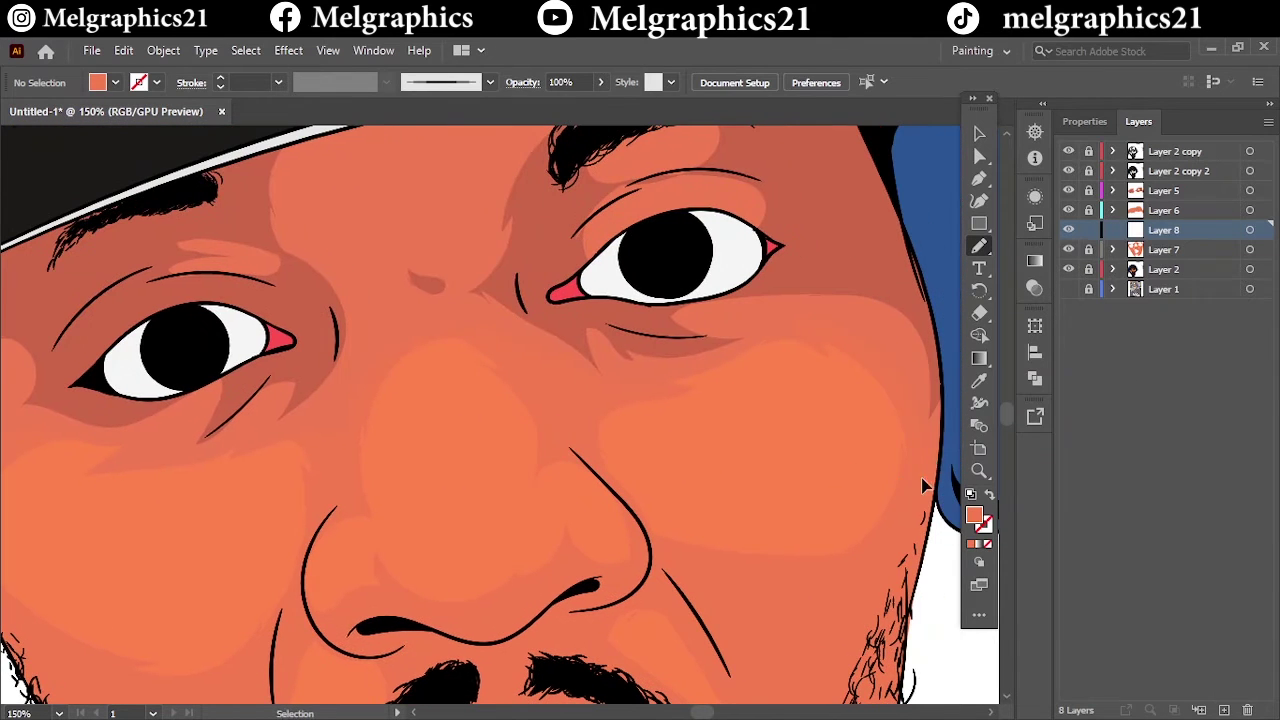
scroll(778, 300, "up", 2)
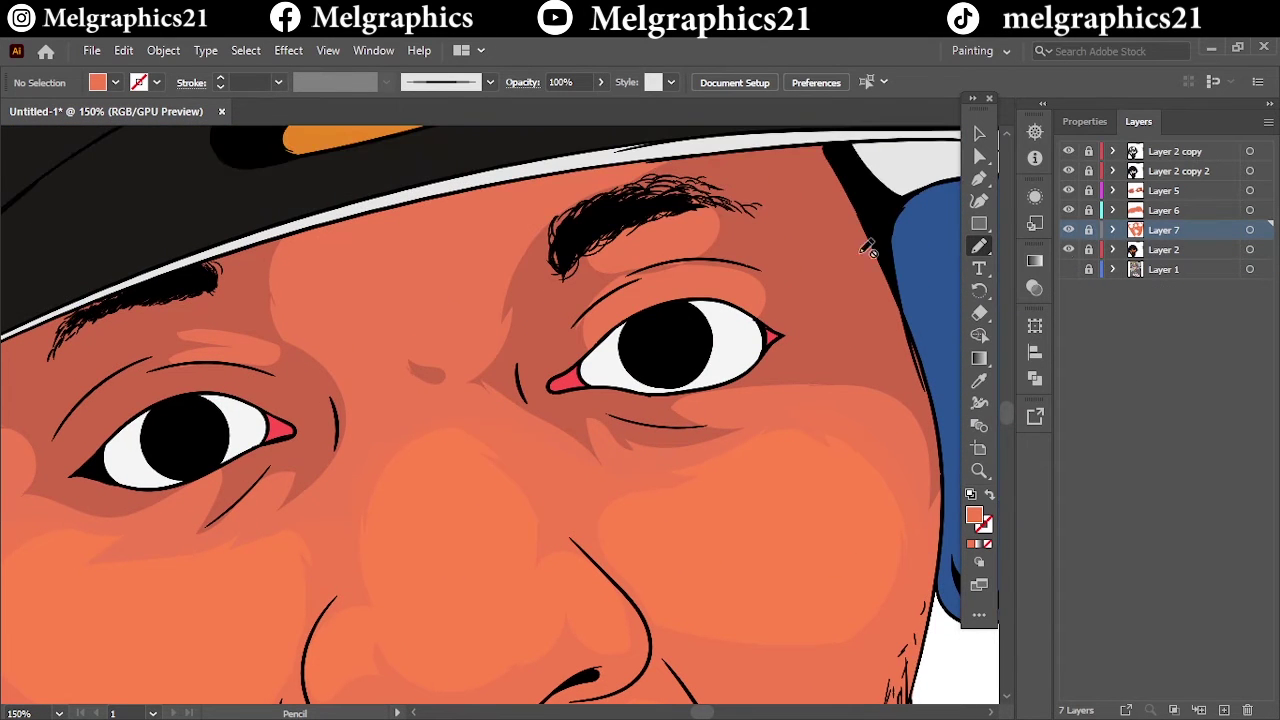
left_click(1246, 192)
key("ctrl+0")
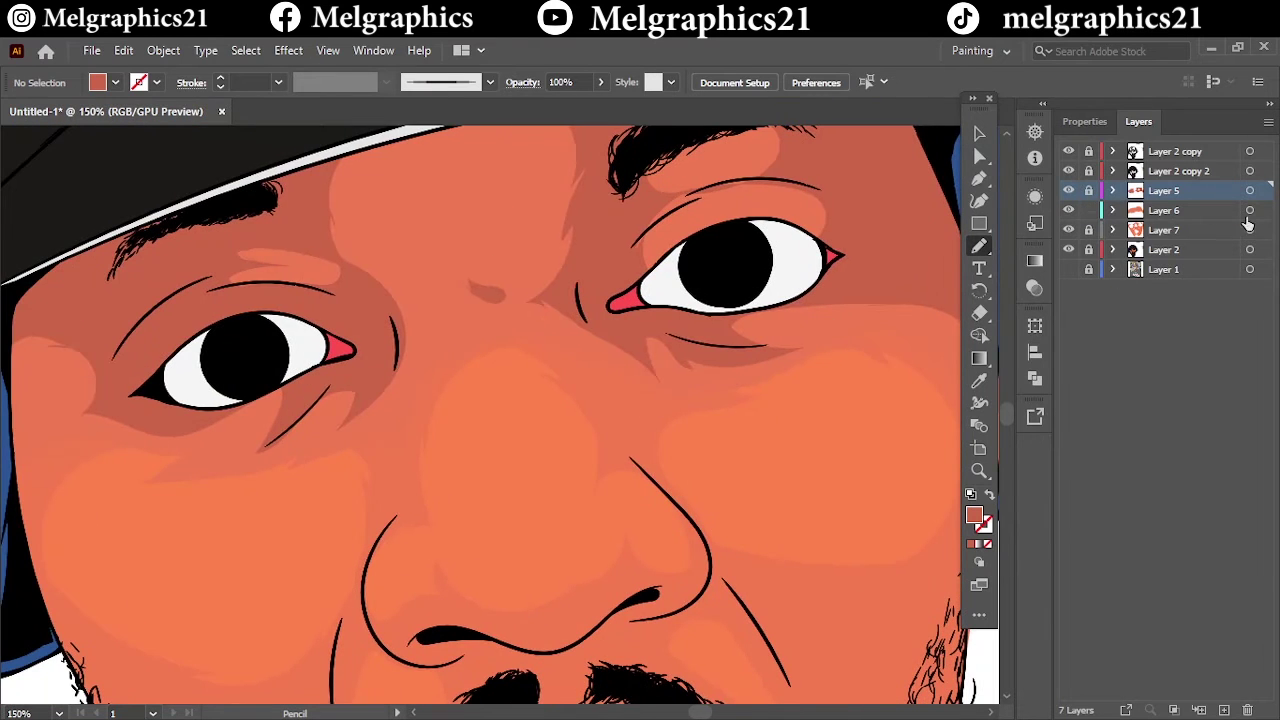
left_click(1249, 210)
Step: Warm Layer 6's shadow shapes with small Adjust Color Balance changes, using live preview
left_click(123, 50)
left_click(520, 424)
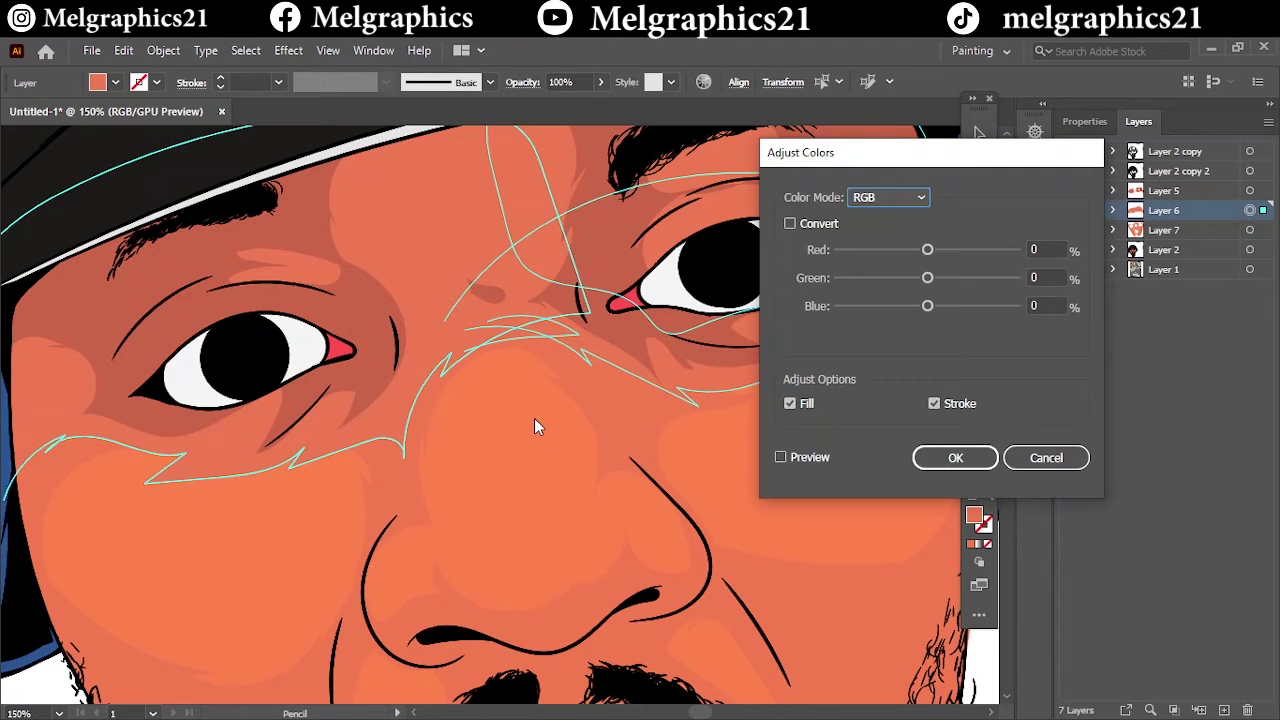
left_click(780, 457)
left_click_drag(927, 306, 935, 307)
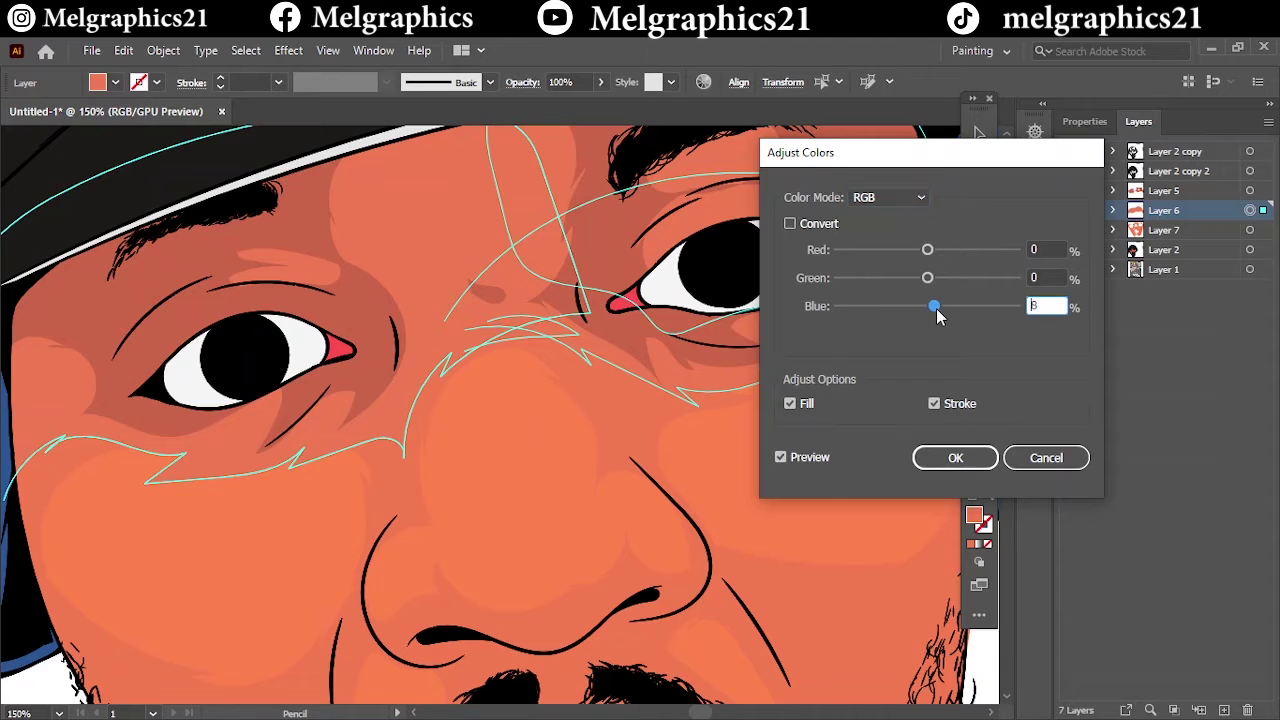
left_click(920, 279)
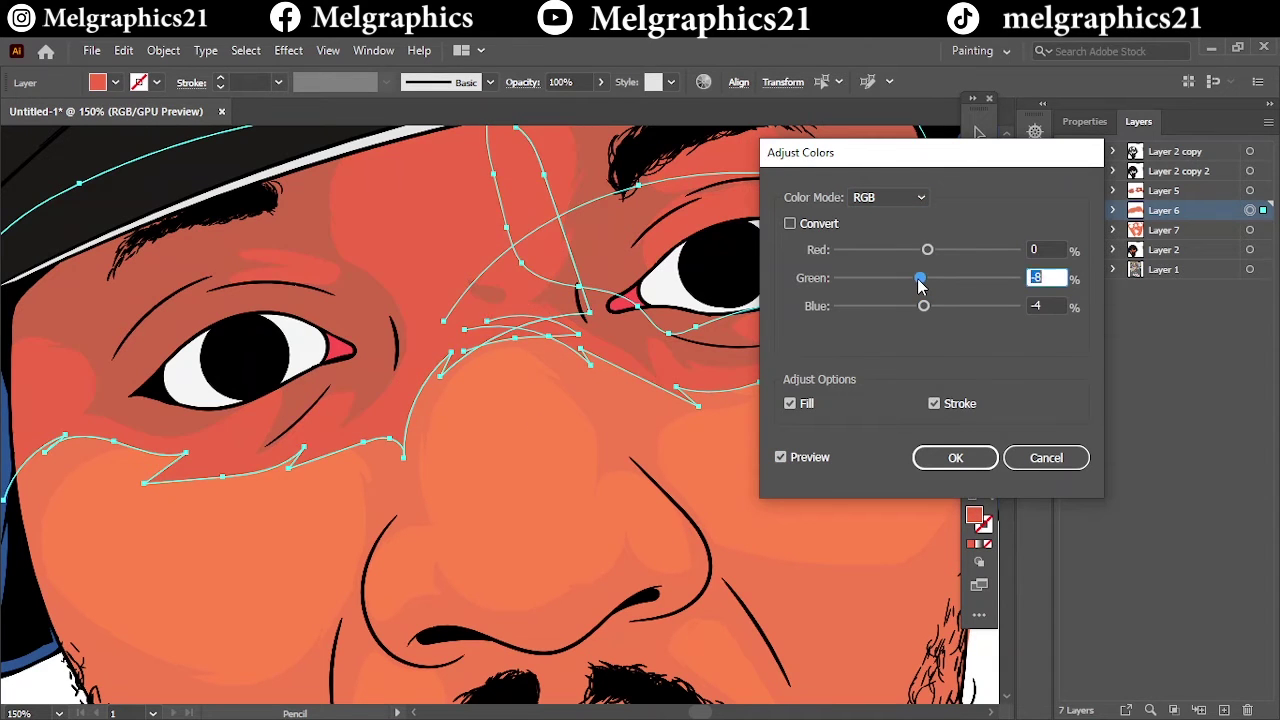
left_click(926, 251)
key("Return")
Step: Deselect the shapes, check the fill colour, and zoom to 100% on the face
key("v")
key("ctrl+shift+a")
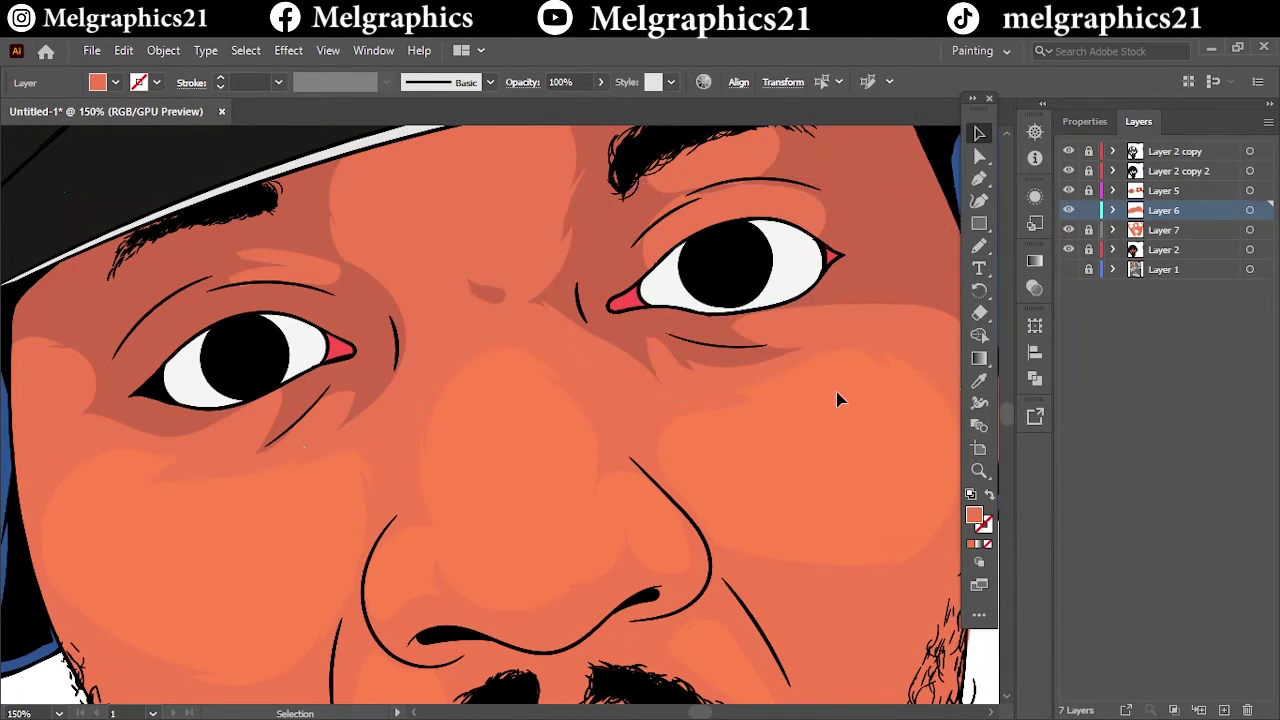
scroll(837, 397, "down", 2)
double_click(974, 515)
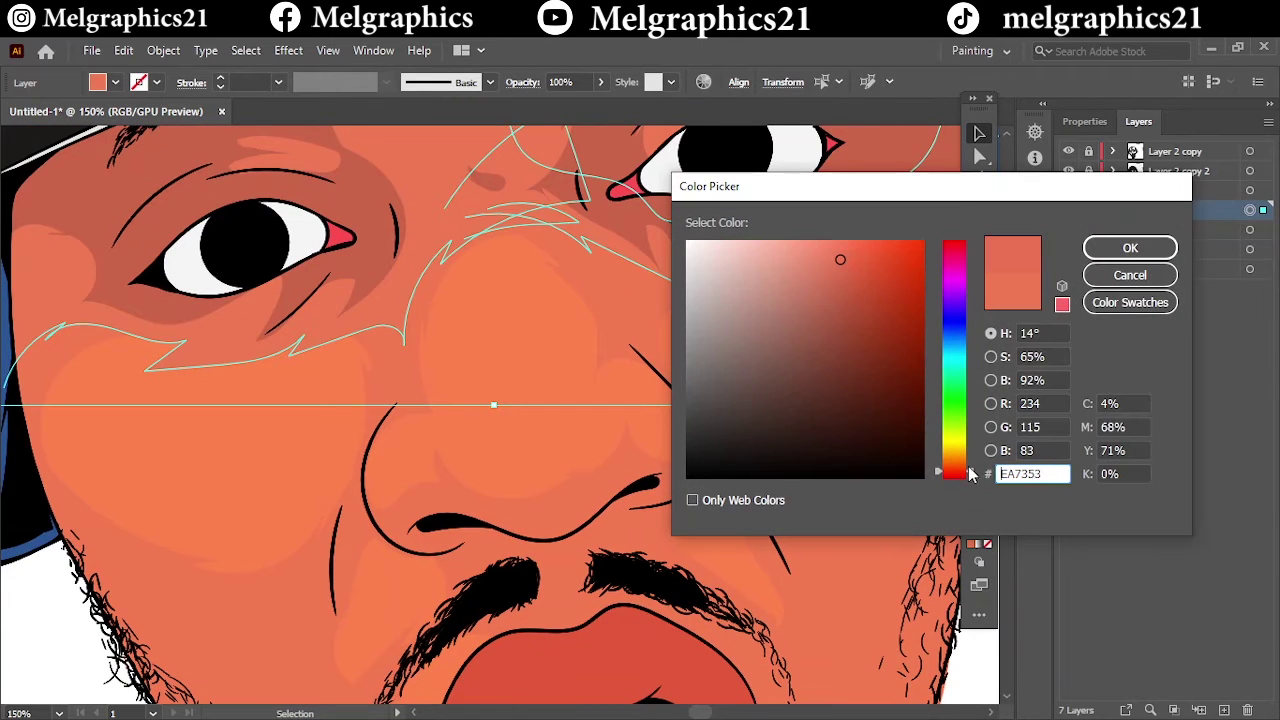
left_click(1143, 249)
key("ctrl+0")
key("ctrl+1")
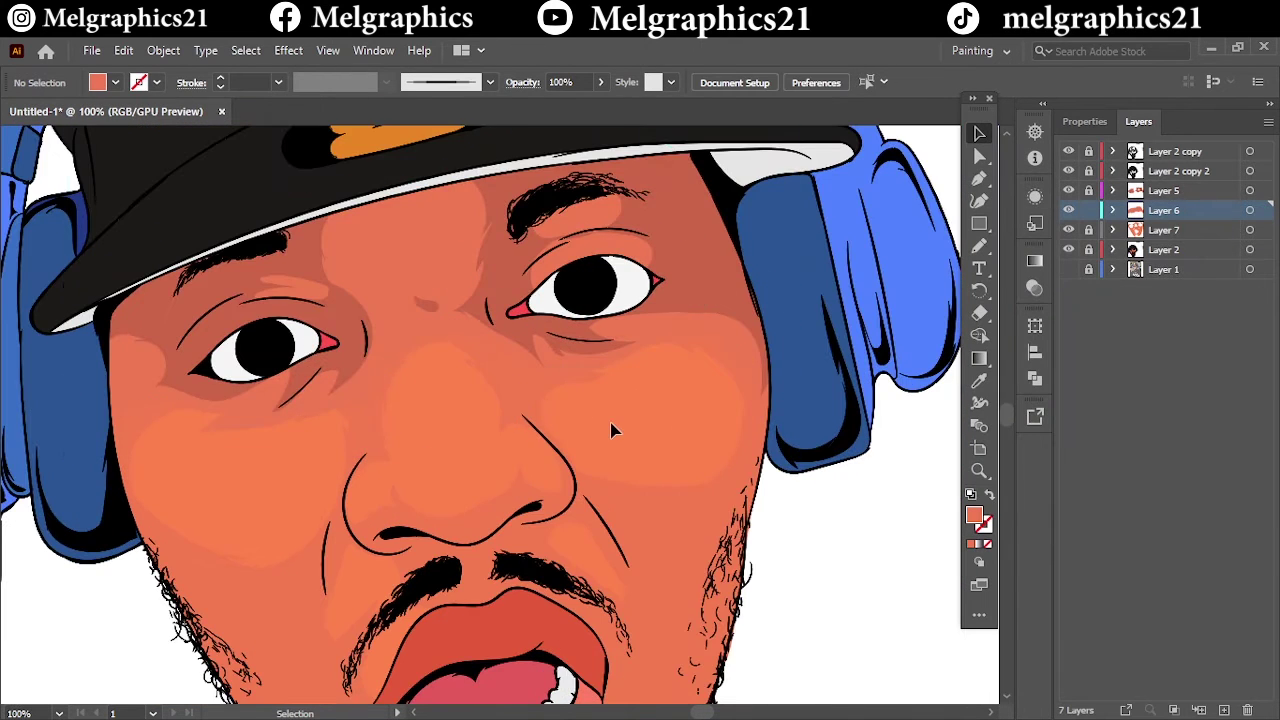
scroll(610, 428, "down", 3)
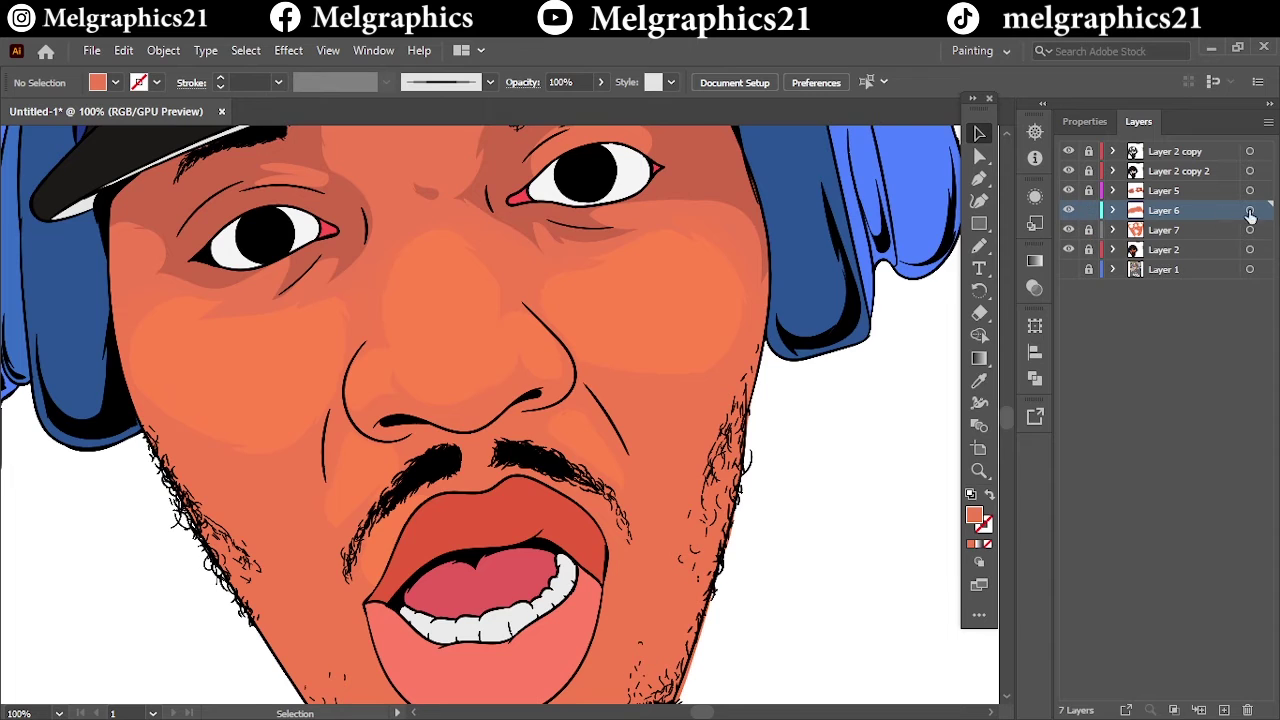
Step: Reselect Layer 6's shading artwork and bring up the Edit Colors options
left_click(1250, 217)
key("i")
scroll(663, 271, "up", 2)
double_click(974, 515)
left_click(1123, 246)
left_click(123, 50)
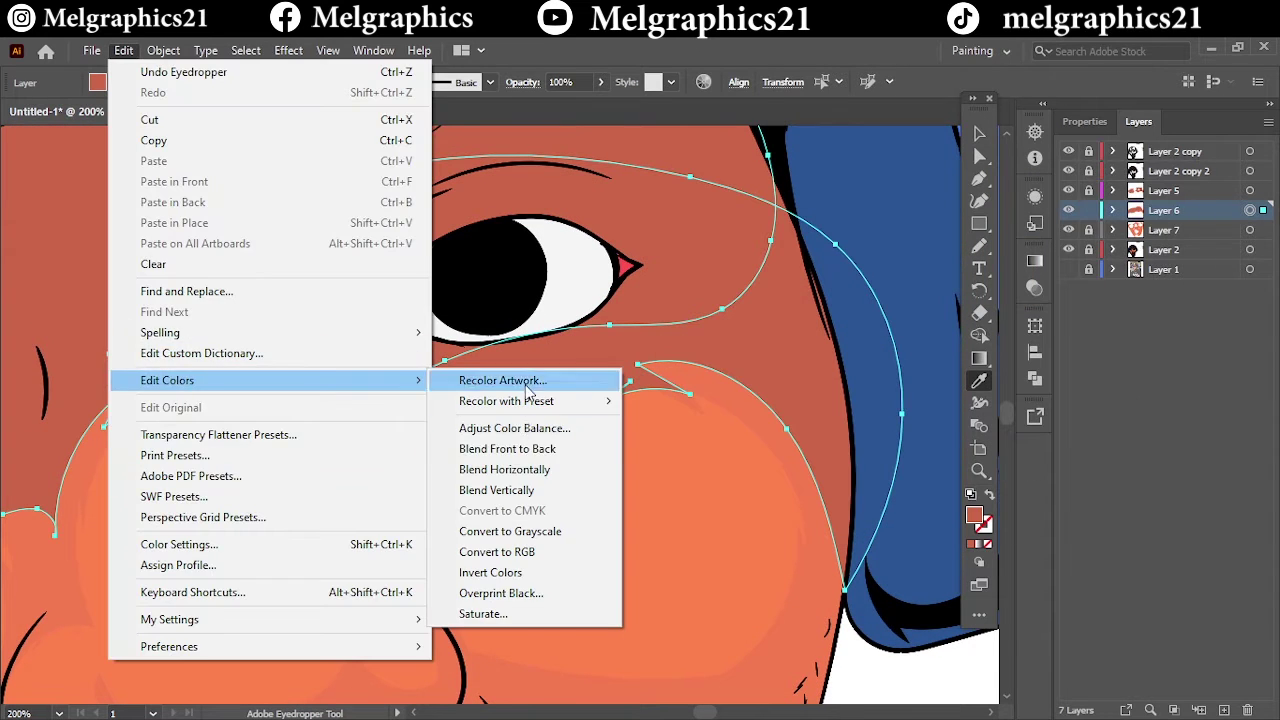
Step: Raise the Layer 6 skin shading saturation to 68 with Recolor Artwork
left_click(502, 380)
left_click(780, 515)
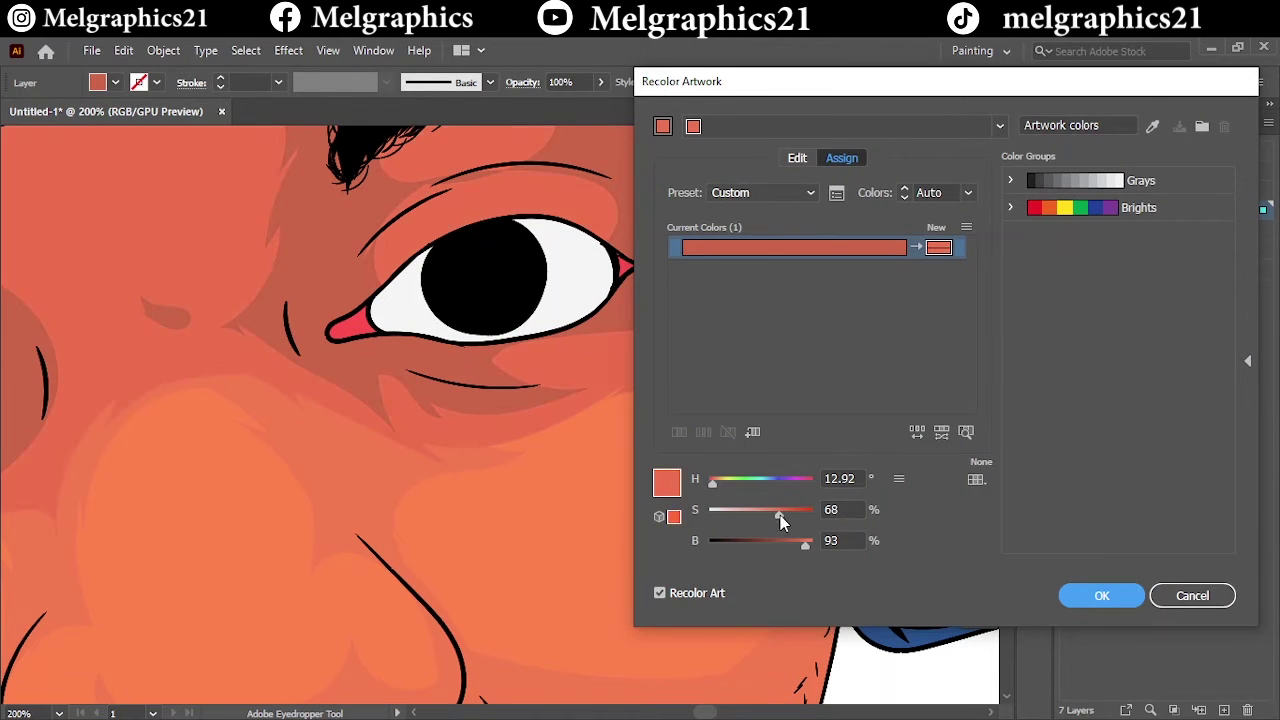
left_click_drag(780, 515, 775, 515)
key("Return")
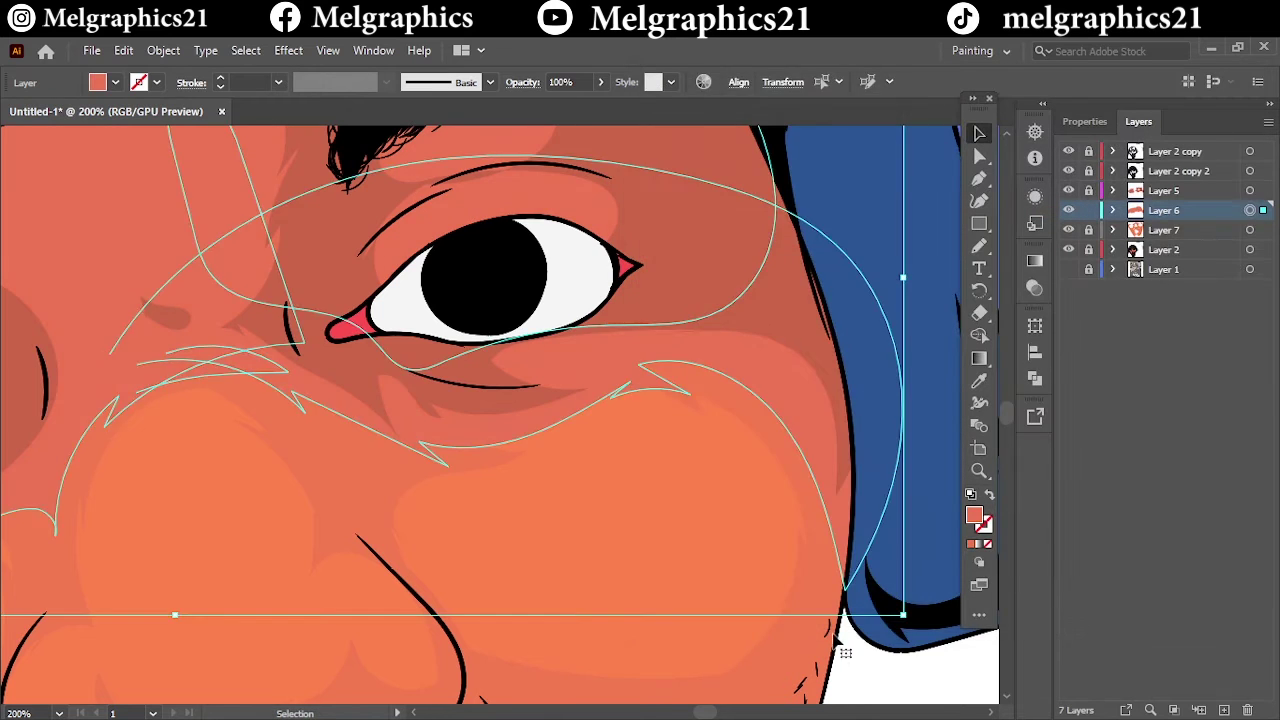
key("ctrl+0")
left_click(869, 664)
key("ctrl+plus")
key("ctrl+plus")
key("ctrl+plus")
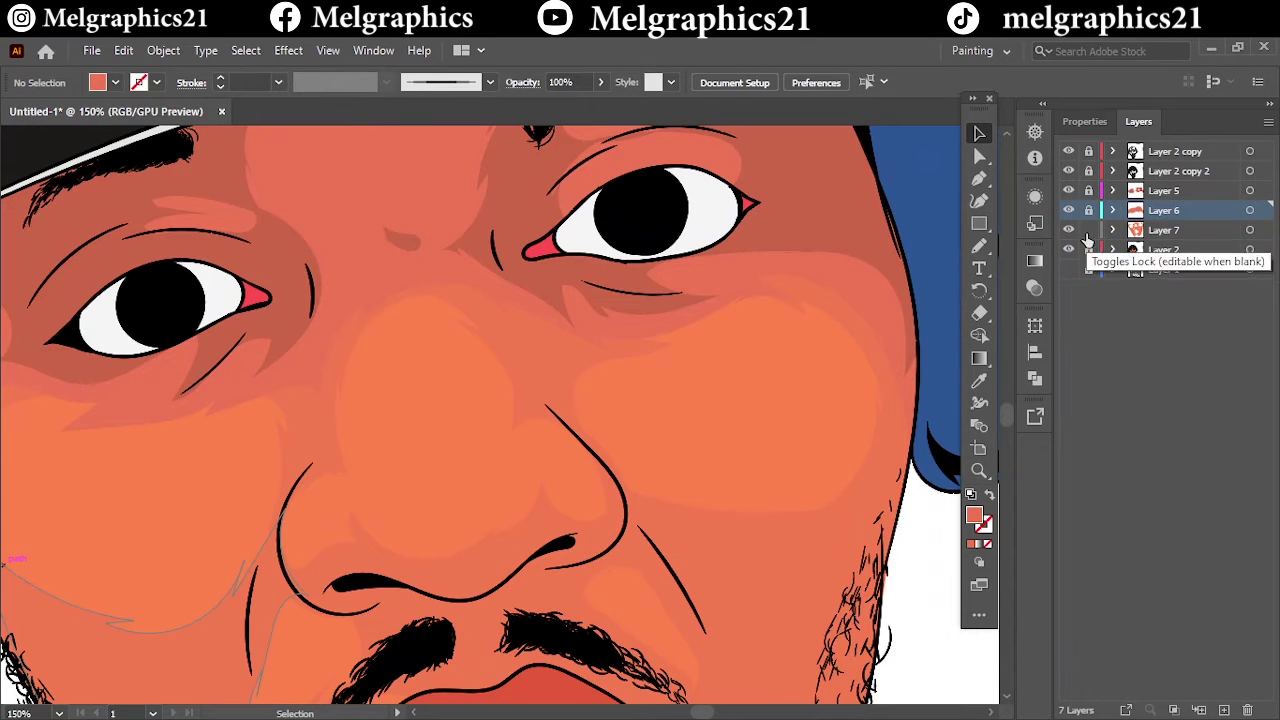
Step: Try brightness and saturation changes on the Layer 7 artwork, then cancel them
left_click(1249, 230)
left_click(123, 50)
left_click(560, 381)
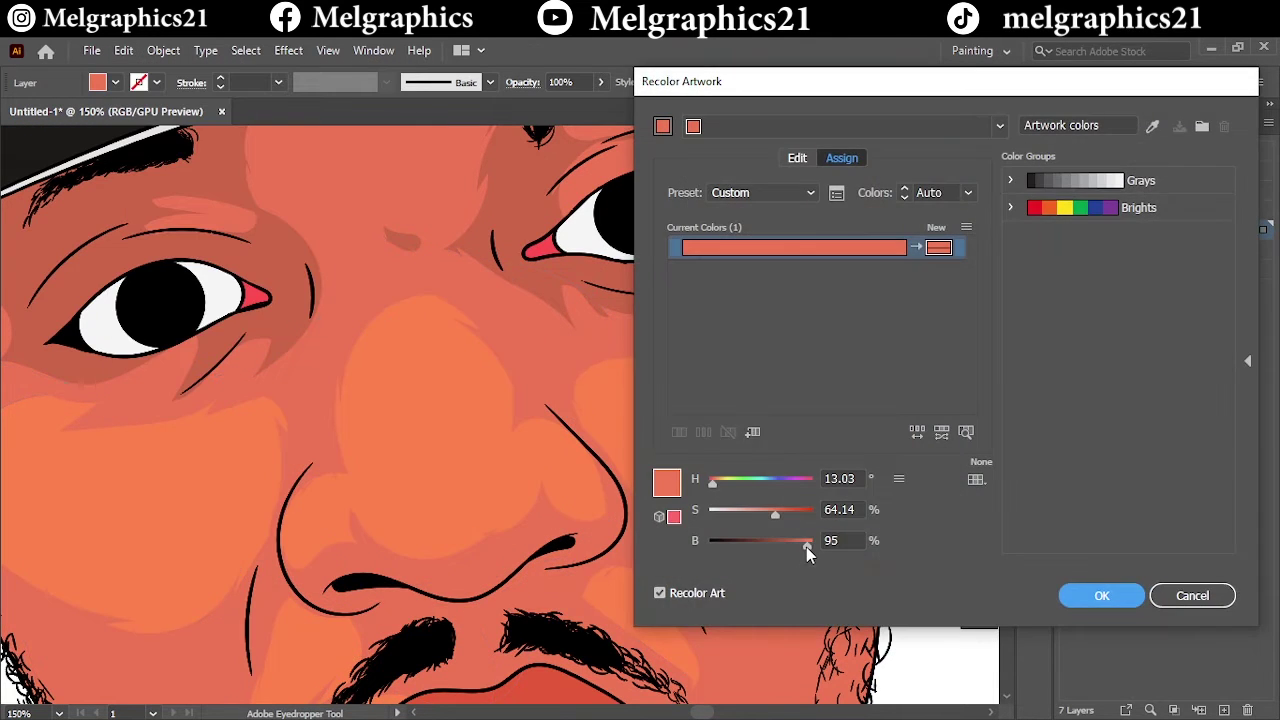
left_click_drag(806, 547, 781, 514)
left_click_drag(804, 547, 807, 547)
left_click_drag(774, 514, 777, 514)
left_click(1188, 600)
Step: Check the current fill colour in the colour picker and with the Eyedropper
double_click(974, 515)
left_click(1148, 246)
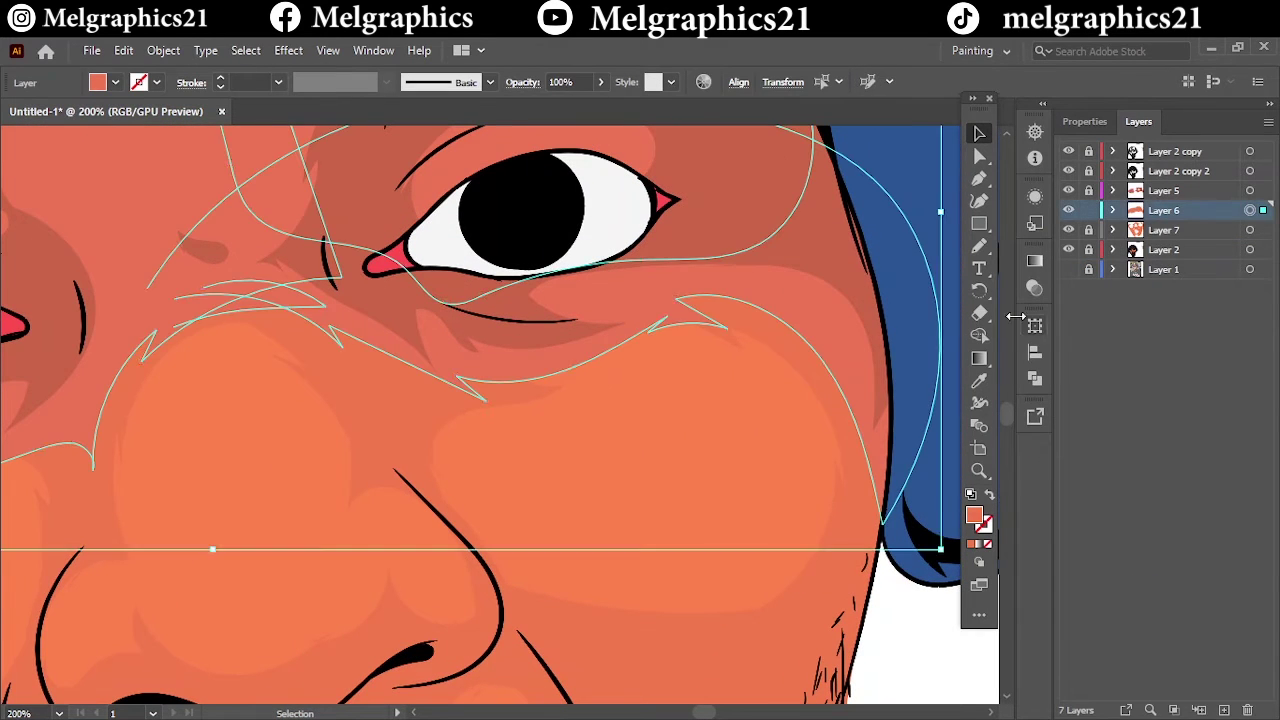
left_click(979, 380)
double_click(974, 515)
left_click(1108, 252)
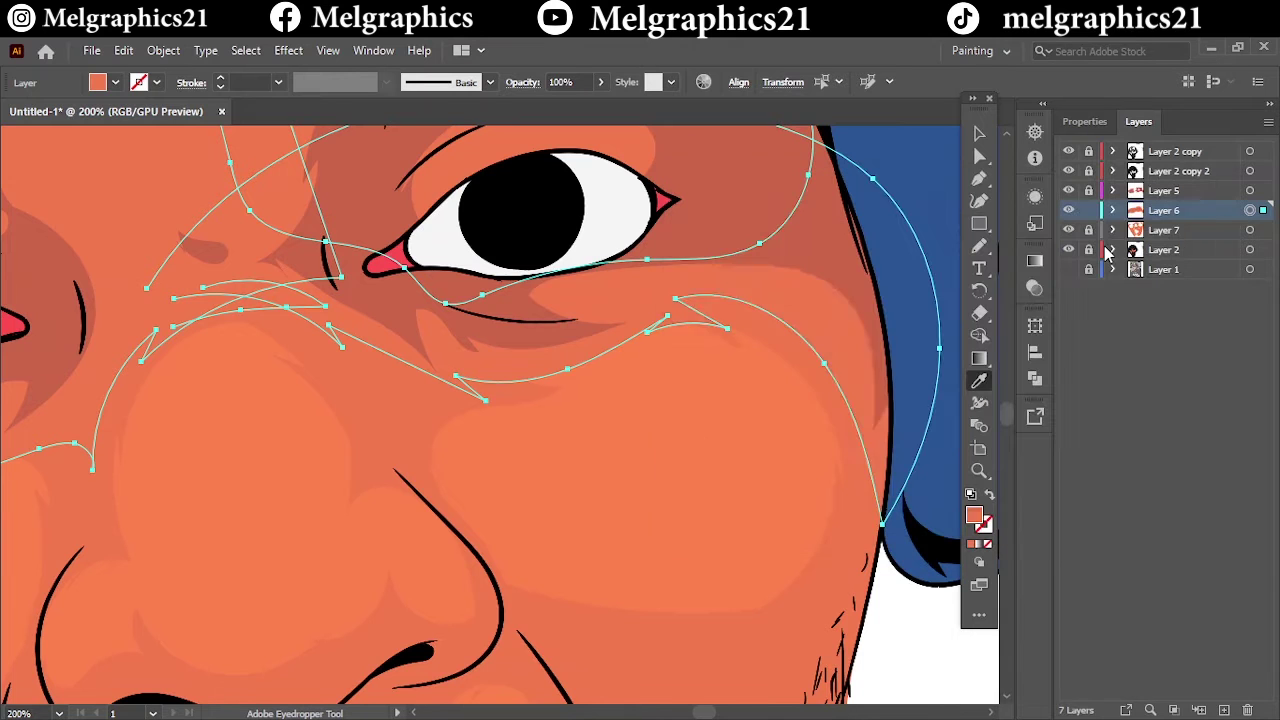
left_click(980, 134)
left_click(911, 648)
Step: Select a Layer 6 shading path and inspect its fill colour
key("ctrl+0")
scroll(458, 440, "up", 2)
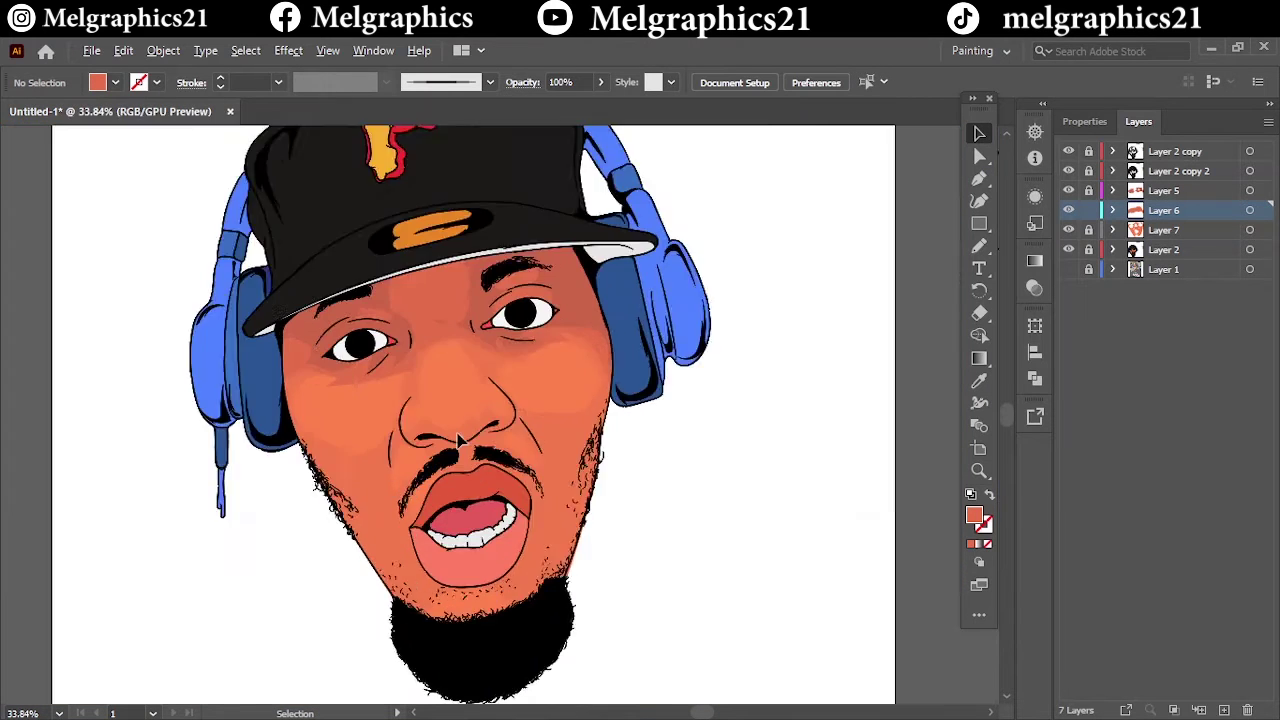
key("ctrl+1")
left_click(1250, 210)
double_click(974, 515)
left_click(1137, 246)
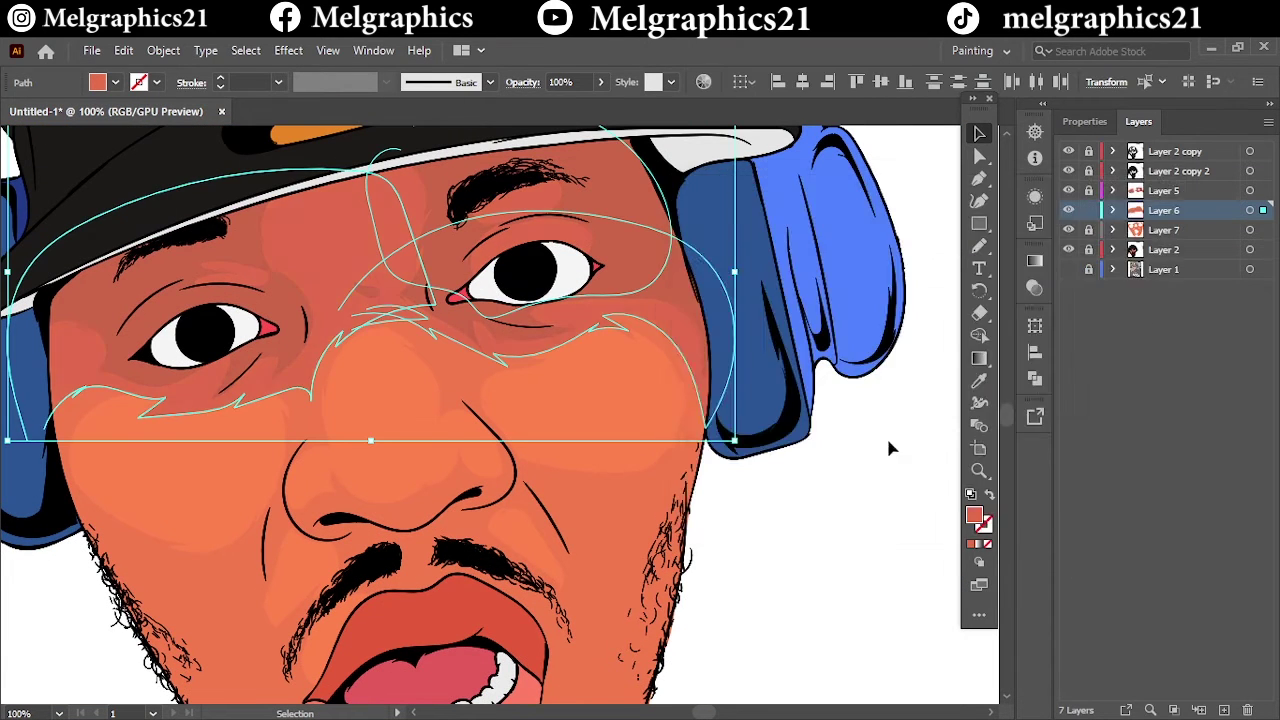
left_click(892, 448)
Step: Sample the Layer 5 artwork colour into the fill with the Eyedropper
left_click(1250, 190)
left_click(979, 380)
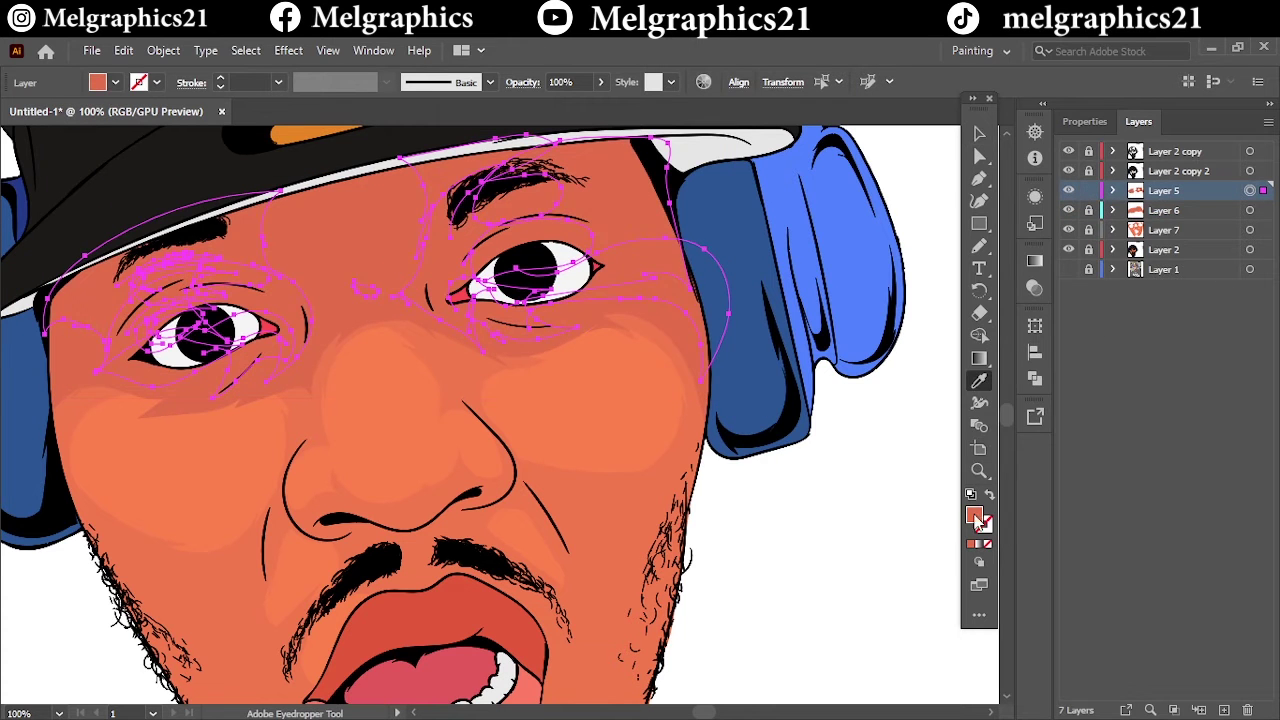
double_click(974, 515)
left_click(1128, 246)
left_click(980, 134)
left_click(903, 240)
key("ctrl+0")
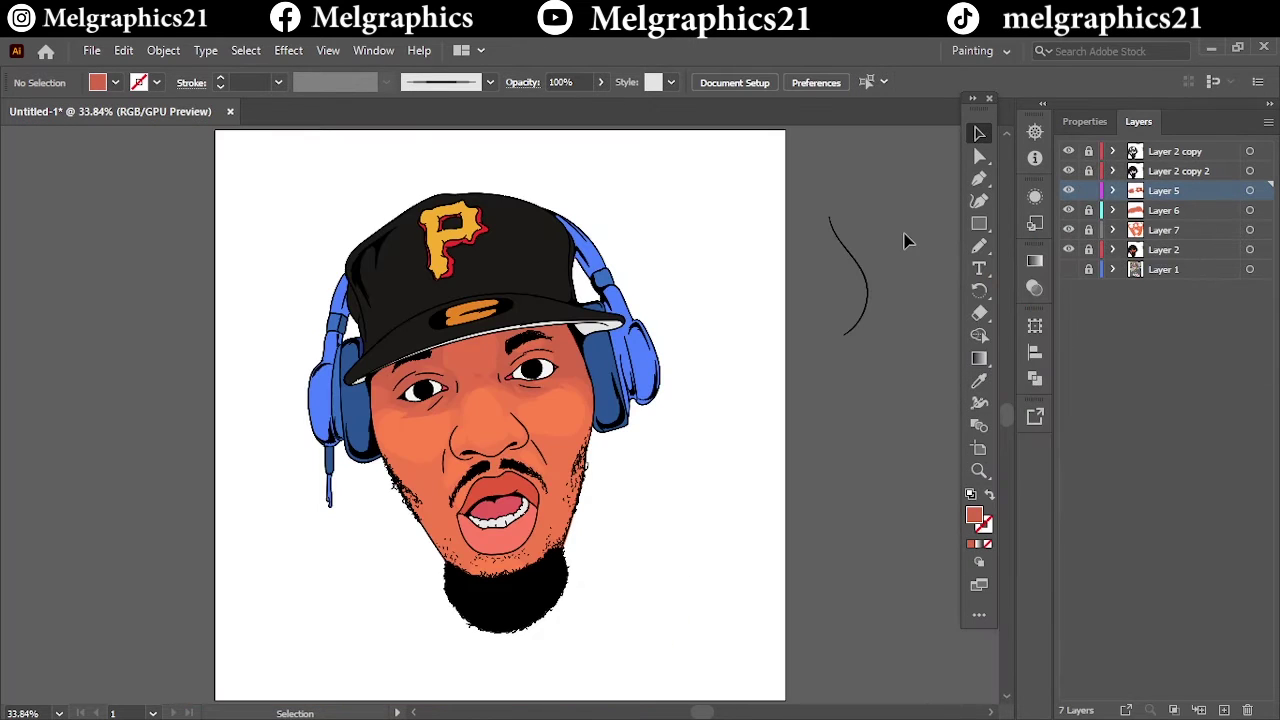
key("ctrl+1")
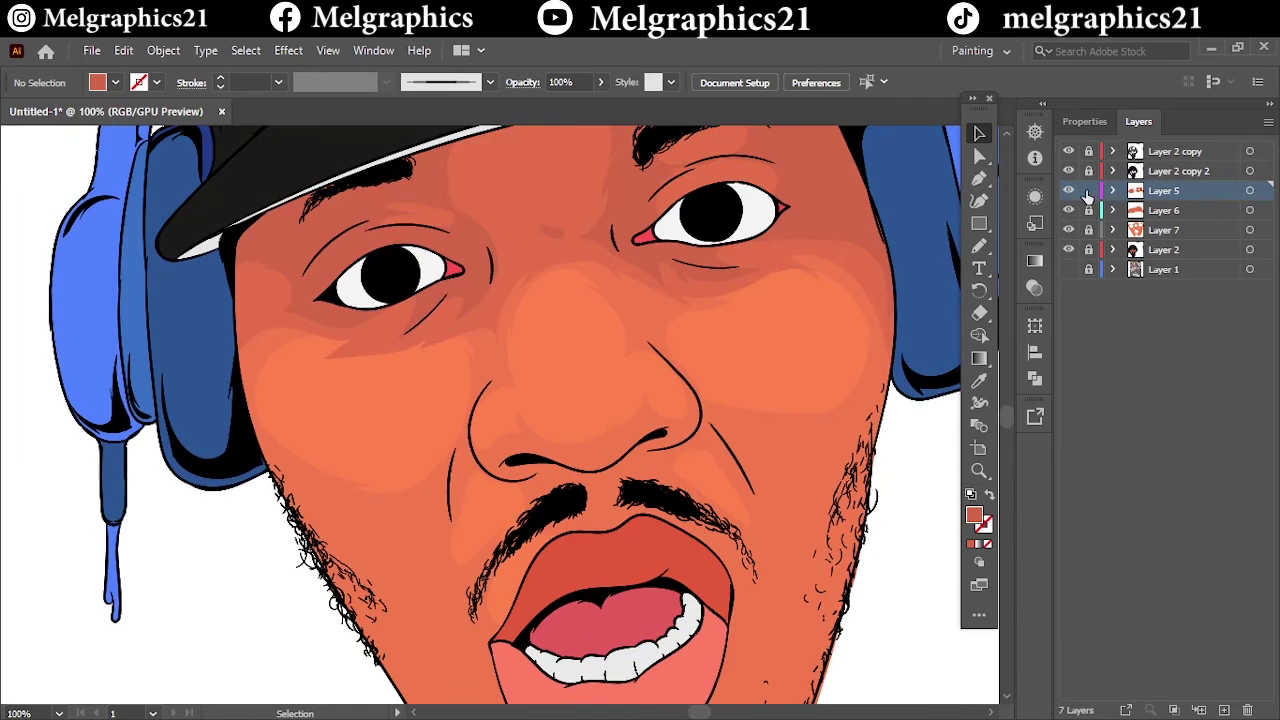
Step: Add a new layer and set its fill to a lighter orange, f2754d
key("ctrl+l")
left_click(979, 380)
double_click(974, 515)
left_click(843, 255)
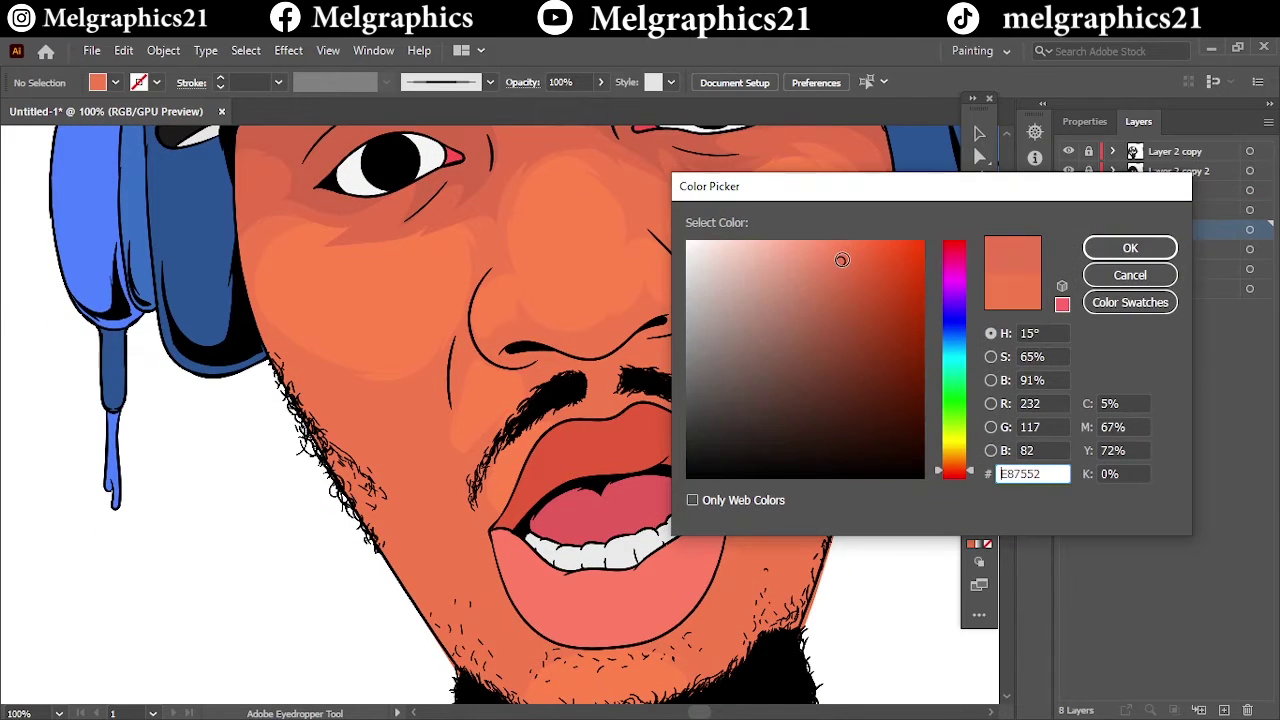
key("Return")
double_click(974, 515)
type("f2754d")
key("Return")
Step: Resample the skin and set the fill colour to ED724C
left_click(808, 408)
double_click(974, 515)
type("ED724C")
key("Return")
key("n")
scroll(540, 305, "up", 3)
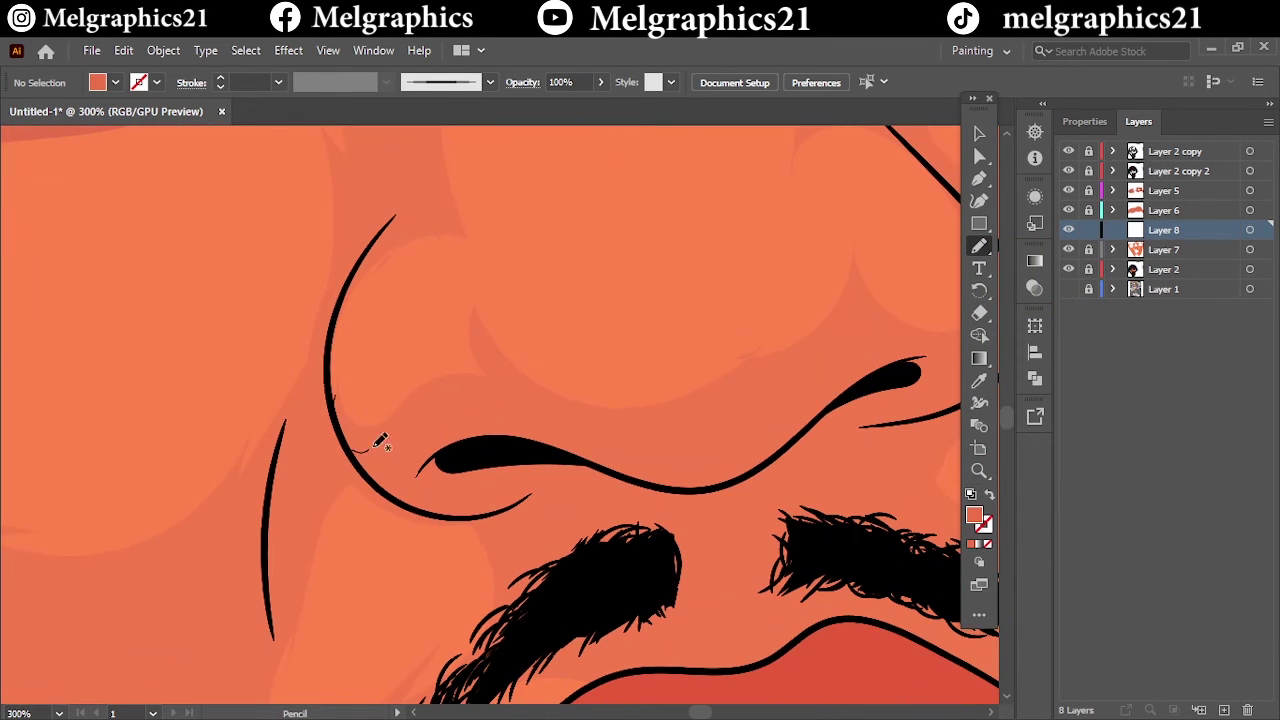
Step: Sketch pencil strokes along the nose and cheek, undoing the last cheek stroke
mouse_move(545, 485)
left_mouse_down()
mouse_move(457, 414)
mouse_move(320, 423)
left_mouse_up()
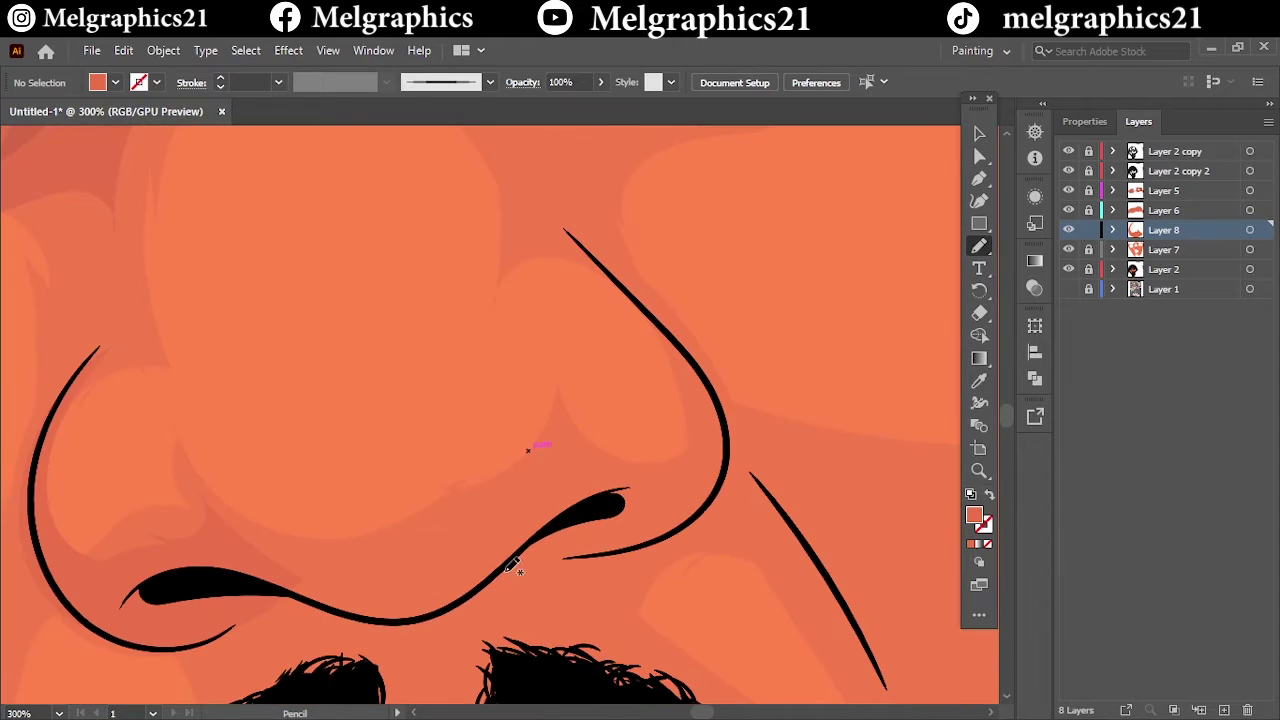
left_click_drag(212, 513, 493, 514)
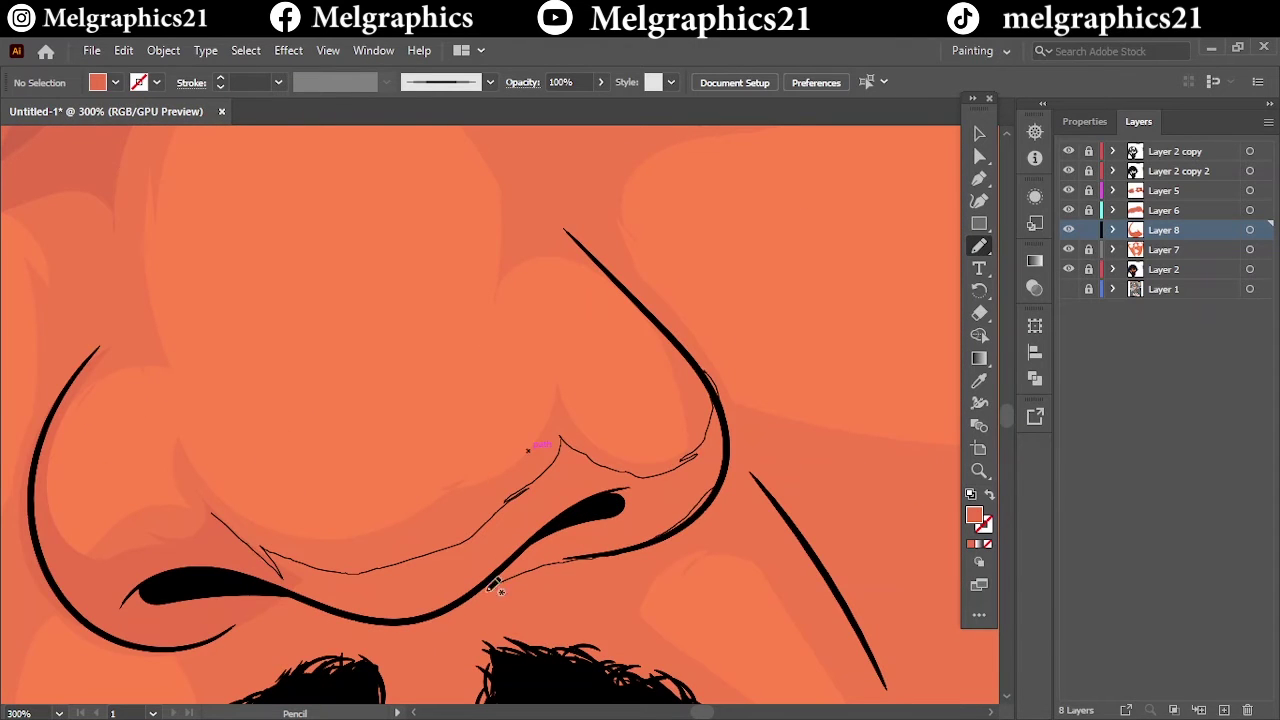
key("ctrl+minus")
key("ctrl+minus")
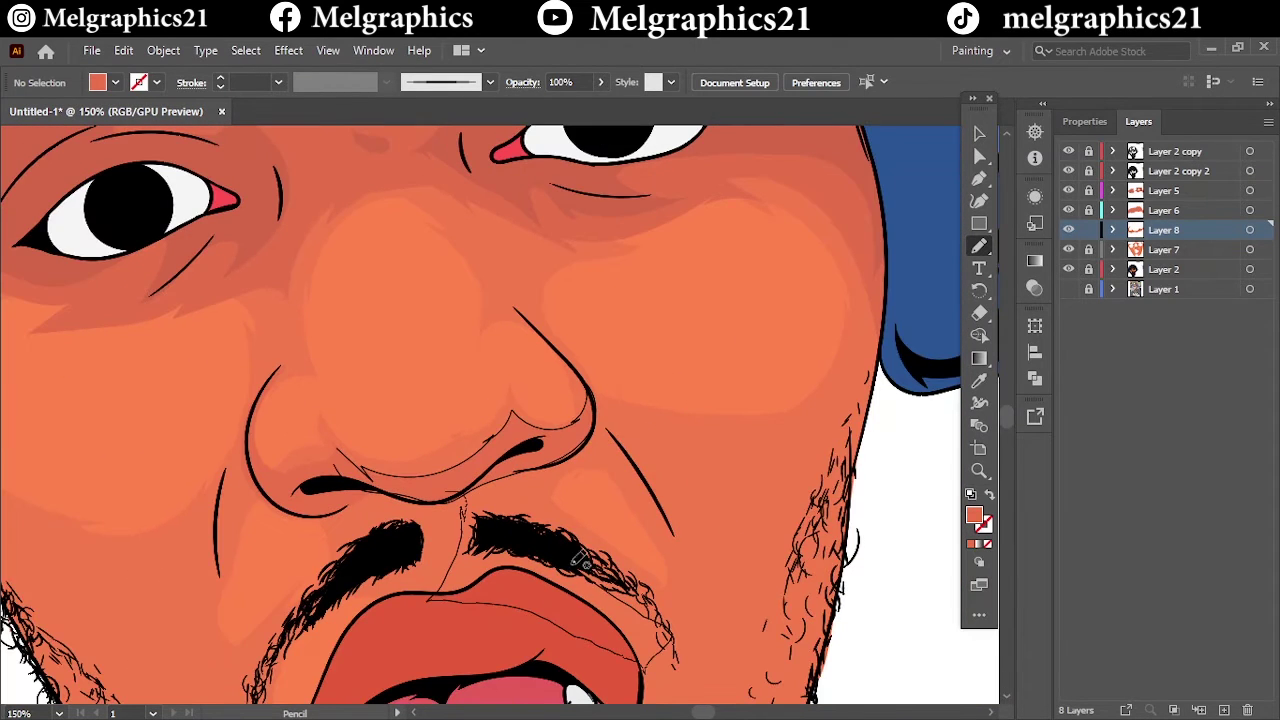
left_click_drag(580, 560, 582, 562)
left_click_drag(600, 442, 750, 595)
left_click_drag(596, 402, 835, 393)
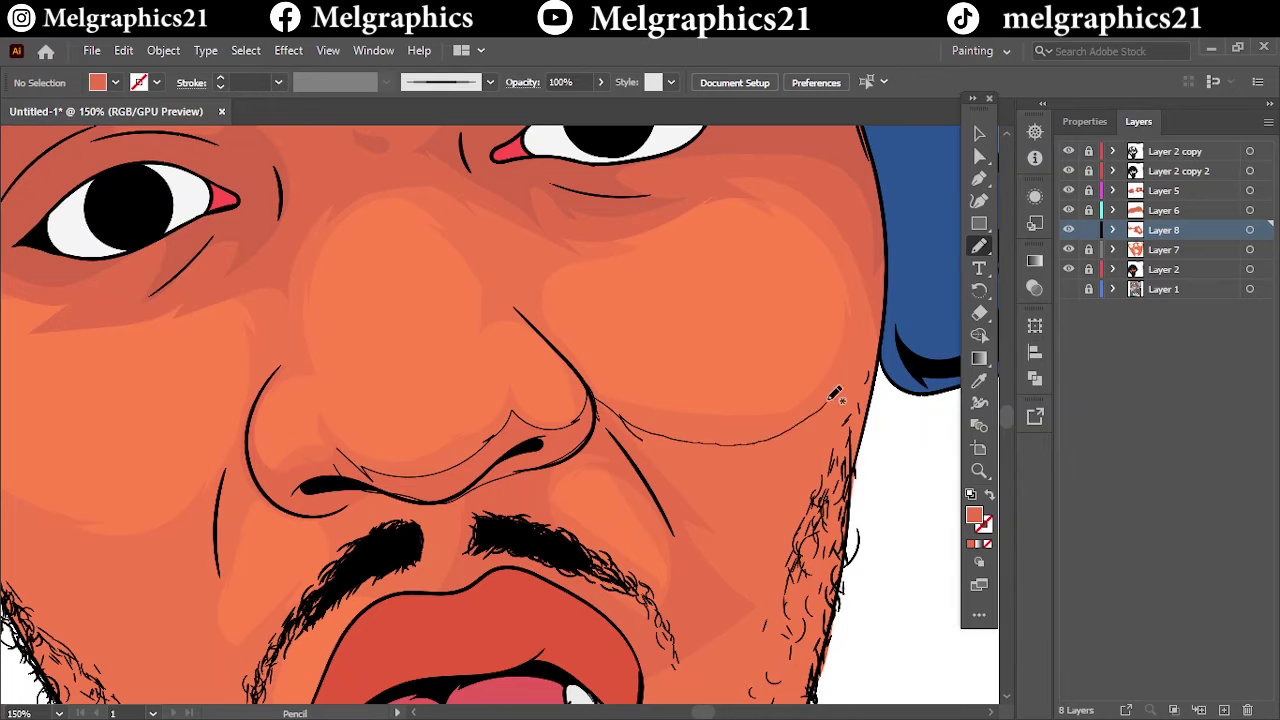
left_click_drag(808, 560, 584, 416)
key("ctrl+z")
key("ctrl+0")
key("ctrl+1")
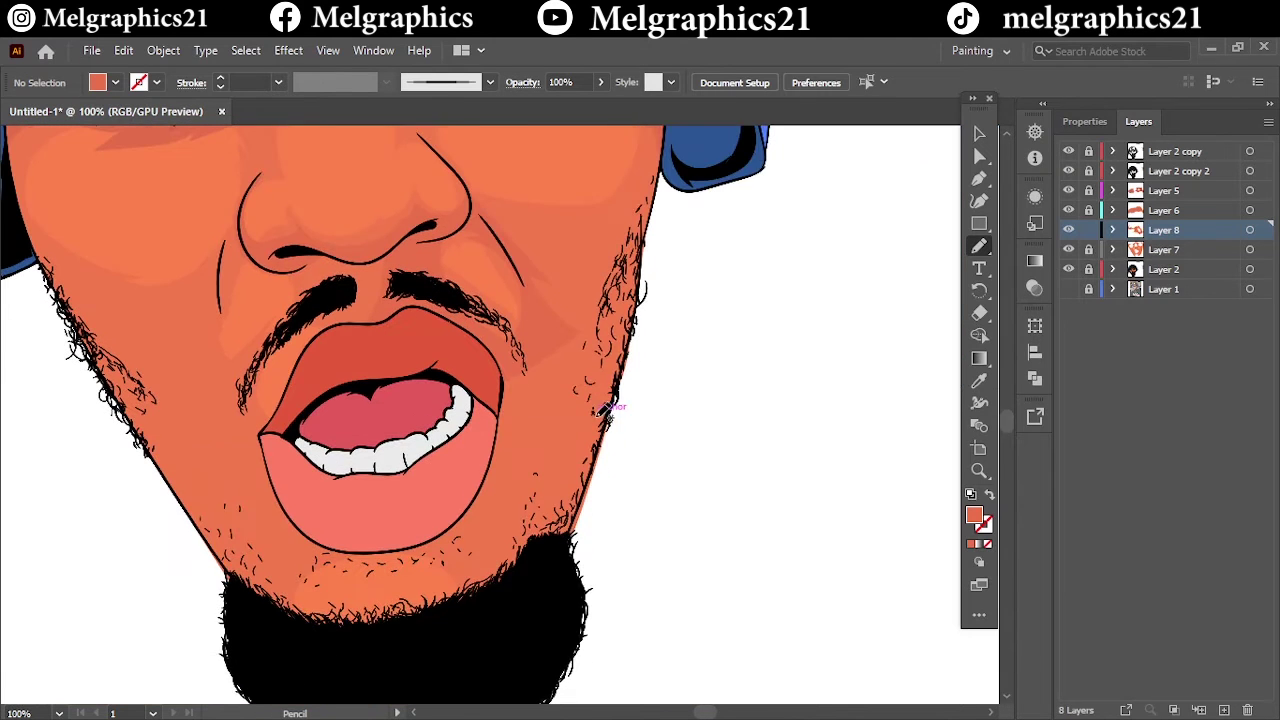
Step: Draw thin strokes on the lower right cheek, undo them, and redraw one
left_click_drag(500, 436, 522, 560)
left_click_drag(540, 505, 574, 430)
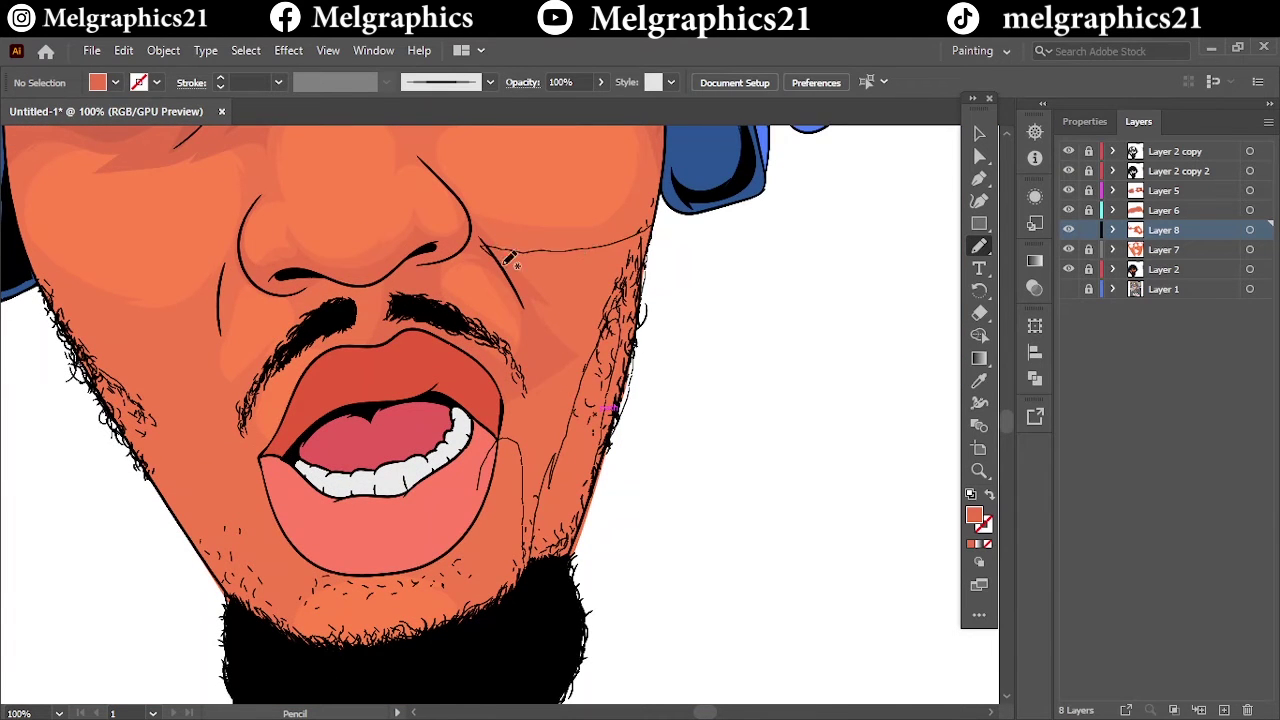
key("ctrl+z")
key("ctrl+minus")
key("ctrl+plus")
key("ctrl+plus")
left_click_drag(440, 418, 620, 400)
key("ctrl+minus")
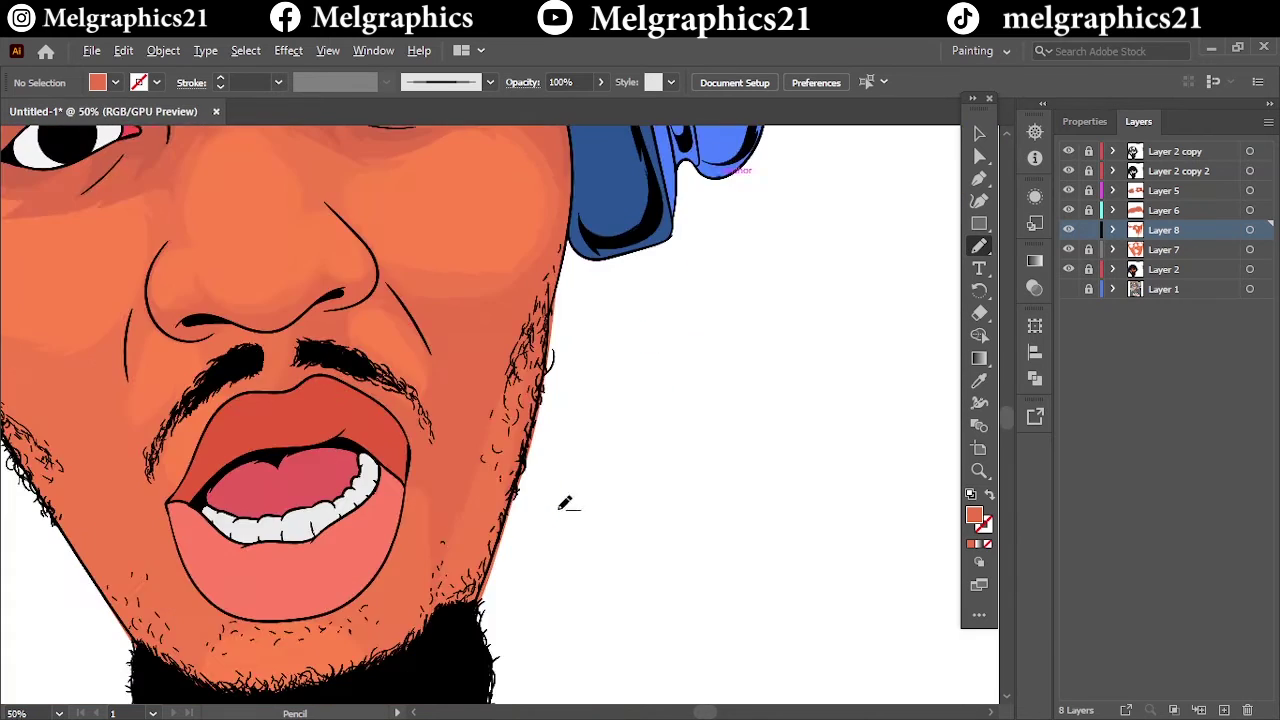
key("ctrl+0")
key("ctrl+1")
key("ctrl+plus")
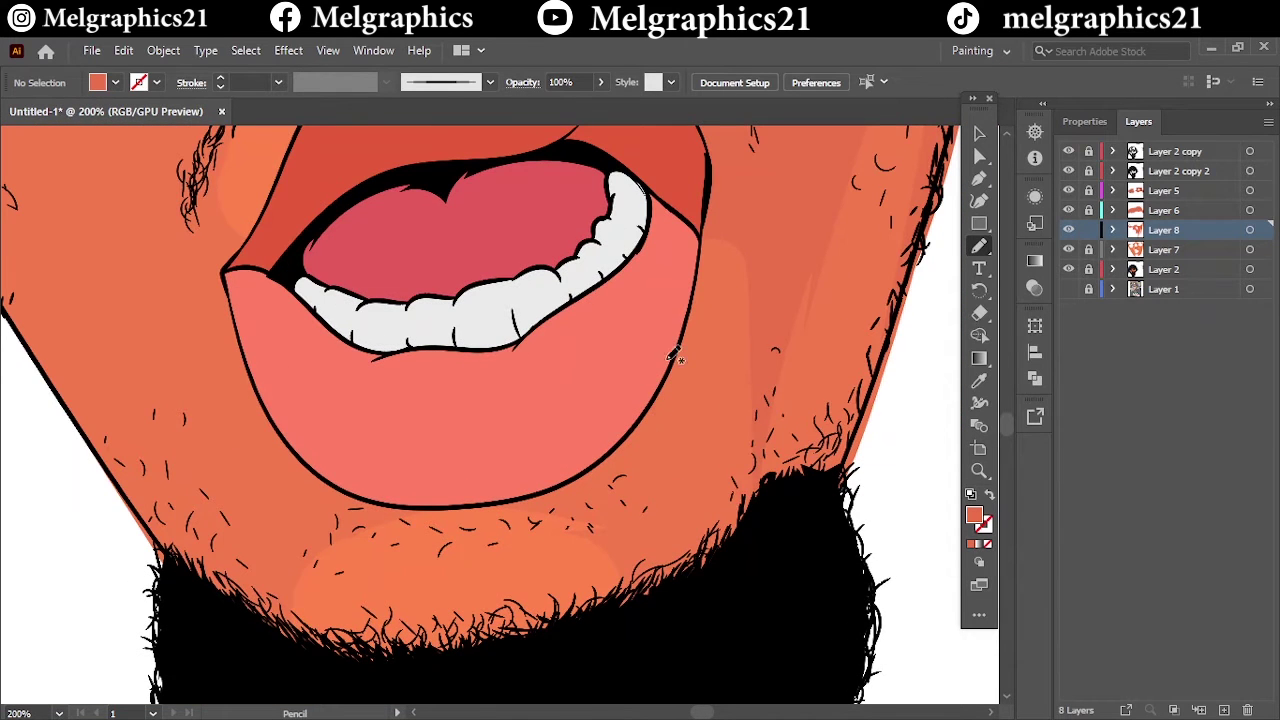
Step: Try pencil strokes by the lower lip and down the cheek, undoing each
left_click_drag(672, 358, 600, 560)
scroll(600, 450, "left", 5)
mouse_move(540, 600)
left_mouse_down()
mouse_move(470, 220)
mouse_move(290, 358)
left_mouse_up()
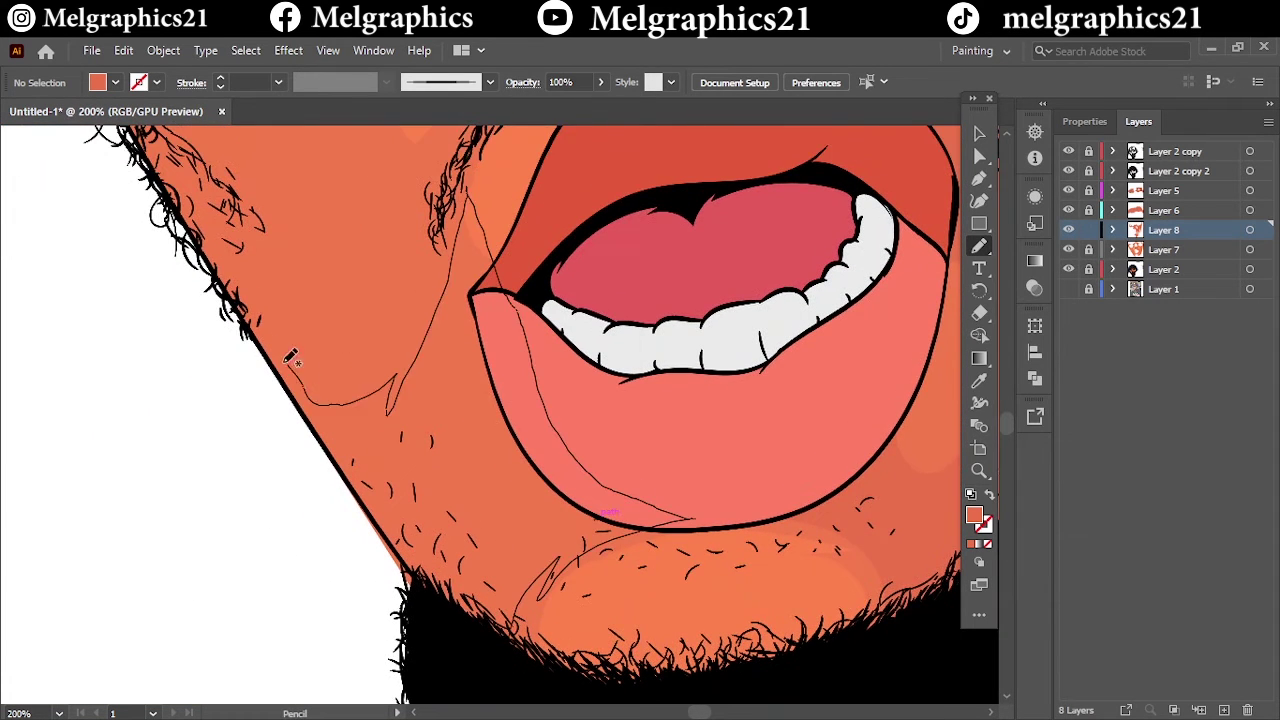
key("ctrl+z")
key("ctrl+0")
key("ctrl+plus")
key("ctrl+plus")
key("ctrl+plus")
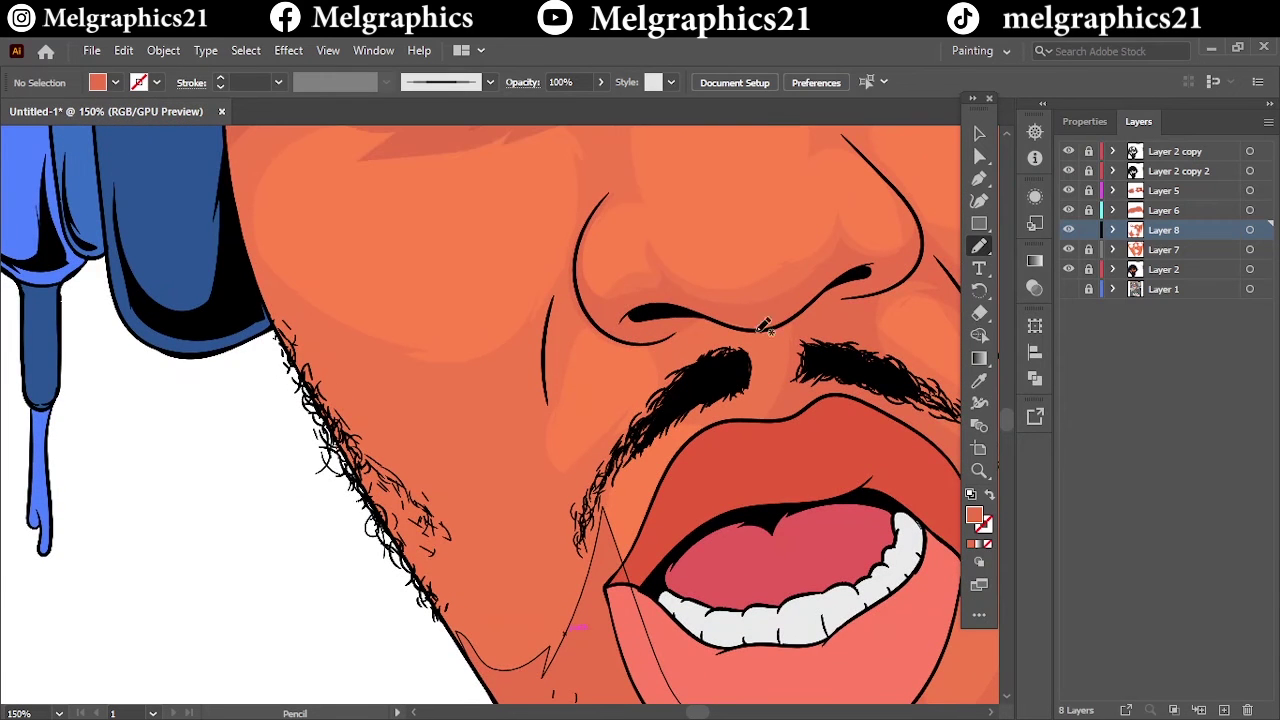
left_click_drag(762, 325, 605, 558)
key("ctrl+z")
left_click_drag(622, 325, 597, 568)
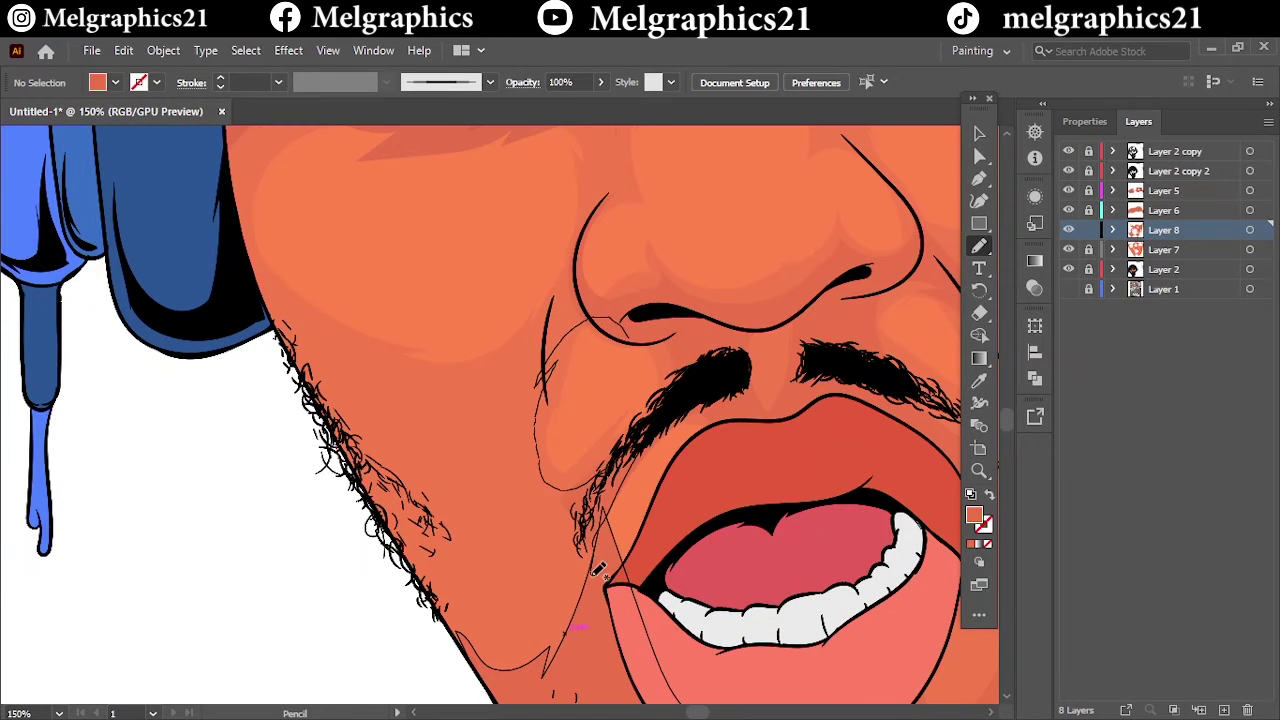
key("ctrl+z")
key("ctrl+z")
Step: Test small jawline strokes, undo them, and redraw a stroke beside the nose
scroll(414, 543, "left", 5)
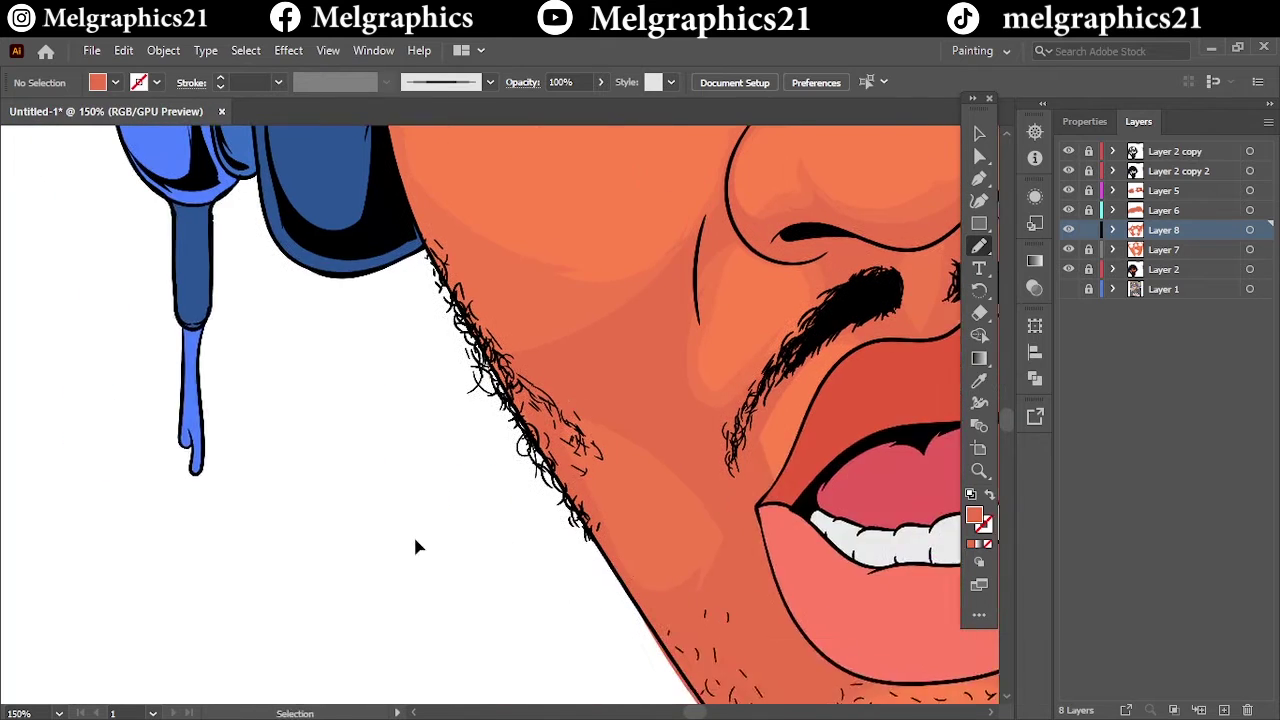
left_click_drag(683, 655, 673, 556)
key("ctrl+z")
left_click_drag(496, 313, 600, 432)
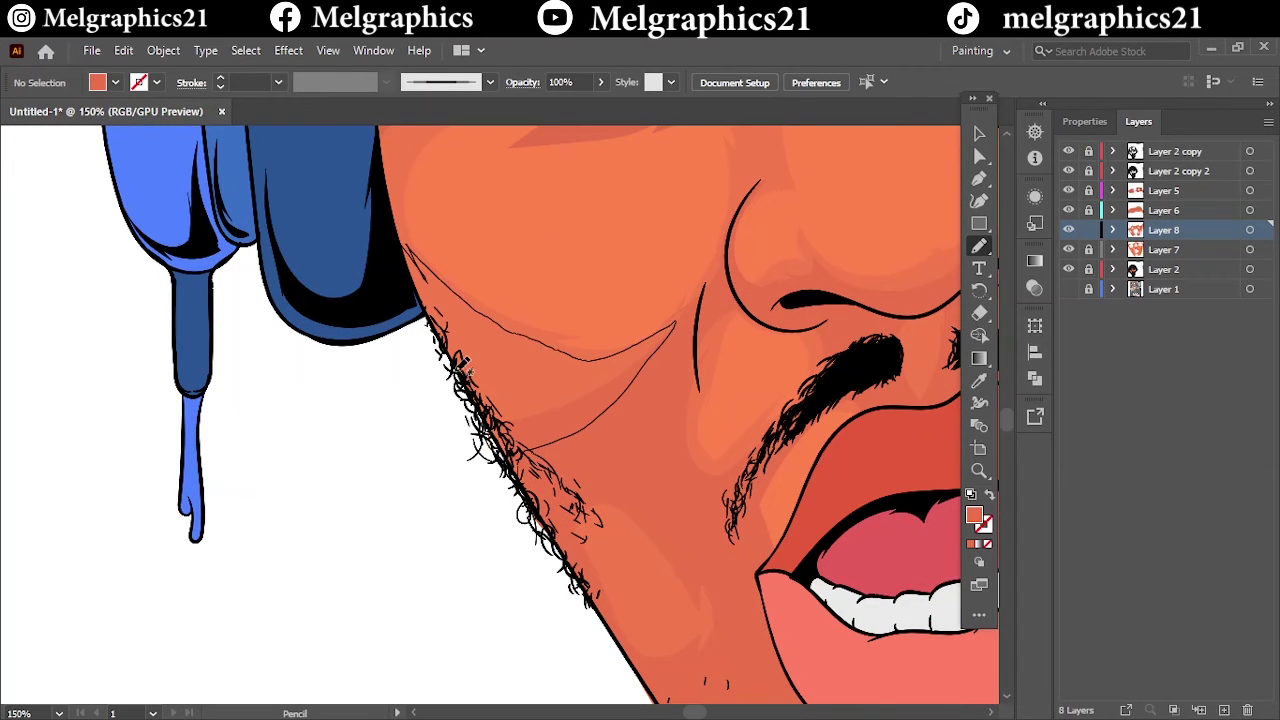
key("ctrl+z")
scroll(600, 432, "up", 5)
key("ctrl+0")
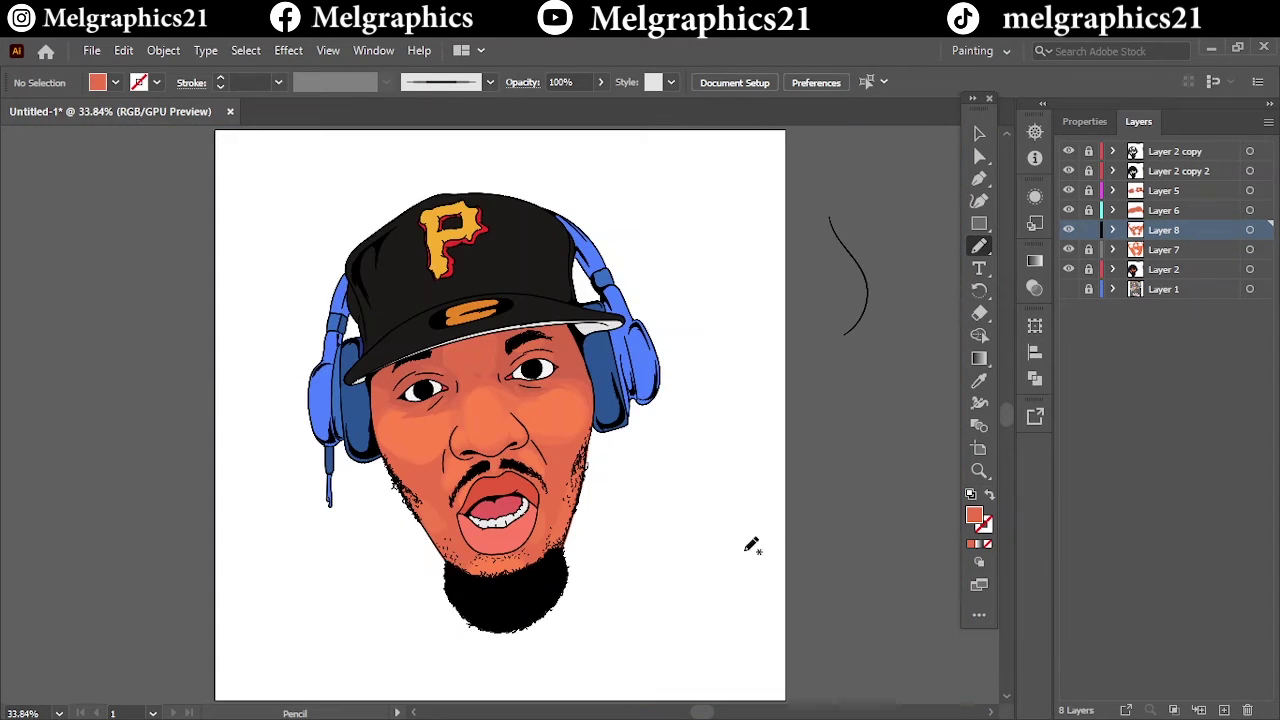
scroll(461, 428, "up", 5)
key("ctrl+z")
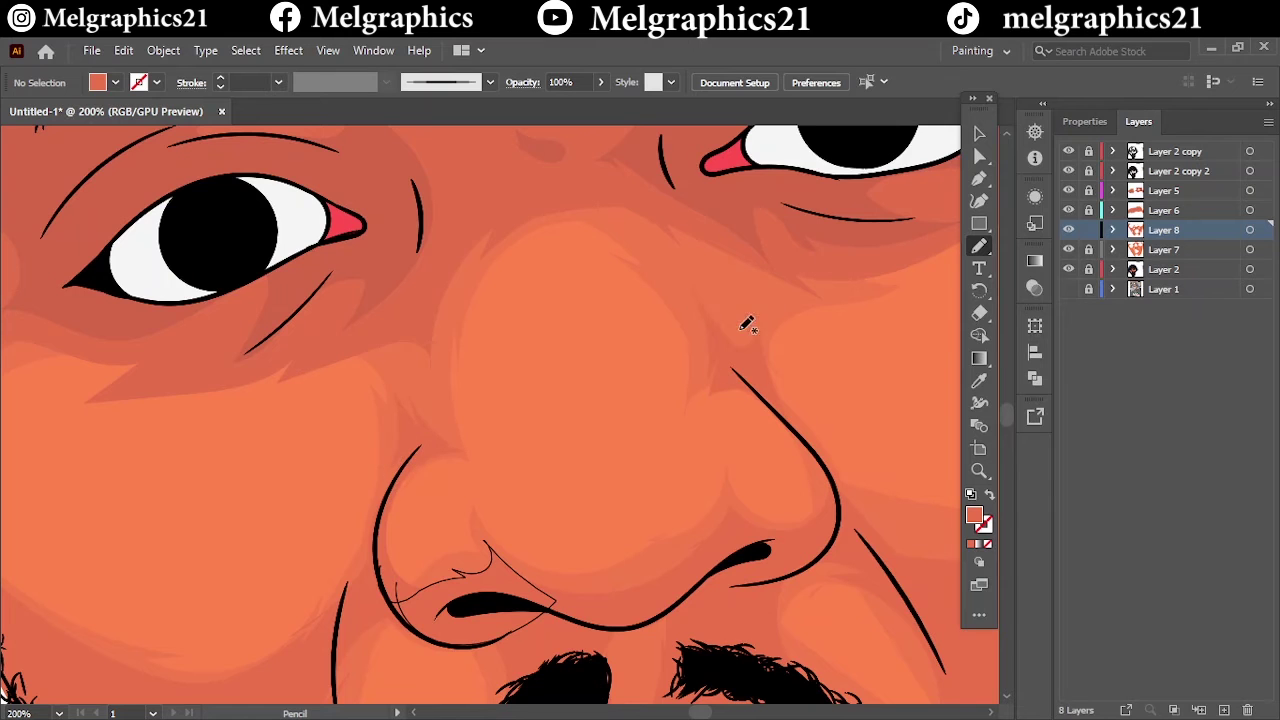
key("ctrl+z")
left_click_drag(400, 370, 500, 228)
key("ctrl+0")
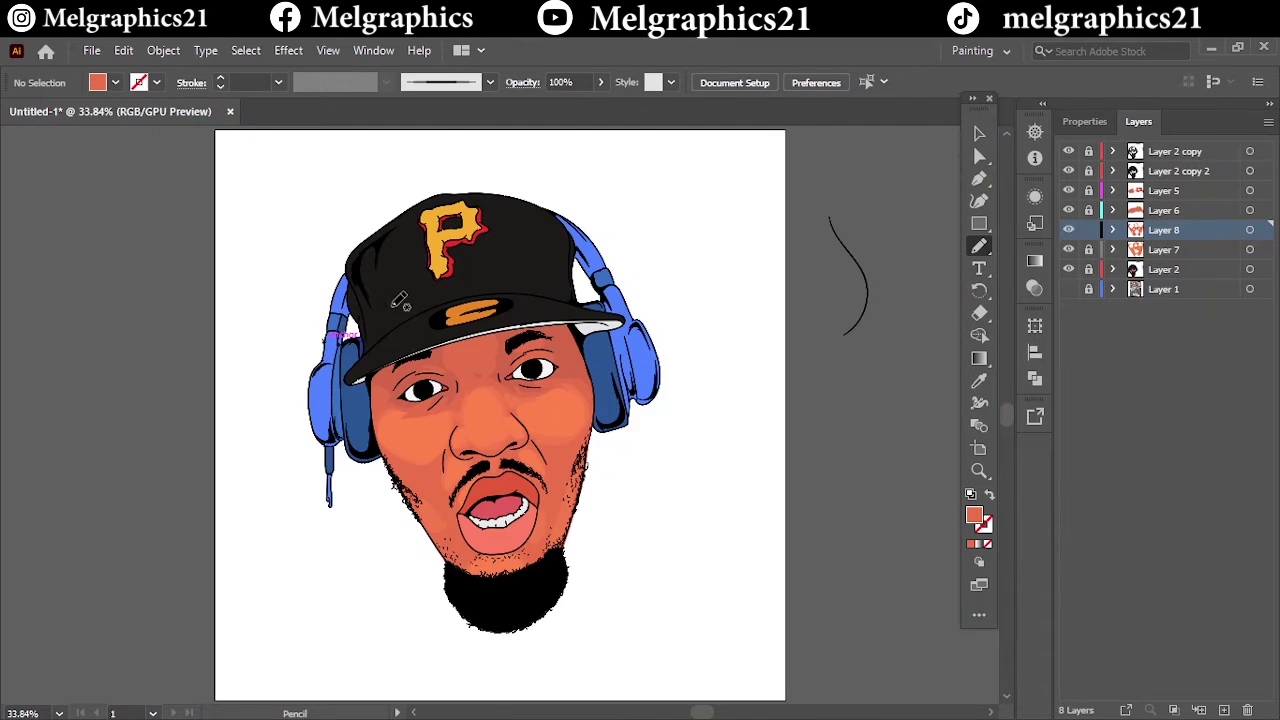
key("ctrl+plus")
key("ctrl+plus")
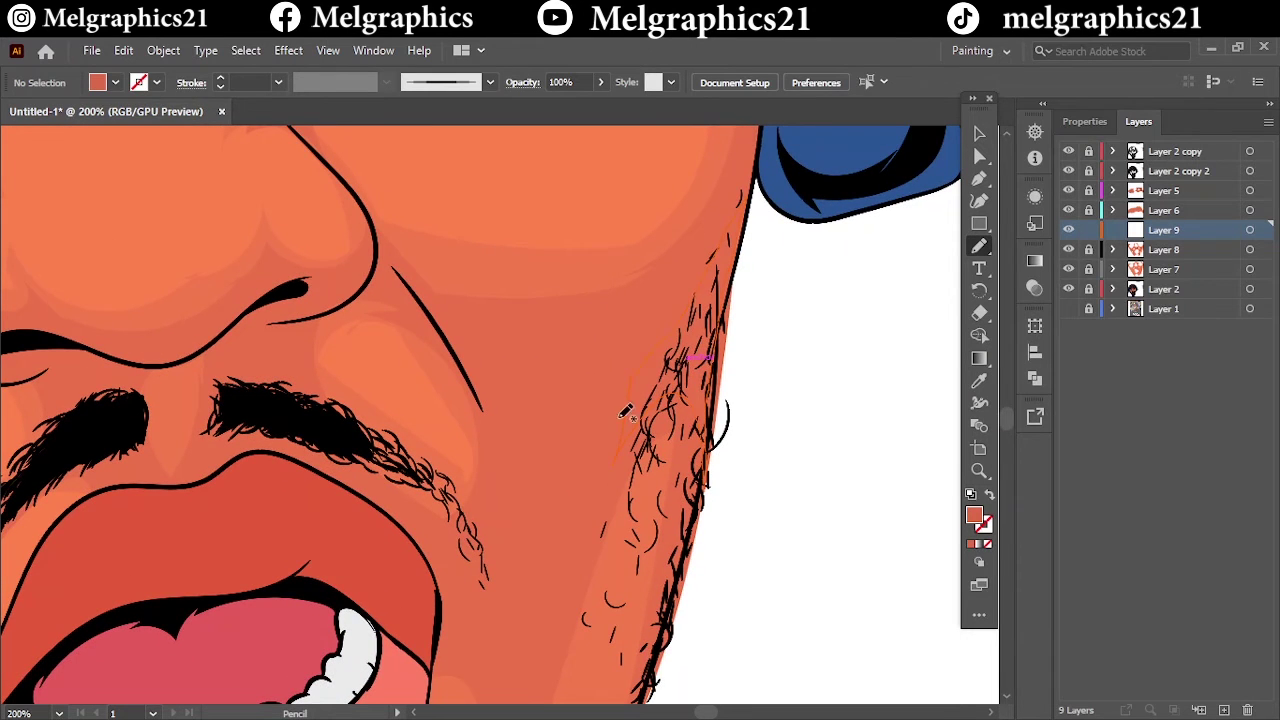
Step: Draw a shading stroke on the cheek by the jaw on Layer 9
left_click_drag(625, 412, 645, 378)
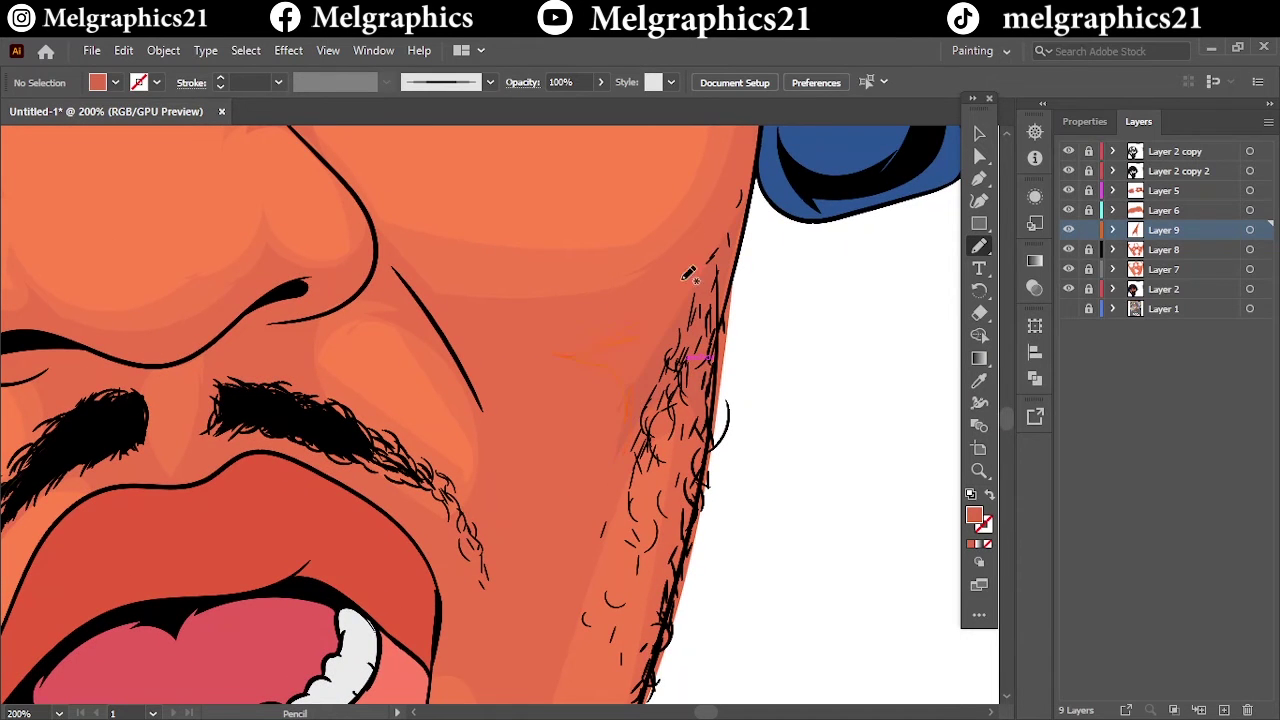
key("ctrl+0")
scroll(480, 410, "up", 4)
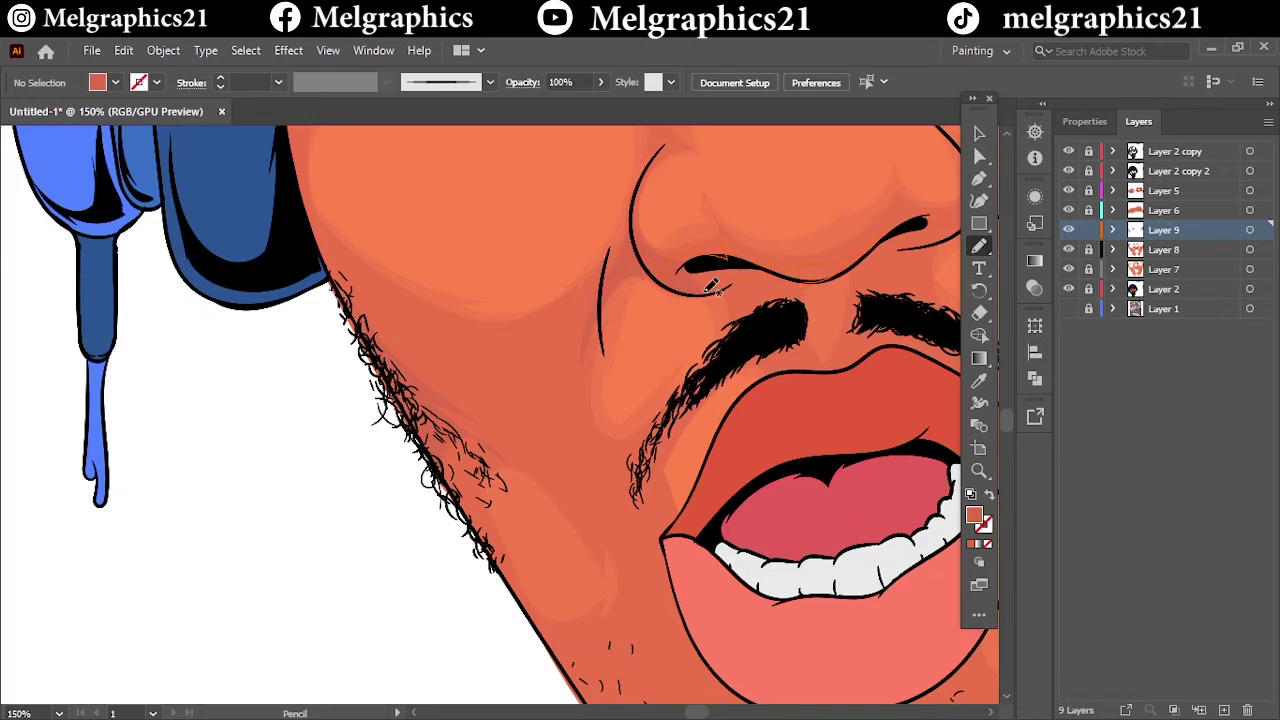
key("ctrl+0")
scroll(576, 434, "up", 10)
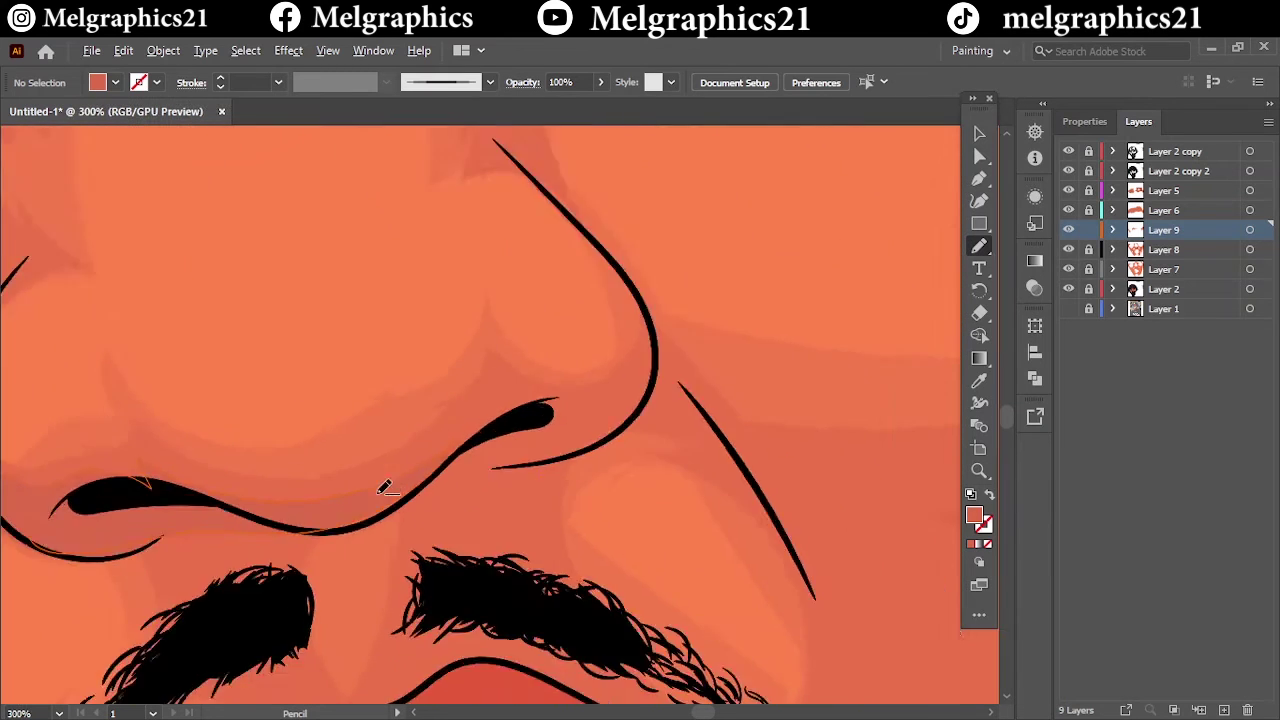
key("ctrl+0")
scroll(700, 490, "up", 3)
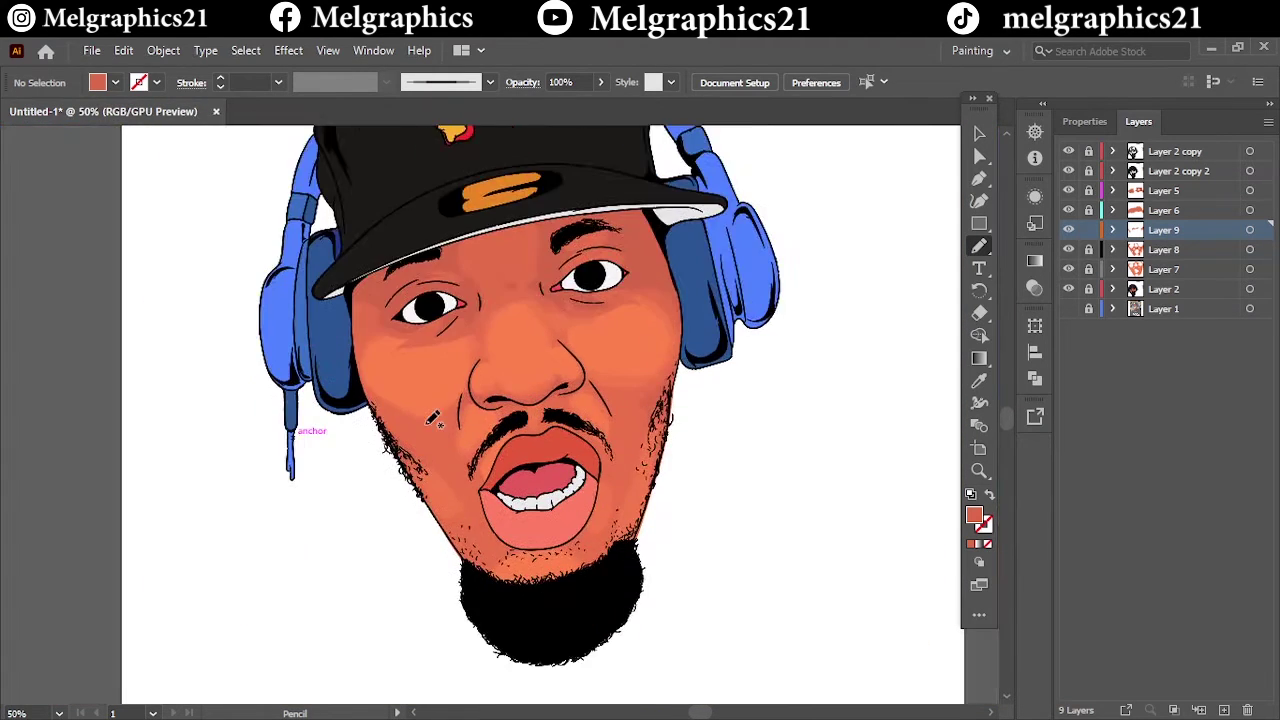
scroll(710, 490, "up", 3)
key("ctrl+minus")
key("ctrl+minus")
key("ctrl+minus")
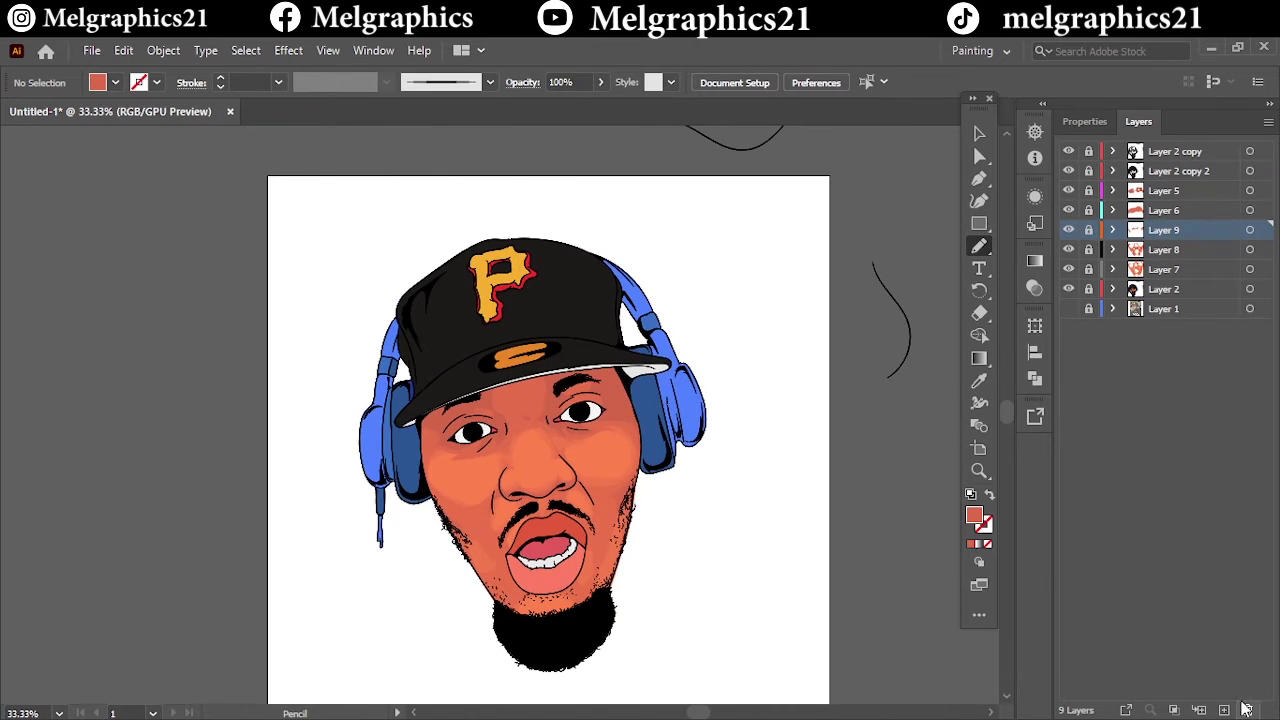
Step: Add Layer 10 and sample the darker DB6A4B skin tone as the fill
left_click(1245, 708)
scroll(579, 420, "up", 3)
scroll(579, 420, "up", 2)
left_click(979, 380)
double_click(974, 515)
Step: Sketch trial reddish shadow outlines around both eyes, then select all and delete them
left_click(1122, 255)
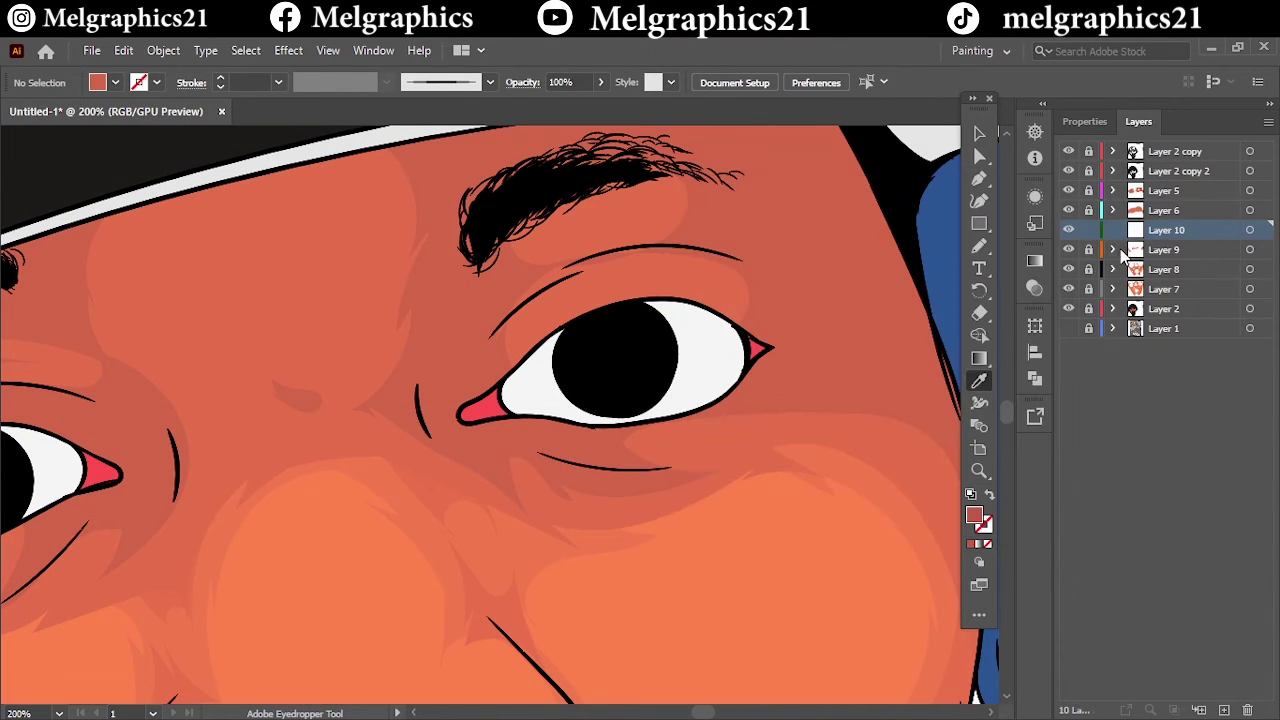
key("n")
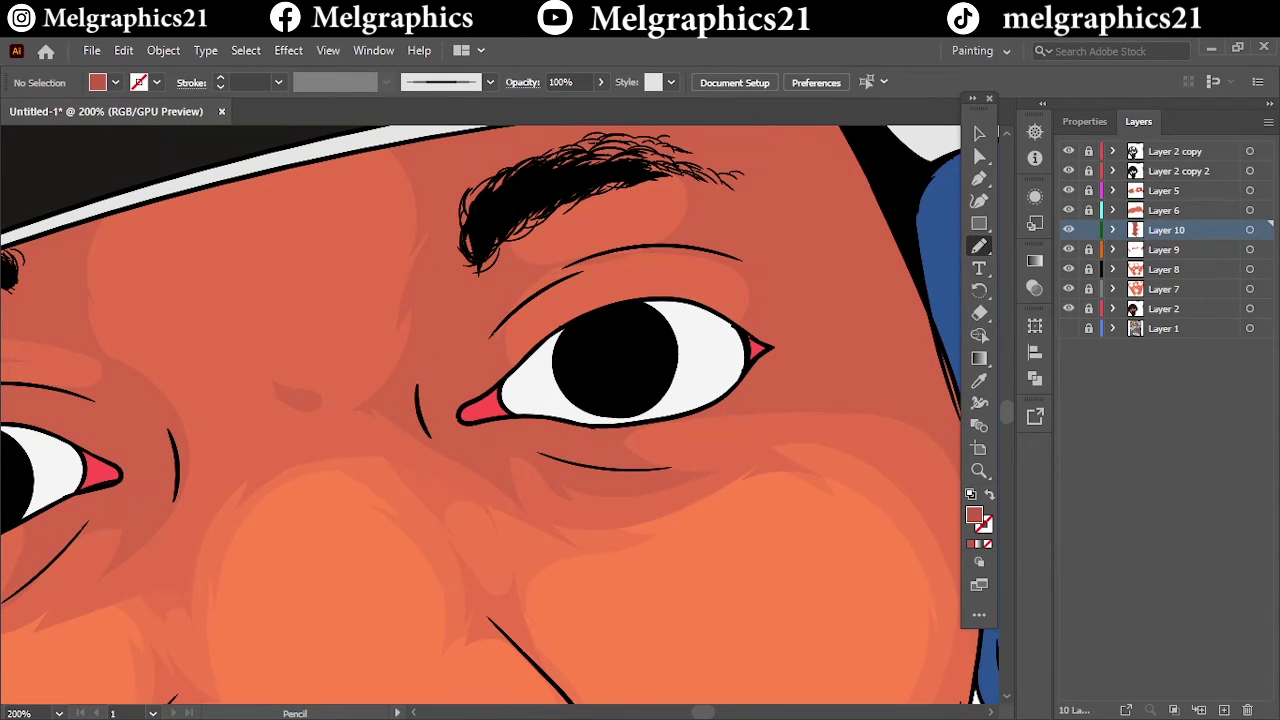
key("ctrl+0")
scroll(660, 255, "up", 3)
left_click_drag(235, 285, 408, 400)
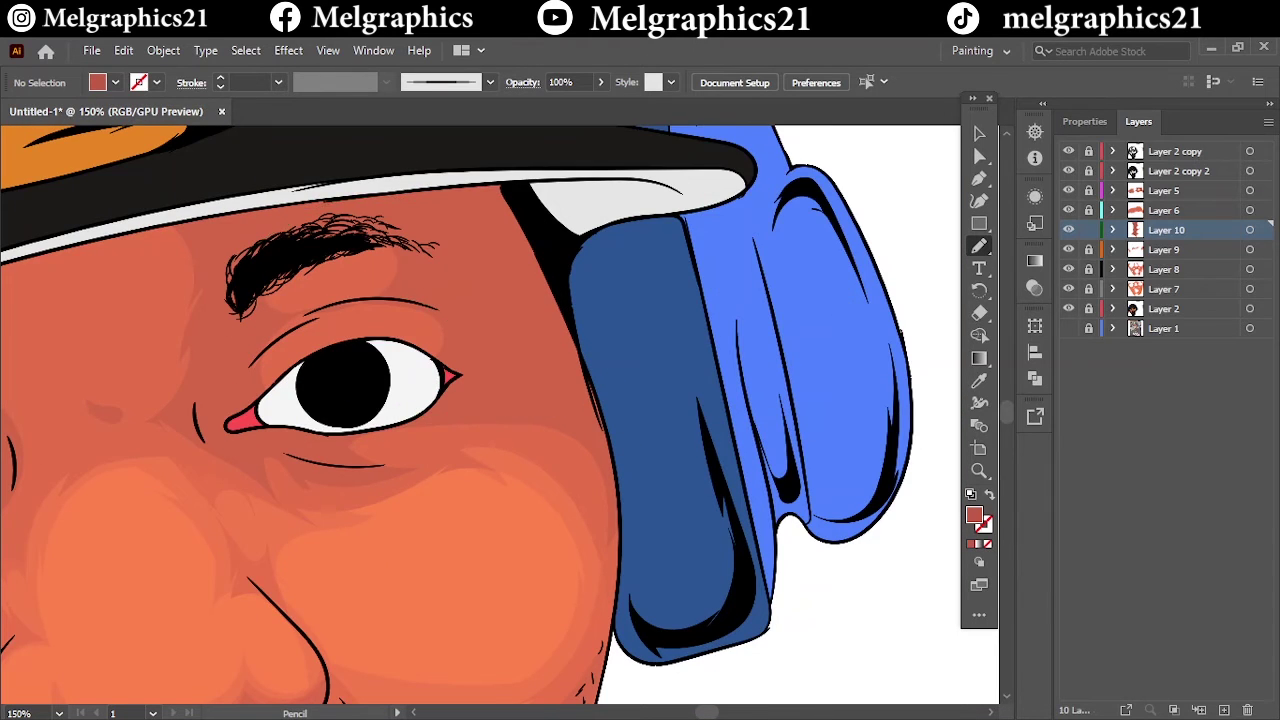
key("ctrl+0")
scroll(410, 400, "up", 4)
left_click_drag(303, 300, 712, 362)
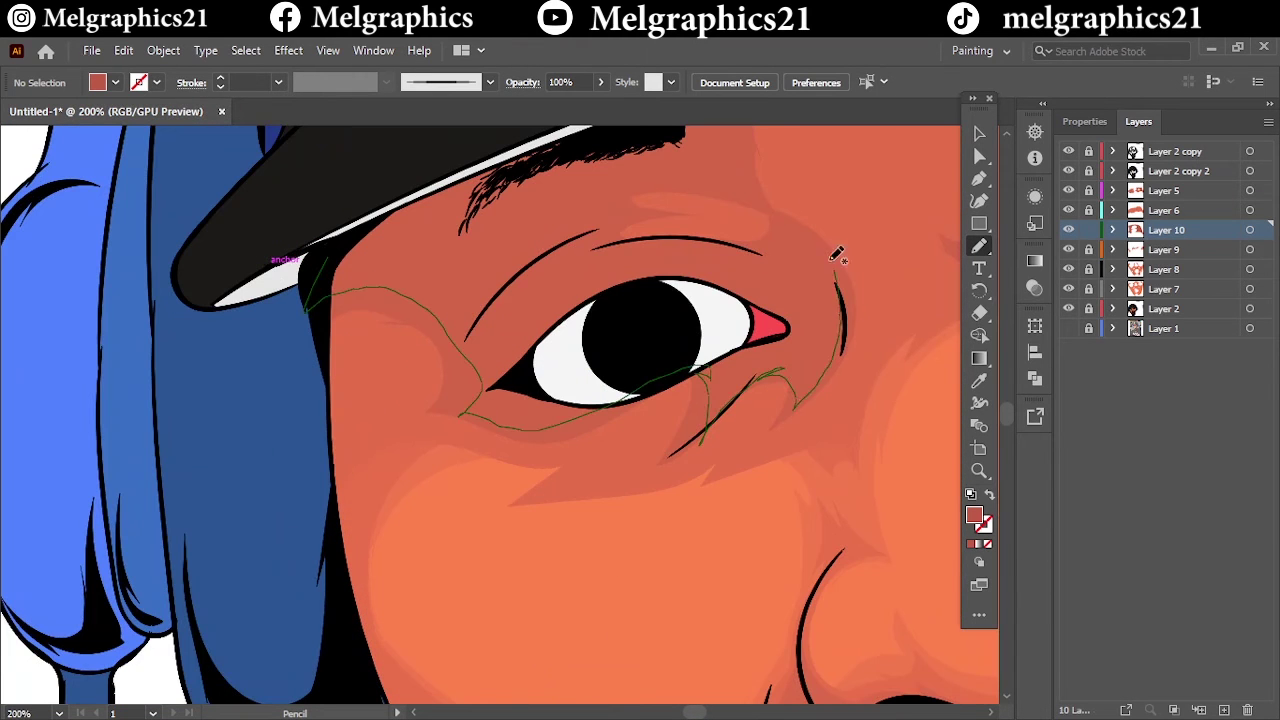
key("ctrl+a")
key("Delete")
Step: Add a new layer (Layer 10) for eye shading and set the fill to D3674A
left_click(1163, 210)
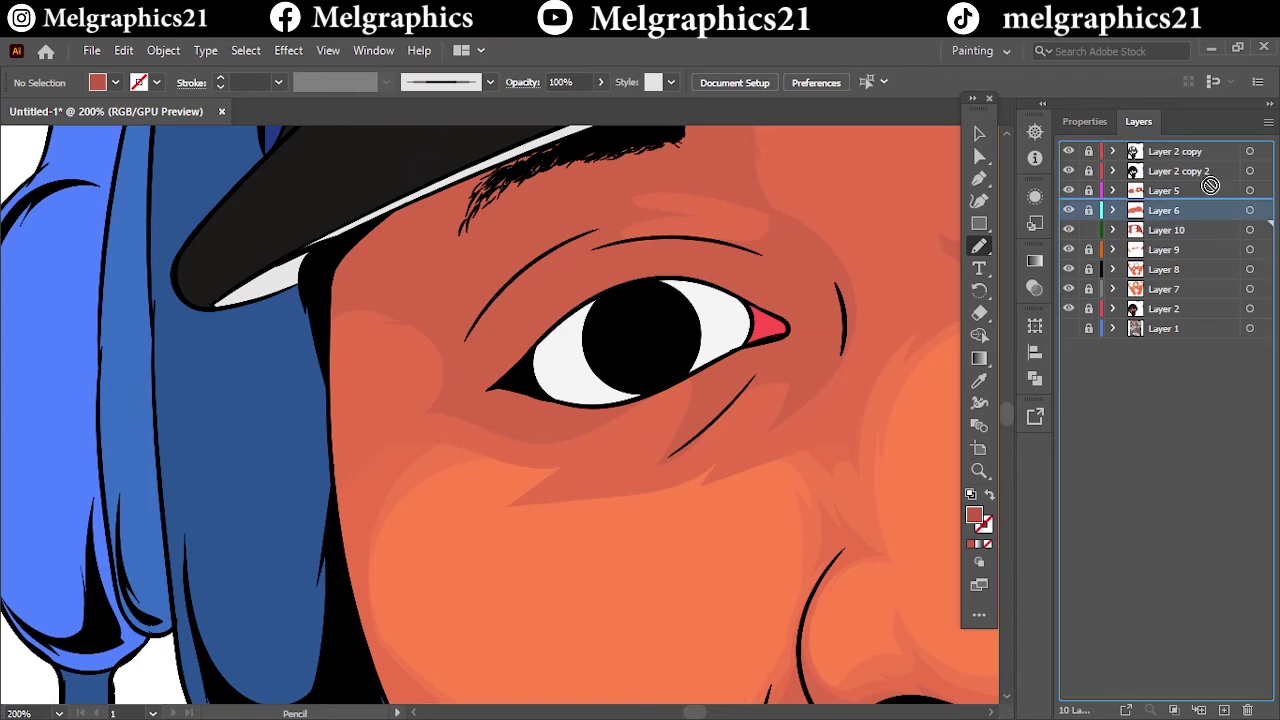
key("v")
key("ctrl+1")
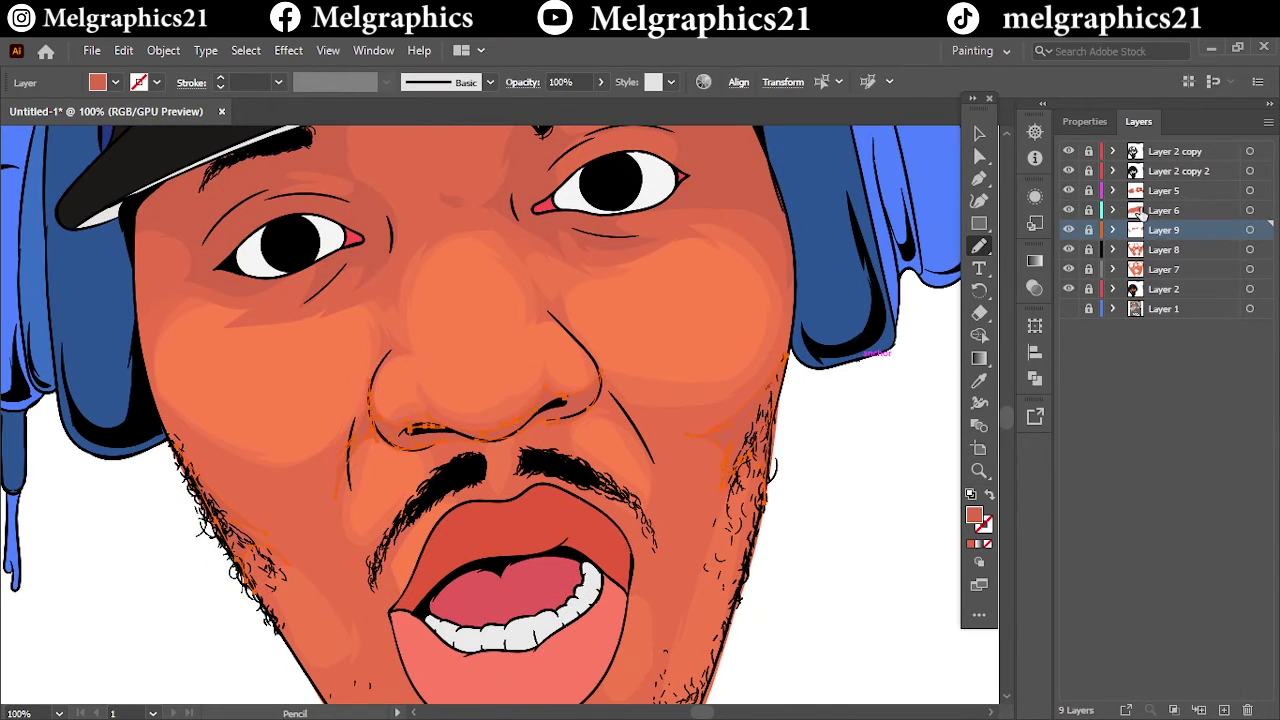
left_click(1249, 210)
key("ctrl+l")
key("n")
double_click(974, 515)
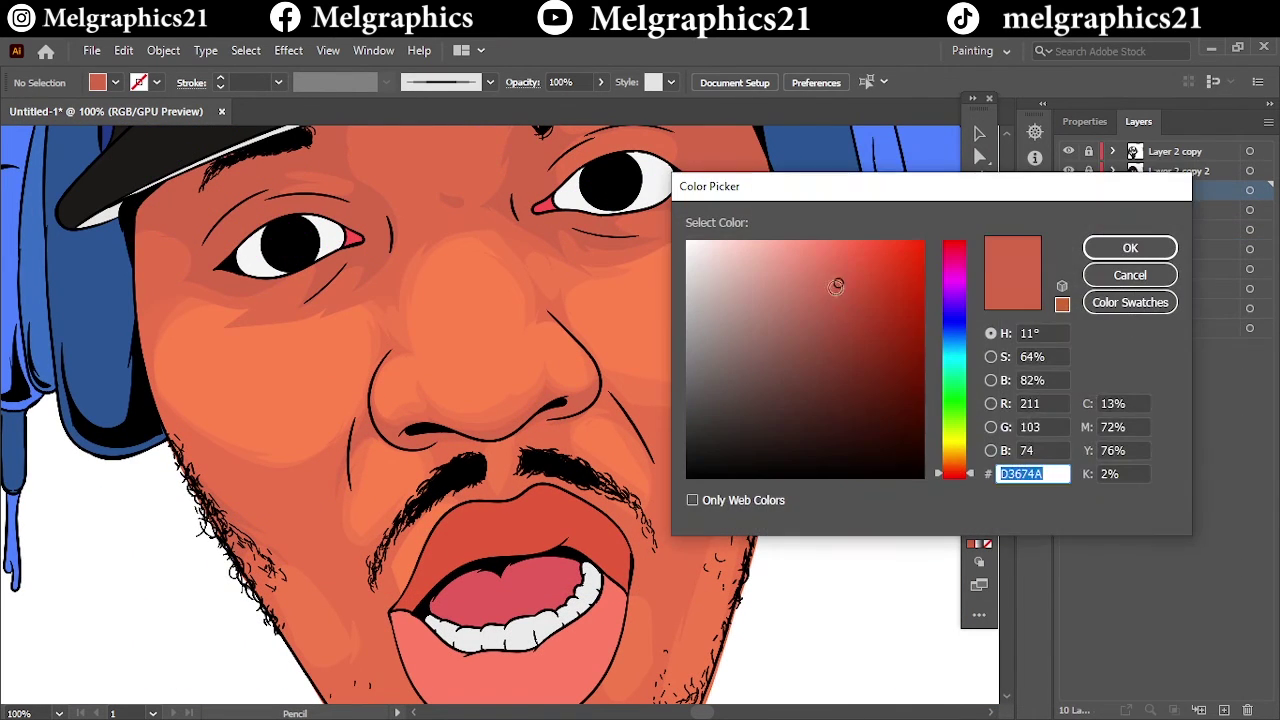
key("Return")
Step: Draw D3674A shadow shapes in both eye sockets, over the eye corner and eyebrows
scroll(600, 250, "up", 3)
left_click_drag(490, 205, 515, 320)
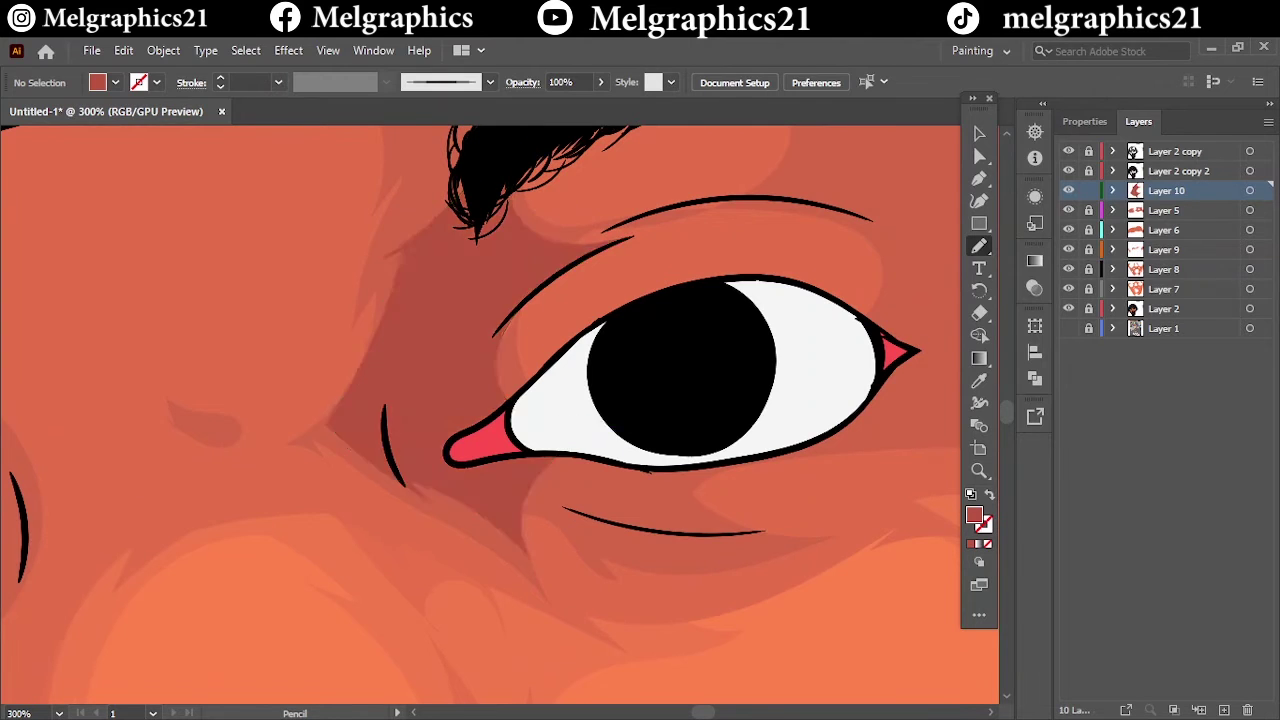
scroll(460, 600, "down", 3)
left_click_drag(428, 455, 540, 337)
left_click_drag(621, 341, 626, 342)
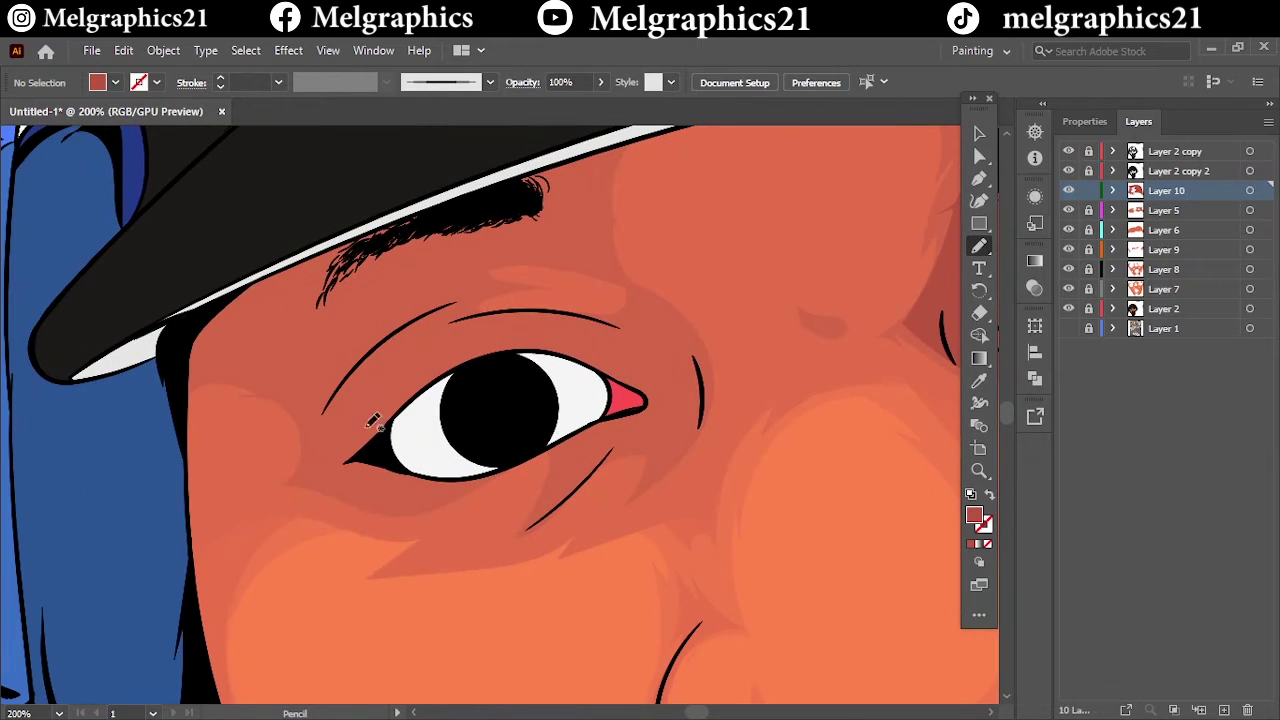
left_click_drag(405, 428, 252, 268)
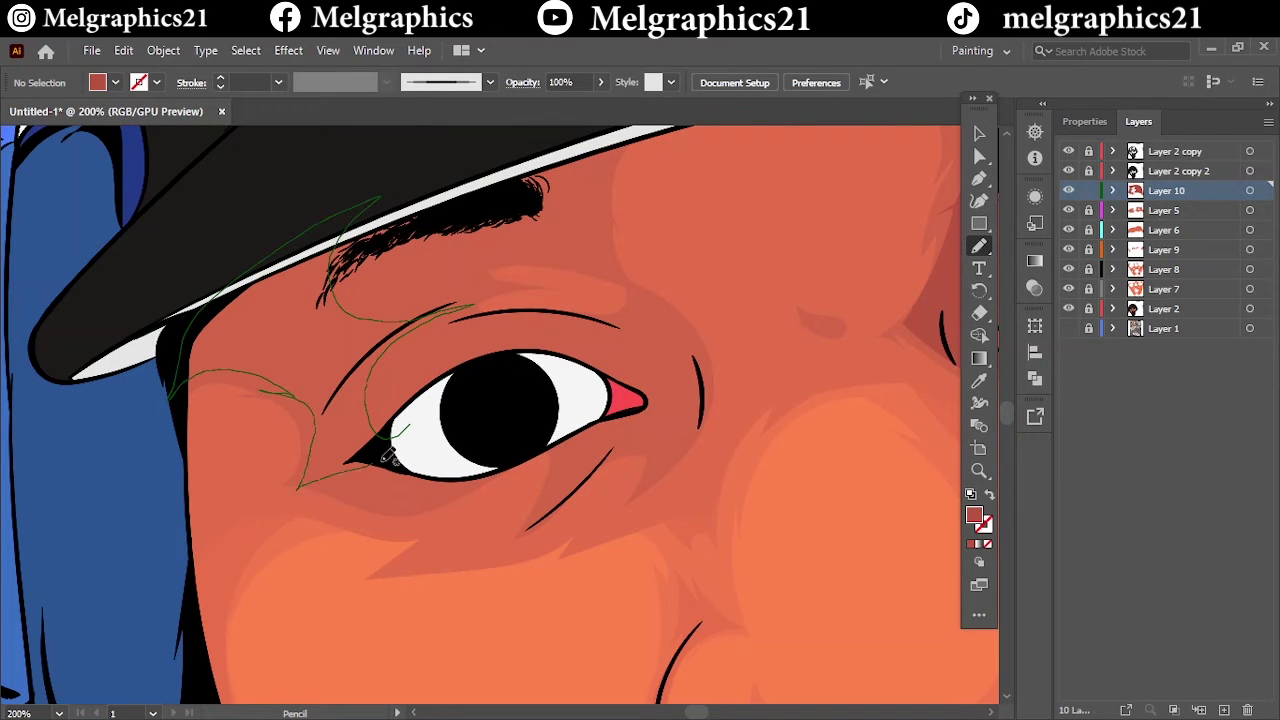
left_click_drag(506, 398, 690, 320)
mouse_move(401, 201)
left_mouse_down()
mouse_move(418, 270)
mouse_move(475, 320)
left_mouse_up()
key("ctrl+0")
key("ctrl+plus")
key("ctrl+plus")
key("ctrl+plus")
key("ctrl+plus")
key("ctrl+plus")
key("ctrl+0")
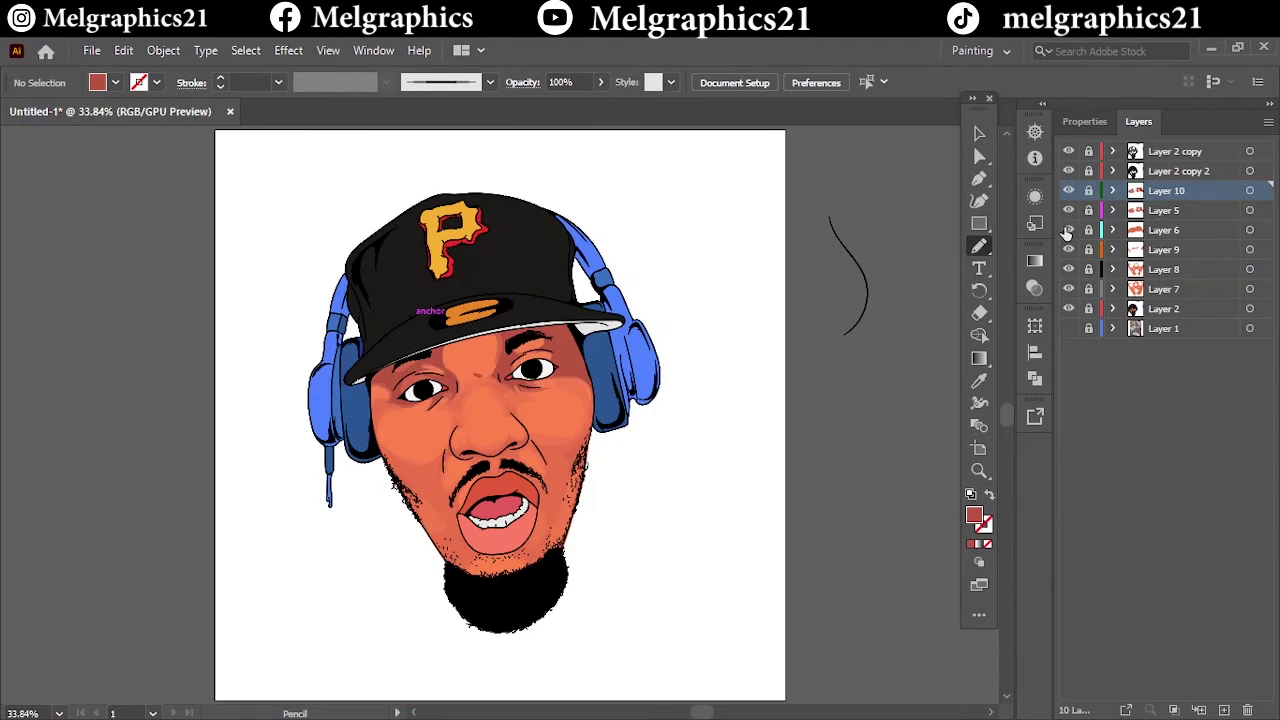
Step: Add another layer for more face shading and reconfirm the fill colour
left_click(1224, 709)
left_click(1163, 249)
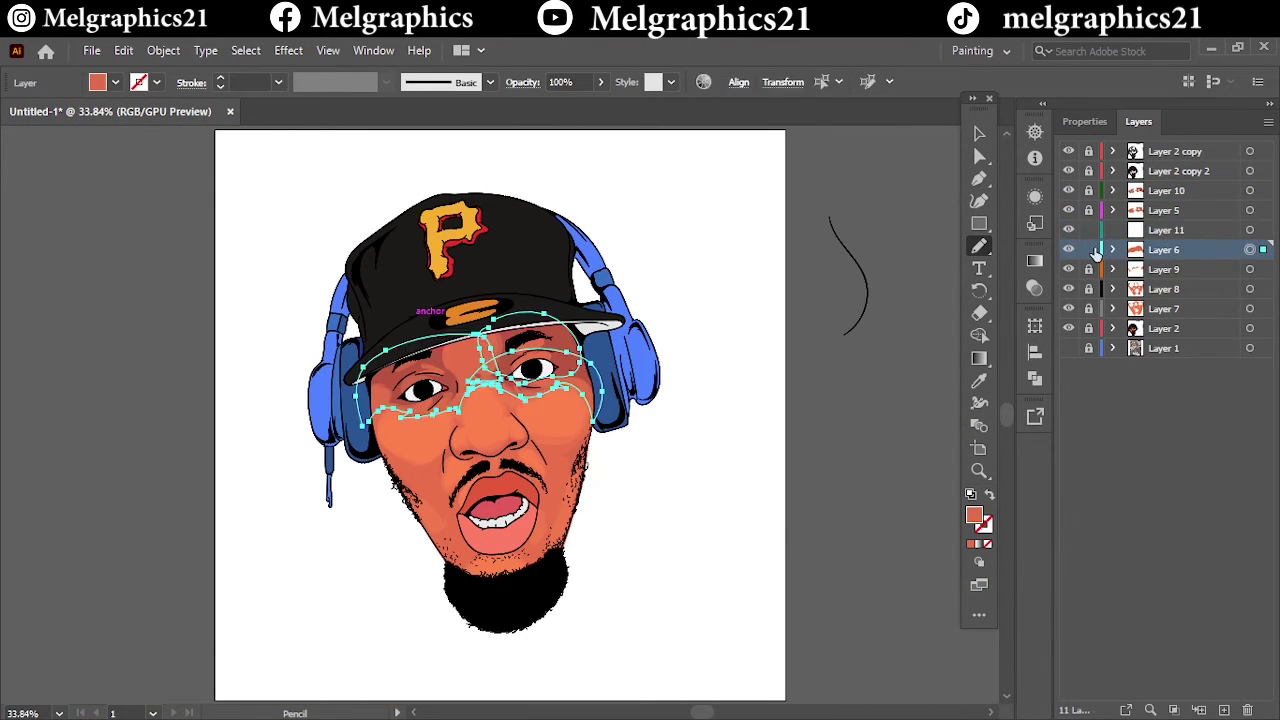
double_click(974, 515)
key("Return")
key("ctrl+1")
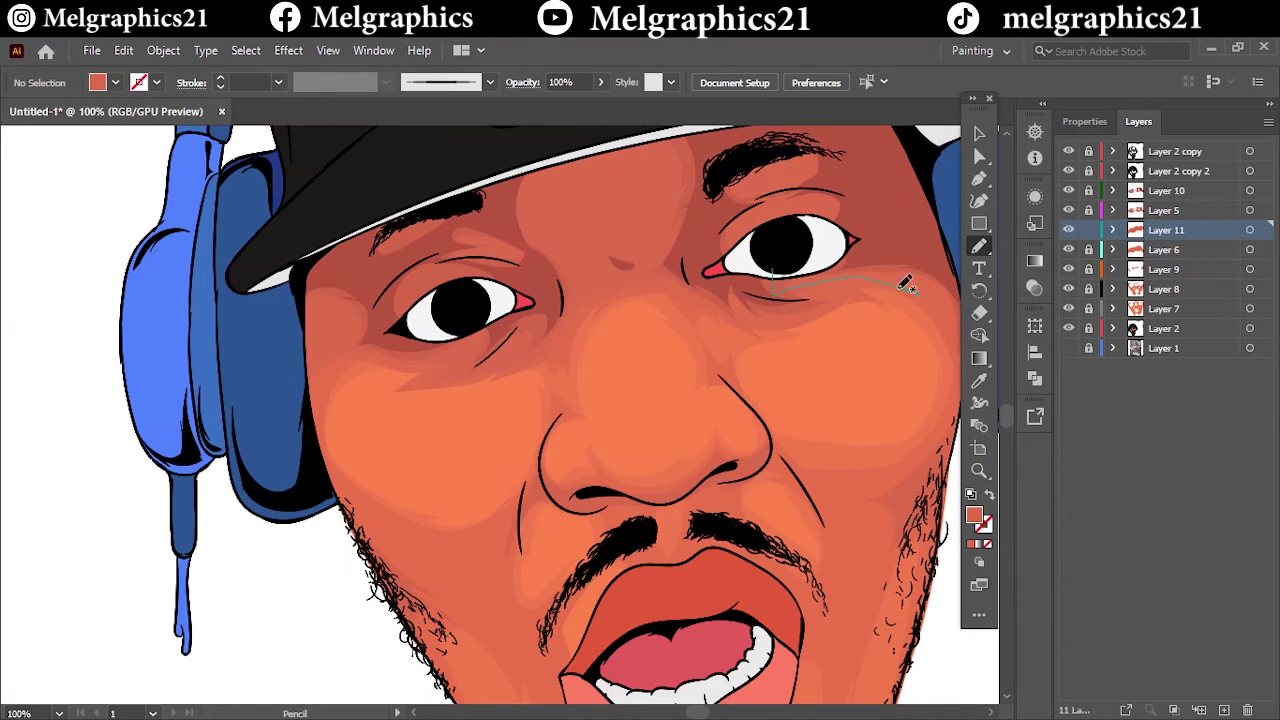
key("ctrl+0")
Step: Show the reference photo and sample the light orange skin tone as fill FF8257
left_click(1068, 367)
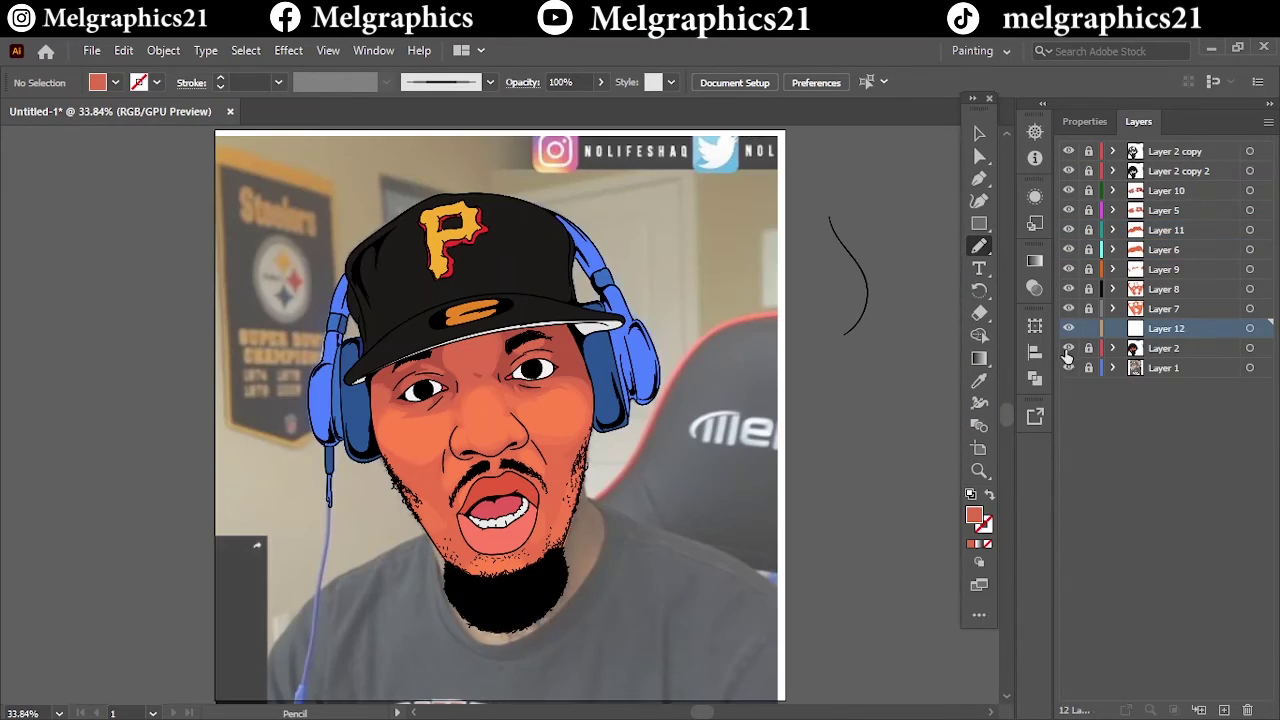
key("ctrl+plus")
key("ctrl+plus")
key("ctrl+plus")
key("i")
left_click(317, 500)
double_click(974, 515)
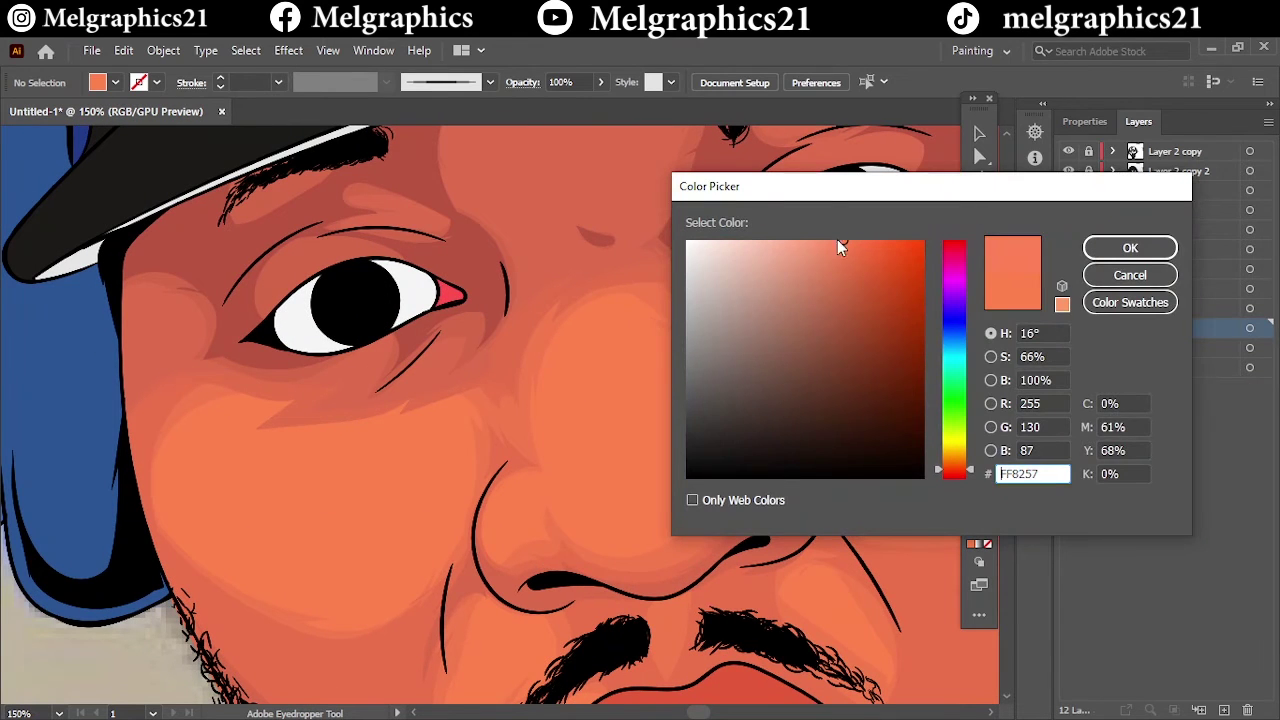
key("Return")
key("n")
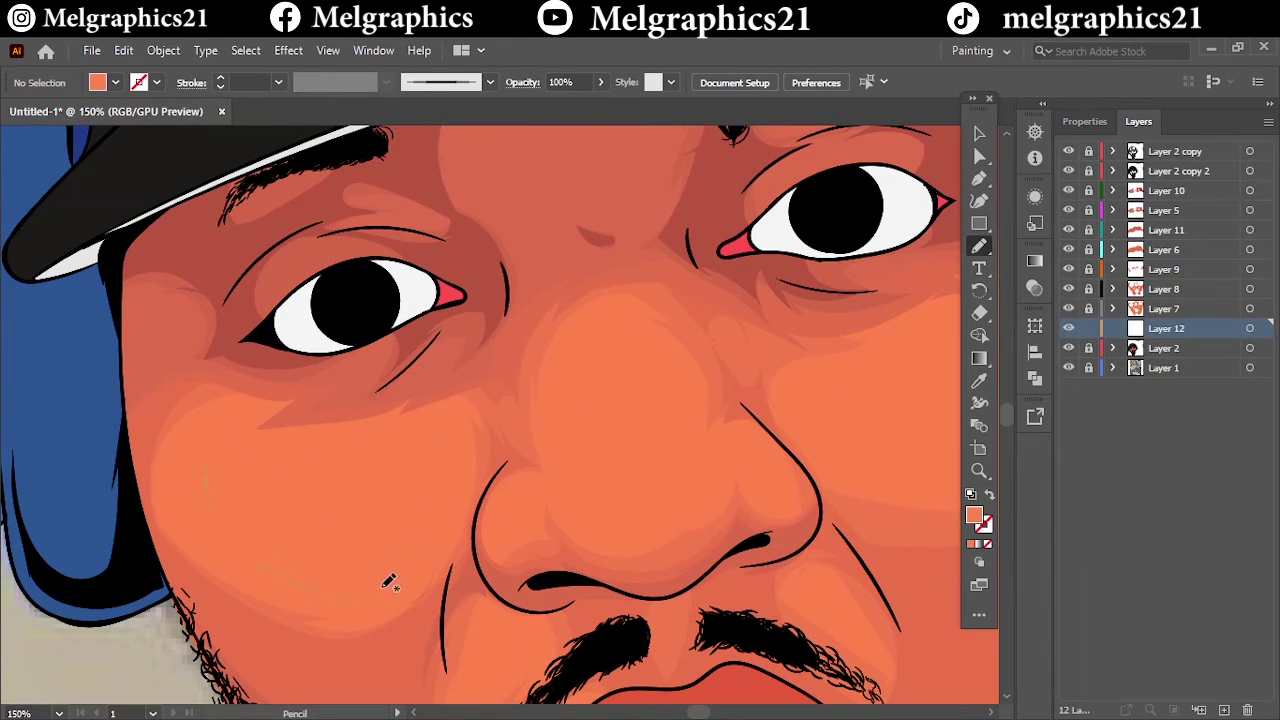
Step: Recolor the cheek highlight shape with slightly adjusted hue and saturation
key("v")
left_click(357, 580)
left_click(123, 50)
left_click(171, 457)
left_click(480, 630)
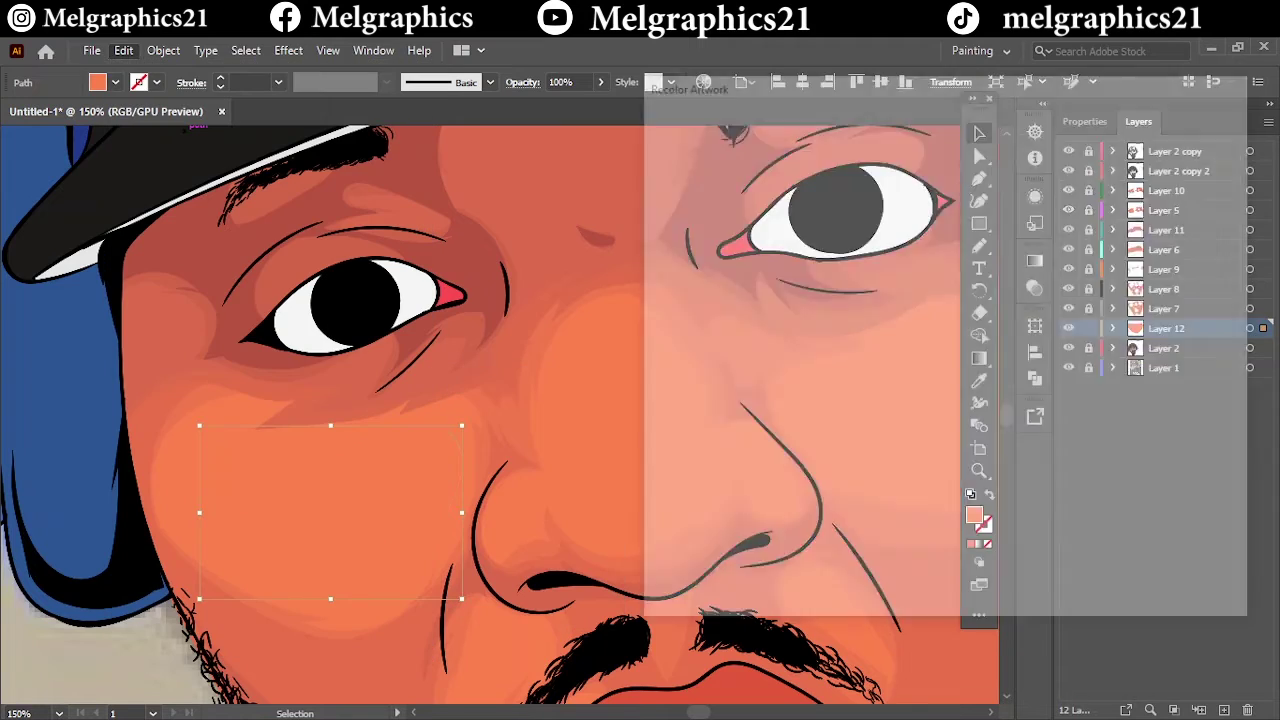
left_click_drag(777, 514, 776, 514)
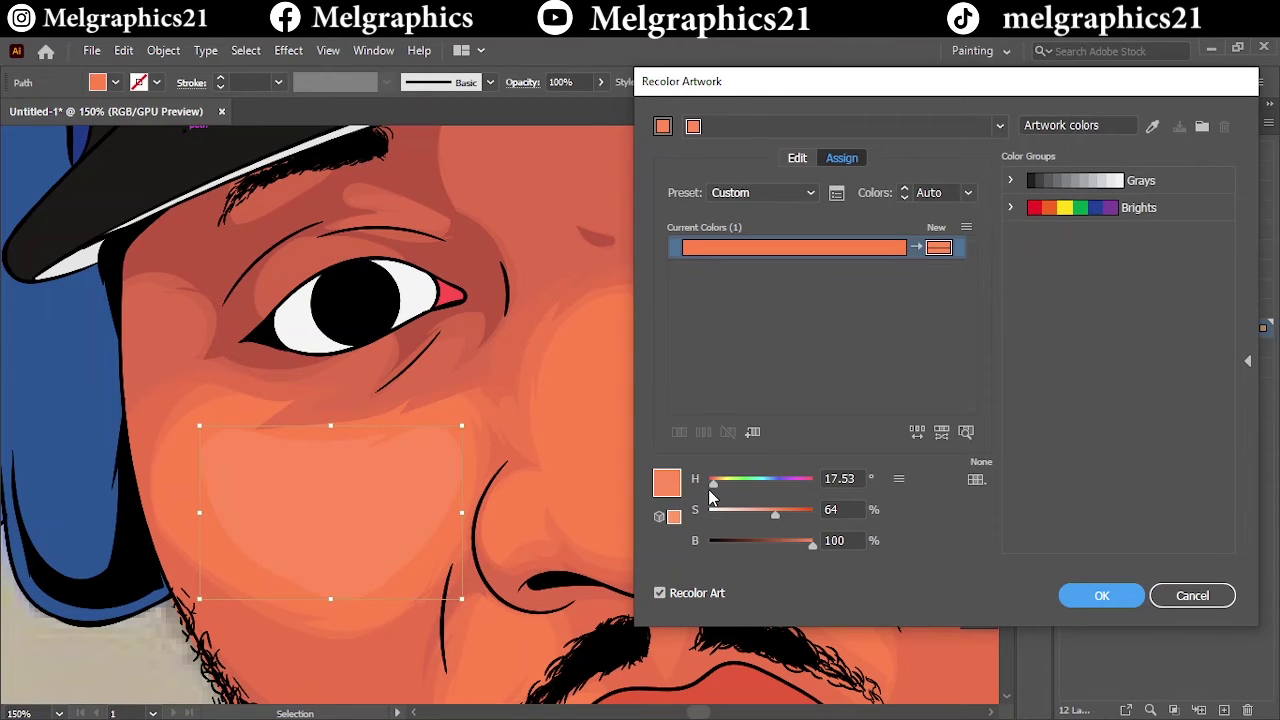
left_click_drag(714, 482, 715, 485)
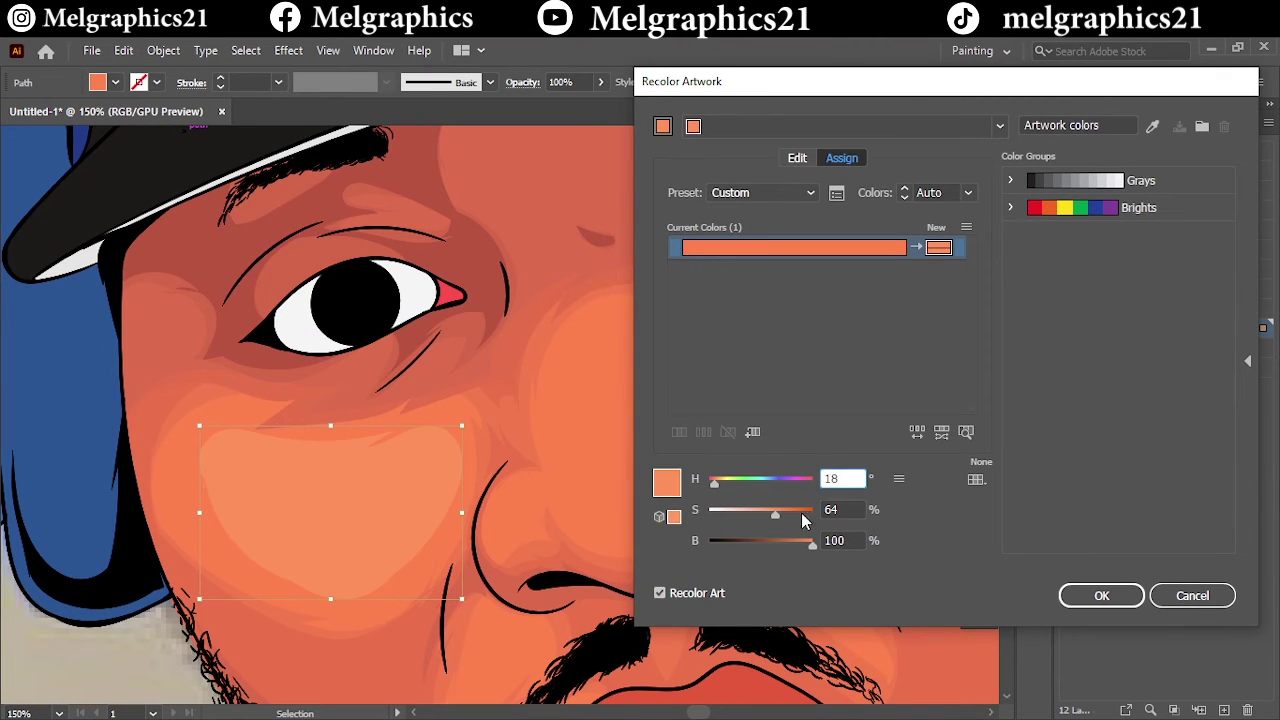
key("Return")
Step: Set fill FF885F and draw lighter highlight shapes on the cheek, nose and nostril
key("ctrl+0")
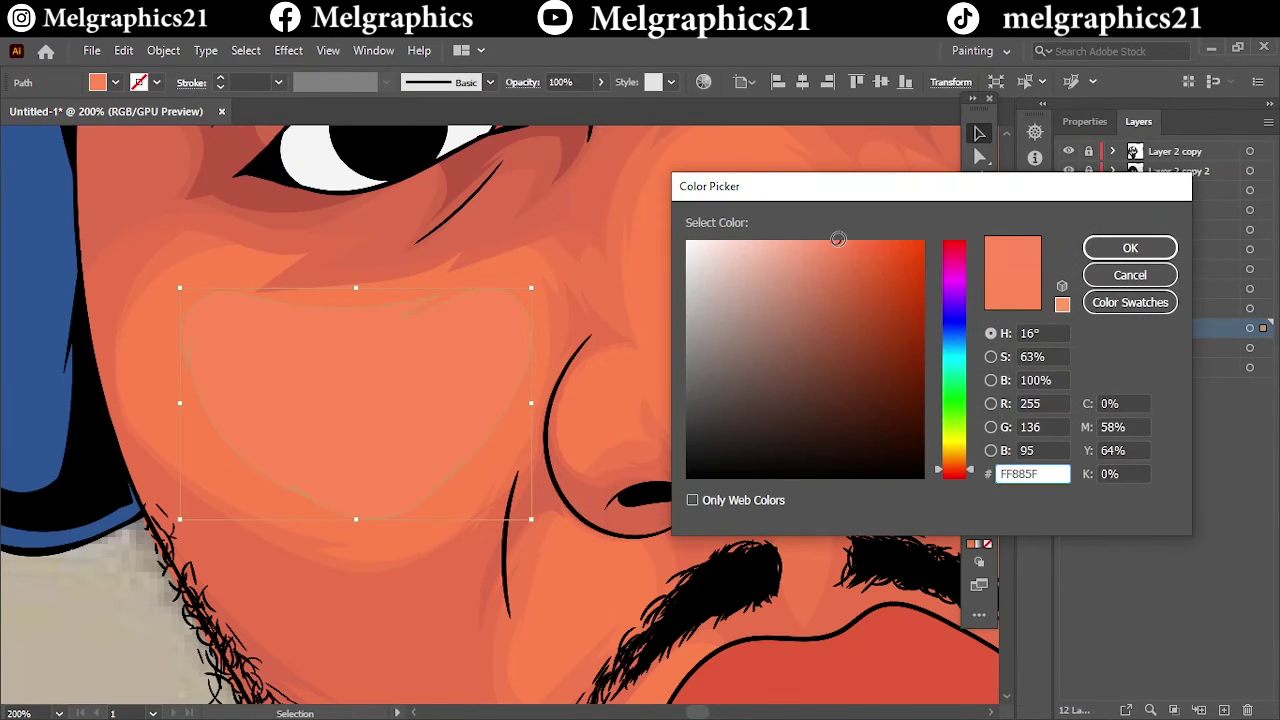
key("Return")
key("ctrl+0")
key("ctrl+1")
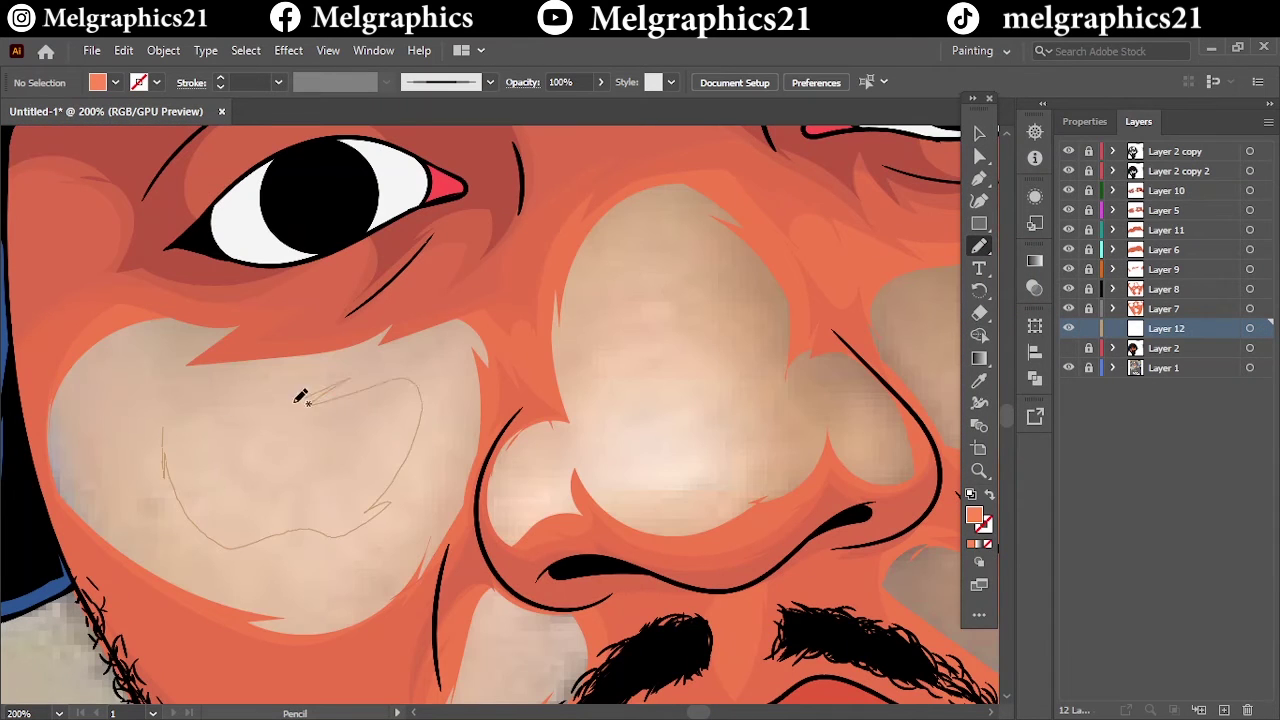
left_click_drag(300, 397, 165, 430)
left_click_drag(700, 462, 705, 458)
left_click_drag(660, 330, 663, 300)
left_click_drag(545, 450, 527, 455)
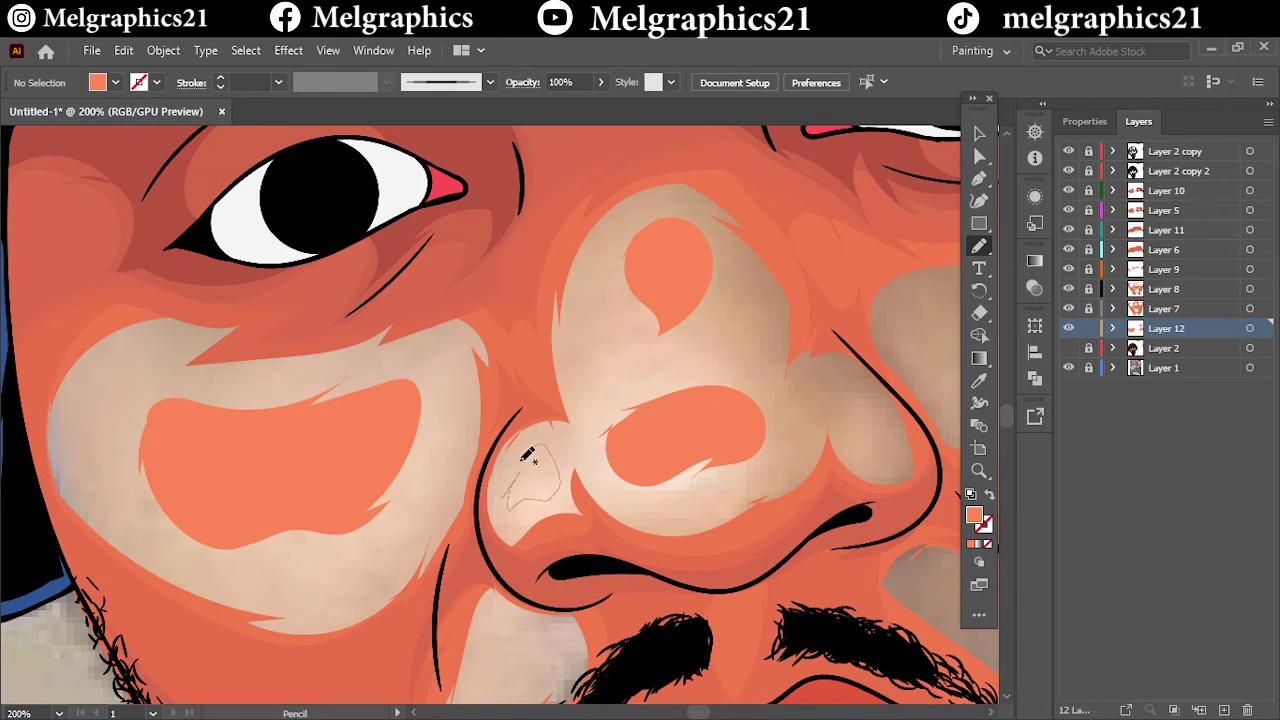
key("ctrl+1")
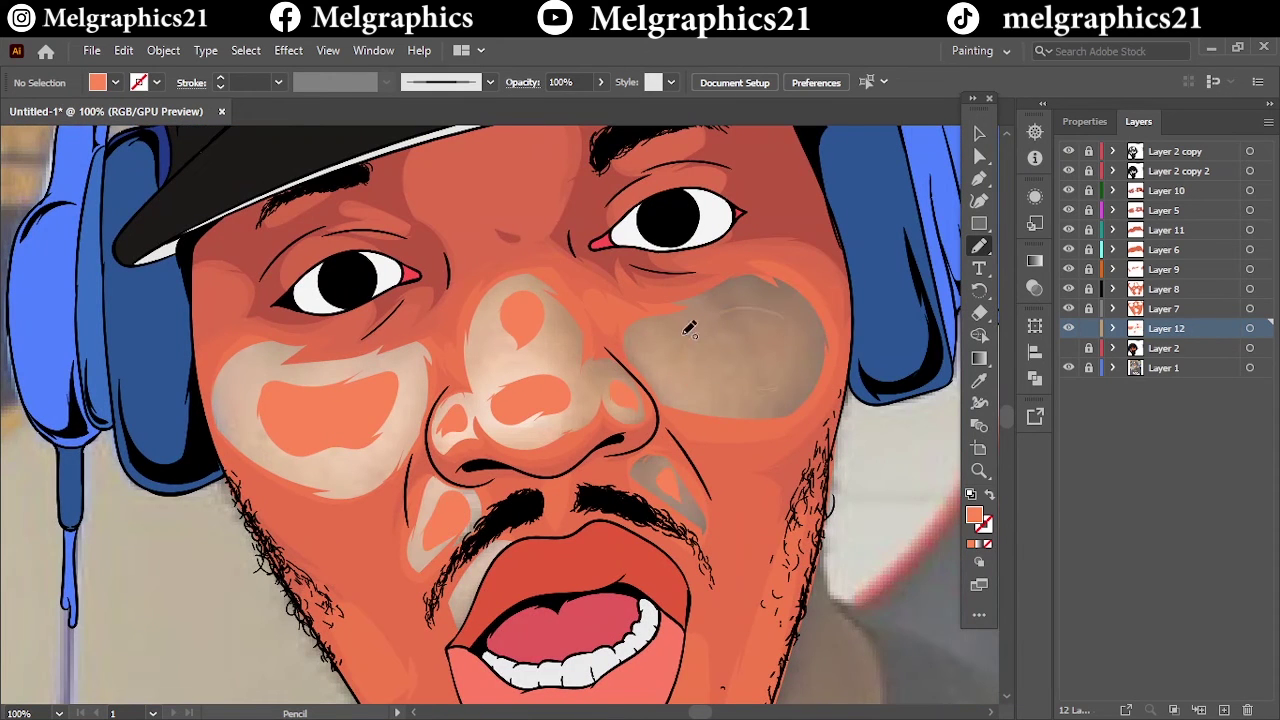
scroll(690, 330, "down", 5)
Step: Hide the reference photo and set the fill colour to FF8E66
left_click(1068, 367)
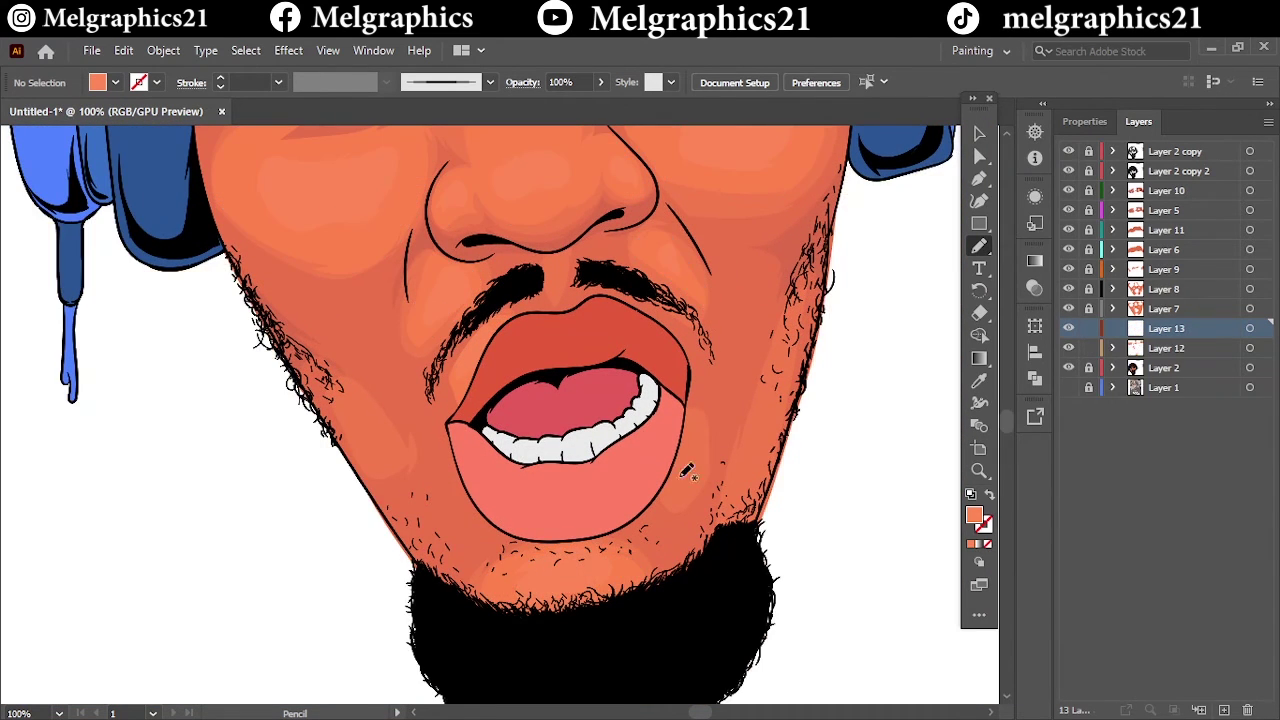
scroll(690, 400, "up", 4)
double_click(973, 515)
left_click(1130, 247)
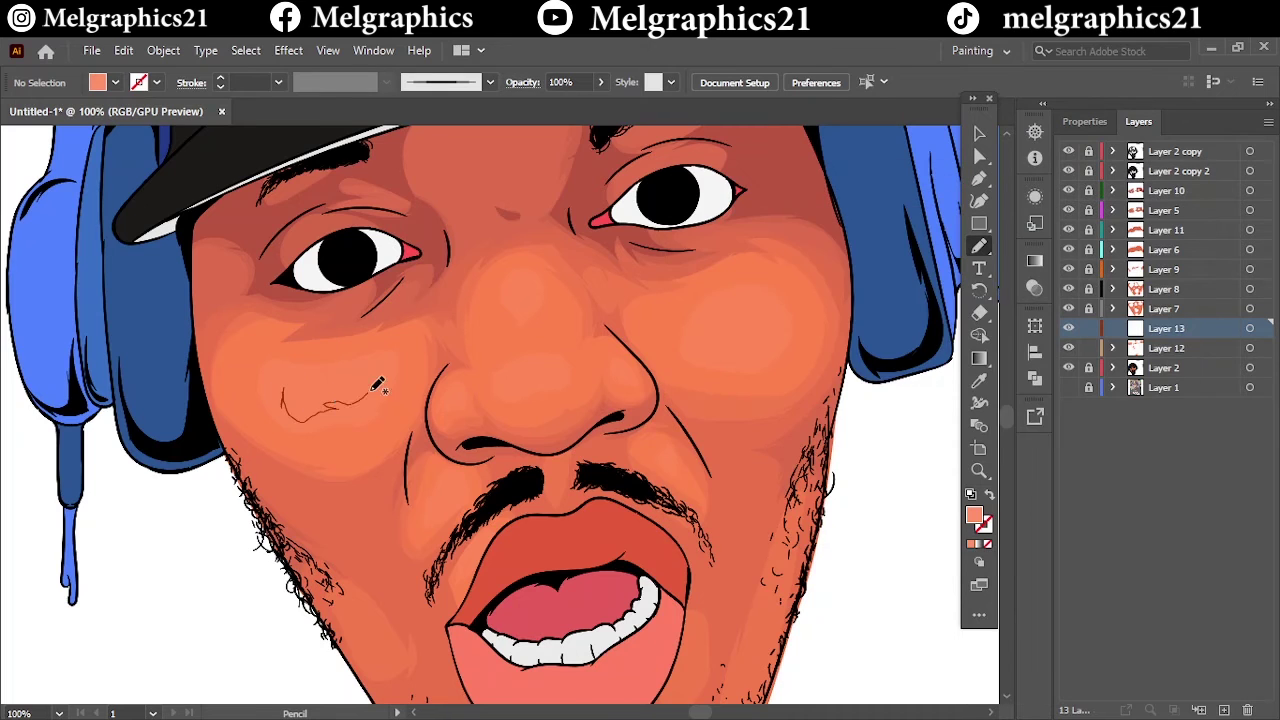
key("ctrl+0")
scroll(415, 448, "up", 4)
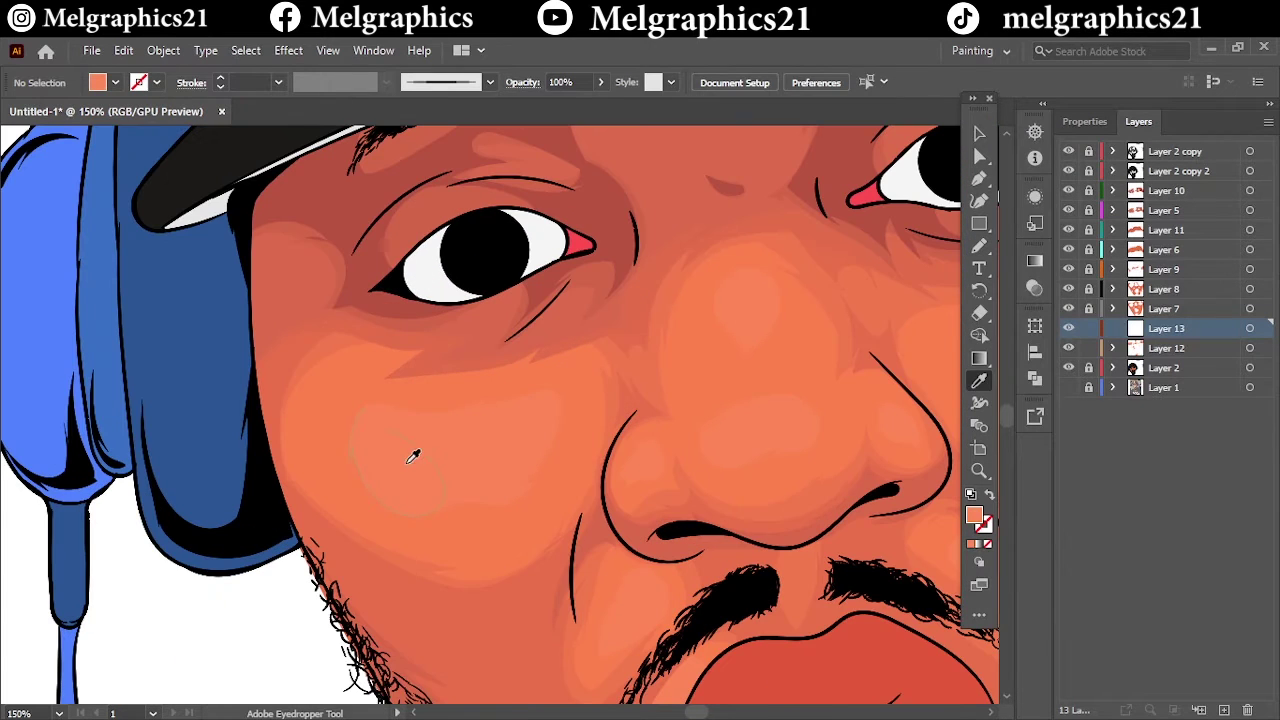
Step: Recolor the new cheek highlight, lowering its saturation to 59
key("v")
left_click(448, 449)
left_click(123, 50)
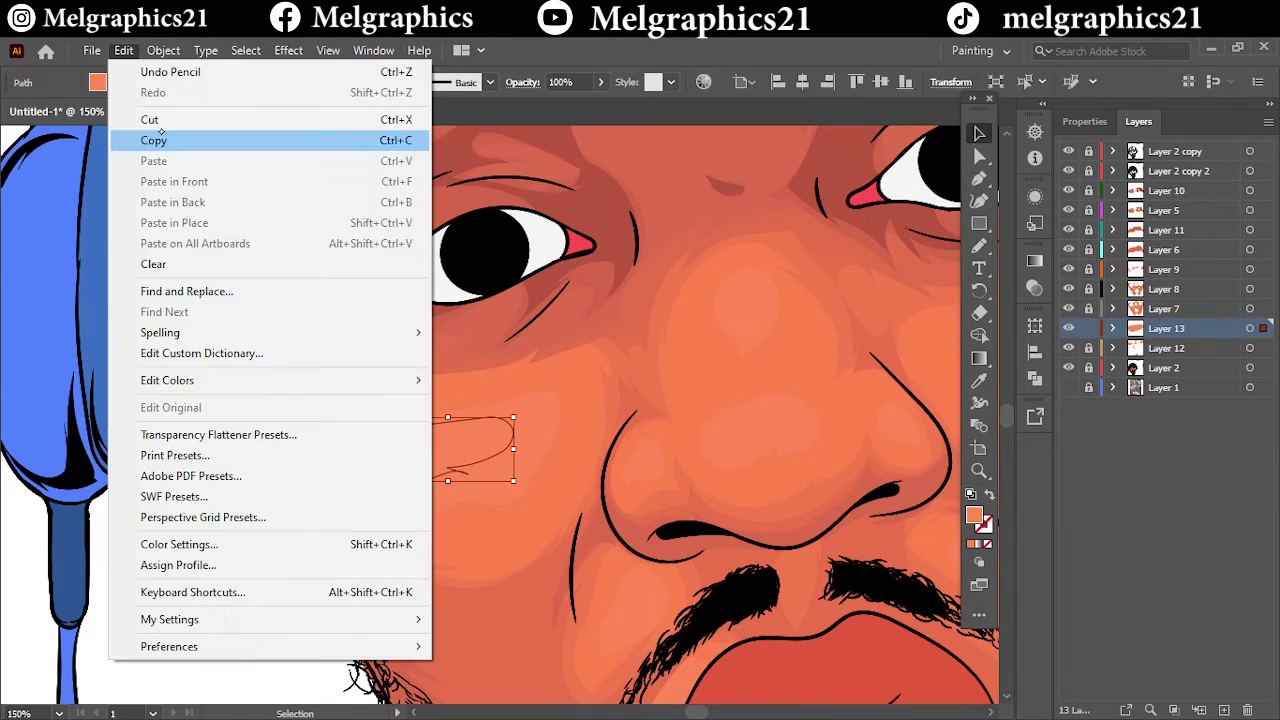
left_click(470, 457)
left_click_drag(762, 564, 754, 564)
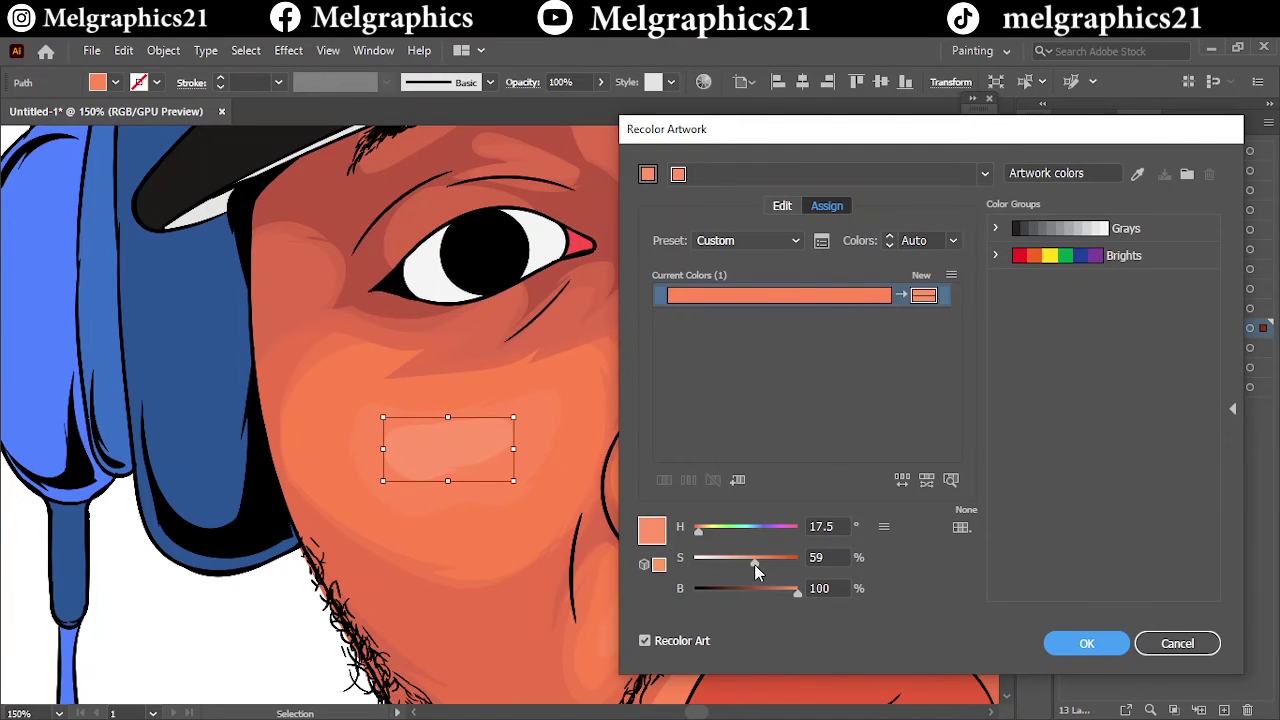
left_click(1065, 650)
Step: Sketch an additional highlight stroke on the nose
key("n")
mouse_move(722, 446)
left_mouse_down()
mouse_move(772, 432)
mouse_move(652, 457)
left_mouse_up()
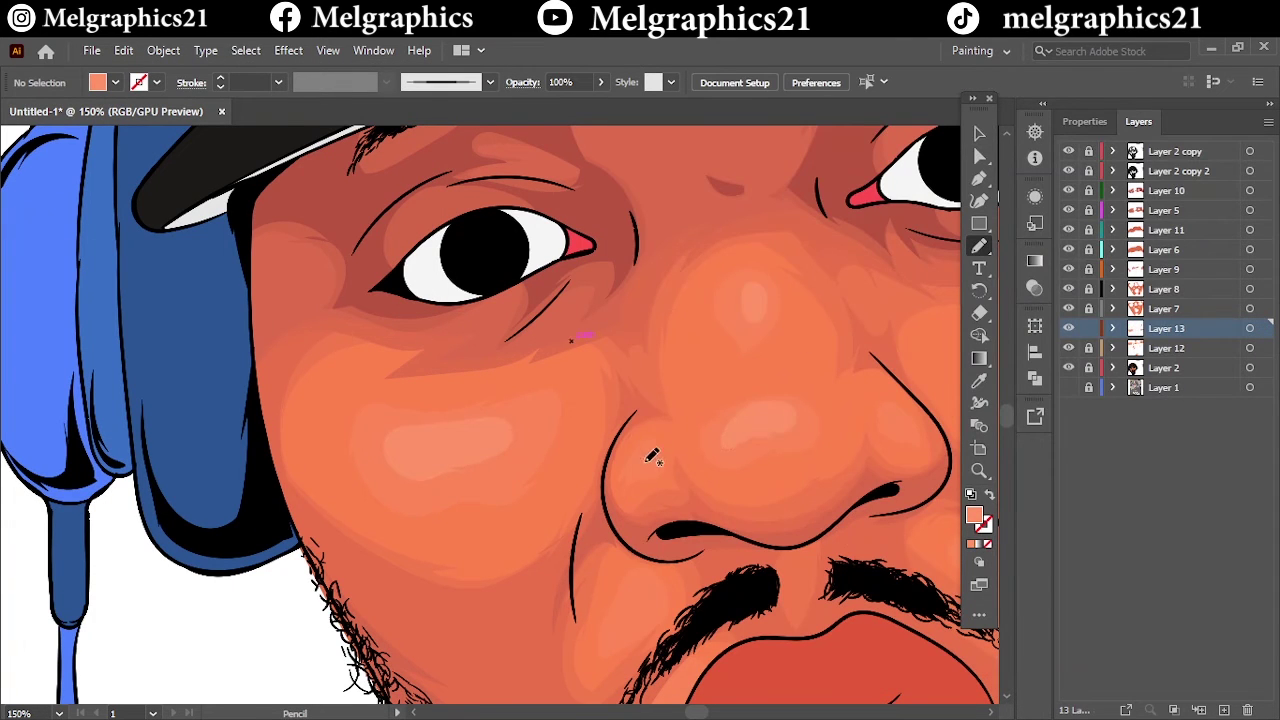
scroll(593, 624, "down", 5)
scroll(593, 624, "down", 3)
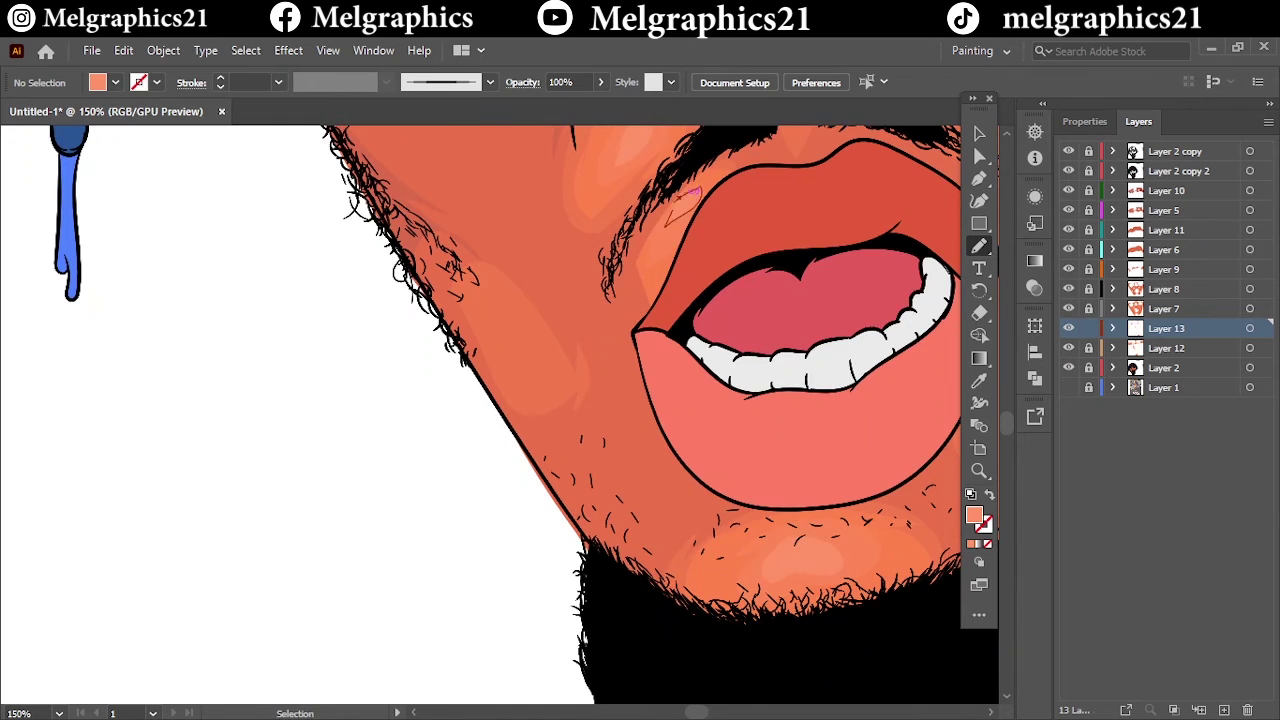
key("ctrl+0")
Step: Add a new layer and sample the ear cup's dark blue 2A5593 as fill
left_click(1170, 170)
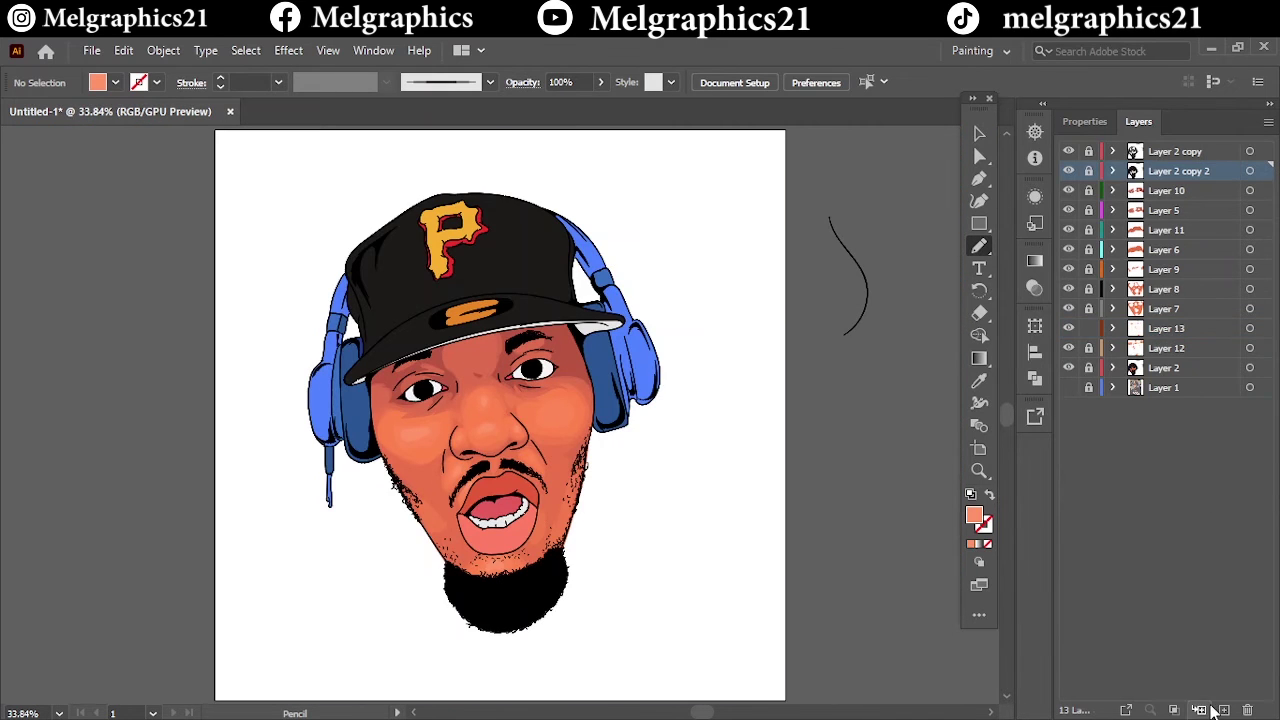
left_click(1199, 710)
scroll(332, 417, "up", 5)
key("i")
left_click(443, 414)
double_click(974, 516)
key("Return")
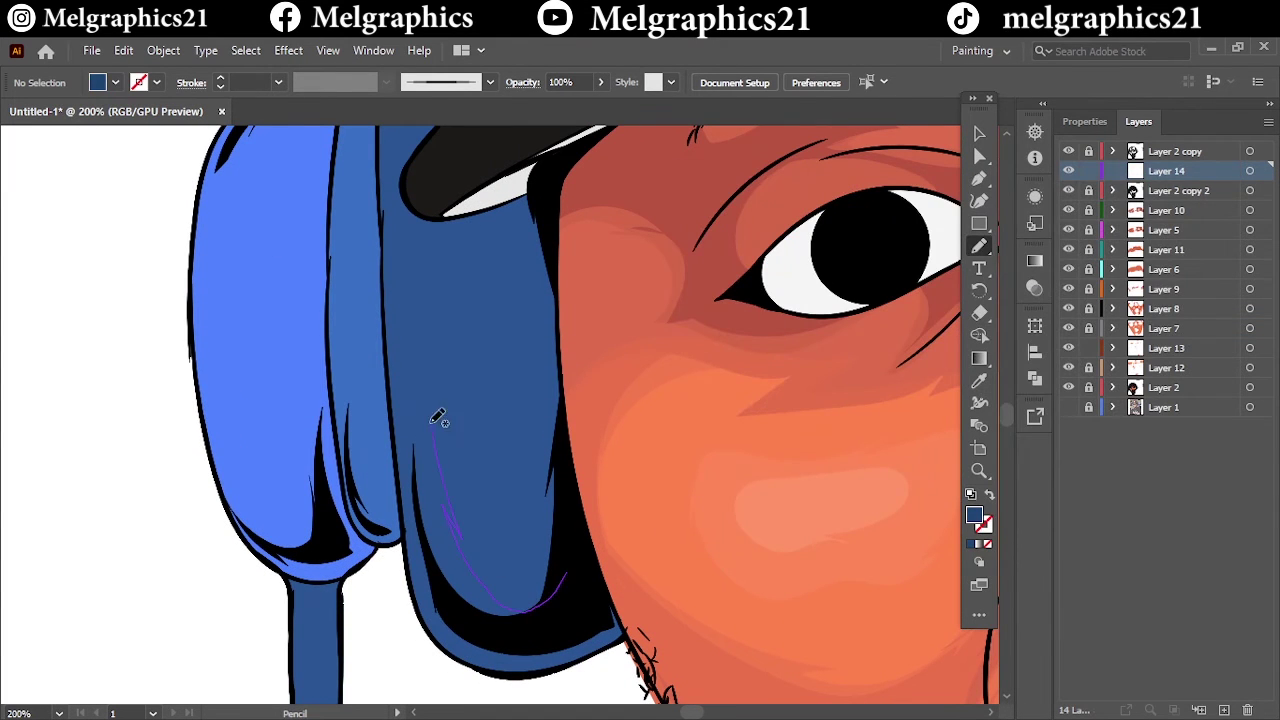
Step: Draw dark blue shading on the ear cups, under the cap brim and on the headband
left_click_drag(437, 632, 570, 650)
scroll(427, 601, "up", 5)
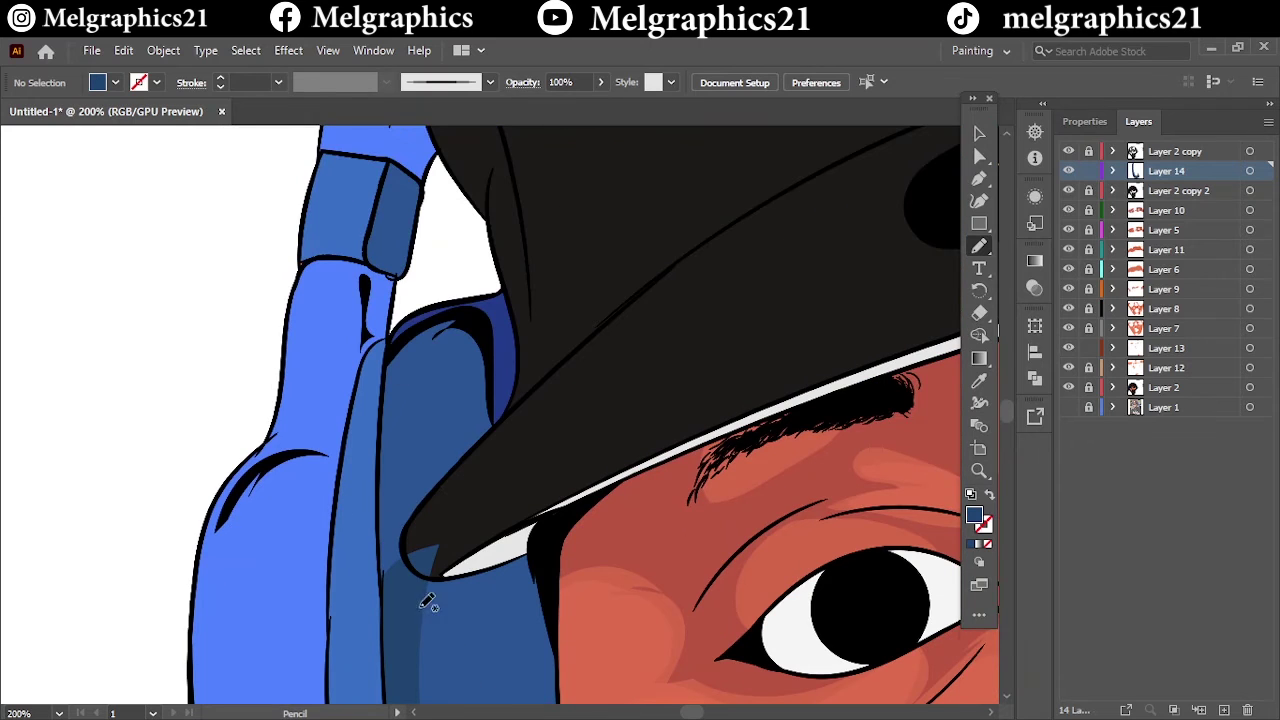
left_click_drag(390, 570, 402, 574)
key("ctrl+0")
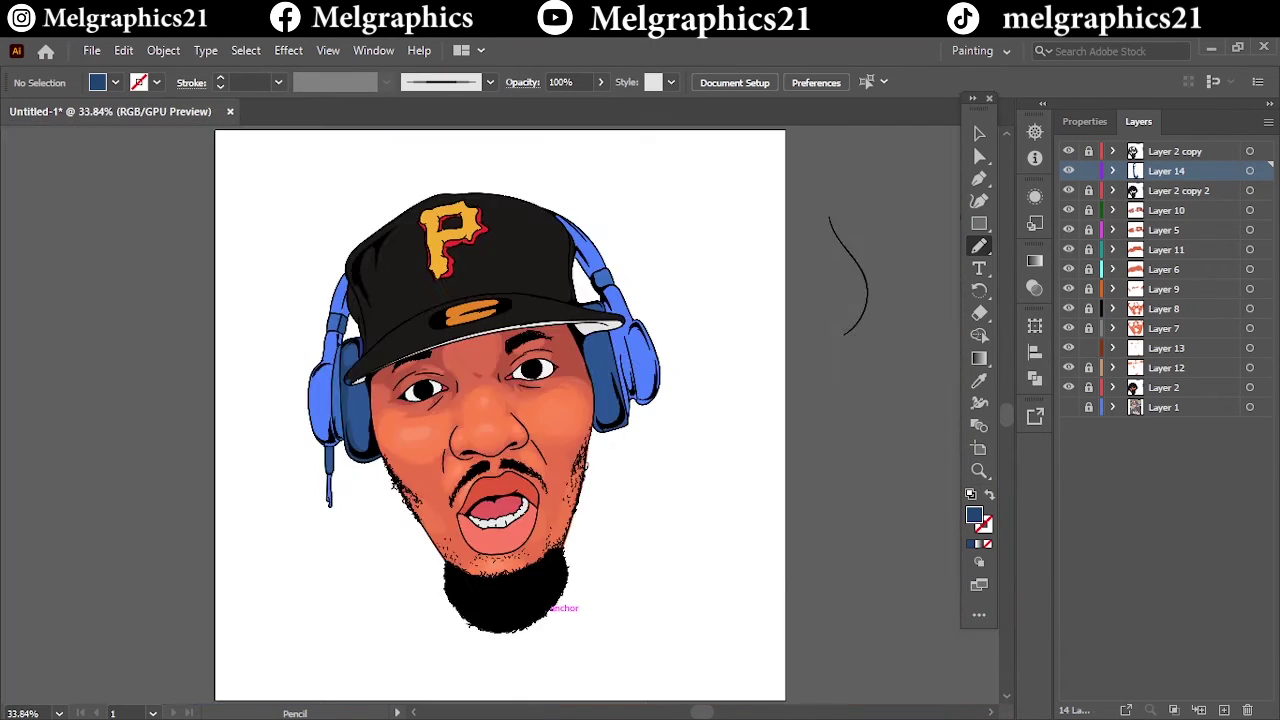
scroll(590, 270, "up", 5)
left_click_drag(524, 293, 479, 284)
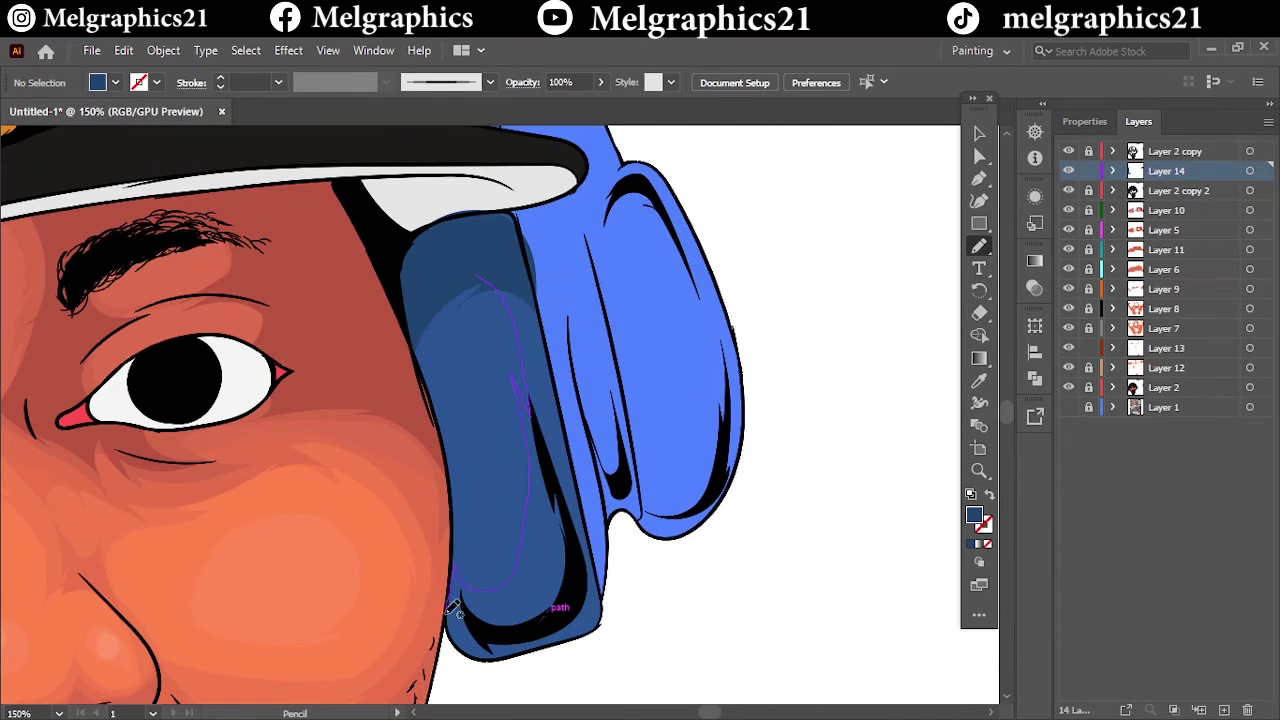
left_click_drag(597, 553, 563, 345)
key("ctrl+0")
scroll(447, 333, "up", 5)
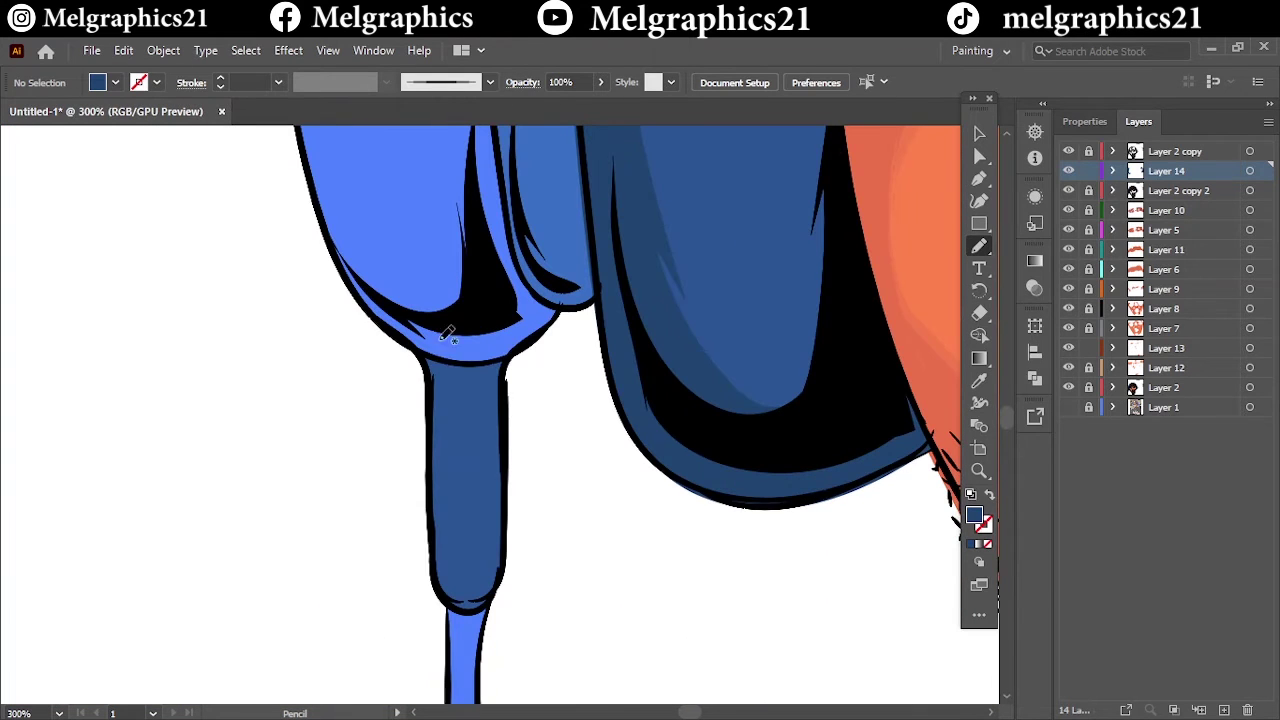
left_click_drag(436, 372, 433, 368)
key("ctrl+0")
scroll(531, 492, "up", 5)
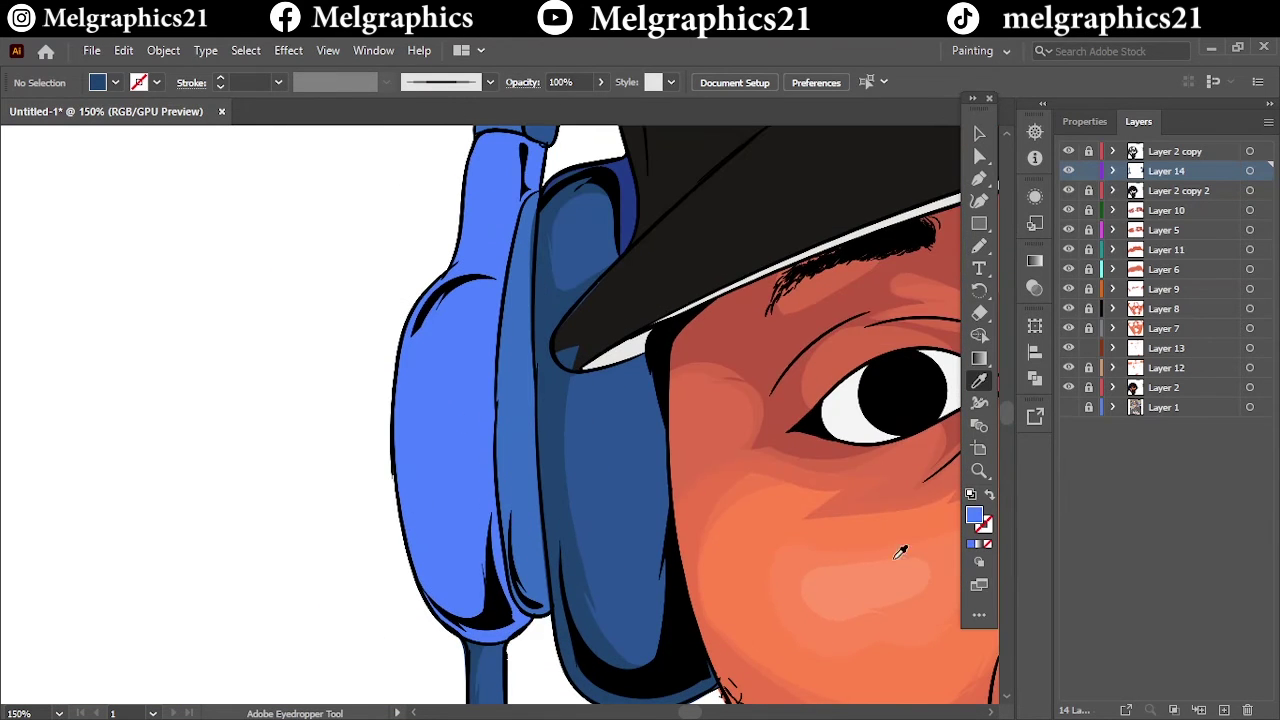
Step: Switch to a lighter blue fill and add highlights on the ear cup
double_click(974, 515)
left_click(1163, 249)
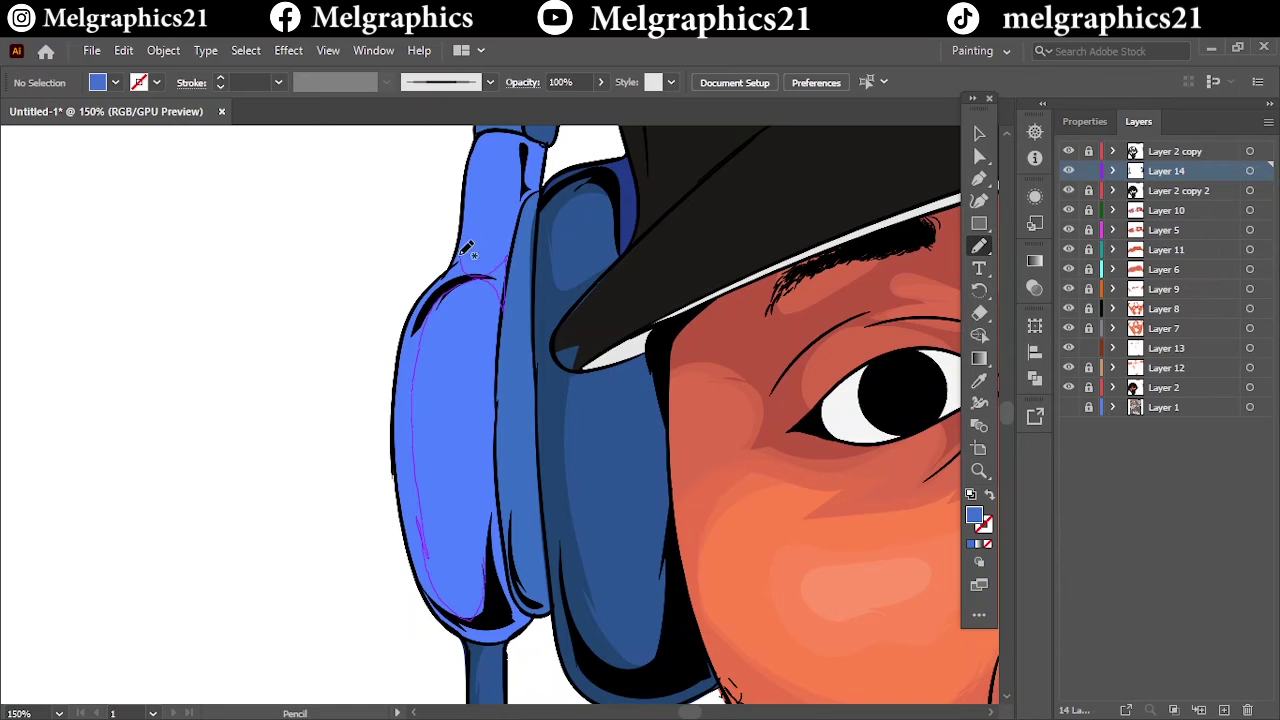
left_click_drag(507, 580, 458, 582)
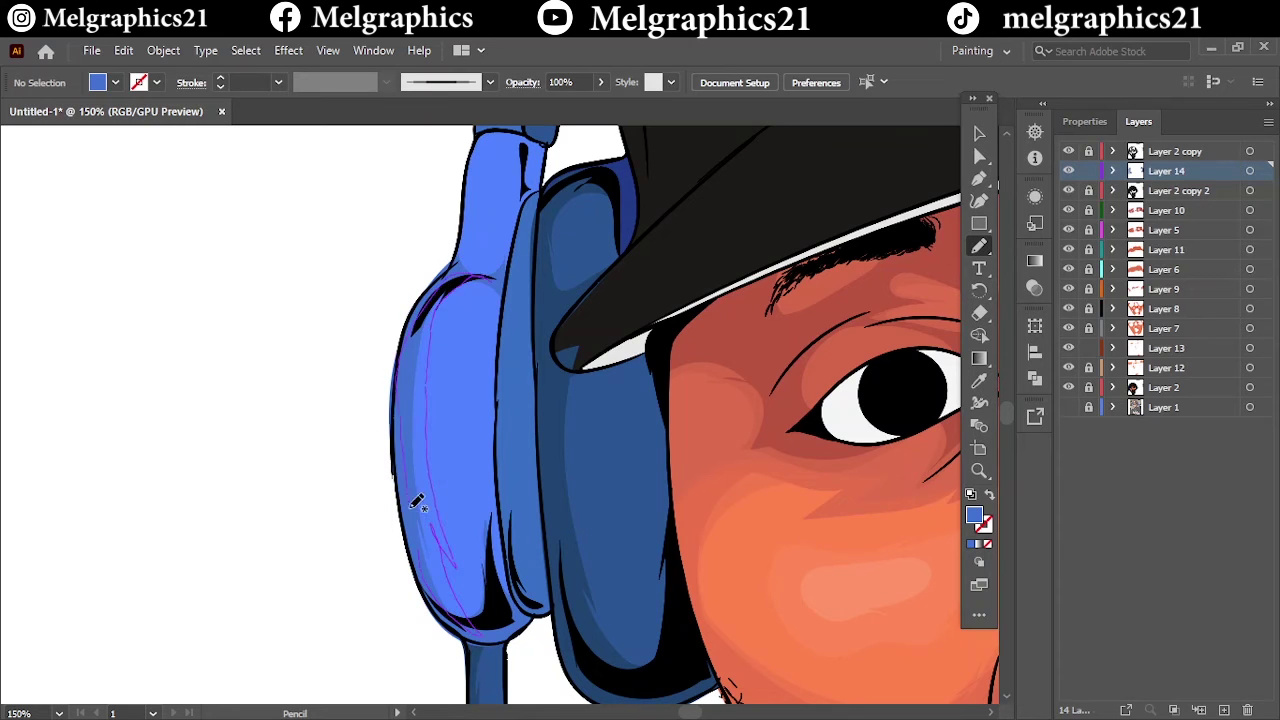
left_click_drag(417, 502, 415, 480)
key("ctrl+0")
Step: Add light blue highlights along the headband
scroll(317, 362, "up", 5)
left_click_drag(408, 326, 406, 330)
scroll(360, 528, "up", 5)
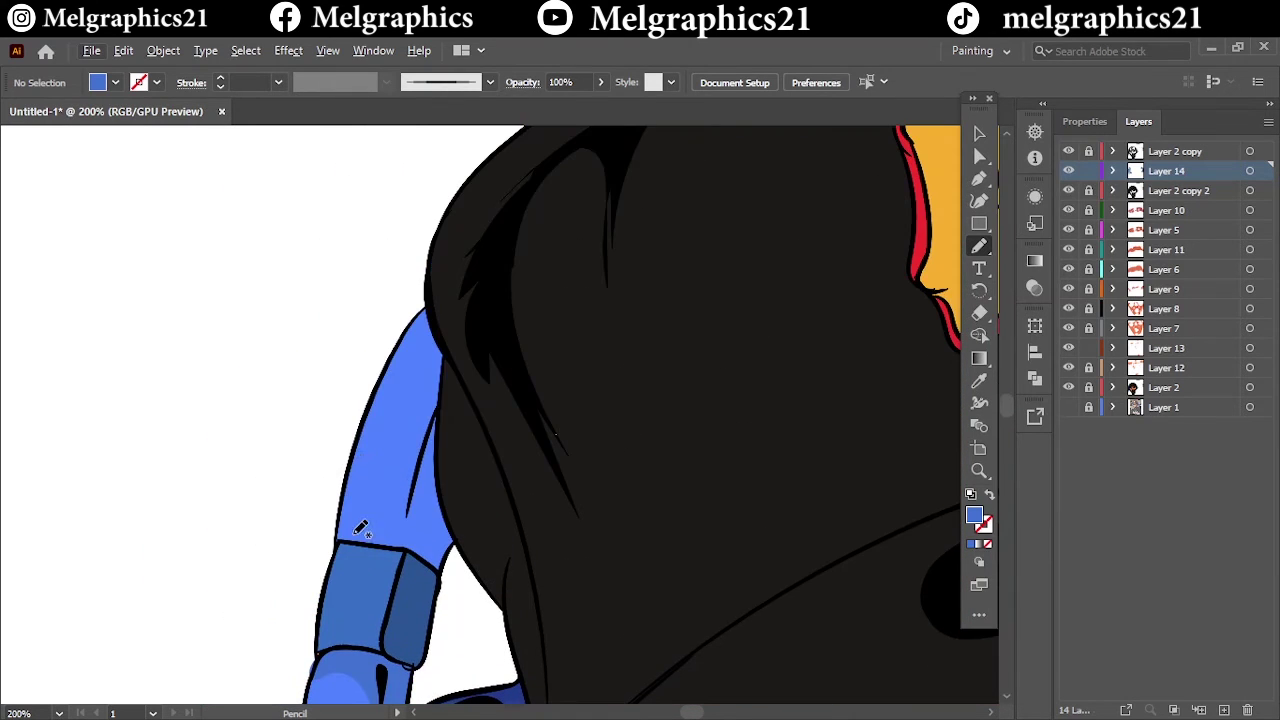
left_click_drag(367, 538, 352, 540)
left_click_drag(396, 356, 438, 372)
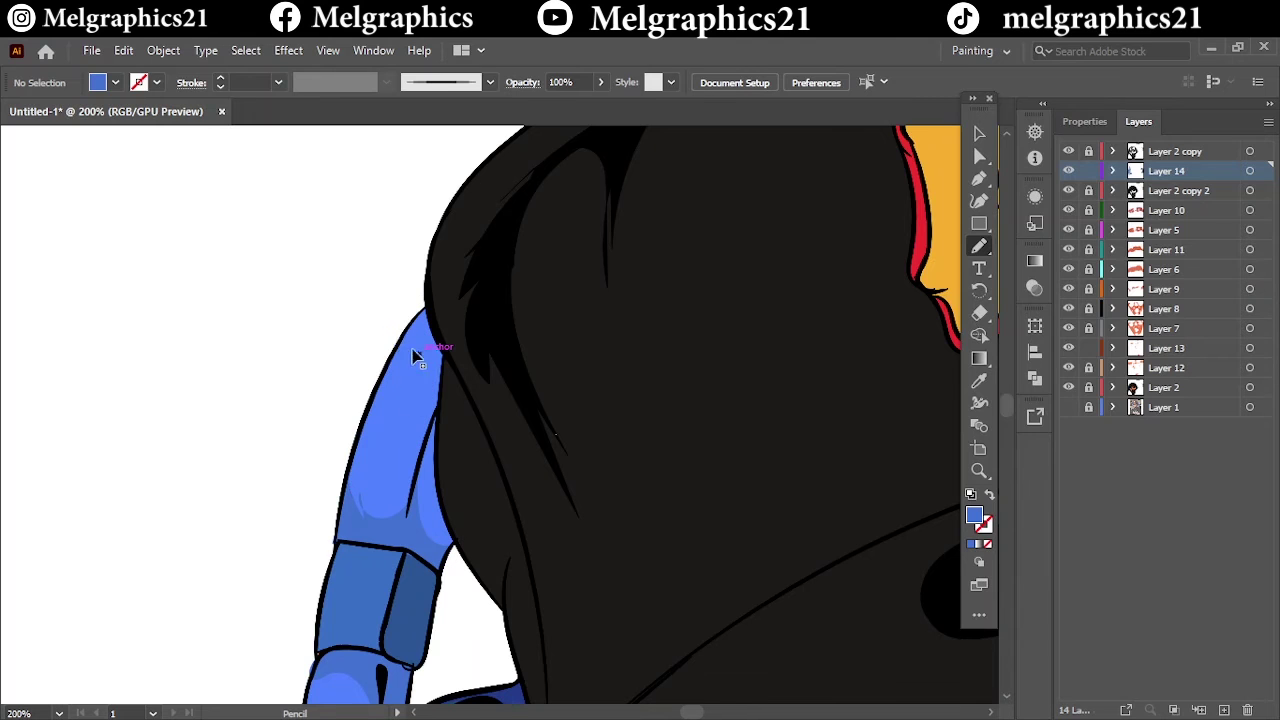
left_click_drag(422, 326, 420, 318)
key("ctrl+0")
scroll(680, 337, "up", 5)
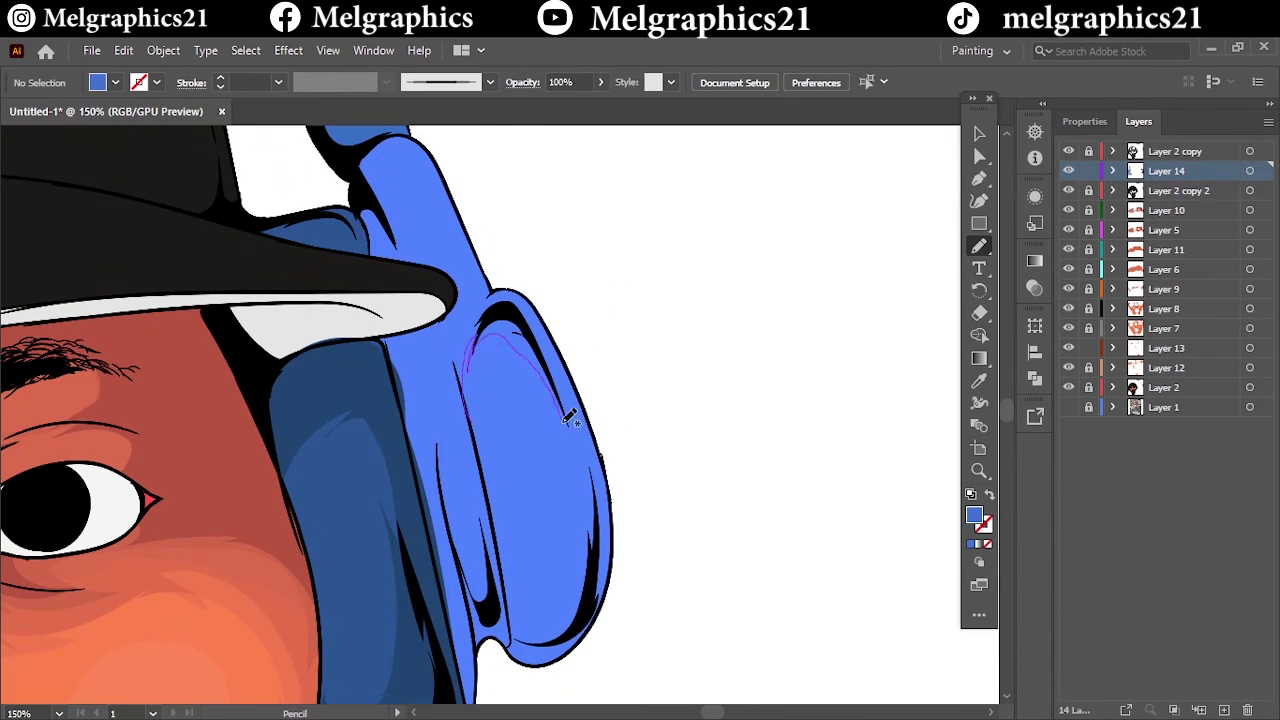
Step: Add a right ear cup highlight plus dark shading along its edge and the headband
left_click_drag(568, 418, 460, 395)
left_click_drag(615, 558, 600, 458)
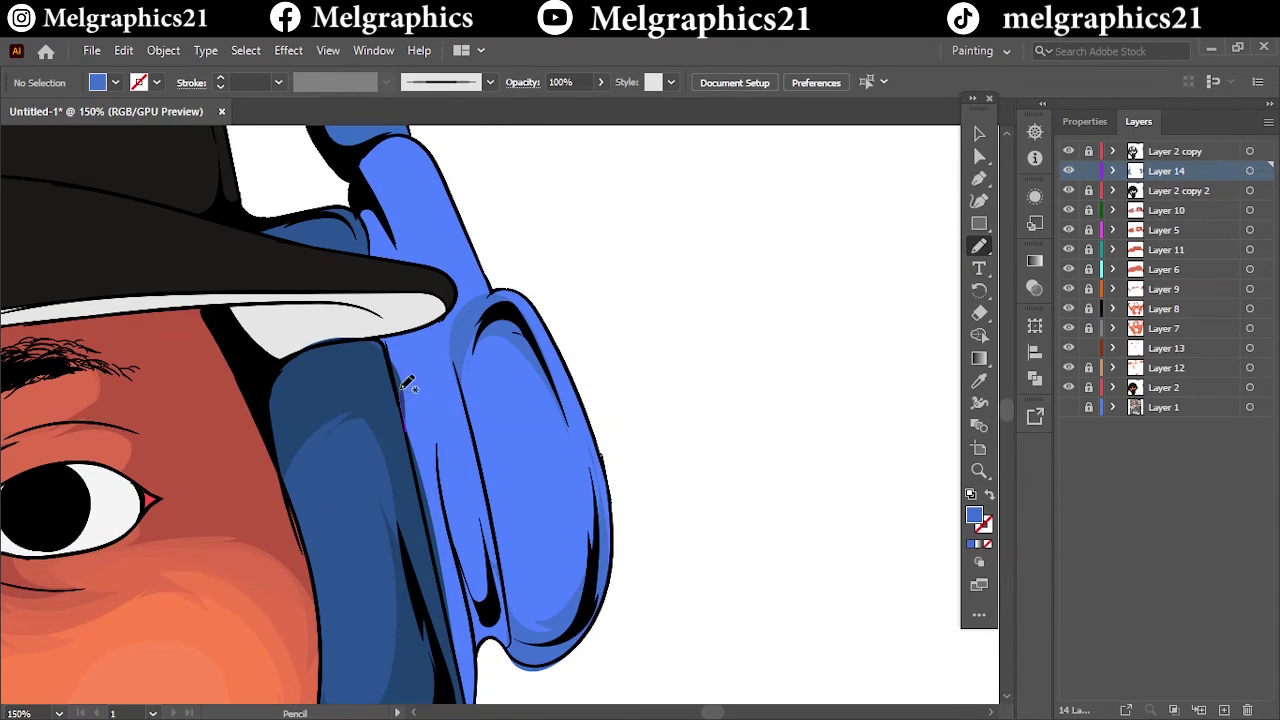
left_click_drag(463, 315, 462, 318)
scroll(410, 455, "up", 5)
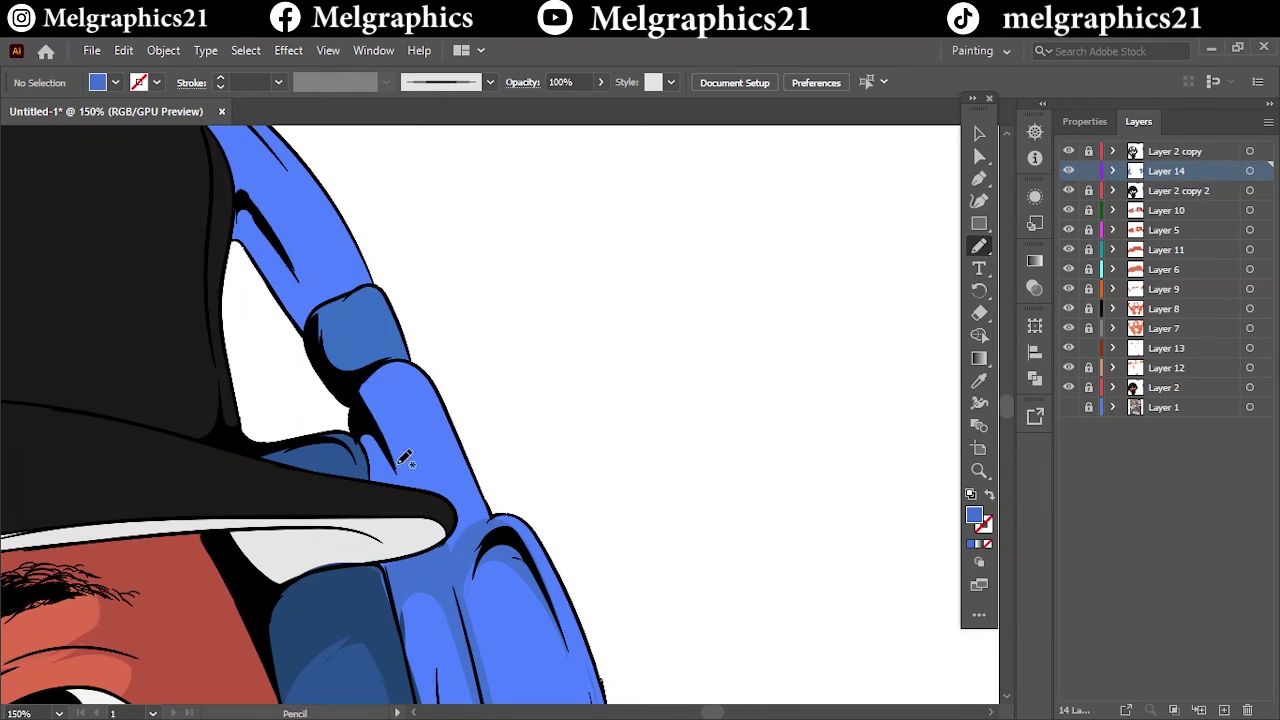
scroll(375, 480, "up", 3)
left_click_drag(297, 313, 300, 318)
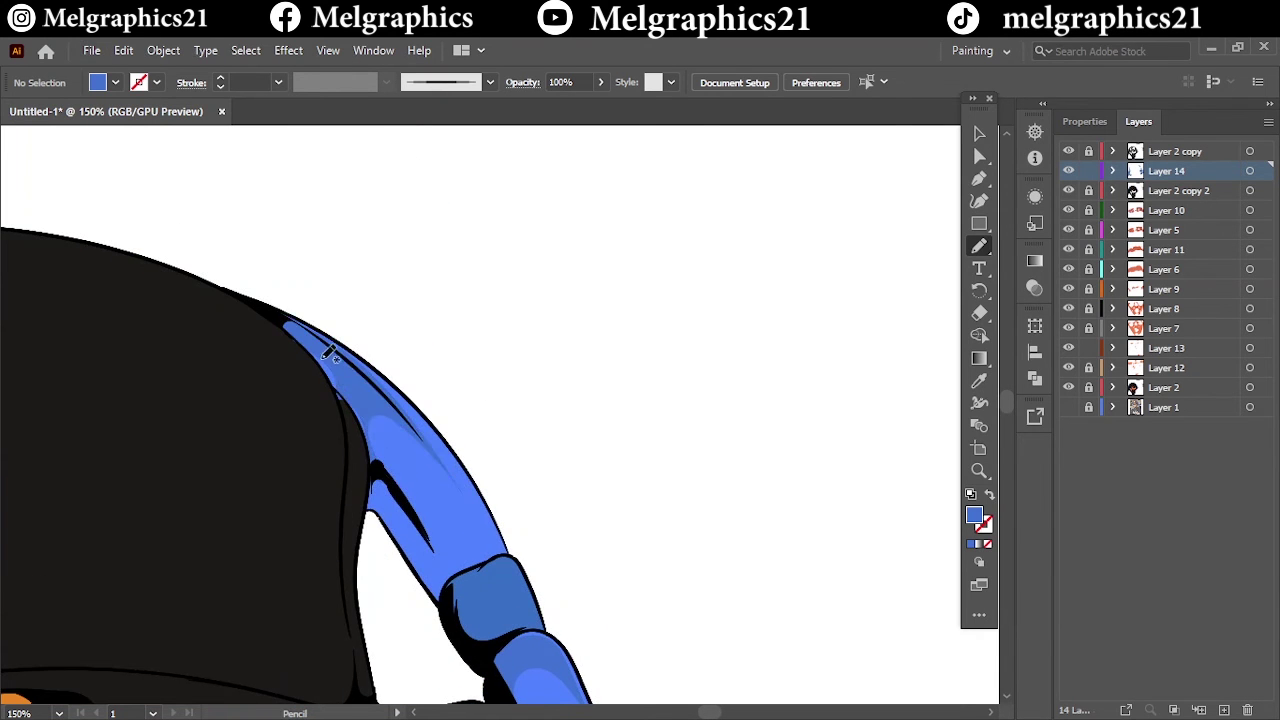
key("ctrl+0")
scroll(394, 329, "up", 4)
Step: Sample the cap's near-black colour 1C1A19 as the fill
double_click(974, 515)
left_click(700, 457)
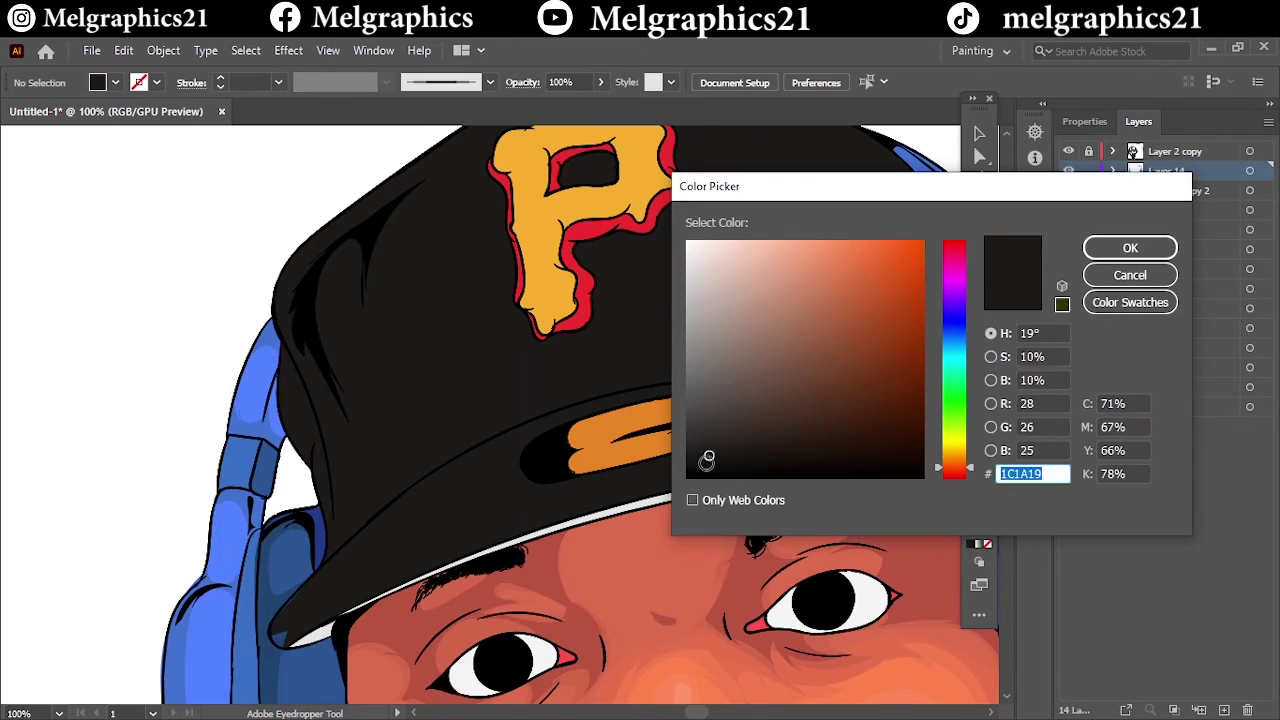
key("Return")
scroll(300, 590, "up", 2)
scroll(260, 600, "up", 1)
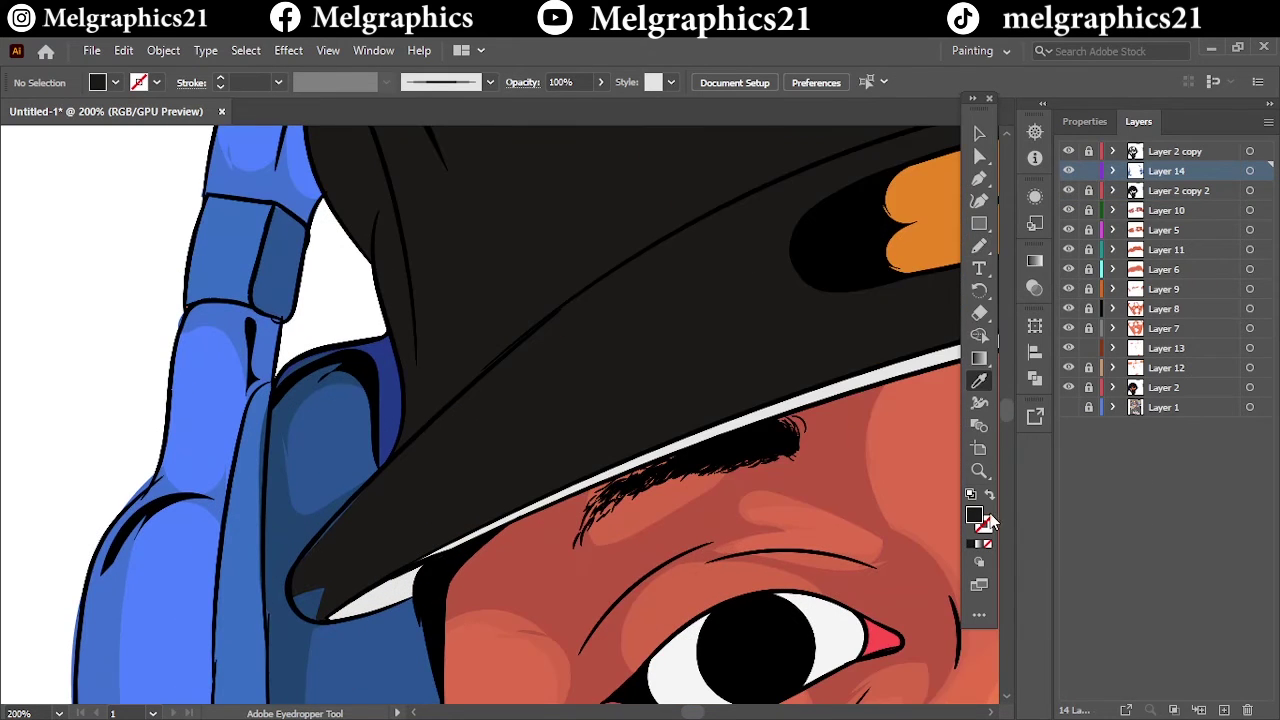
double_click(974, 515)
left_click(1125, 249)
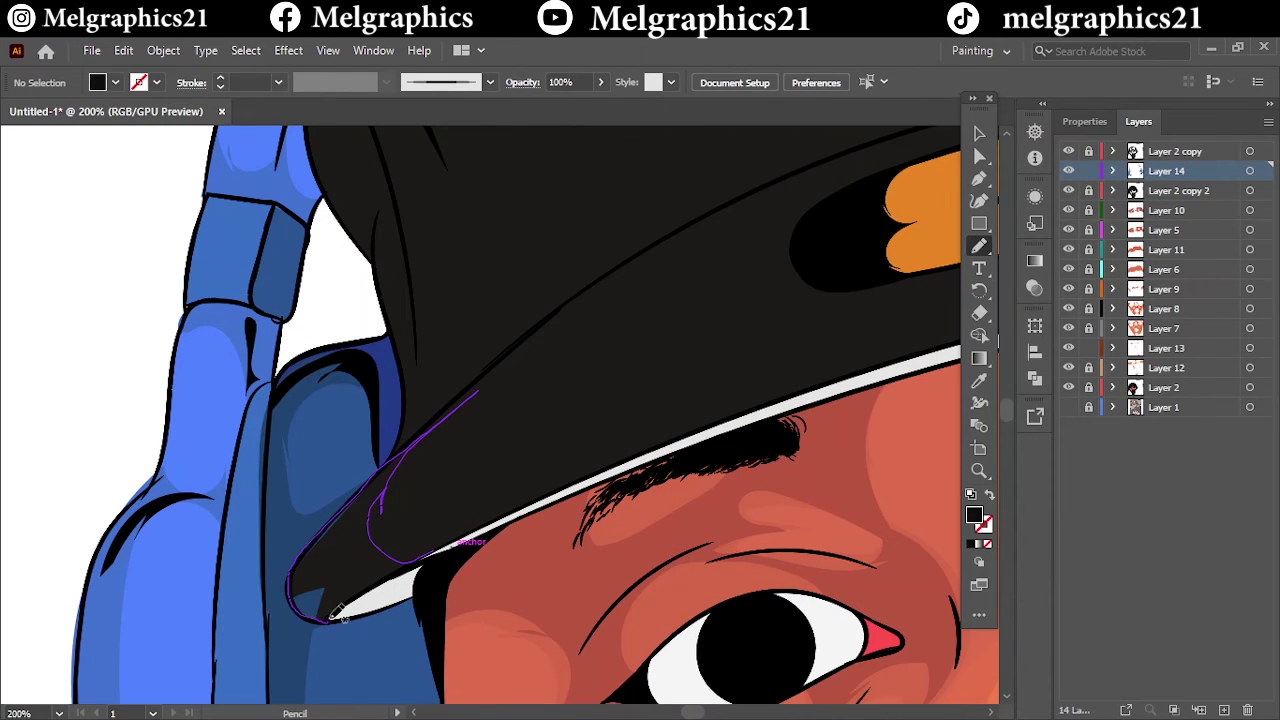
Step: Draw black shading shapes at the brim corner and along the cap's side
left_click_drag(338, 615, 336, 617)
scroll(437, 308, "down", 1)
left_click_drag(498, 301, 453, 264)
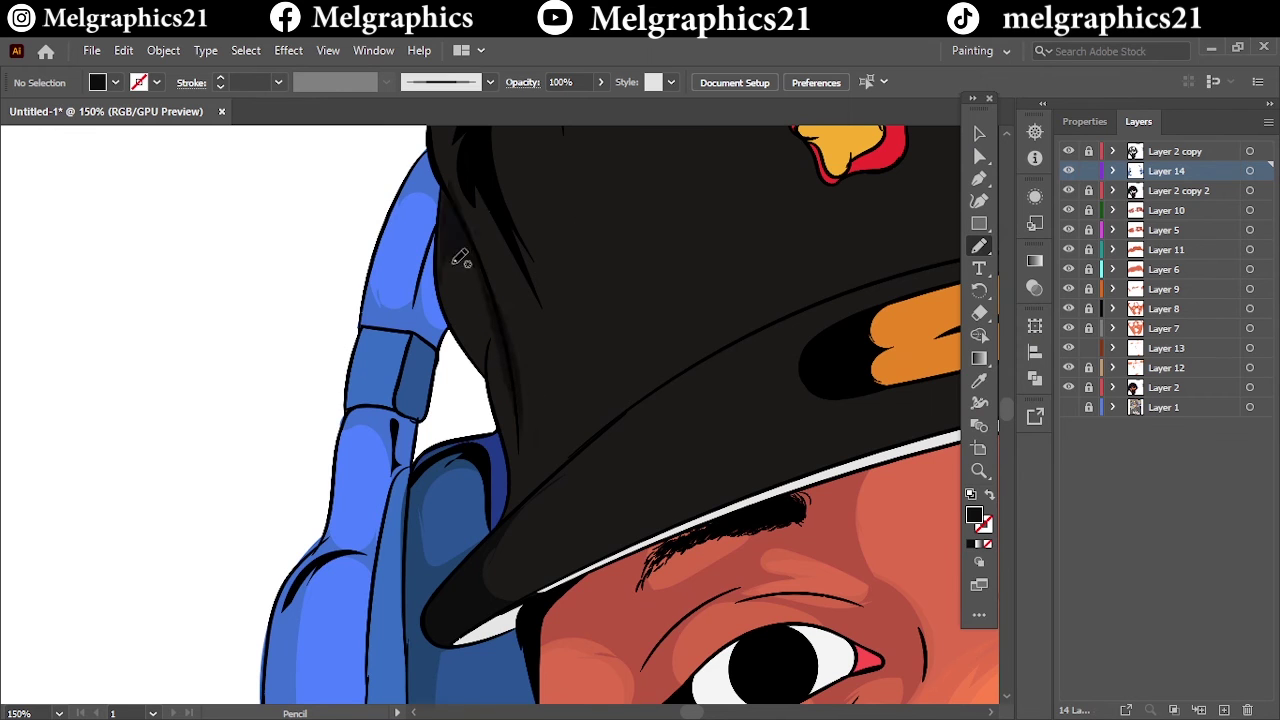
scroll(566, 375, "down", 2)
scroll(414, 271, "down", 1)
left_click_drag(414, 514, 380, 323)
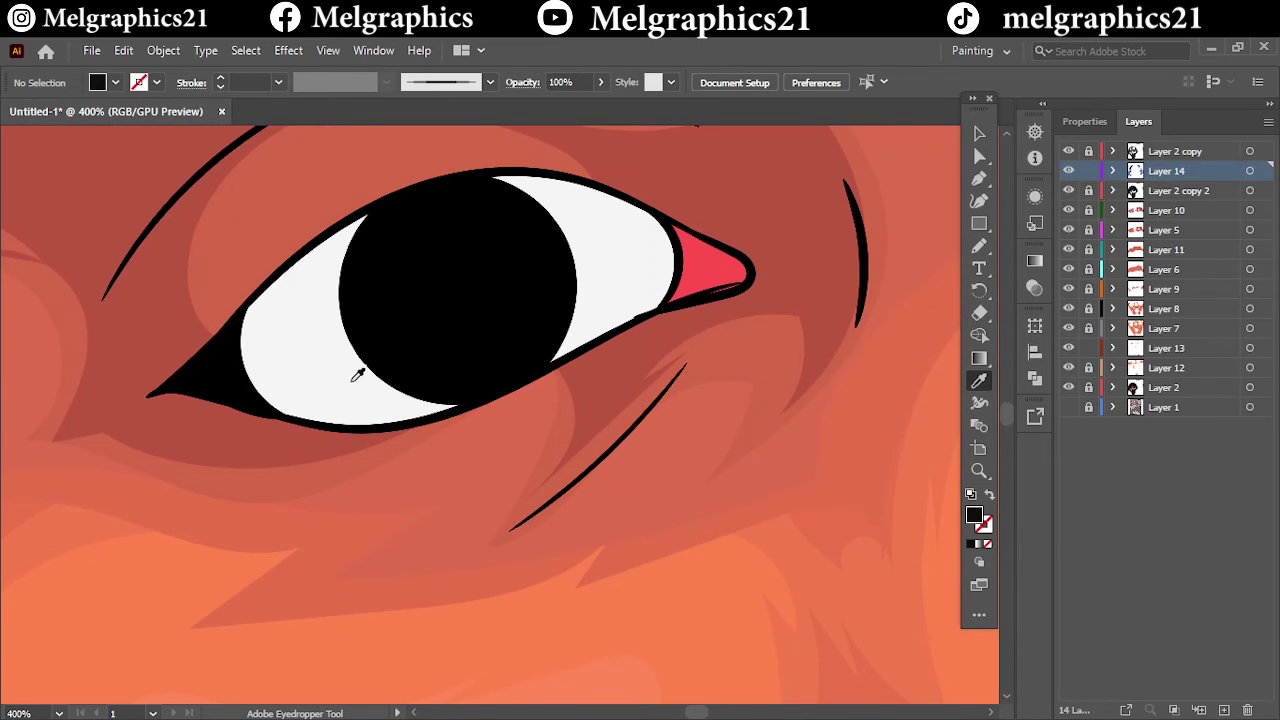
Step: Set the fill to pale lavender and draw a shadow inside the eye white
double_click(974, 515)
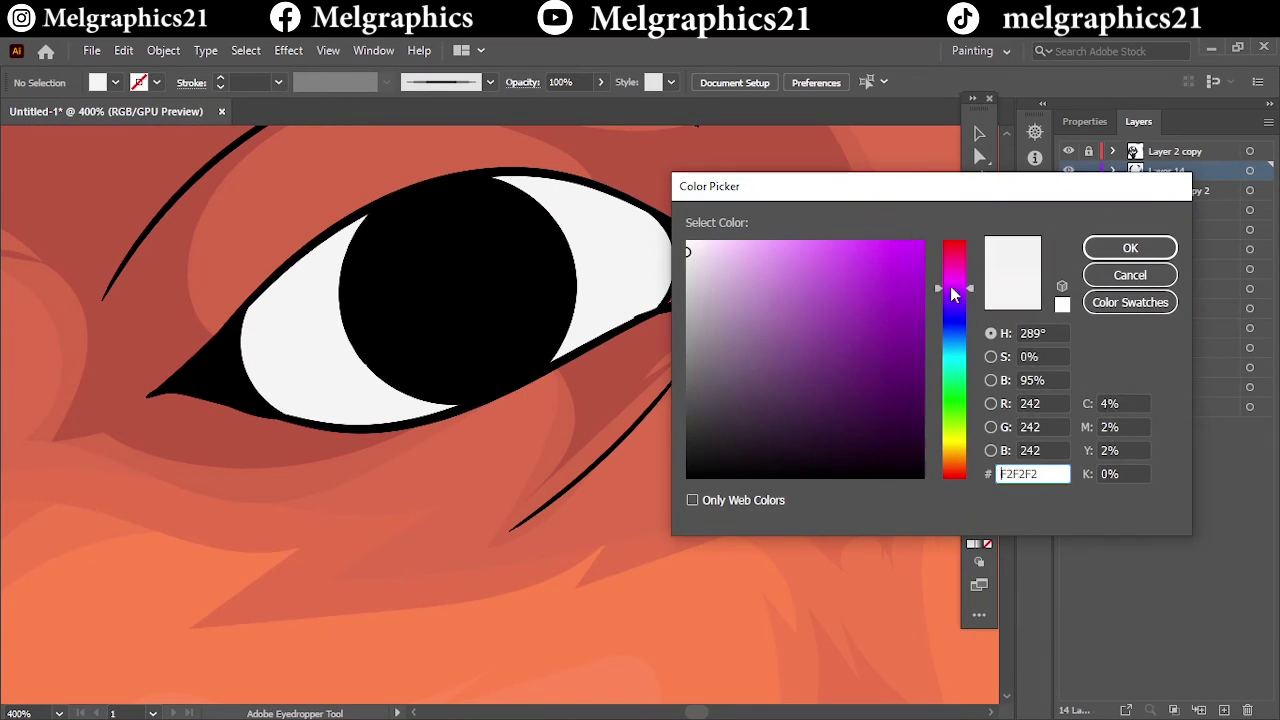
left_click(717, 297)
left_click(1129, 246)
key("n")
left_click_drag(415, 210, 230, 380)
mouse_move(468, 232)
left_mouse_down()
mouse_move(634, 215)
mouse_move(850, 250)
left_mouse_up()
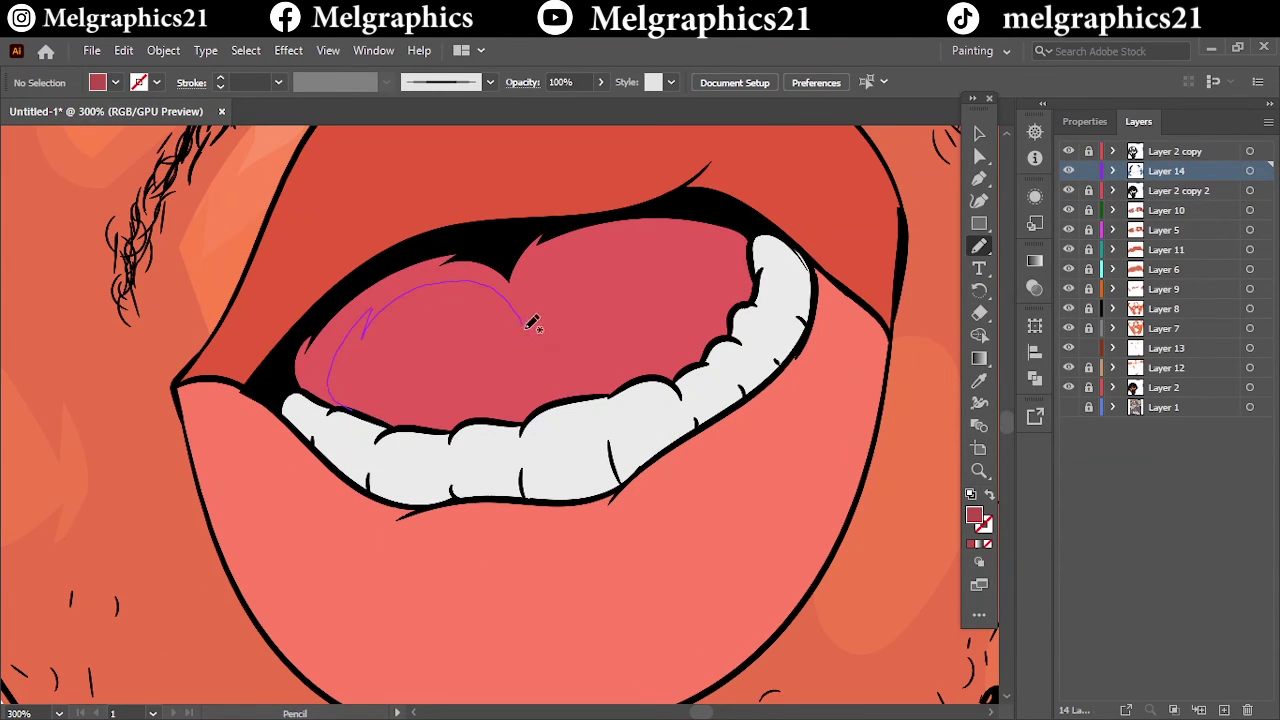
Step: Add dark shading shapes on the tongue and red shading on the lower and upper lips
left_click_drag(531, 322, 315, 379)
left_click_drag(563, 285, 600, 250)
key("i")
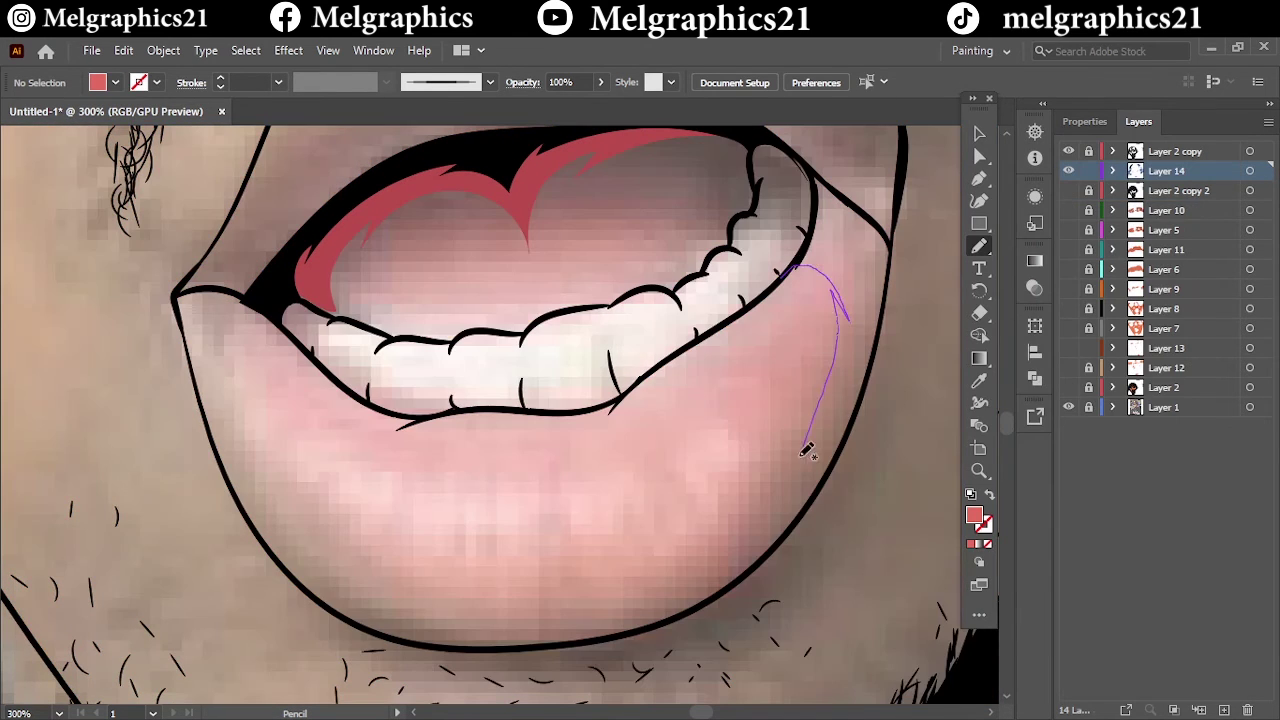
left_click_drag(888, 322, 822, 180)
left_click_drag(233, 402, 250, 300)
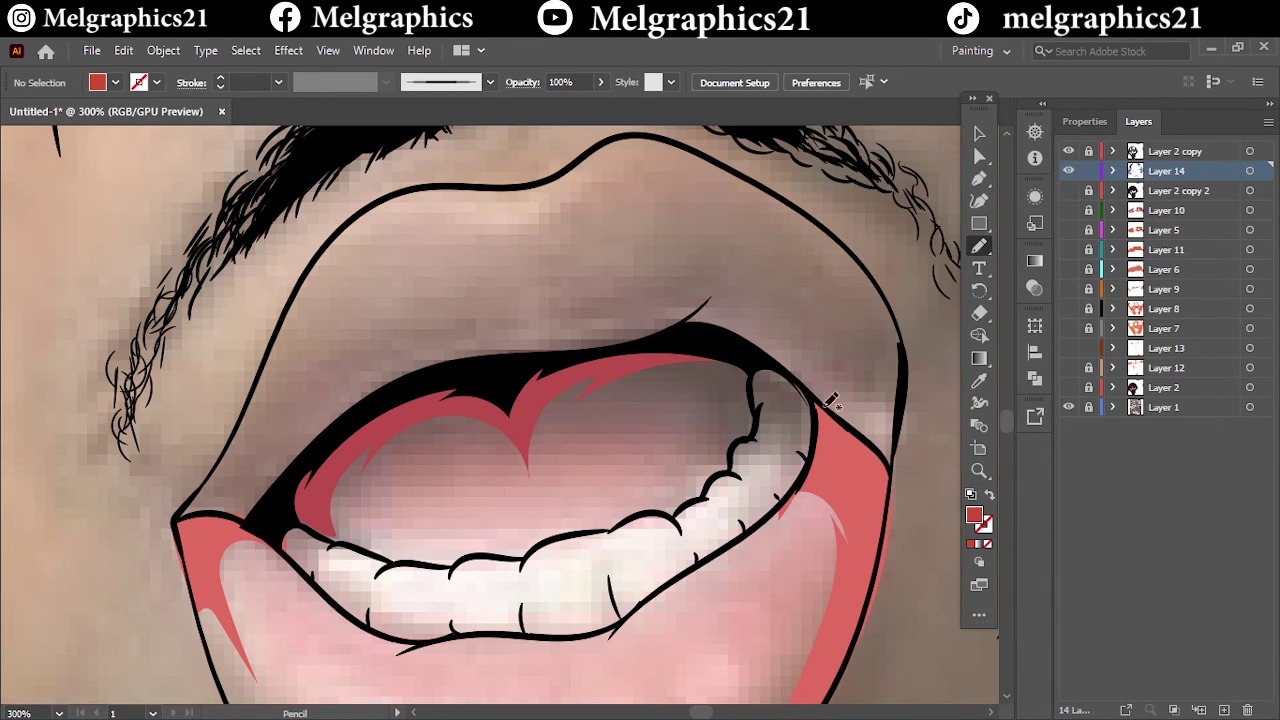
left_click_drag(908, 380, 888, 462)
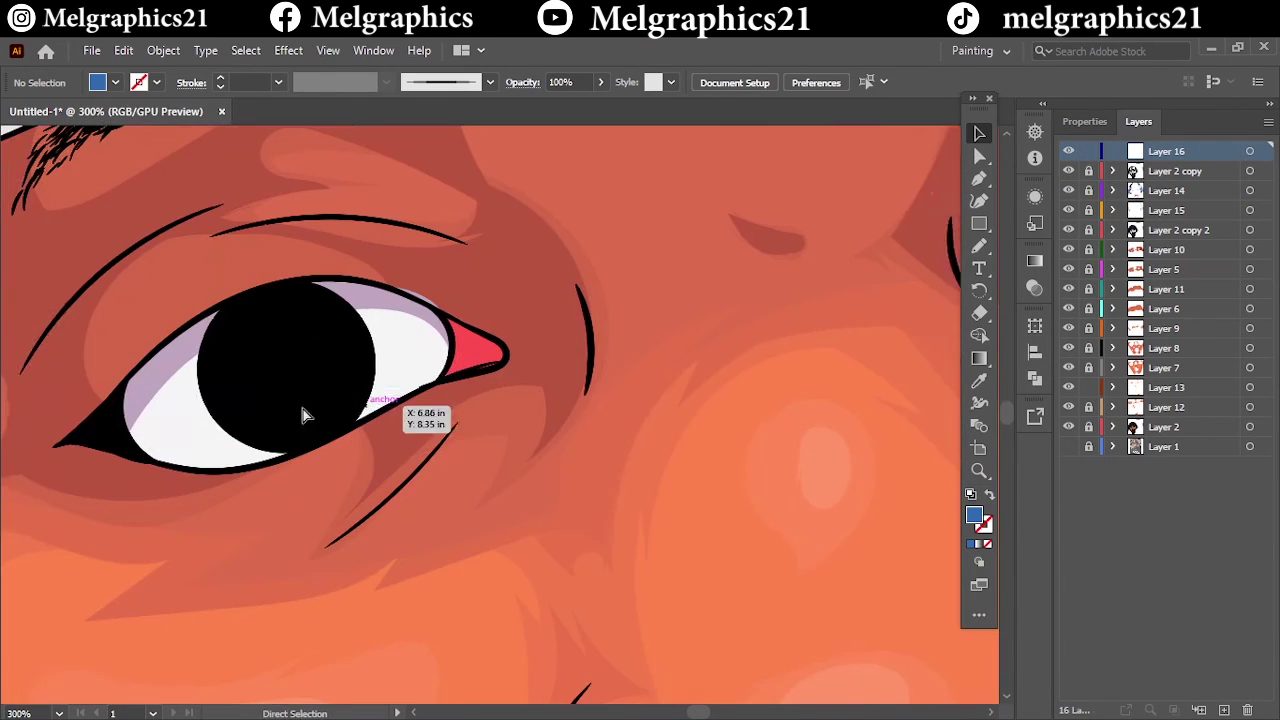
Step: Draw a white highlight in the pupil, then check the whole portrait
double_click(976, 517)
left_click(1049, 251)
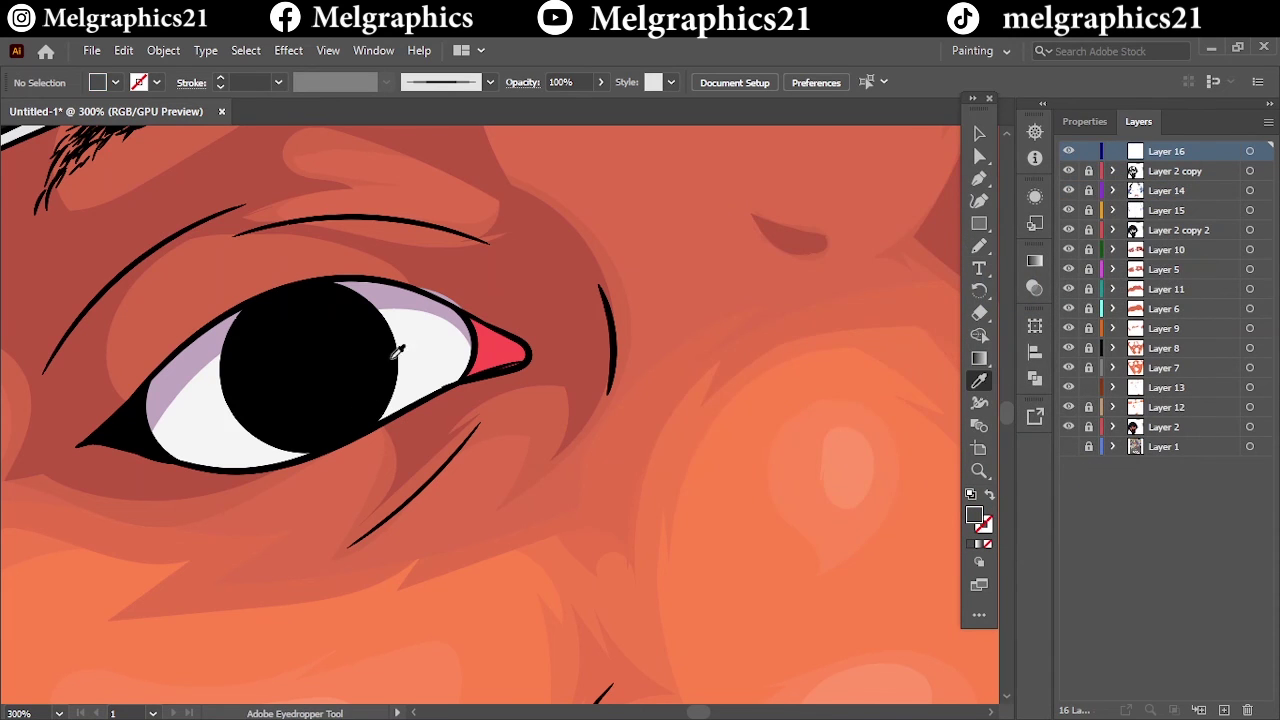
left_click_drag(245, 376, 262, 400)
key("ctrl+0")
key("ctrl+equal")
key("ctrl+equal")
key("ctrl+equal")
key("ctrl+equal")
key("ctrl+equal")
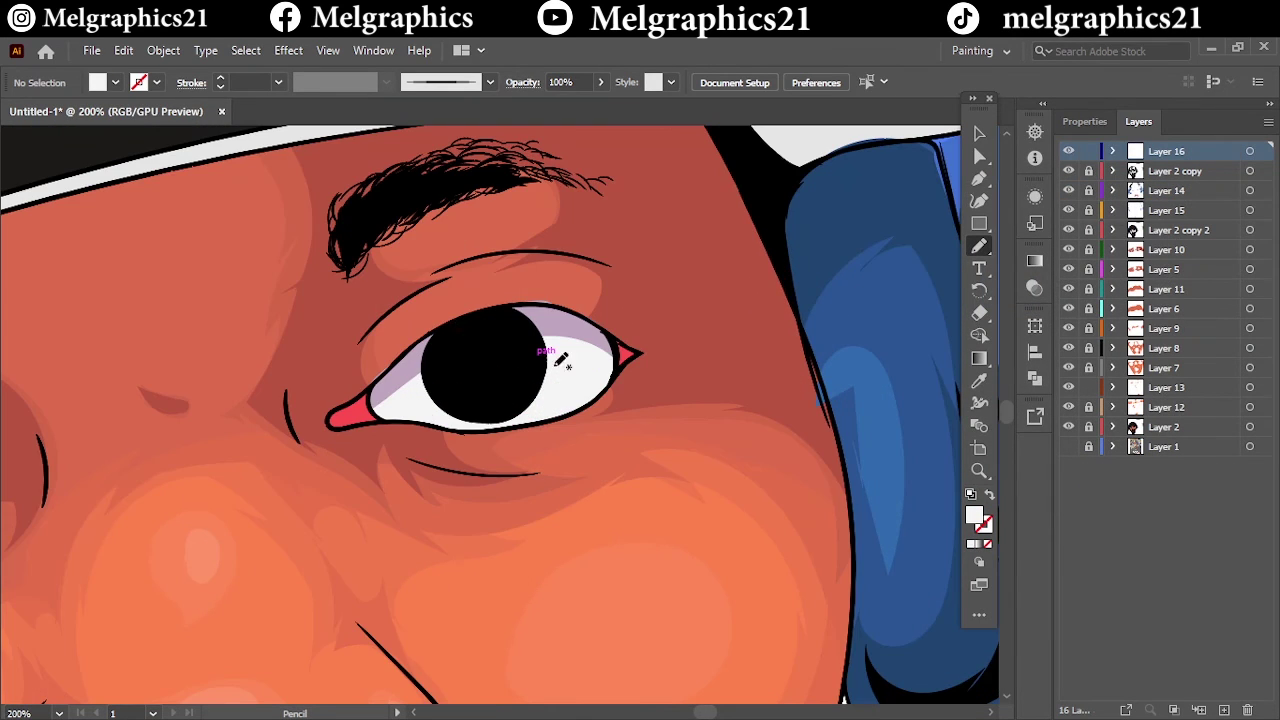
key("ctrl+0")
Step: Create a new Layer 17 for the background
key("ctrl+l")
key("ctrl+minus")
left_click(490, 82)
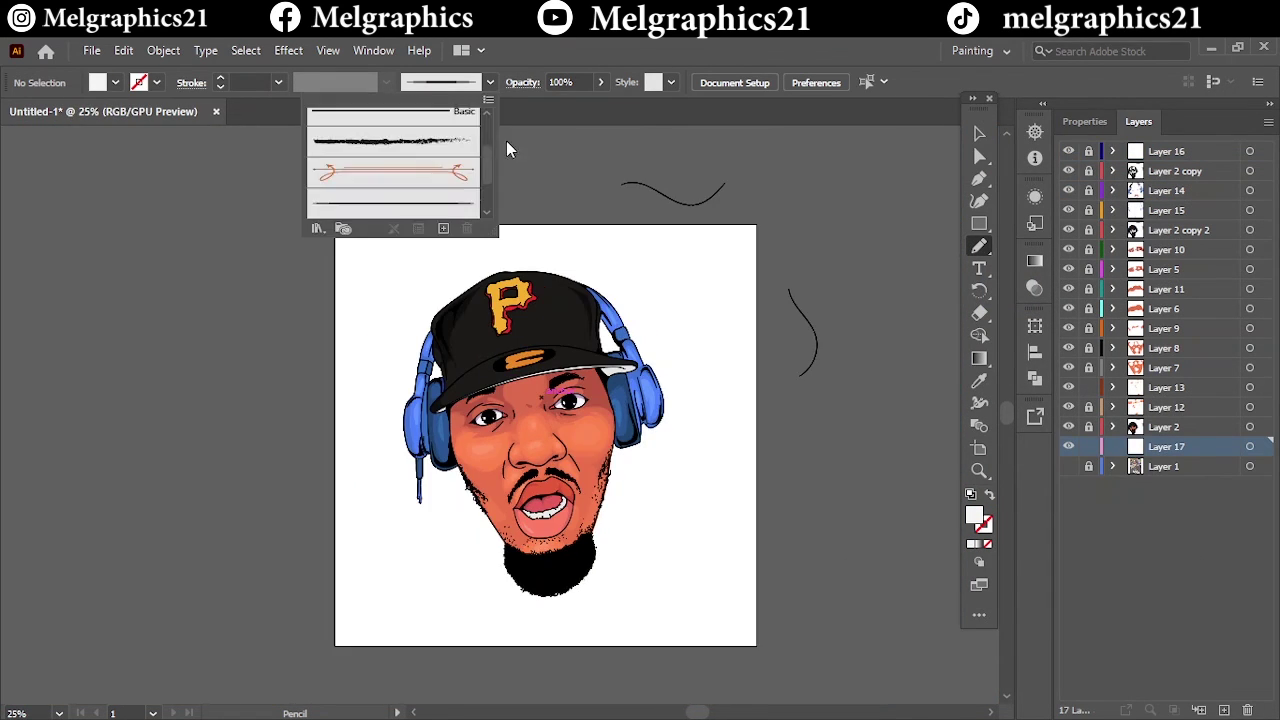
Step: Paint white strokes on the left of the artboard with a 16 pt chalk Paintbrush
key("b")
left_click_drag(858, 262, 877, 508)
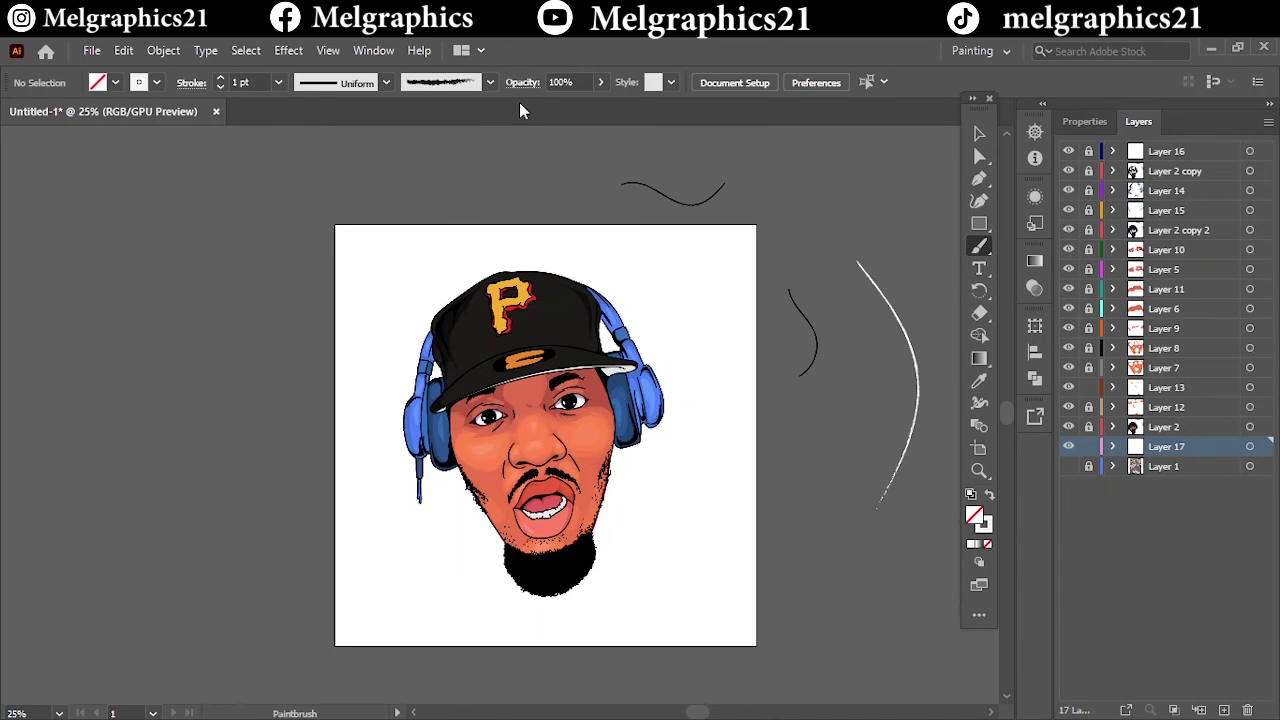
left_click(490, 83)
left_click_drag(268, 308, 165, 502)
left_click_drag(302, 182, 255, 262)
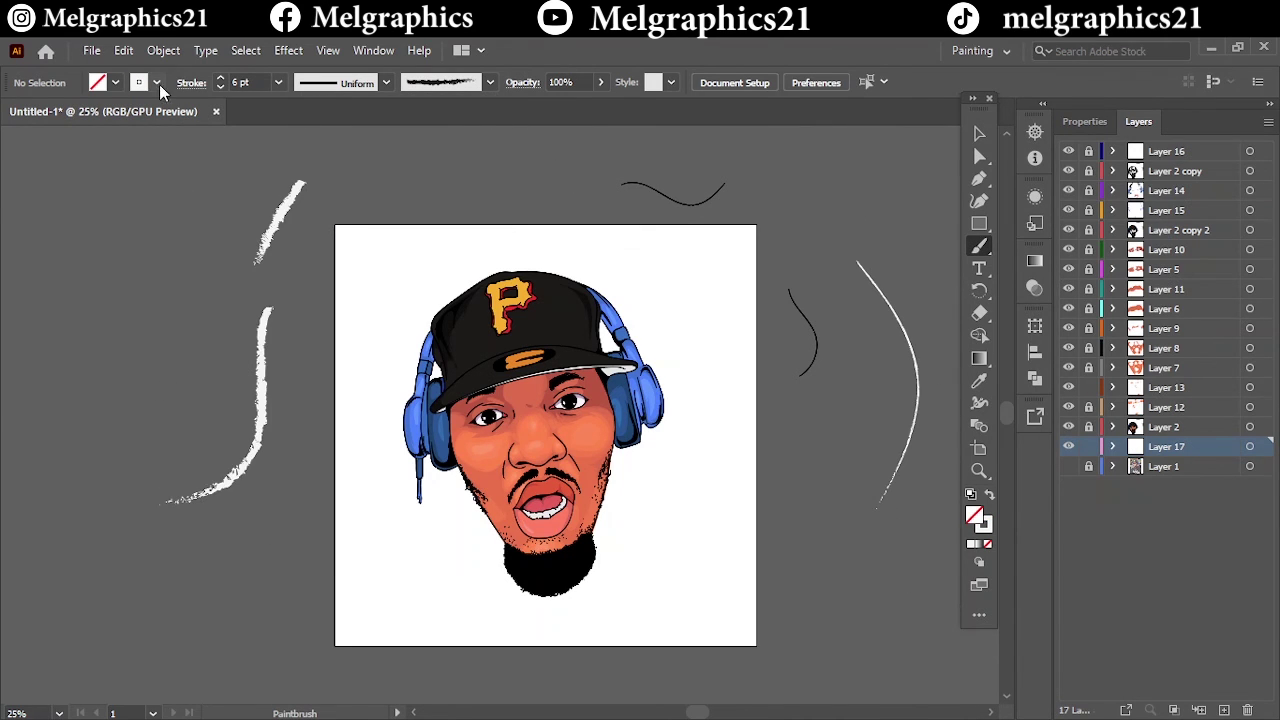
left_click_drag(400, 212, 337, 325)
Step: Paint red chalk strokes all around the portrait
left_click_drag(432, 222, 340, 355)
left_click_drag(410, 640, 515, 470)
left_click_drag(690, 285, 600, 540)
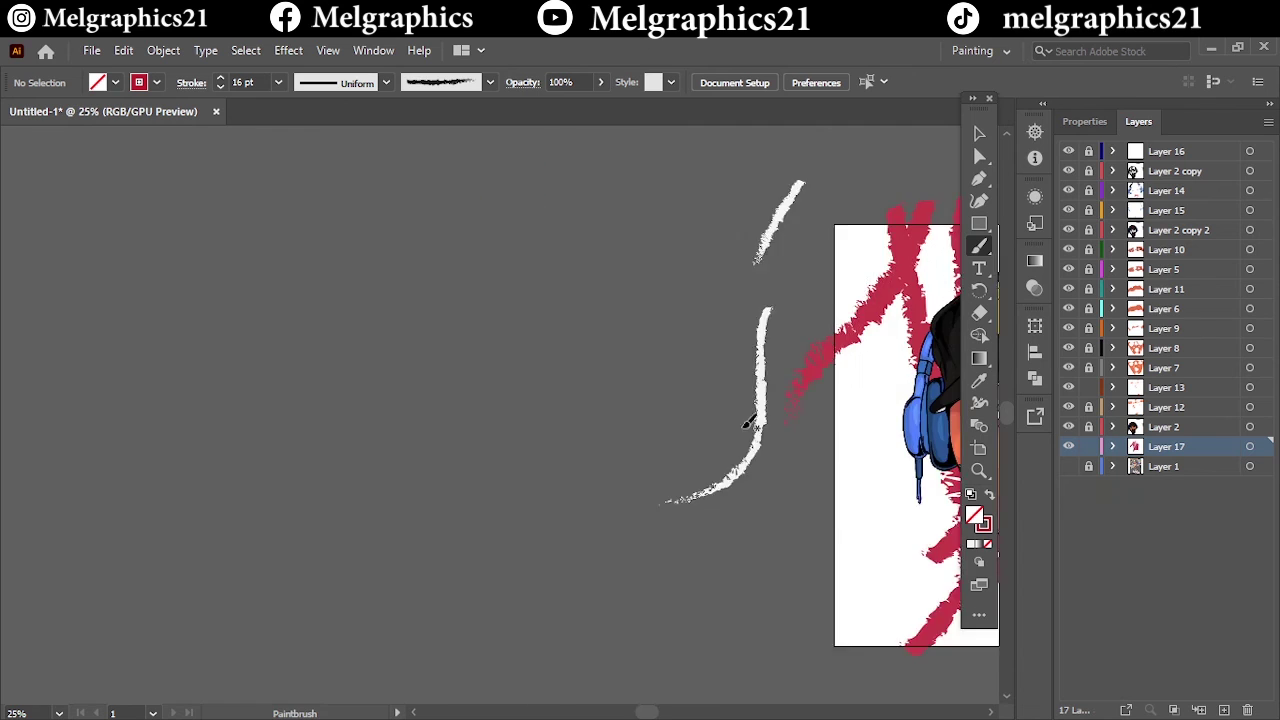
left_click_drag(730, 225, 620, 540)
left_click_drag(165, 560, 440, 480)
left_click_drag(580, 222, 555, 285)
left_click_drag(785, 688, 415, 600)
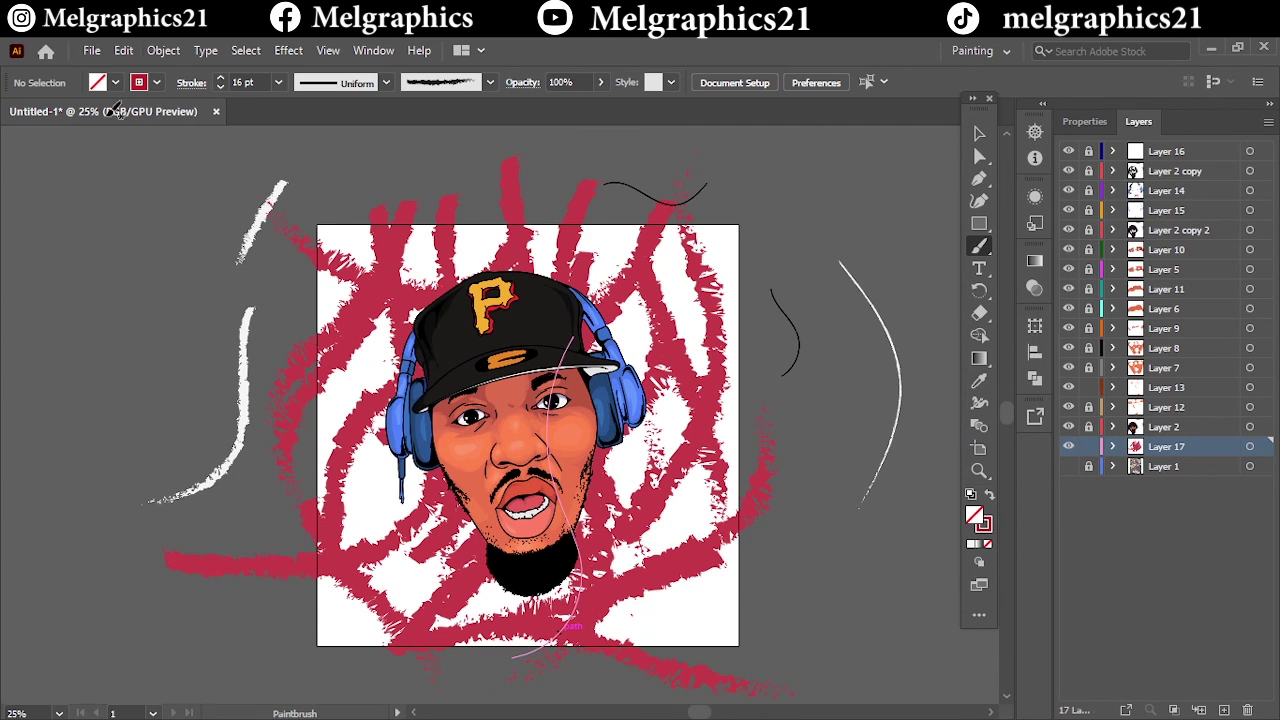
Step: Switch the stroke to purple and paint purple chalk strokes over the red
left_click(157, 82)
left_click(120, 150)
left_click_drag(395, 180, 300, 390)
left_click_drag(570, 238, 491, 663)
mouse_move(700, 600)
left_mouse_down()
mouse_move(603, 200)
mouse_move(350, 520)
left_mouse_up()
left_click_drag(400, 620, 330, 440)
Step: Return the stroke to red and add more red strokes across the artboard
left_click(157, 82)
left_click(100, 150)
left_click_drag(470, 230, 410, 515)
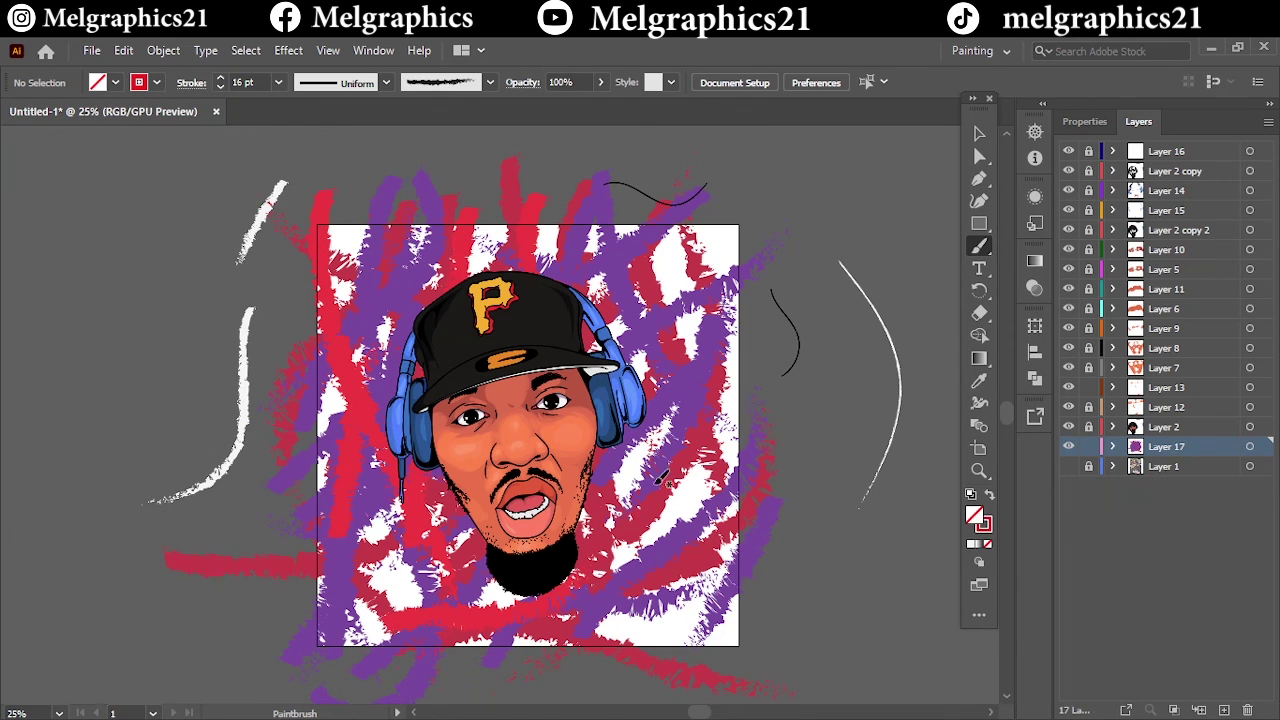
left_click_drag(720, 225, 620, 500)
mouse_move(494, 180)
left_mouse_down()
mouse_move(410, 553)
mouse_move(354, 506)
left_mouse_up()
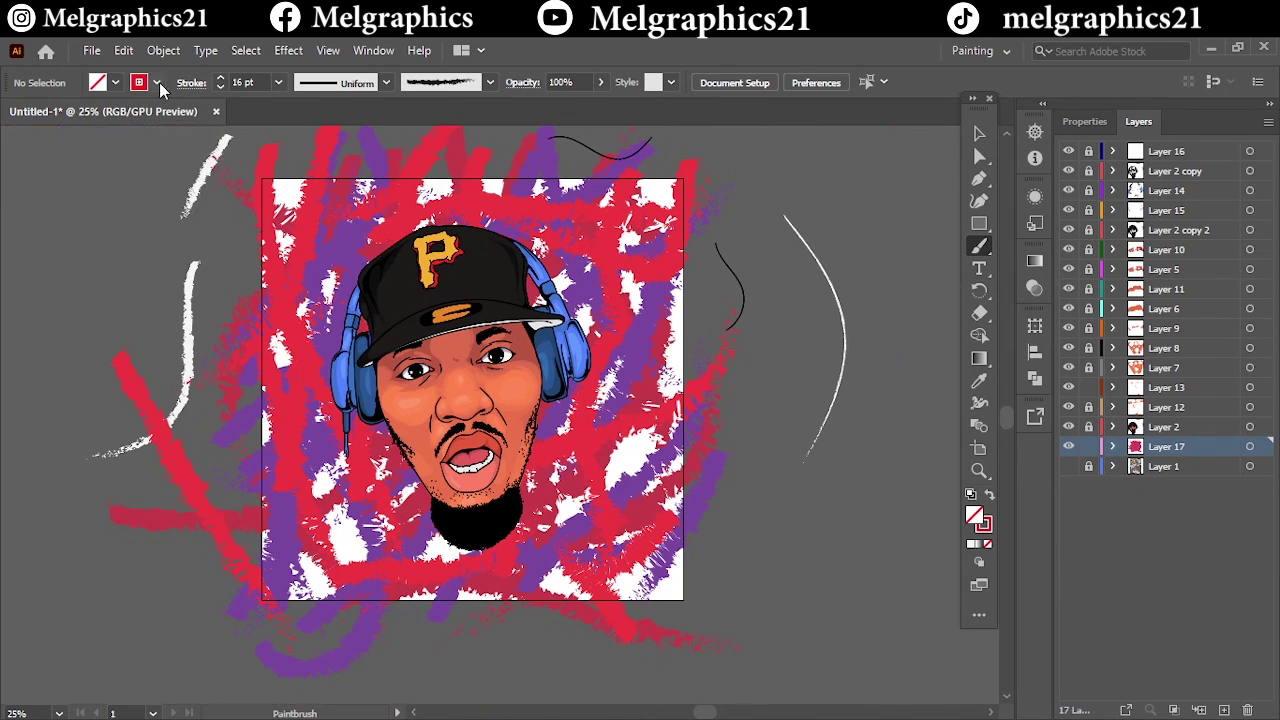
Step: Paint blue chalk strokes over the red and purple areas
left_click(157, 82)
left_click(78, 194)
left_click_drag(540, 378, 470, 185)
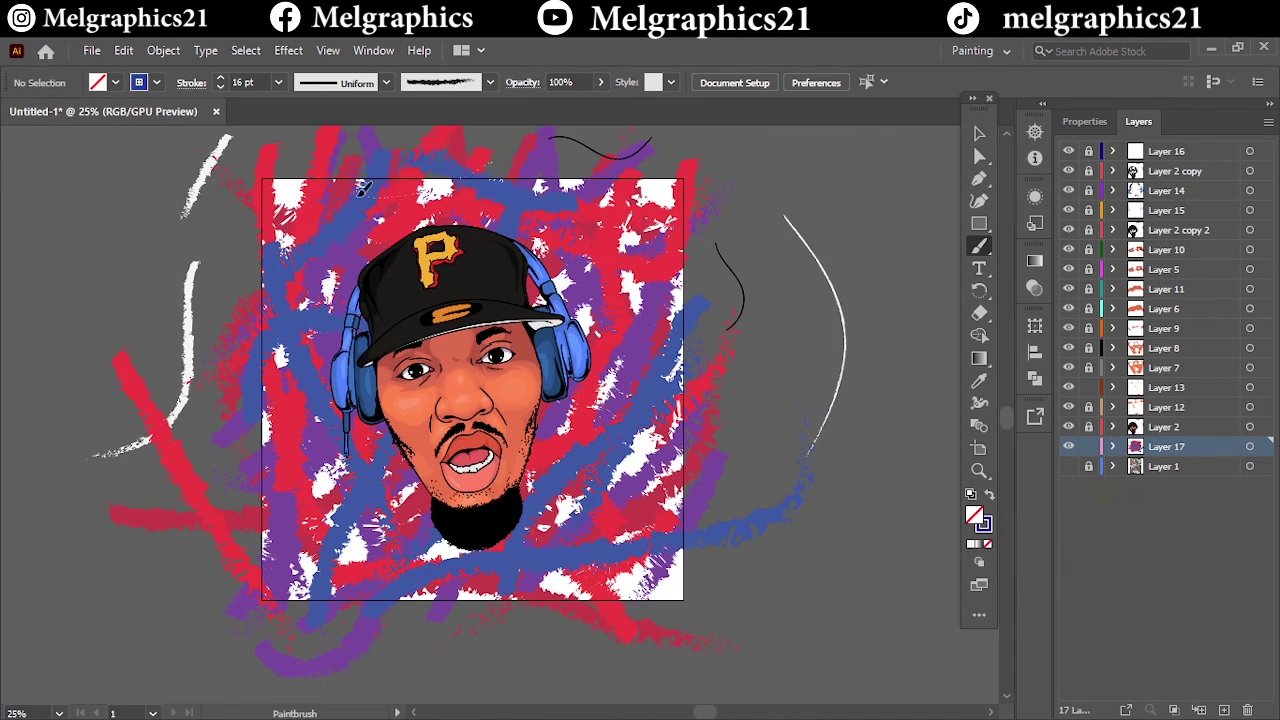
left_click_drag(660, 450, 440, 550)
left_click_drag(486, 634, 640, 440)
left_click_drag(620, 470, 615, 360)
Step: Paint yellow chalk strokes behind the head and across the artboard
left_click(157, 82)
left_click(30, 135)
left_click_drag(256, 396, 440, 144)
left_click_drag(534, 436, 690, 294)
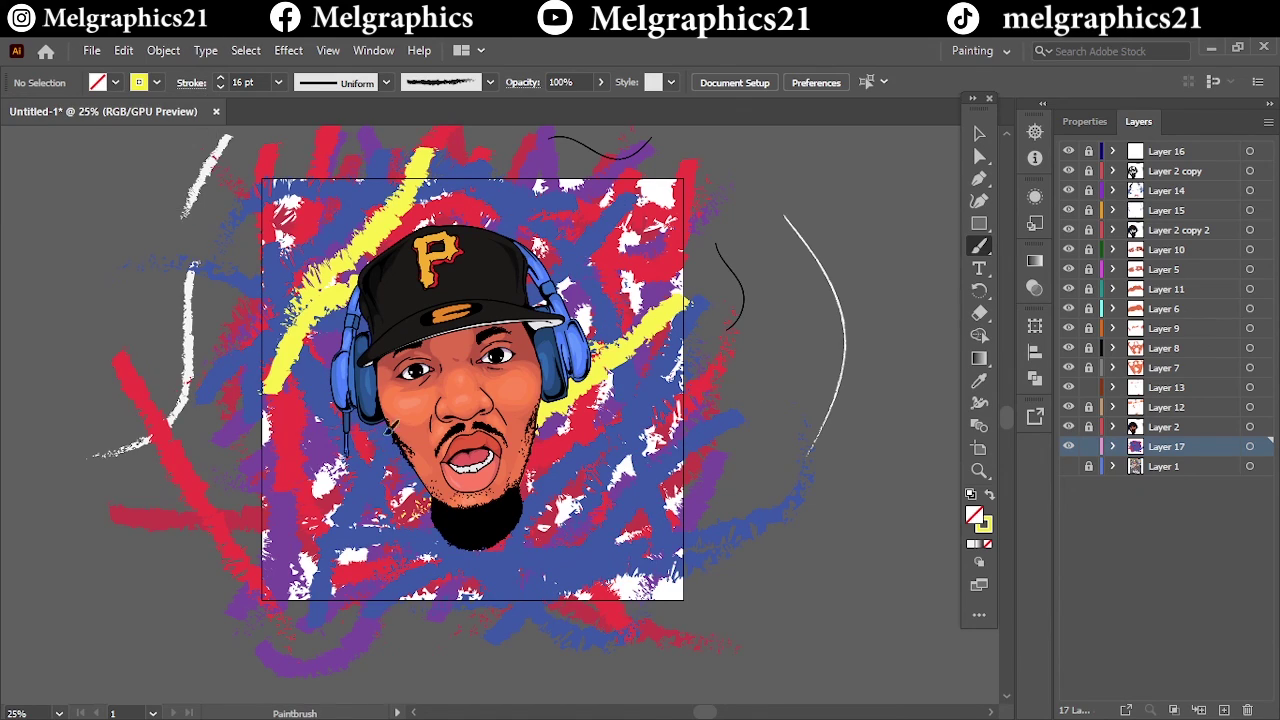
scroll(475, 342, "up", 1)
left_click_drag(372, 496, 416, 592)
Step: Paint white strokes behind the head and face
left_click(157, 82)
left_click(56, 115)
scroll(450, 500, "up", 3)
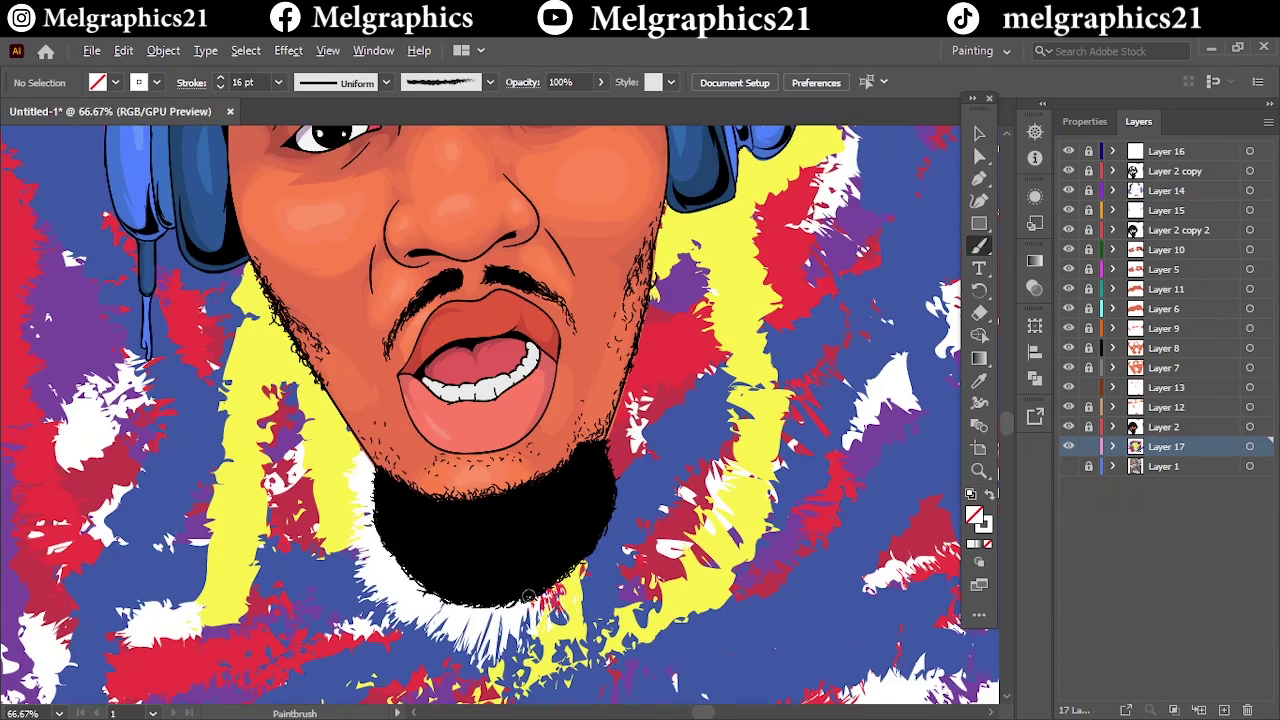
scroll(400, 520, "down", 2)
scroll(297, 548, "down", 2)
scroll(330, 520, "up", 2)
left_click_drag(636, 290, 455, 700)
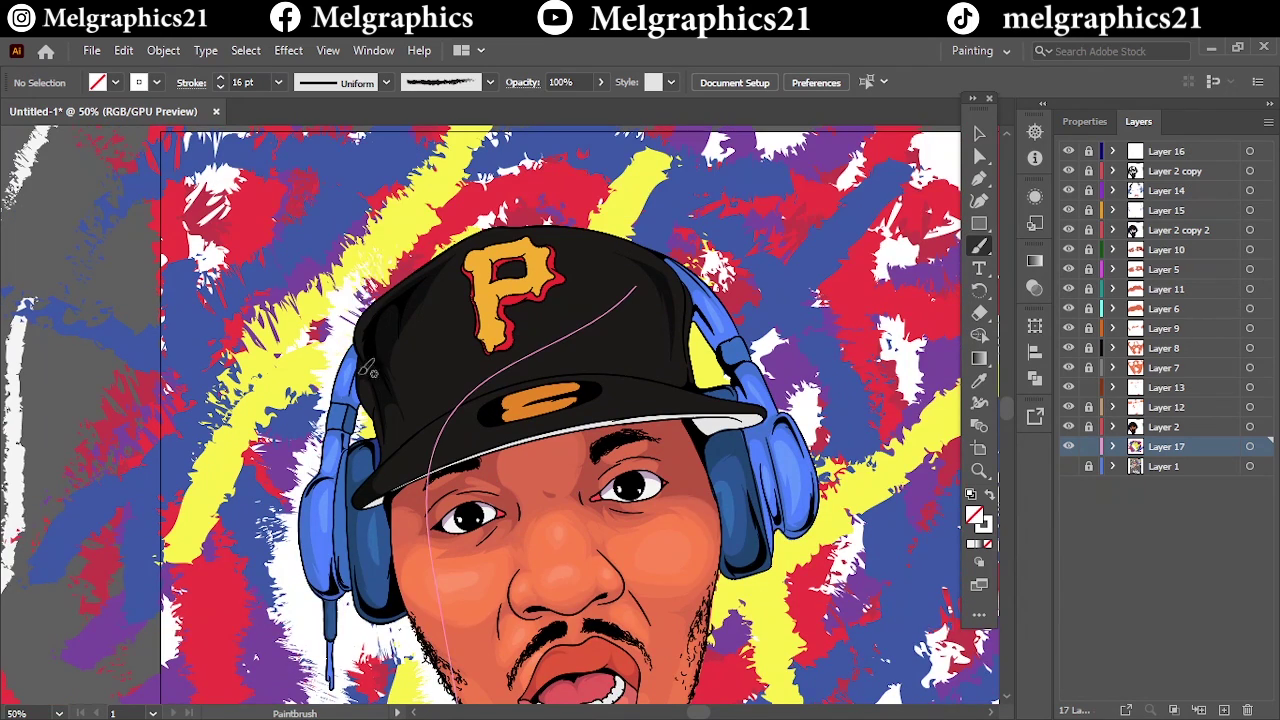
scroll(737, 398, "down", 2)
scroll(720, 380, "down", 1)
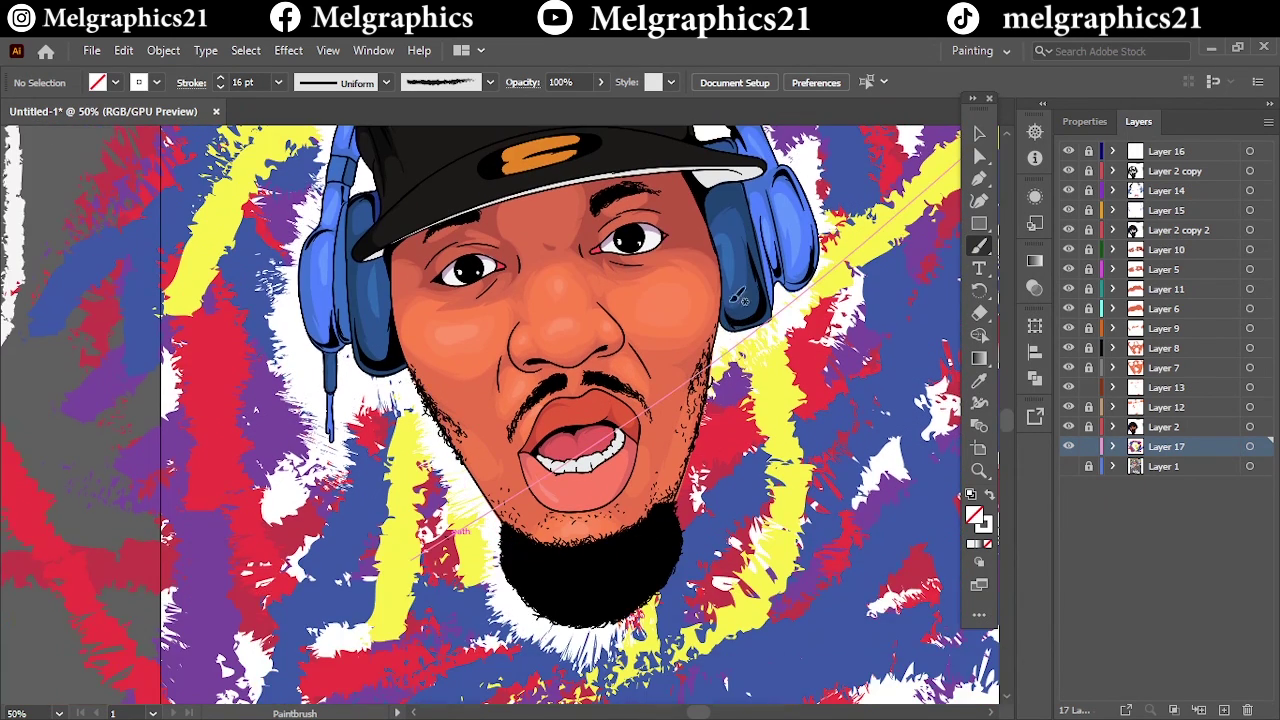
left_click_drag(740, 300, 520, 575)
scroll(517, 572, "down", 1)
Step: Switch to the thin 5 pt. Oval round brush for lettering
left_click(490, 82)
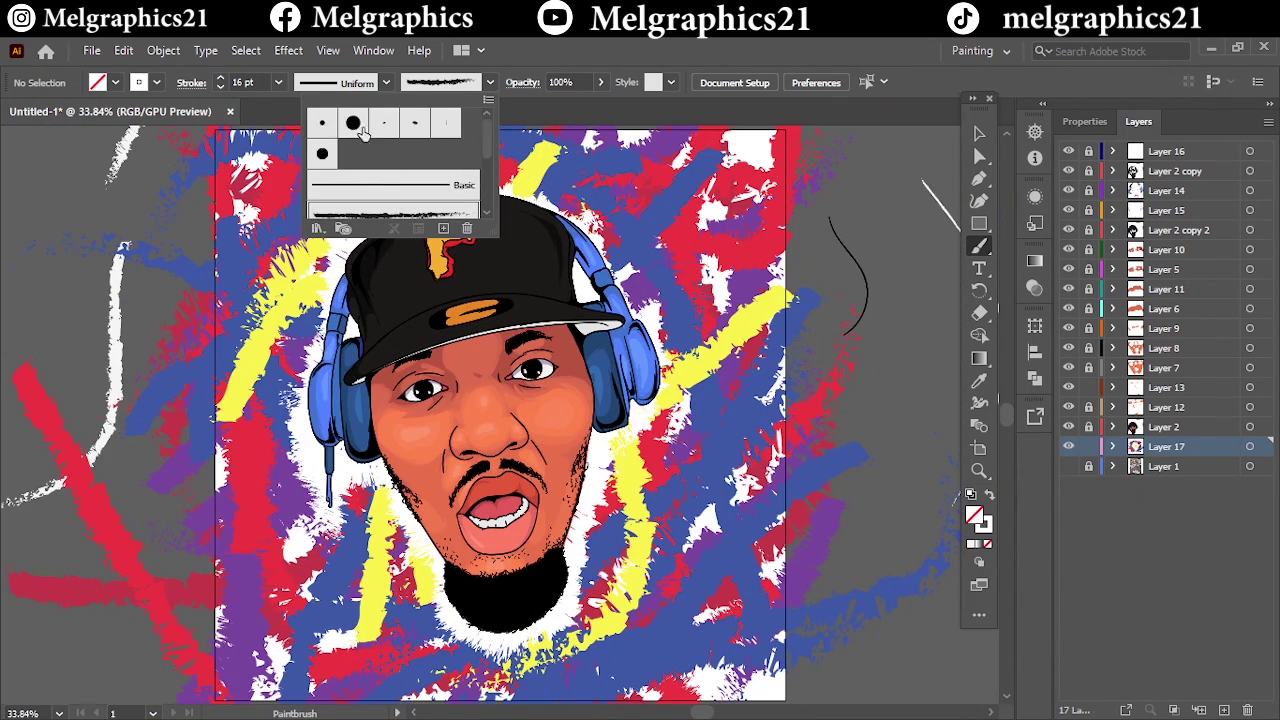
left_click(415, 122)
scroll(557, 378, "up", 1)
scroll(557, 378, "down", 3)
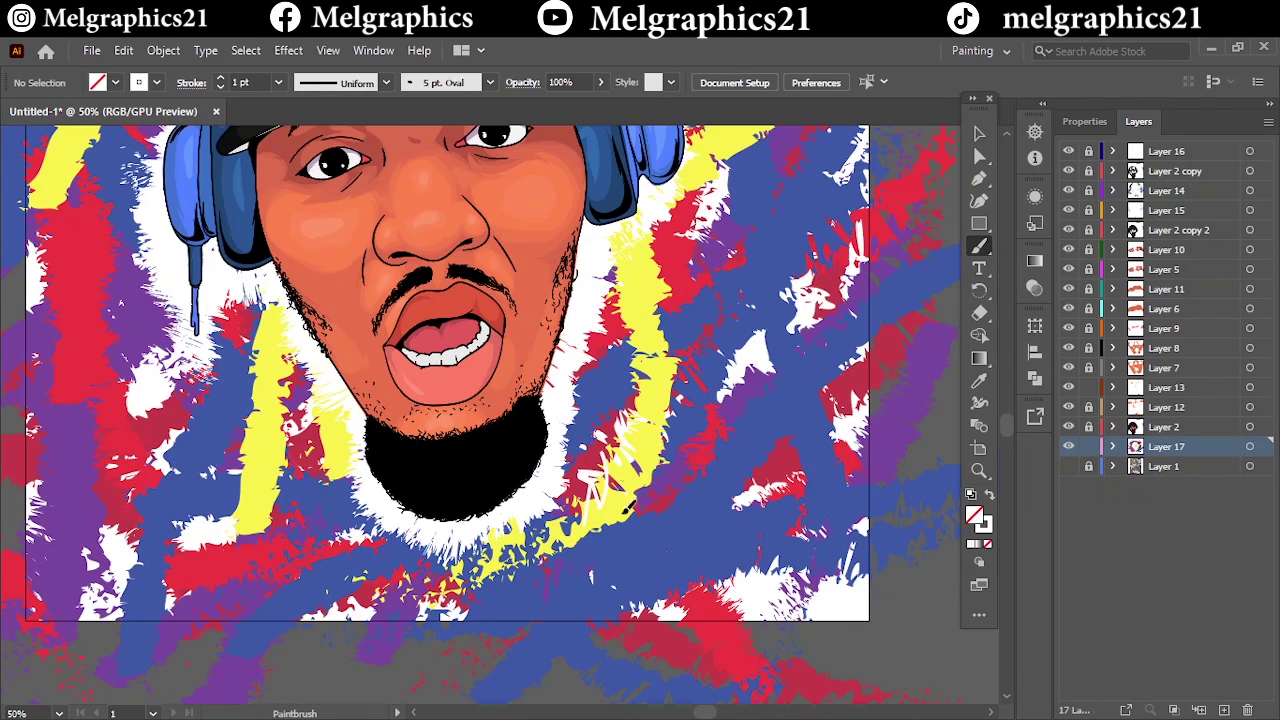